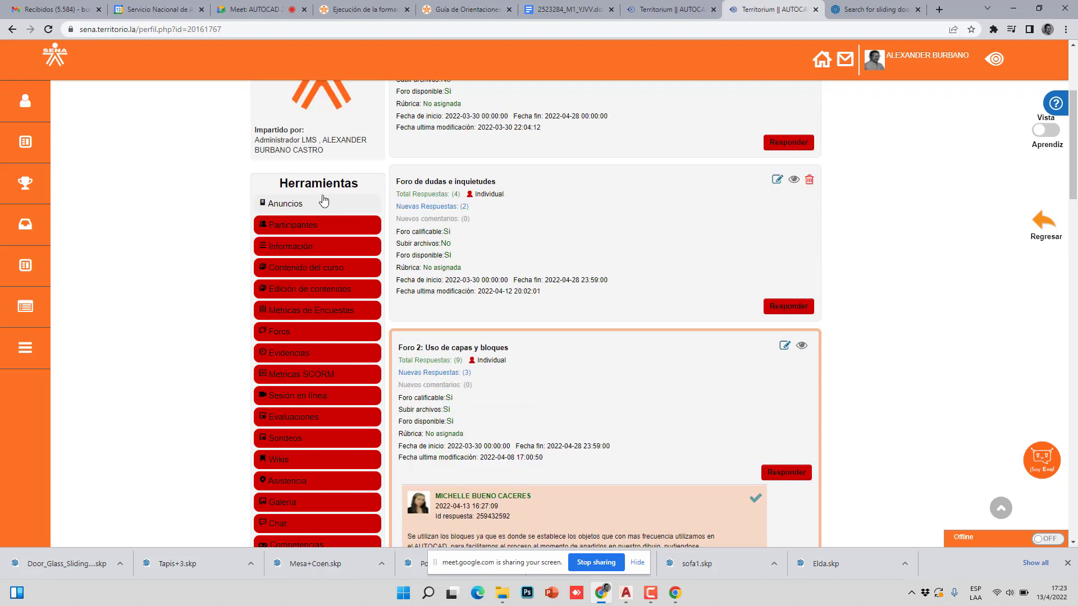
- From Territorium's Evidencias, open Informe Proyecto de Apartamentos and download a student's submitted project zip
left_click(301, 356)
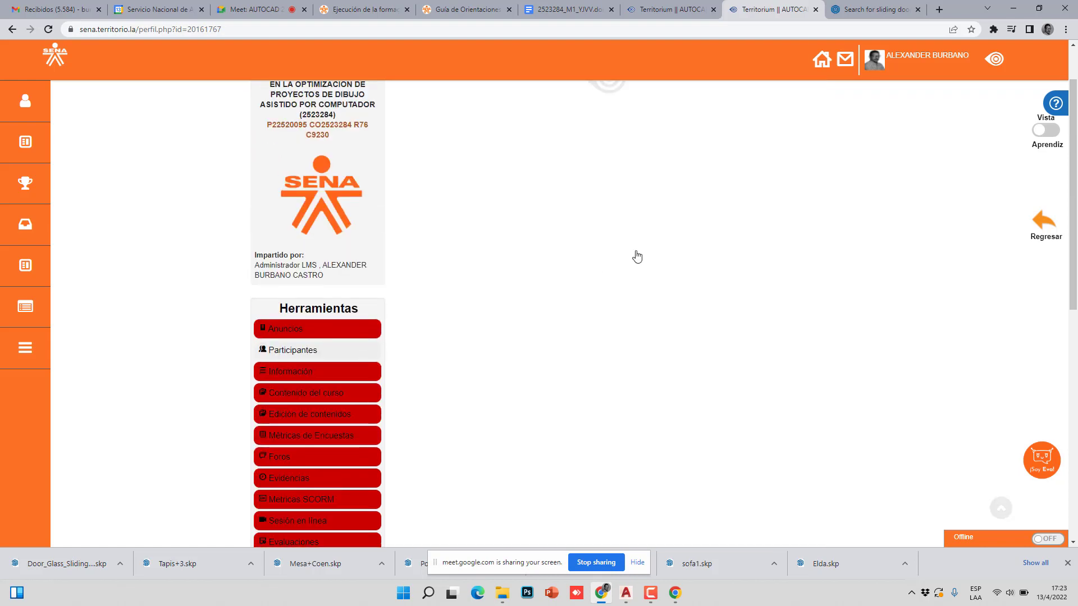
scroll(643, 252, "down", 4)
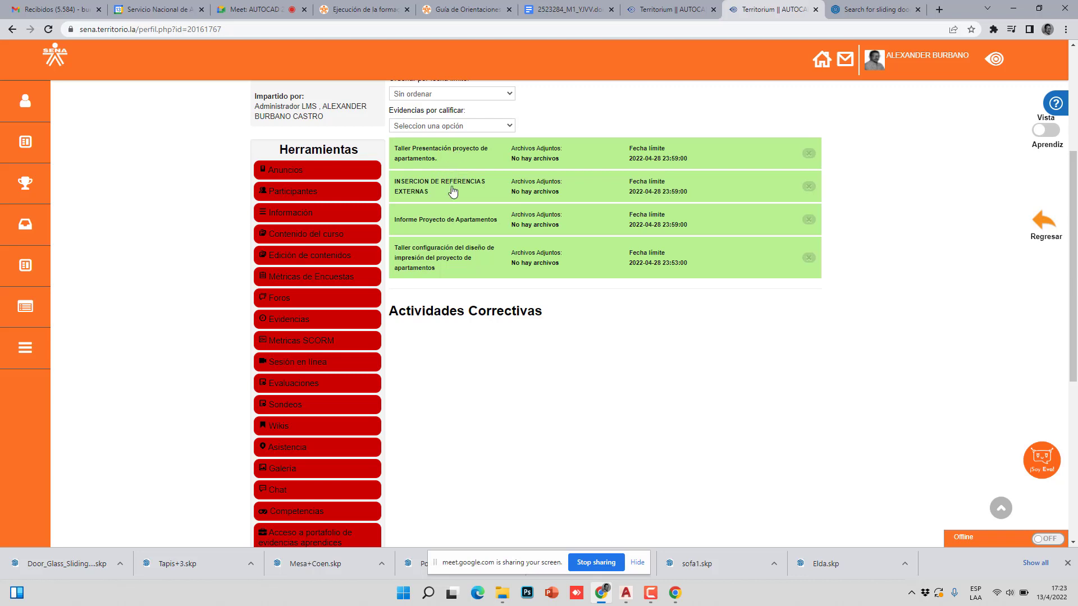
left_click(461, 224)
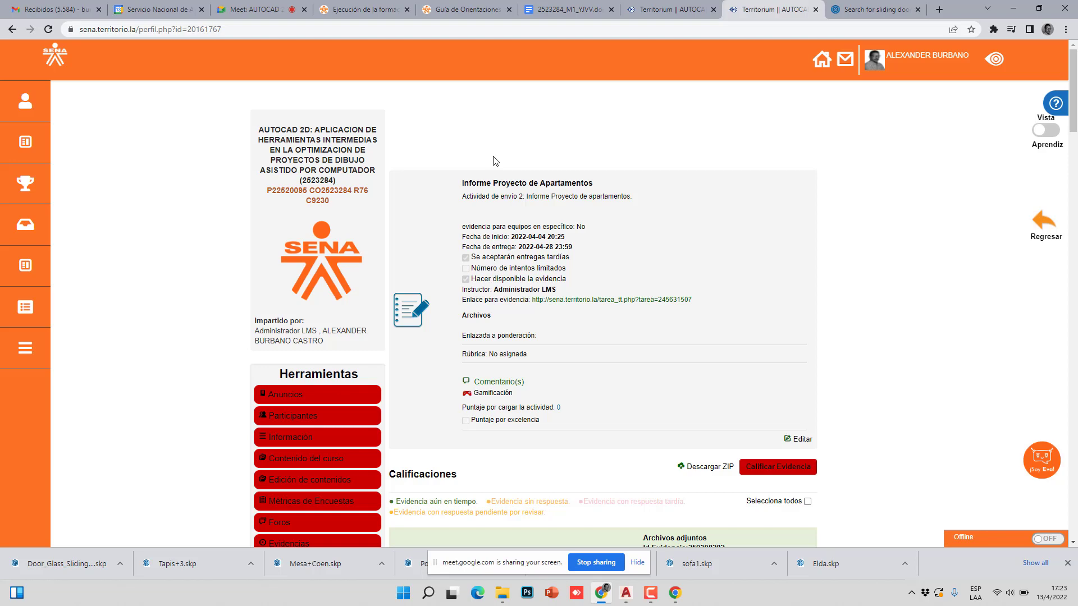
scroll(505, 275, "down", 5)
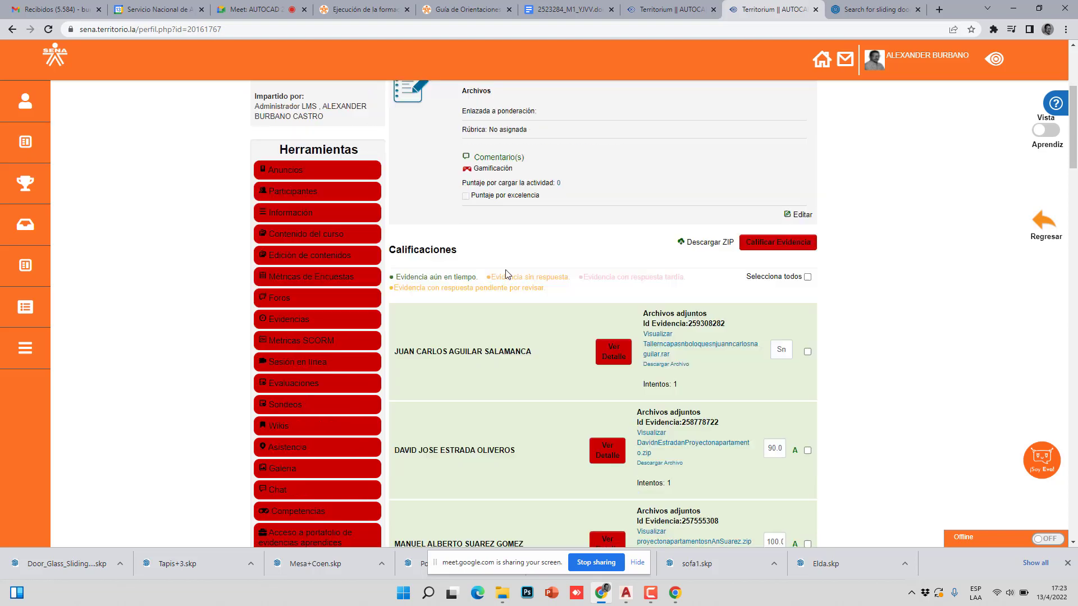
scroll(732, 208, "down", 2)
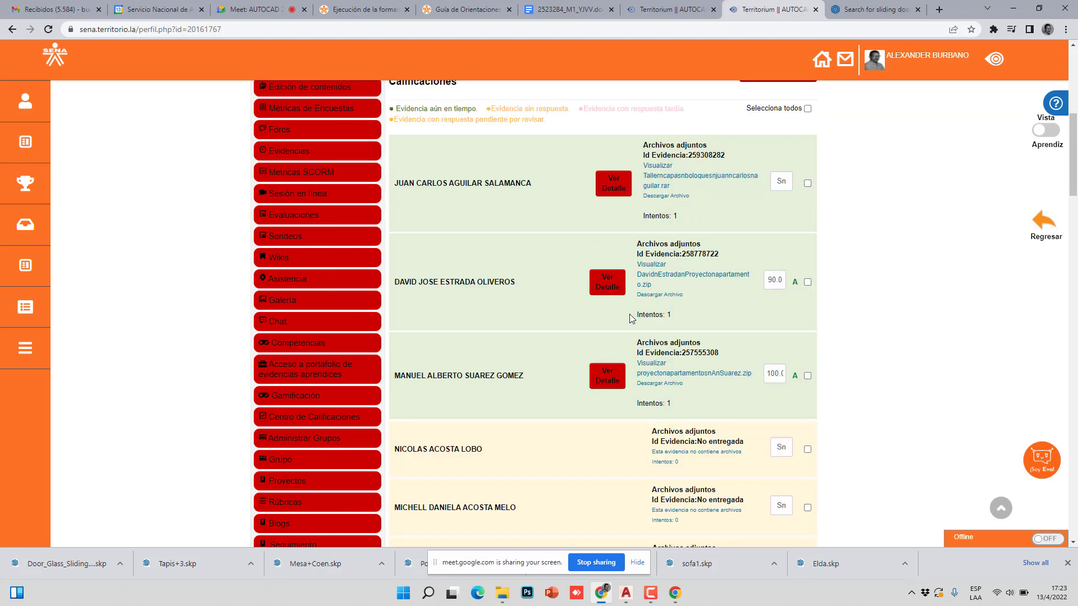
left_click(718, 374)
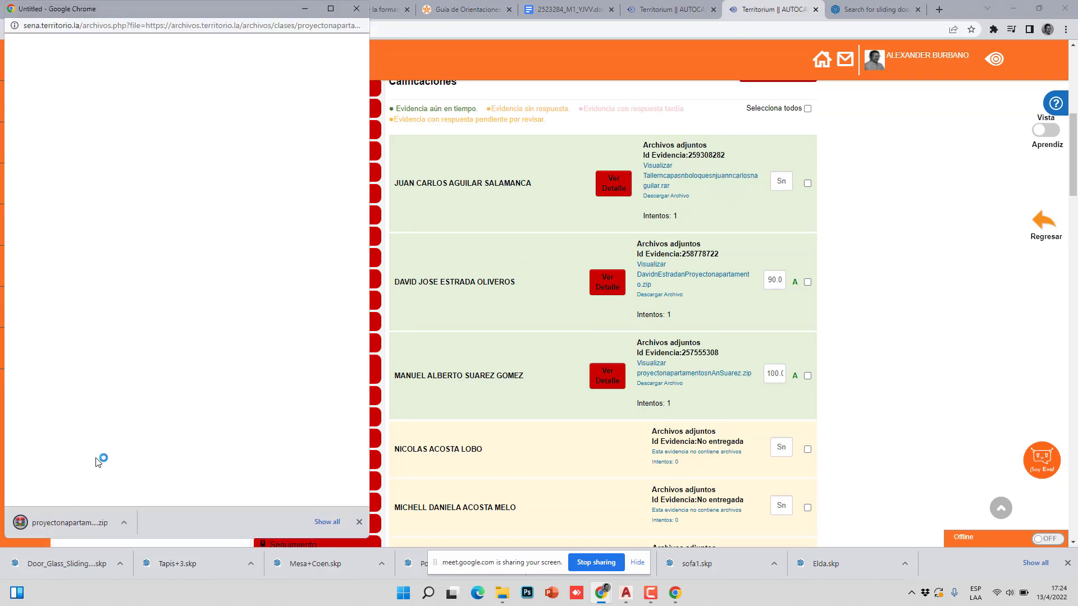
- Show the downloaded zip in a maximized Descargas folder and open the archive
left_click(123, 522)
left_click(140, 484)
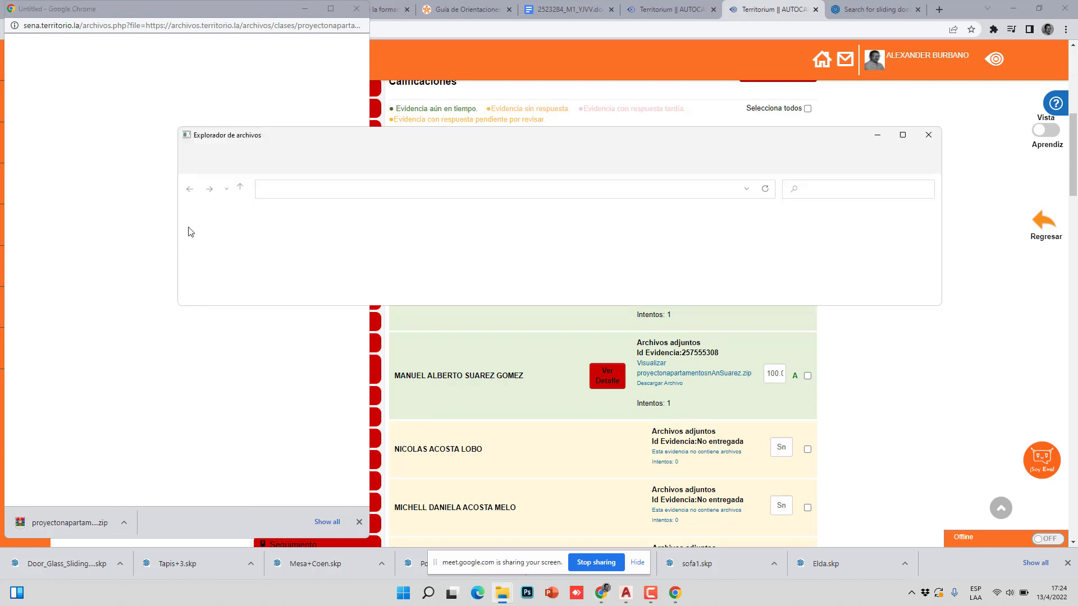
left_click(903, 134)
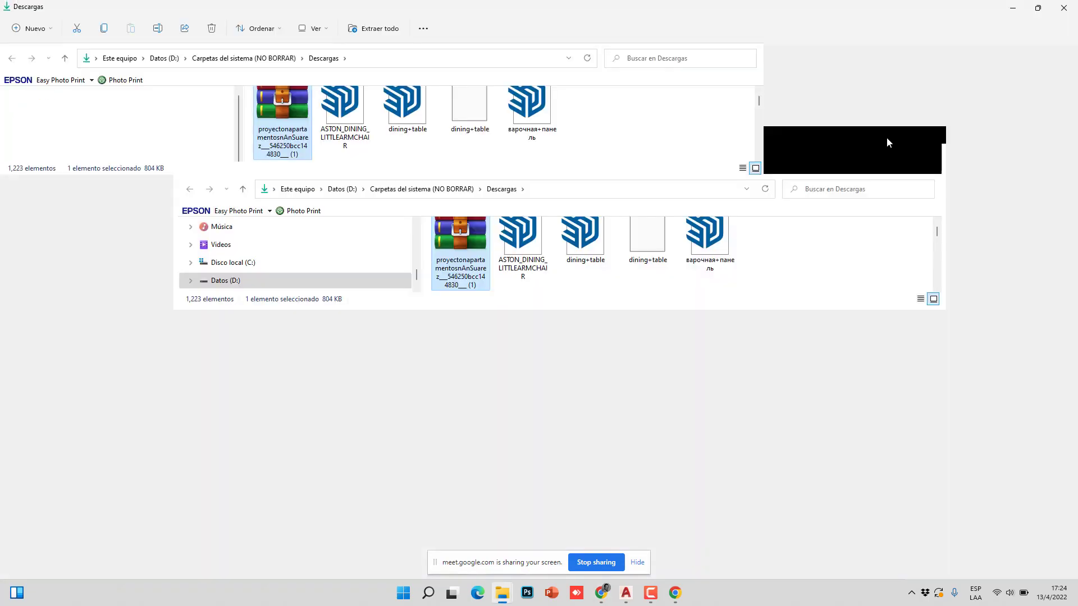
scroll(297, 185, "up", 1)
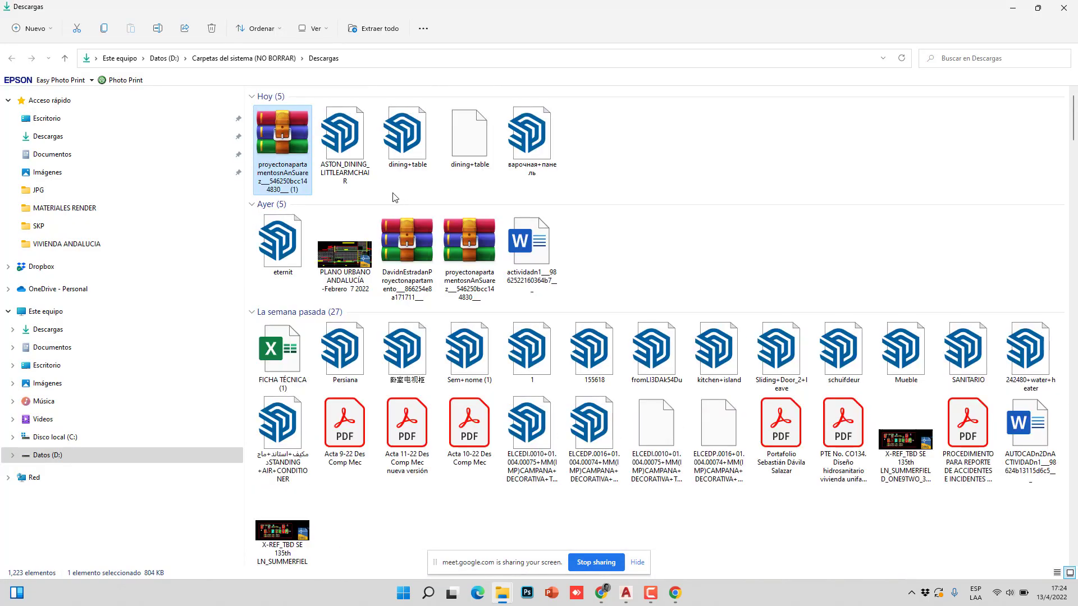
double_click(309, 146)
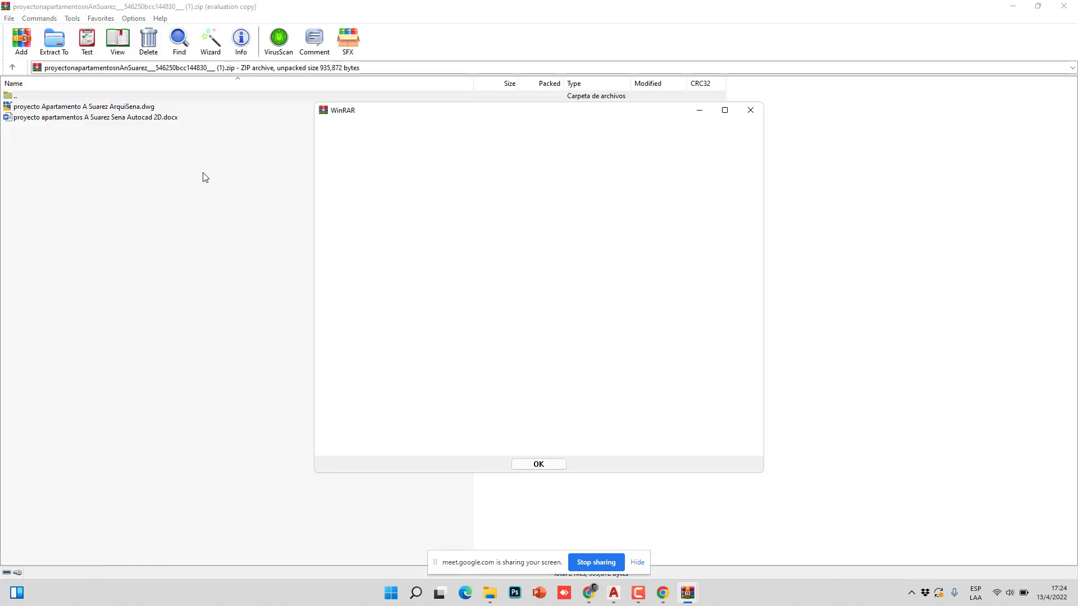
- Dismiss the empty message dialog and select the .docx report inside the archive
left_click(750, 110)
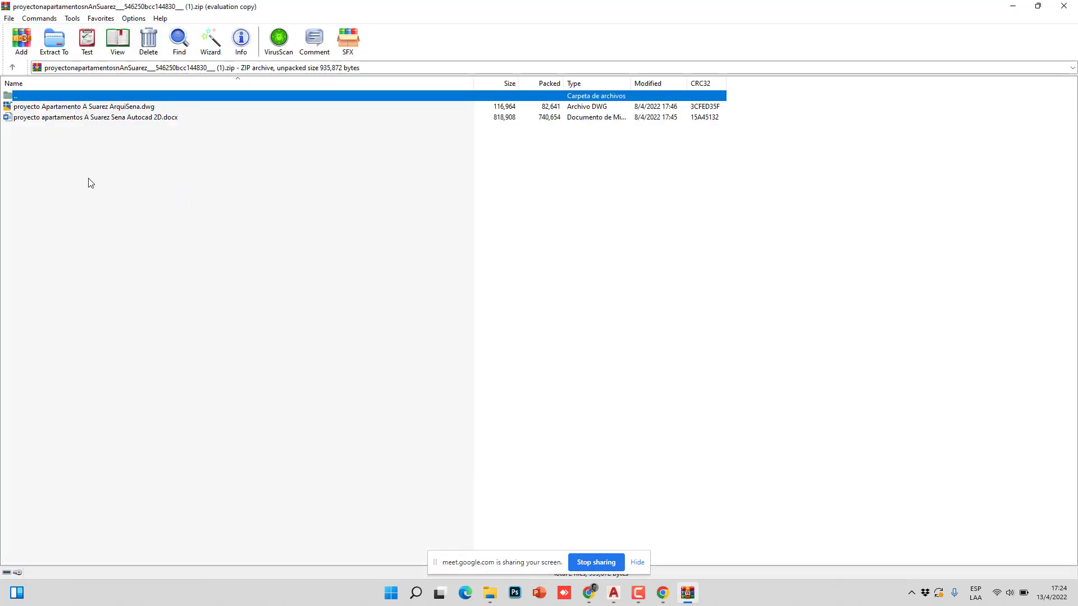
left_click(89, 120)
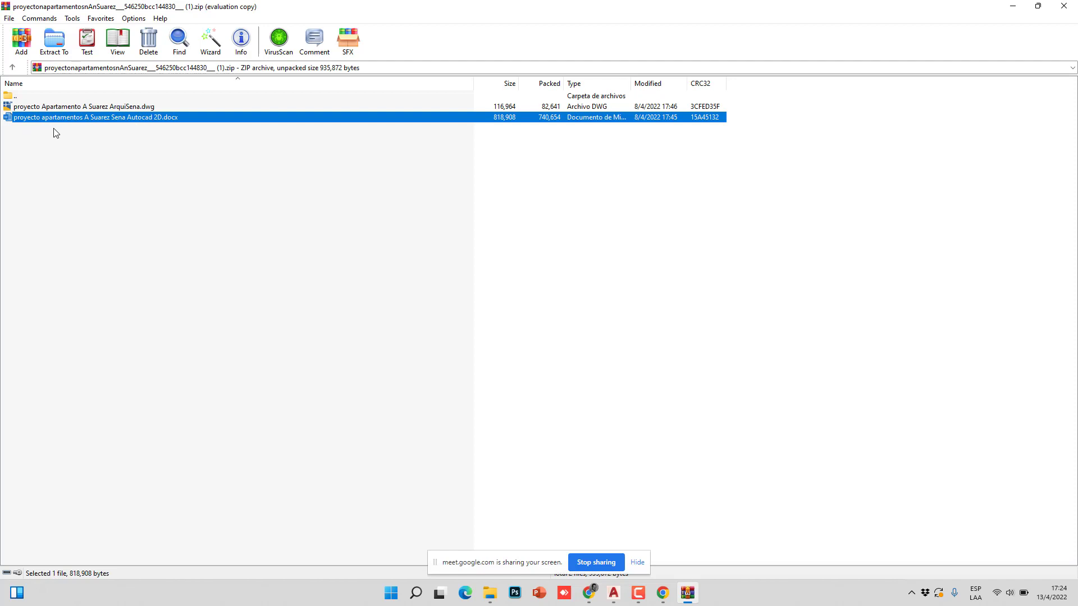
- Open the apartment report in Word, enable editing, and scroll through its first pages
double_click(95, 120)
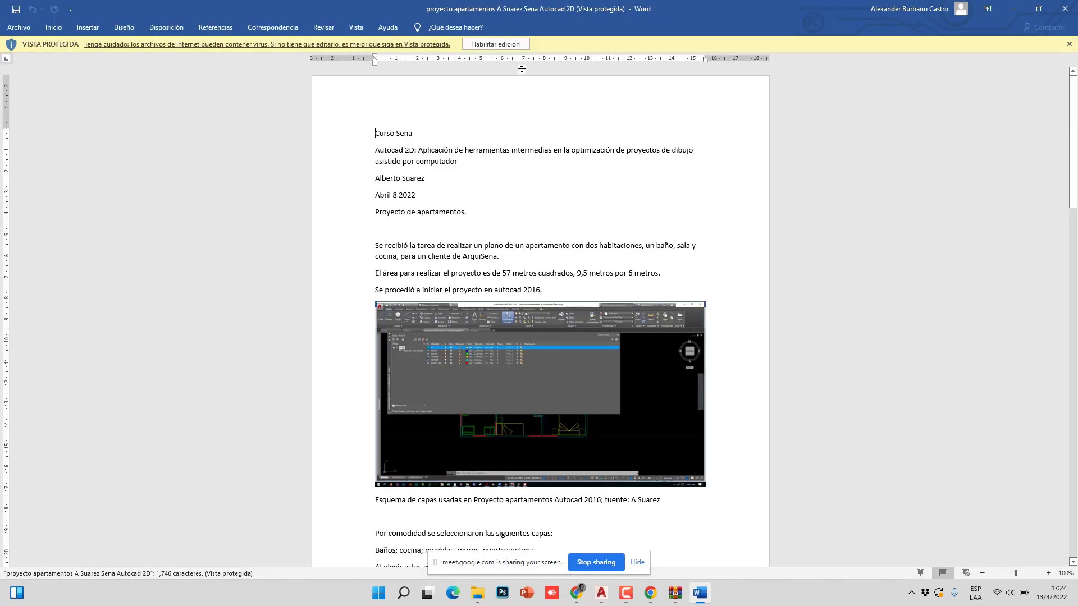
left_click(494, 43)
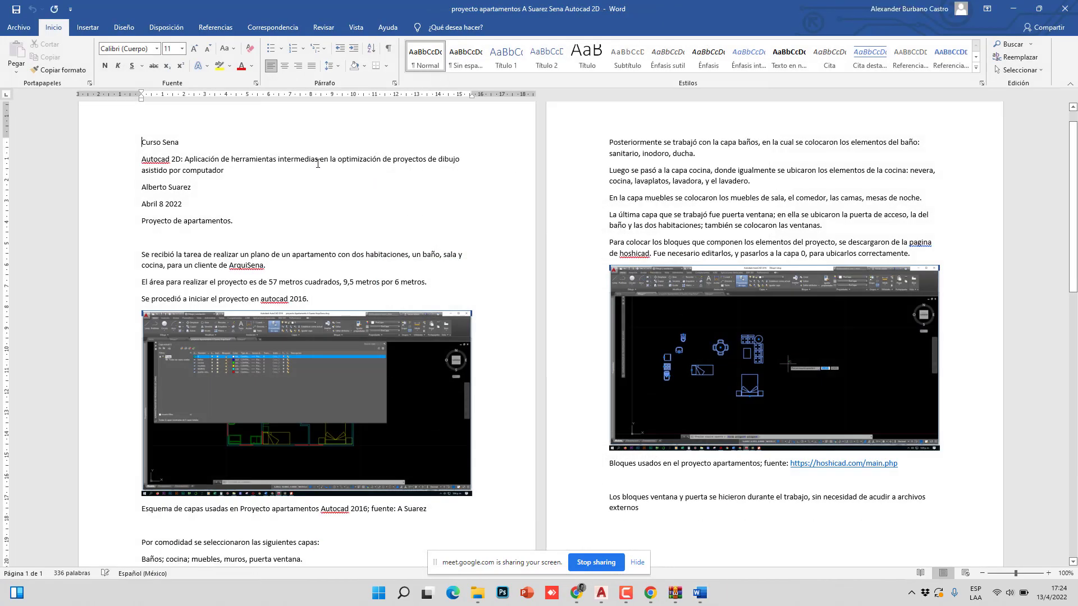
scroll(317, 163, "down", 2)
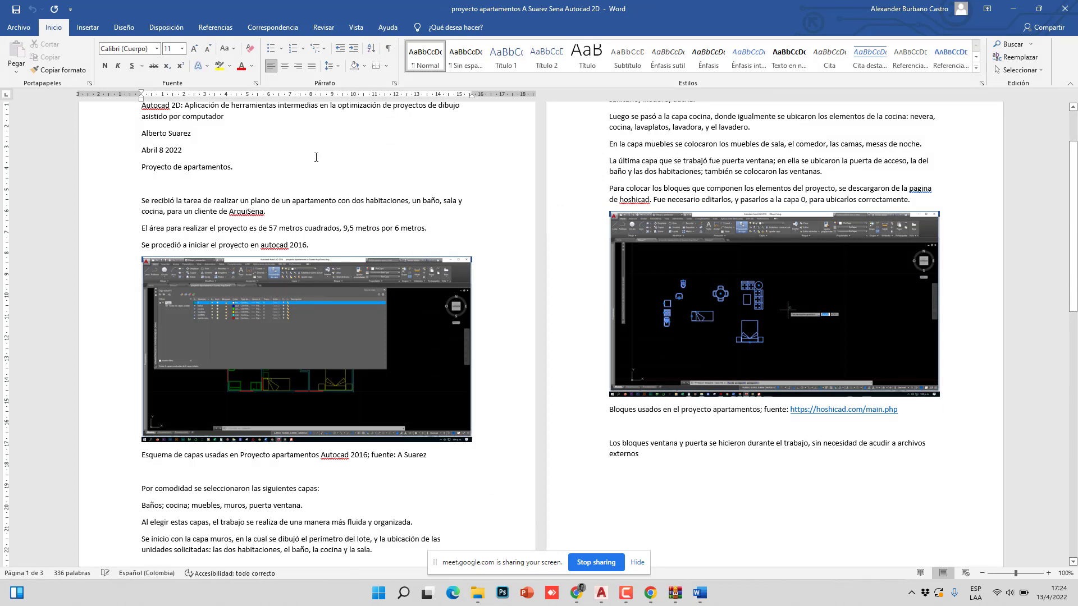
scroll(314, 163, "down", 7)
scroll(314, 173, "down", 5)
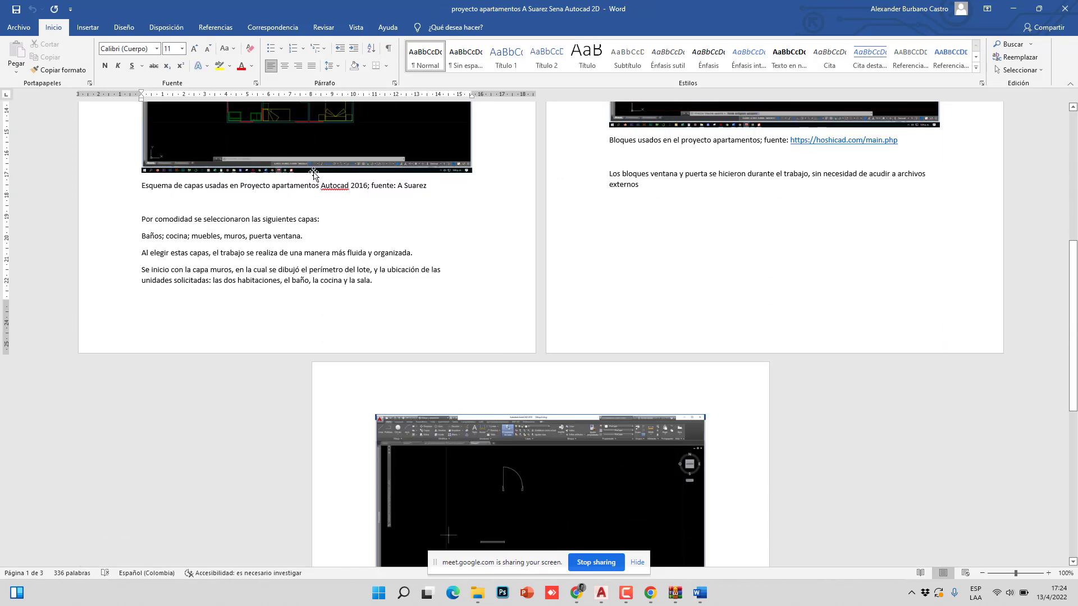
scroll(317, 176, "up", 11)
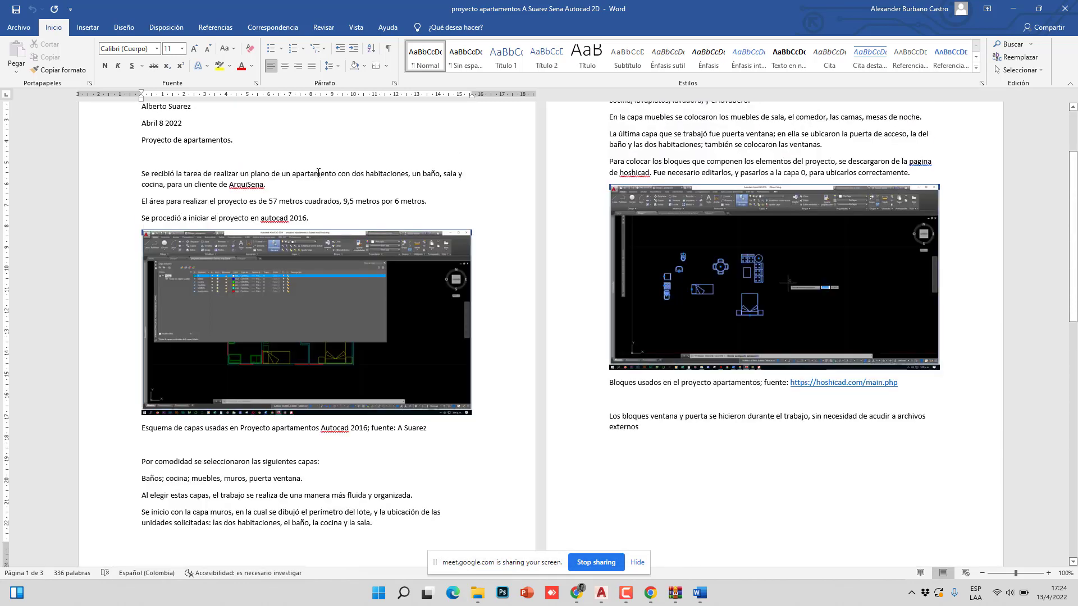
scroll(772, 213, "up", 3)
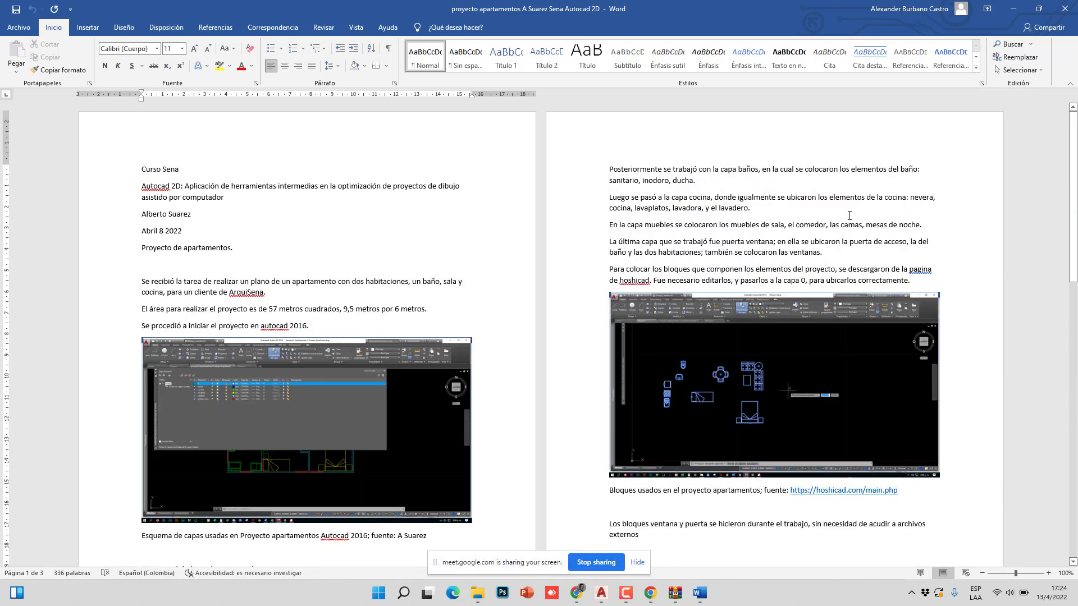
scroll(289, 272, "down", 3)
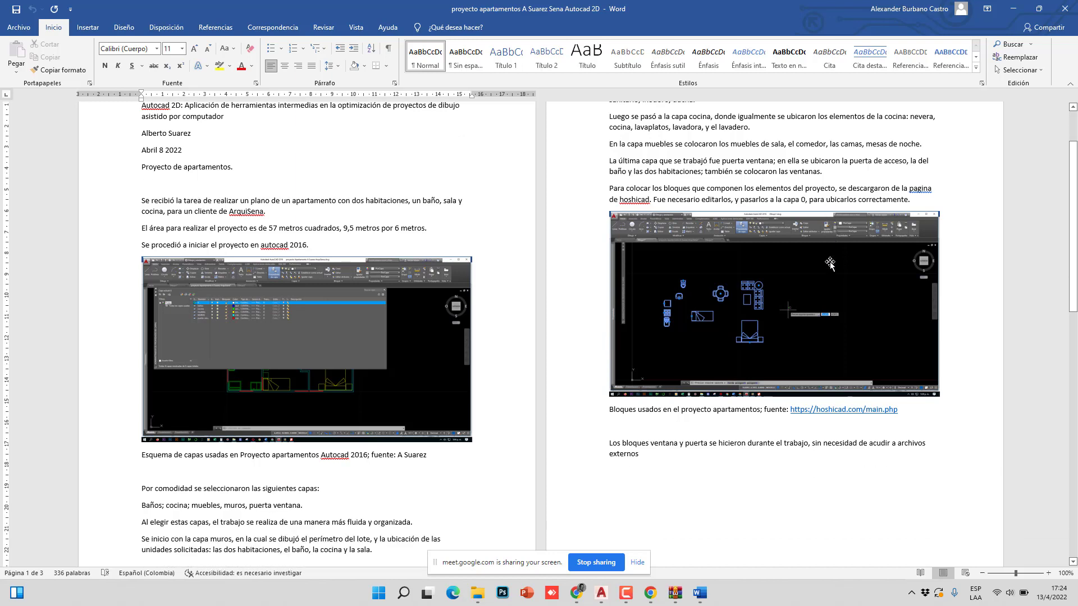
scroll(361, 264, "down", 18)
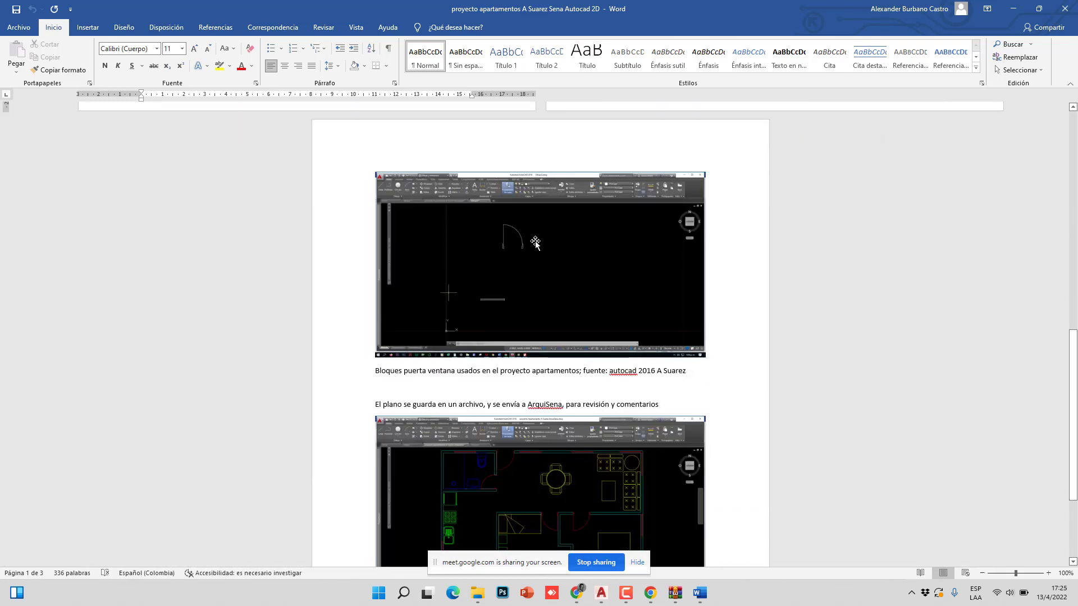
- Finish reviewing the three-page report and close Word
scroll(536, 243, "down", 2)
scroll(519, 207, "down", 4)
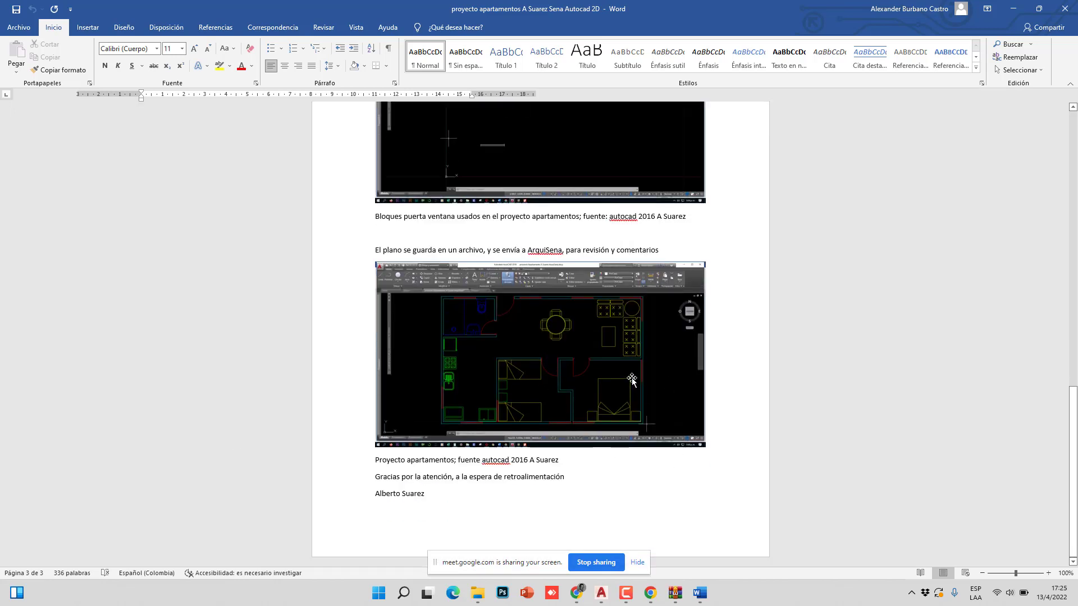
scroll(676, 387, "up", 20)
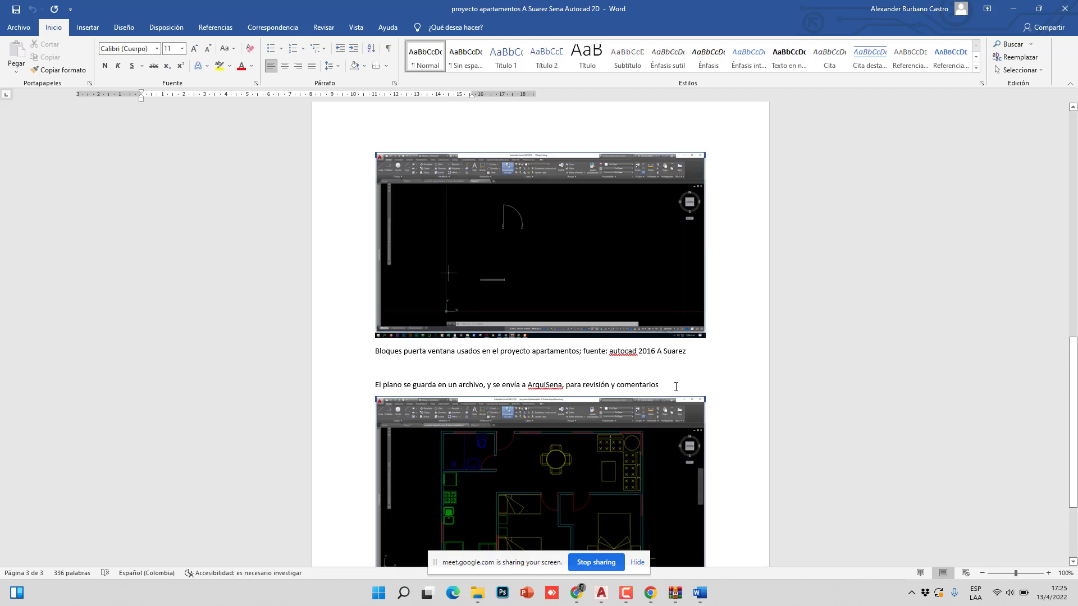
scroll(673, 385, "up", 6)
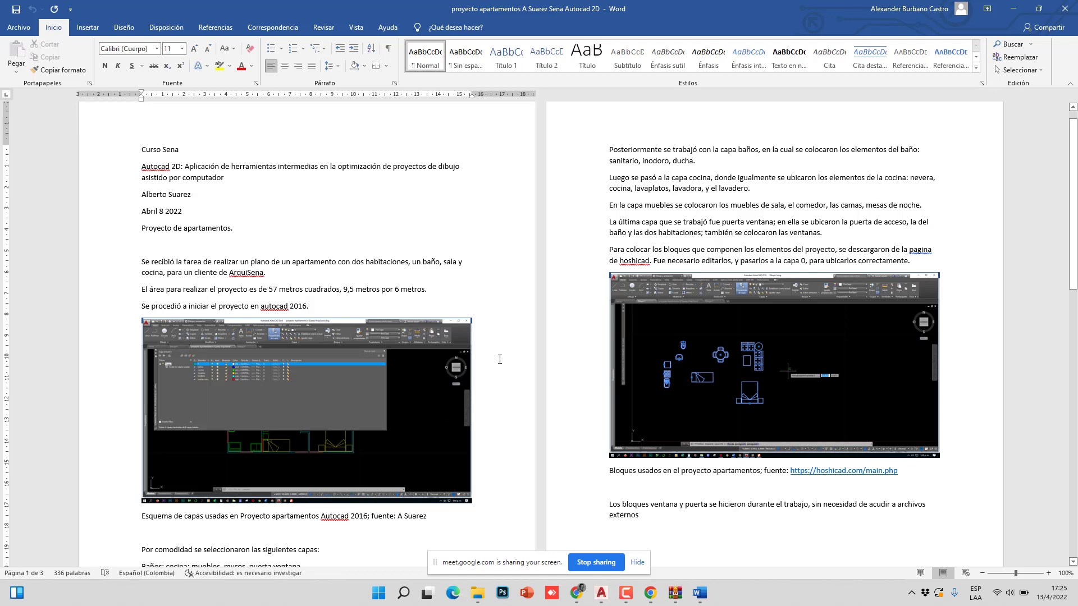
scroll(477, 362, "down", 12)
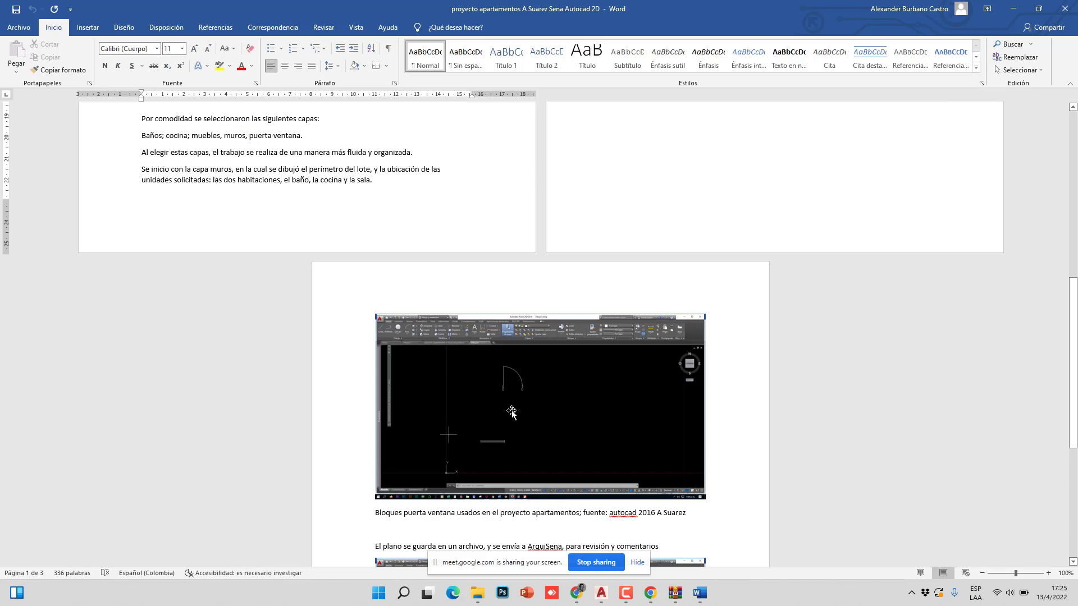
scroll(558, 383, "up", 13)
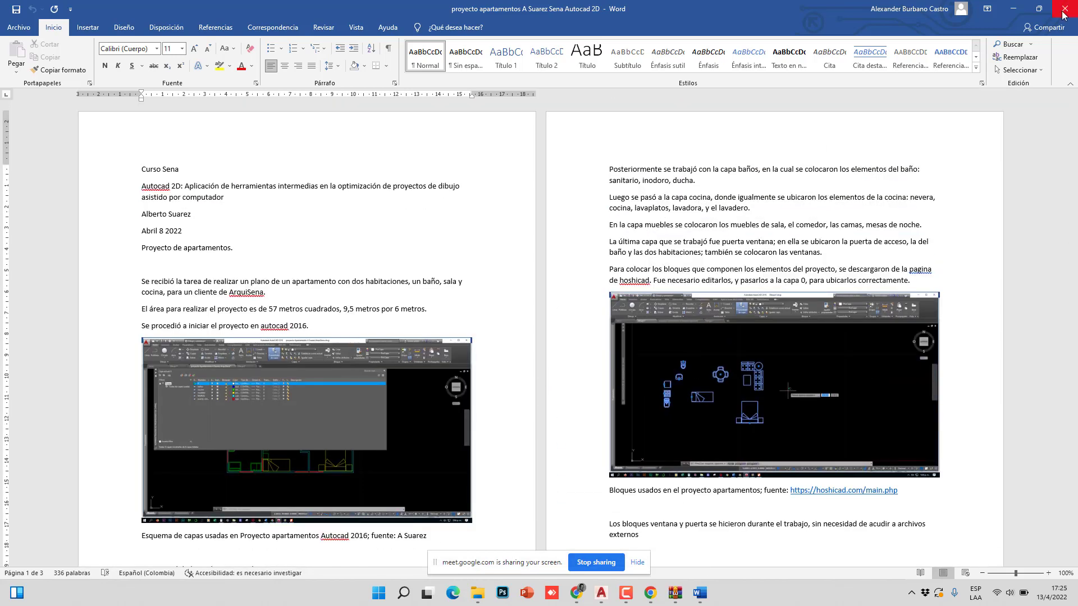
left_click(1063, 14)
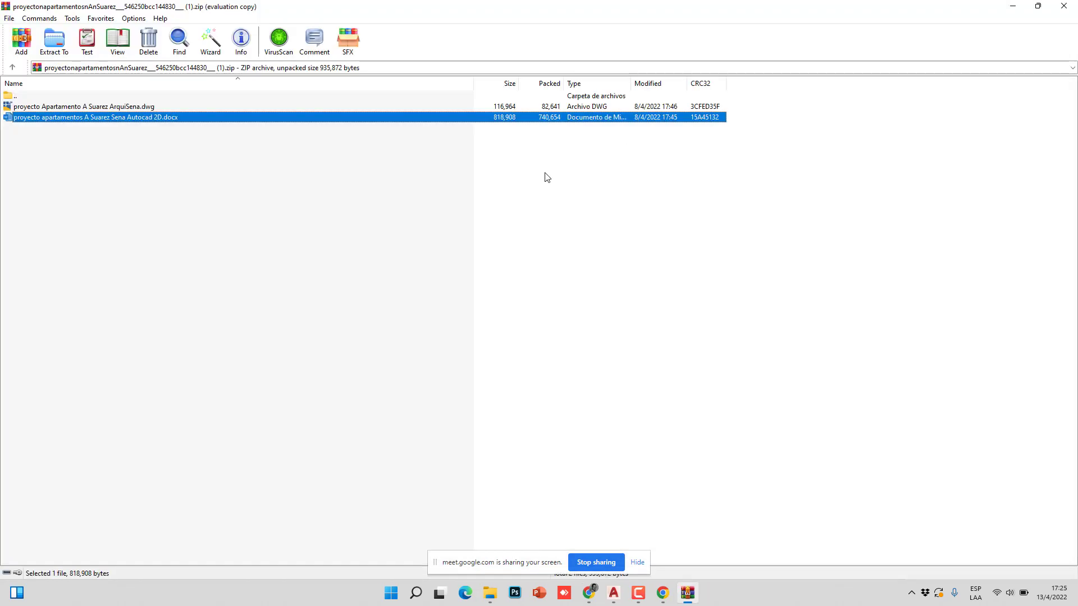
- Open the DWG drawing from the archive and zoom and pan the apartment floor plan
left_click(117, 107)
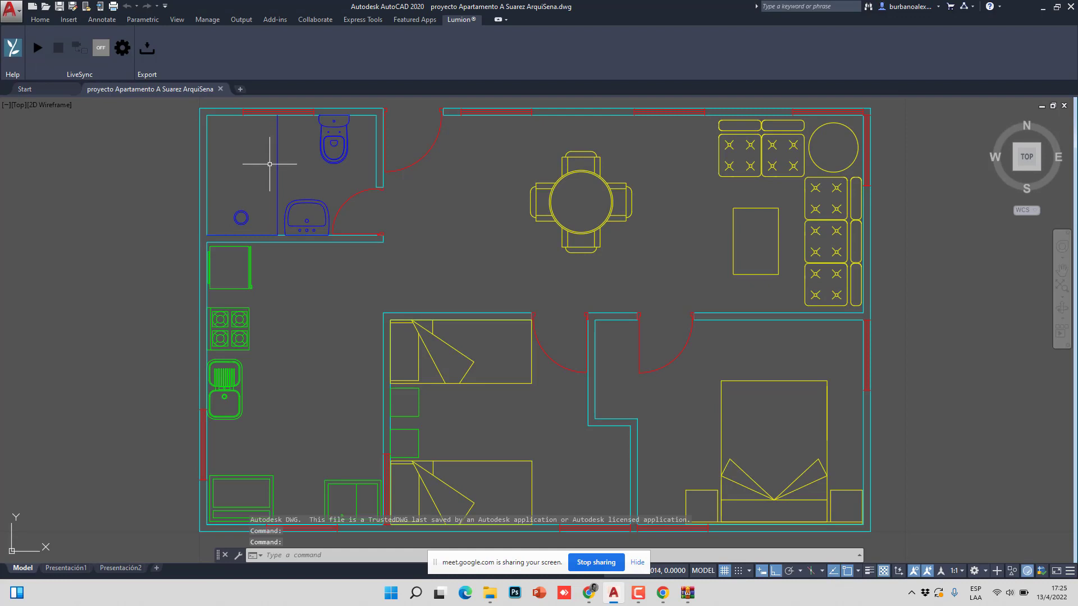
scroll(356, 193, "down", 2)
scroll(356, 193, "down", 2)
middle_click_drag(356, 193, 344, 211)
scroll(330, 211, "up", 2)
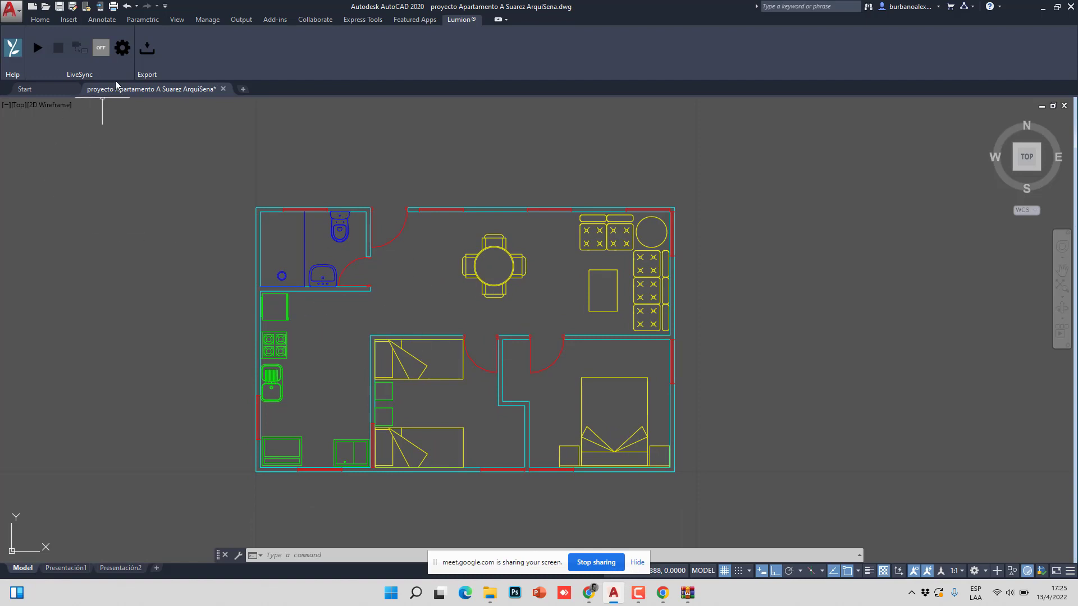
scroll(372, 310, "down", 4)
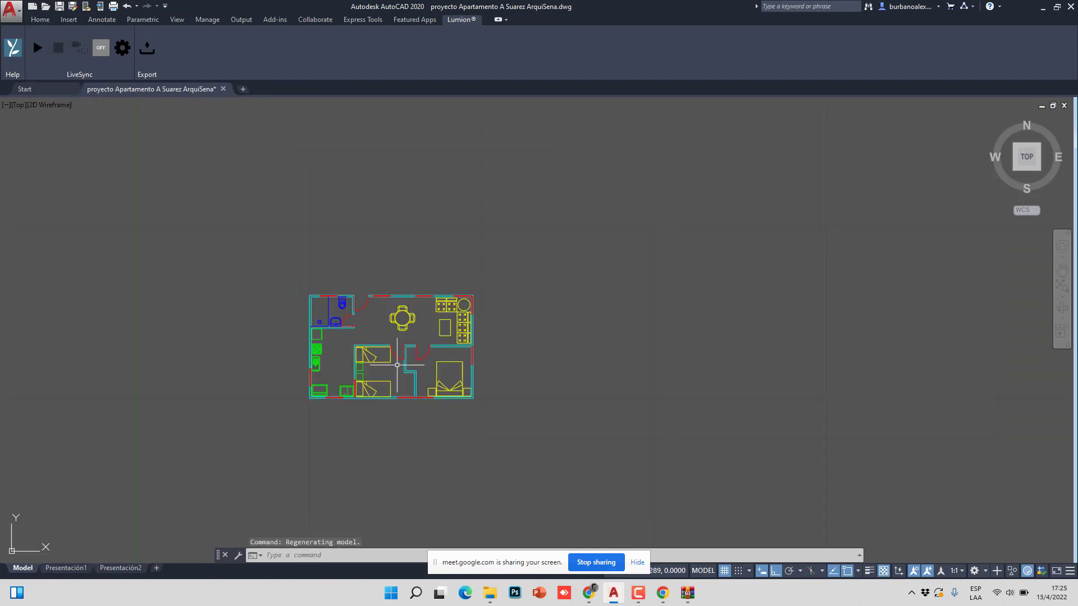
scroll(362, 248, "up", 4)
- Return to the floor plan drawing and make muebles the current layer from the Home tab
left_click(56, 89)
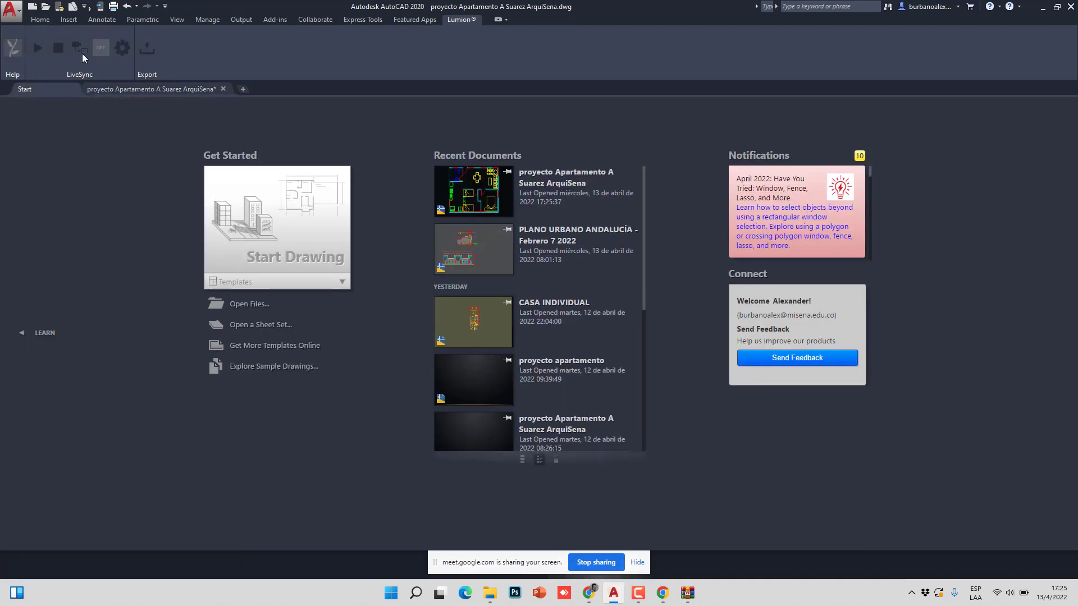
left_click(119, 90)
left_click(45, 22)
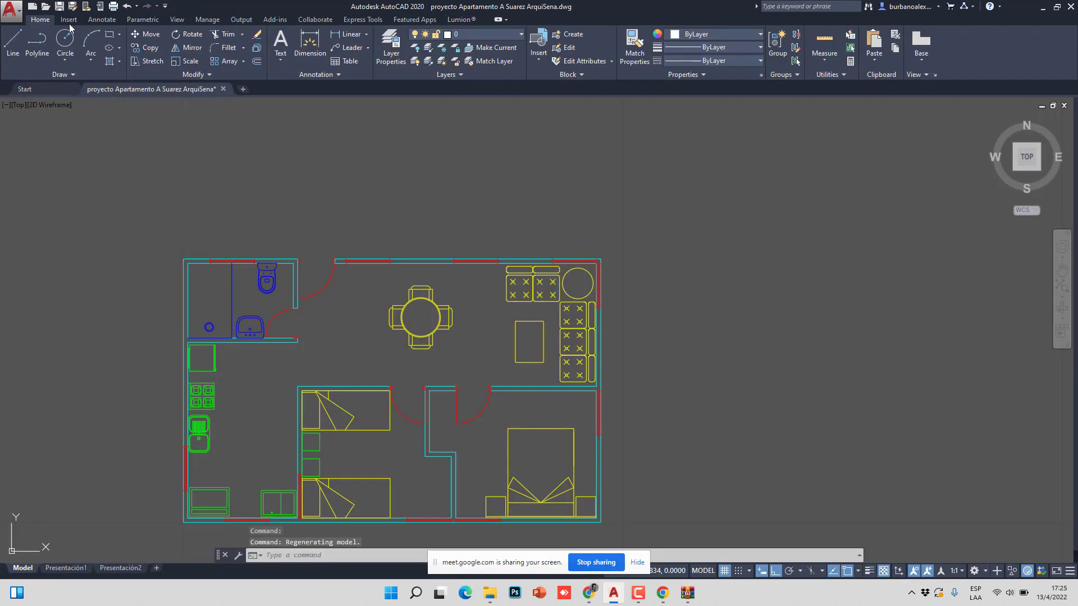
left_click(483, 34)
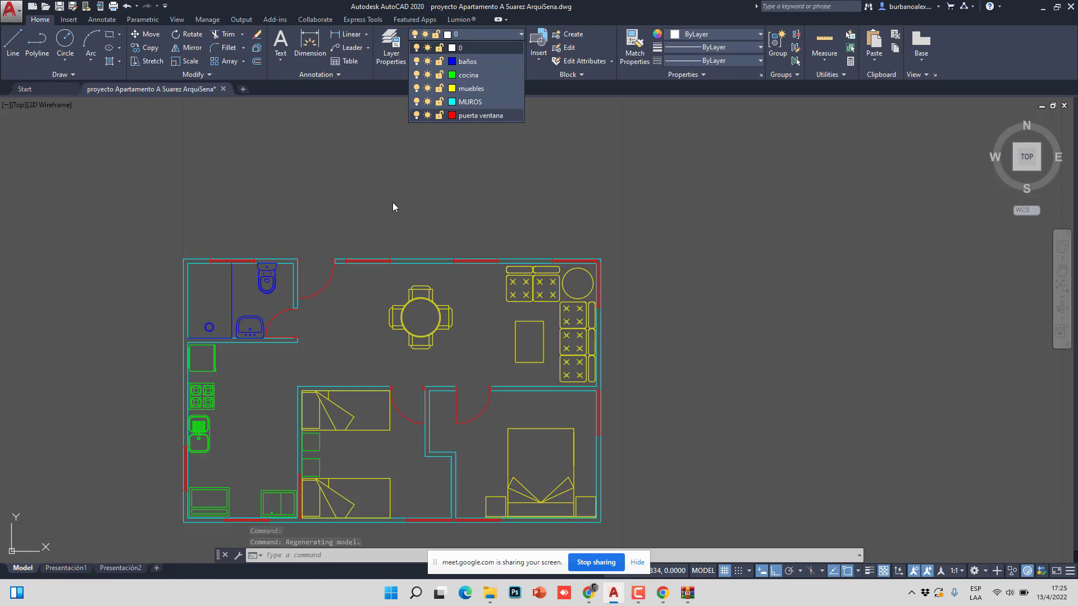
left_click(472, 88)
- Try selecting the sofa, the top-left bedroom bed and the kitchen area, cancelling each
left_click(385, 315)
left_click(553, 303)
key("Escape")
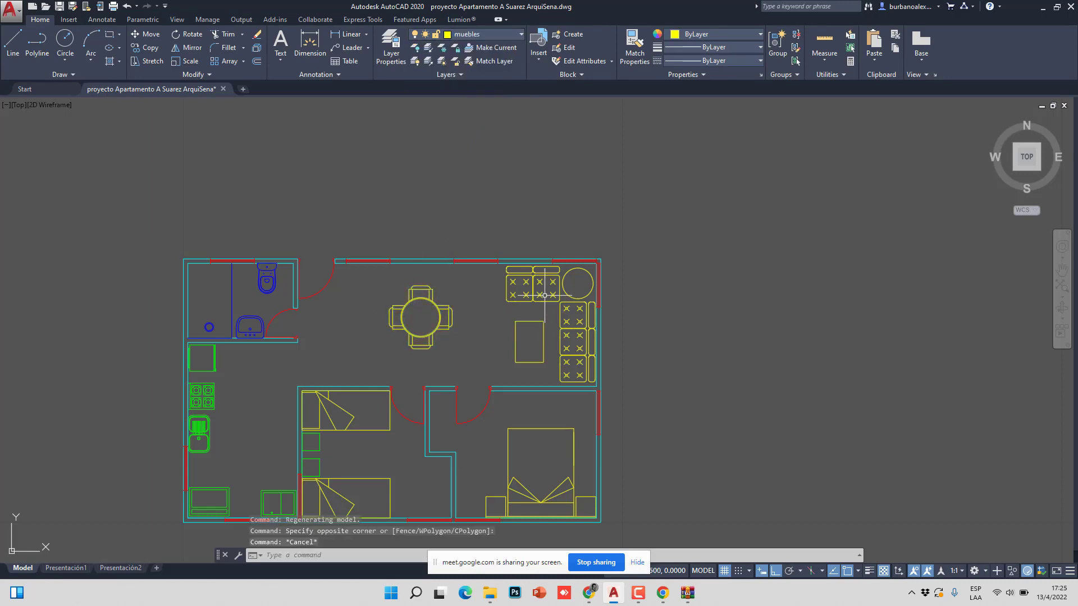
left_click(545, 295)
key("Escape")
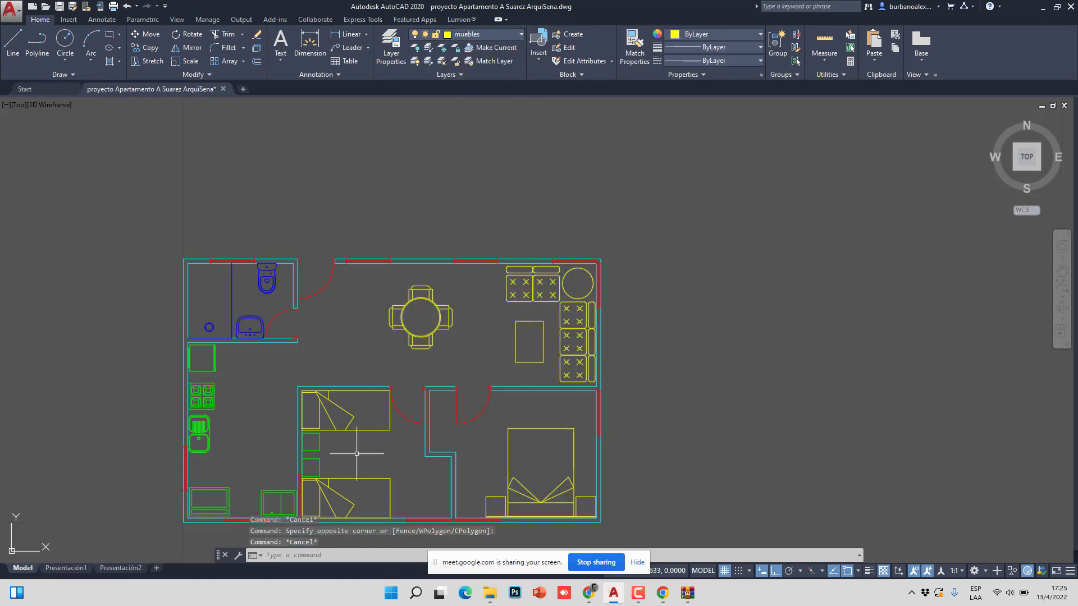
left_click(301, 386)
left_click(462, 445)
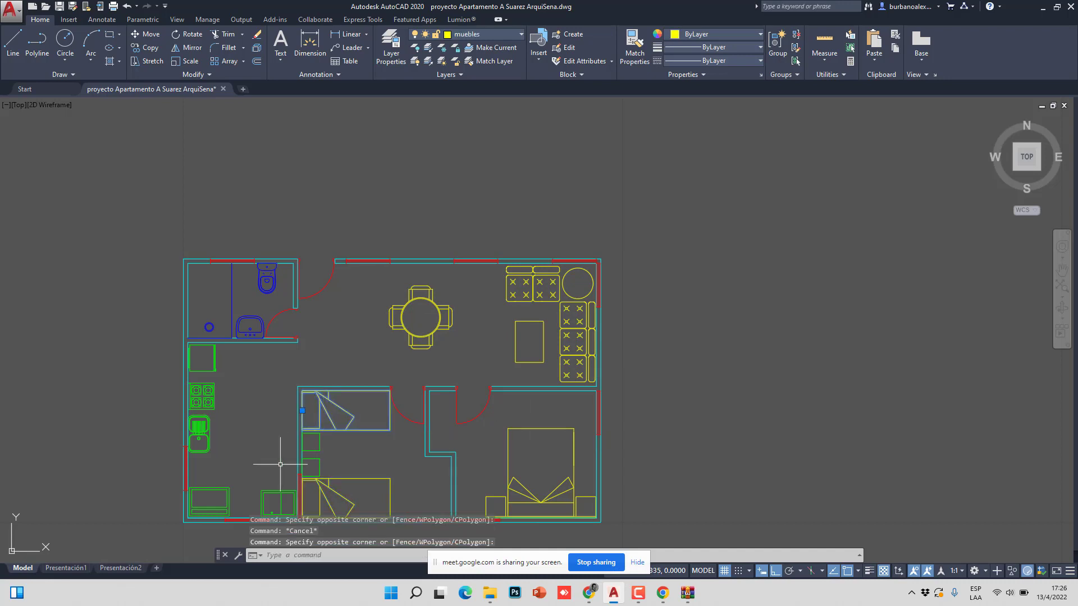
key("Escape")
left_click(310, 454)
key("Escape")
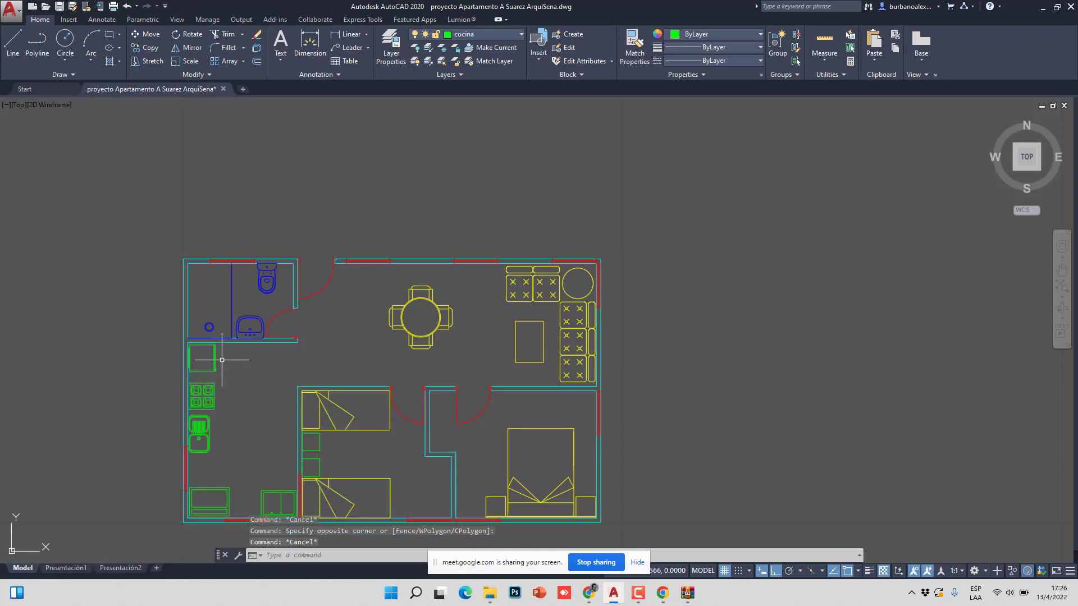
scroll(359, 285, "down", 2)
scroll(382, 303, "up", 2)
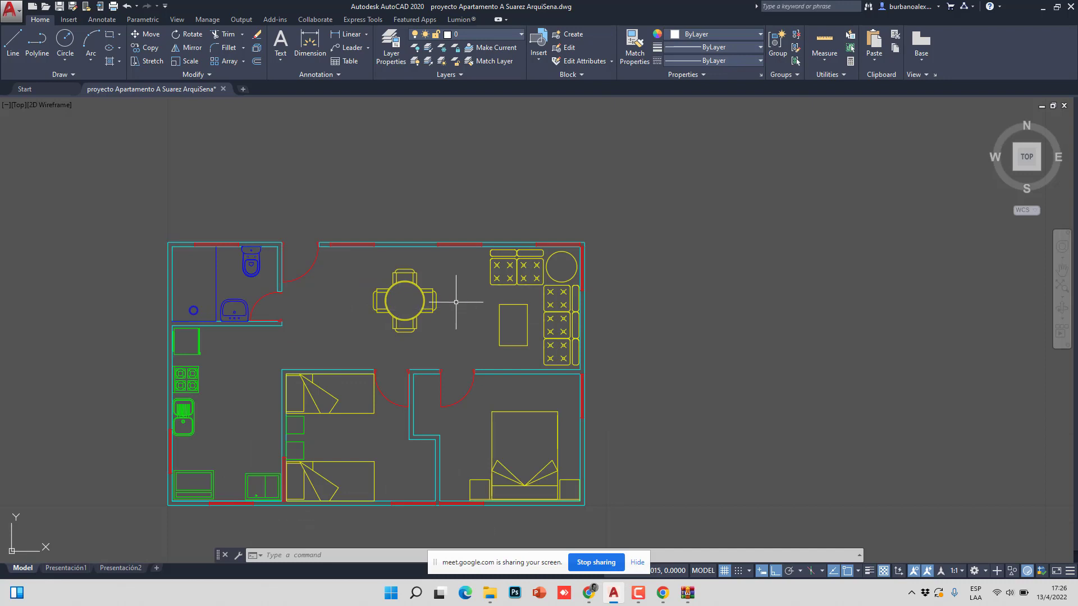
- Zoom to the top wall and trial-select its window block and lines, then clear the selection
middle_click_drag(444, 344, 459, 297)
scroll(467, 187, "up", 8)
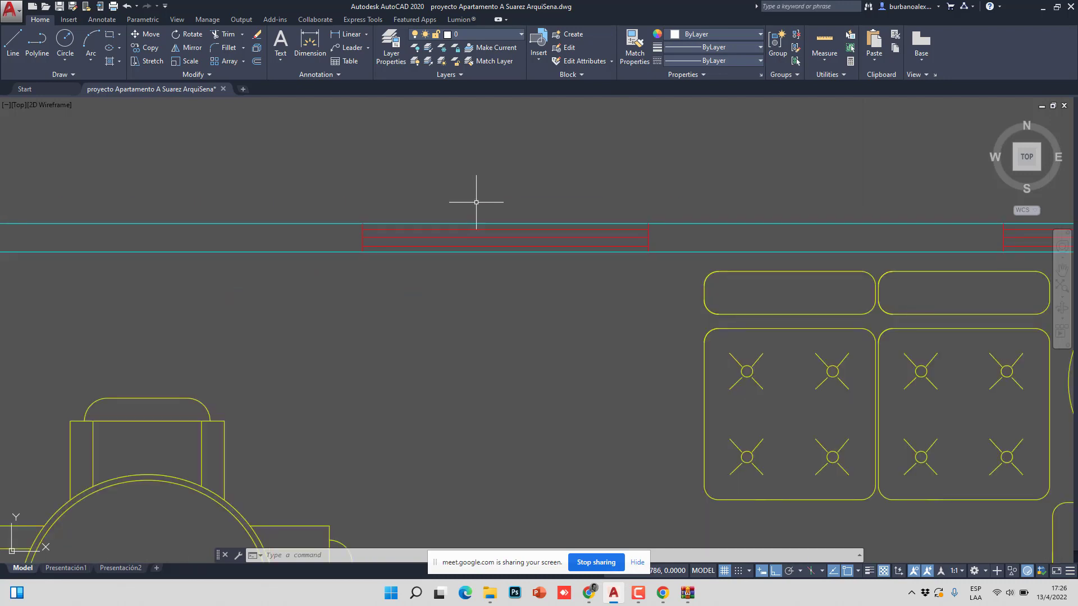
left_click(475, 231)
left_click(489, 241)
key("Escape")
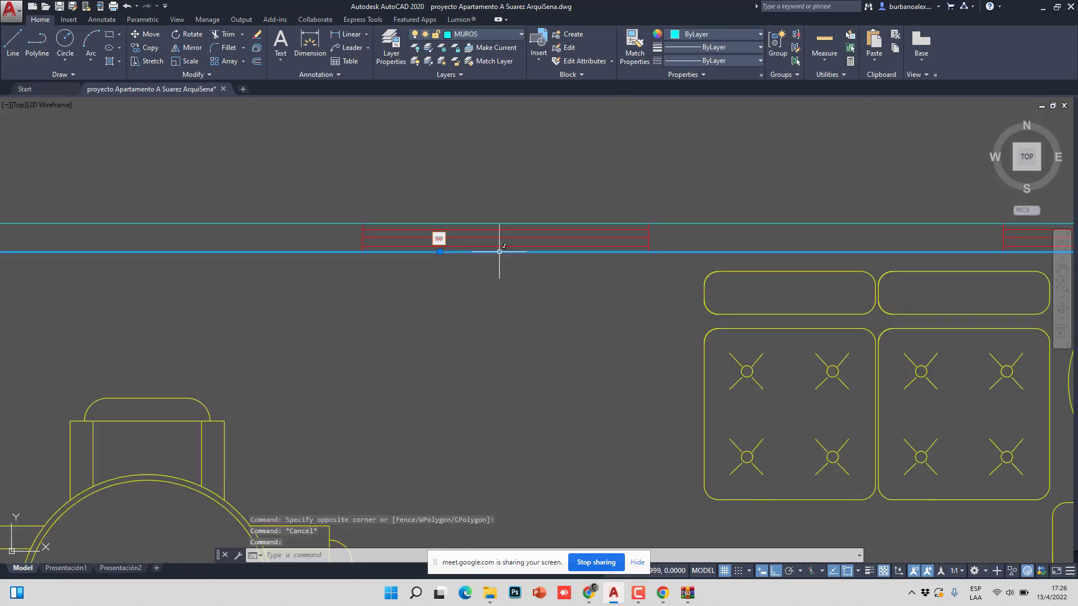
key("Escape")
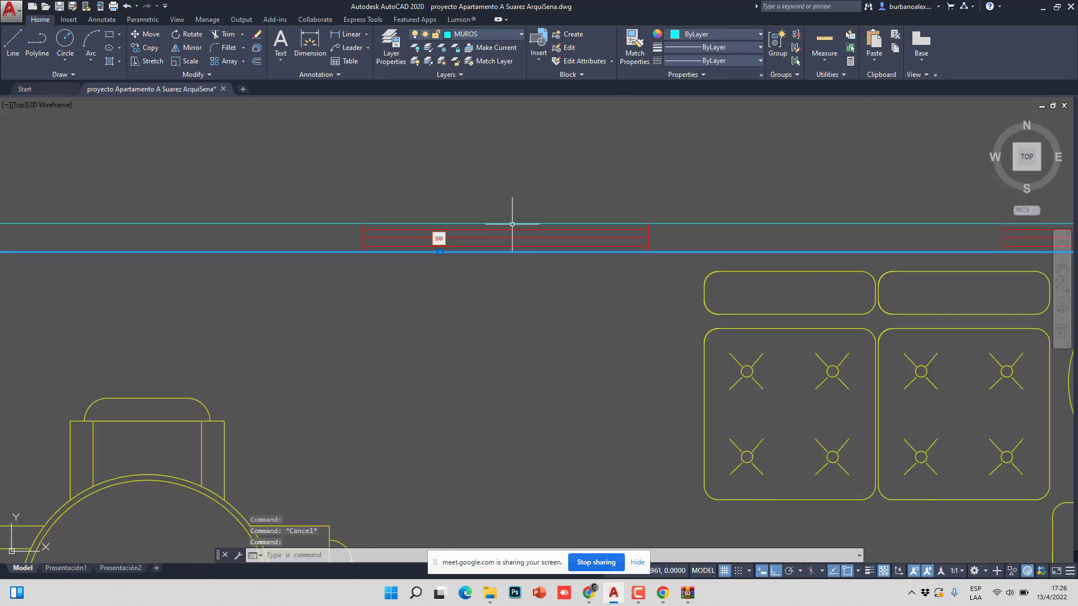
left_click(314, 198)
key("Escape")
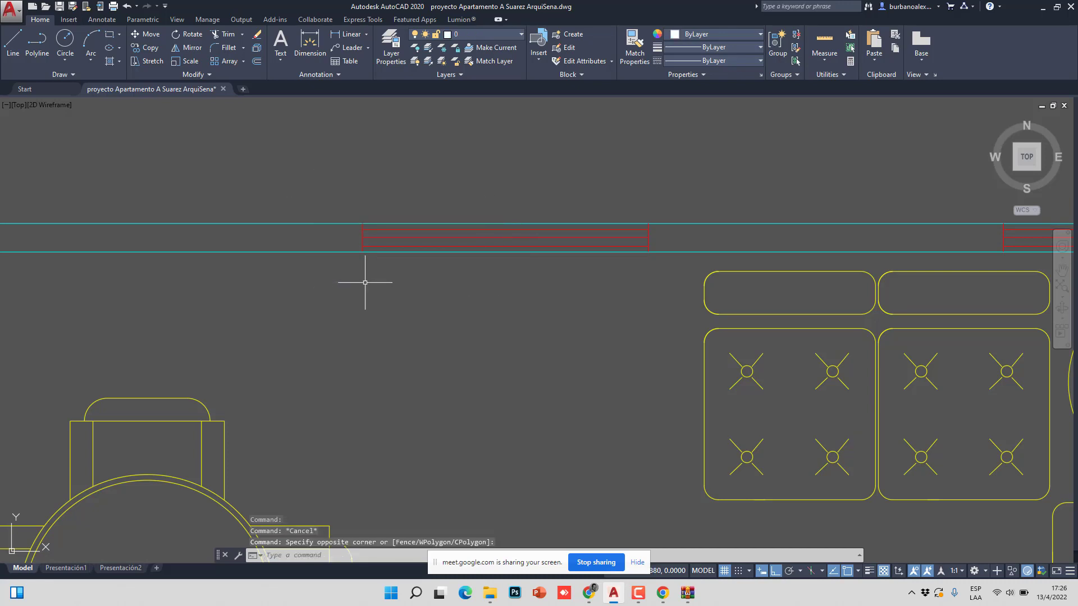
- Start TRIM and pick a cyan wall line, then cancel the attempt
left_click(225, 33)
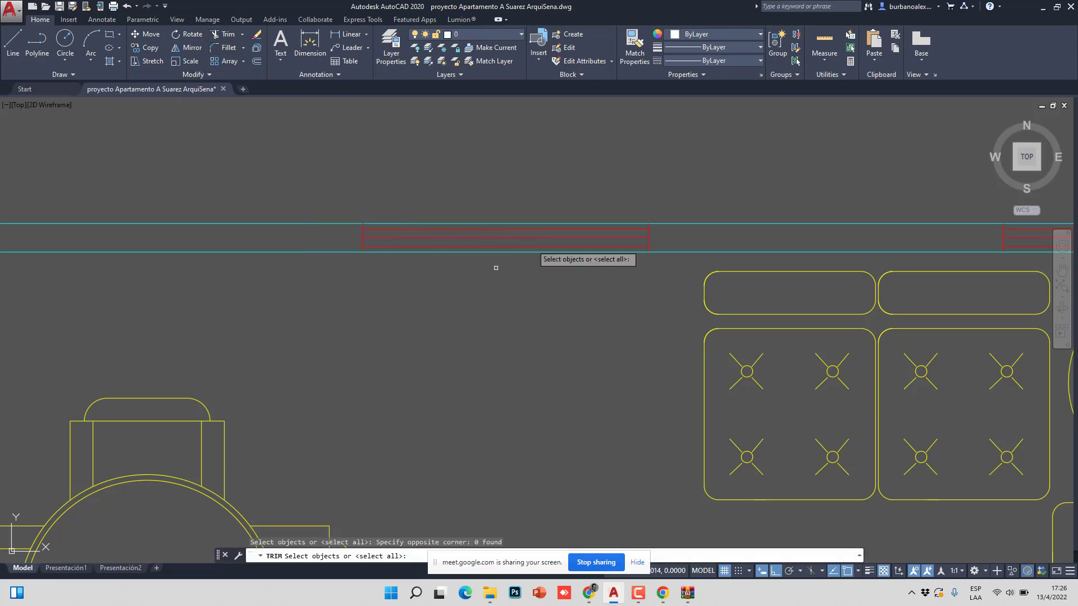
left_click(618, 152)
key("Escape")
key("Escape")
left_click(681, 252)
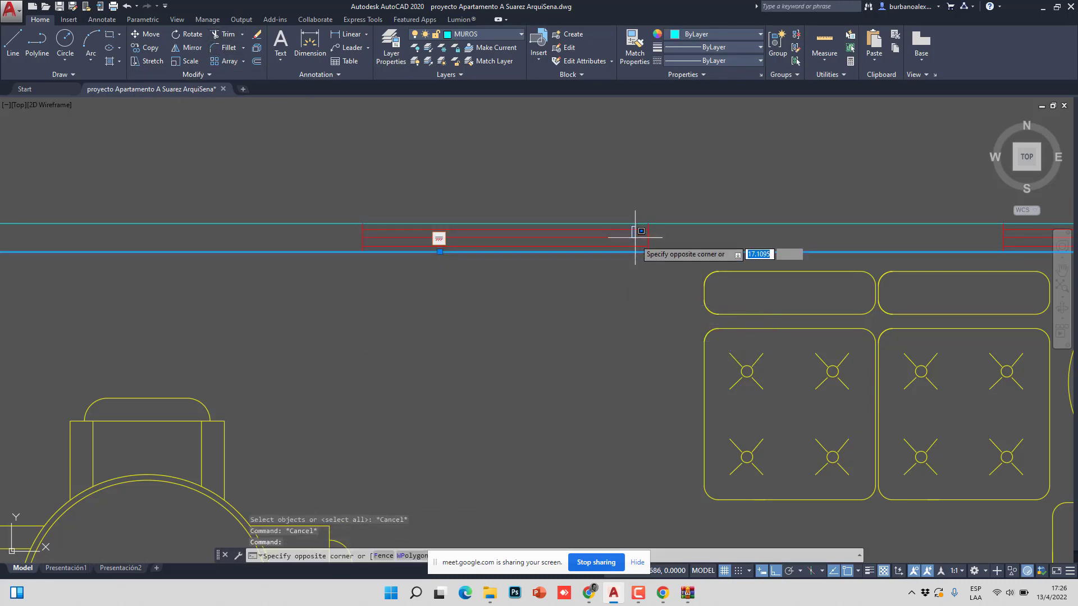
key("Escape")
- Run TRIM with the window's end line and the purple line as cutting edges
left_click(224, 34)
scroll(649, 224, "up", 5)
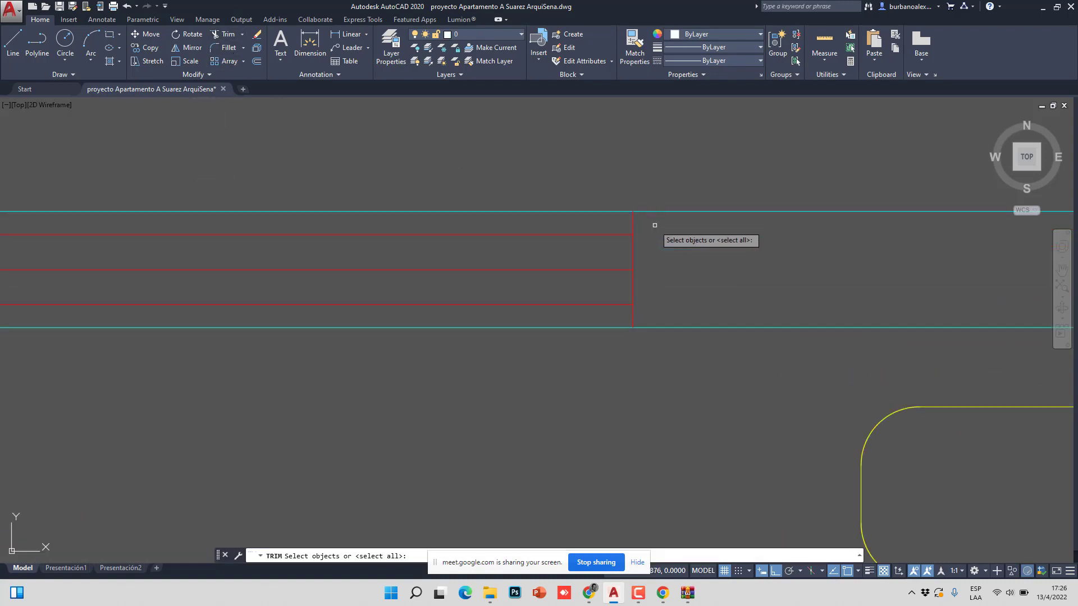
left_click(650, 224)
left_click(621, 217)
scroll(621, 217, "down", 2)
scroll(632, 234, "down", 2)
middle_click_drag(270, 242, 298, 247)
scroll(298, 246, "up", 4)
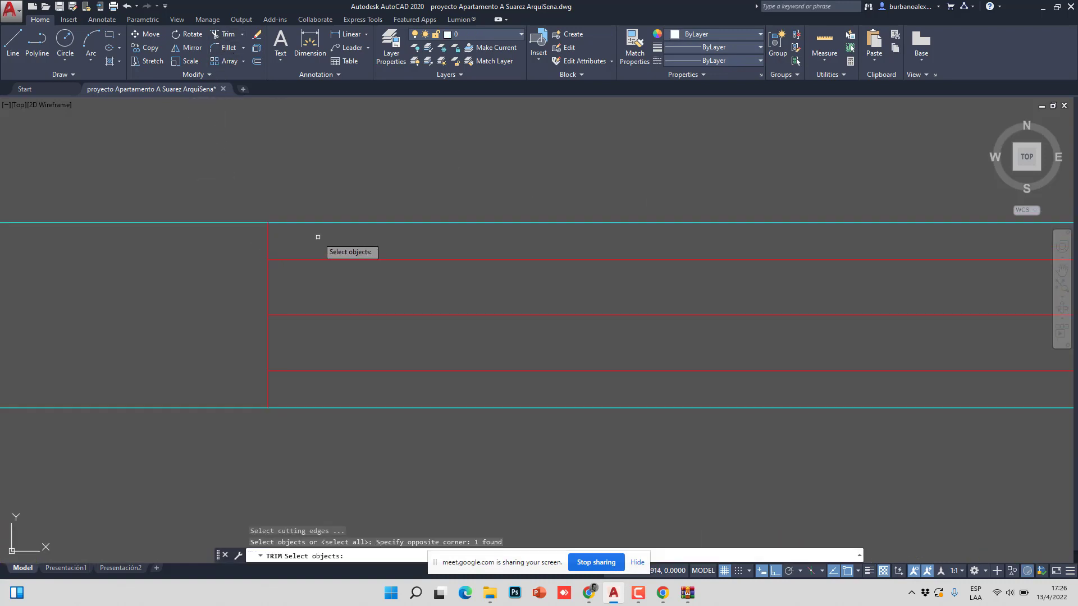
left_click(267, 236)
key("Return")
- Trim the top and bottom cyan wall lines past the cutting edge
left_click(317, 236)
left_click(316, 219)
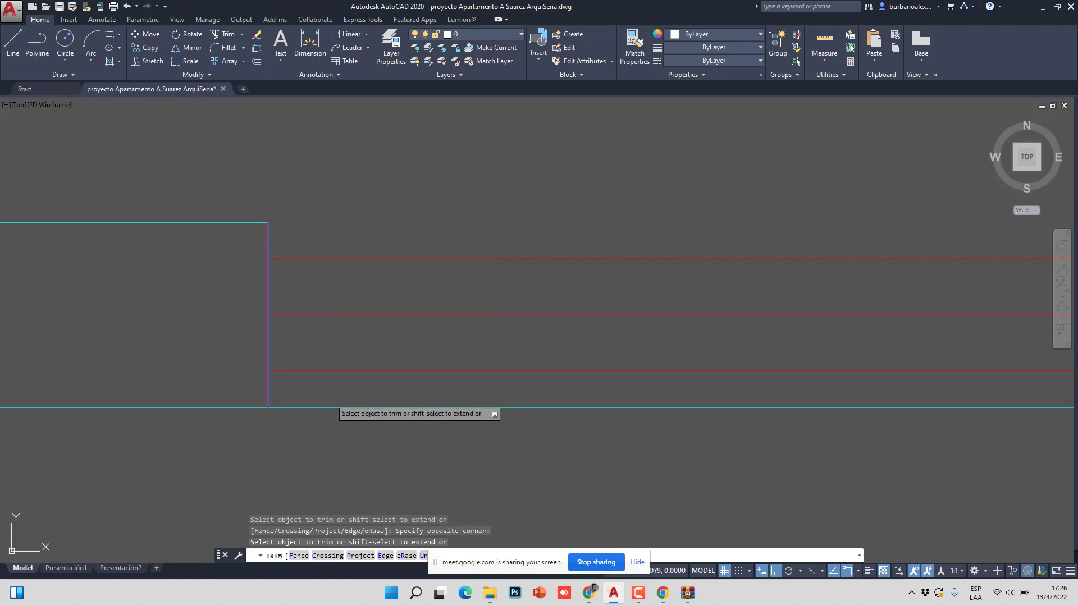
left_click(329, 396)
left_click(316, 425)
scroll(373, 272, "down", 3)
key("Escape")
scroll(498, 272, "up", 3)
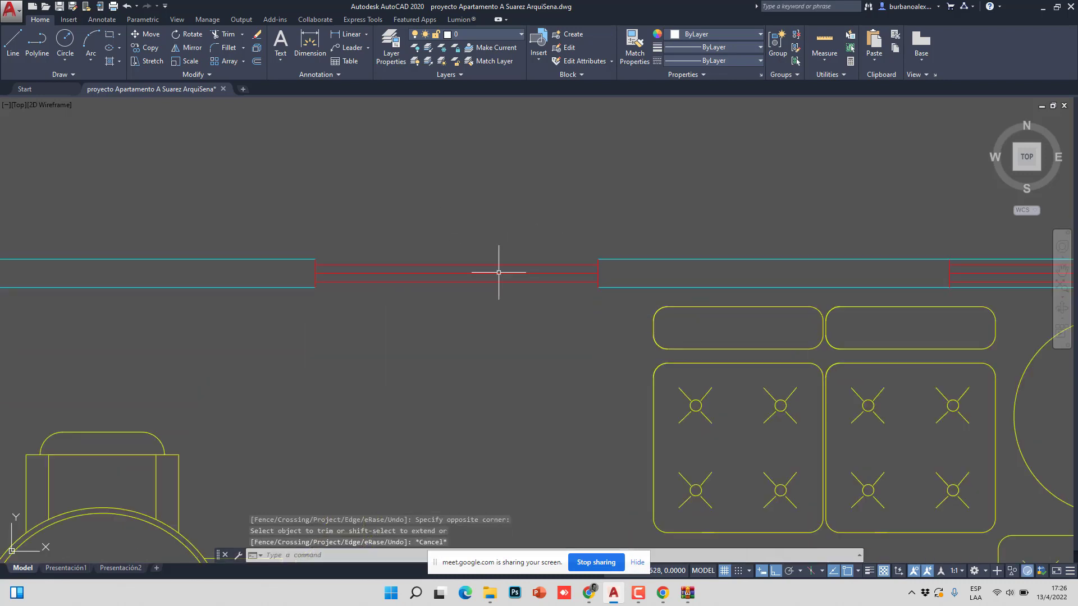
scroll(361, 228, "down", 3)
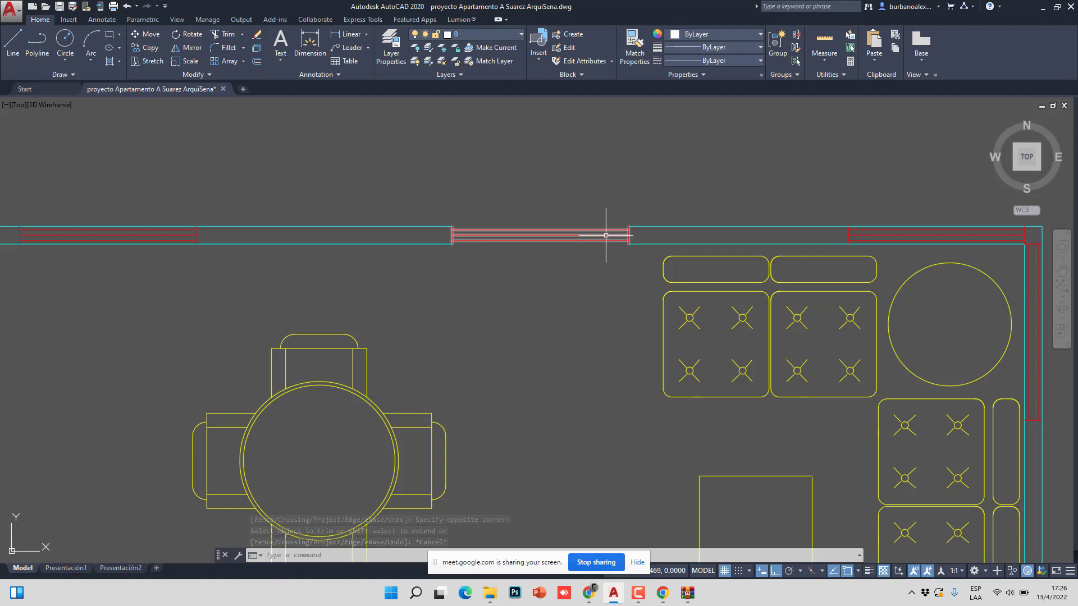
- Move along the top wall and run TRIM using the next opening's end lines as cutting edges
middle_click_drag(448, 242, 652, 275)
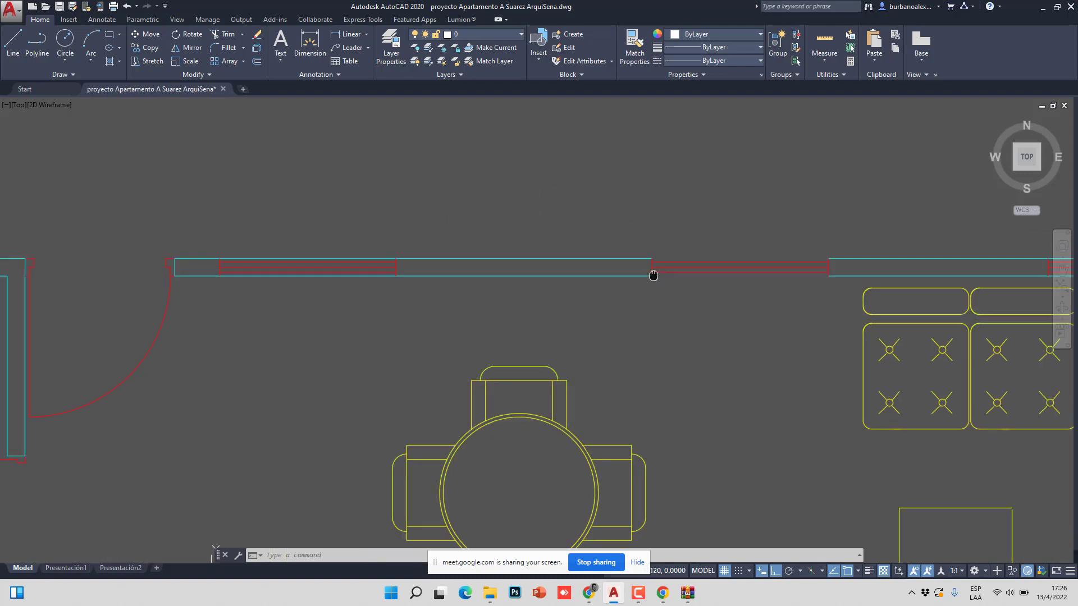
scroll(385, 269, "up", 2)
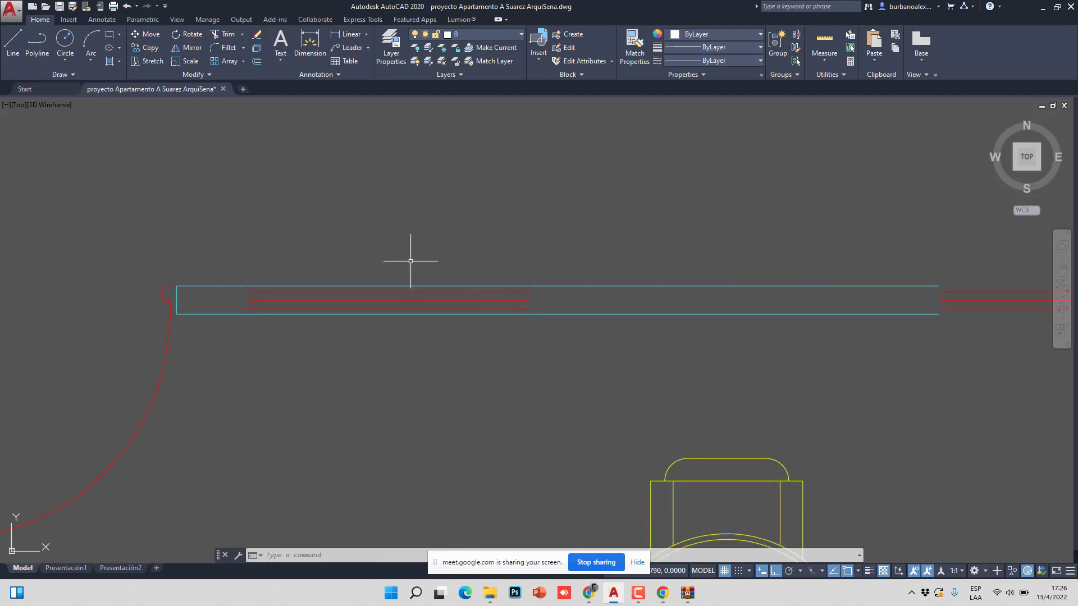
left_click(224, 33)
scroll(509, 308, "up", 3)
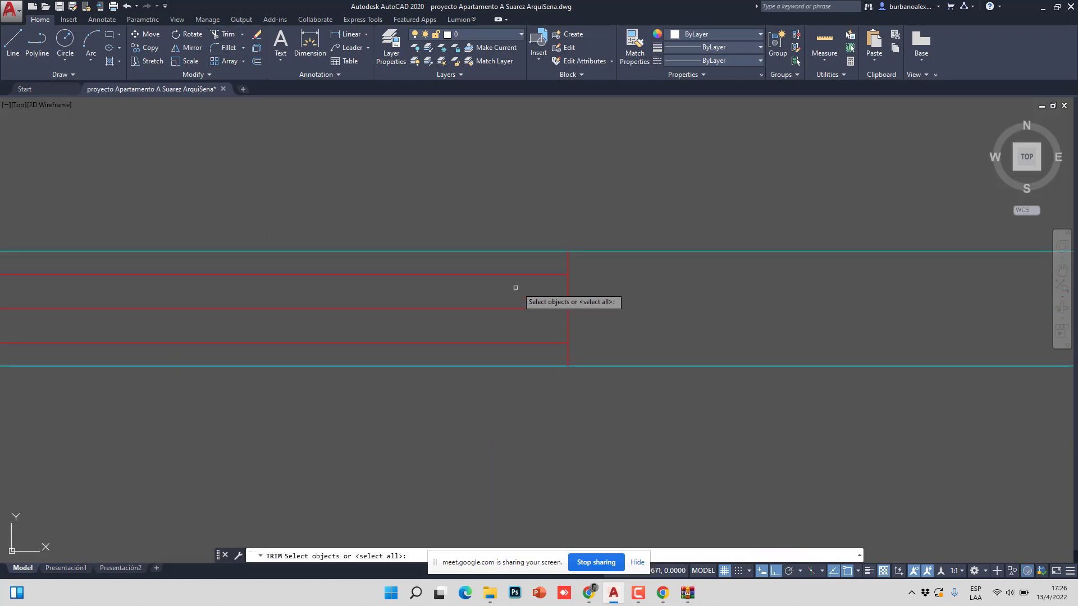
left_click(513, 288)
left_click(568, 258)
scroll(440, 241, "down", 3)
scroll(281, 267, "up", 3)
scroll(280, 268, "up", 2)
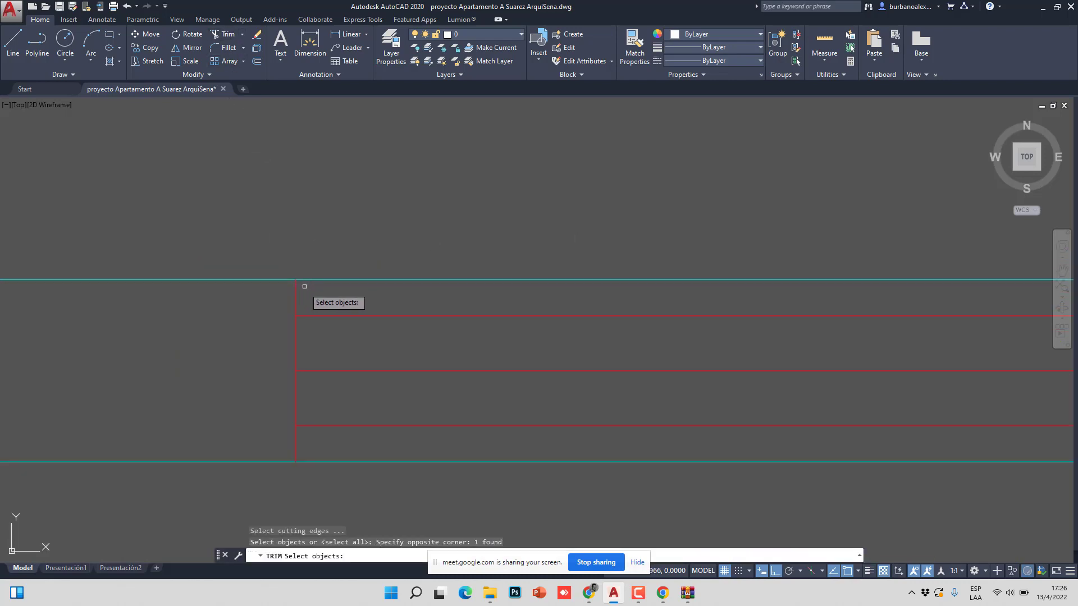
left_click(296, 298)
key("Return")
- Trim the top cyan line past that opening's edge
left_click(344, 275)
left_click(339, 304)
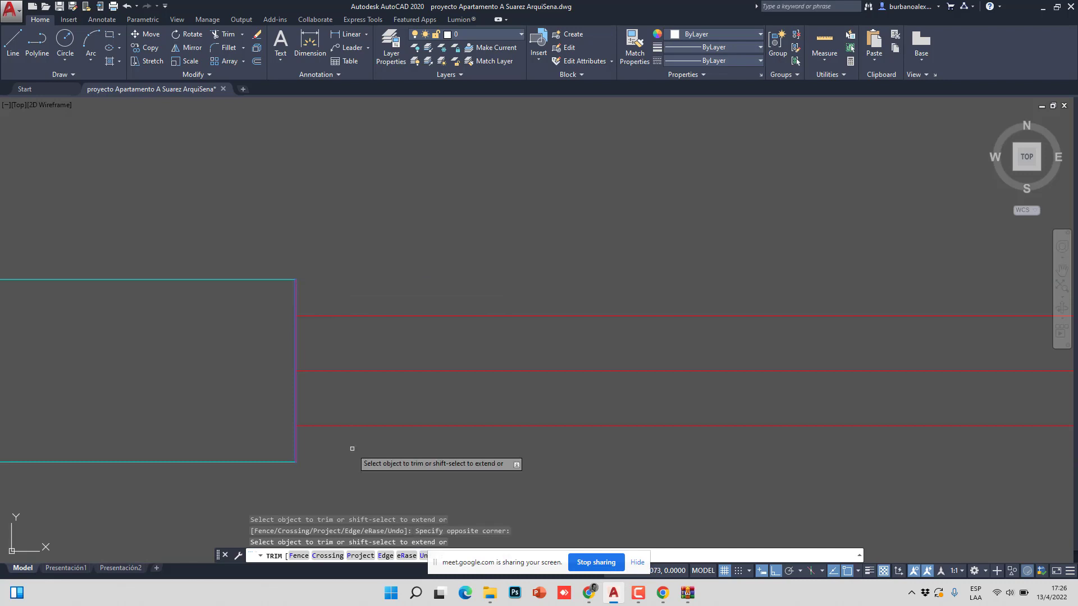
scroll(351, 448, "down", 3)
key("Escape")
- Zoom and pan until the wall's red window opening fills the view
scroll(428, 258, "down", 3)
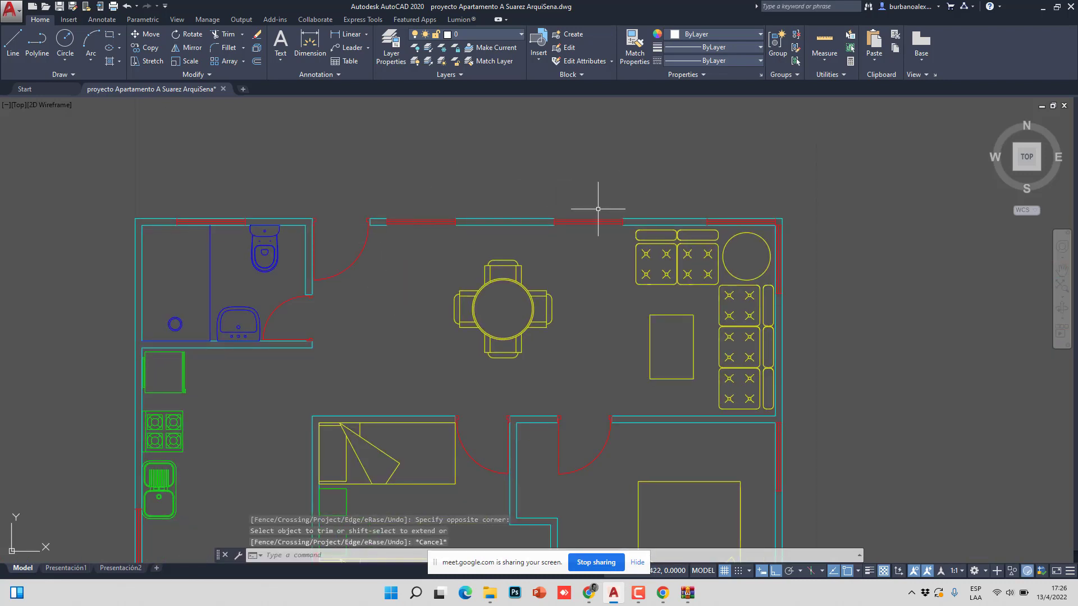
middle_click_drag(596, 236, 553, 232)
scroll(475, 172, "down", 2)
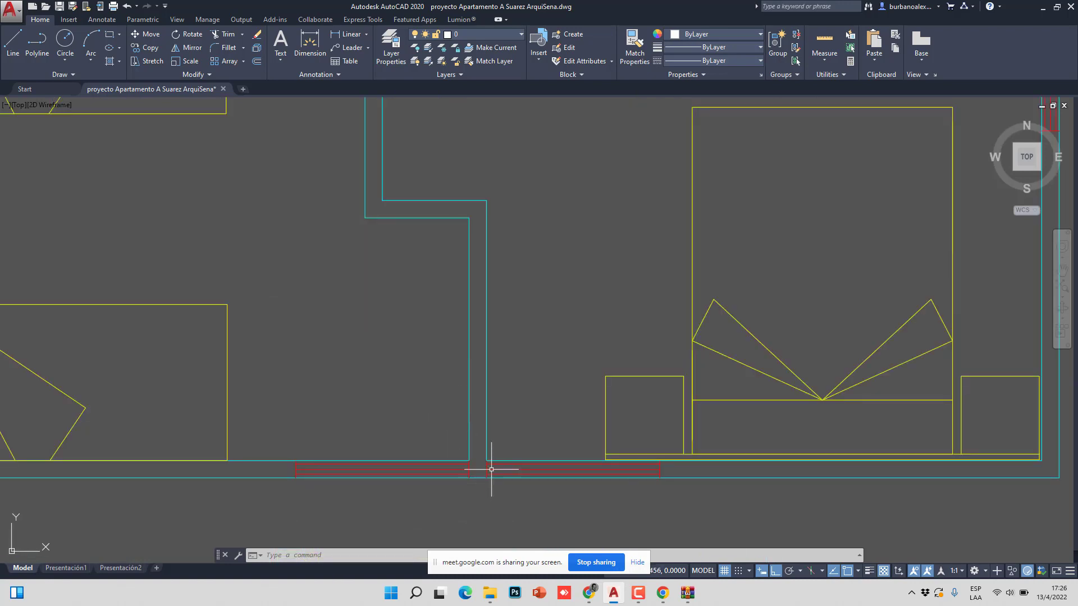
scroll(494, 455, "down", 4)
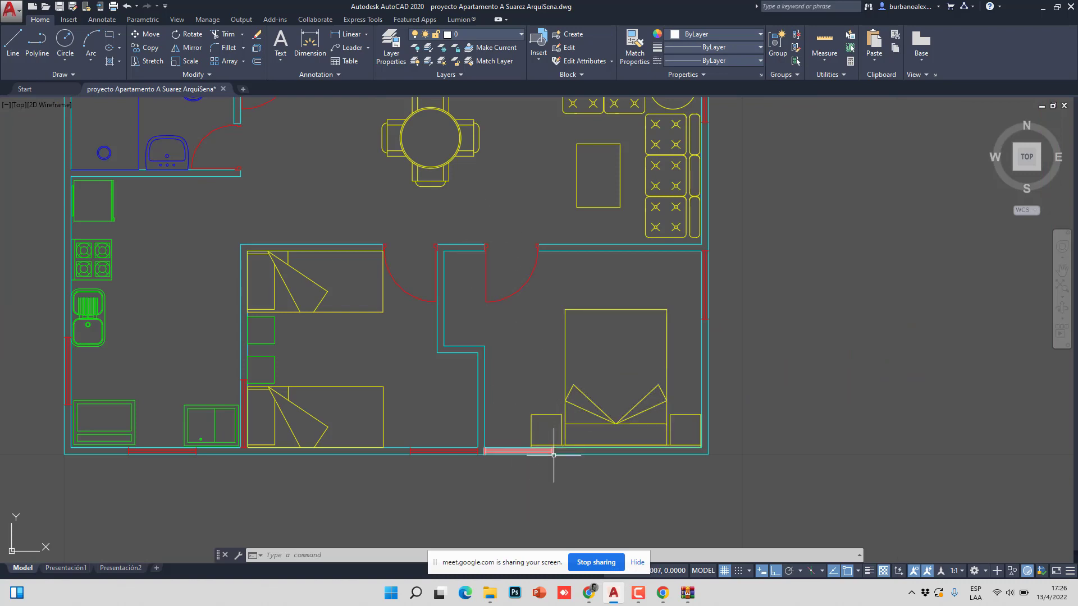
scroll(553, 450, "up", 8)
scroll(518, 385, "down", 8)
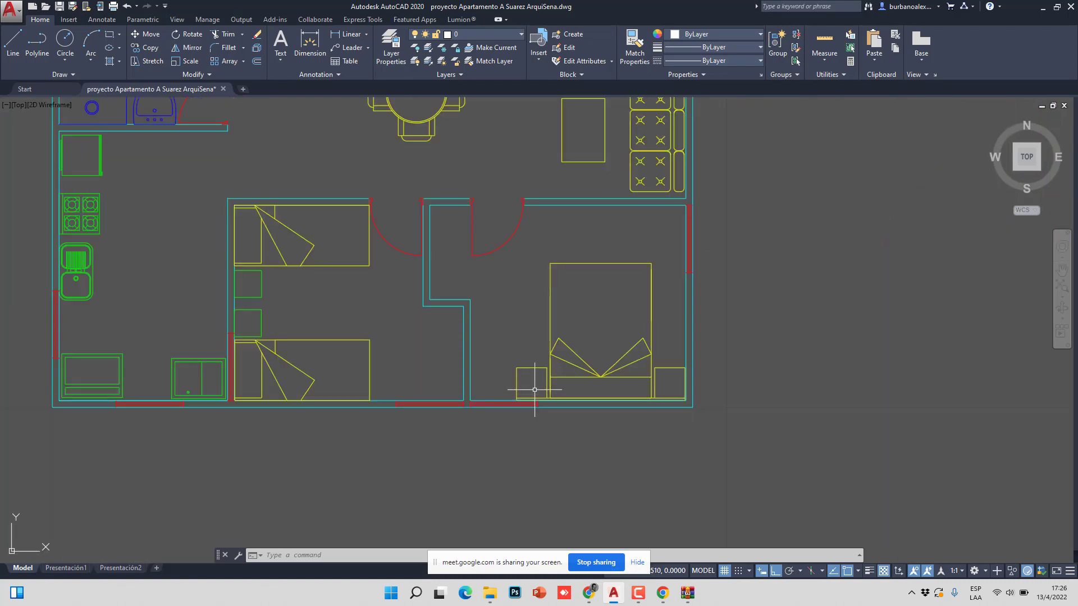
scroll(481, 234, "up", 8)
middle_click_drag(481, 233, 720, 207)
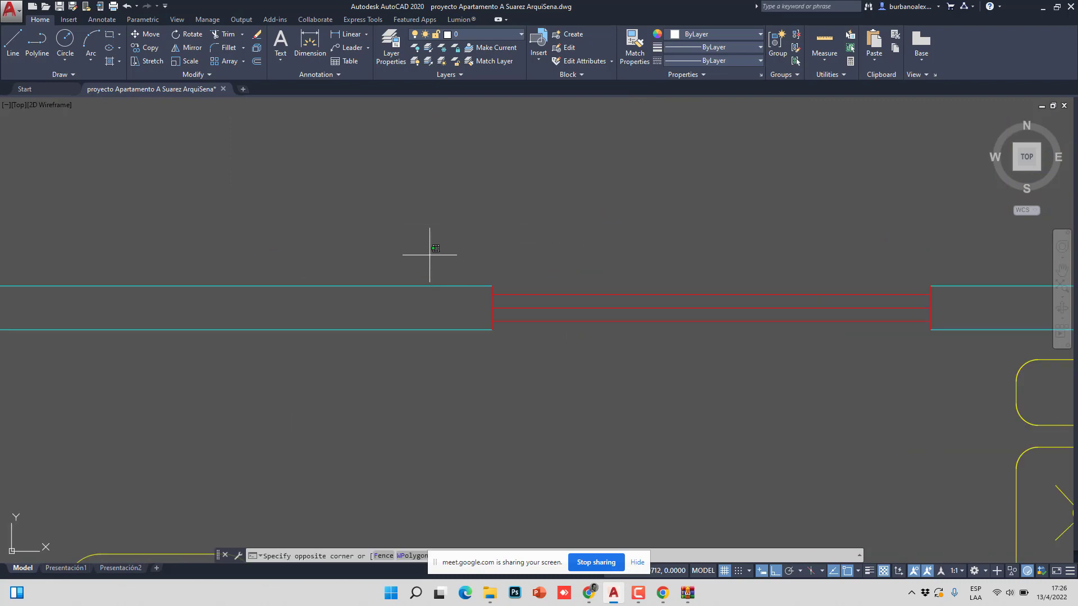
- Make MUROS the current layer and draw a polyline closing the wall end beside the window
left_click(449, 287)
left_click(496, 47)
left_click(43, 55)
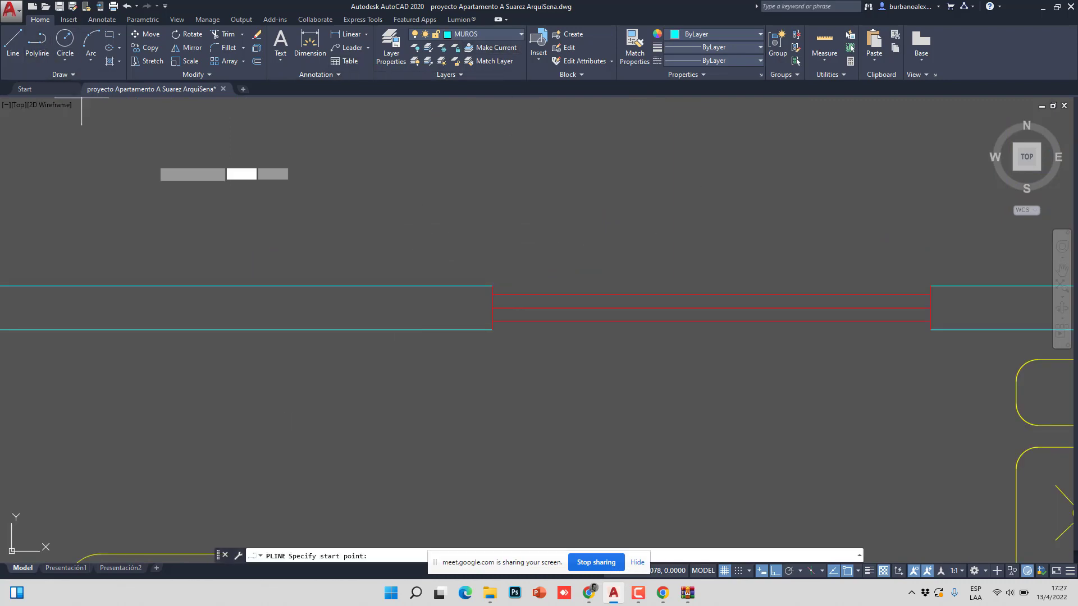
left_click(492, 286)
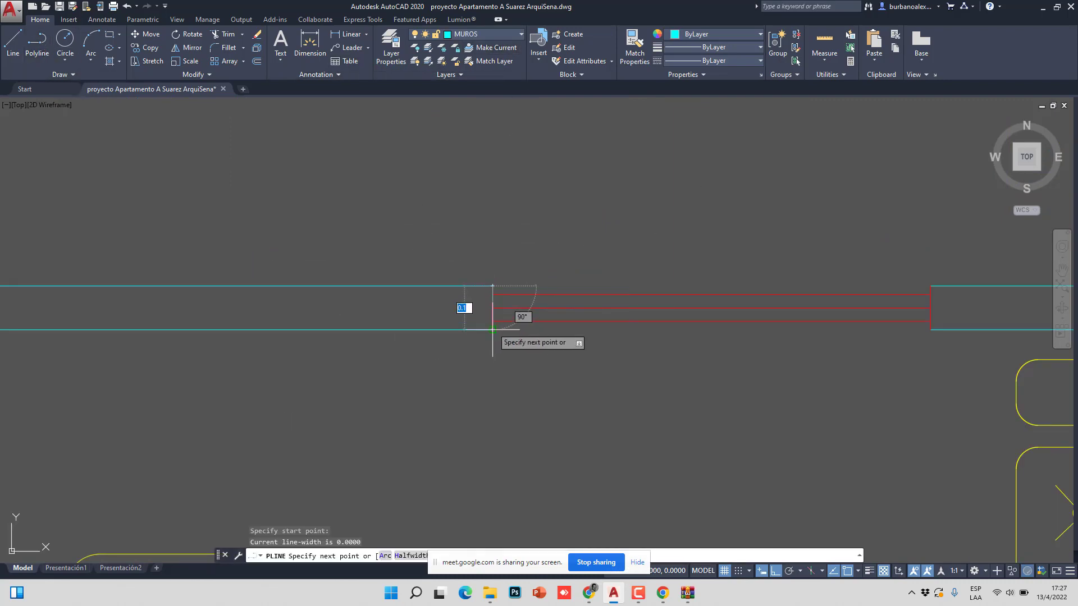
left_click(493, 330)
key("Return")
- Repeat the polyline at the right wall end, then cancel it
right_click(911, 263)
left_click(932, 270)
left_click(930, 287)
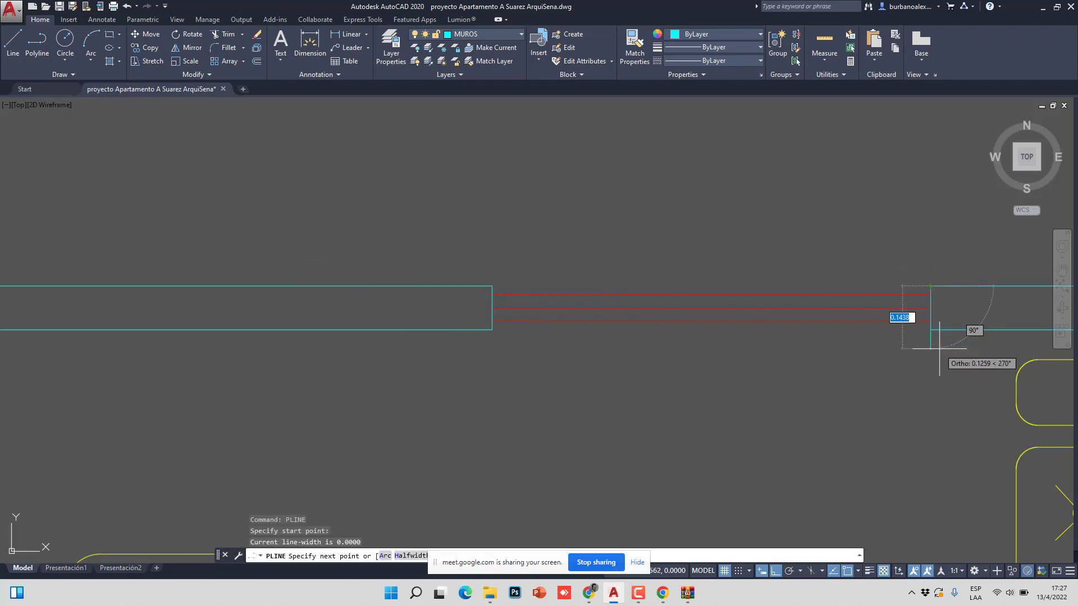
left_click(910, 310)
scroll(878, 301, "down", 4)
key("Escape")
scroll(733, 270, "up", 3)
- Draw further polylines sealing the wall ends, including one at the cyan wall corner
right_click(732, 270)
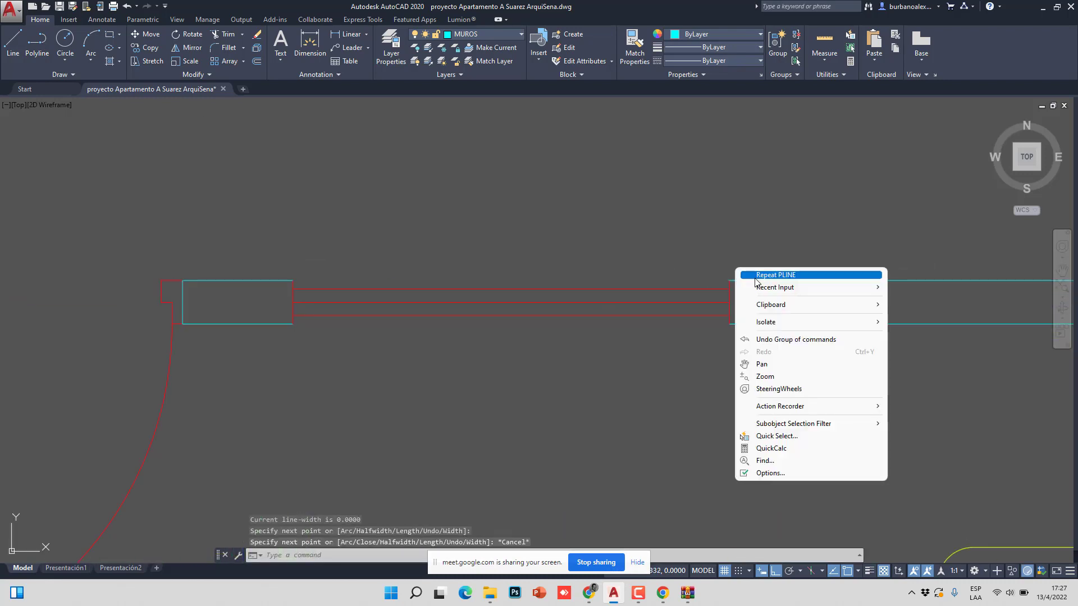
left_click(747, 276)
left_click(700, 301)
left_click(711, 321)
key("Escape")
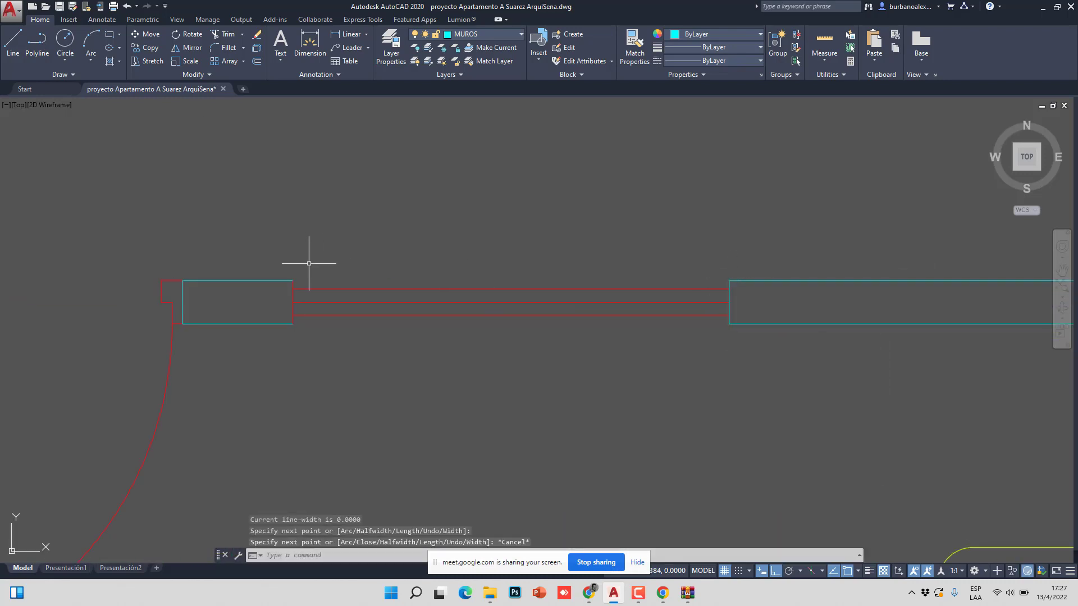
key("space")
left_click(293, 280)
left_click(293, 323)
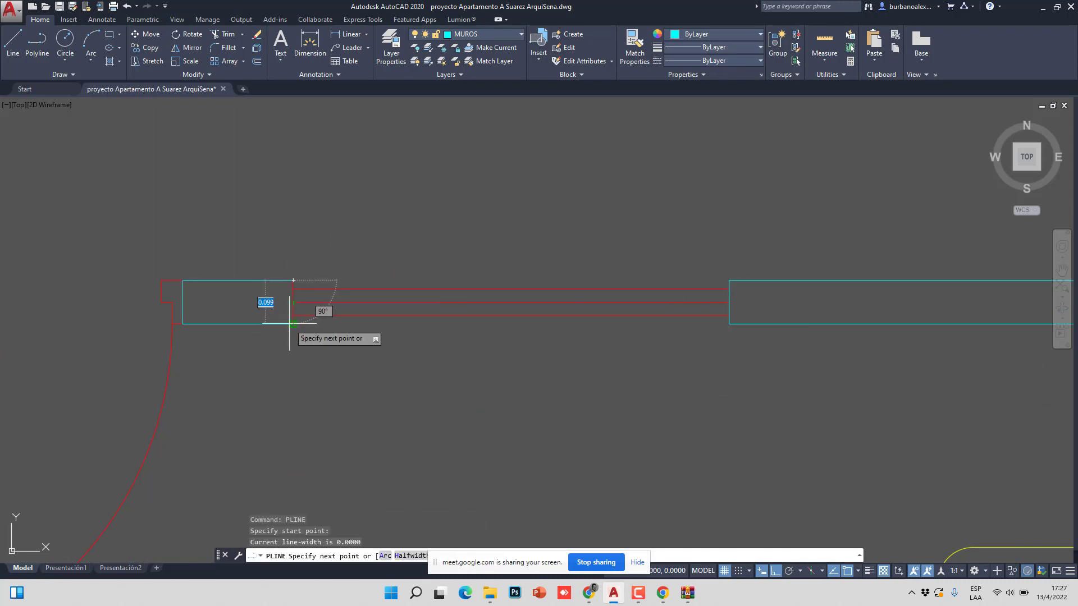
key("Escape")
- Zoom out to the whole floor plan, then close WinRAR choosing Quit anyway
scroll(349, 272, "down", 5)
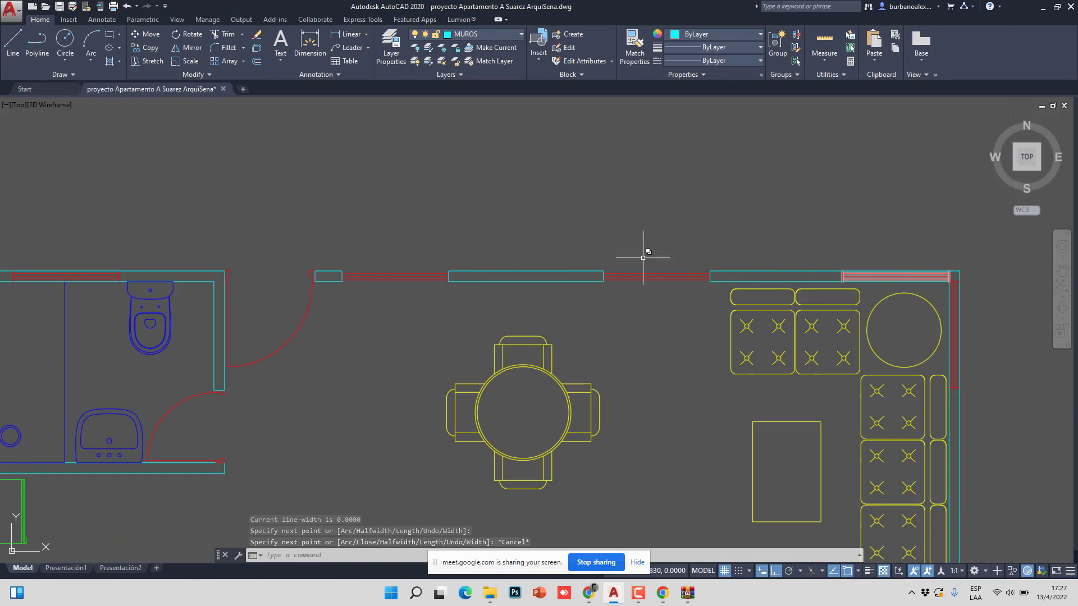
scroll(427, 297, "down", 4)
middle_click_drag(365, 374, 354, 334)
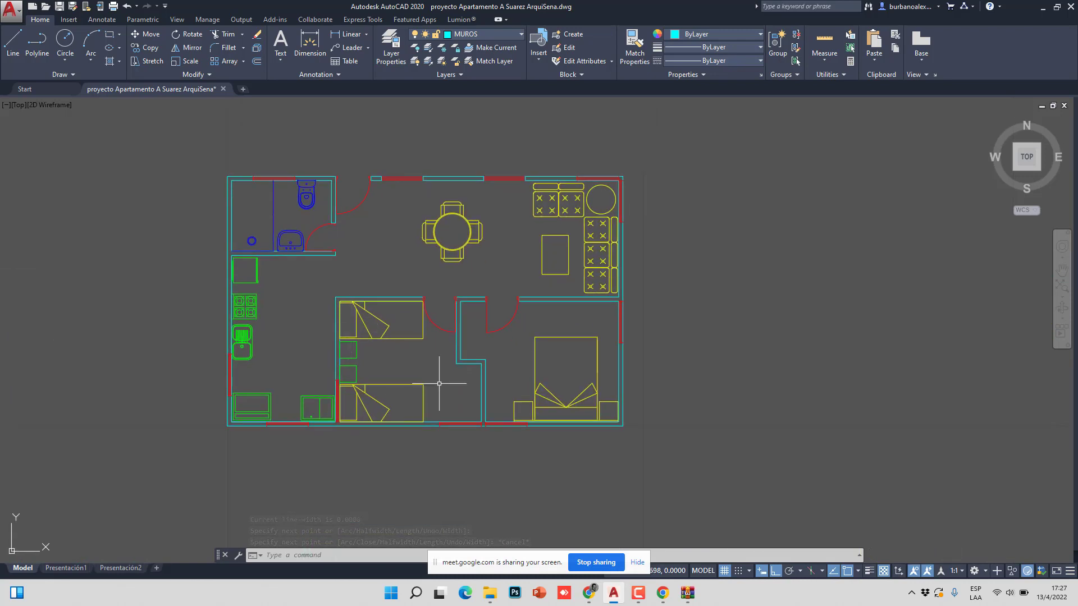
left_click(688, 593)
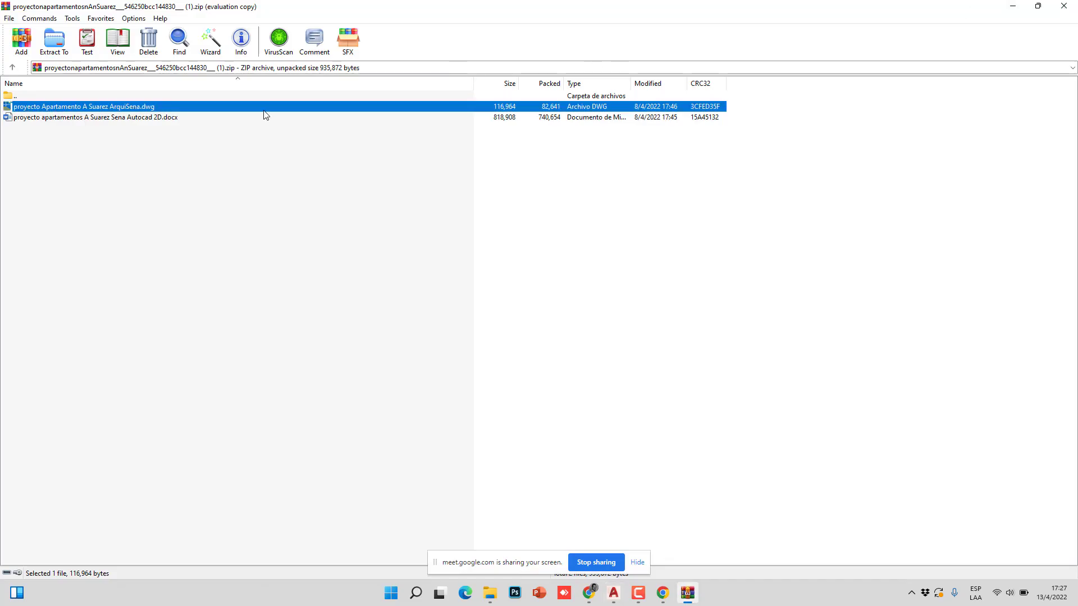
left_click(1064, 6)
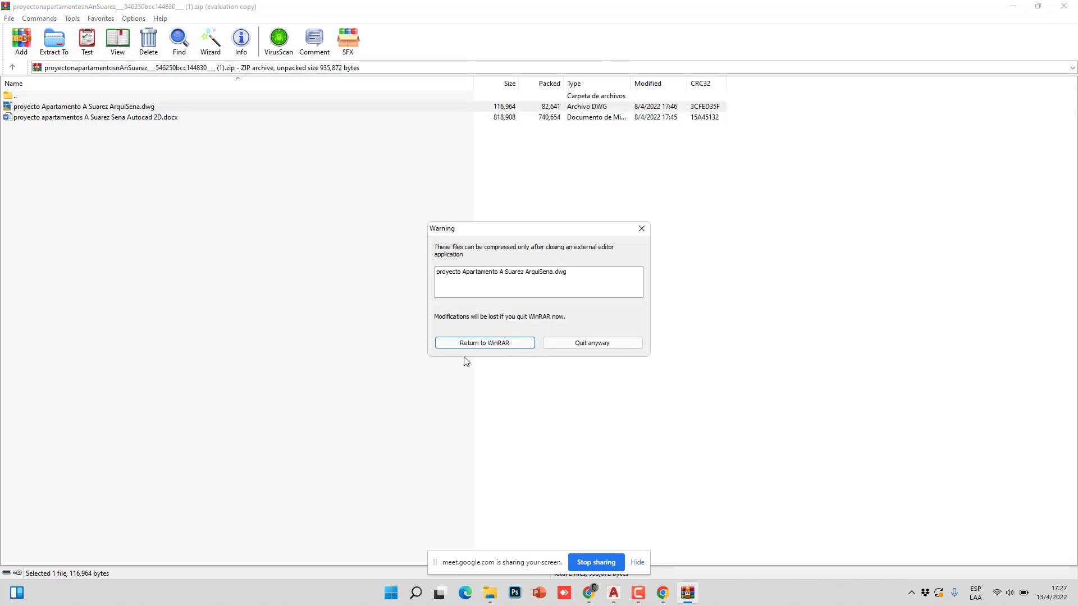
left_click(565, 345)
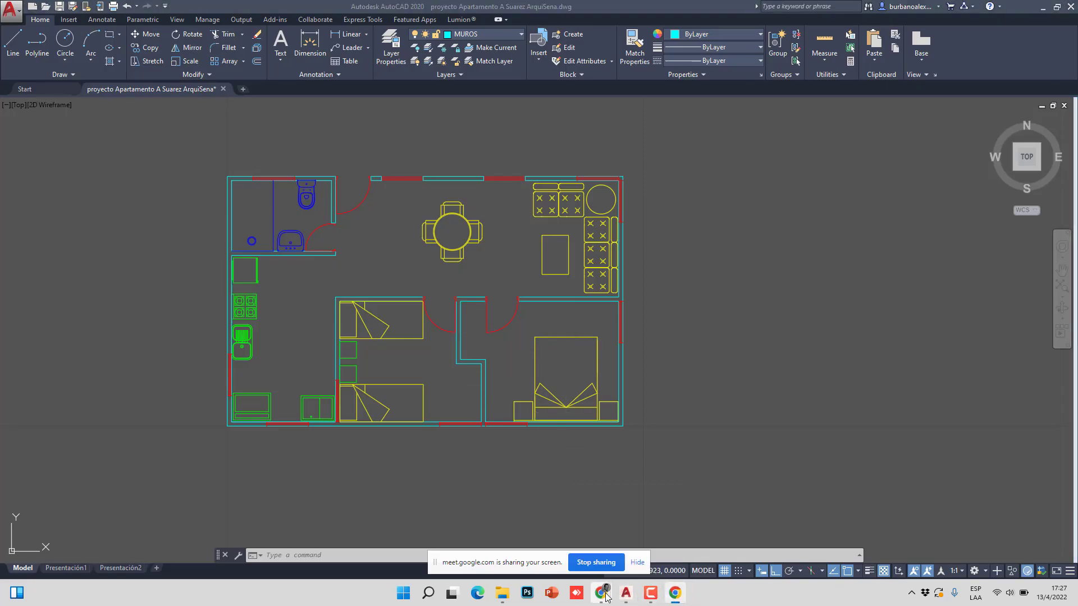
- Bring the SENA Territorium course page in Chrome to the front
mouse_move(601, 593)
left_click(590, 534)
scroll(432, 172, "up", 4)
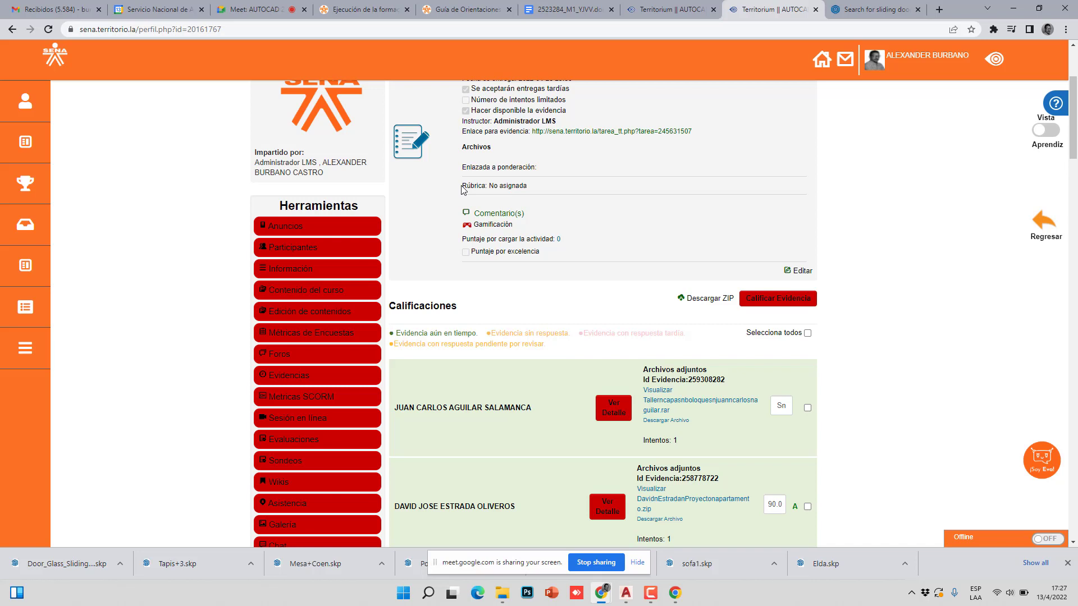
scroll(595, 222, "up", 2)
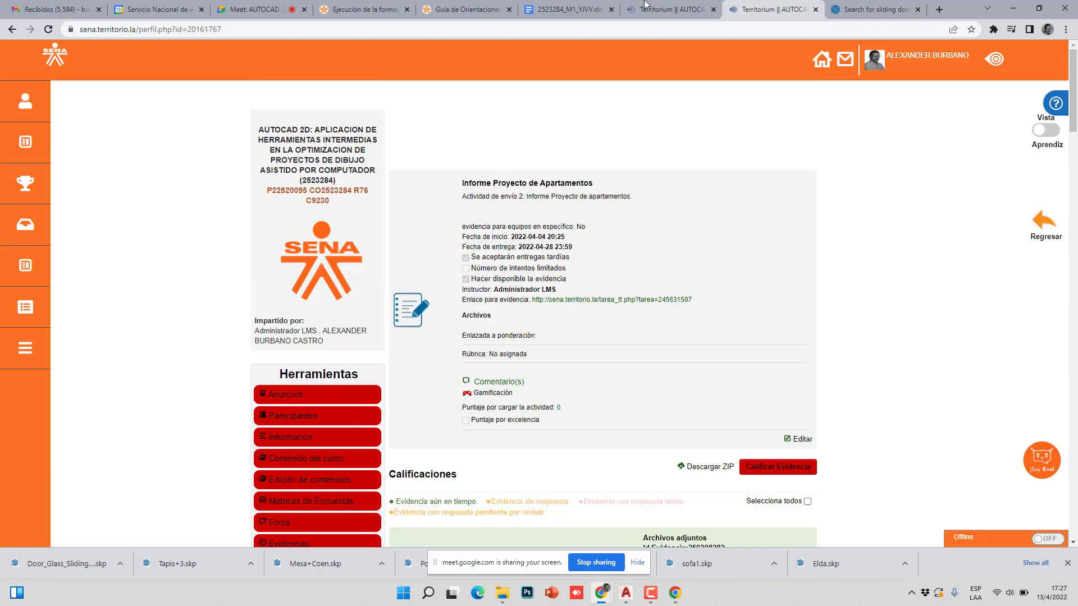
- Close the duplicate Territorium tab and open Edición de contenidos under Herramientas
left_click(774, 13)
left_click(816, 10)
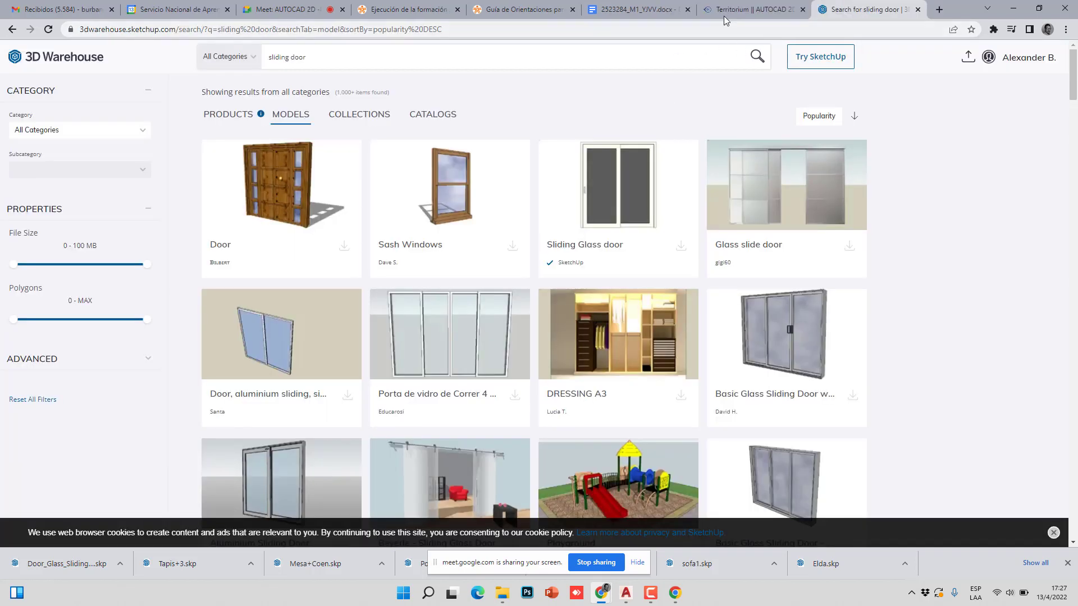
left_click(717, 12)
scroll(270, 320, "down", 3)
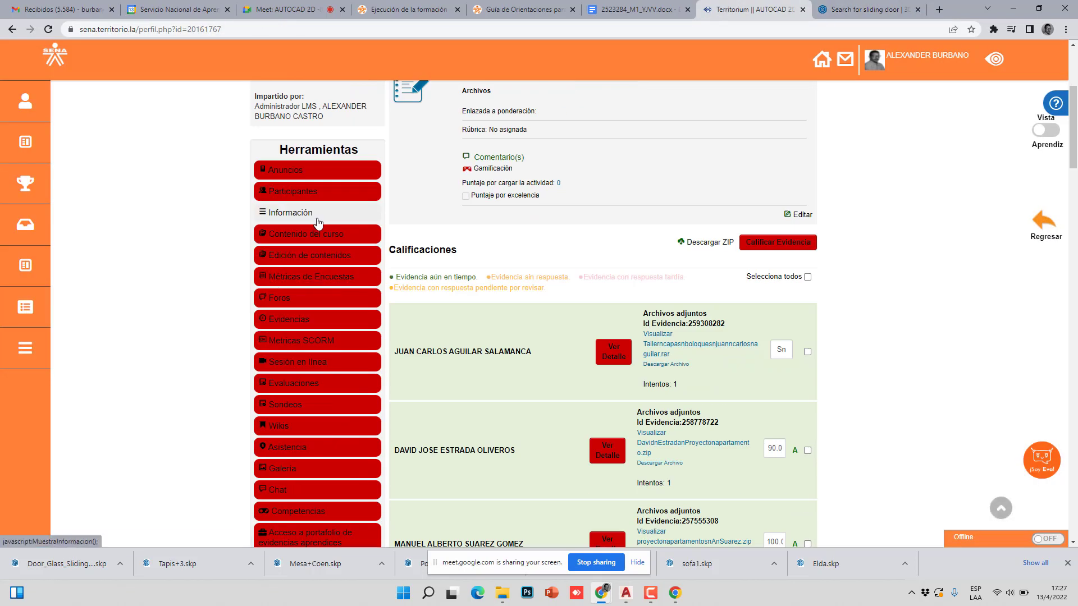
left_click(320, 258)
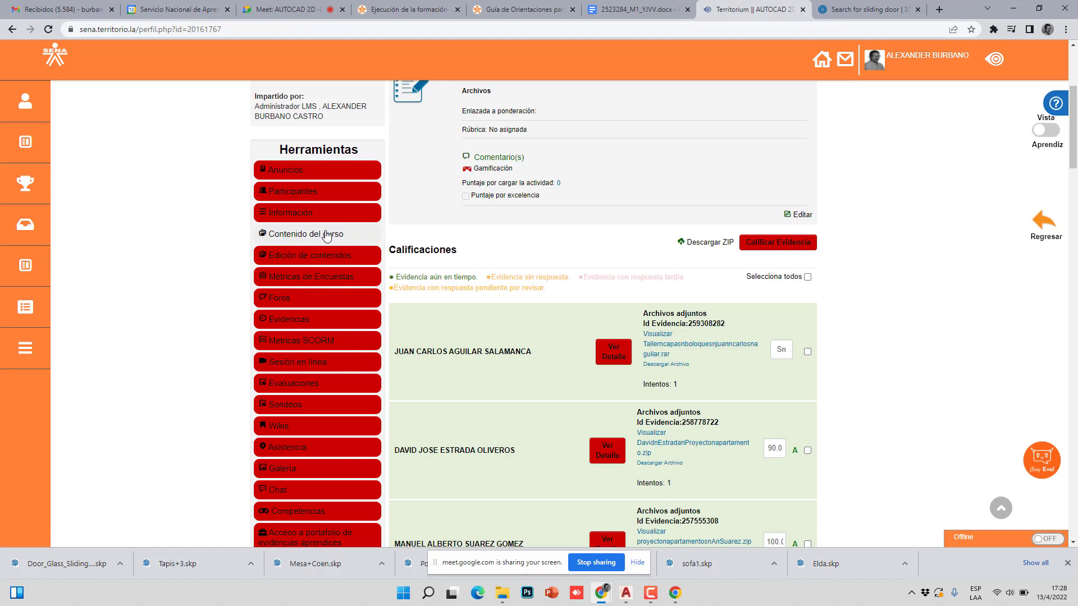
- Expand Contenido del curso > PROYECTO > Actividad 3 > Guía de Aprendizaje 3 and open its PDF
left_click(327, 233)
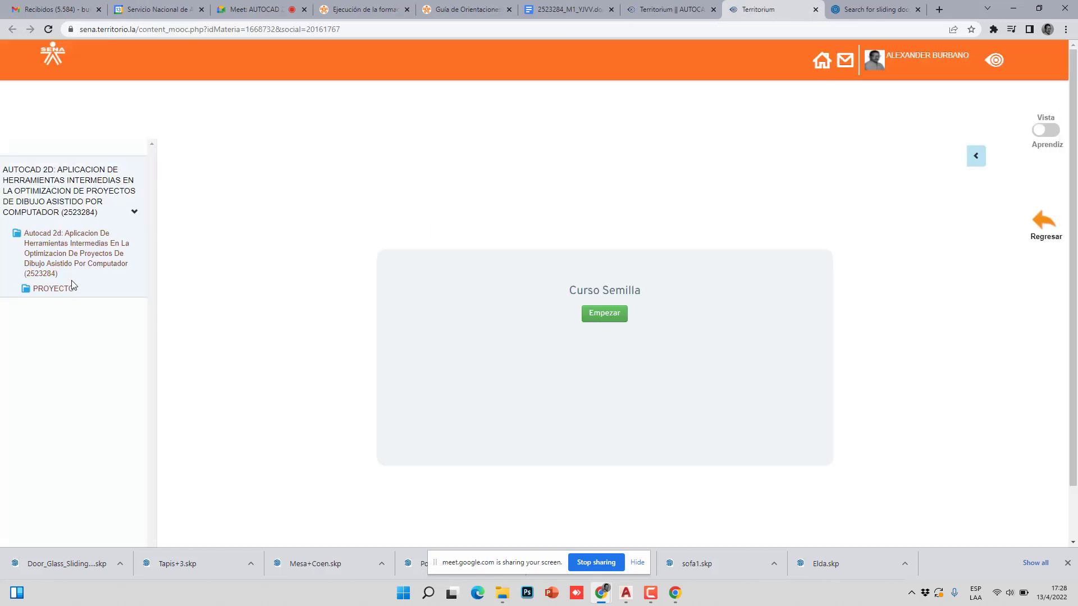
left_click(65, 289)
left_click(75, 375)
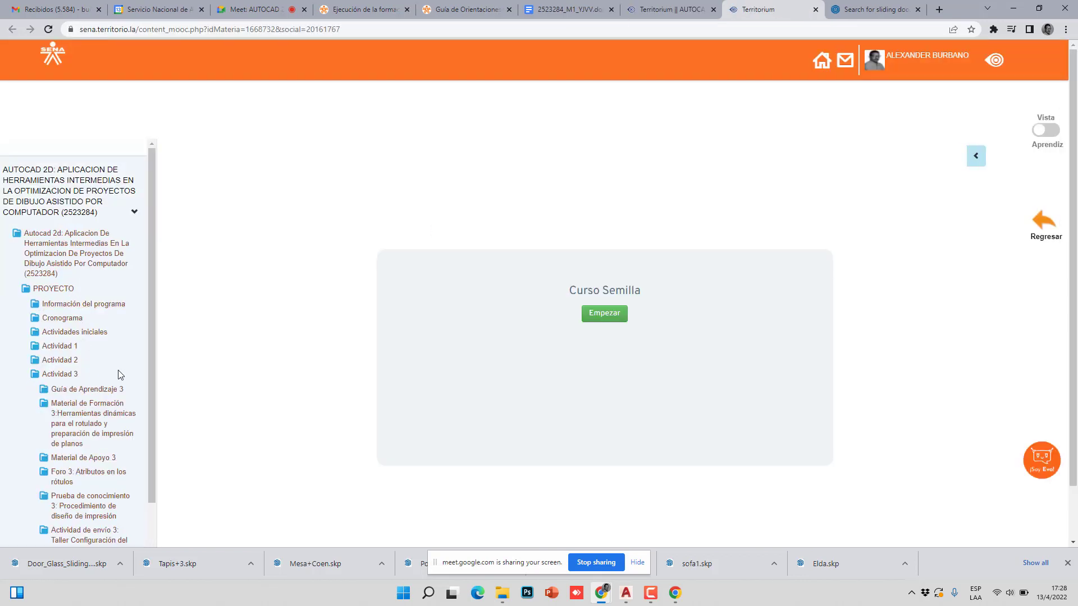
left_click(107, 394)
left_click(94, 405)
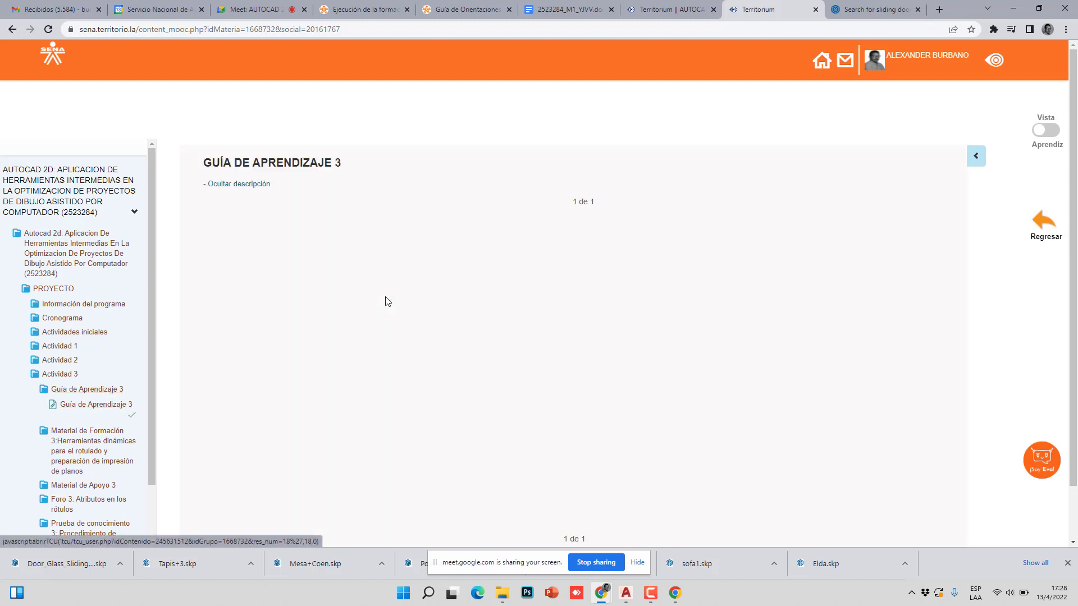
left_click(485, 351)
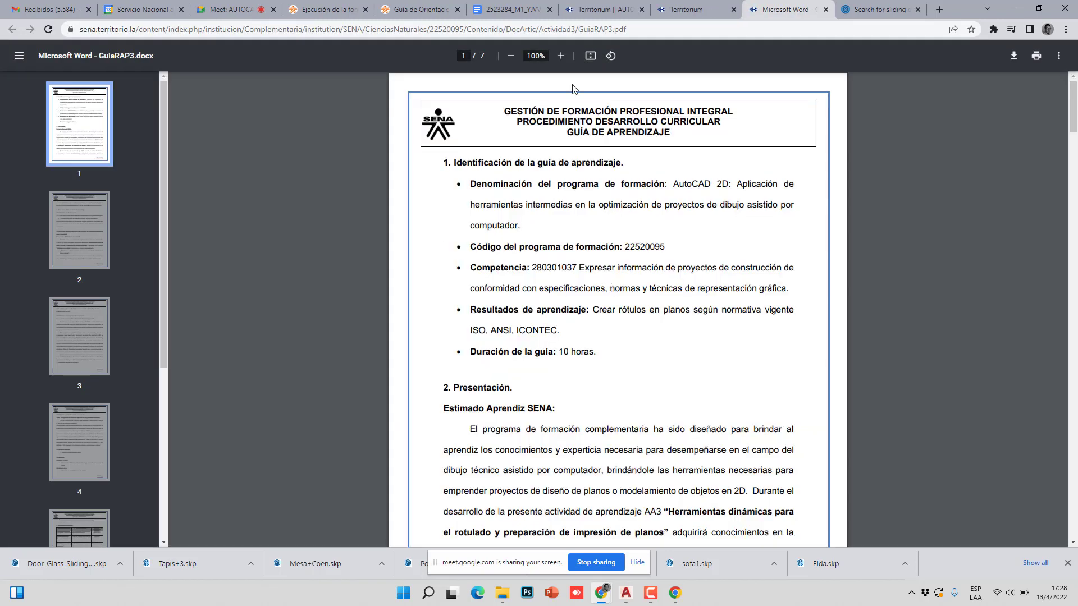
- Enlarge the GuiaRAP3 PDF and highlight the heading, programme name and Resultados de aprendizaje text
left_click(561, 56)
left_click(561, 56)
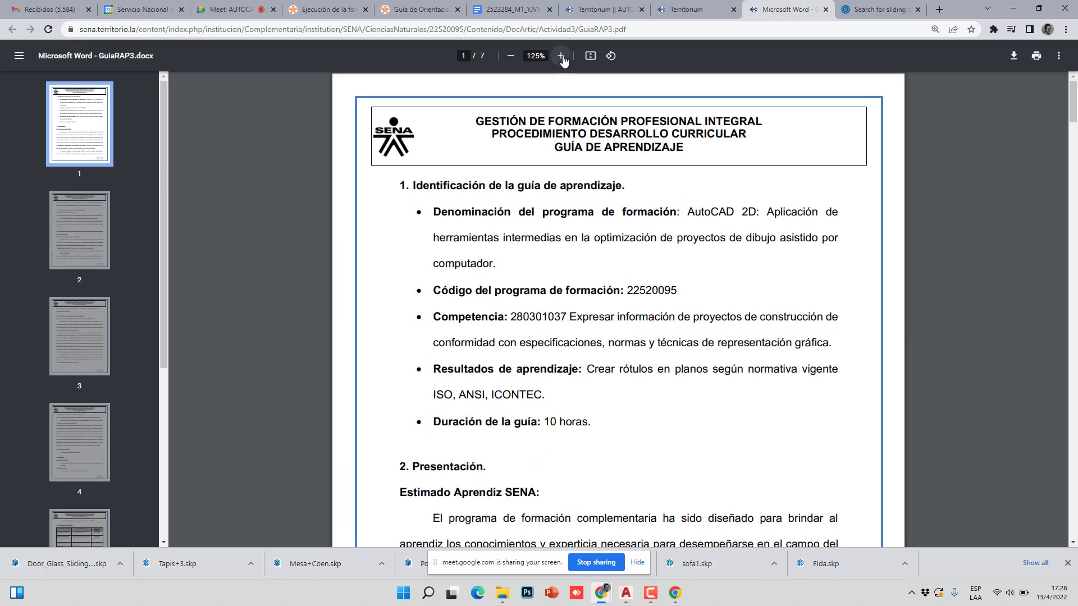
left_click(561, 56)
scroll(596, 168, "down", 1)
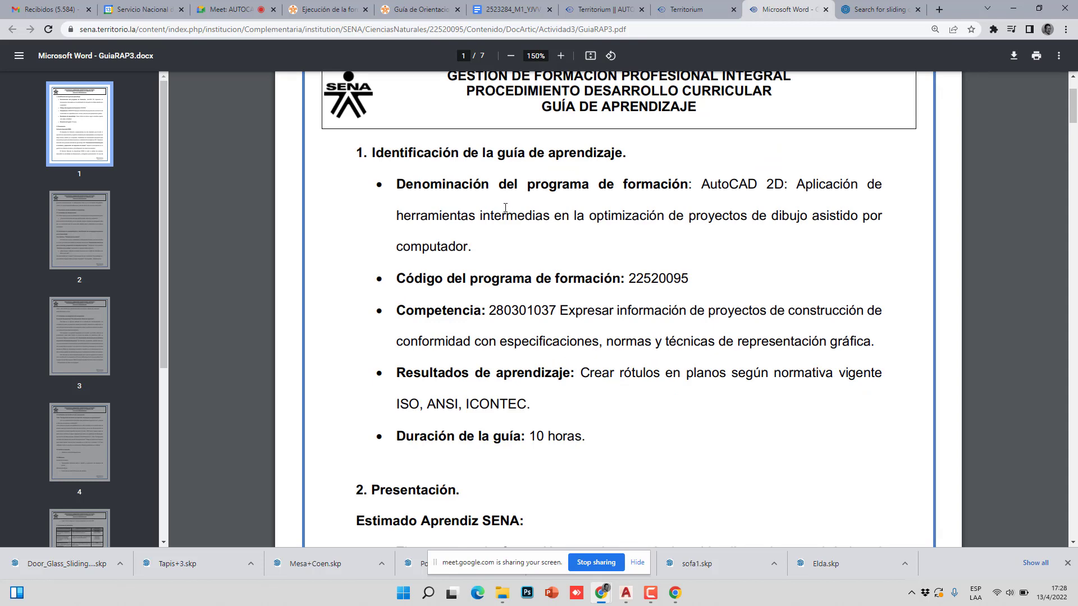
scroll(503, 208, "down", 2)
scroll(508, 207, "up", 1)
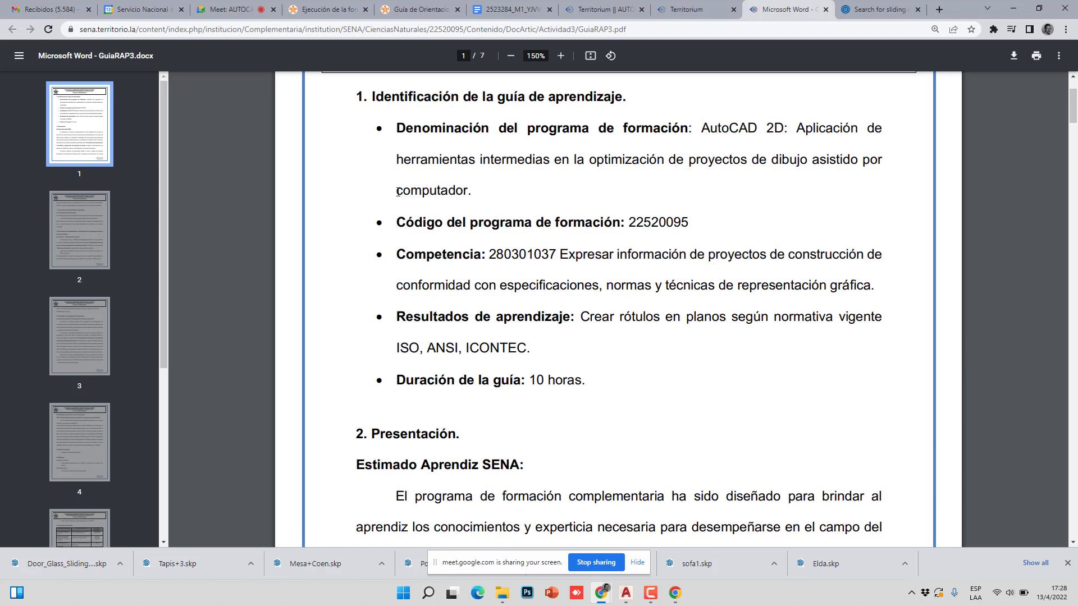
left_click_drag(361, 93, 882, 166)
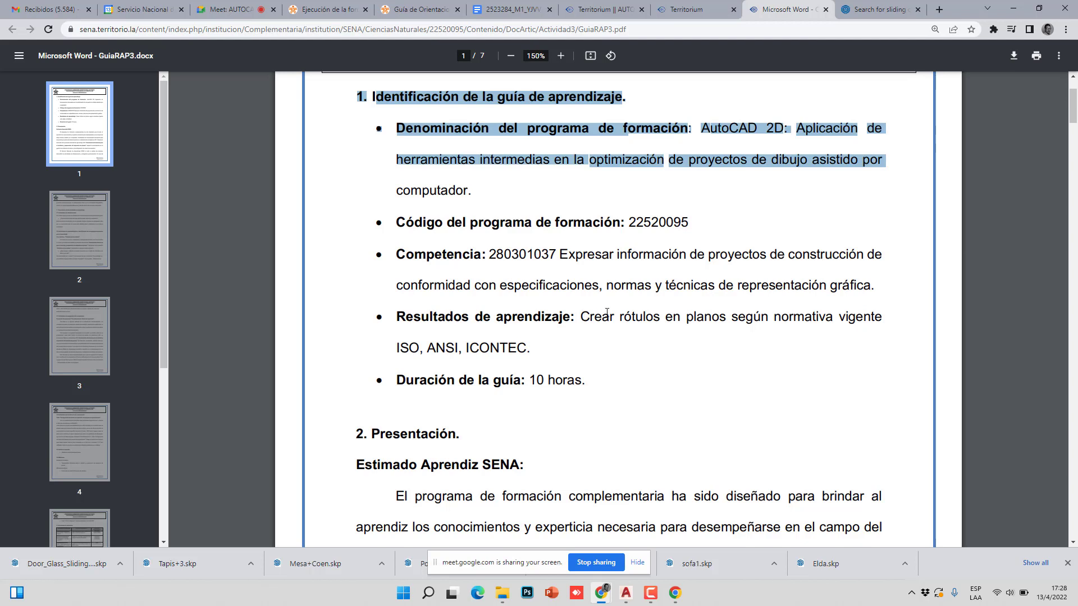
left_click_drag(582, 318, 539, 348)
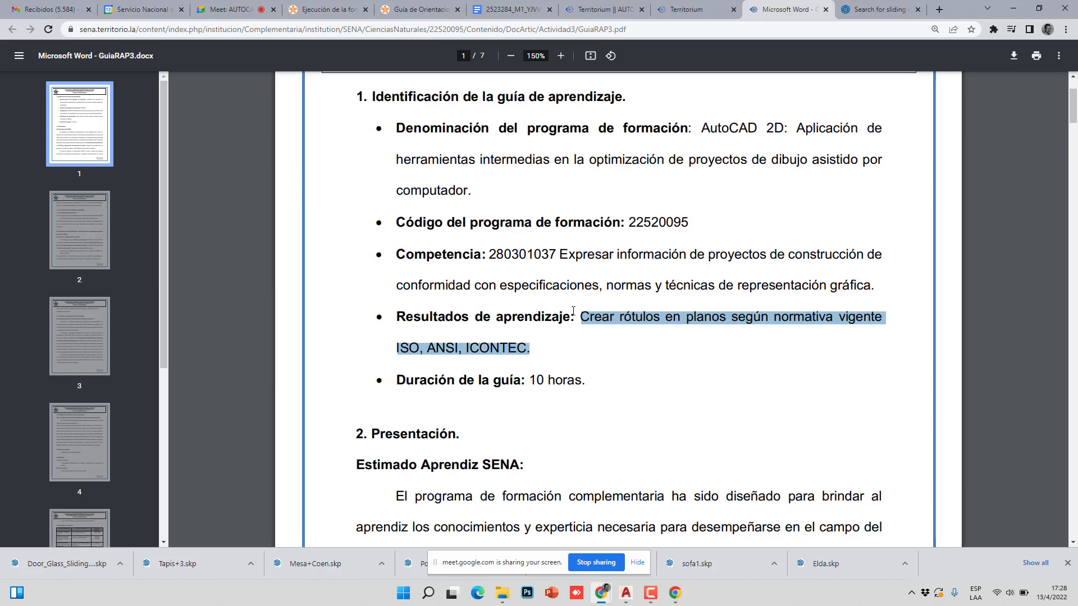
- Highlight the outcome on creating title blocks under ISO, ANSI, ICONTEC and read on to Presentación
scroll(570, 309, "down", 3)
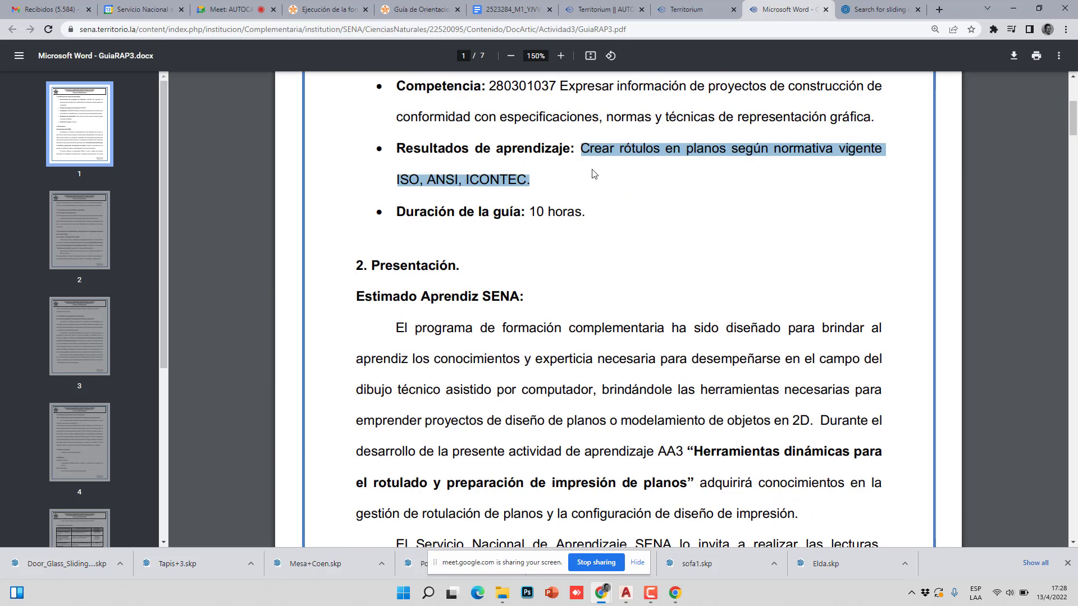
left_click(582, 151)
left_click_drag(582, 150, 660, 148)
scroll(549, 211, "down", 5)
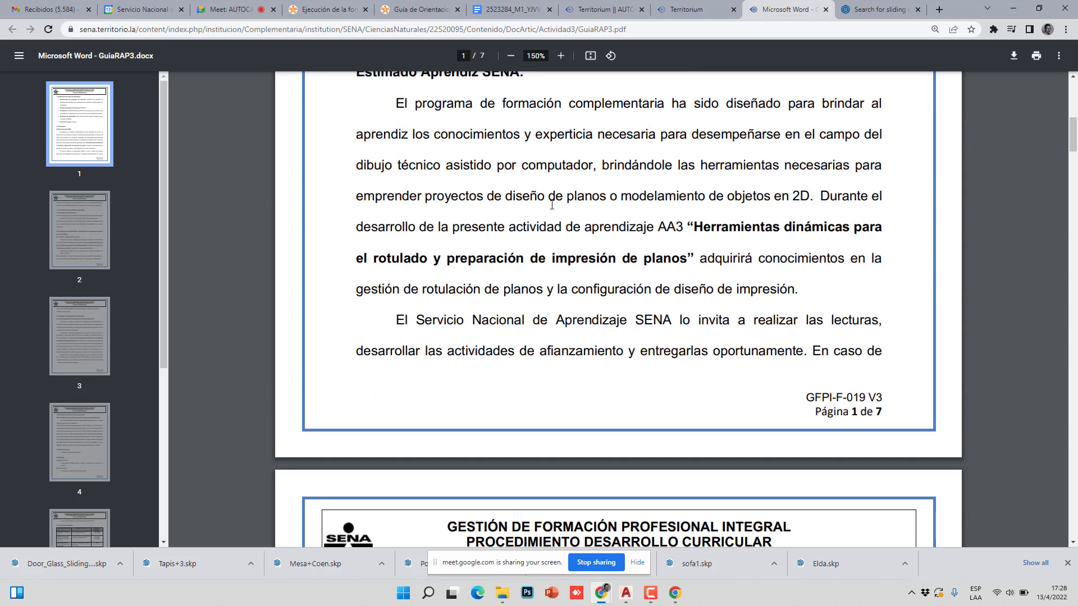
scroll(555, 202, "up", 2)
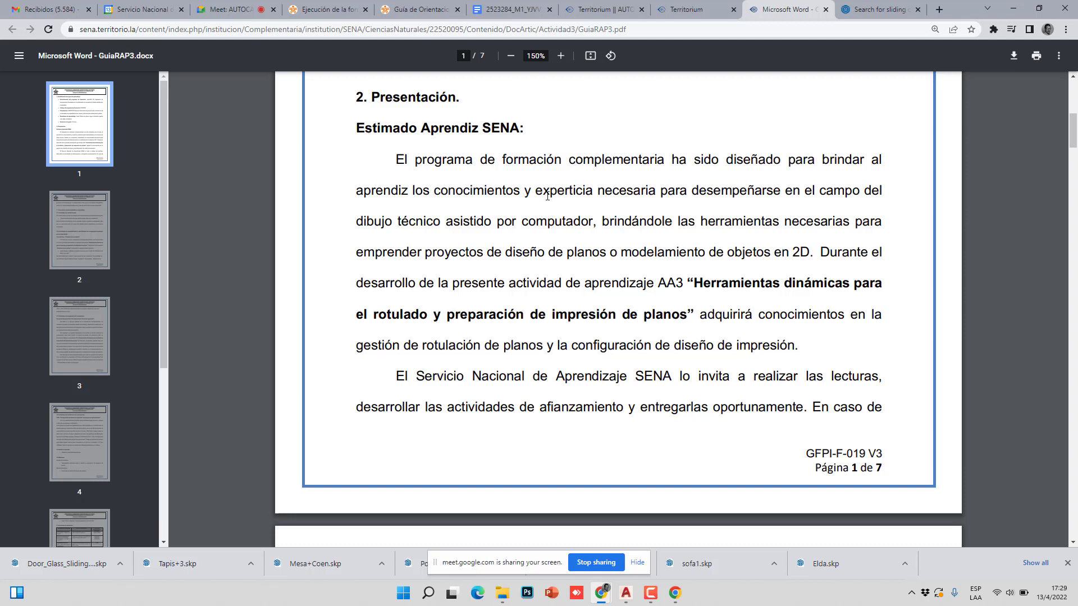
scroll(548, 196, "down", 2)
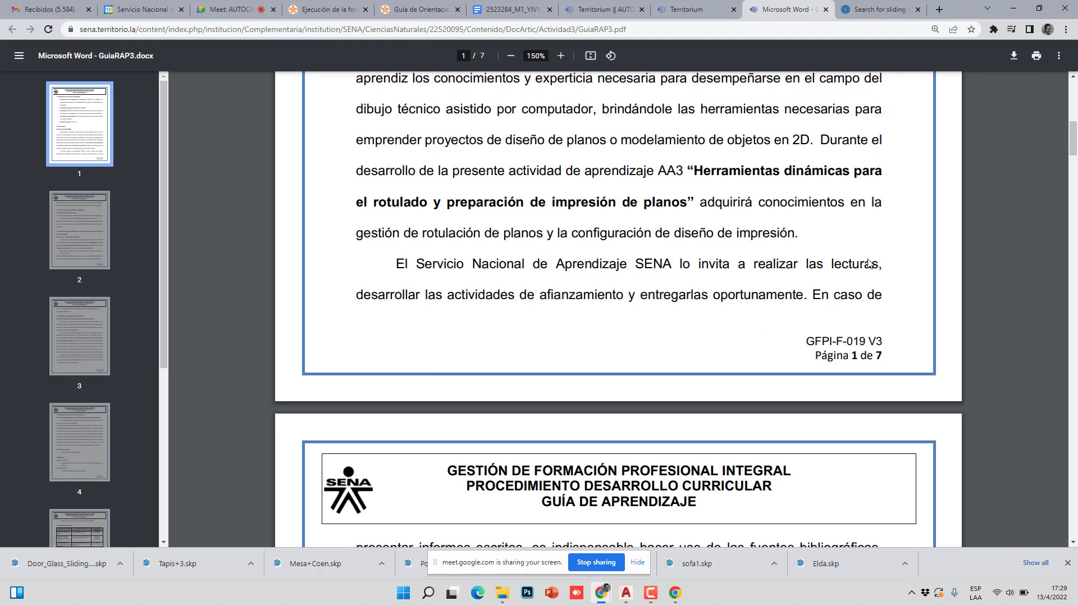
- Highlight the Presentación lines about acquiring knowledge in gestión de rotulación
left_click_drag(700, 203, 884, 203)
left_click_drag(460, 227, 799, 237)
scroll(481, 266, "down", 2)
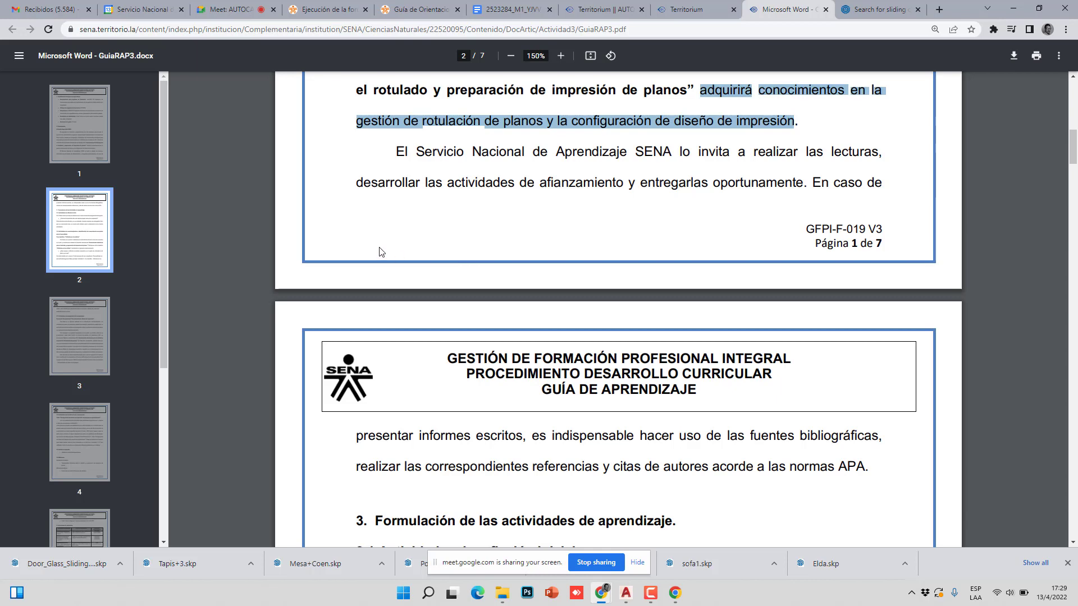
scroll(380, 251, "down", 3)
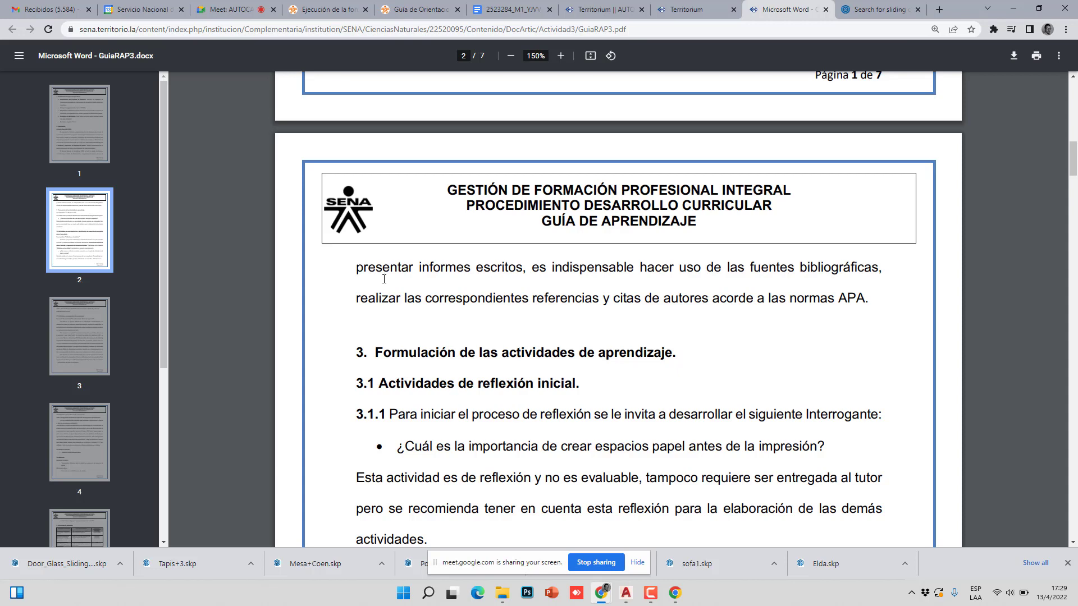
- Highlight the page-2 question on why paper spaces matter before printing, then bring AutoCAD forward
scroll(384, 278, "down", 4)
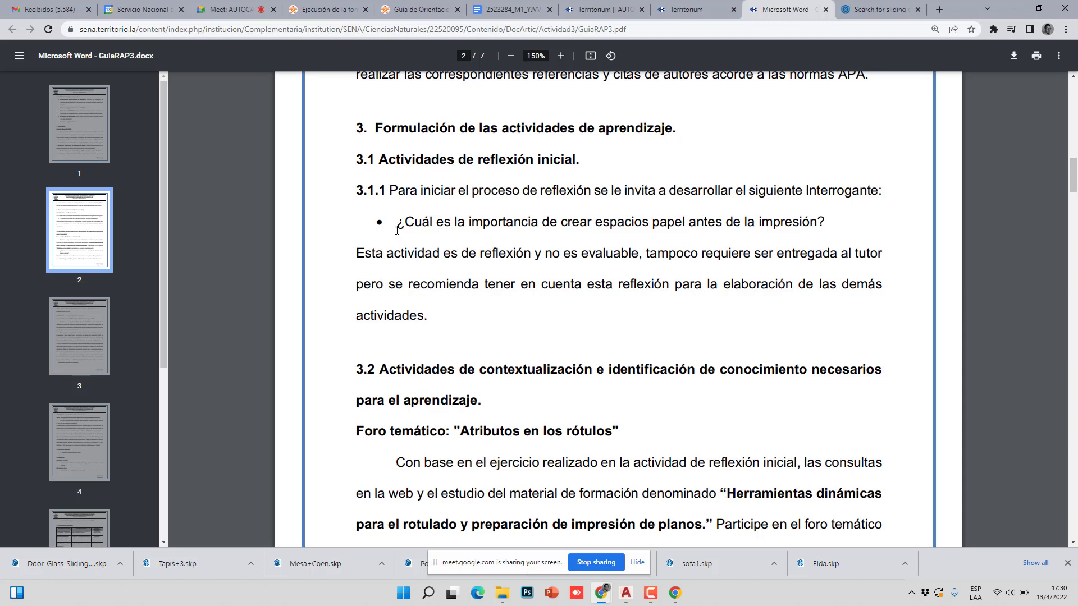
left_click_drag(520, 224, 833, 227)
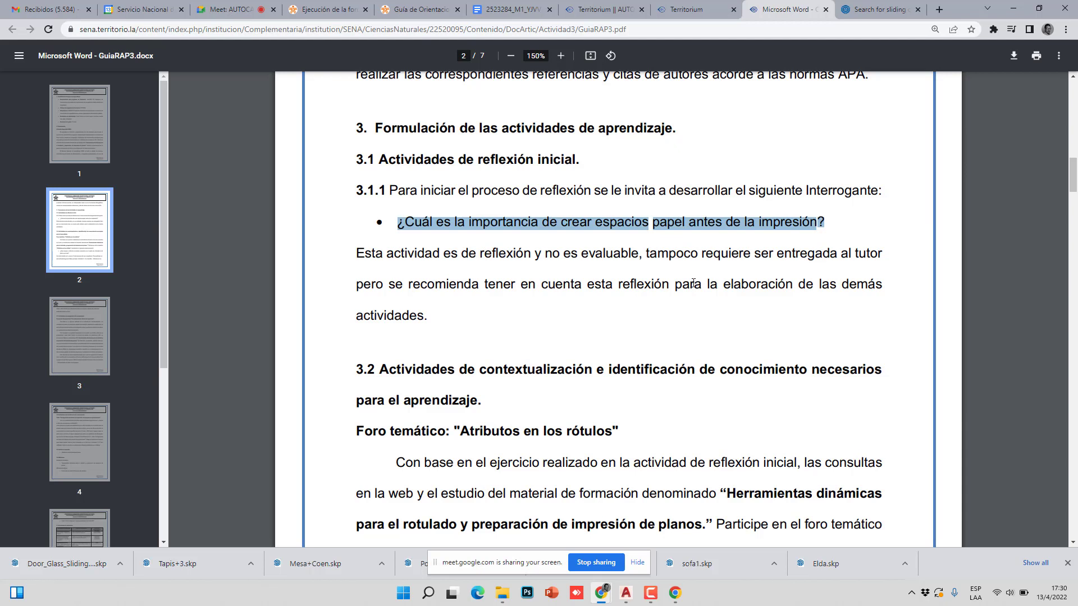
left_click(628, 594)
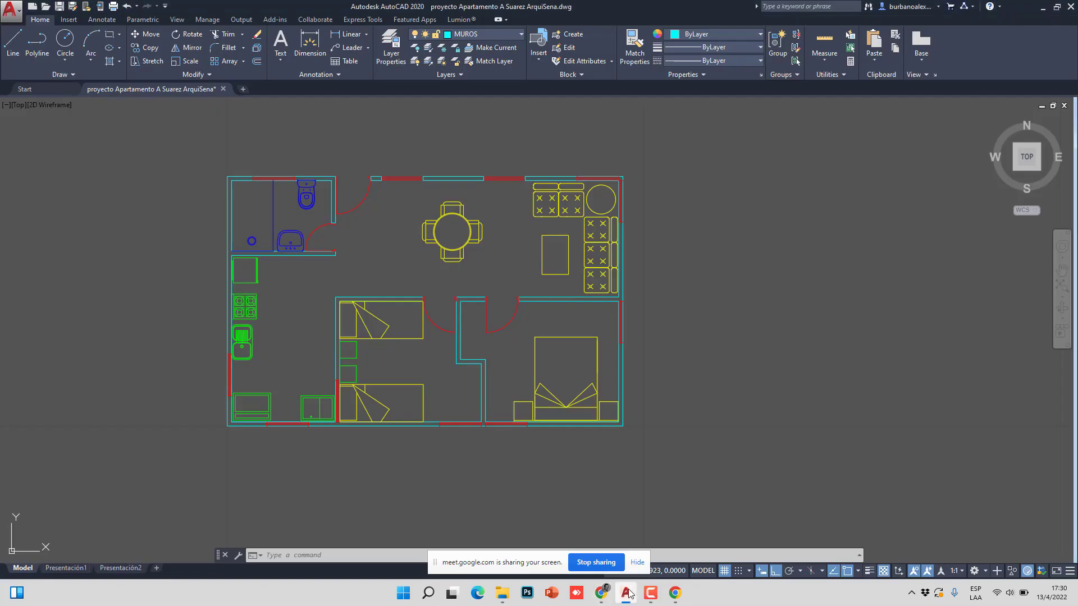
- Compare the apartment plan on the Presentación1 layout with model space, zooming in and out
left_click(69, 570)
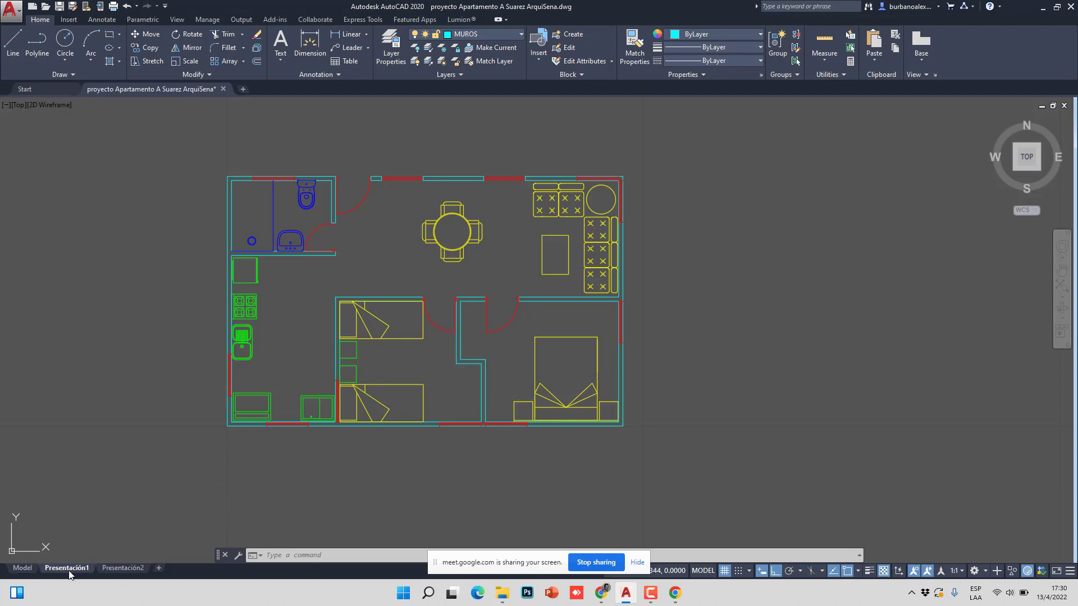
scroll(446, 351, "up", 3)
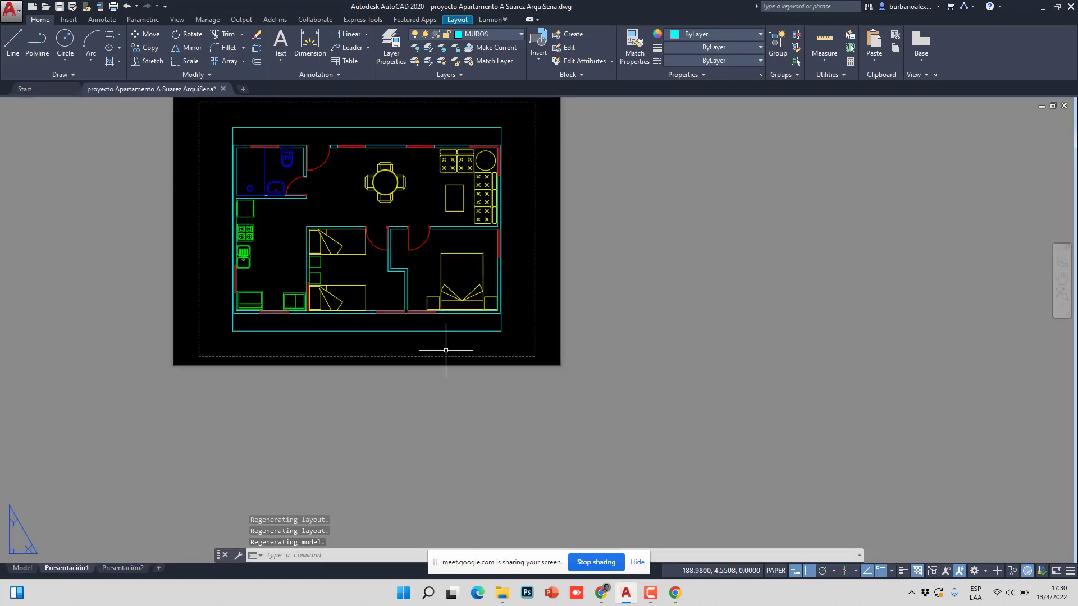
scroll(211, 327, "down", 3)
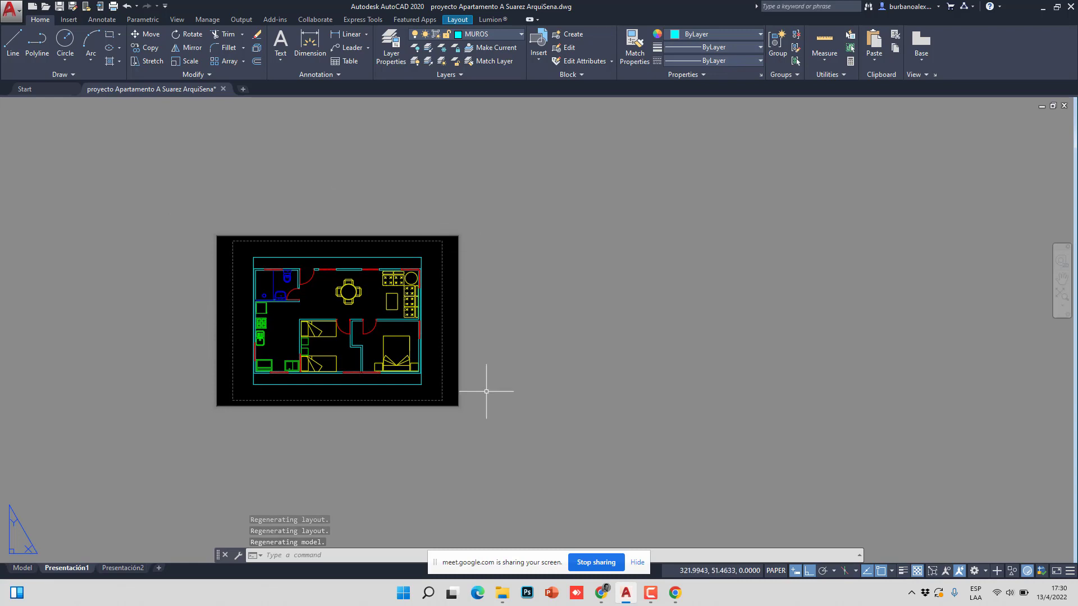
left_click(23, 569)
scroll(315, 258, "down", 6)
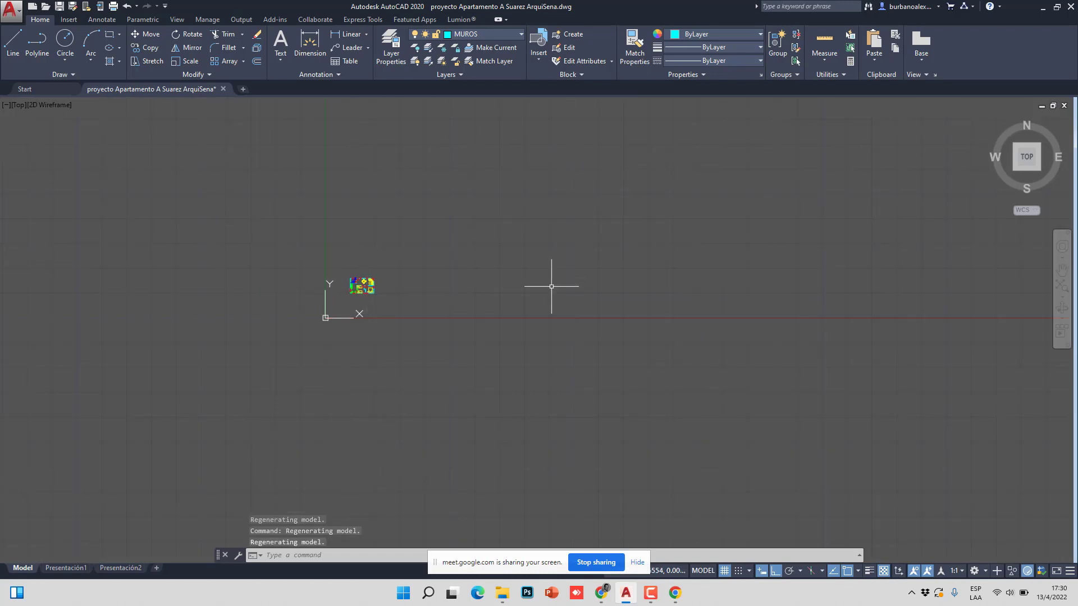
scroll(373, 257, "up", 6)
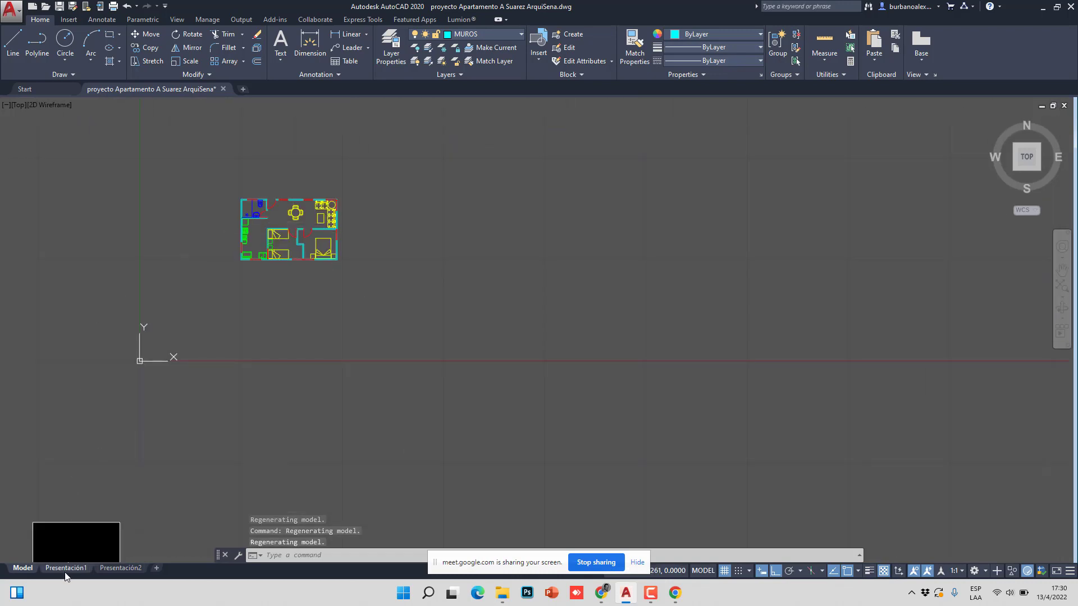
- Review Presentación1 again, glance at Presentación2, and finish in model space
left_click(65, 574)
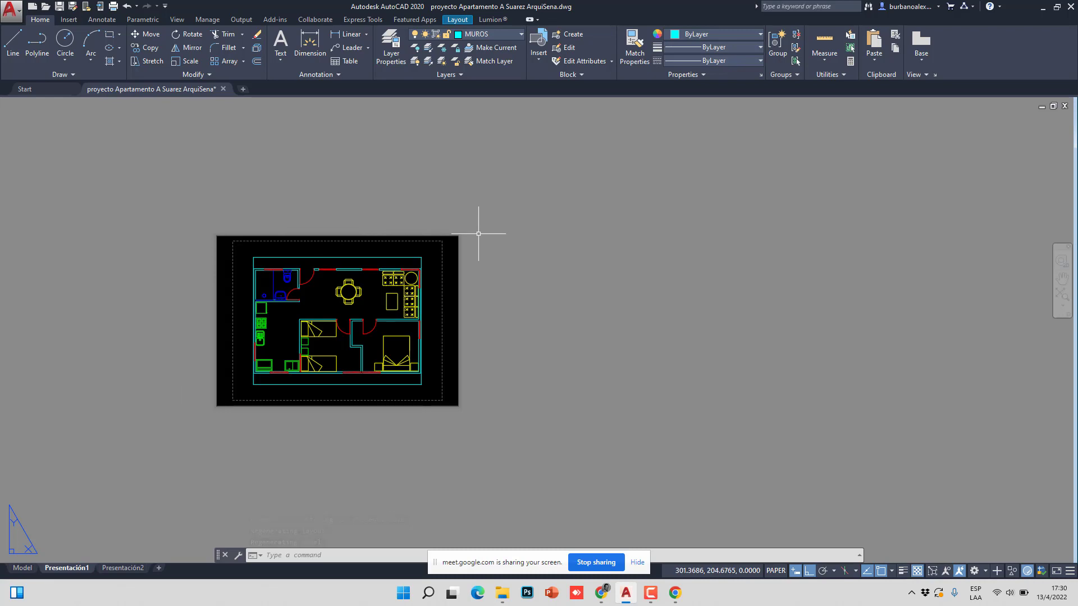
scroll(421, 310, "up", 2)
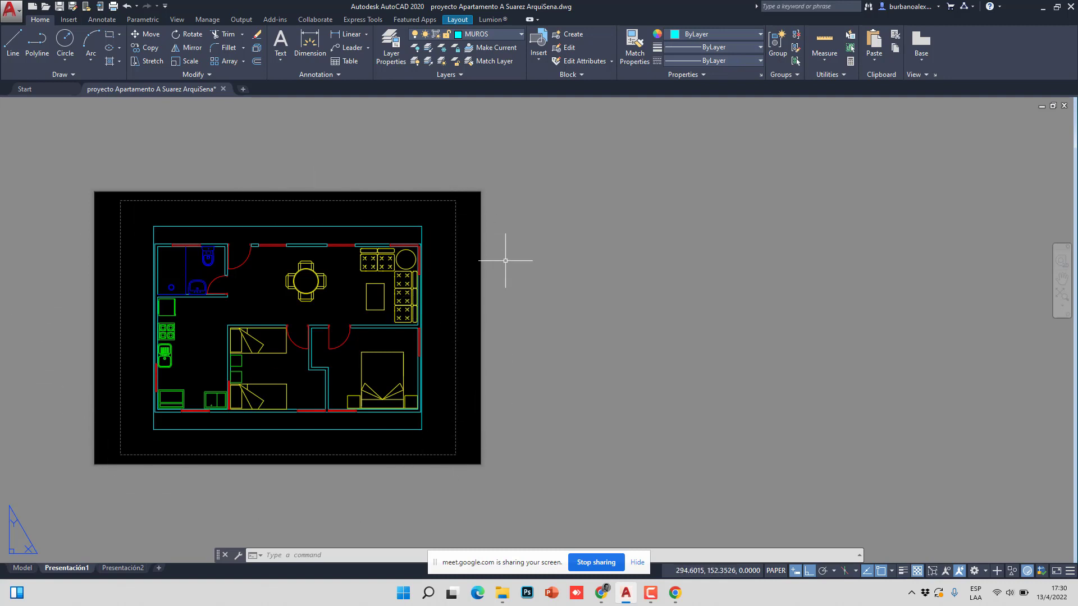
left_click(23, 568)
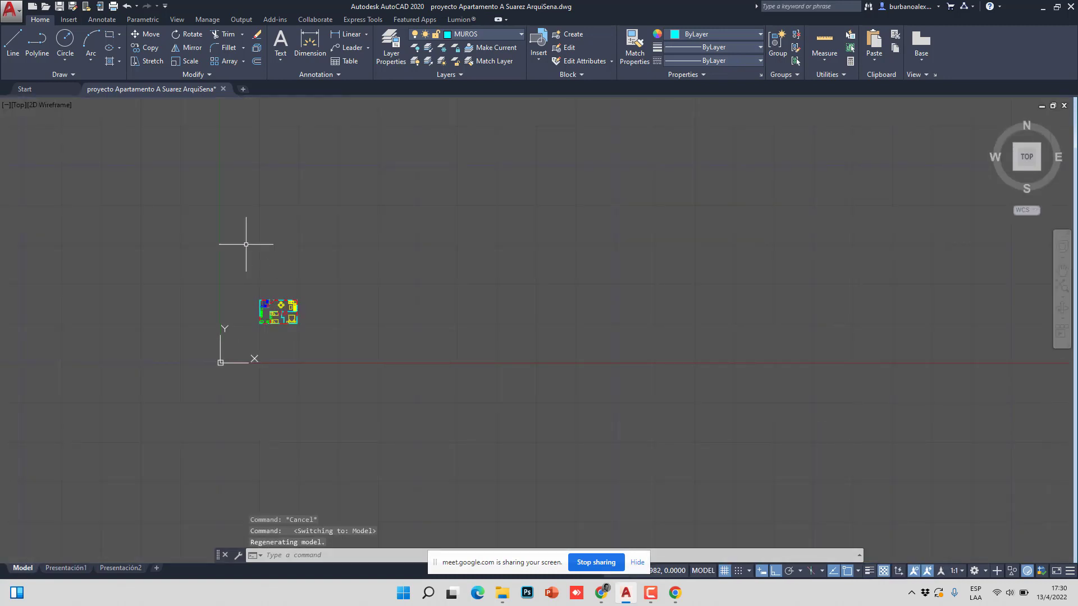
scroll(276, 308, "up", 5)
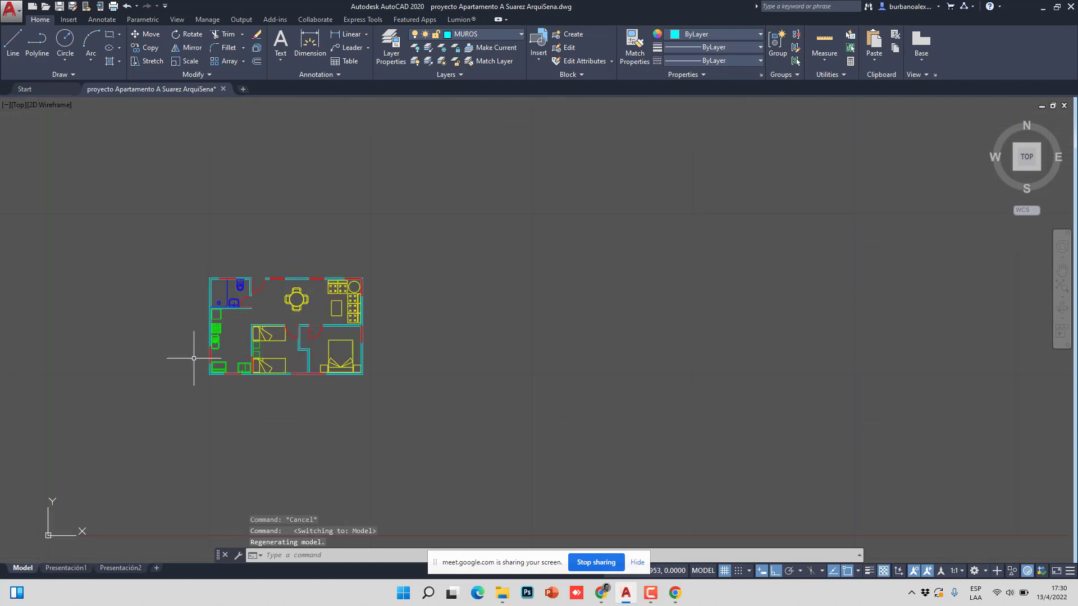
left_click(66, 568)
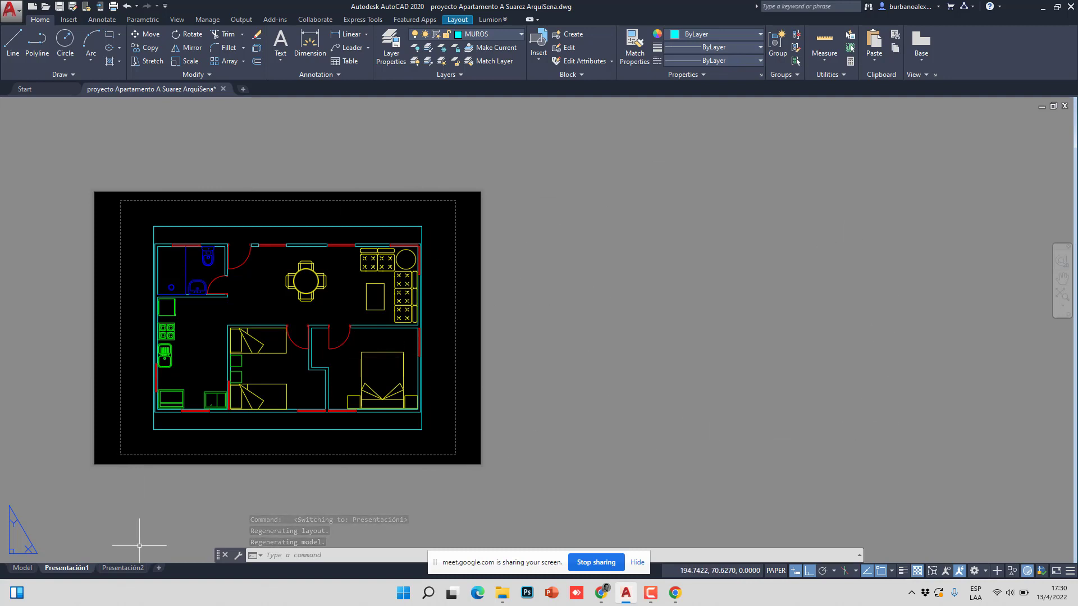
left_click(122, 568)
left_click(66, 568)
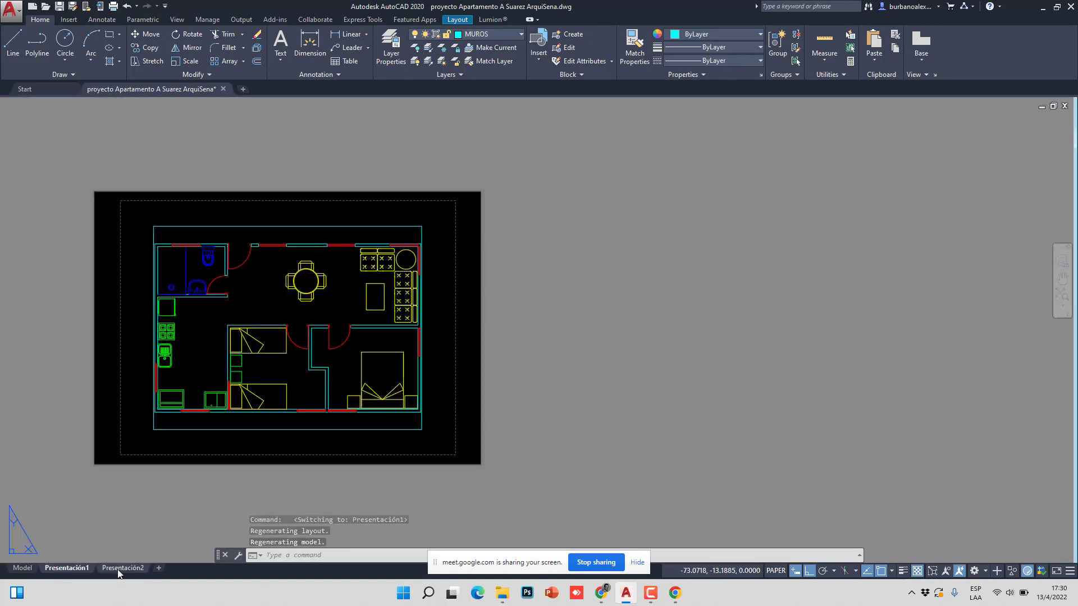
left_click(23, 568)
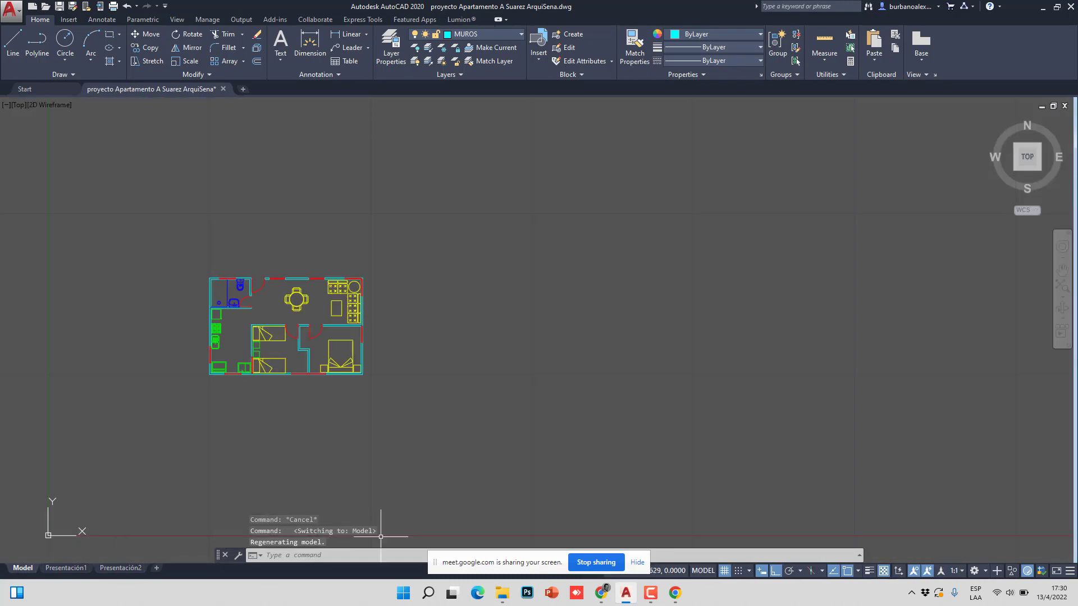
- Bring the GuiaRAP3 guide PDF in Chrome back to the front
mouse_move(677, 594)
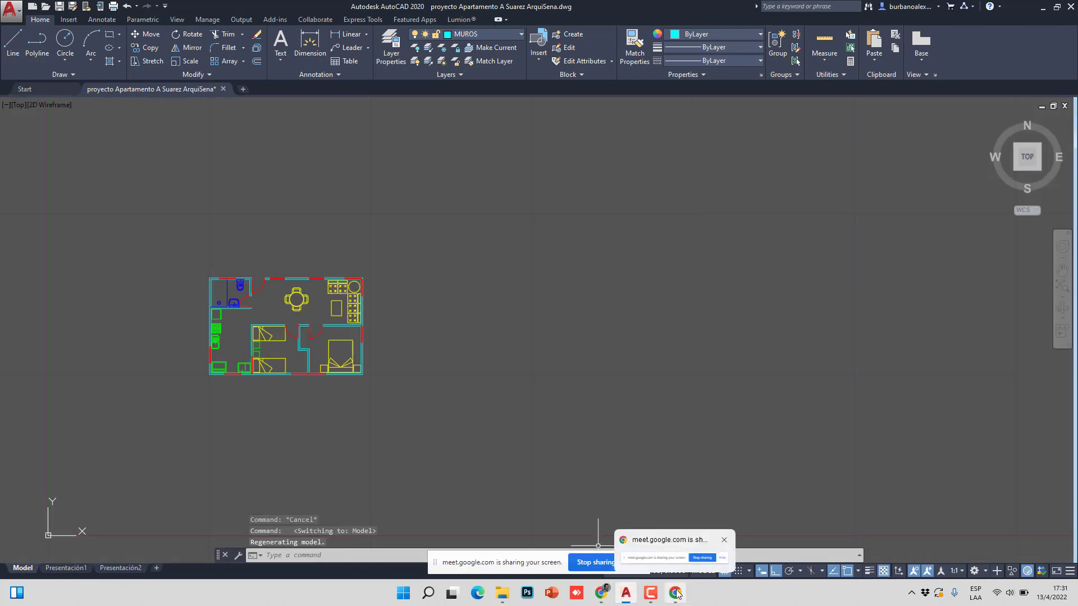
mouse_move(602, 593)
left_click(556, 532)
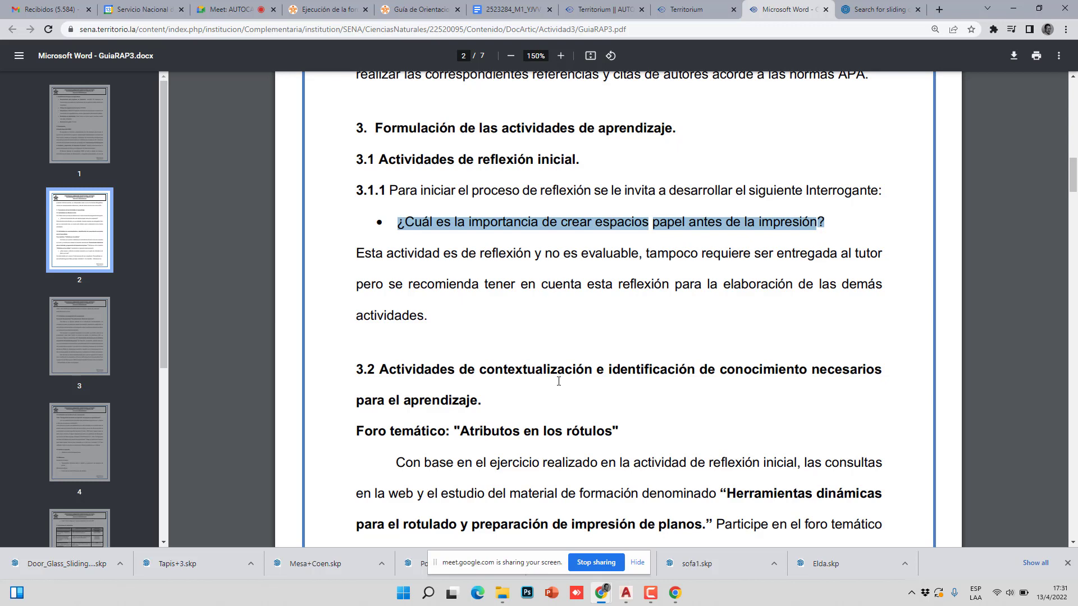
scroll(584, 364, "down", 3)
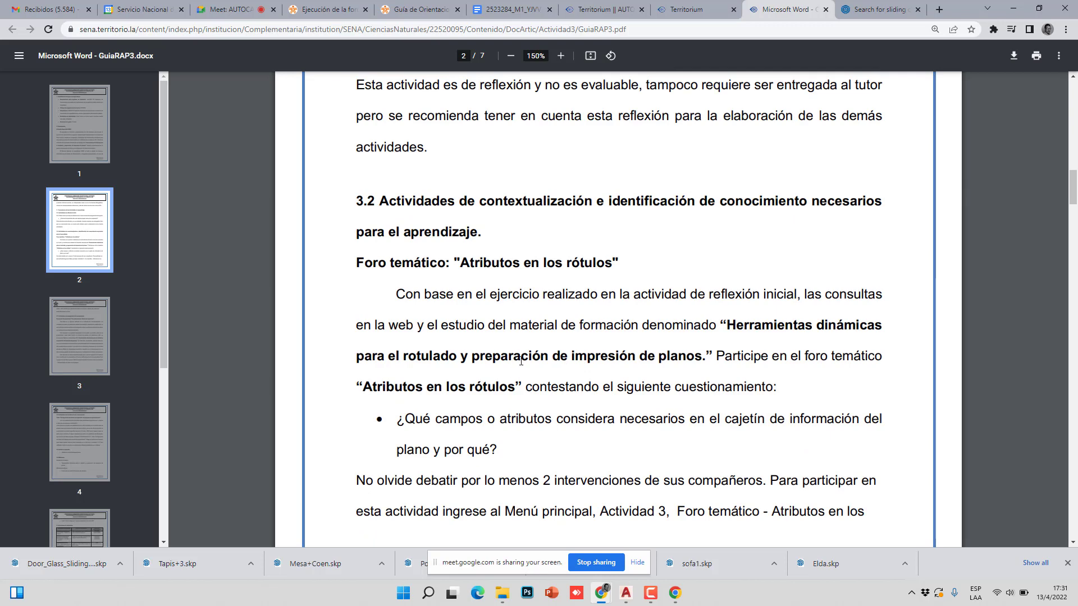
scroll(521, 358, "down", 1)
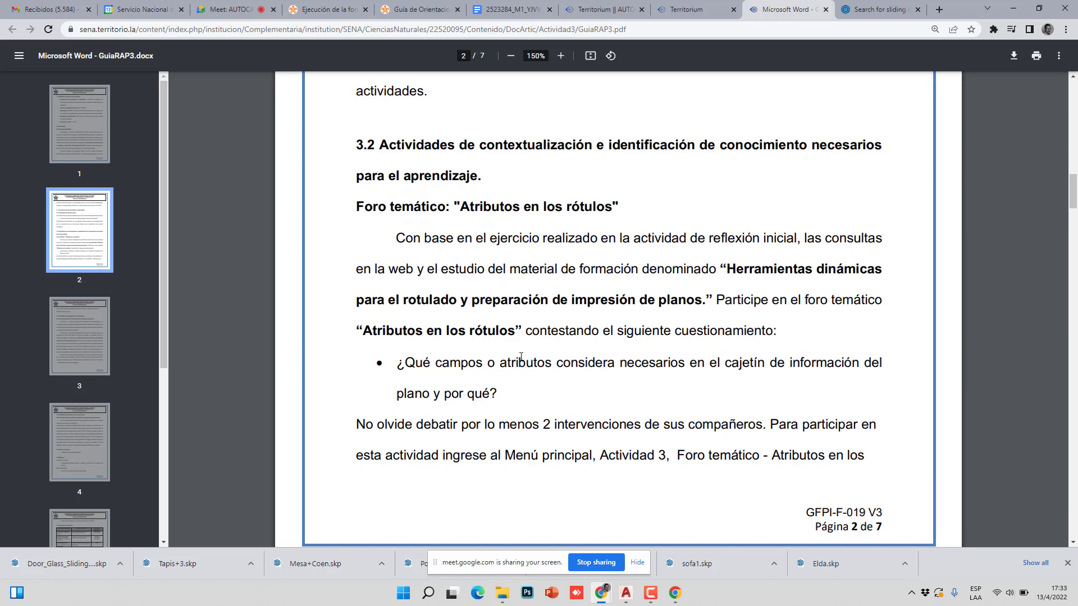
scroll(538, 332, "down", 1)
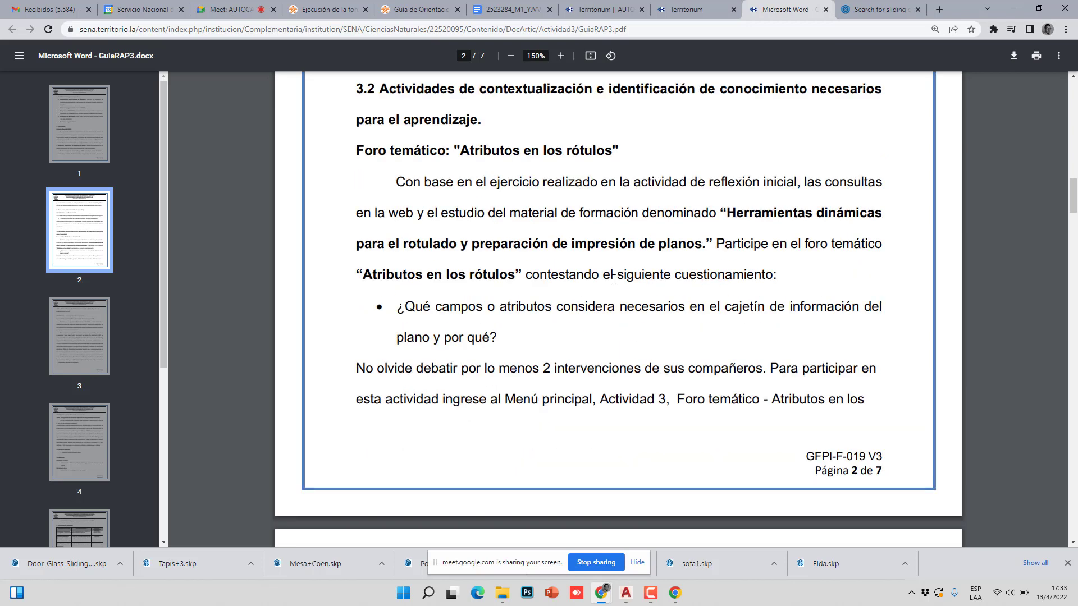
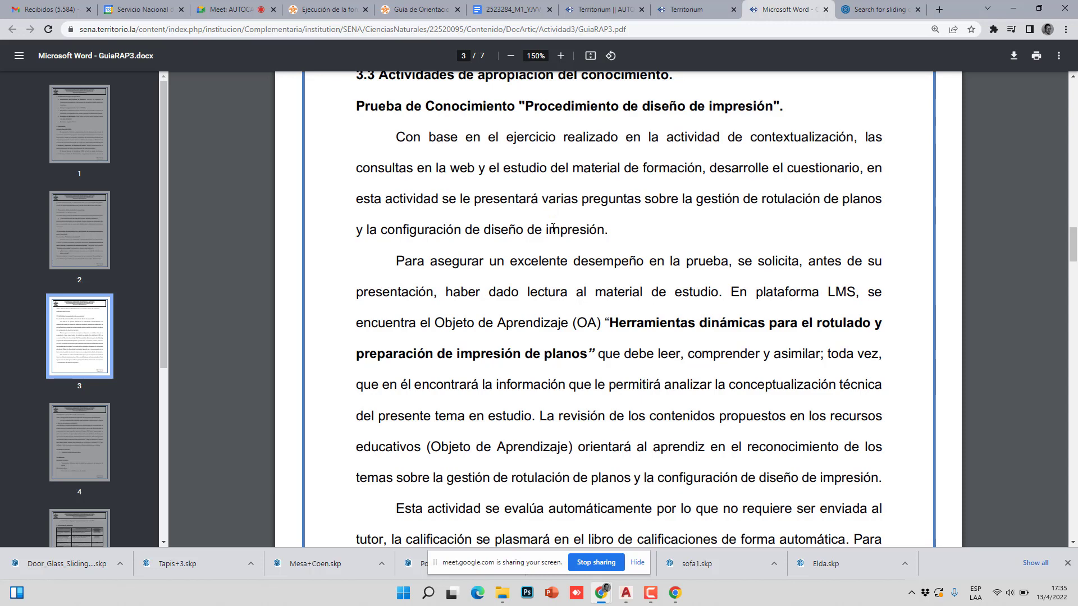
- Scroll to the end of page 3 and highlight 'Procedimiento de diseño de impresión'
scroll(553, 229, "down", 2)
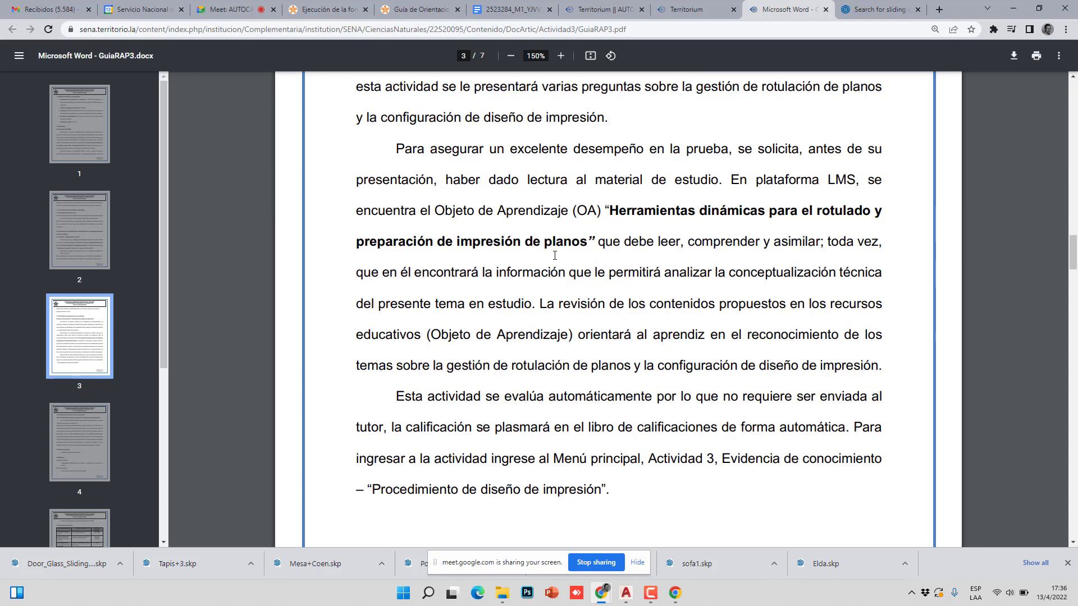
scroll(535, 342, "down", 3)
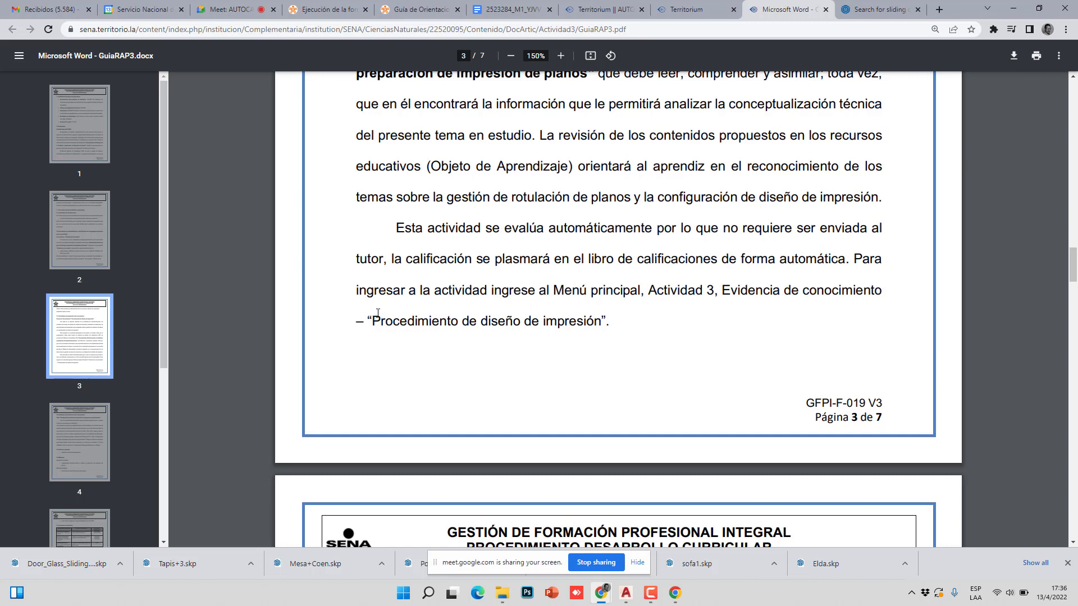
left_click_drag(373, 321, 612, 335)
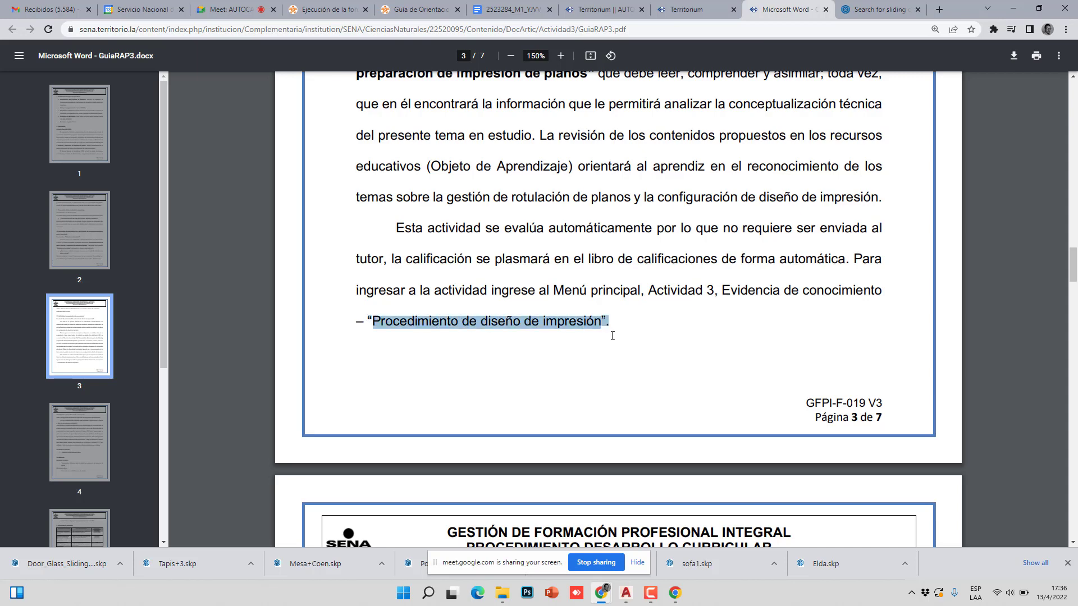
scroll(596, 362, "down", 1)
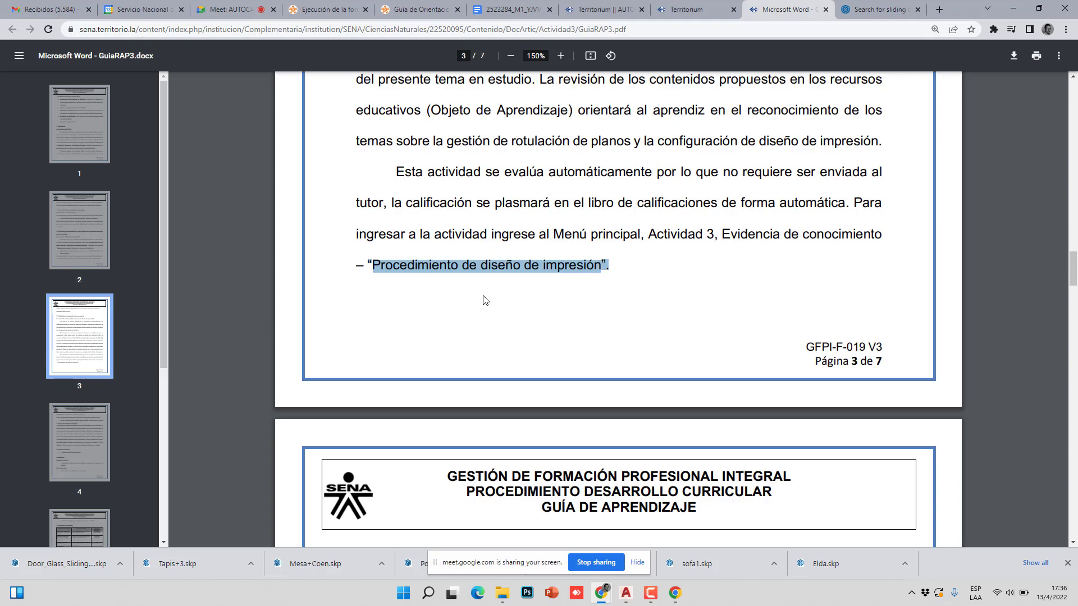
scroll(483, 292, "down", 5)
- Highlight page 4's sentence from '.DWG con el espacio papel' to 'siguiendo la ruta', then open a new tab
scroll(487, 277, "down", 3)
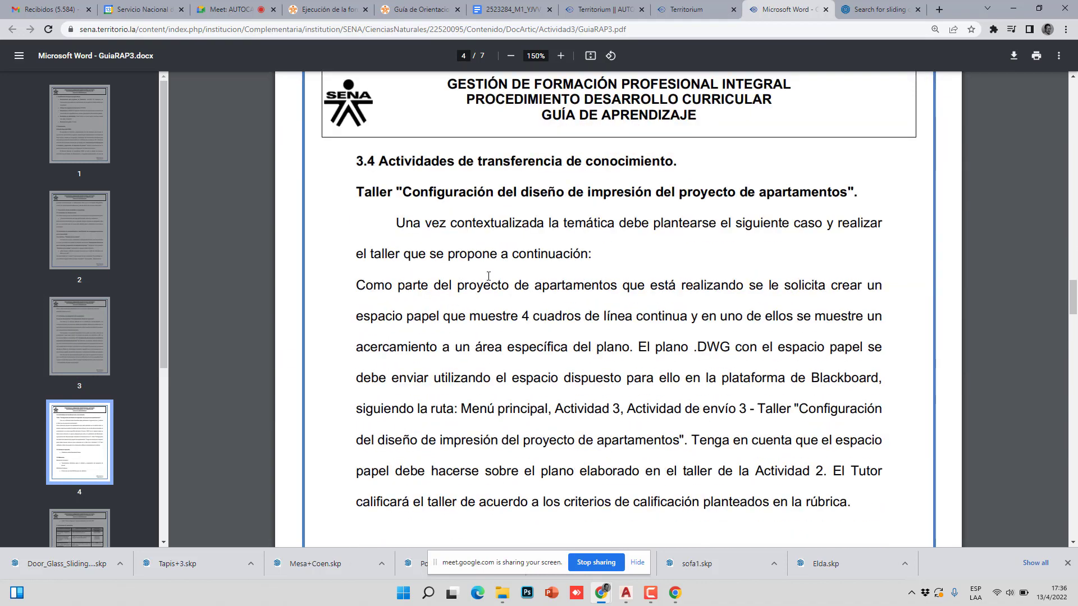
scroll(488, 278, "up", 10)
scroll(488, 277, "up", 6)
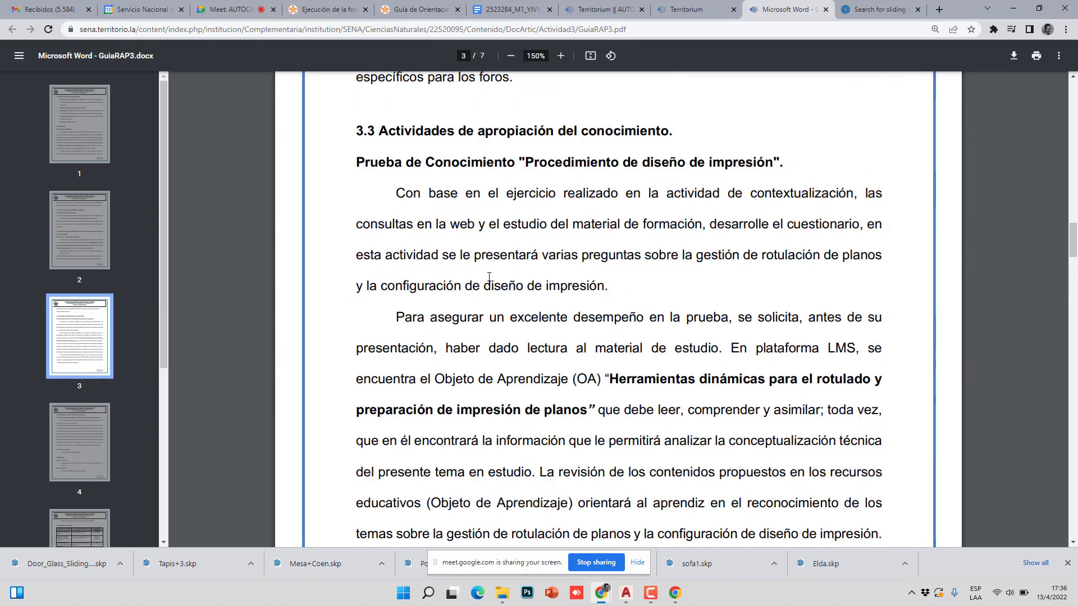
scroll(488, 278, "down", 13)
scroll(488, 279, "down", 2)
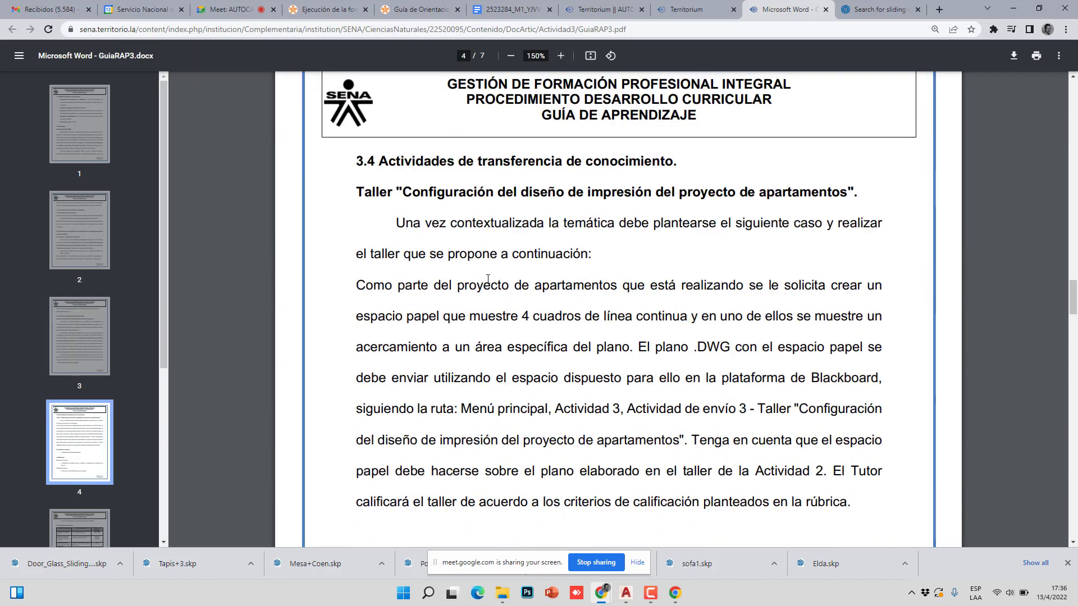
scroll(488, 279, "down", 1)
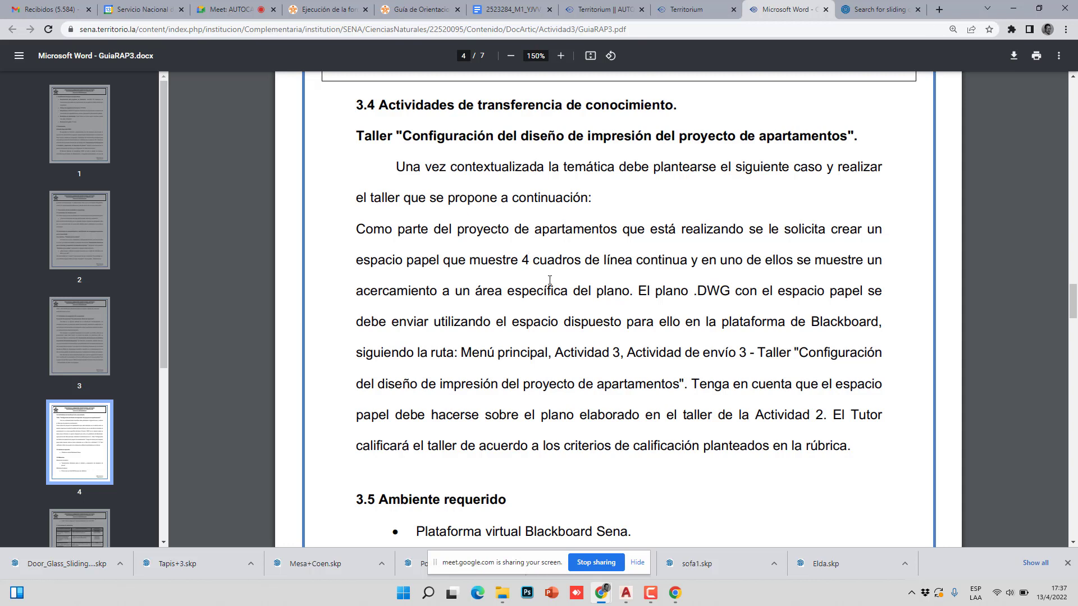
left_click_drag(696, 291, 481, 361)
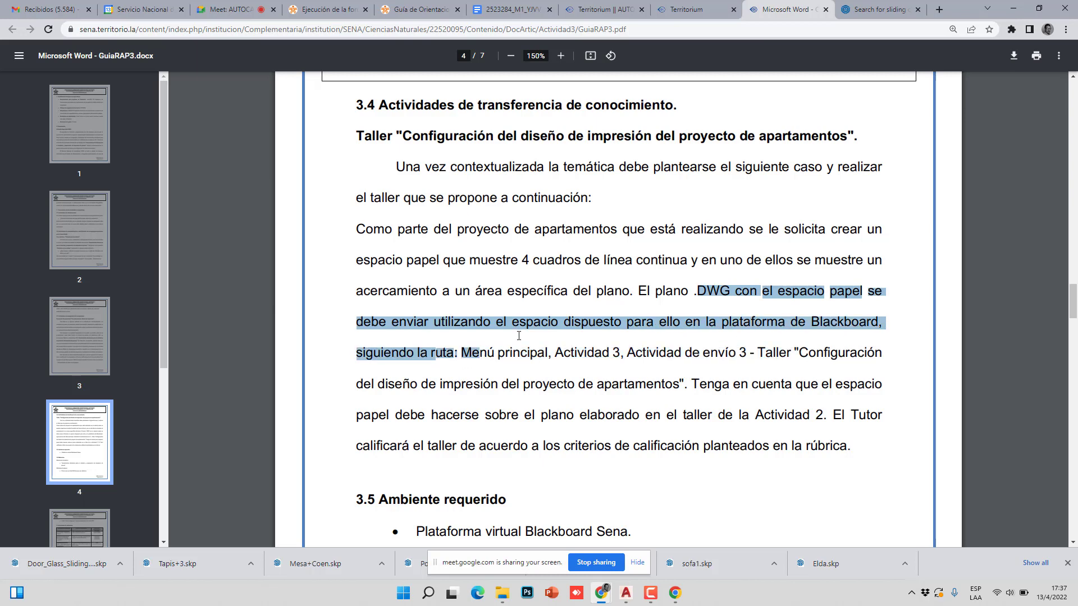
scroll(519, 336, "down", 1)
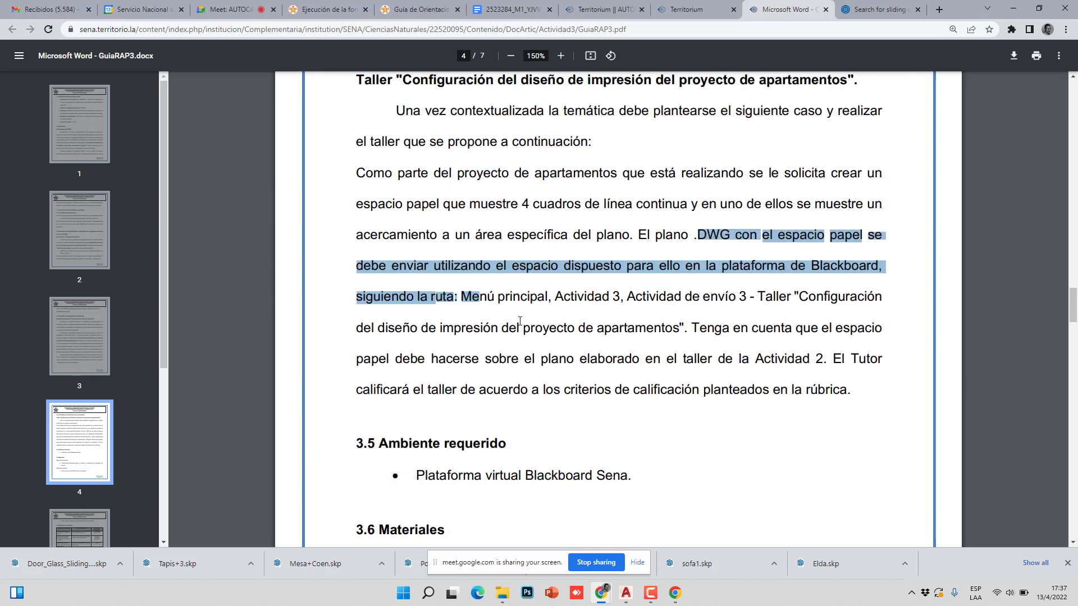
scroll(519, 320, "up", 10)
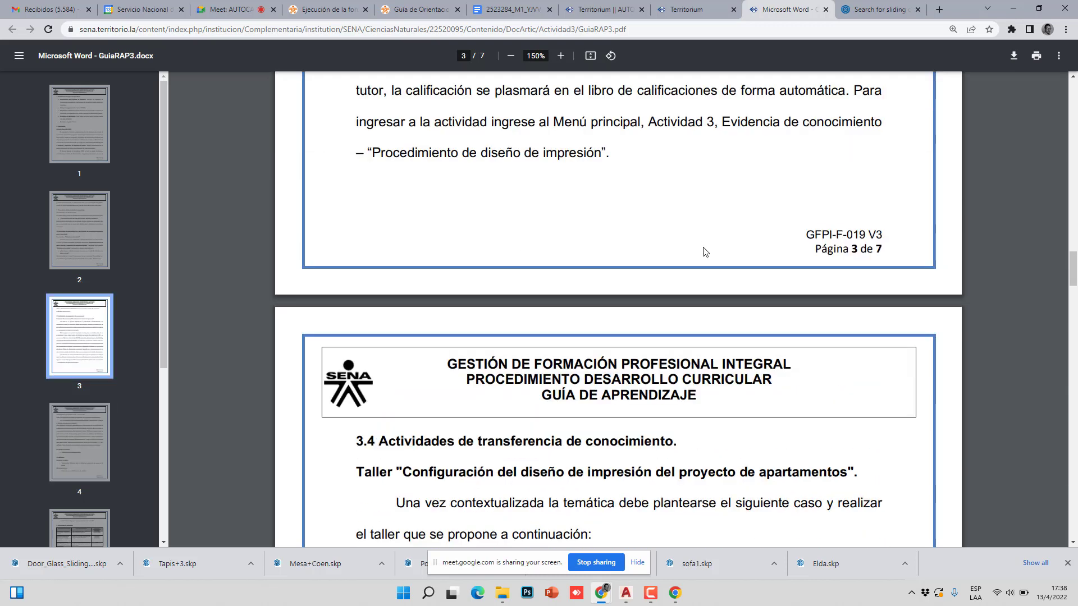
scroll(693, 211, "down", 6)
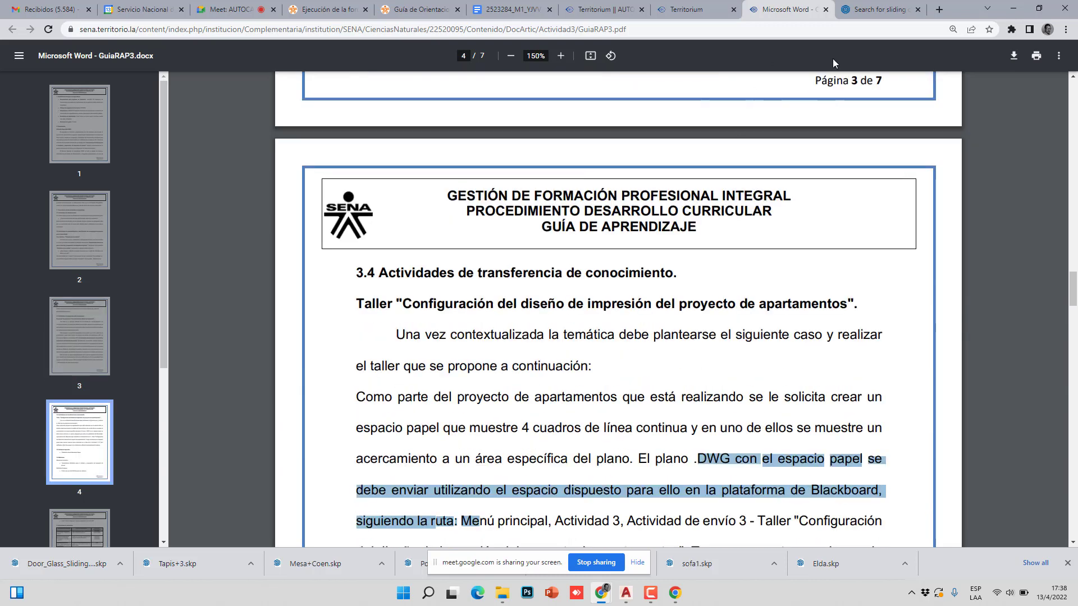
left_click(900, 14)
left_click(939, 10)
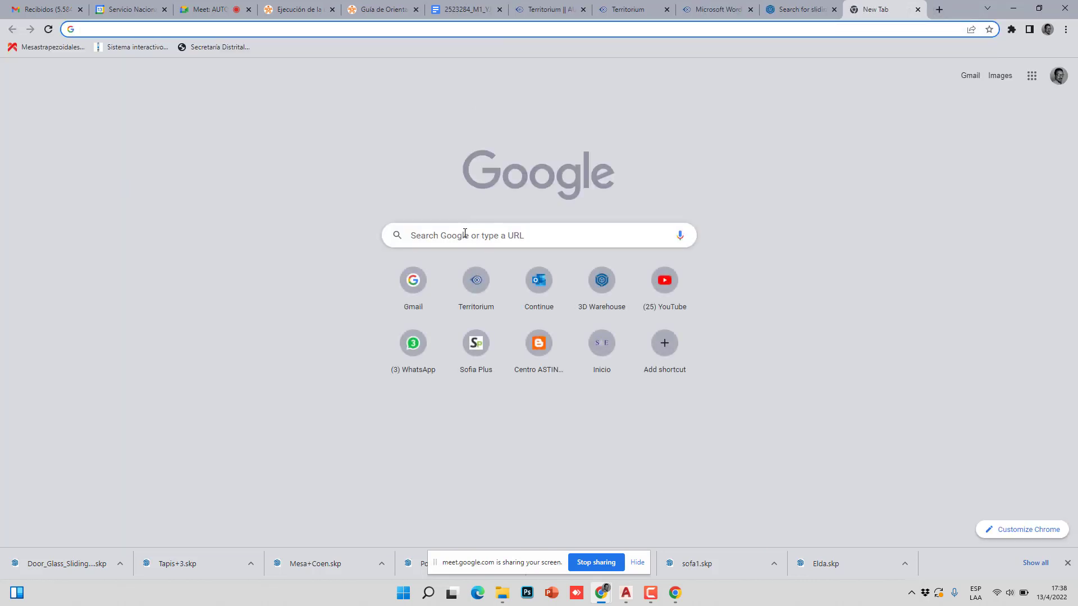
- Search Google Images for 'rotulos a3' and preview the Figura 9 A4 and A3 format image
left_click(463, 234)
type("rotulos")
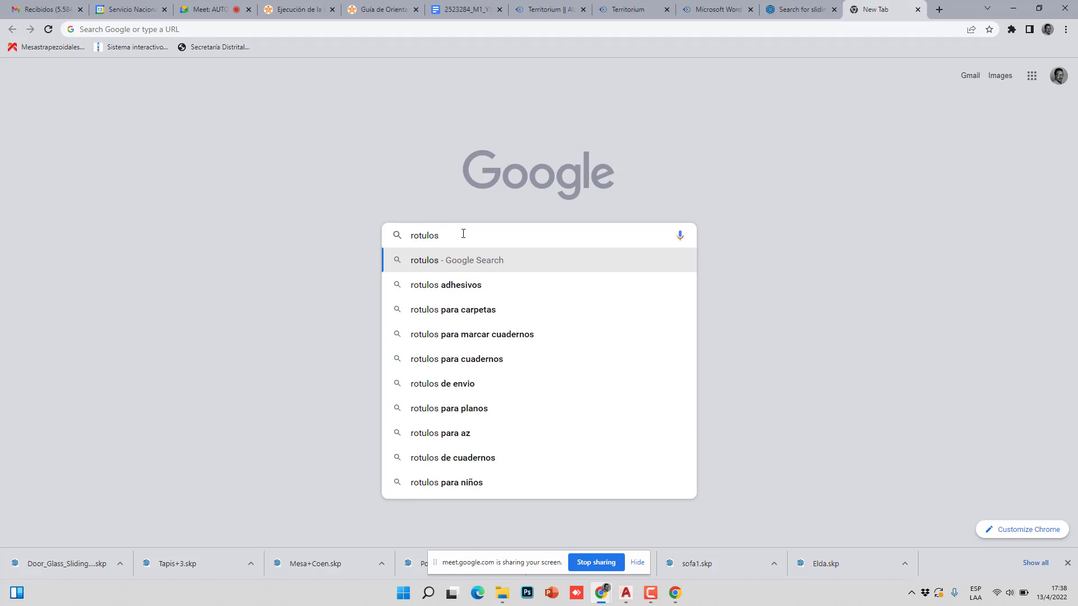
type(" a3")
key("Return")
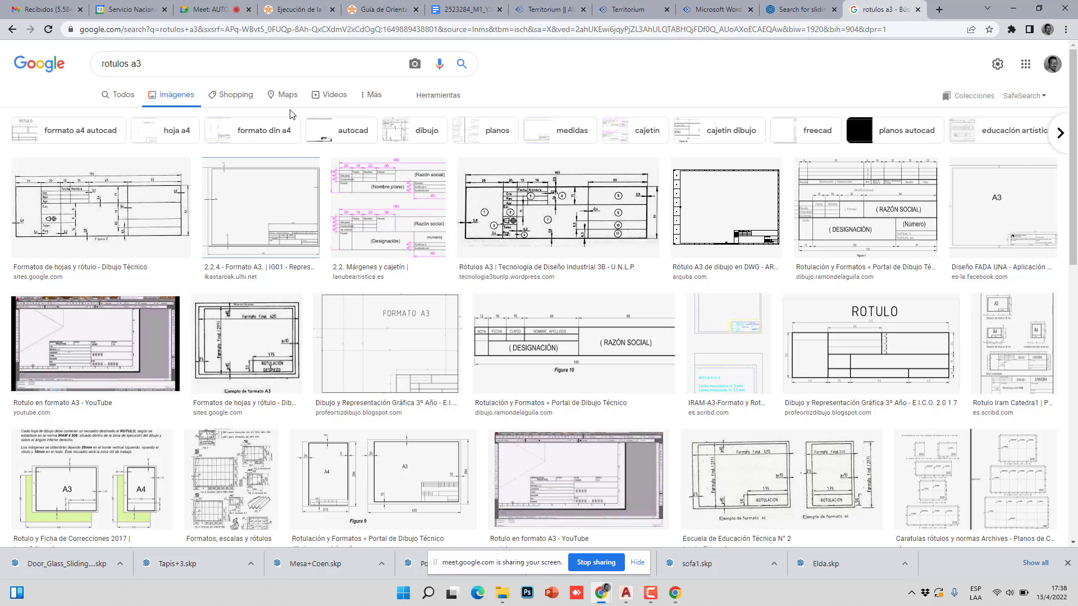
left_click(321, 463)
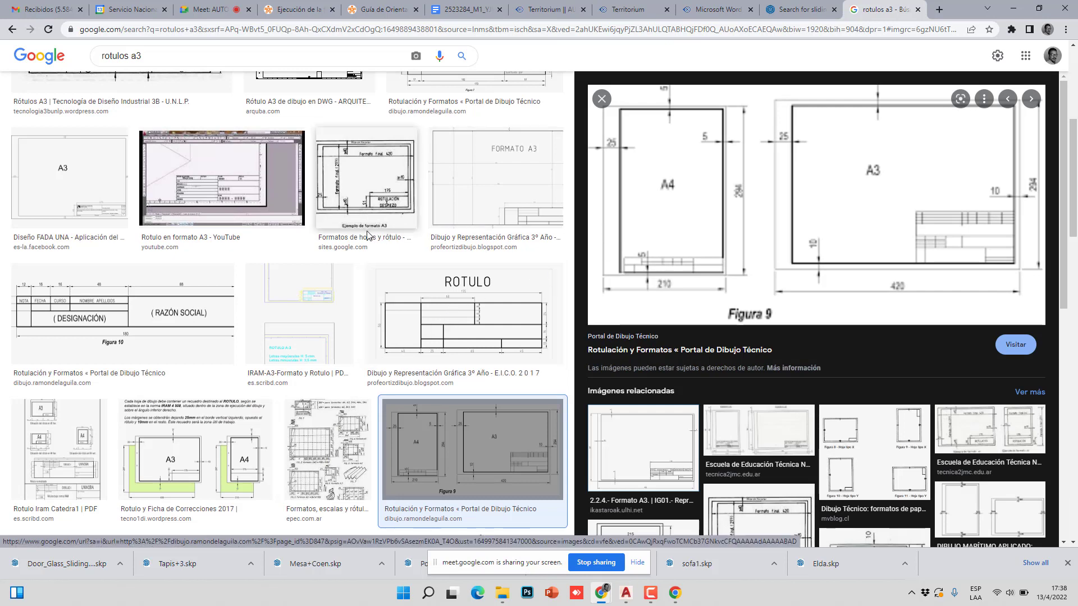
scroll(228, 252, "up", 2)
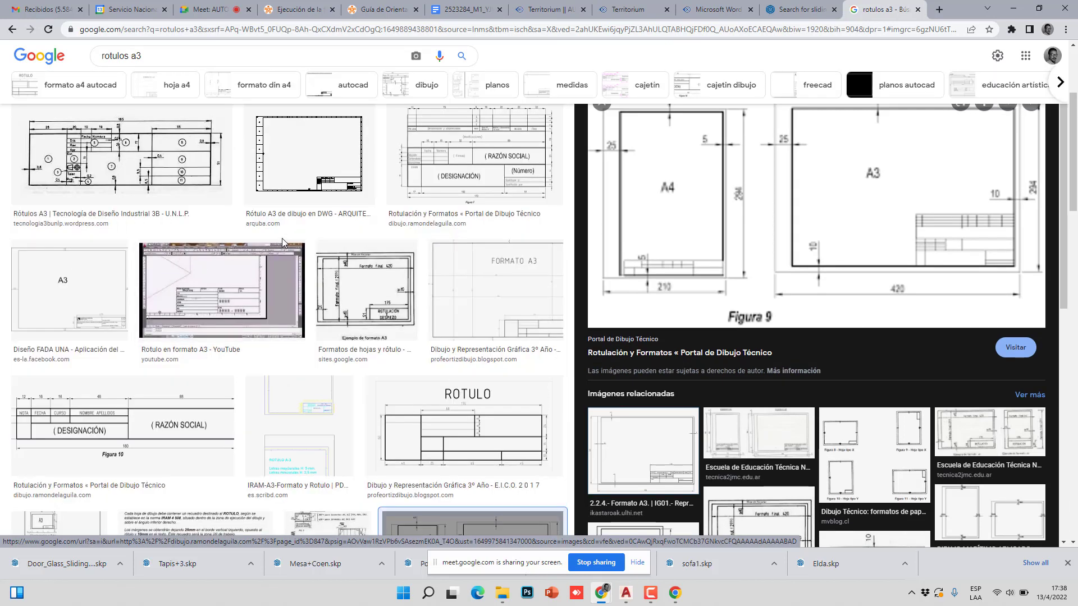
scroll(342, 233, "up", 3)
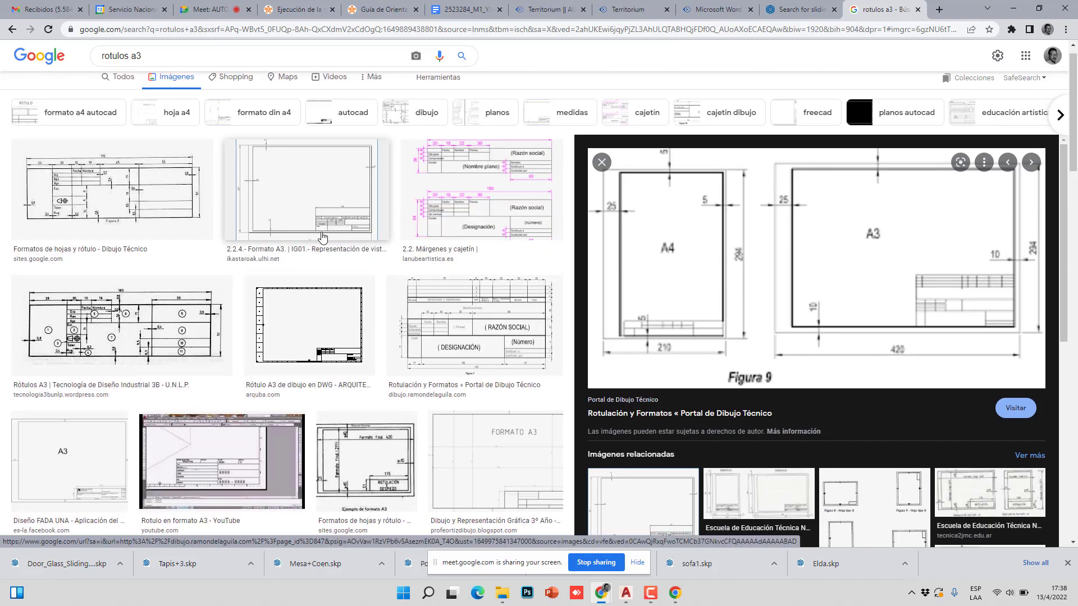
scroll(323, 238, "up", 1)
scroll(322, 236, "down", 8)
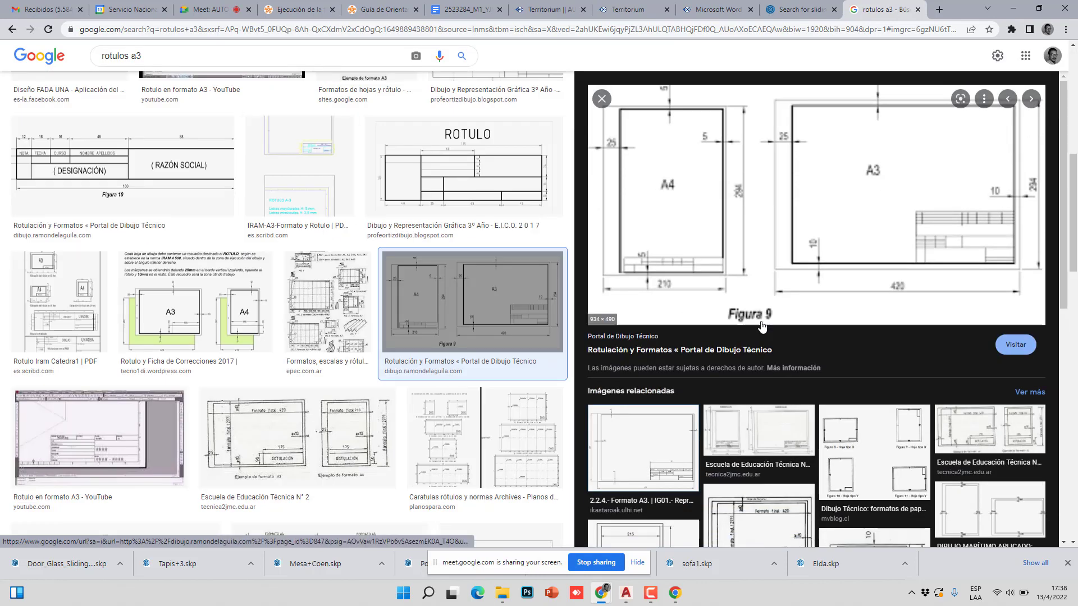
scroll(412, 145, "up", 7)
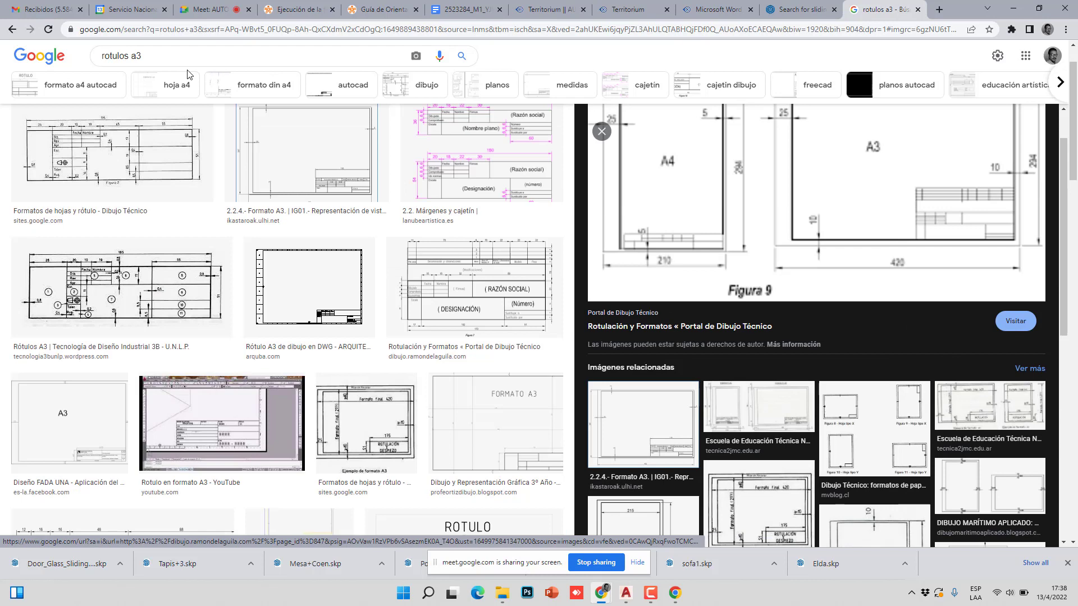
- Change the search to 'rotulos a4' and preview the Hoja A4 y Rotulo PDF sheet
double_click(133, 56)
type("a")
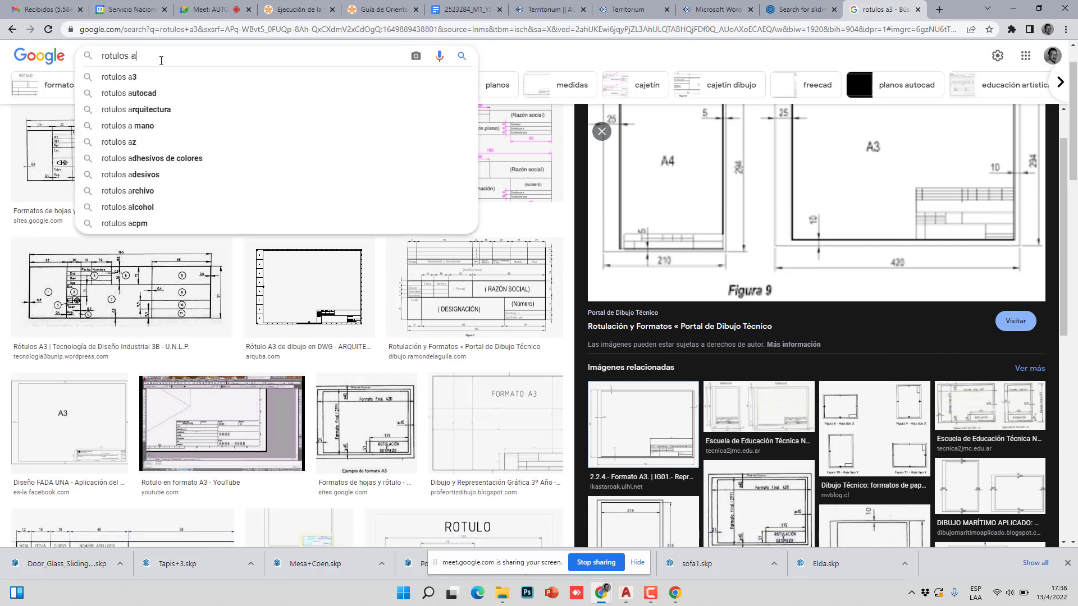
key("Return")
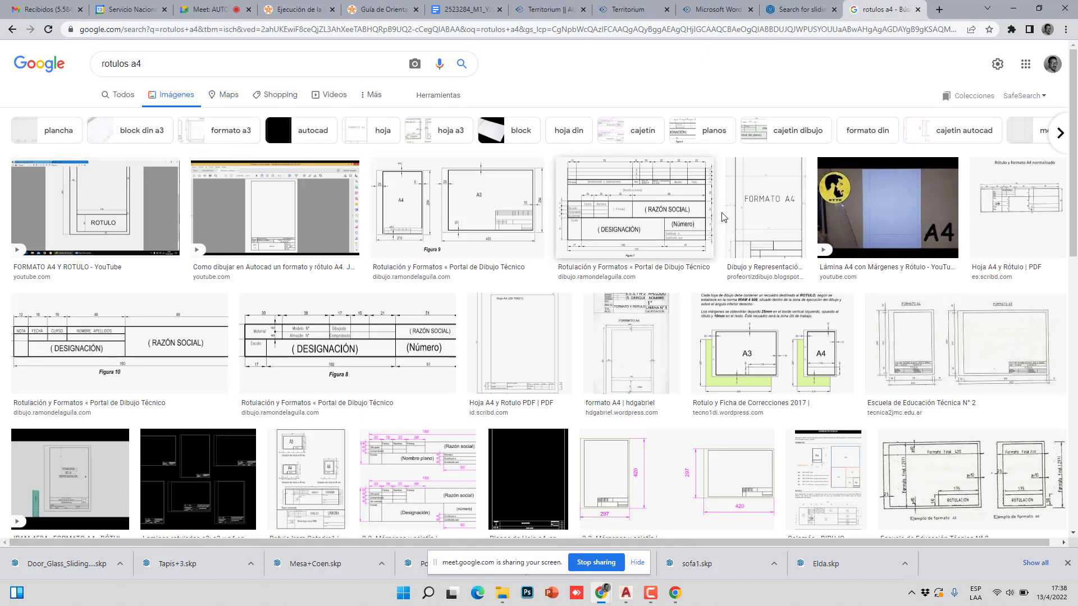
left_click(741, 219)
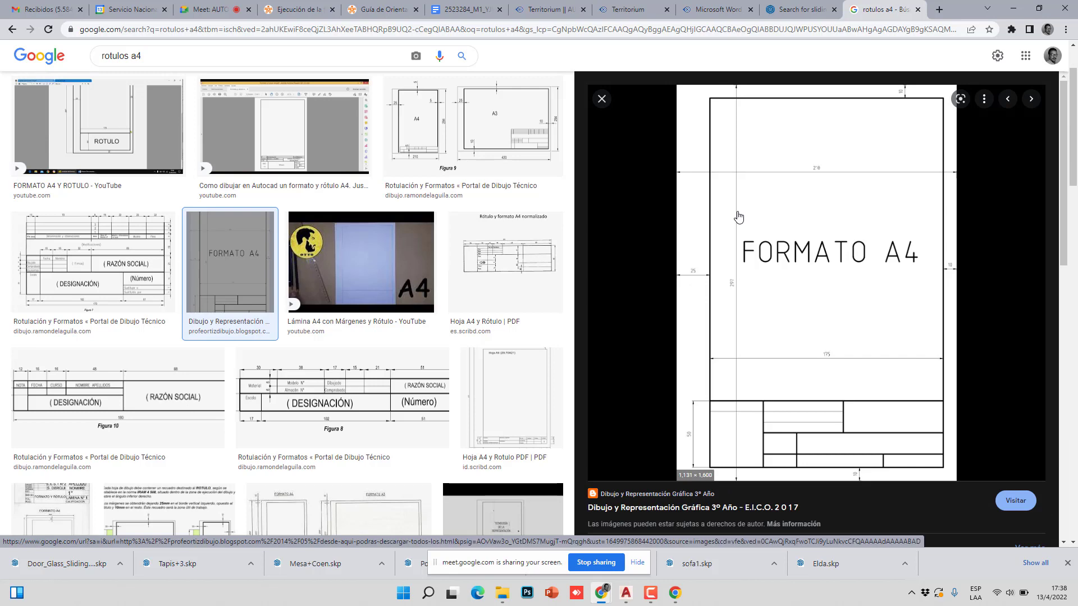
scroll(738, 217, "down", 3)
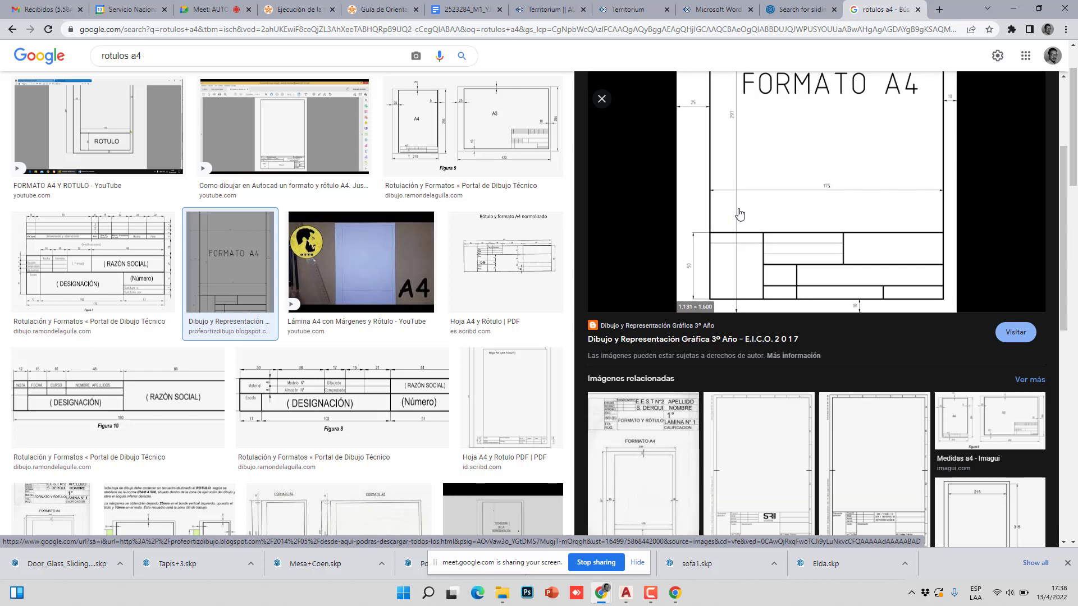
scroll(739, 214, "down", 1)
scroll(738, 211, "down", 2)
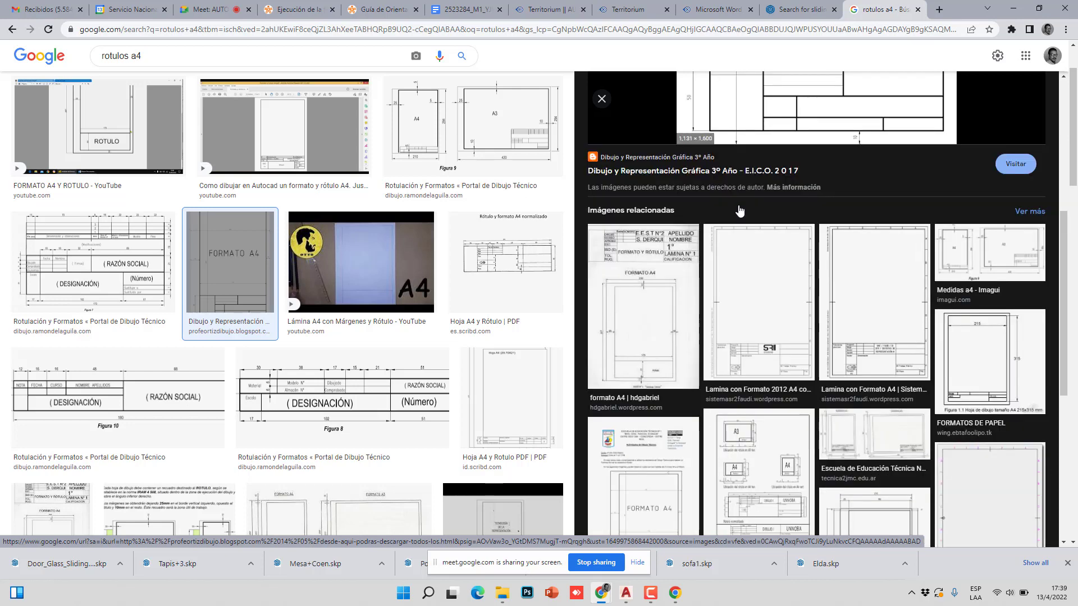
scroll(738, 209, "down", 3)
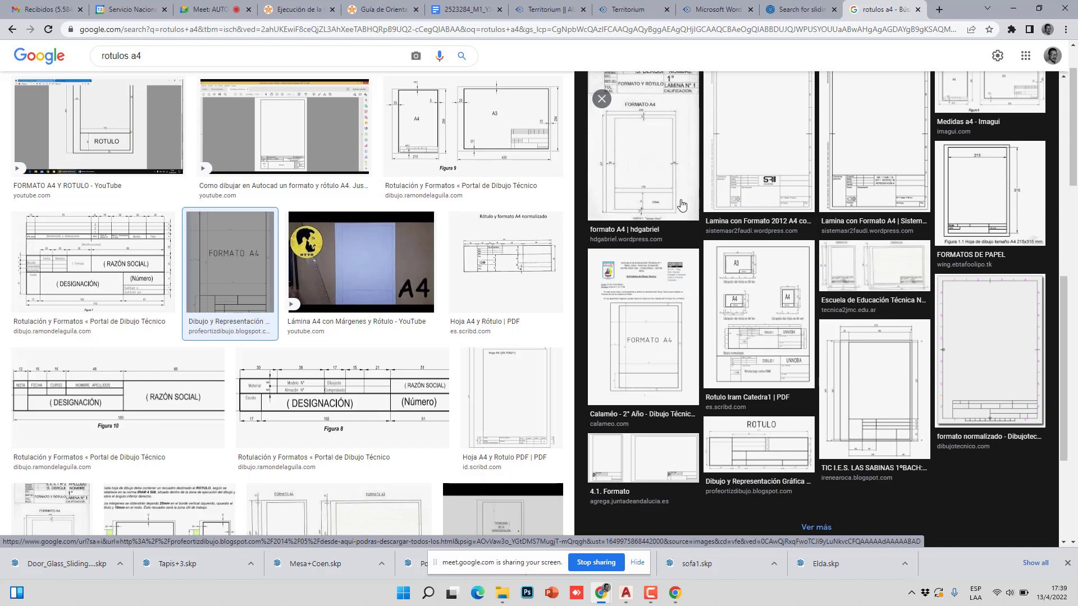
left_click(530, 372)
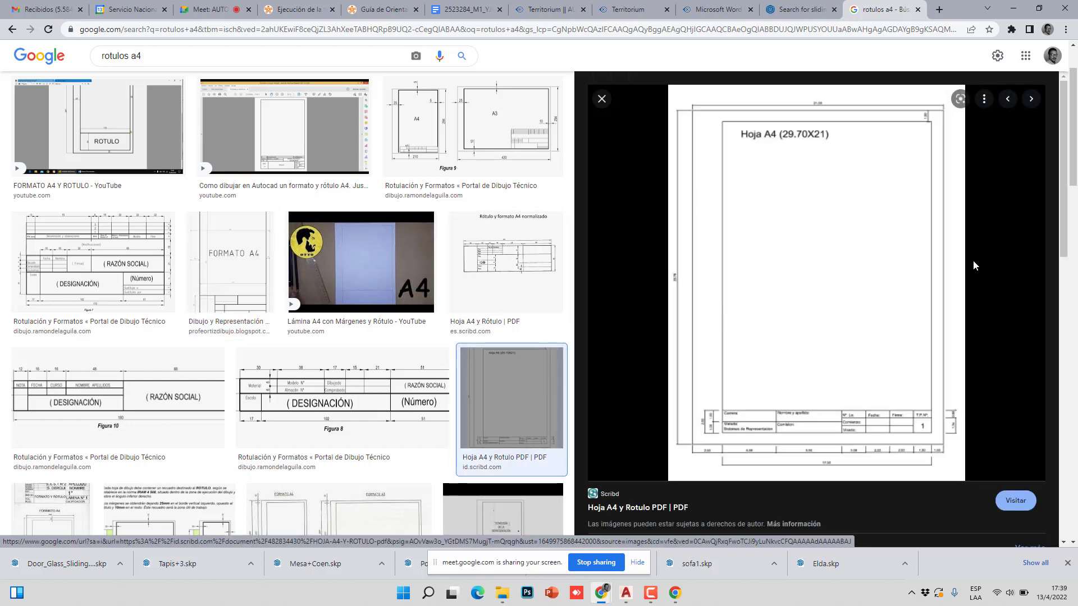
- Save the previewed image, browsing up to Datos ABC and into SENA > ASTIN > 2022
right_click(832, 246)
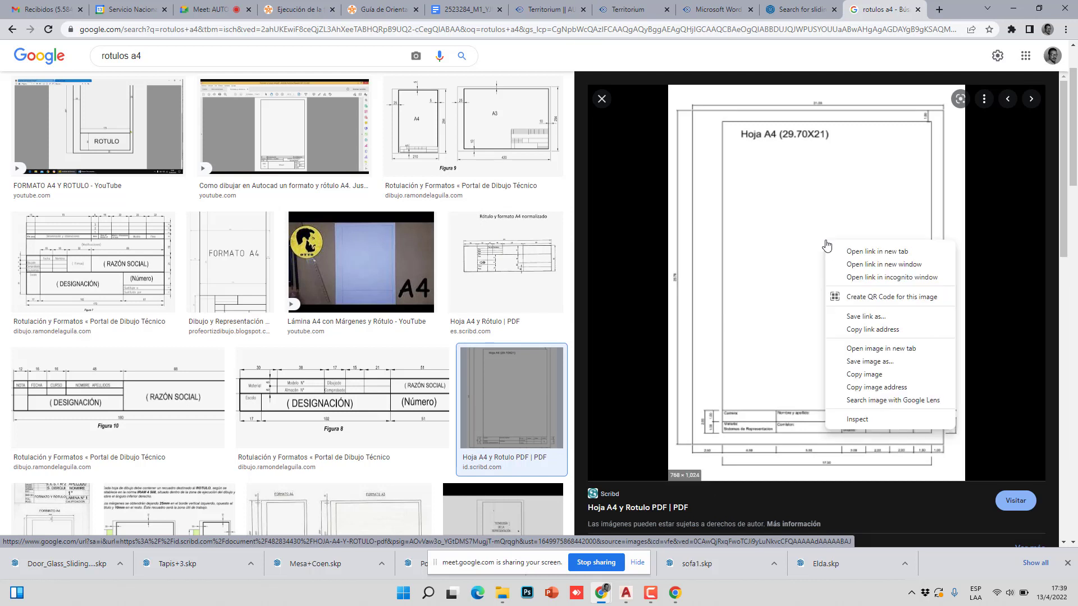
left_click(873, 365)
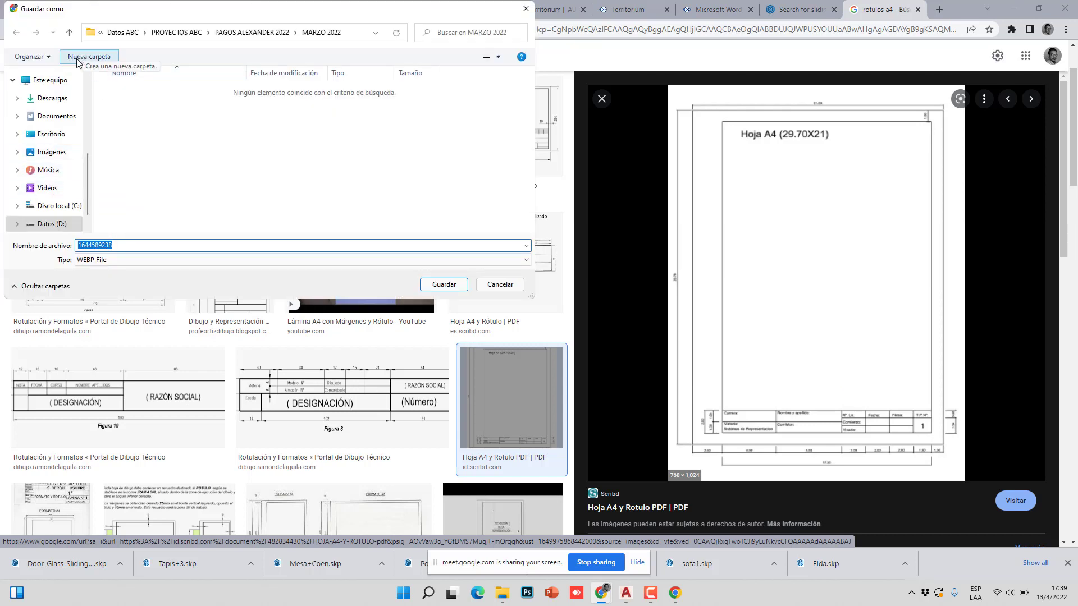
left_click(69, 32)
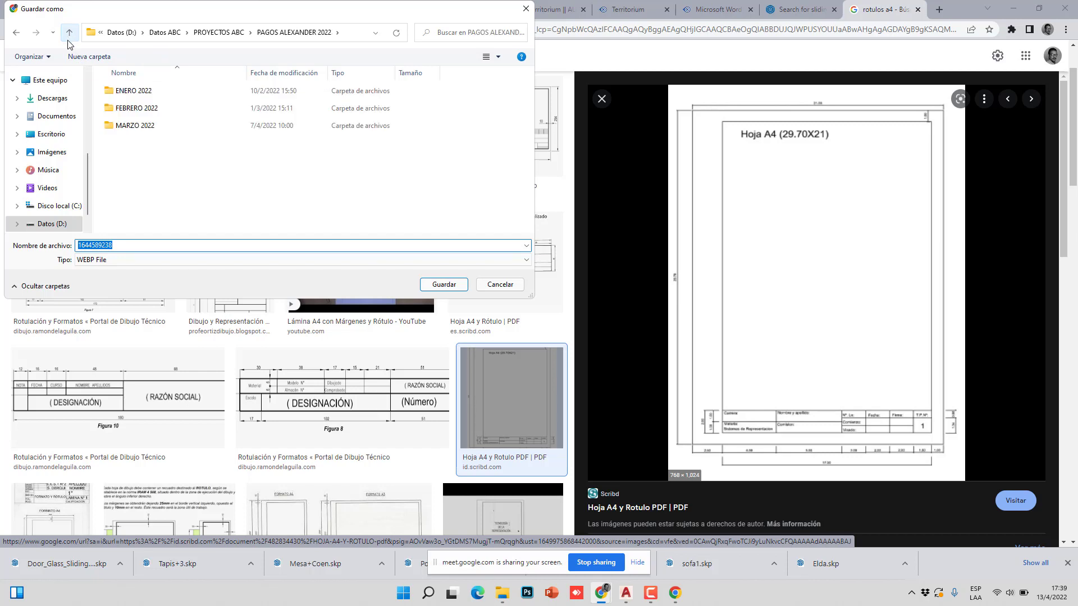
left_click(69, 32)
left_click(69, 33)
left_click(128, 212)
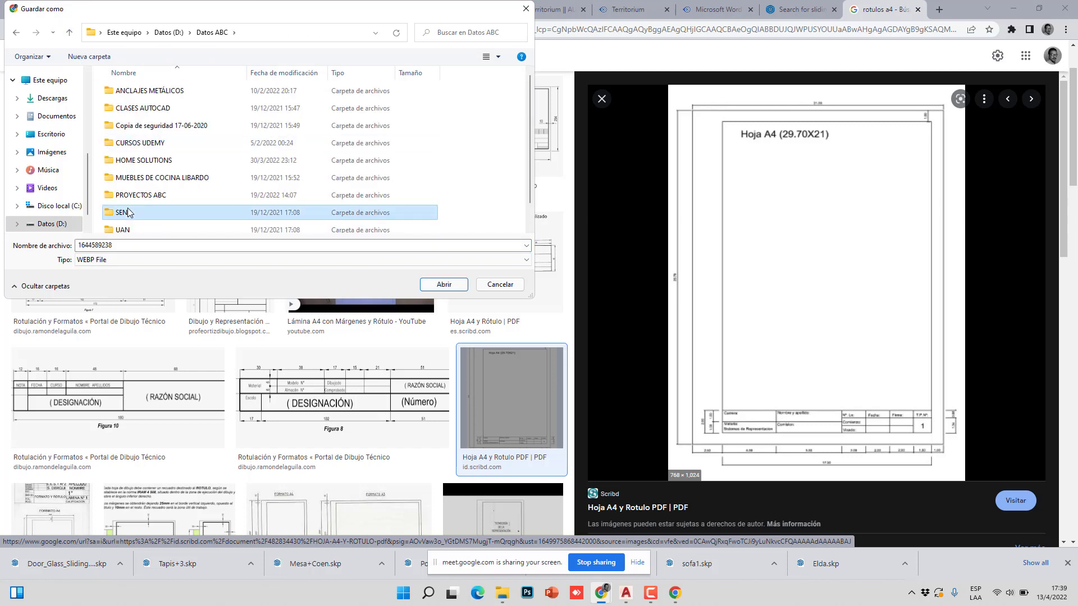
double_click(128, 212)
left_click(131, 125)
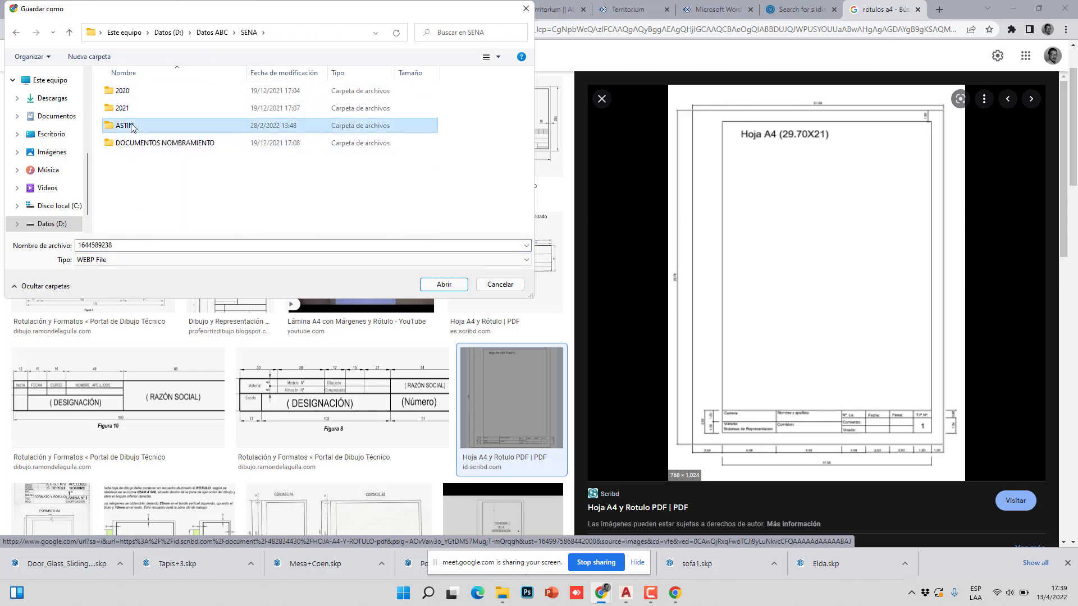
double_click(131, 126)
left_click(118, 91)
double_click(118, 91)
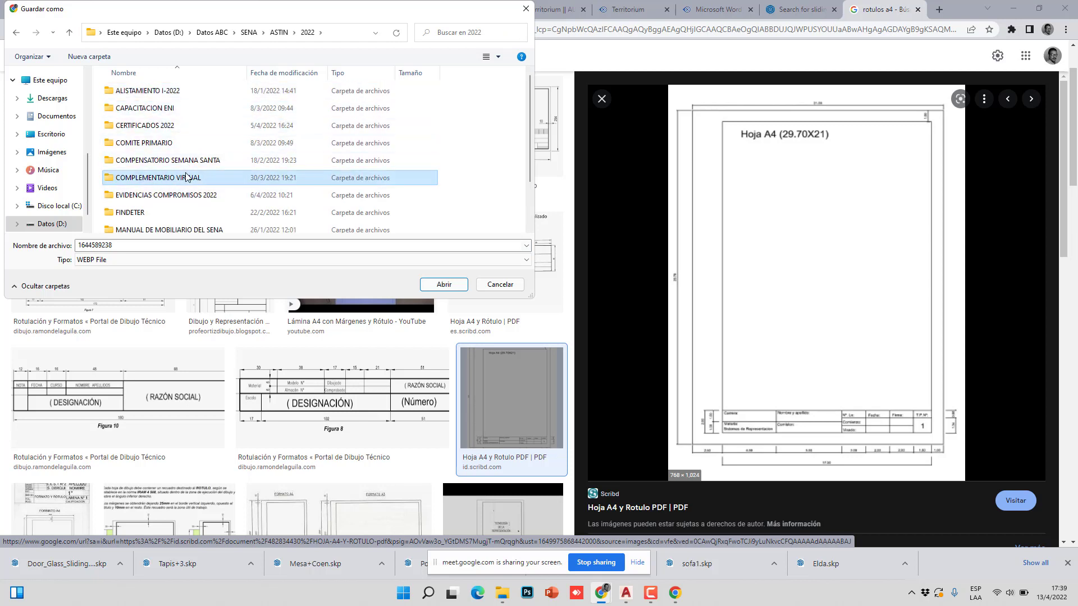
- Save it as ROTULO A4 inside COMPLEMENTARIO VIRTUAL > 2523284- Autocad 2D Intermedio
double_click(190, 177)
double_click(162, 127)
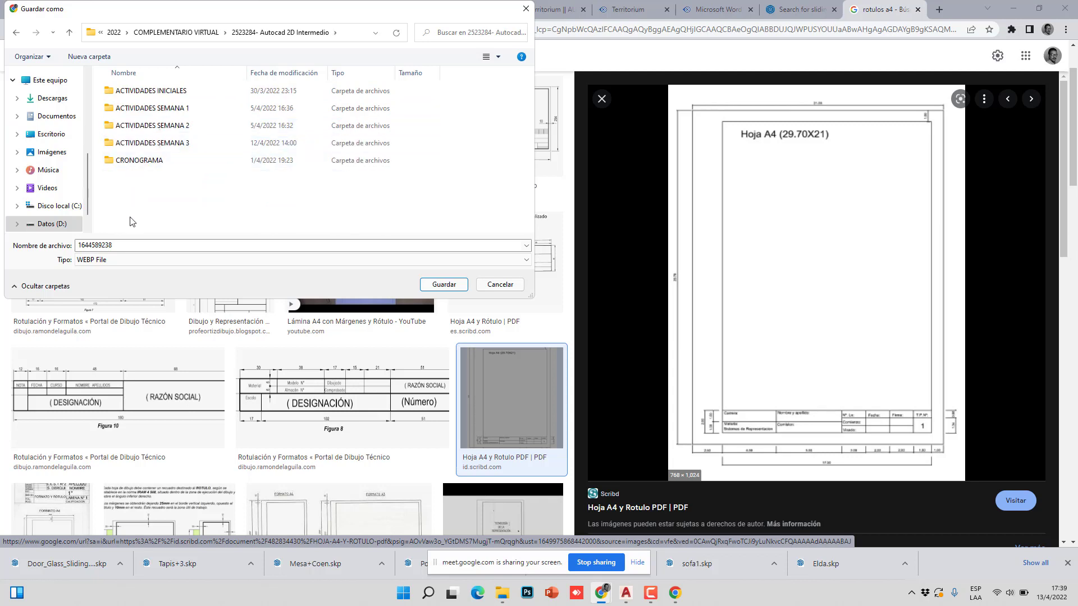
double_click(126, 246)
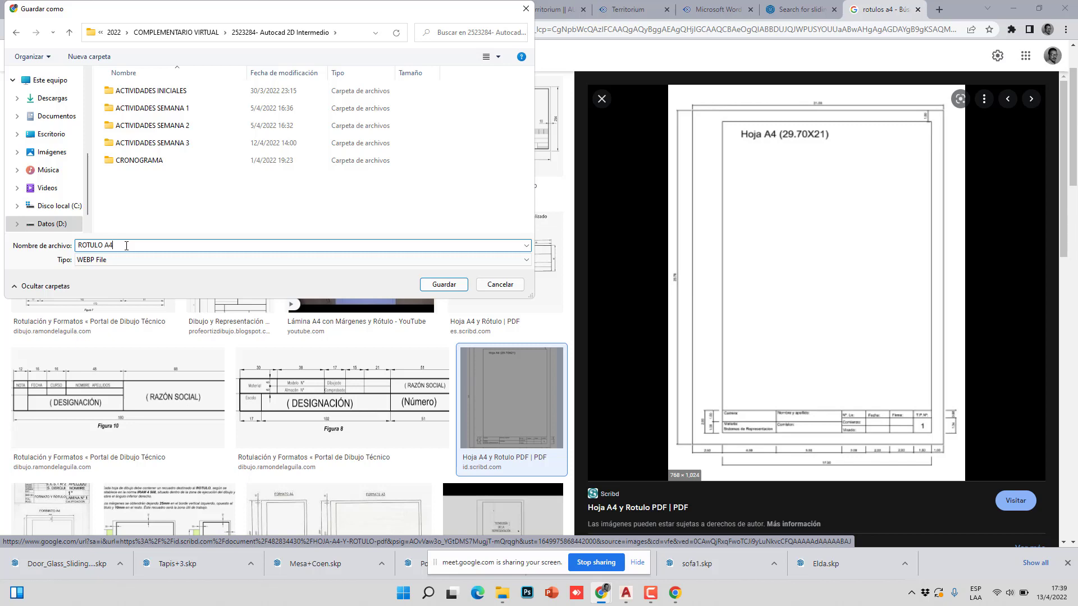
left_click(444, 284)
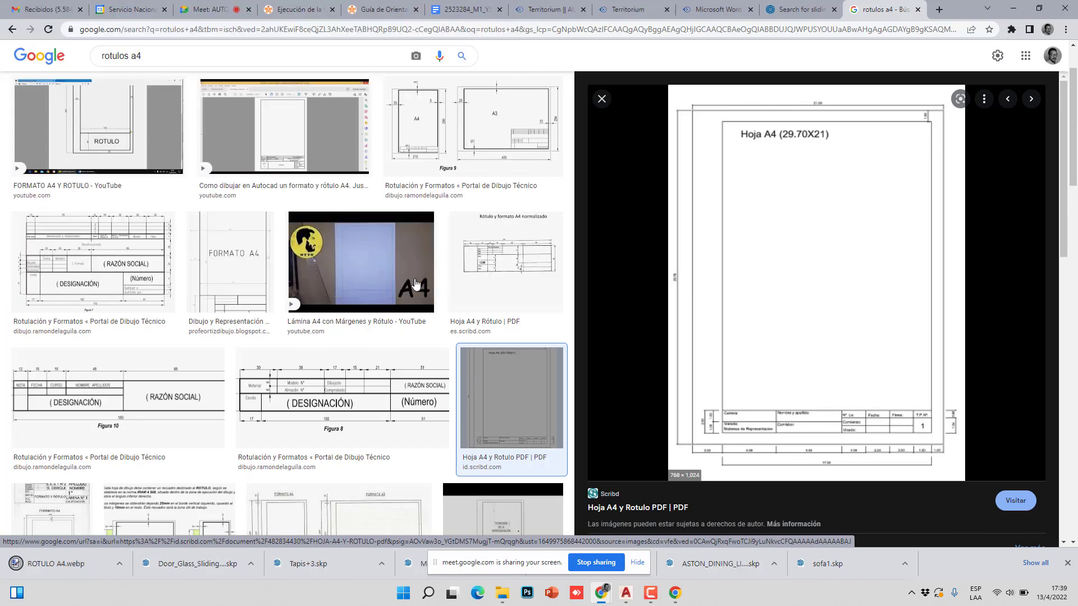
- Open the downloaded ROTULO A4.webp image in paint.net
left_click(64, 569)
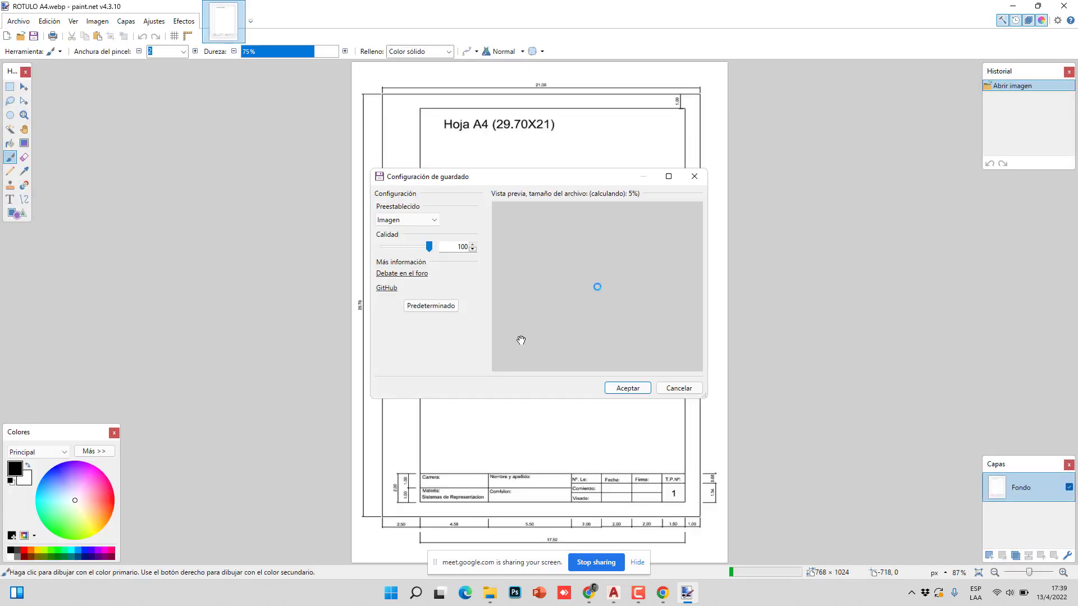
left_click(617, 390)
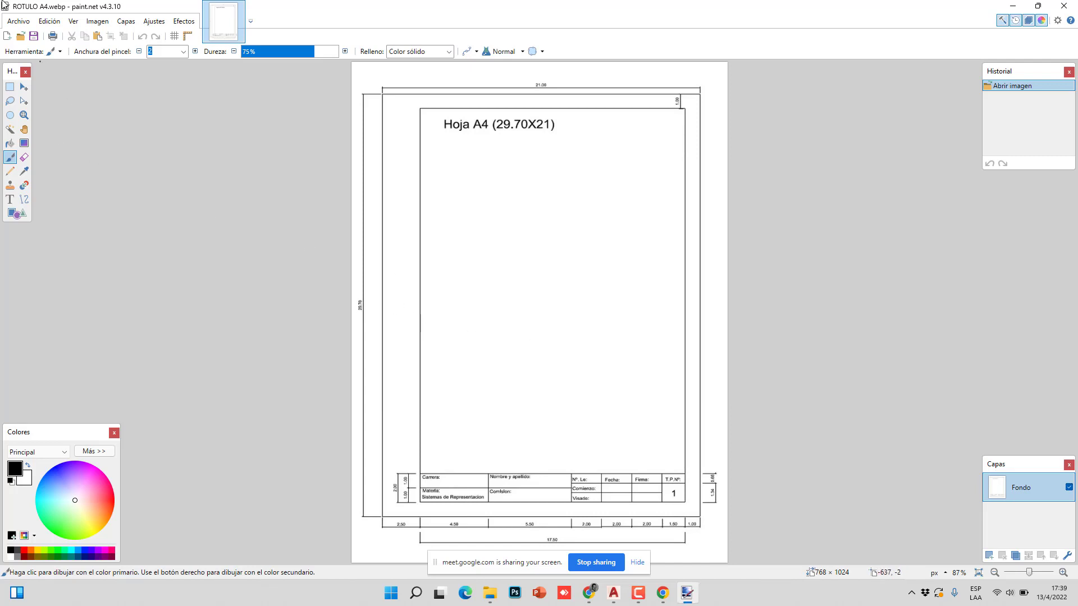
left_click(18, 21)
key("Escape")
- Save the image as ROTULO A4.jpg in JPEG format
key("ctrl+shift+s")
left_click(150, 260)
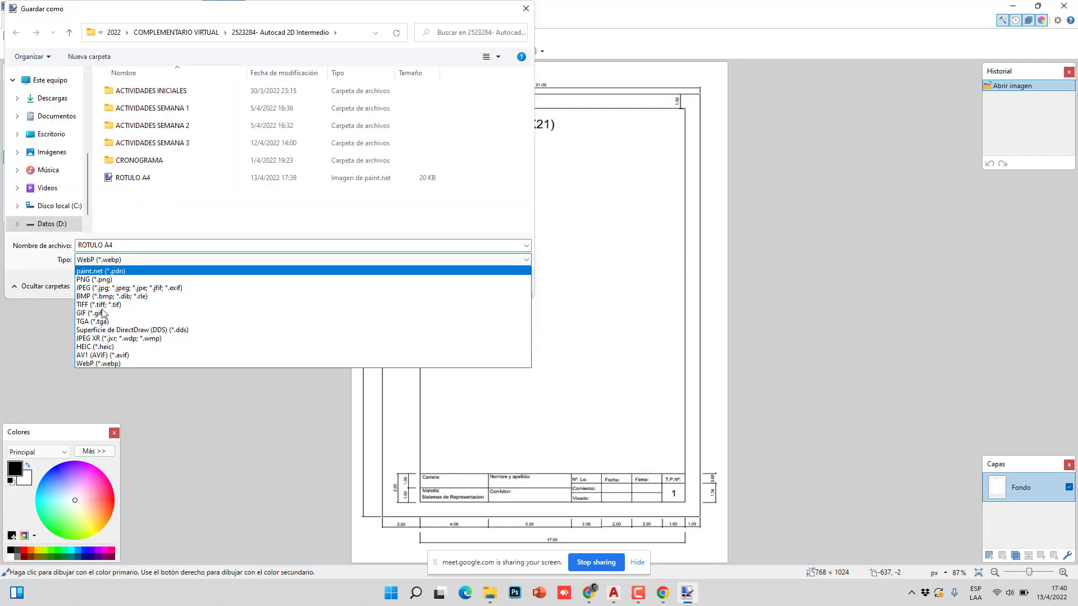
left_click(112, 288)
left_click(425, 290)
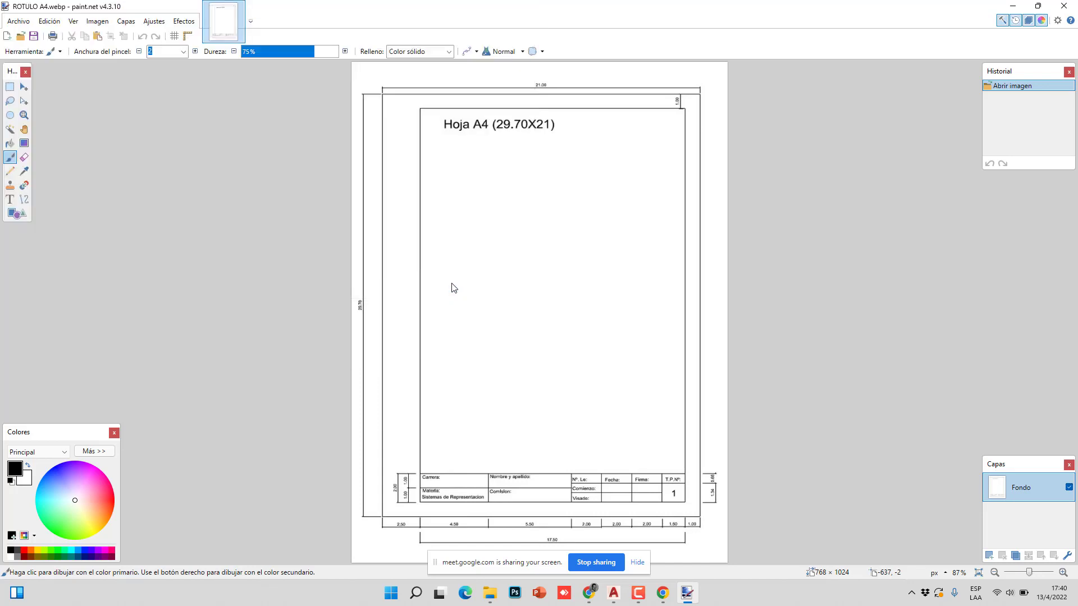
left_click(617, 388)
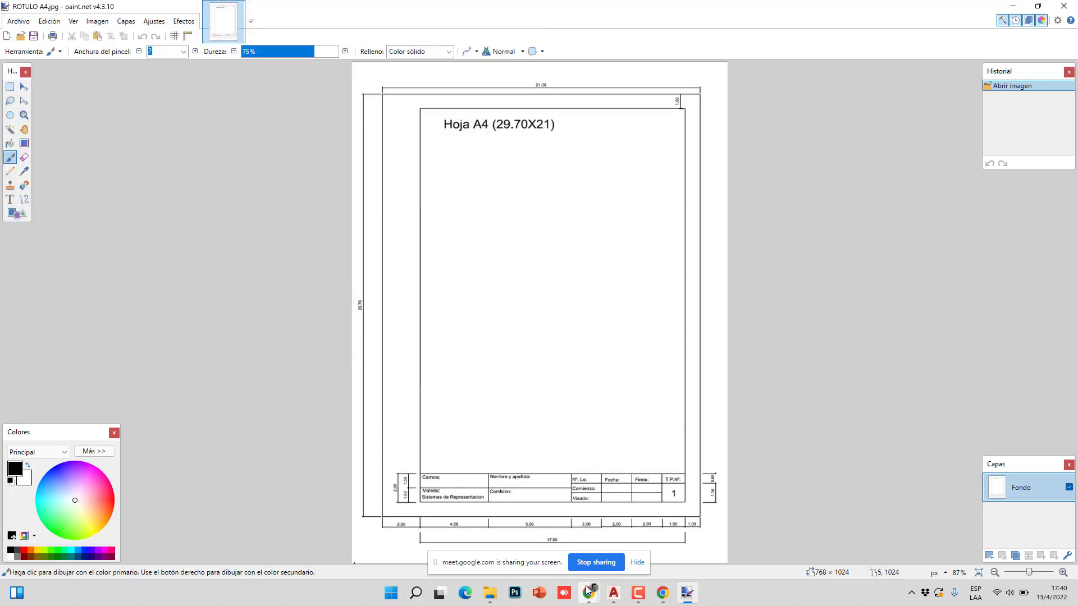
- Bring the AutoCAD drawing proyecto Apartamento A Suarez ArquiSena.dwg to the front
left_click(614, 593)
scroll(366, 312, "down", 5)
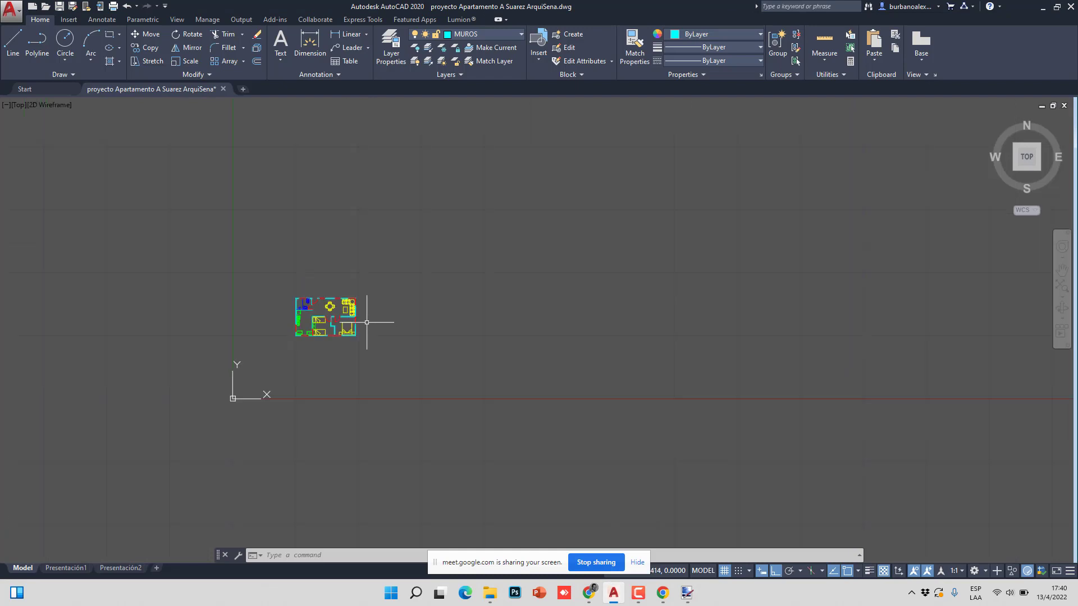
scroll(366, 337, "up", 2)
scroll(333, 334, "down", 3)
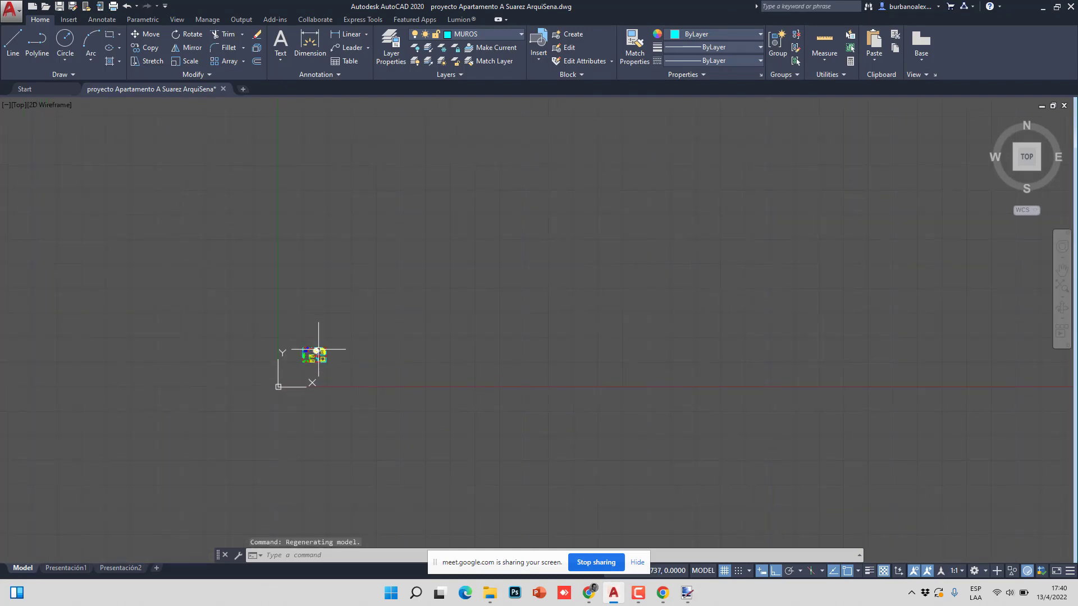
scroll(322, 340, "up", 7)
- Draw a 1 × 0.70 rectangle above and left of the floor plan using @1,.70
scroll(315, 336, "down", 5)
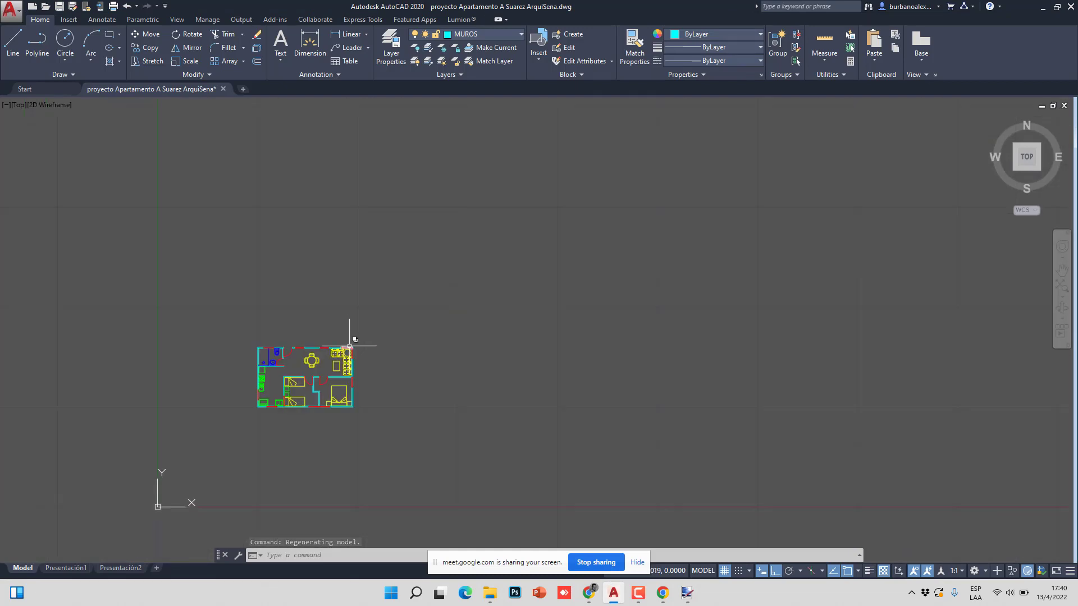
scroll(312, 354, "up", 3)
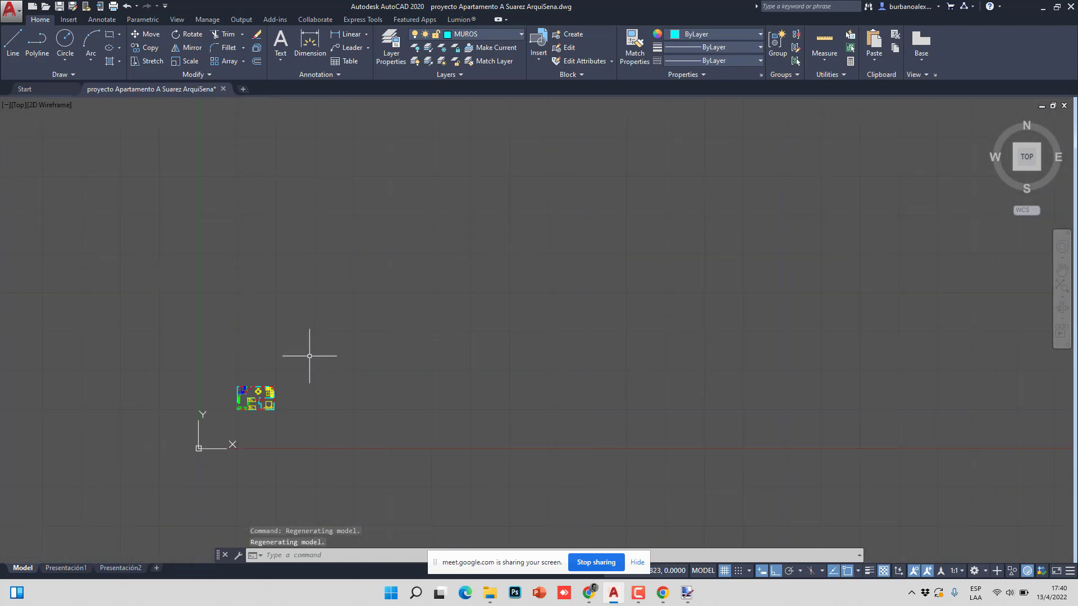
left_click(115, 41)
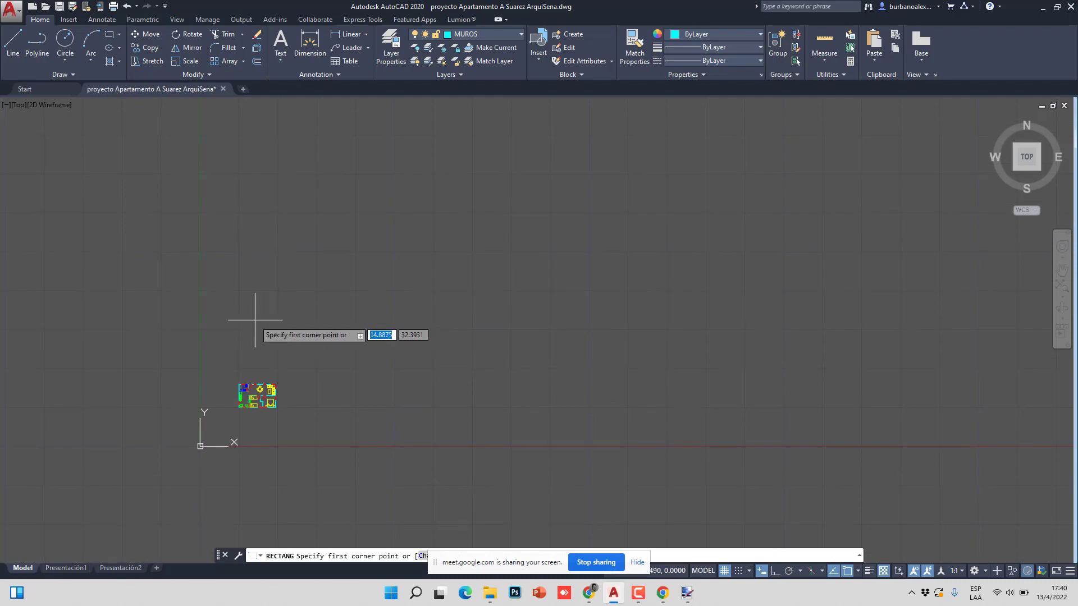
left_click(244, 322)
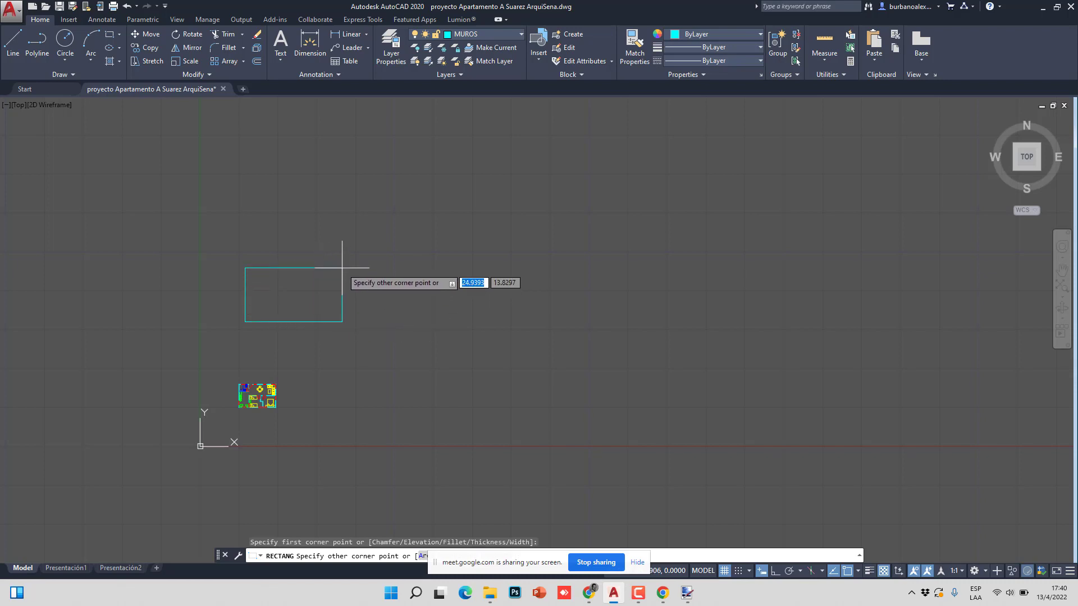
key("Escape")
key("Return")
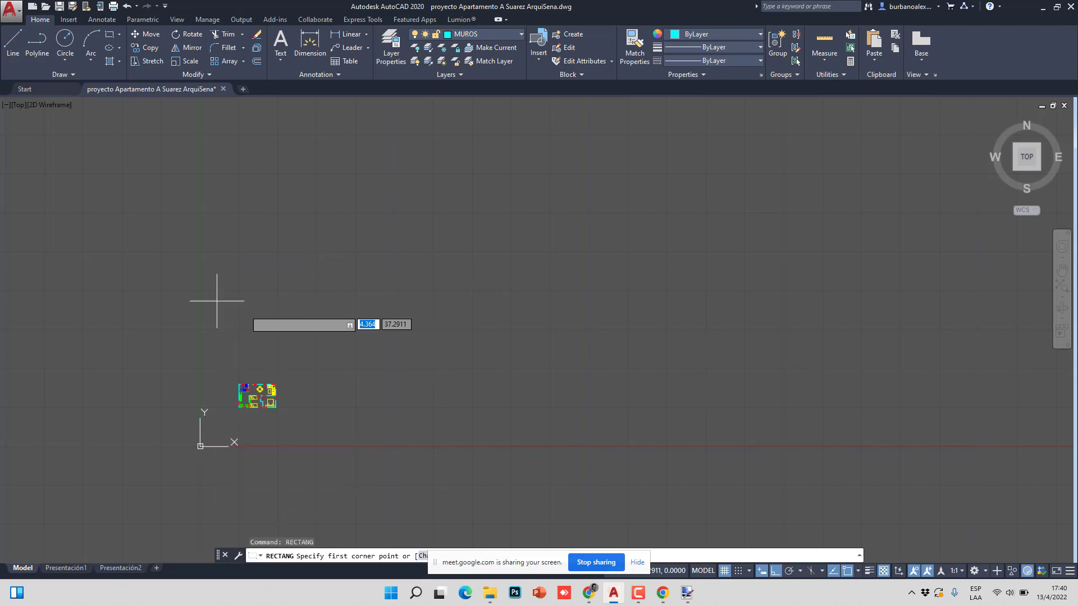
left_click(239, 343)
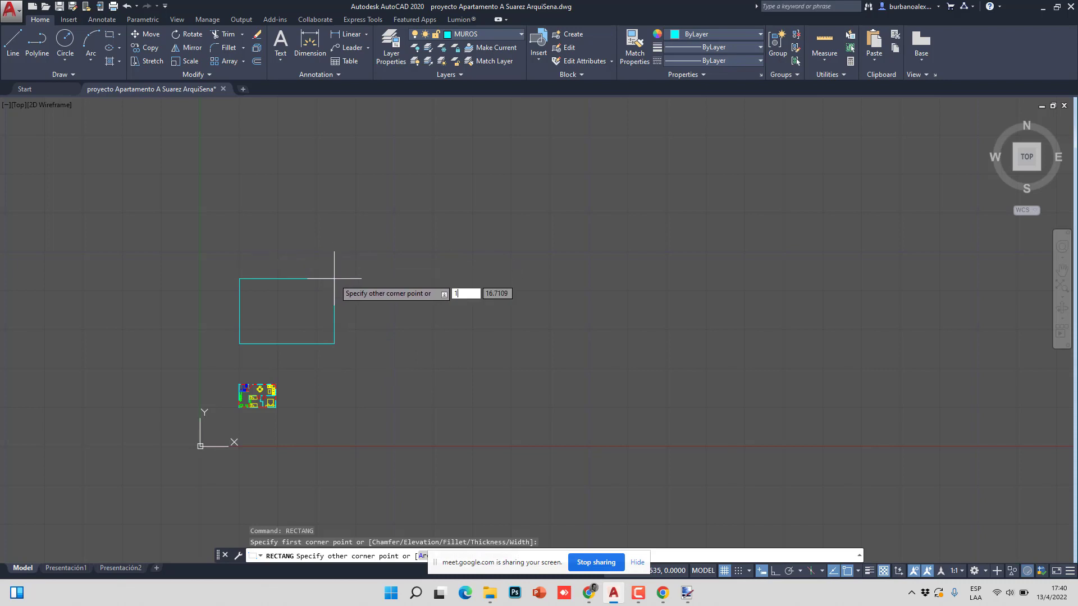
key("Tab")
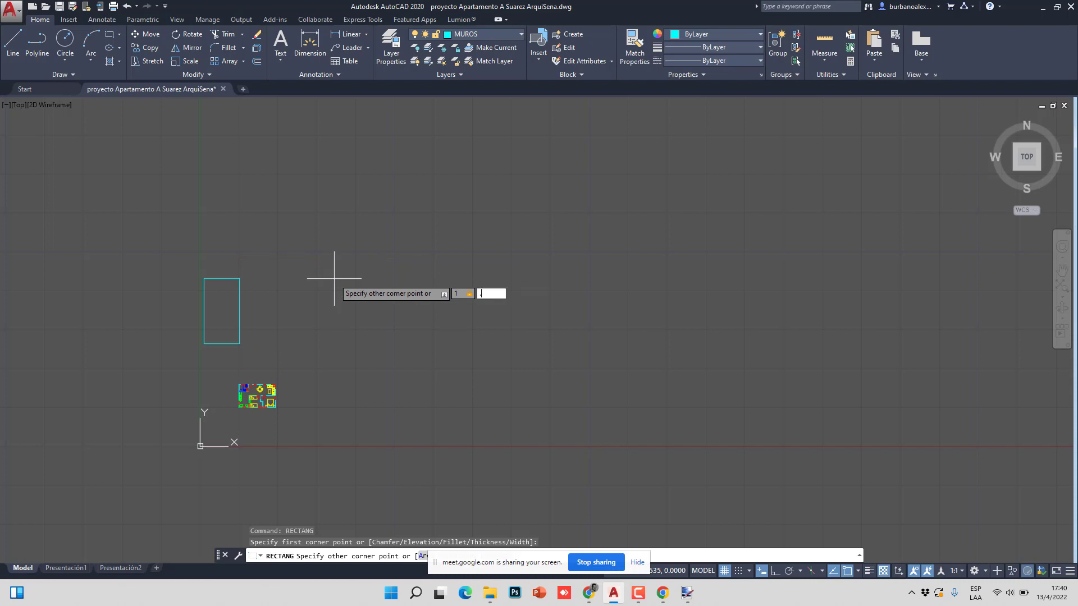
key("Return")
- Select the new rectangle to check its grips, then clear the selection
scroll(228, 340, "up", 15)
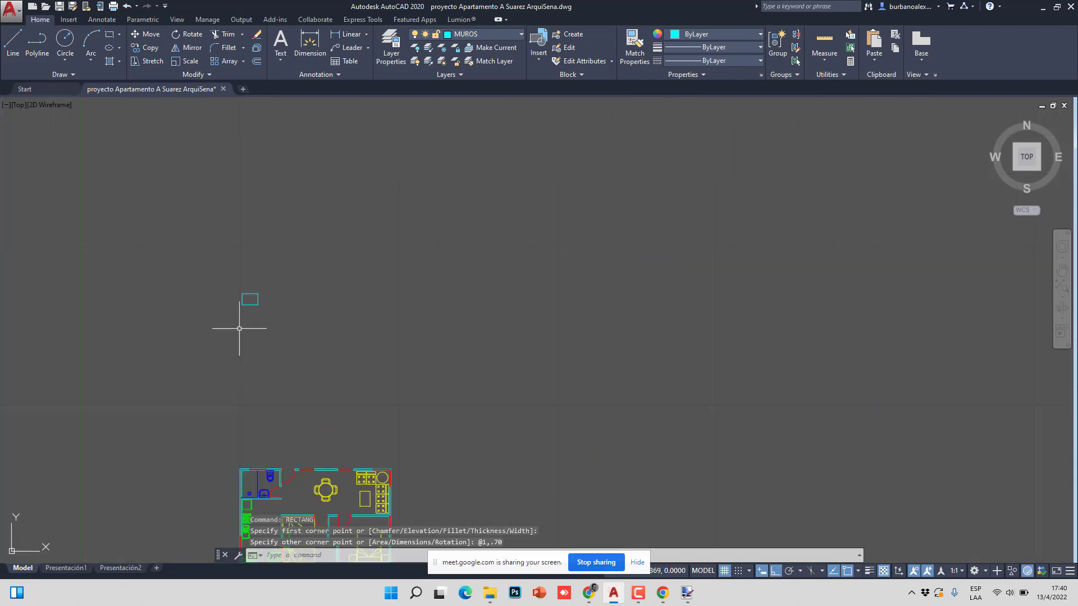
scroll(260, 228, "down", 4)
middle_click_drag(260, 228, 275, 351)
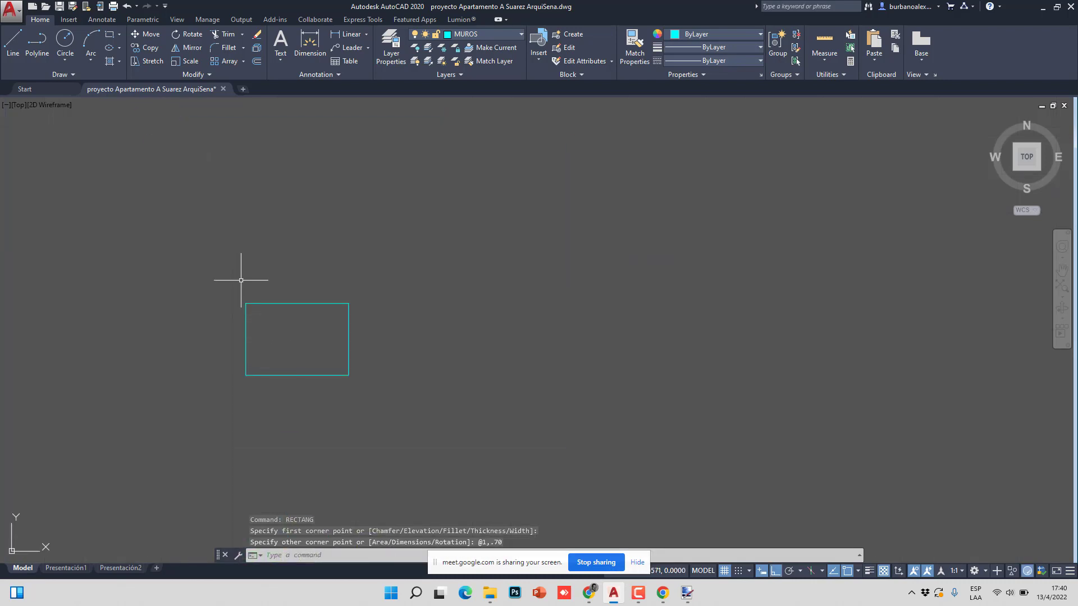
left_click(299, 385)
left_click(283, 369)
mouse_move(245, 375)
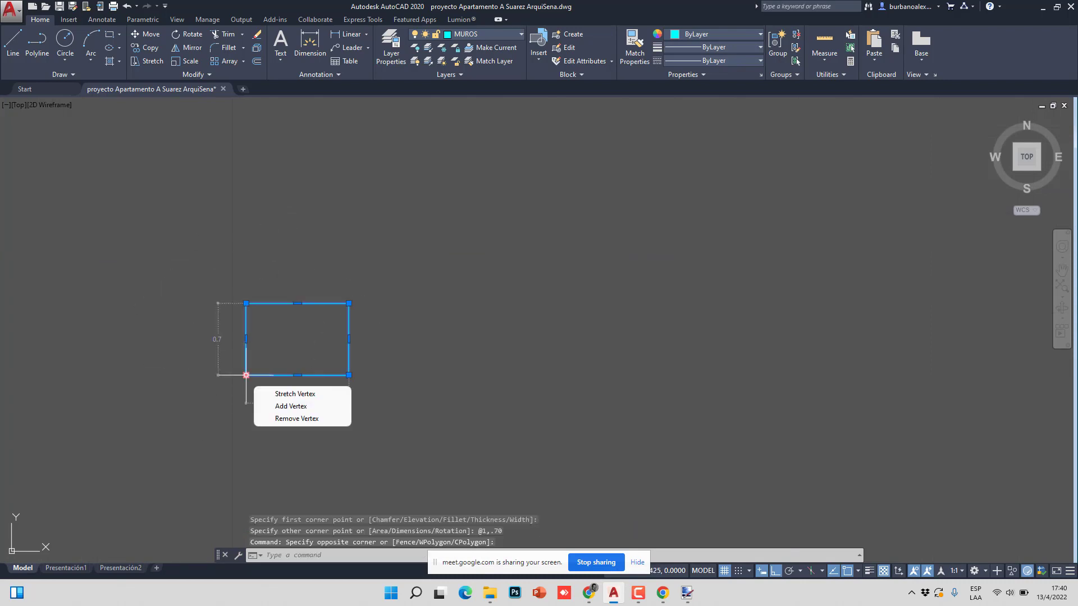
mouse_move(246, 303)
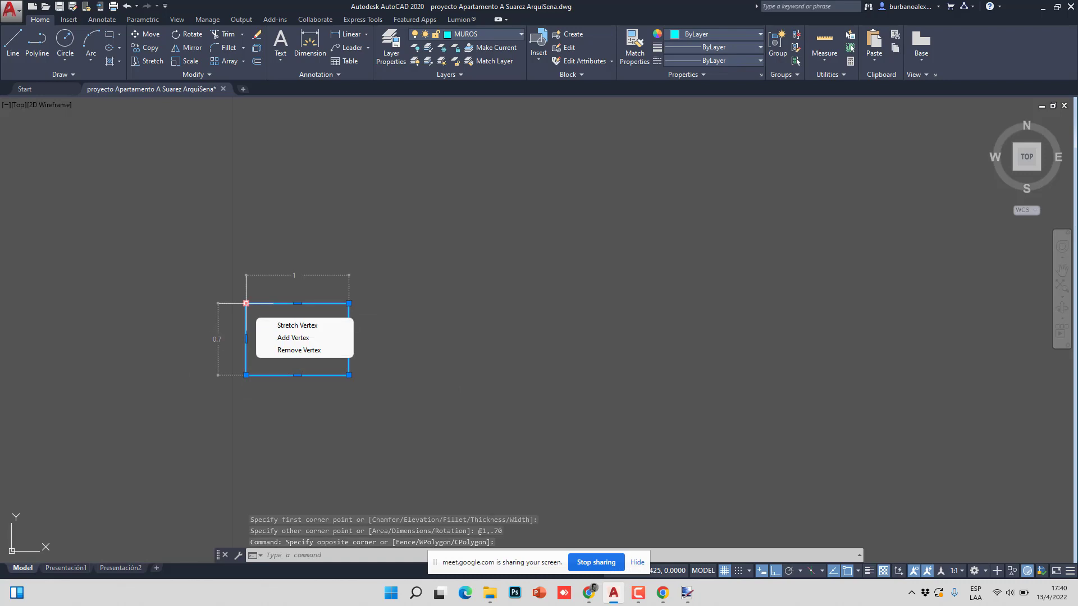
key("Escape")
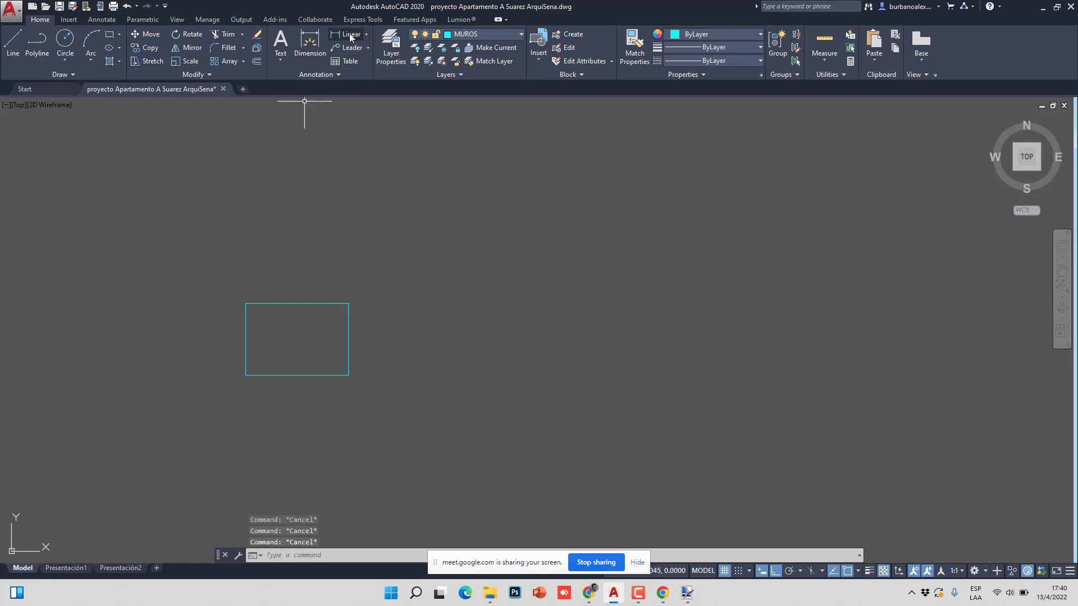
- Start a linear dimension across the rectangle's top edge, then cancel it
left_click(348, 34)
left_click(246, 304)
left_click(348, 304)
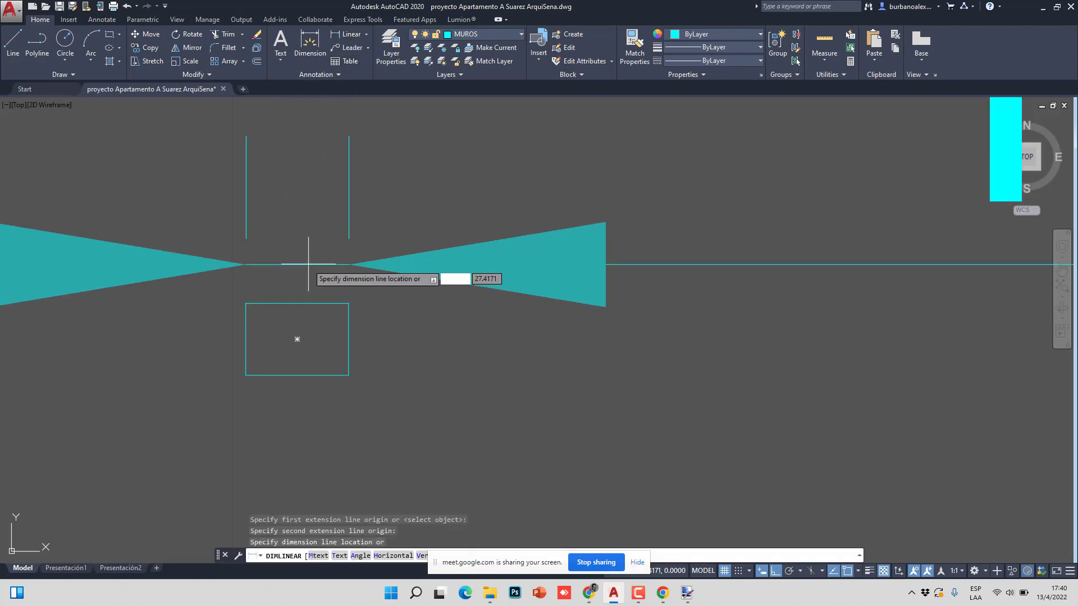
scroll(285, 277, "down", 6)
scroll(286, 277, "up", 5)
key("Escape")
scroll(325, 301, "down", 2)
key("Escape")
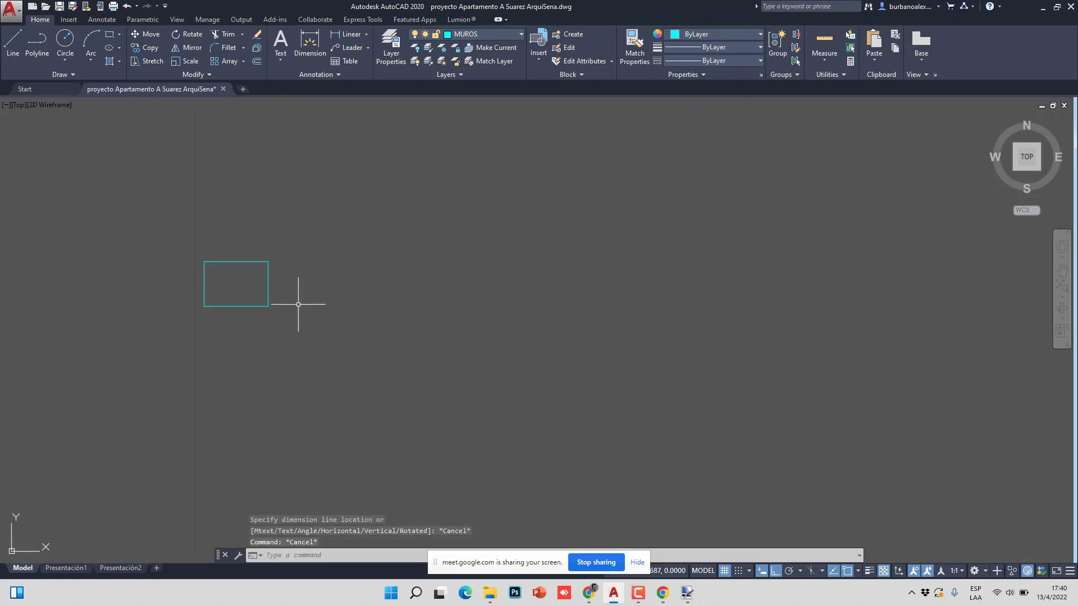
scroll(298, 301, "up", 2)
- Draw a second rectangle 0.70 wide by 0.5 tall
left_click(109, 34)
left_click(296, 228)
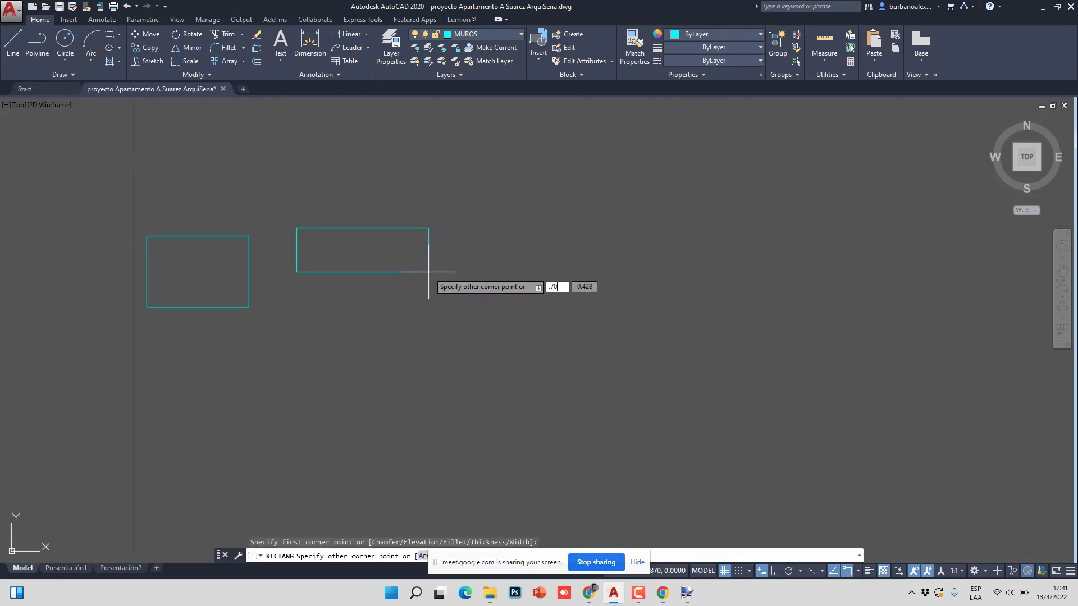
key("Tab")
type(".5")
key("Return")
- Move the 0.70 × 0.5 rectangle lower in the drawing
left_click(436, 304)
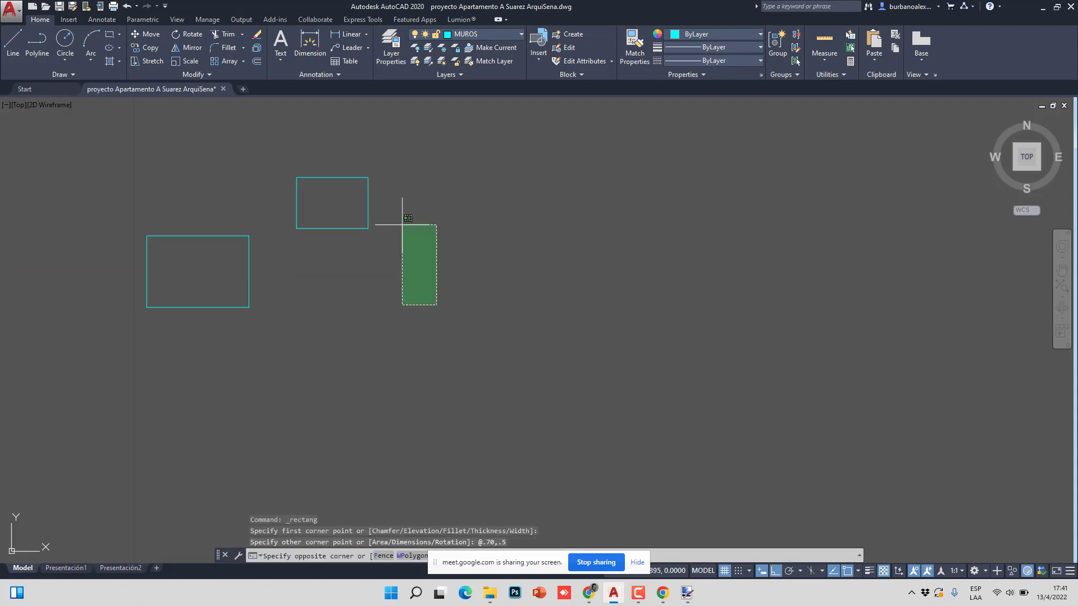
left_click(357, 160)
type("M")
key("Return")
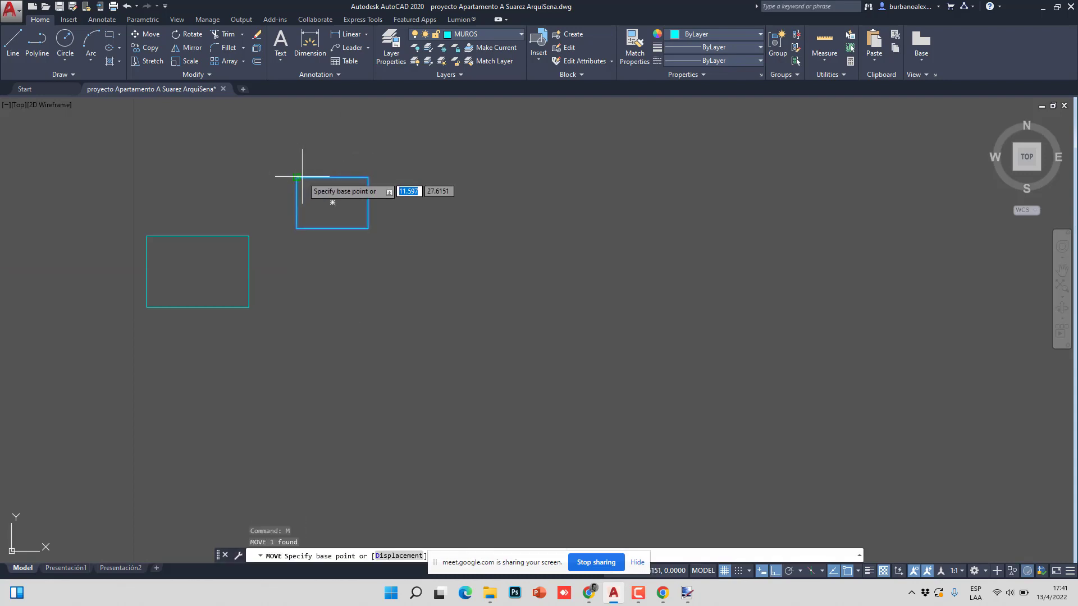
left_click(296, 177)
left_click(297, 228)
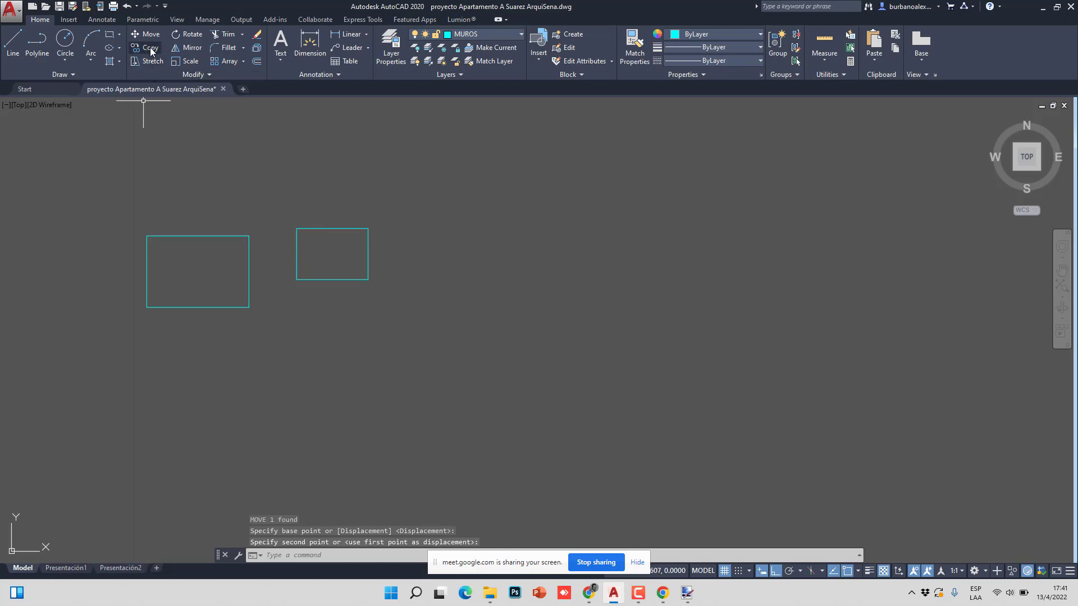
- Rotate the small rectangle 90° upright about its top-left corner
left_click(189, 34)
left_click(385, 197)
left_click(313, 235)
key("Return")
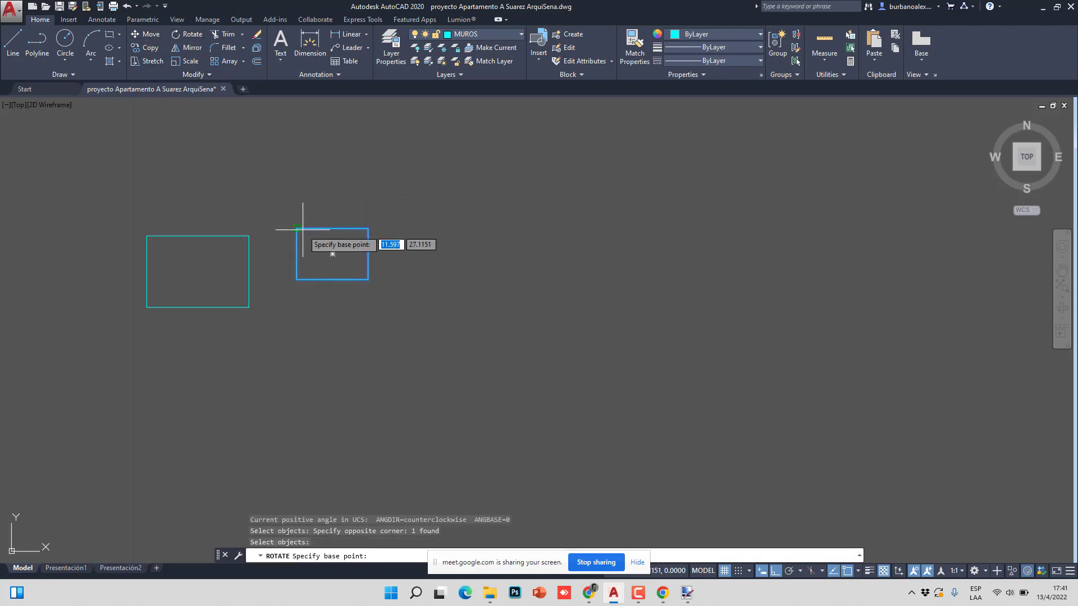
left_click(297, 228)
left_click(318, 315)
- Move the rotated rectangle against the larger 1 × 0.70 rectangle
left_click(318, 315)
left_click(282, 261)
type("m")
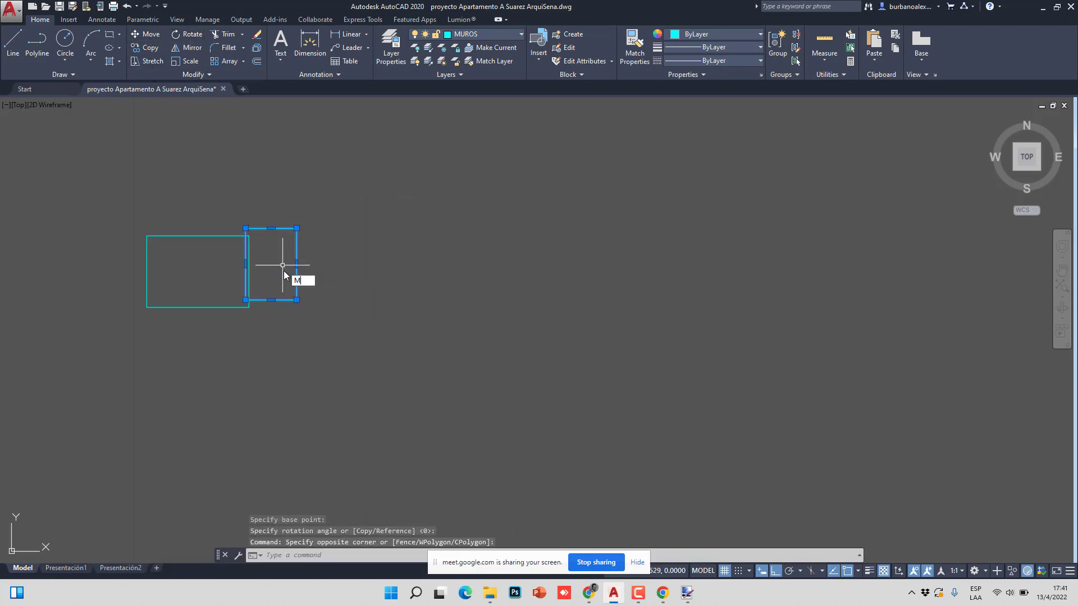
key("Return")
left_click(296, 300)
left_click(248, 307)
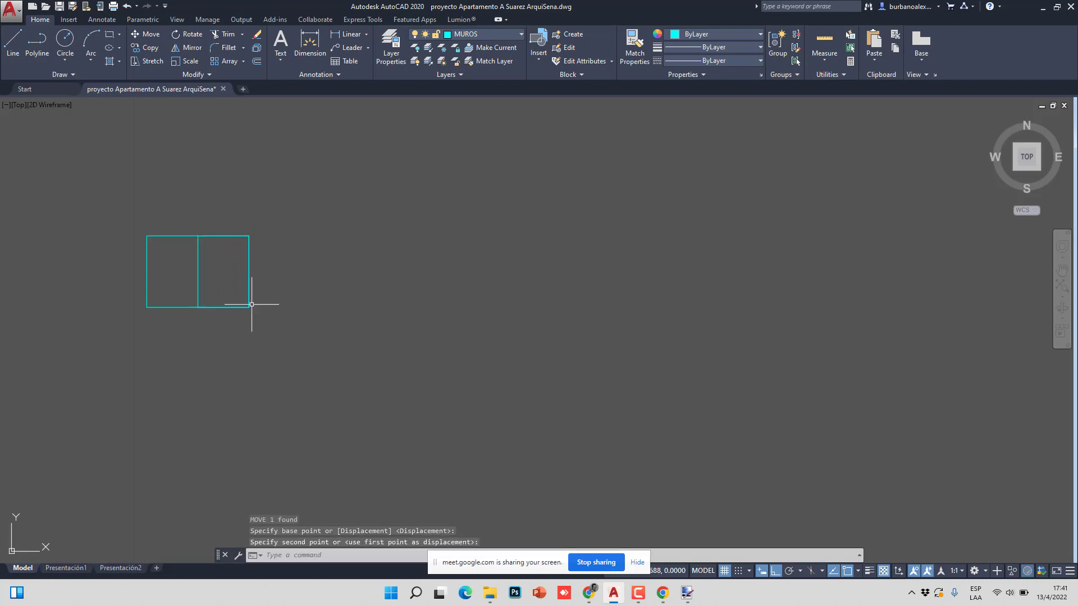
- Shift the small rectangle apart to the right of the larger one
left_click(224, 285)
left_click(186, 287)
left_click(145, 34)
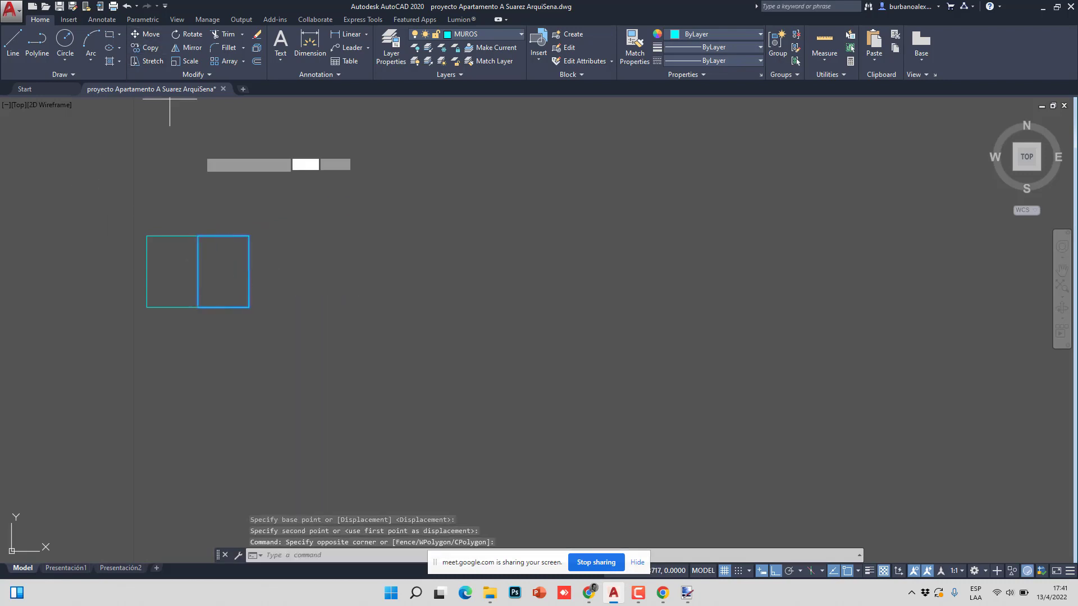
left_click(230, 184)
left_click(348, 187)
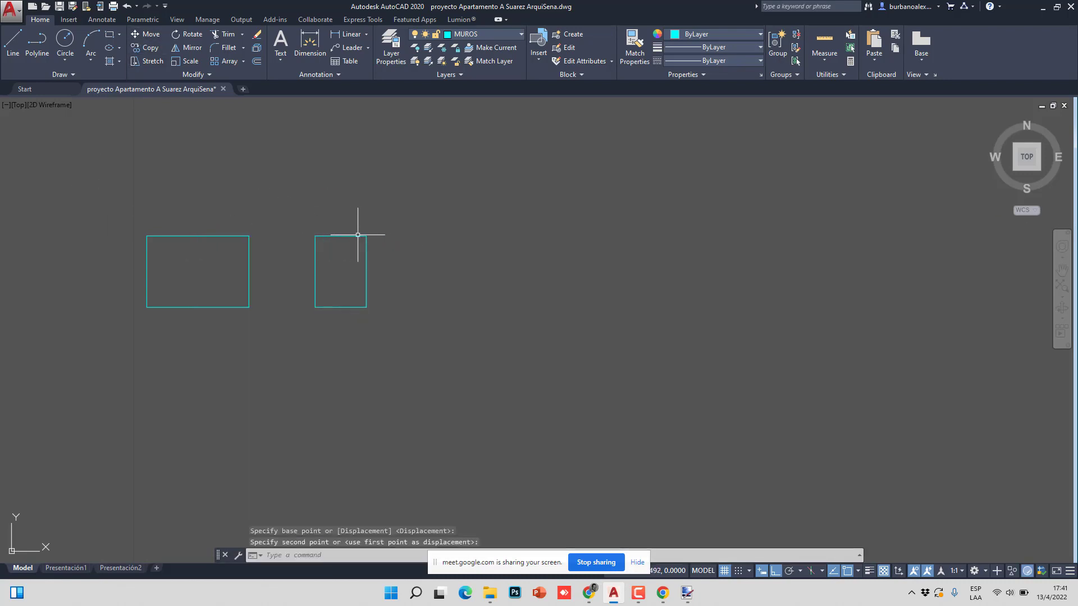
middle_click_drag(355, 280, 348, 288)
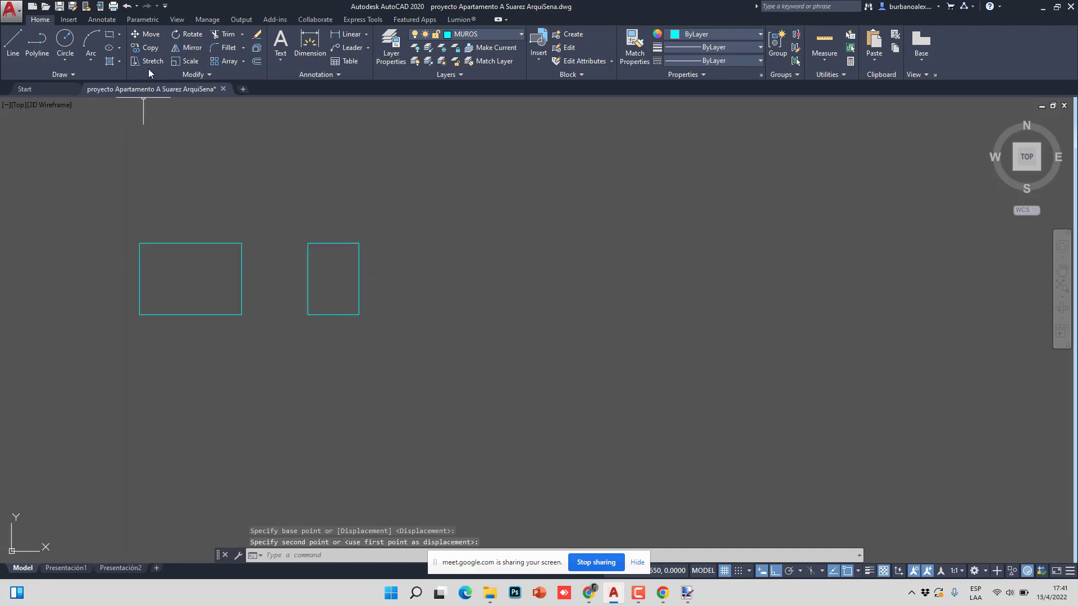
left_click(145, 47)
- Copy the upright rectangle to a spot further right in the row
left_click(358, 282)
key("Return")
left_click(307, 314)
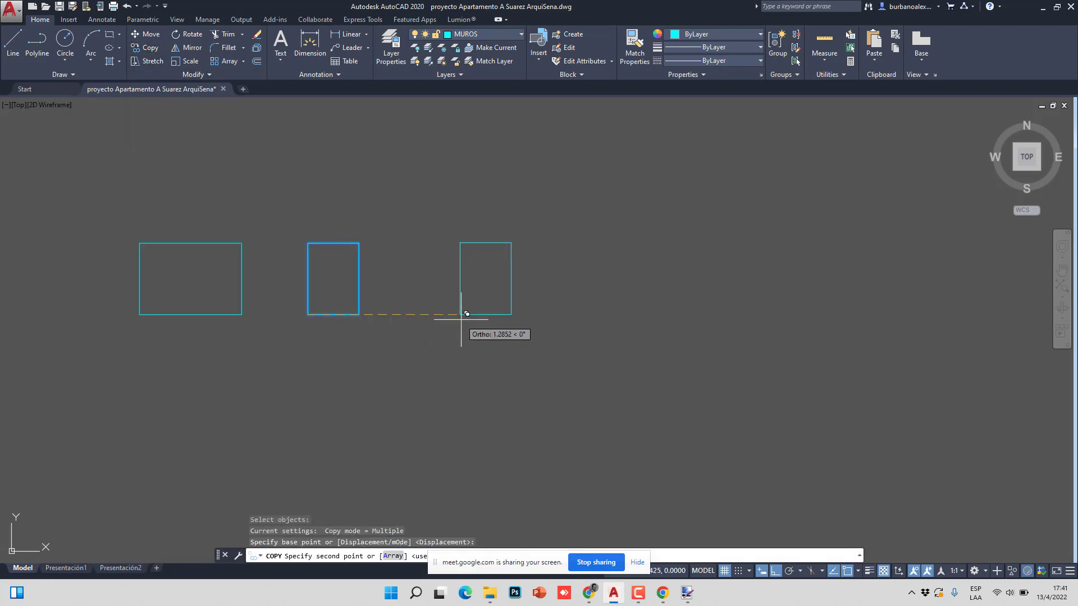
left_click(451, 315)
key("Escape")
key("Escape")
- Shorten the new copy by dragging its bottom edge grip upward
left_click(498, 294)
left_click(473, 318)
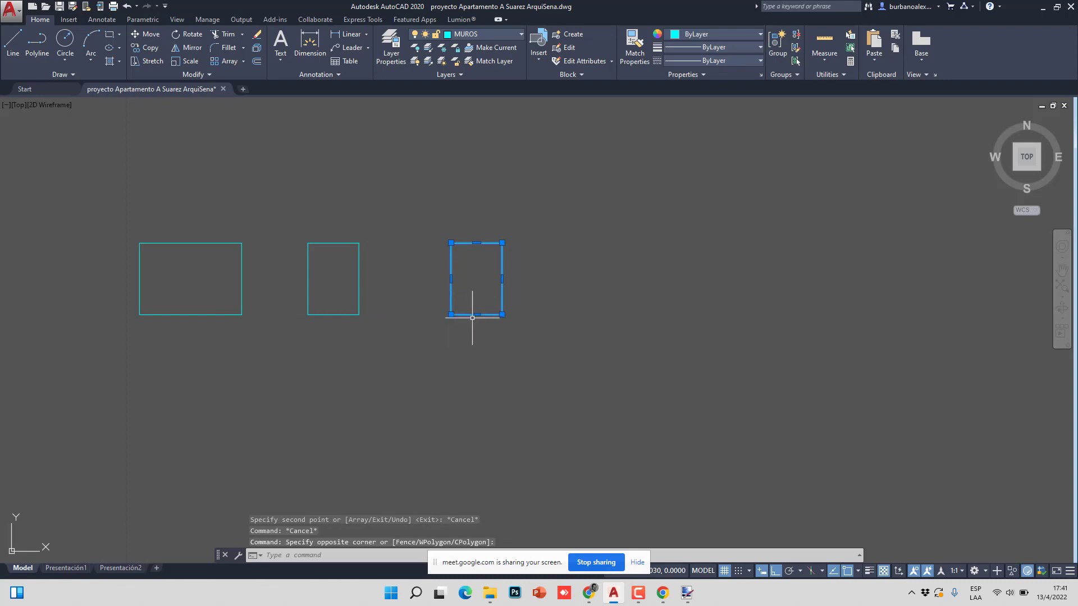
left_click(475, 315)
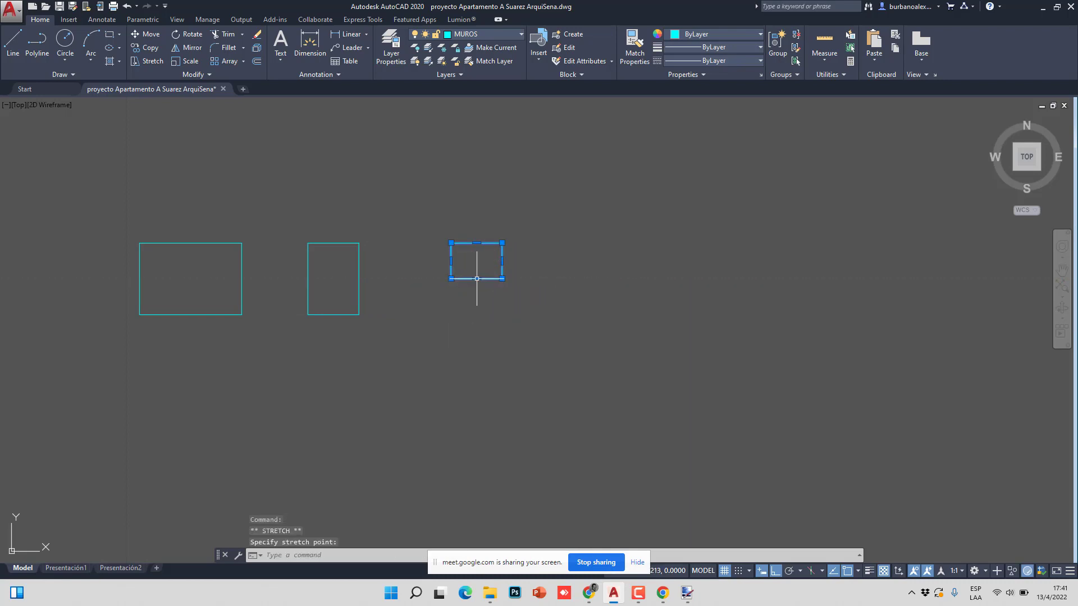
left_click(477, 279)
key("Escape")
key("Escape")
scroll(505, 277, "up", 3)
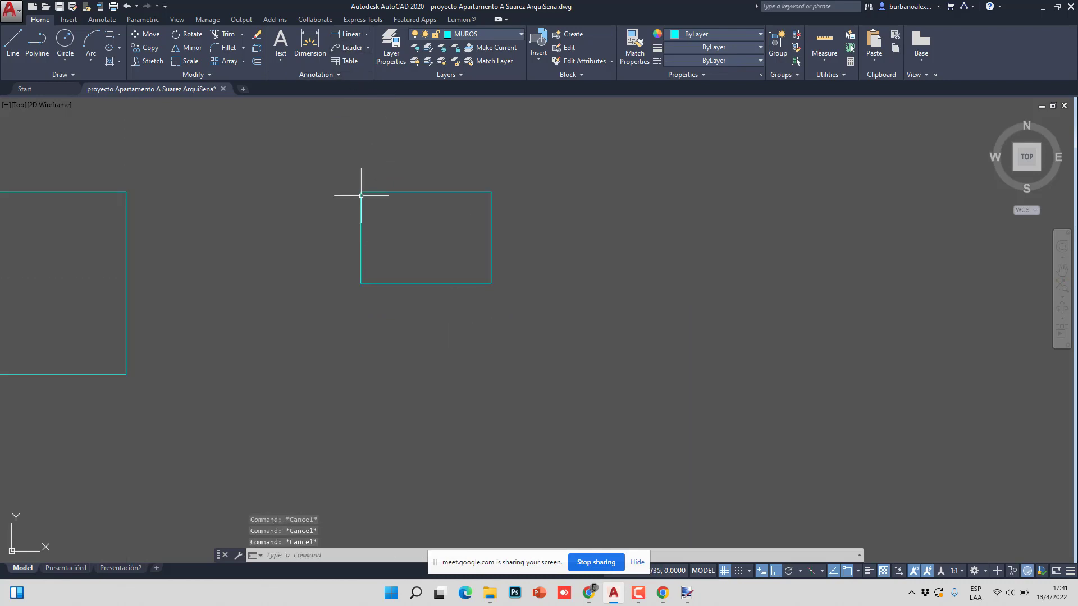
scroll(447, 201, "down", 4)
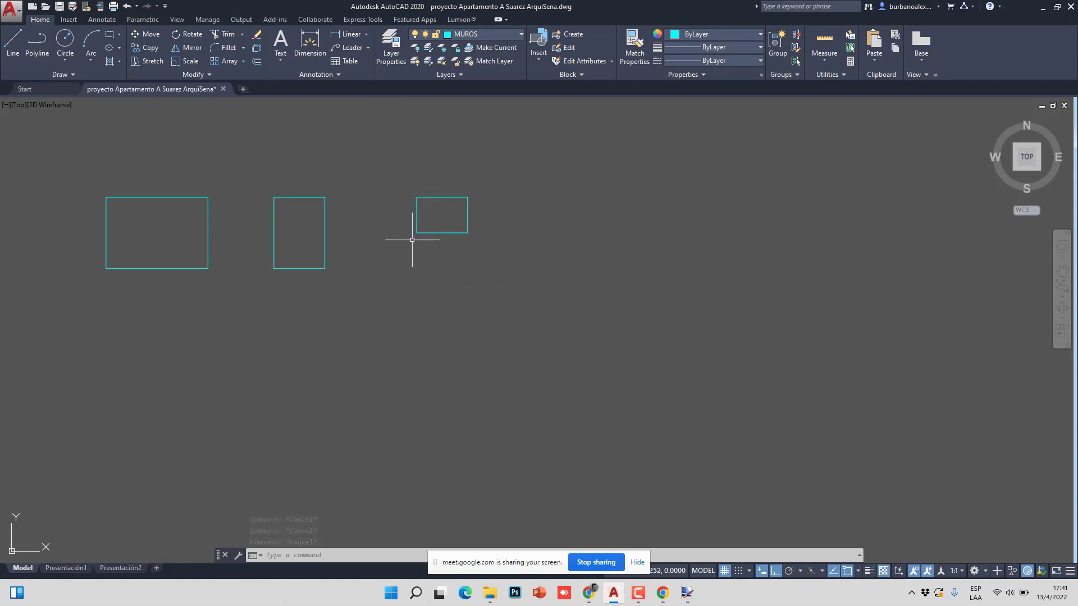
- Move the small rectangle slightly to the left with MOVE (M)
left_click(436, 239)
left_click(404, 202)
type("M")
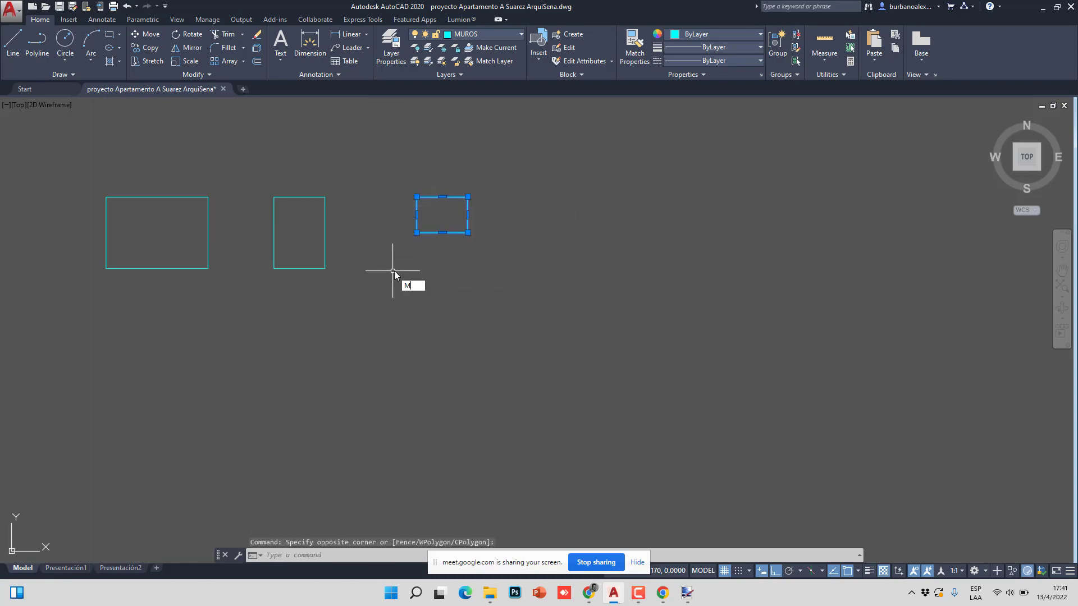
key("Return")
left_click(483, 264)
left_click(453, 264)
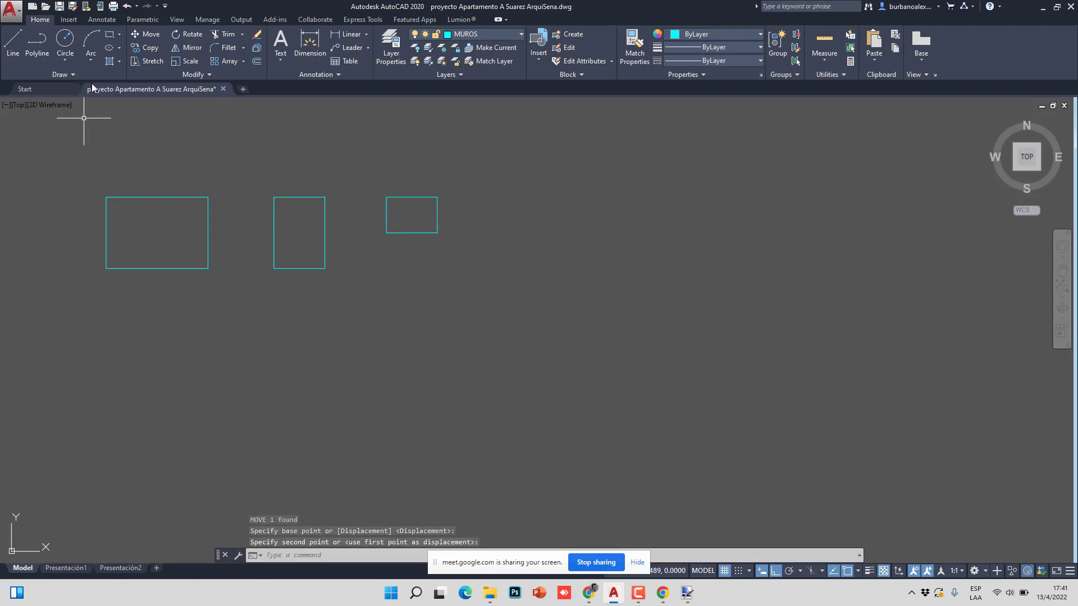
- Copy the small rectangle from its corner to a position on the right
left_click(154, 52)
left_click(494, 185)
left_click(393, 243)
key("Return")
left_click(386, 232)
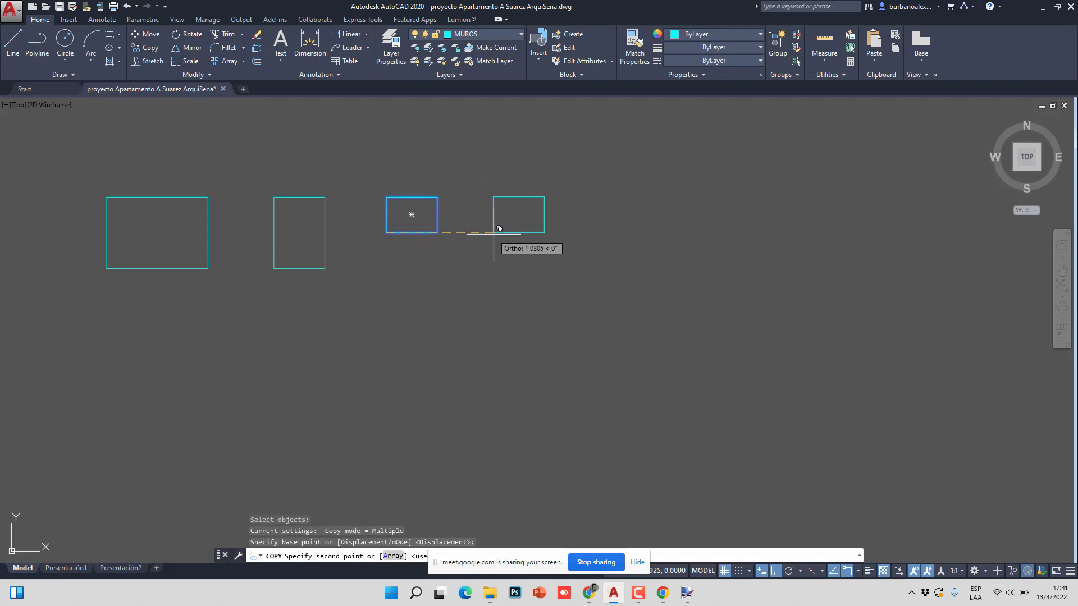
left_click(494, 232)
key("Escape")
- Narrow the new copy by dragging its left edge grip to the right
scroll(498, 227, "up", 3)
left_click(498, 227)
scroll(406, 205, "down", 4)
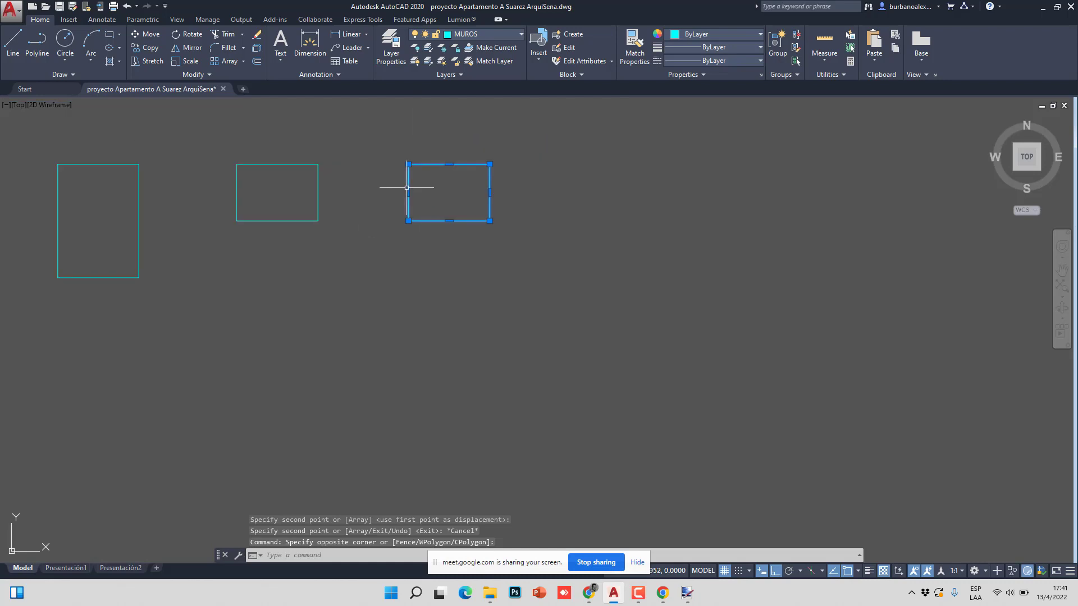
left_click(408, 192)
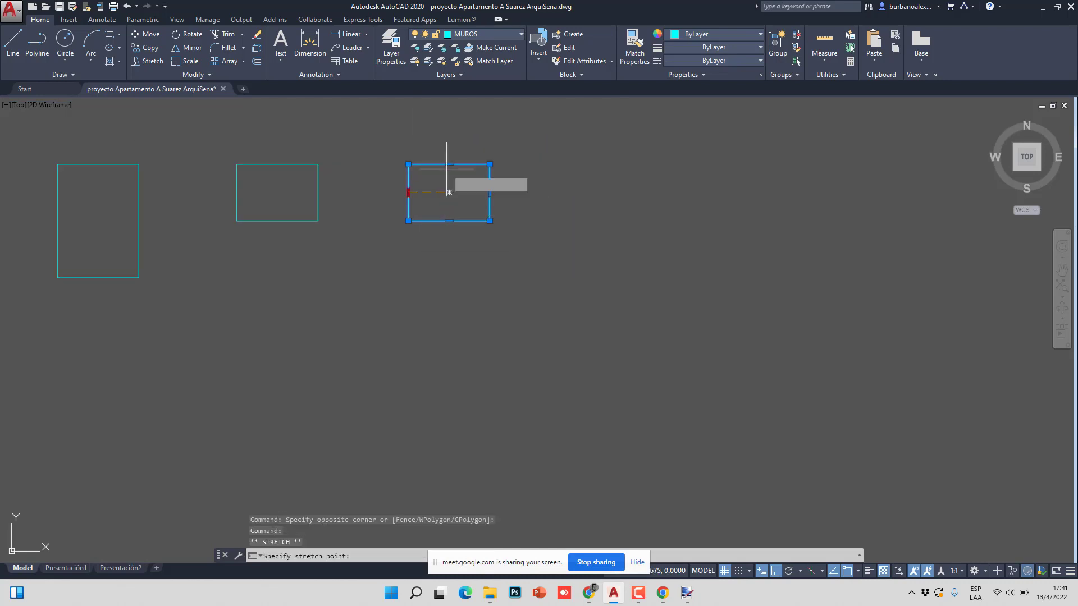
left_click(450, 205)
key("Escape")
key("Escape")
key("Escape")
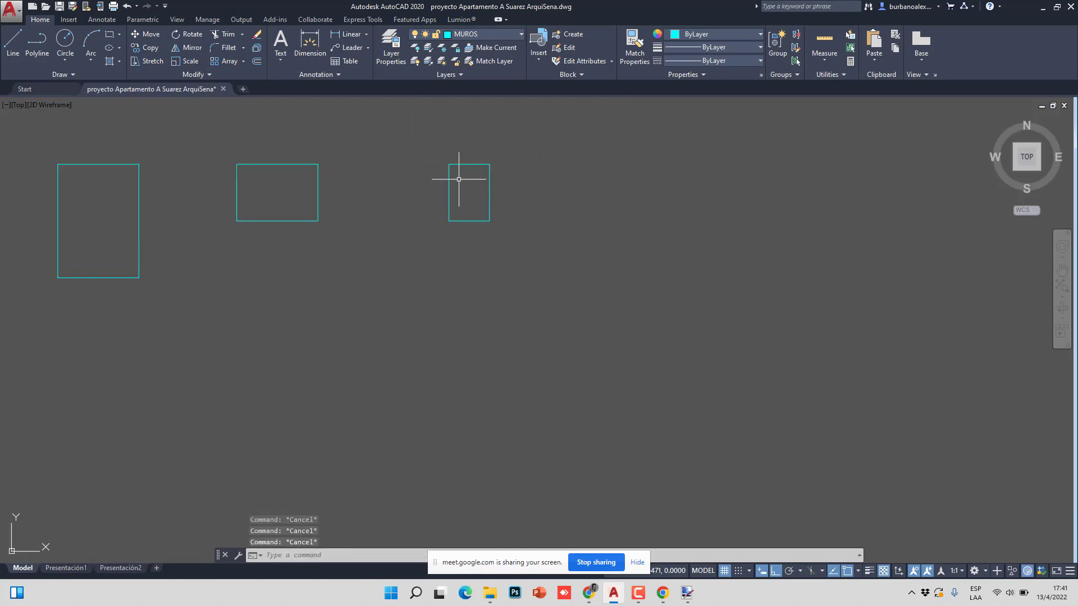
middle_click_drag(457, 174, 469, 193)
scroll(469, 192, "up", 2)
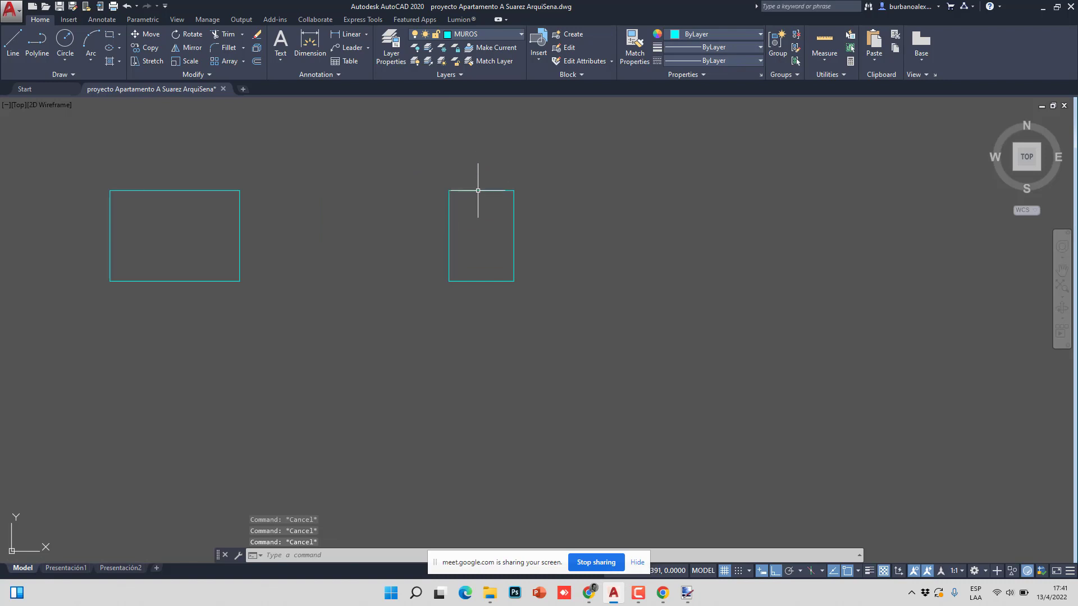
scroll(341, 253, "down", 1)
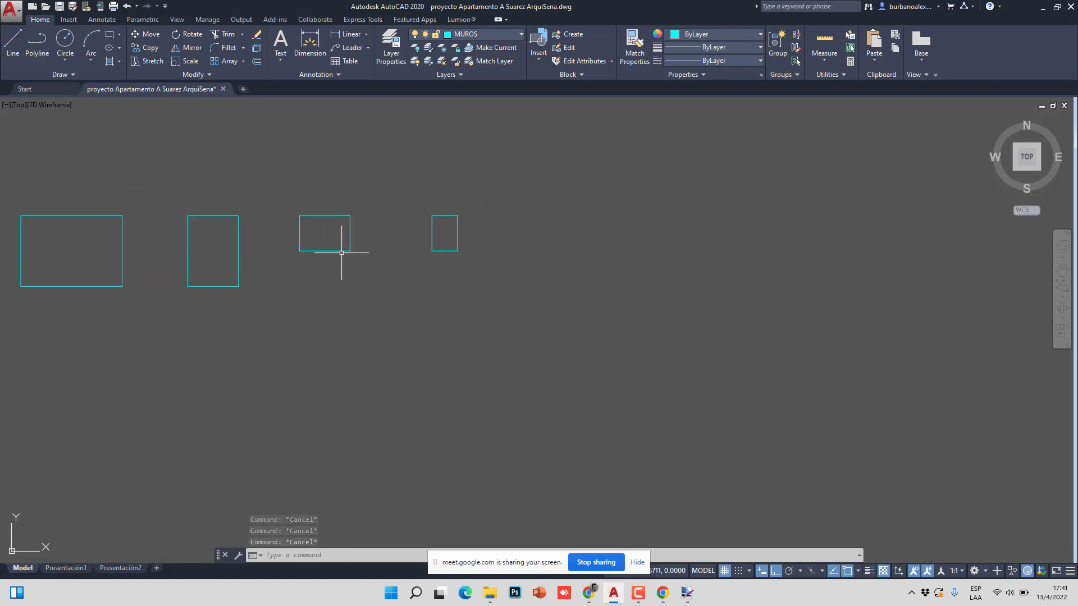
- Move the narrow right-hand rectangle slightly to the left
middle_click_drag(341, 253, 378, 255)
left_click(474, 218)
type("m")
key("Return")
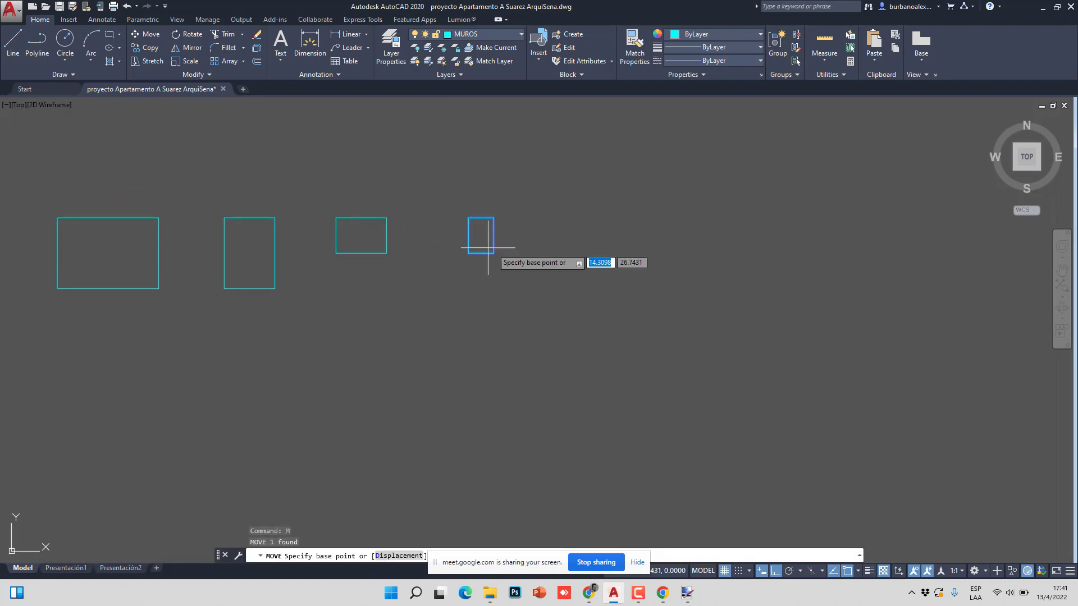
left_click(524, 251)
left_click(491, 251)
middle_click_drag(281, 267, 410, 308)
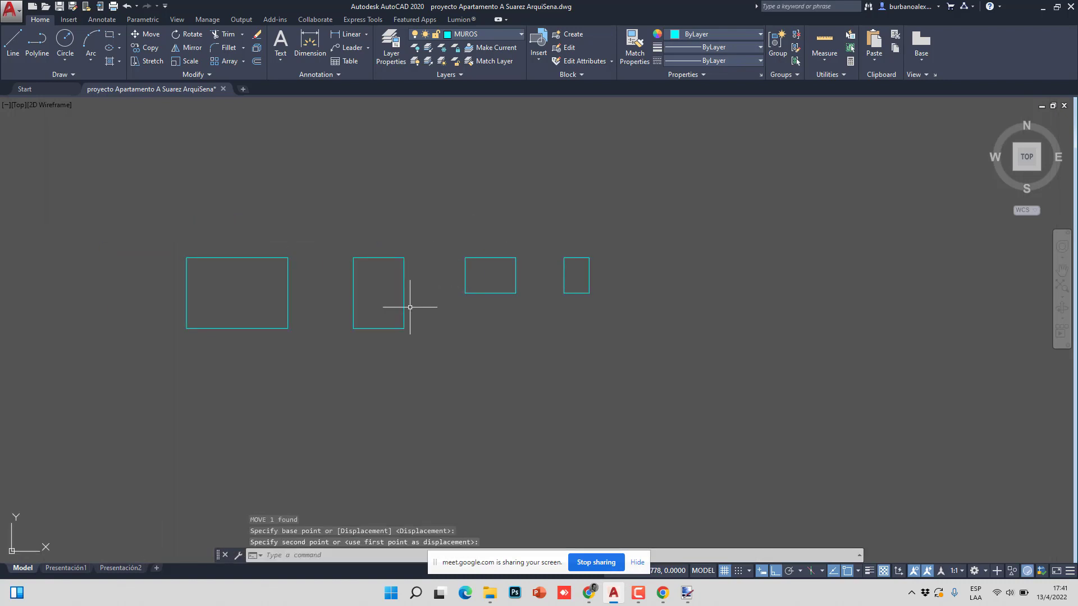
middle_click_drag(412, 251, 259, 253)
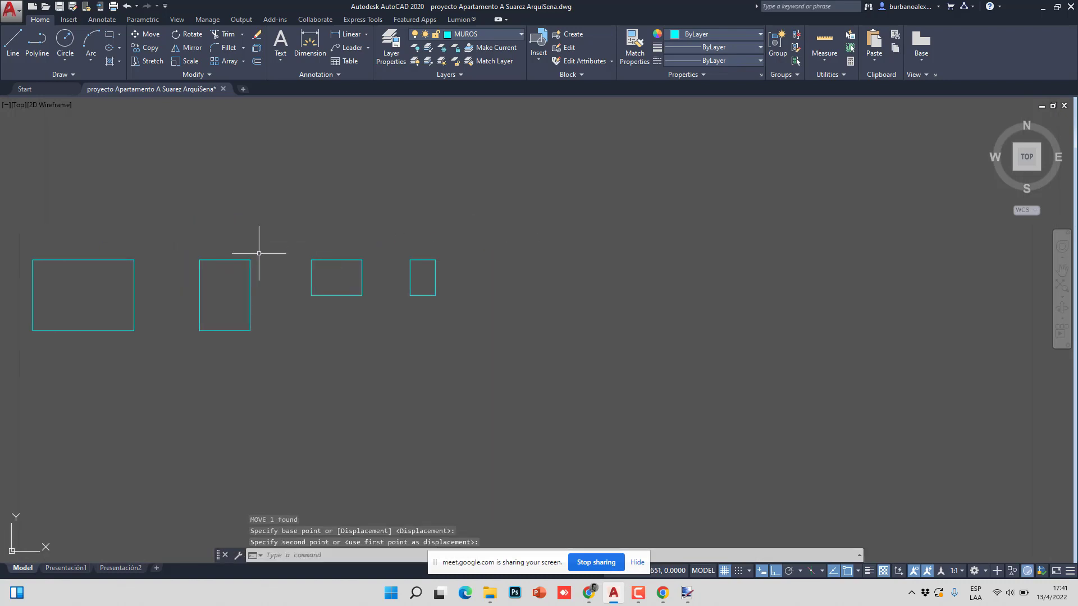
- Draw a new .215 × .330 rectangle at the right end of the row
left_click(109, 34)
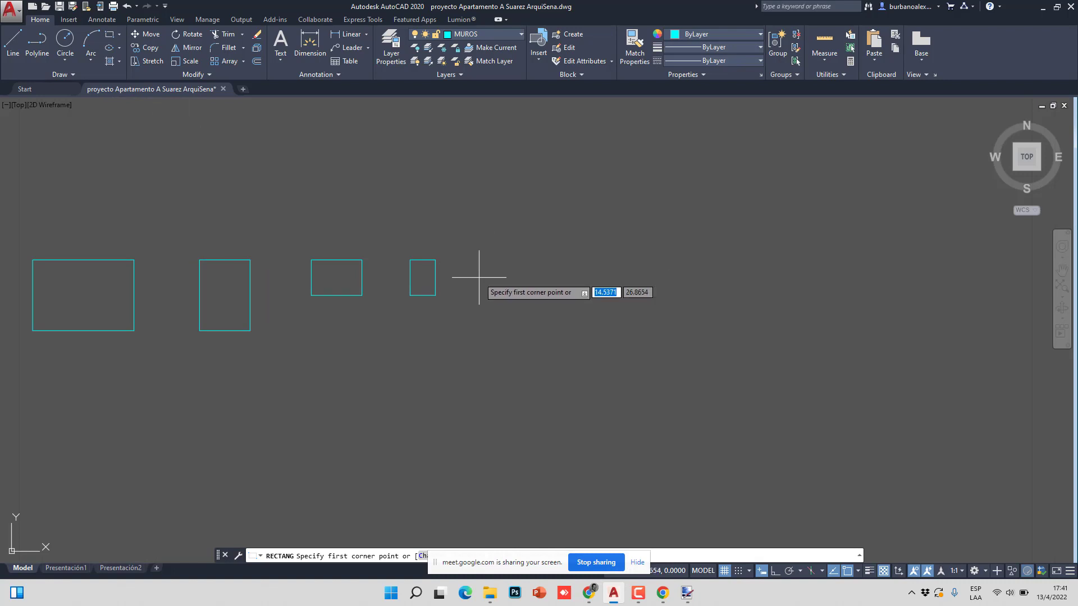
scroll(454, 310, "up", 2)
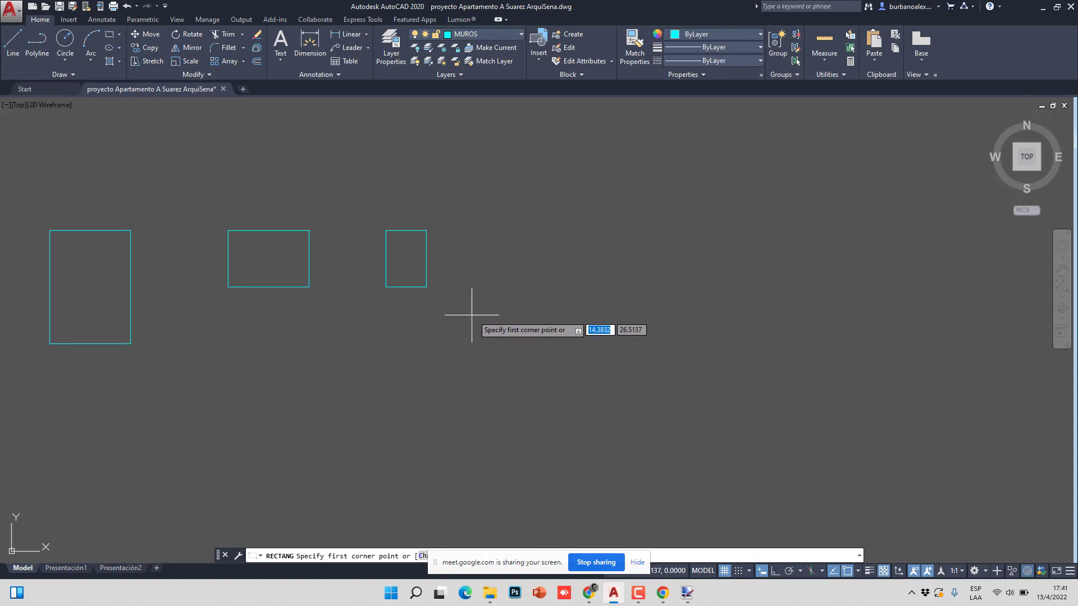
left_click(471, 323)
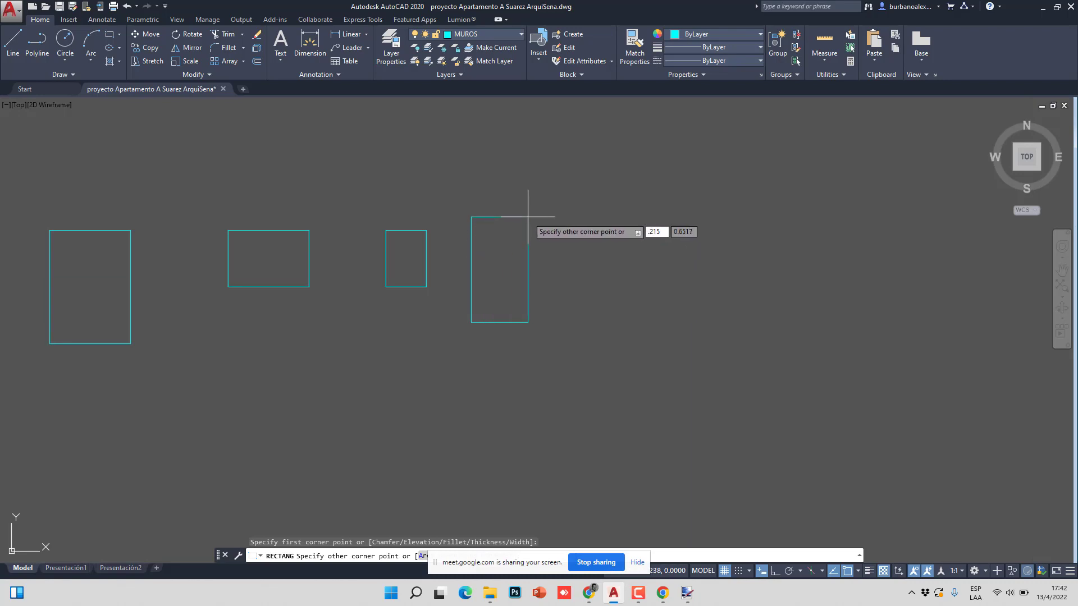
key("Tab")
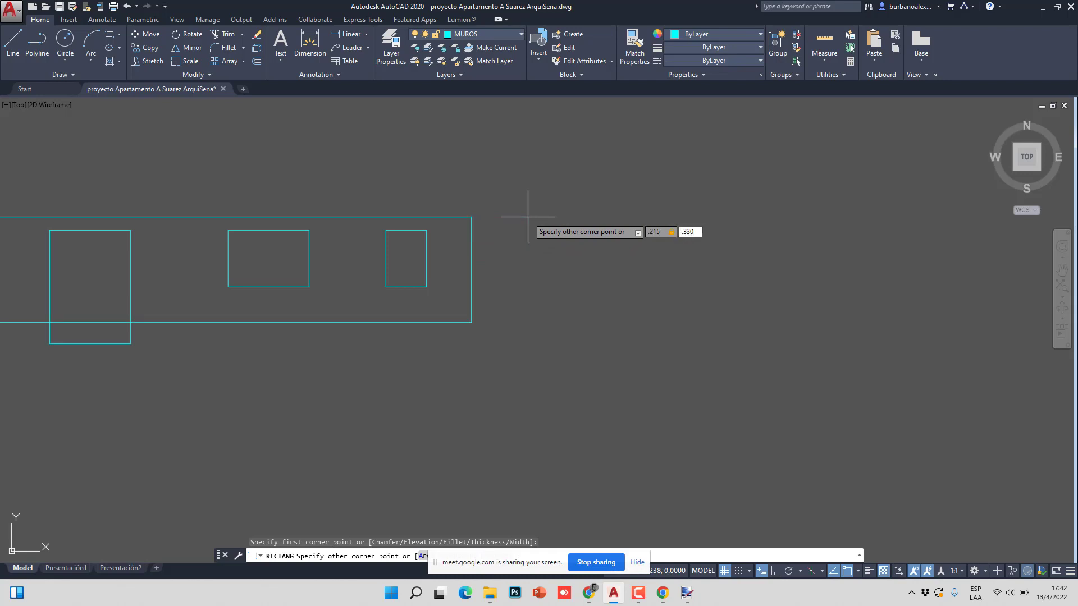
type(".330")
key("Return")
- Move the new .215 × .330 rectangle higher up
left_click(535, 323)
left_click(458, 279)
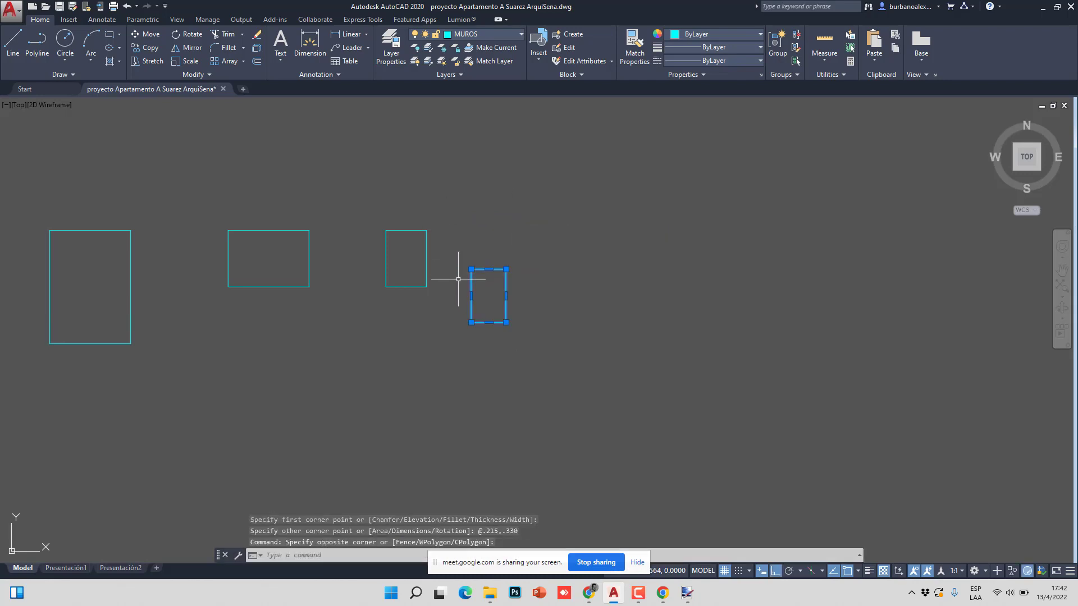
key("Return")
left_click(469, 275)
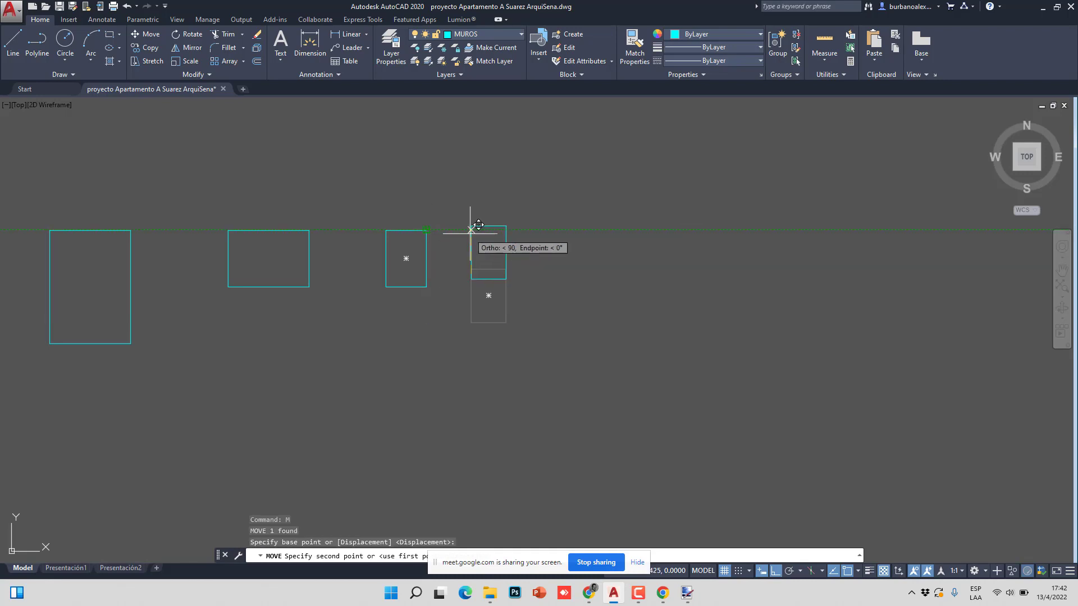
left_click(475, 232)
- Move the rectangle again from its corner so its top lines up with the others
right_click(479, 241)
left_click(505, 247)
left_click(505, 204)
left_click(481, 234)
key("Return")
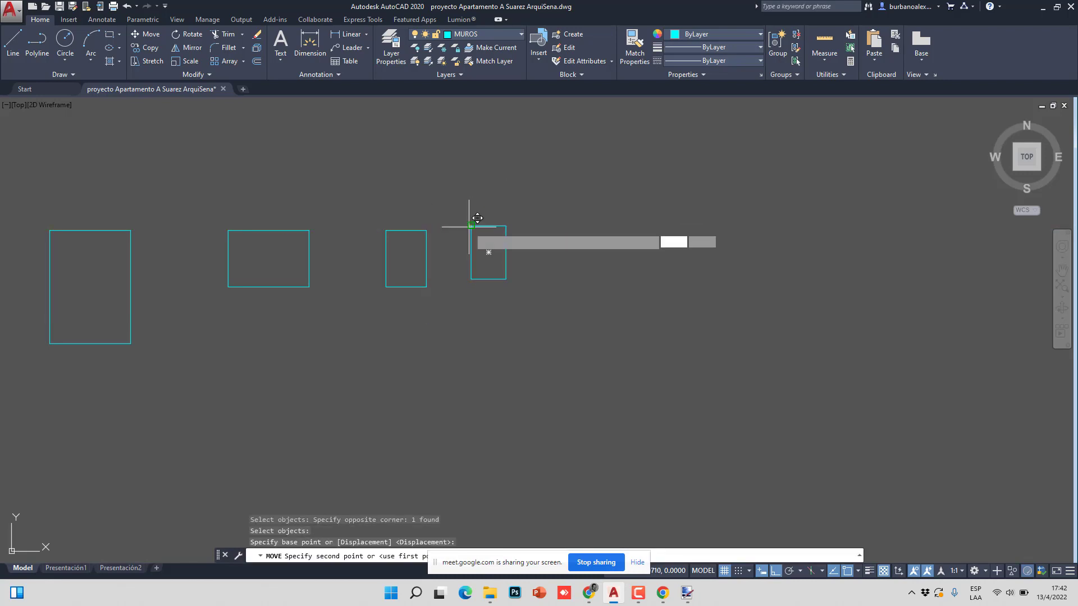
left_click(470, 225)
left_click(472, 230)
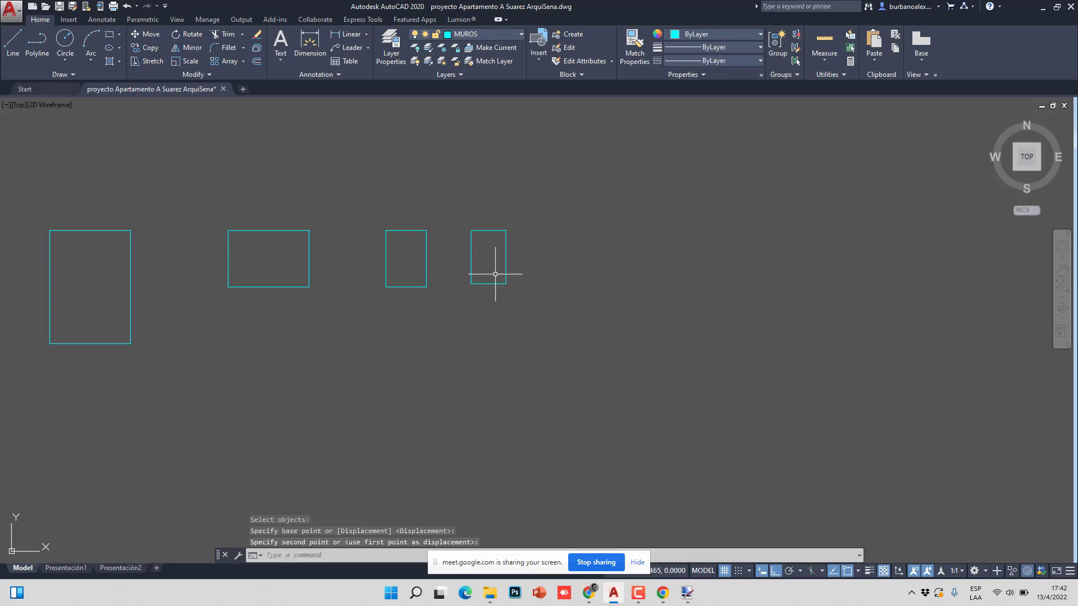
scroll(476, 219, "up", 3)
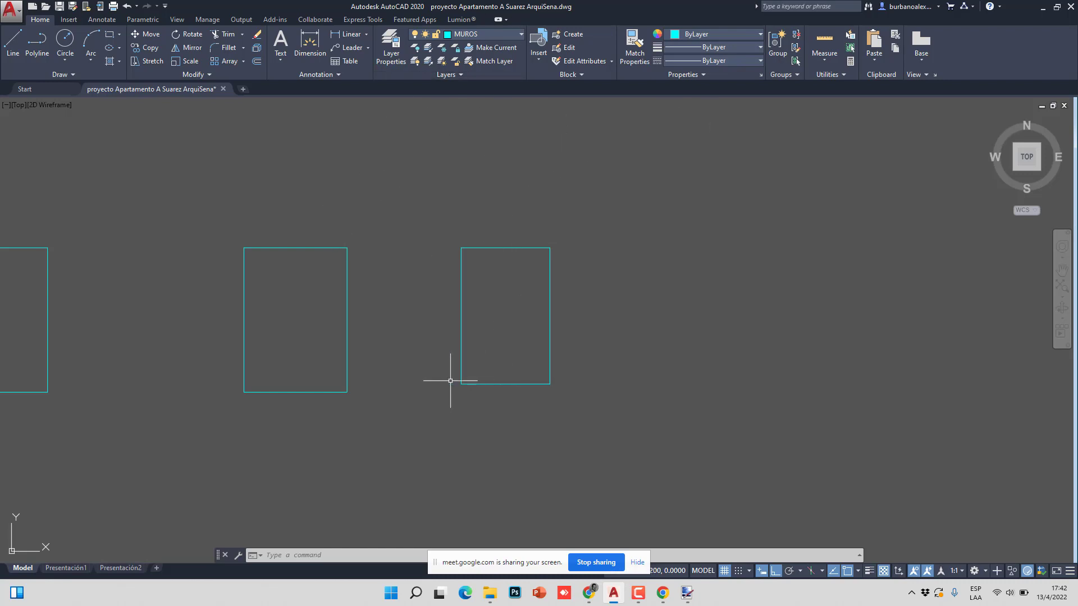
left_click(441, 433)
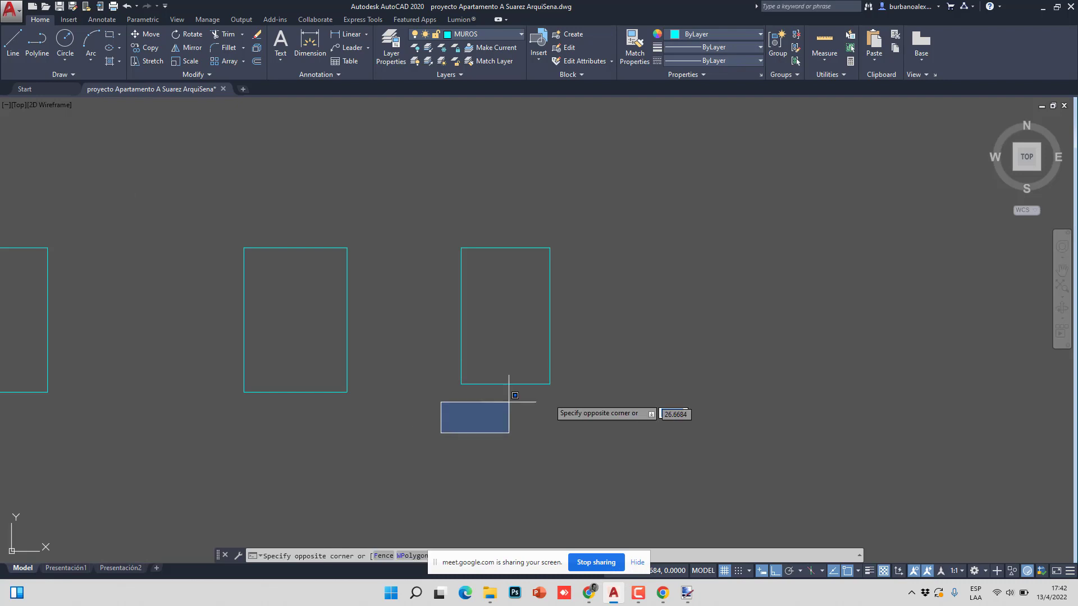
left_click(622, 373)
left_click(378, 412)
left_click(621, 356)
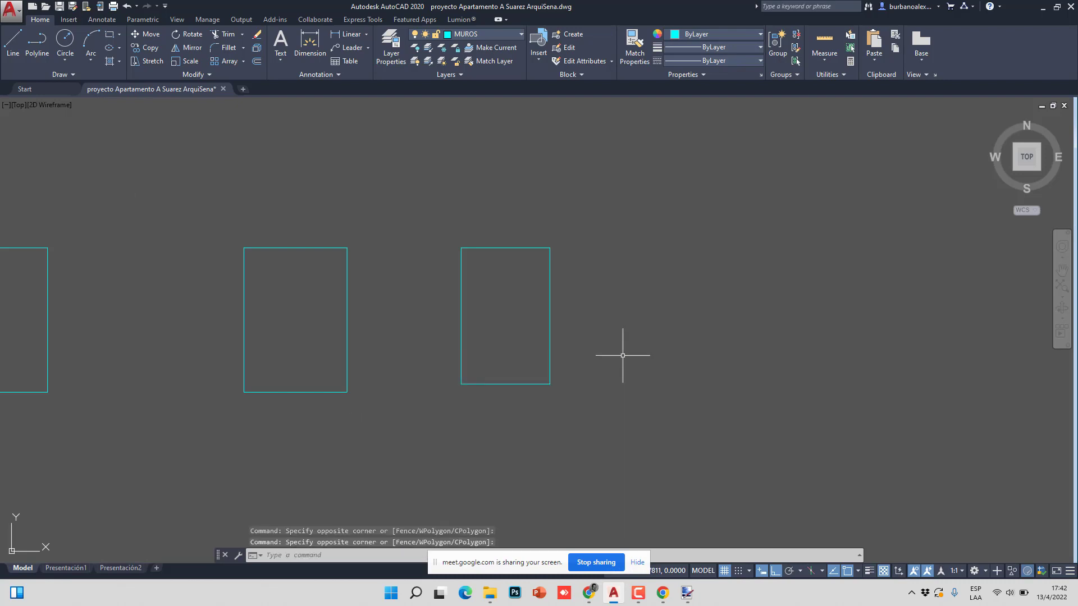
left_click(441, 405)
left_click(615, 358)
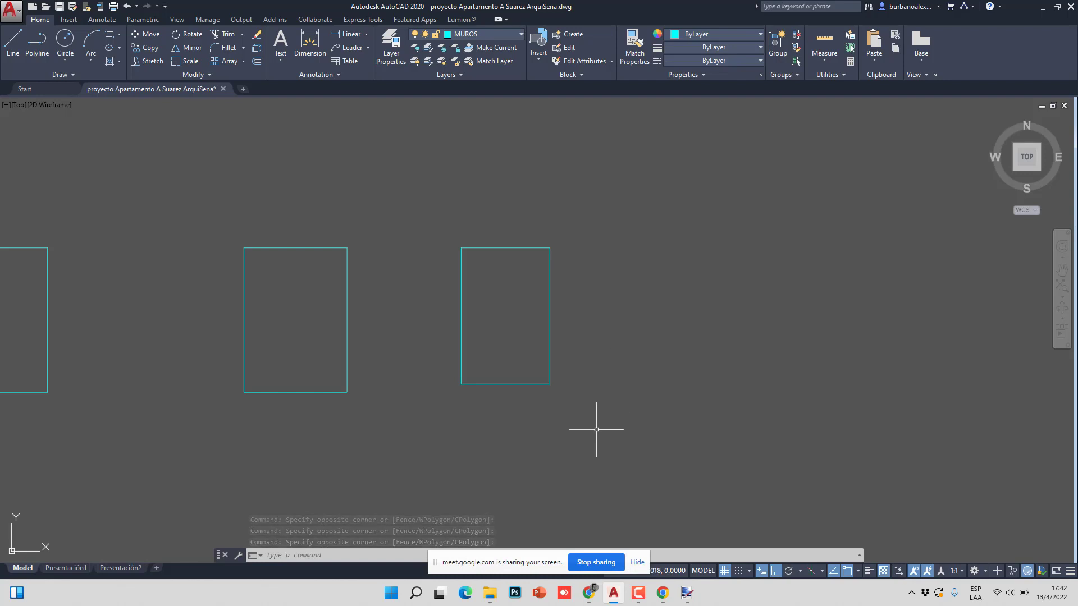
left_click(474, 409)
left_click(460, 382)
mouse_move(461, 384)
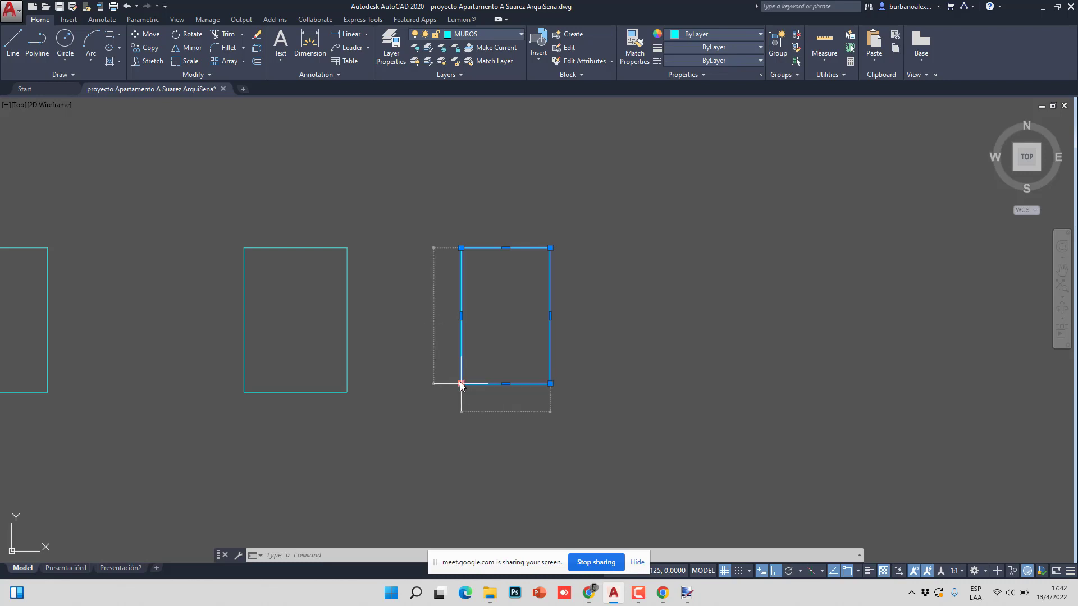
key("Escape")
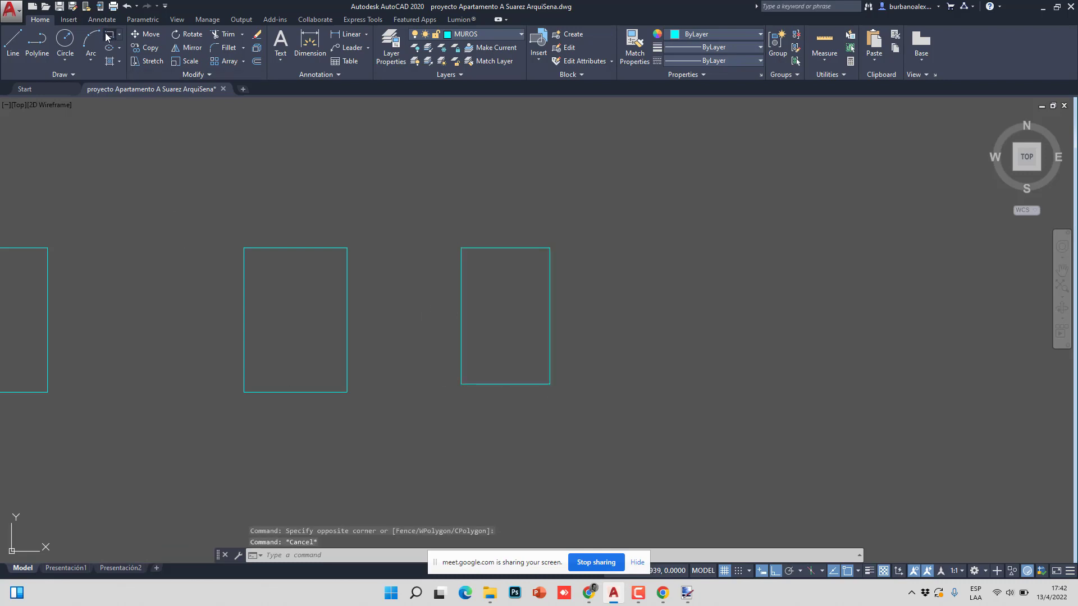
left_click(109, 35)
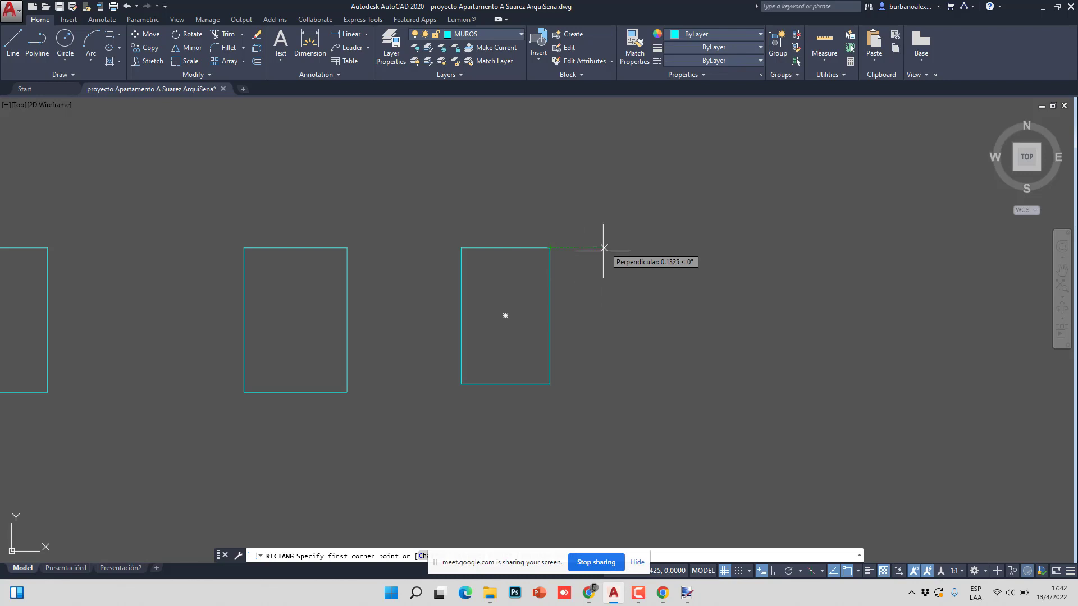
left_click(604, 248)
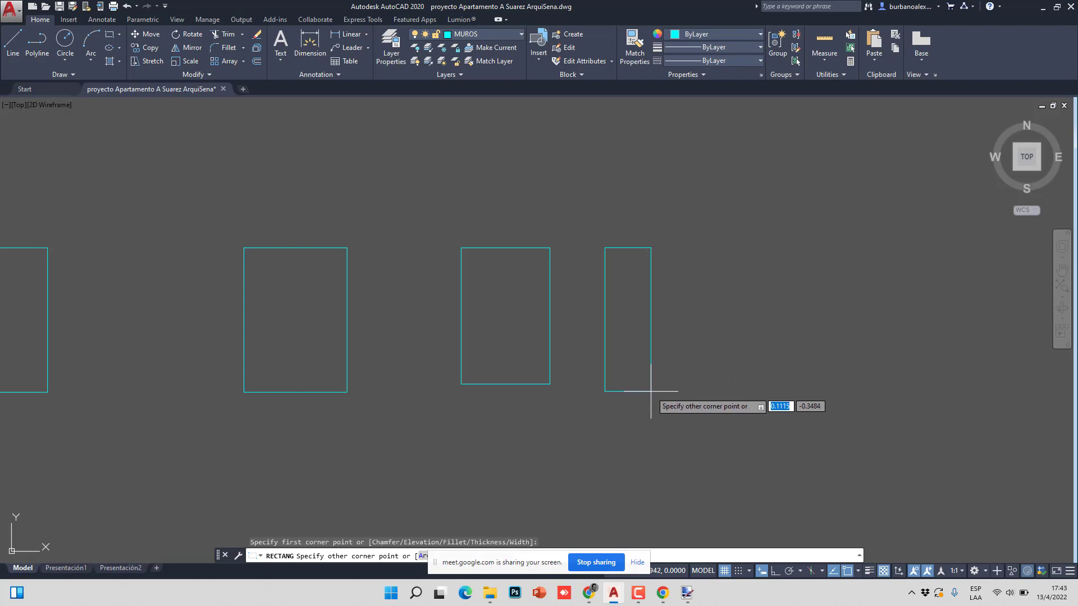
key("Escape")
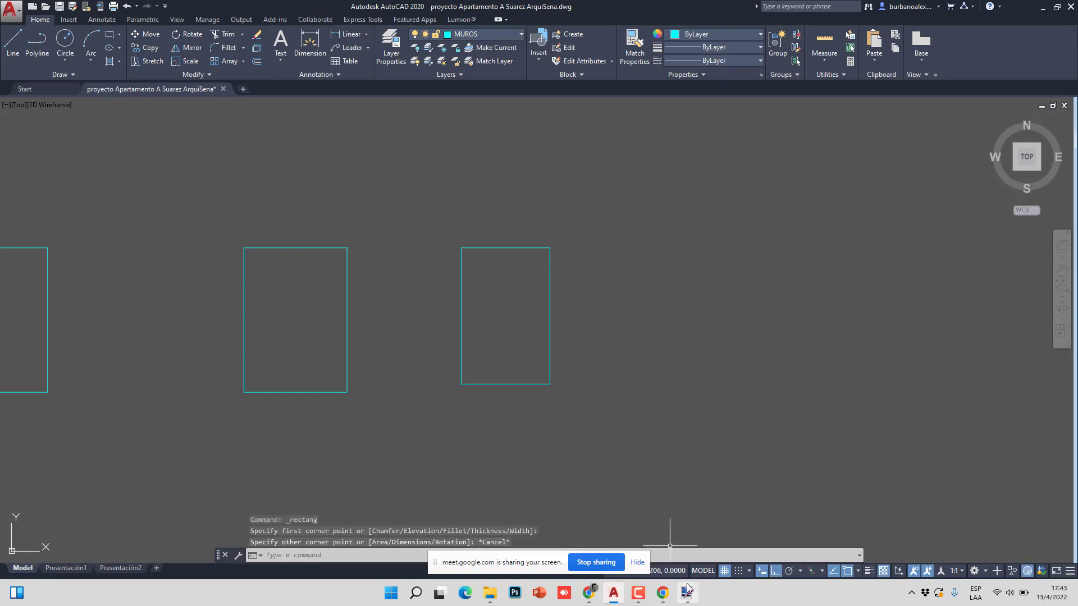
left_click(688, 591)
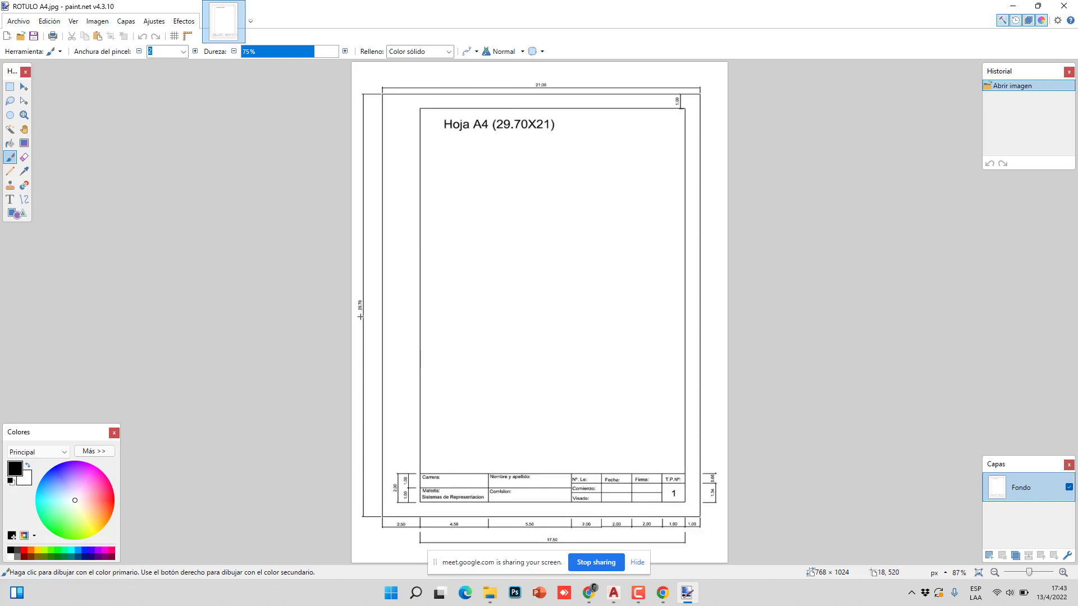
left_click(614, 593)
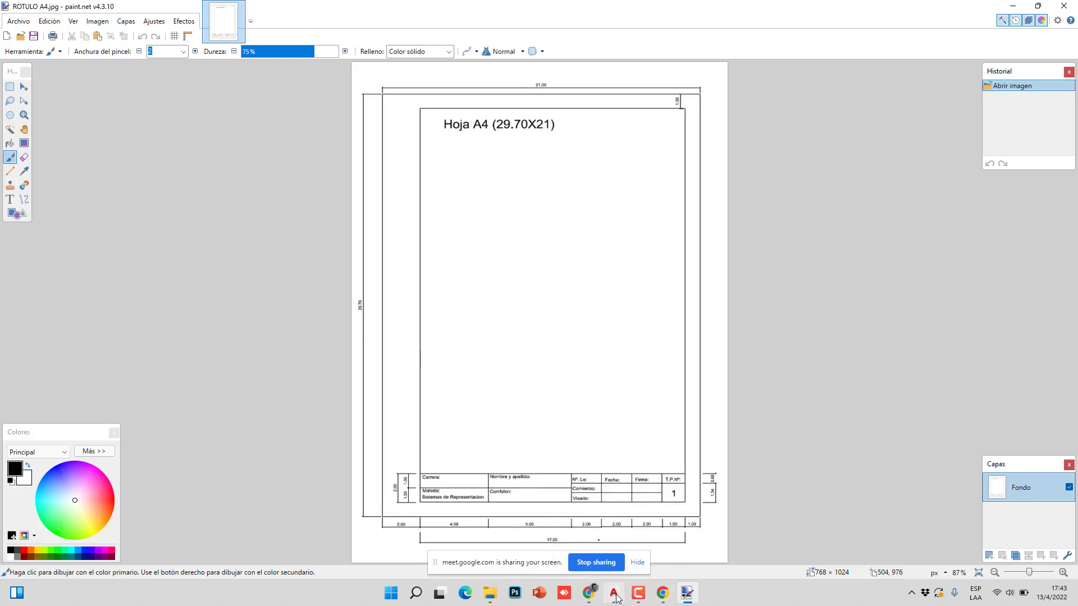
left_click(110, 34)
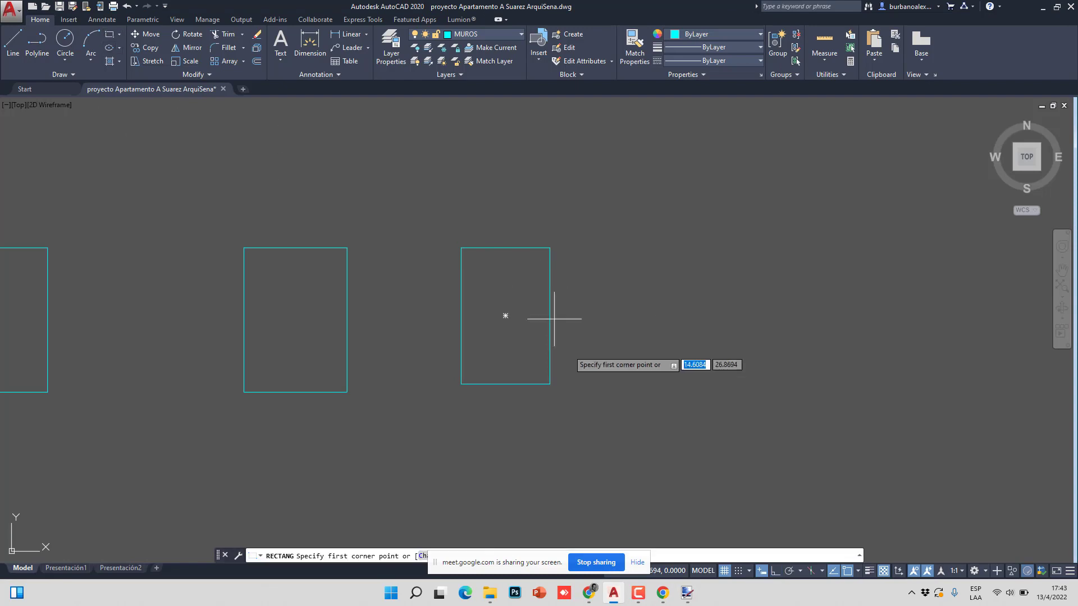
- Draw a .21 × .297 rectangle and move it beside the previous rectangle
left_click(590, 384)
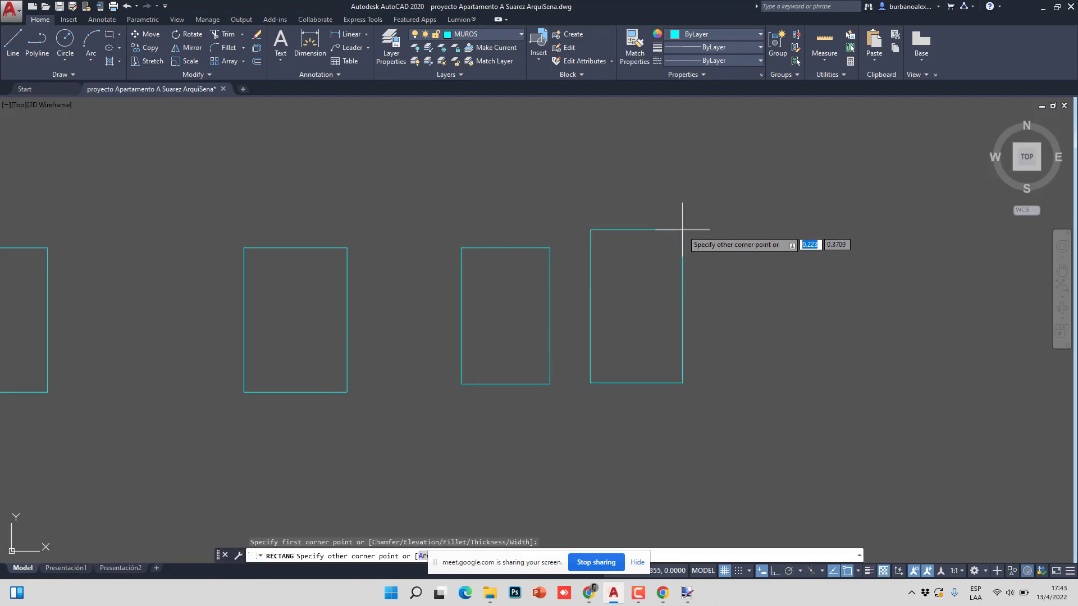
key("Tab")
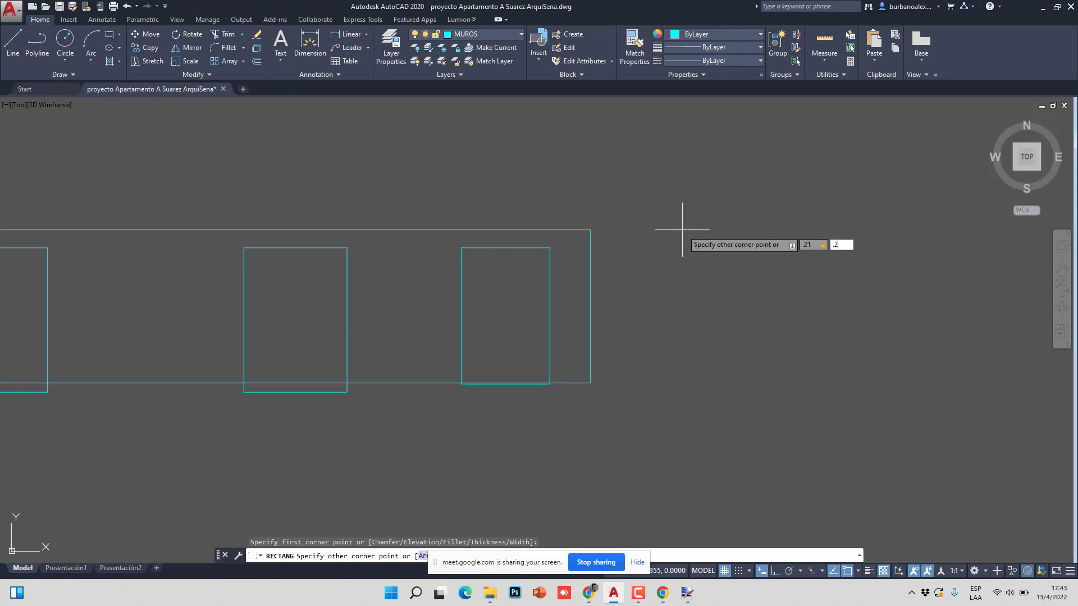
key("Return")
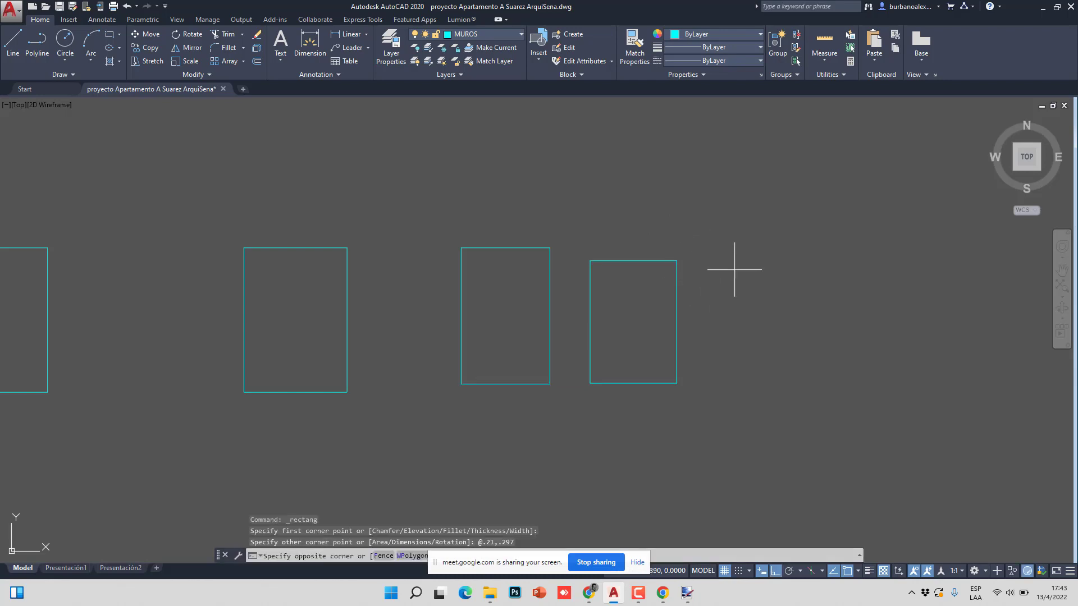
left_click_drag(730, 271, 601, 309)
type("m")
key("Return")
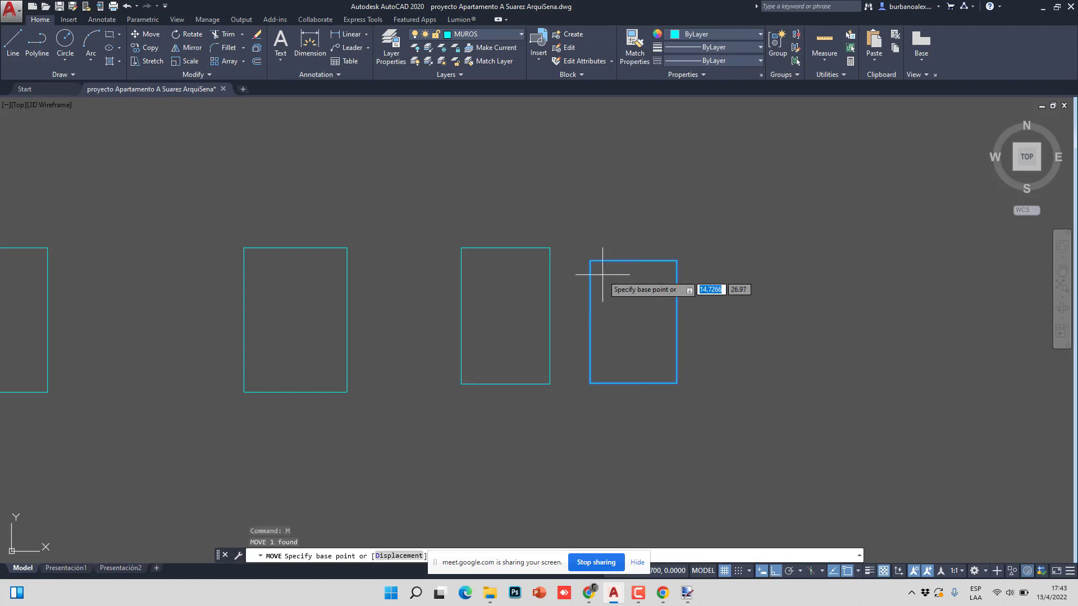
left_click(591, 261)
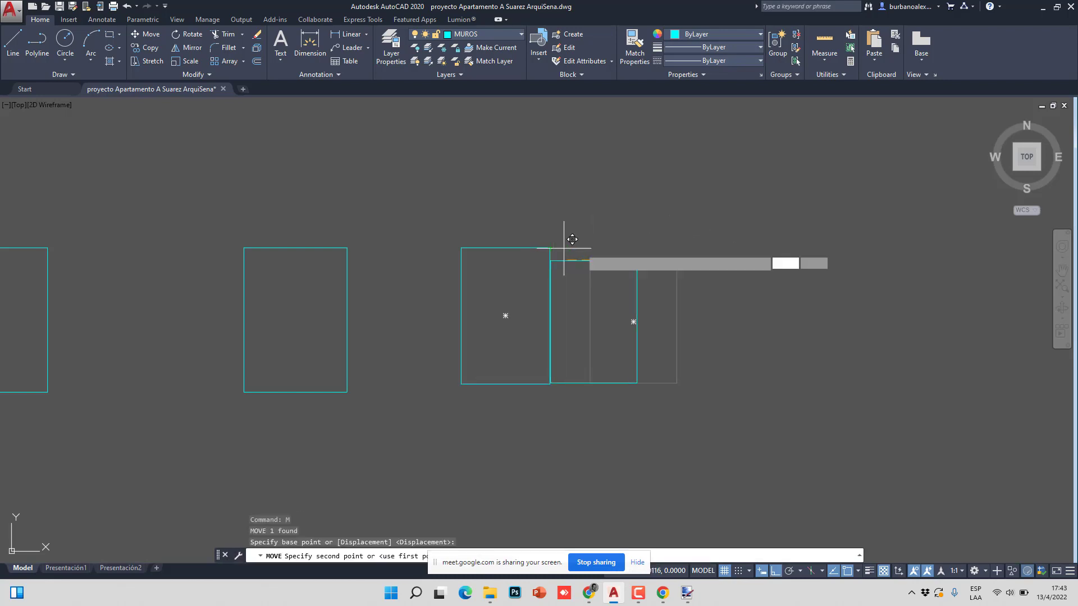
left_click(590, 248)
- Pan and zoom to check the row of rectangles above the floor plan
scroll(559, 262, "down", 5)
scroll(553, 281, "down", 6)
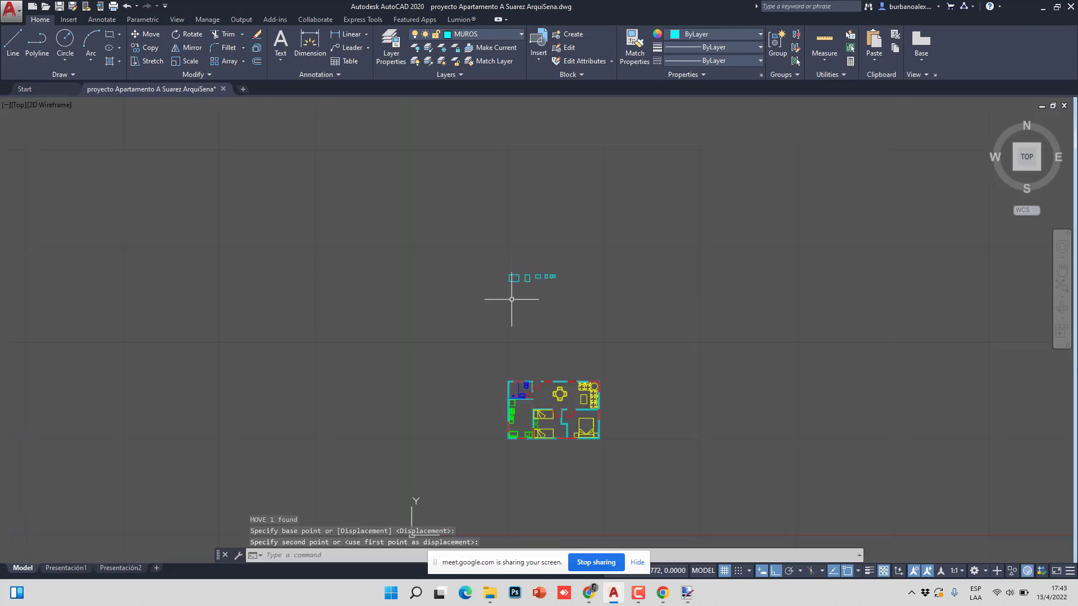
scroll(548, 313, "up", 2)
key("Escape")
middle_click_drag(534, 318, 523, 277)
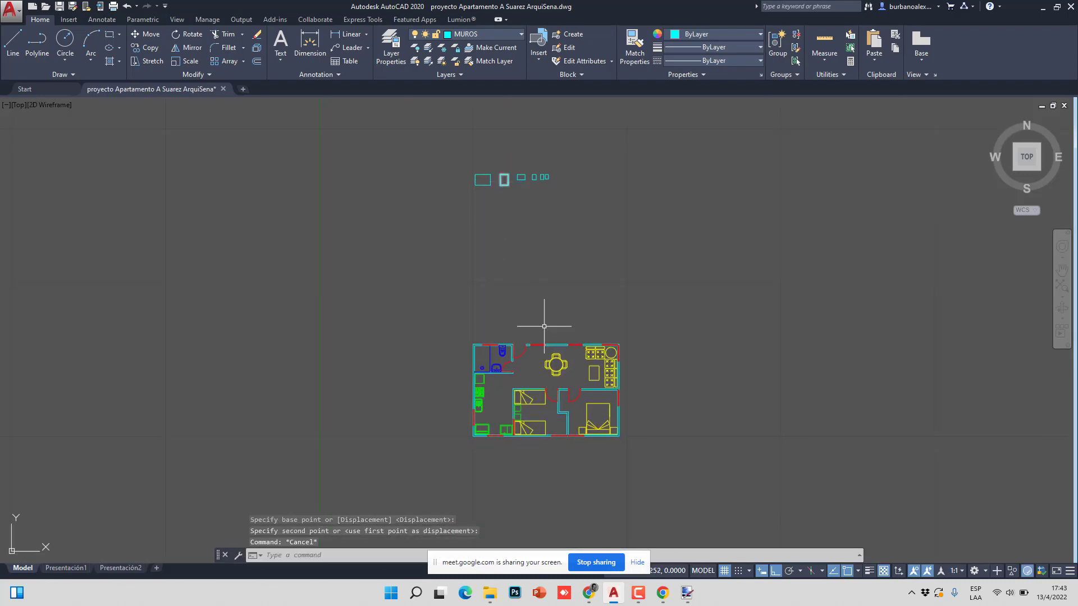
middle_click_drag(526, 372, 489, 308)
scroll(524, 312, "up", 4)
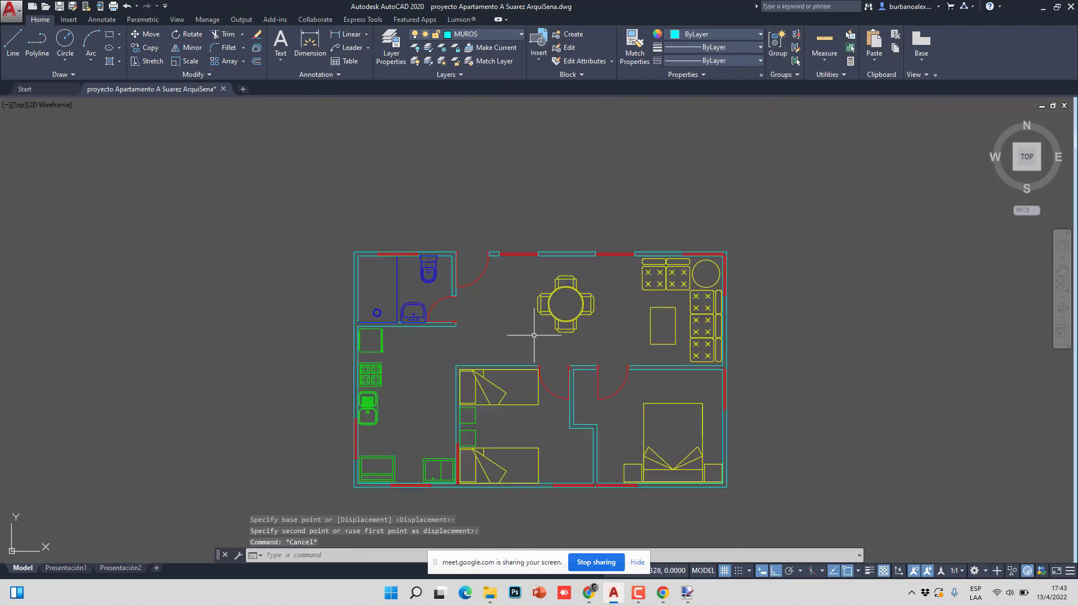
scroll(457, 337, "down", 2)
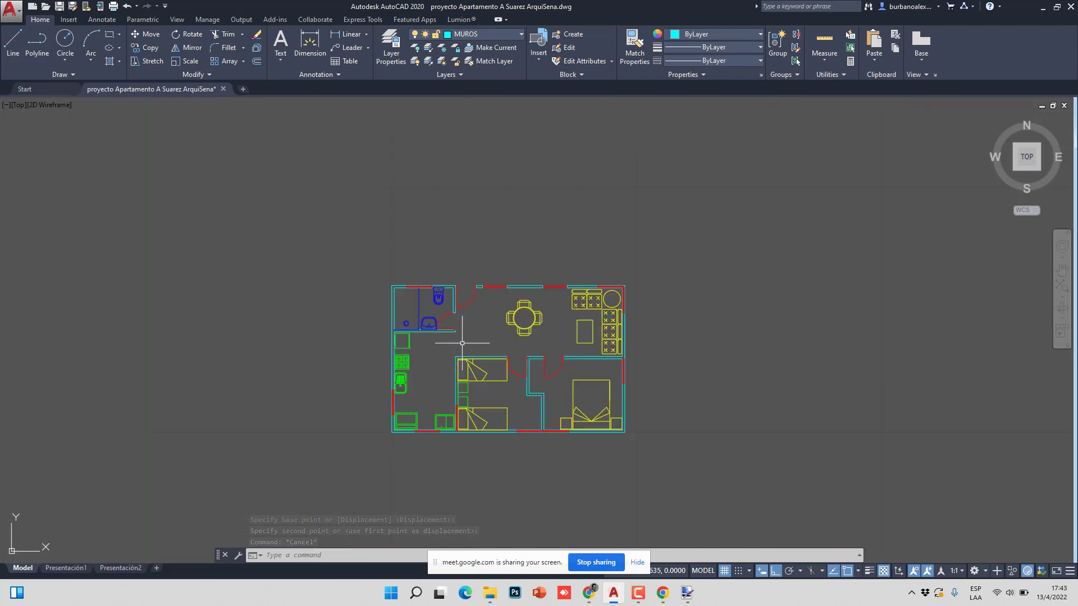
middle_click_drag(457, 332, 438, 331)
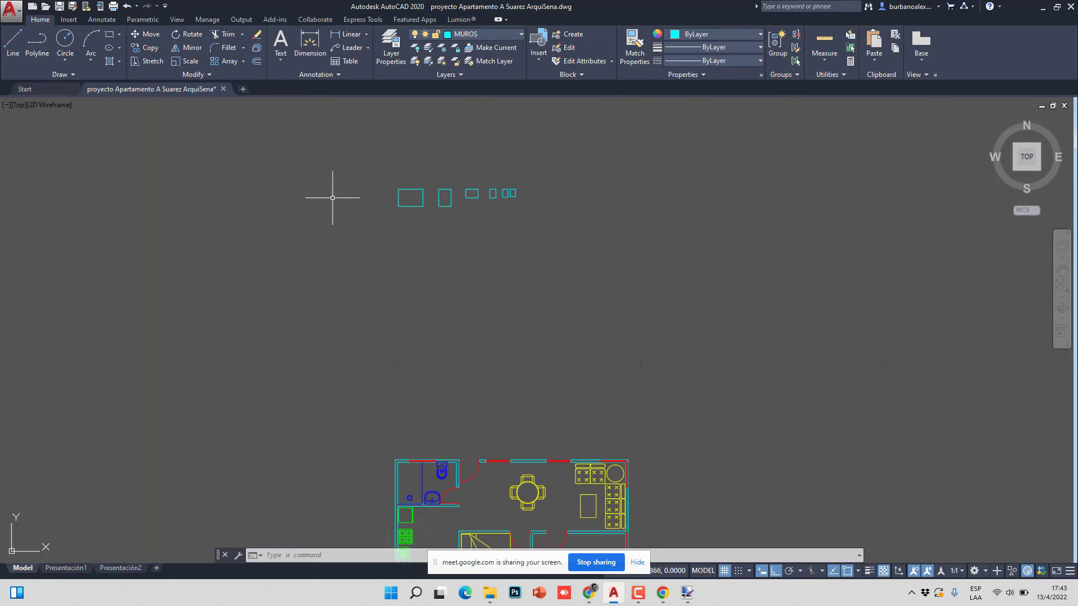
- Copy the rightmost rectangle into the floor plan beside the round dining table
scroll(484, 217, "up", 4)
left_click(584, 179)
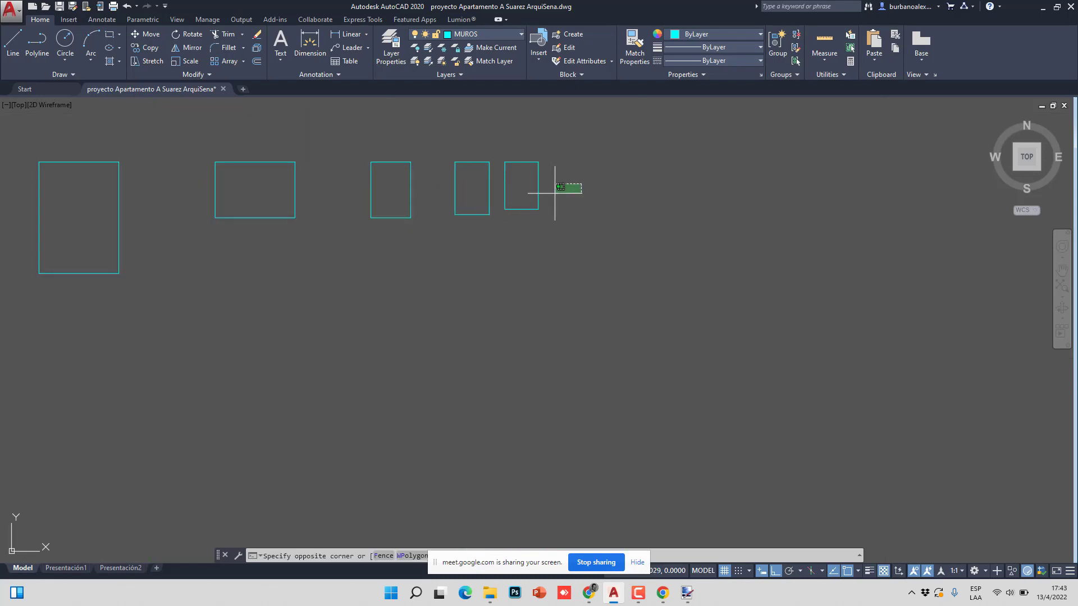
left_click(507, 226)
left_click(147, 48)
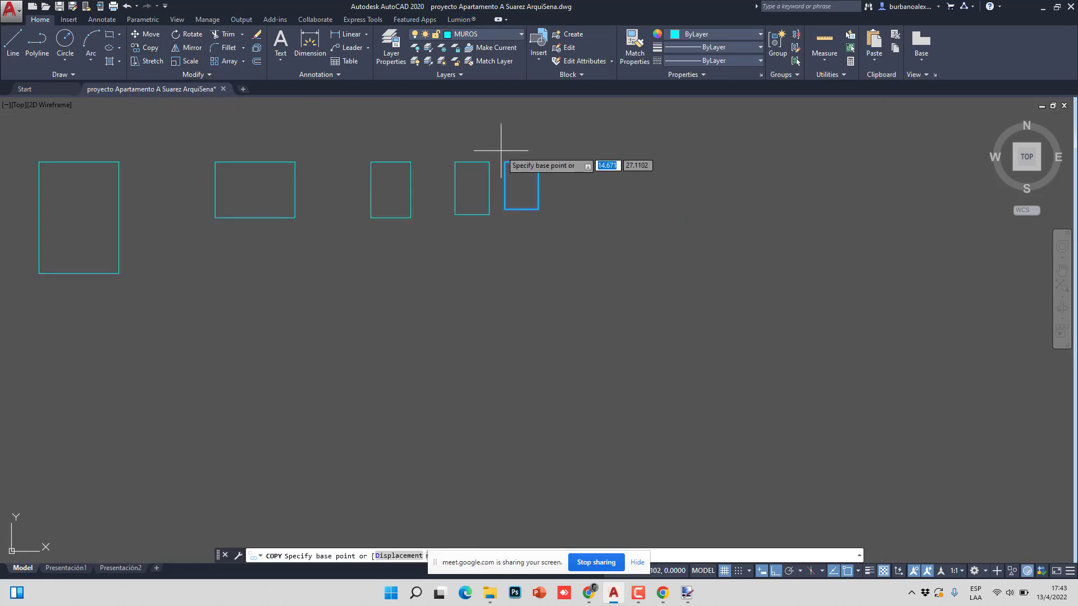
left_click(504, 161)
scroll(507, 124, "down", 5)
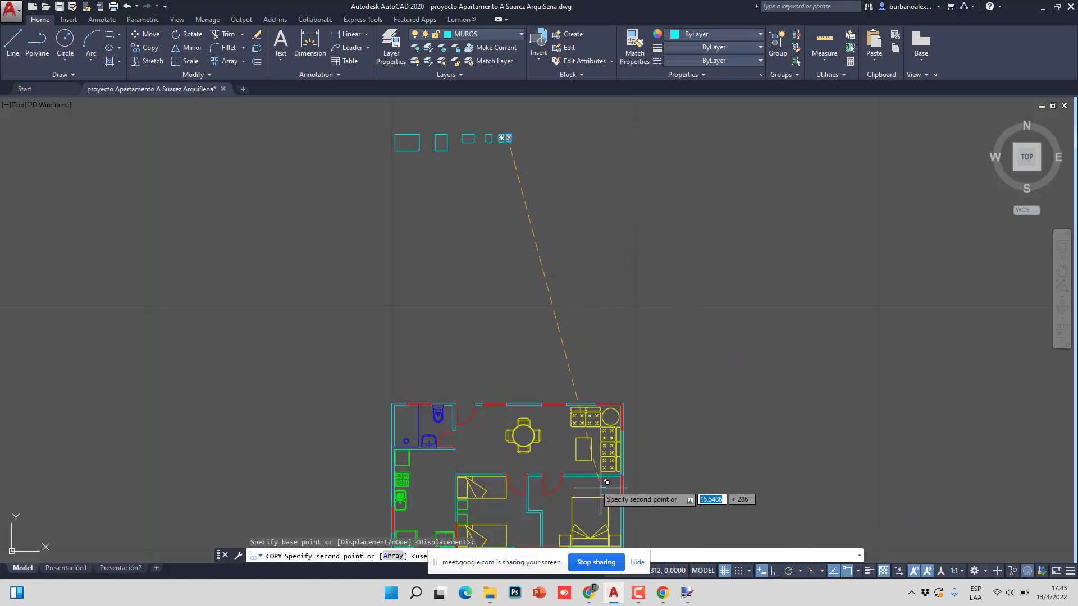
scroll(565, 475, "up", 4)
left_click(536, 414)
key("Escape")
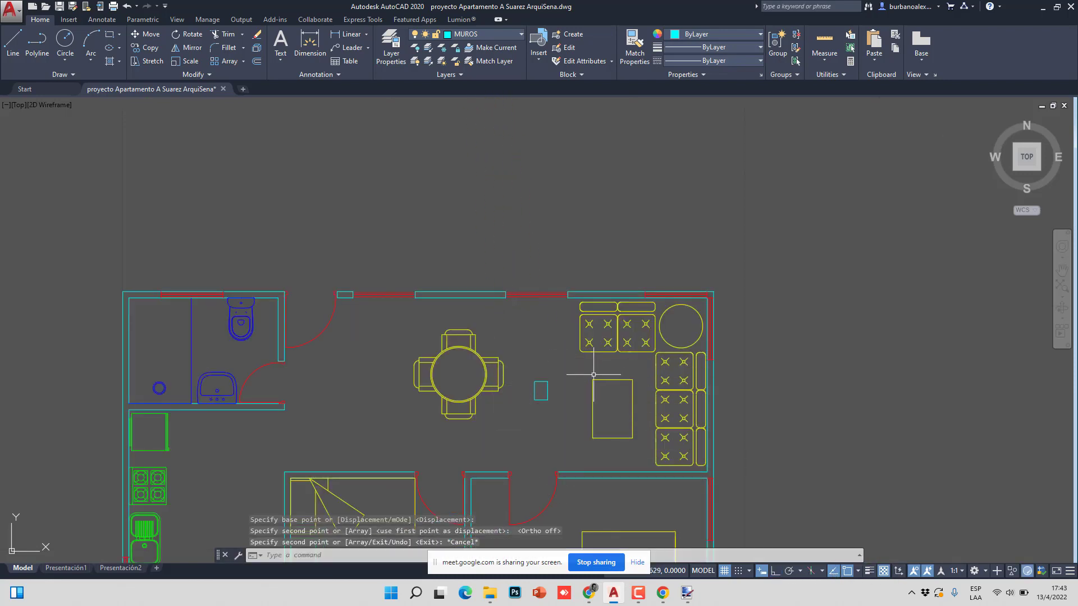
- Select the copied cyan rectangle and start MOVE (m), then cancel it
scroll(540, 417, "up", 2)
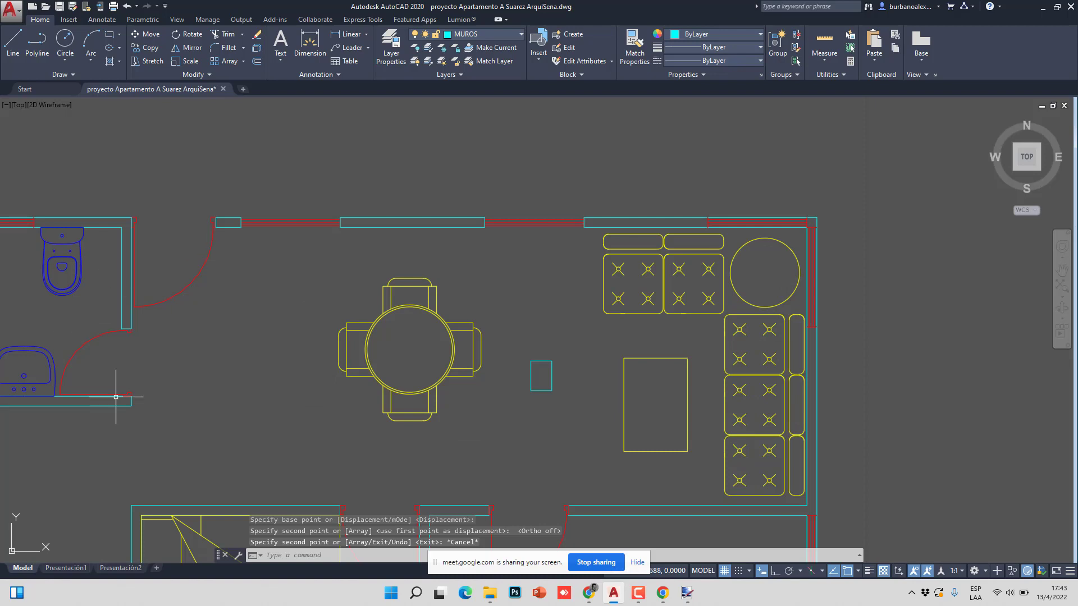
left_click(555, 410)
left_click(518, 371)
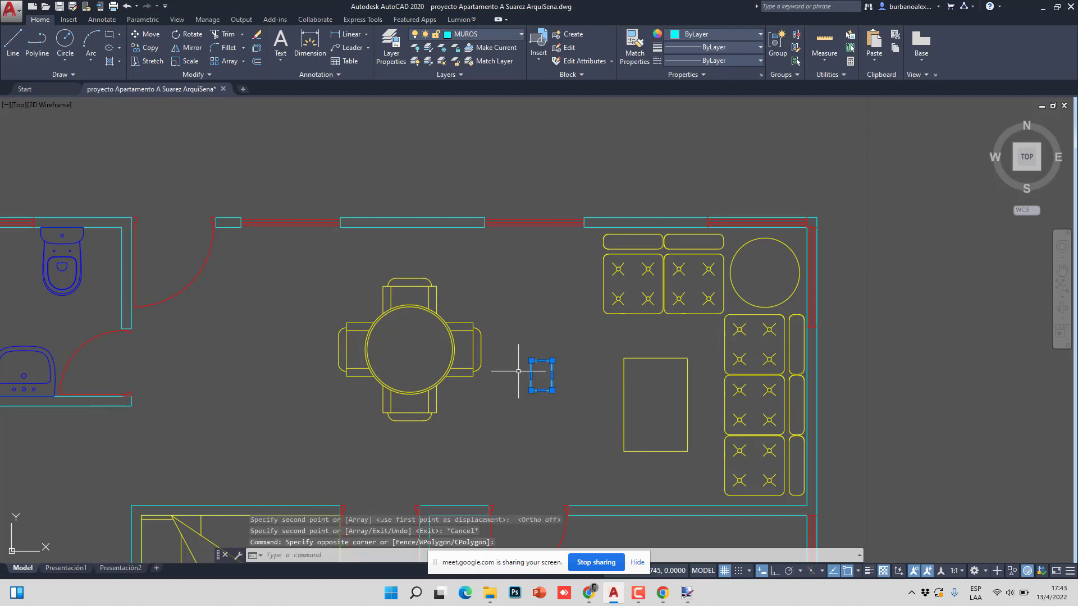
type("m")
key("Return")
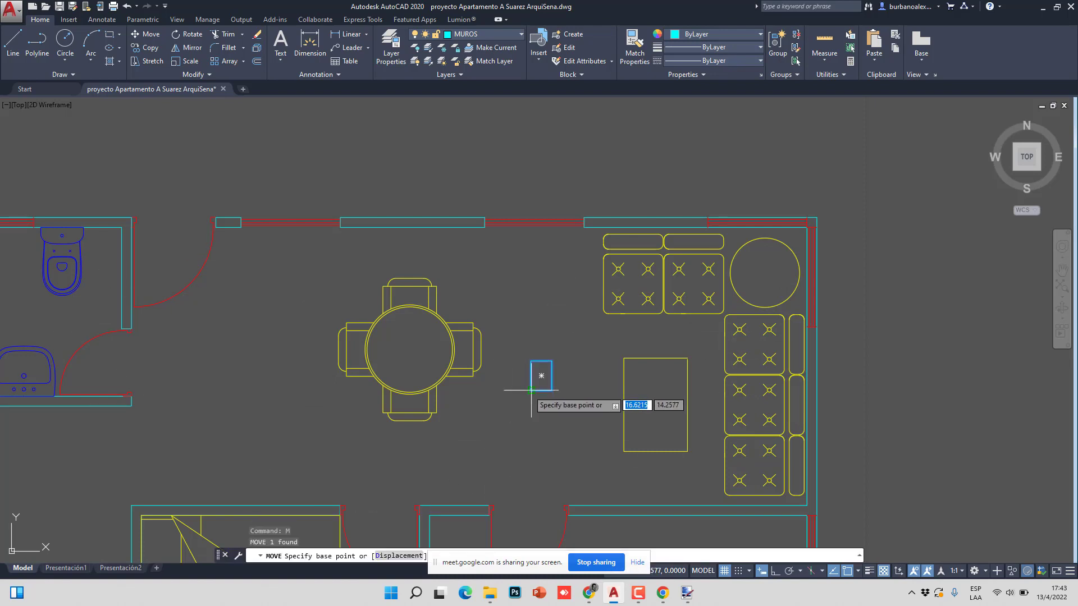
left_click(533, 393)
scroll(514, 367, "down", 5)
scroll(551, 229, "down", 2)
scroll(506, 233, "up", 8)
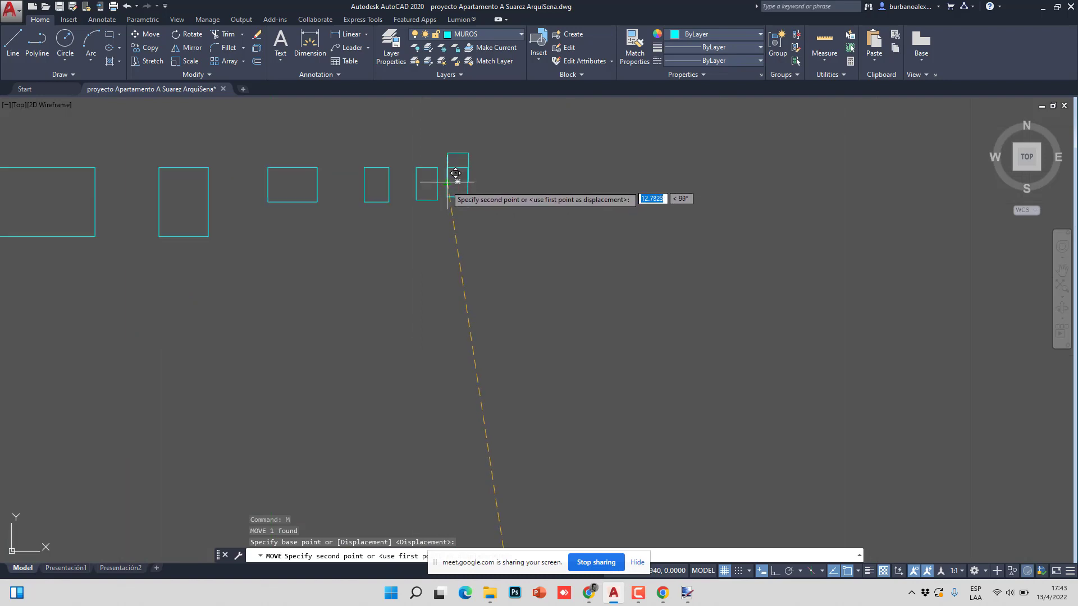
scroll(457, 224, "up", 2)
key("Escape")
scroll(473, 287, "up", 3)
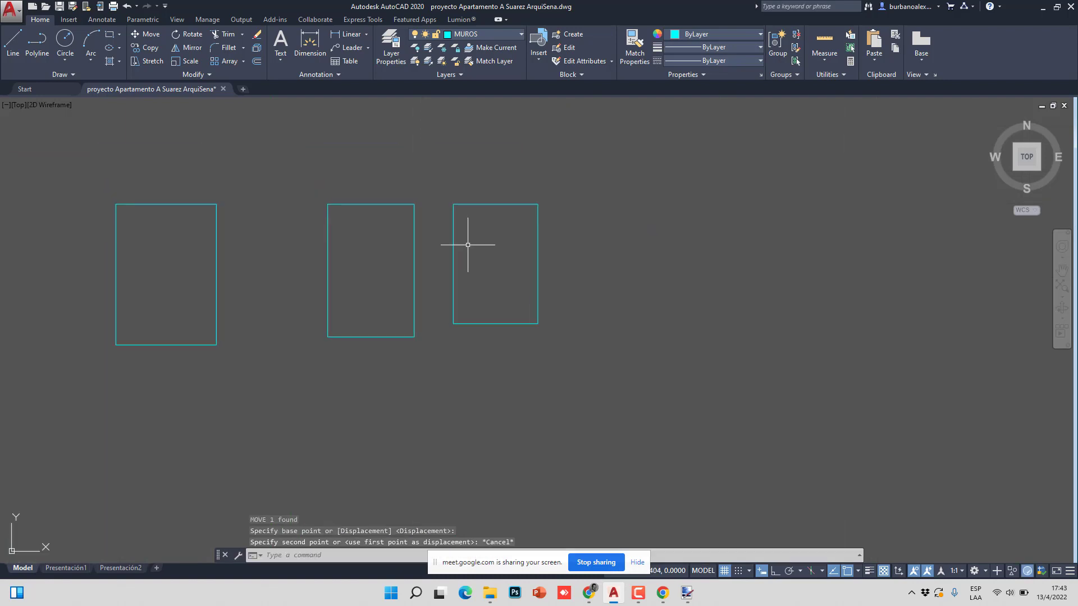
scroll(473, 287, "up", 4)
scroll(529, 361, "down", 4)
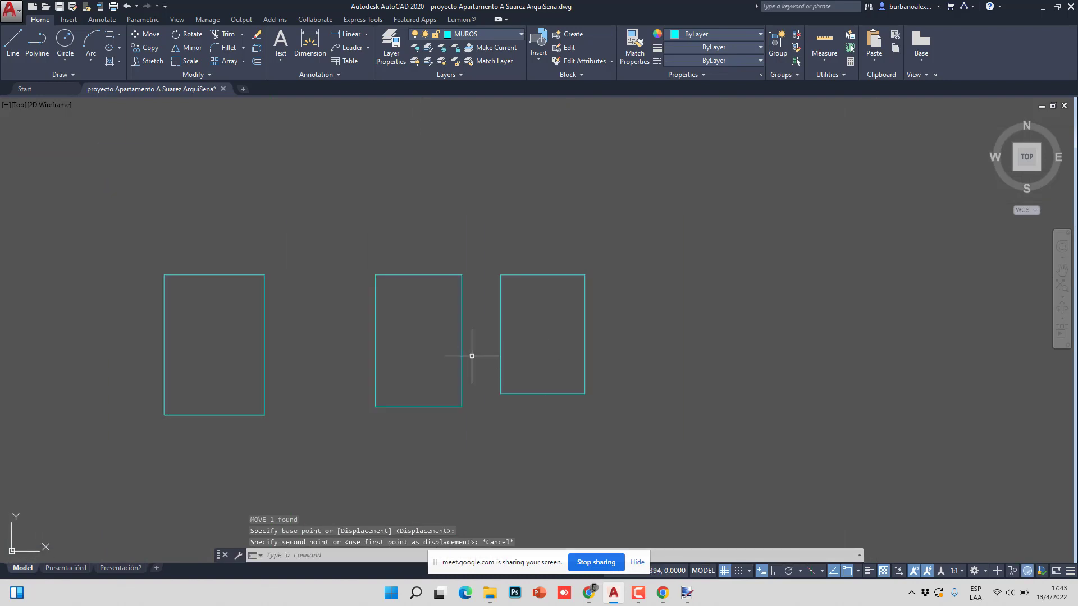
mouse_move(490, 602)
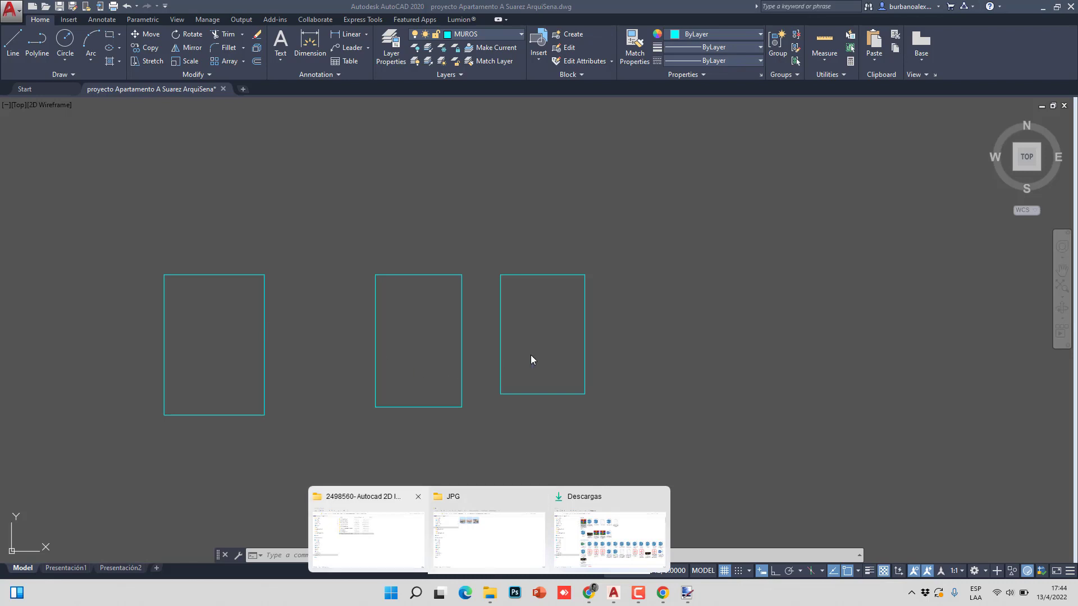
- Pan and zoom around the three rectangles above the floor plan
key("Escape")
key("Escape")
key("Escape")
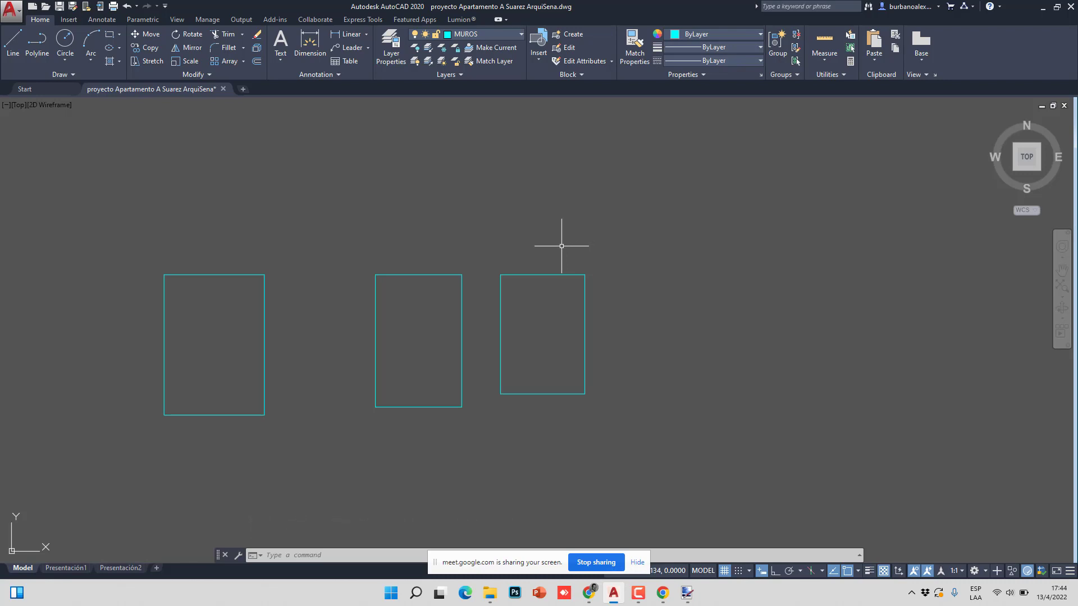
mouse_move(505, 247)
middle_mouse_down()
mouse_move(513, 311)
mouse_move(474, 240)
mouse_move(416, 246)
middle_mouse_up()
scroll(425, 245, "up", 2)
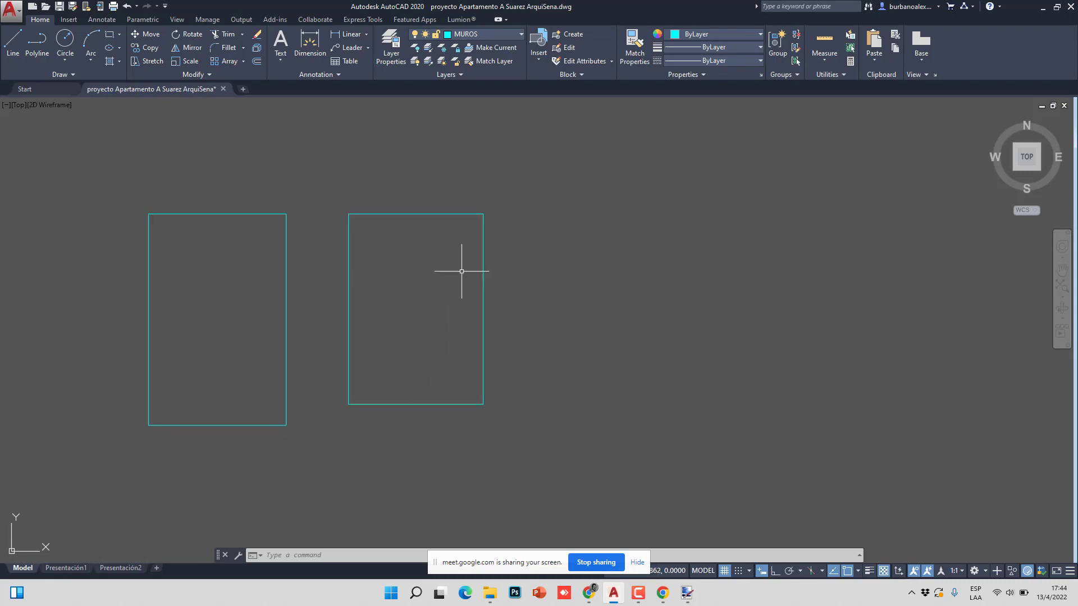
scroll(362, 275, "down", 4)
scroll(356, 344, "down", 5)
middle_click_drag(356, 344, 356, 294)
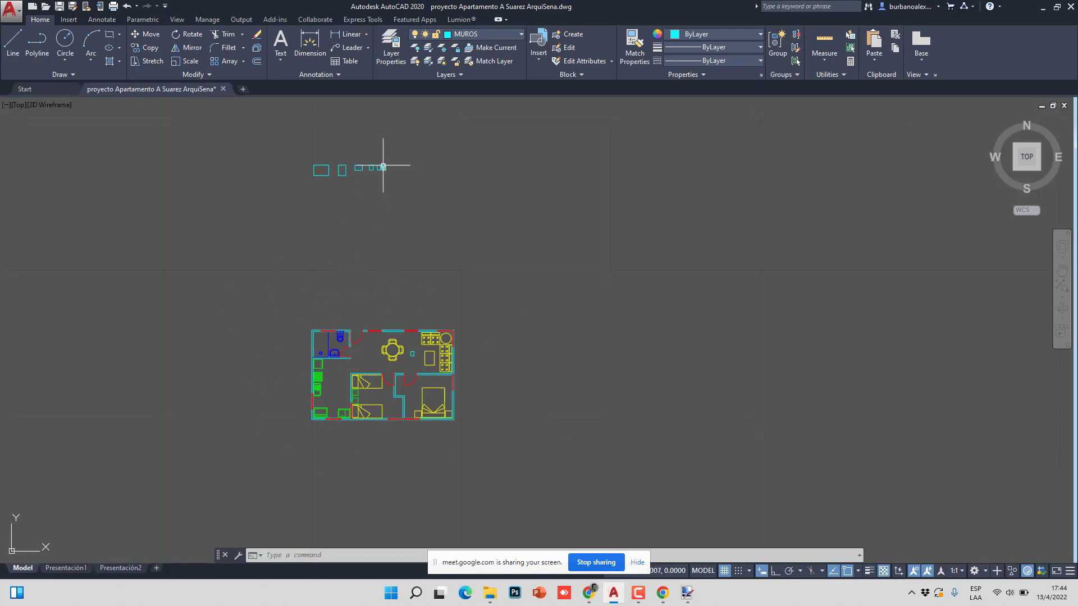
scroll(383, 167, "up", 5)
middle_click_drag(380, 199, 330, 312)
scroll(330, 313, "down", 3)
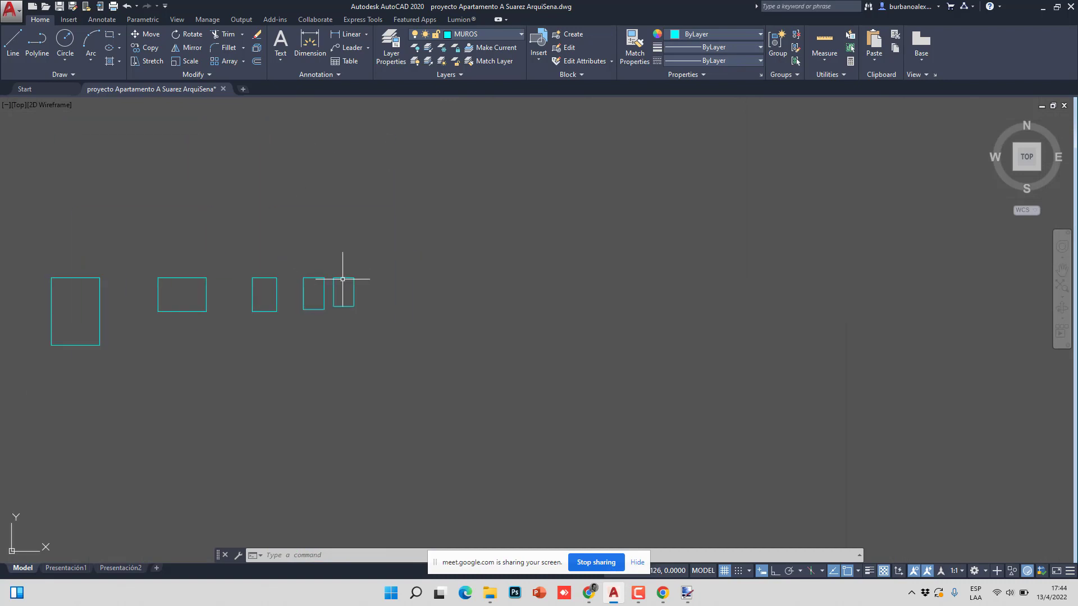
scroll(343, 279, "down", 4)
scroll(353, 279, "up", 4)
scroll(298, 258, "up", 3)
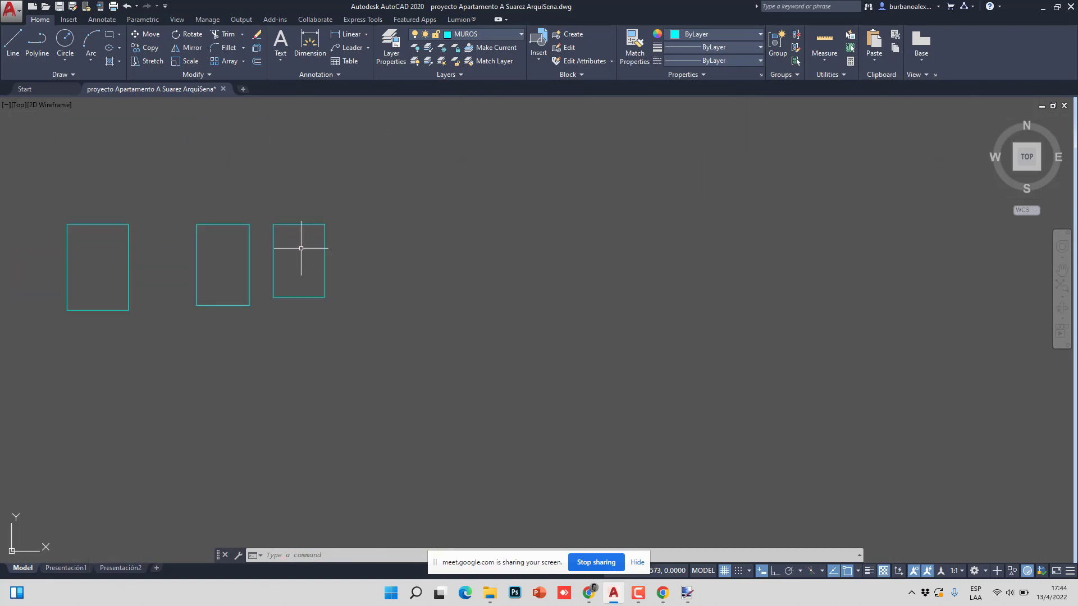
- Switch to the 2498560- Autocad 2D Intermedio folder, then to the ROTULO A4.jpg image
mouse_move(298, 257)
middle_mouse_down()
mouse_move(295, 320)
mouse_move(362, 420)
middle_mouse_up()
scroll(324, 352, "up", 6)
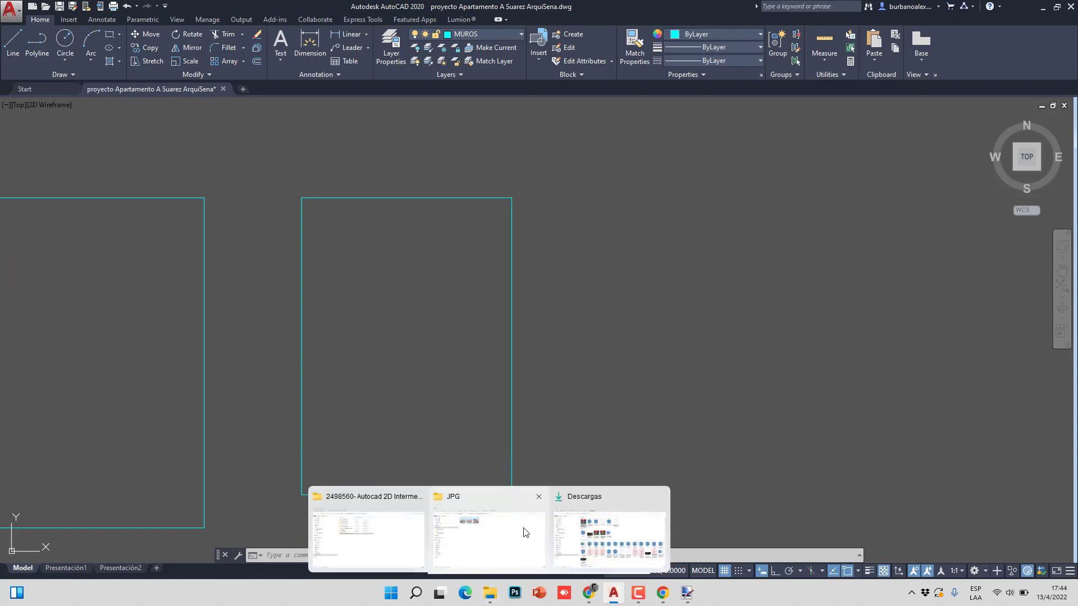
left_click(414, 532)
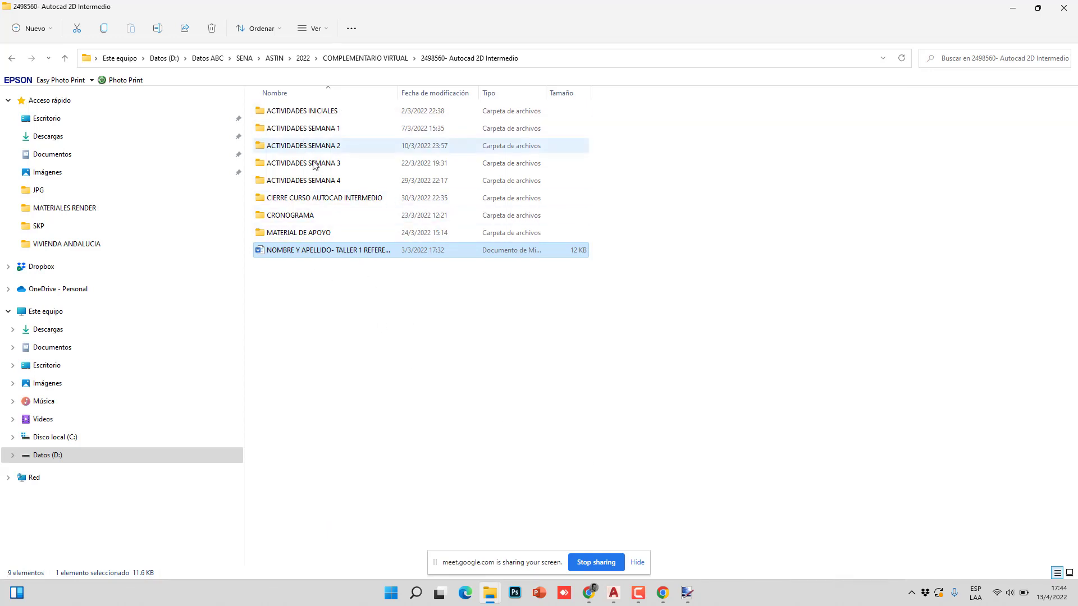
left_click(688, 593)
- Cancel Archivo > Guardar como for ROTULO A4.jpg and return to the 2498560 folder window
left_click(18, 22)
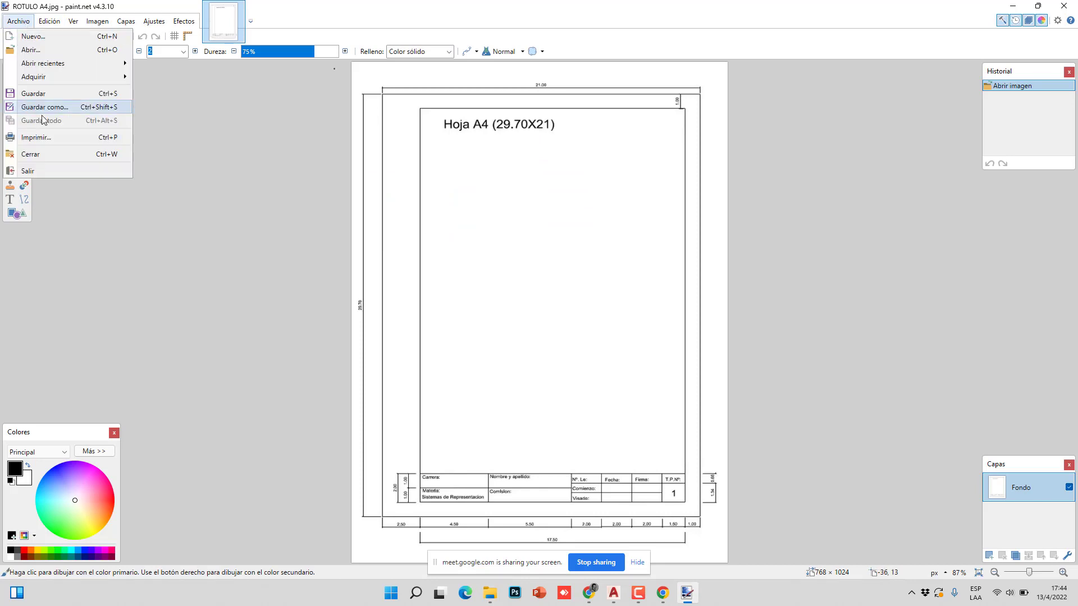
left_click(45, 106)
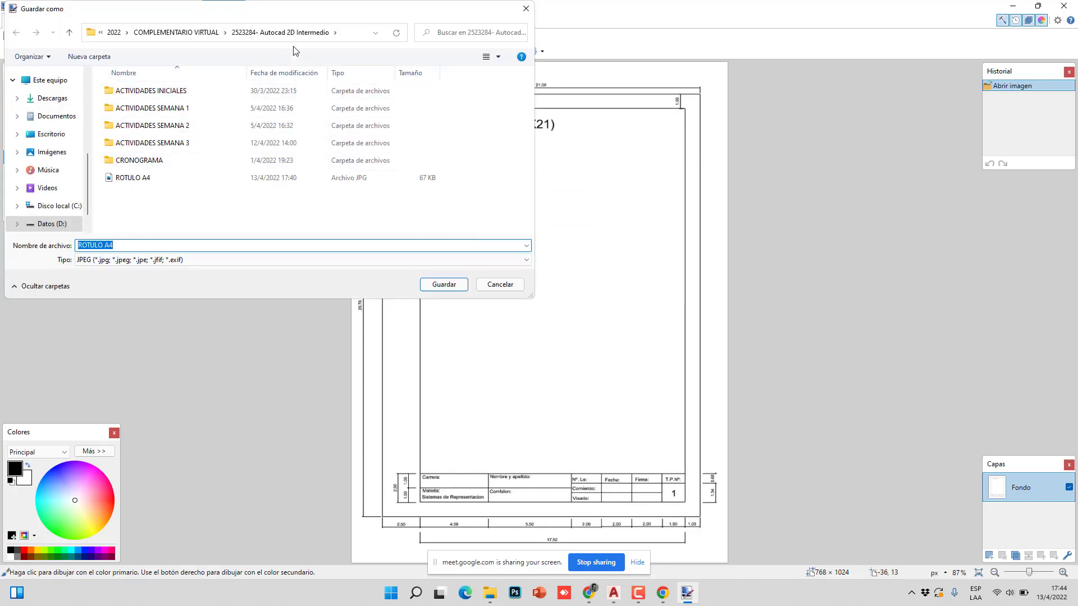
left_click(500, 284)
left_click(490, 593)
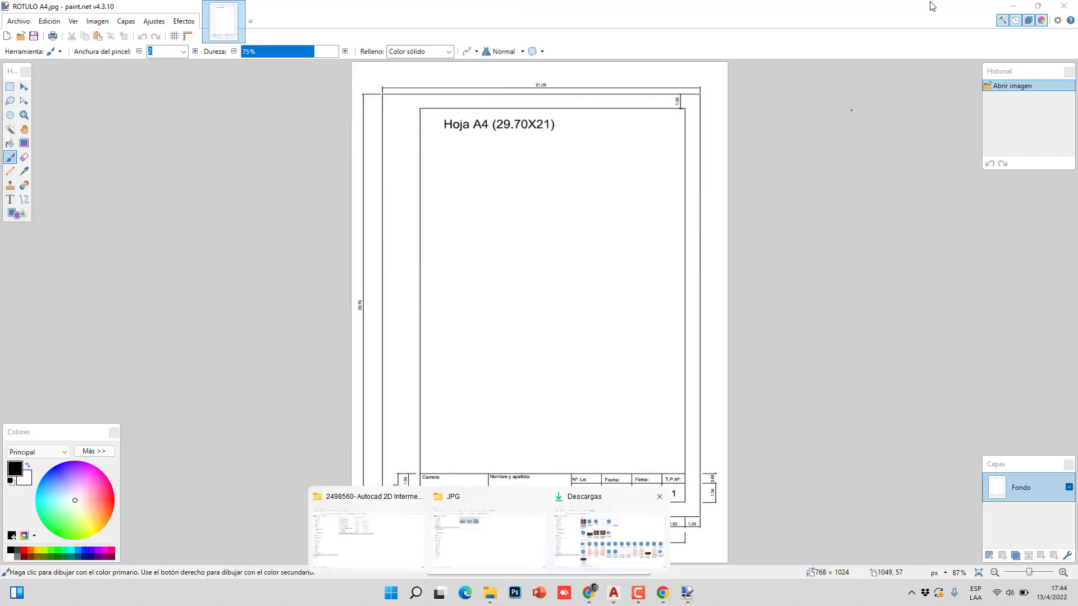
left_click(368, 533)
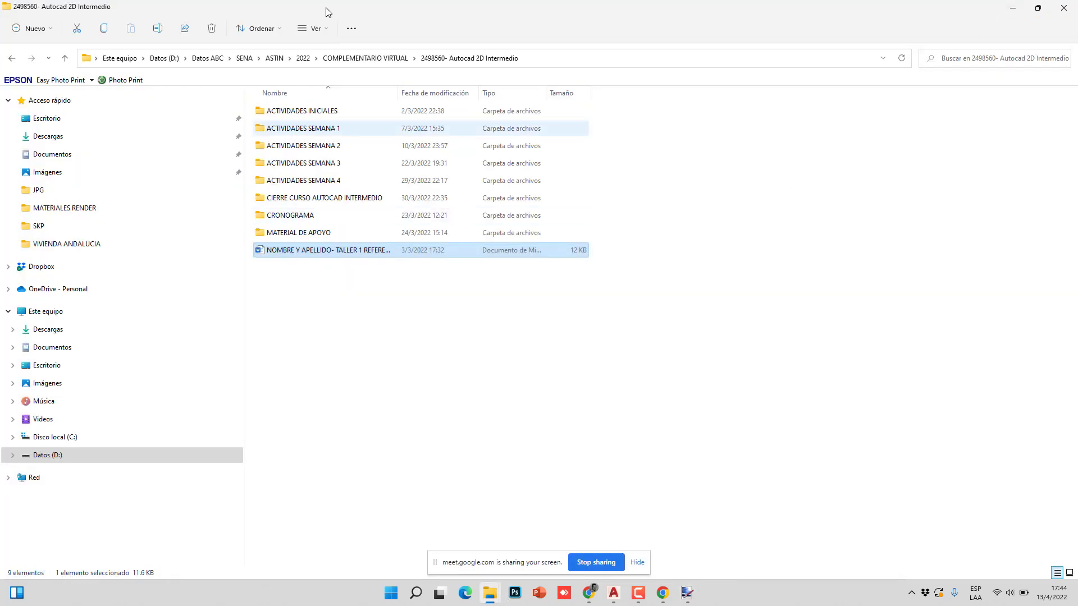
- Open 2523284- Autocad 2D Intermedio and drag ROTULO A4.jpg into the AutoCAD drawing
left_click(65, 57)
left_click(291, 150)
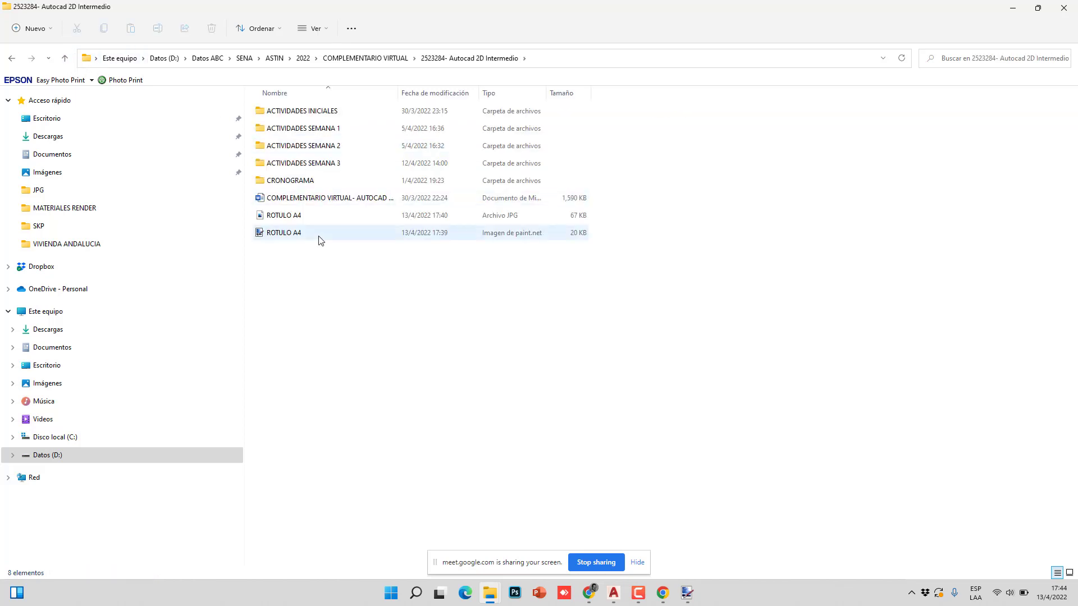
left_click_drag(292, 216, 615, 599)
left_click(1037, 8)
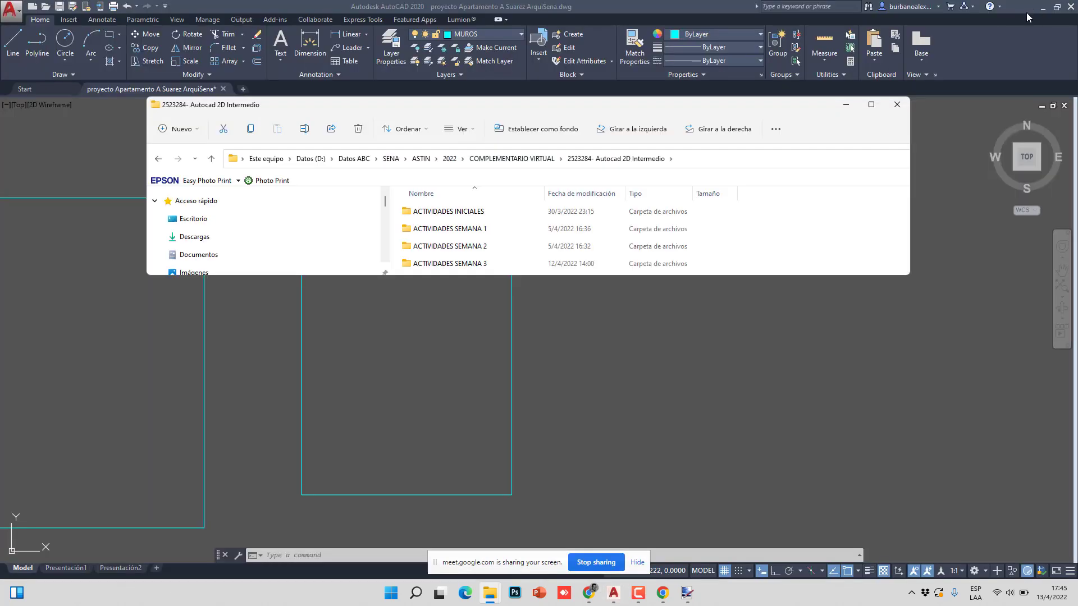
scroll(429, 247, "down", 2)
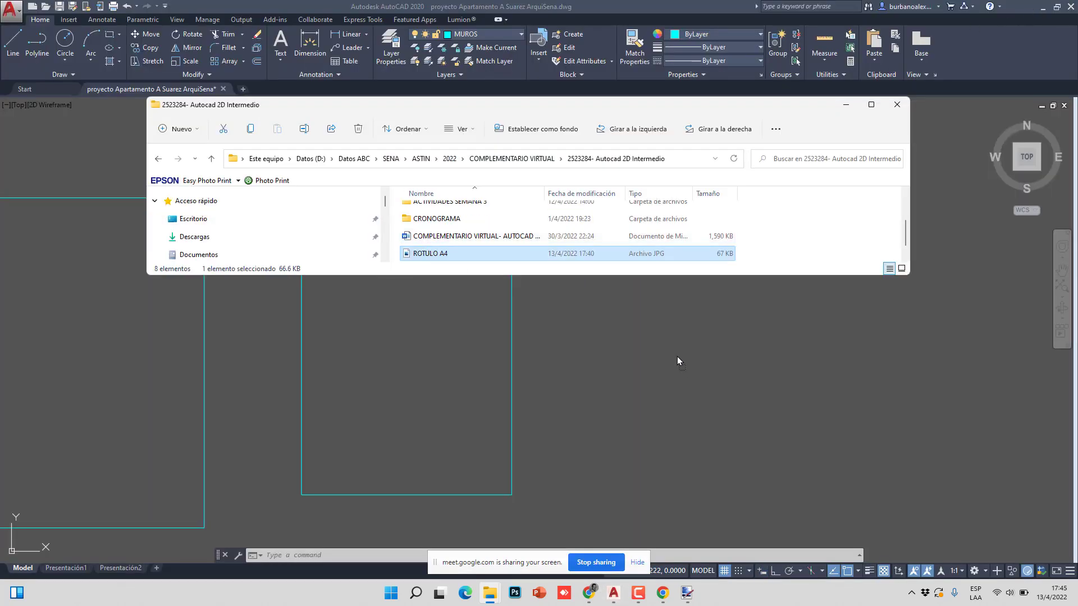
left_click_drag(677, 356, 677, 357)
scroll(676, 361, "down", 3)
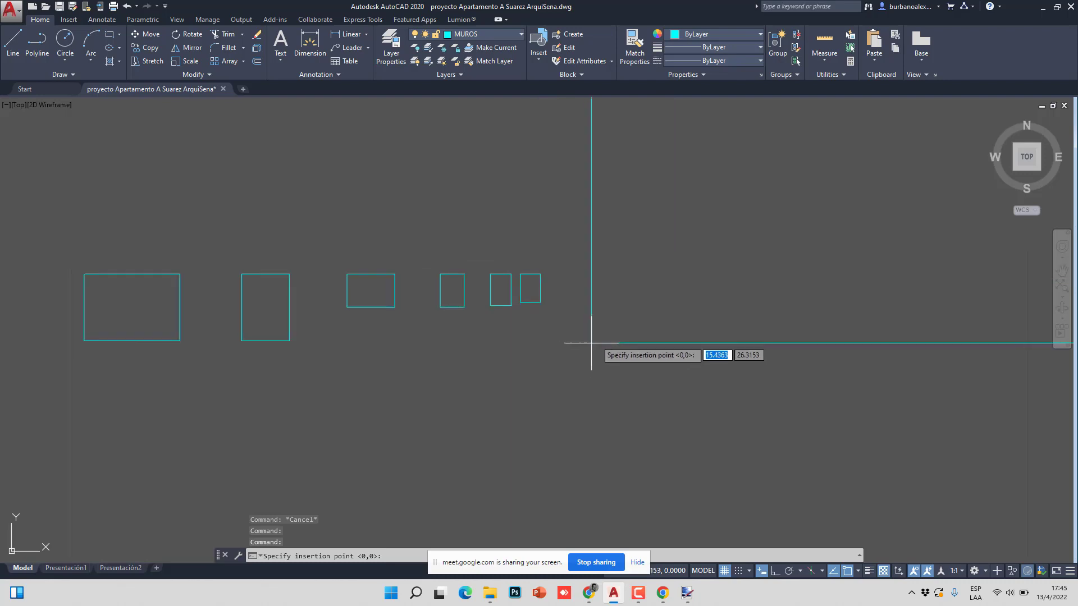
left_click(605, 324)
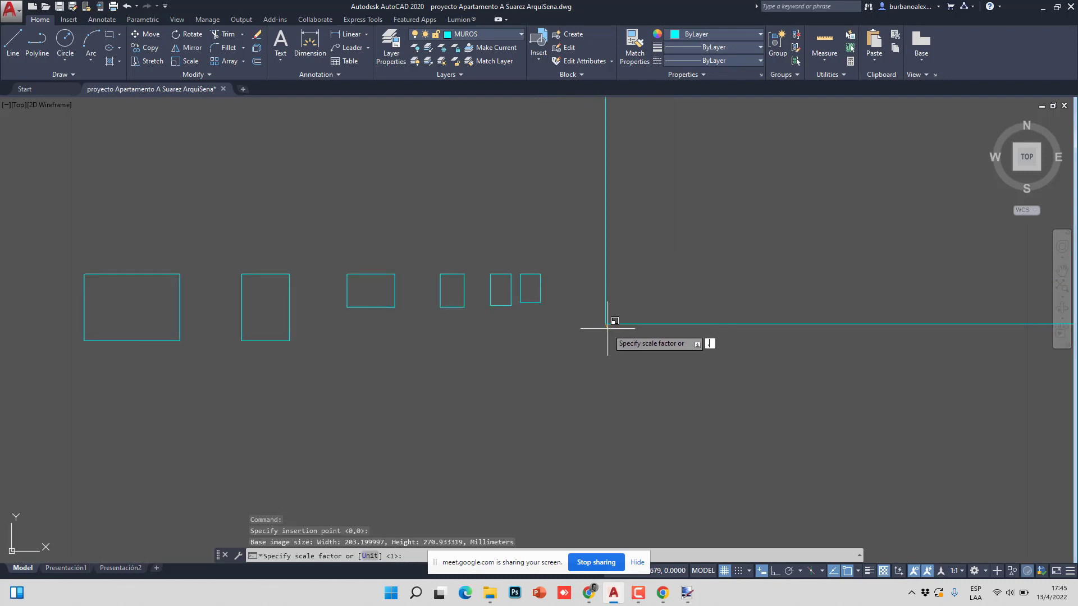
type(".05")
key("Return")
key("Return")
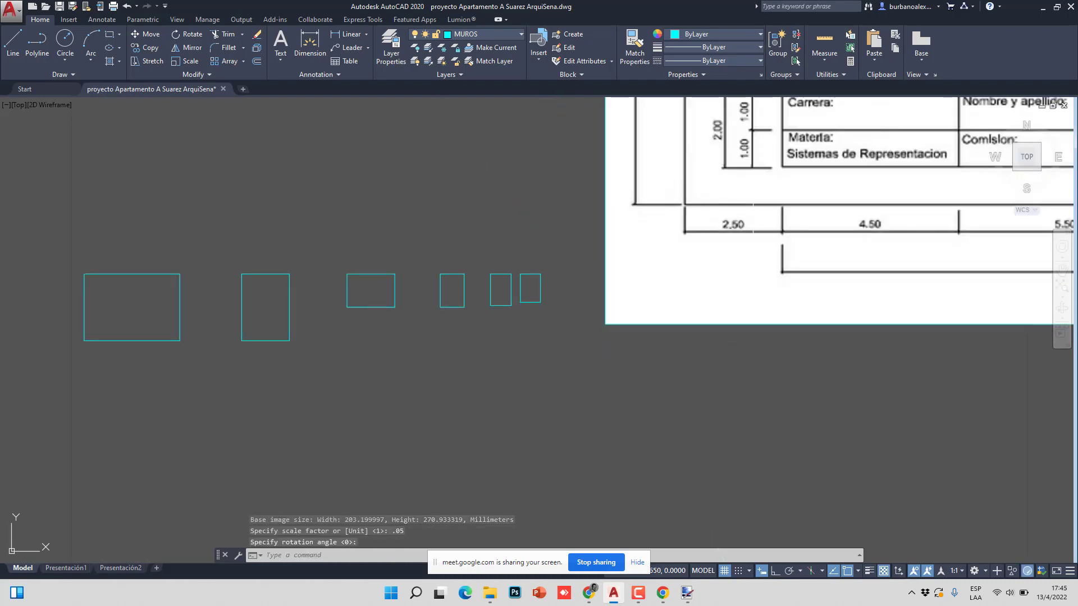
scroll(528, 538, "down", 4)
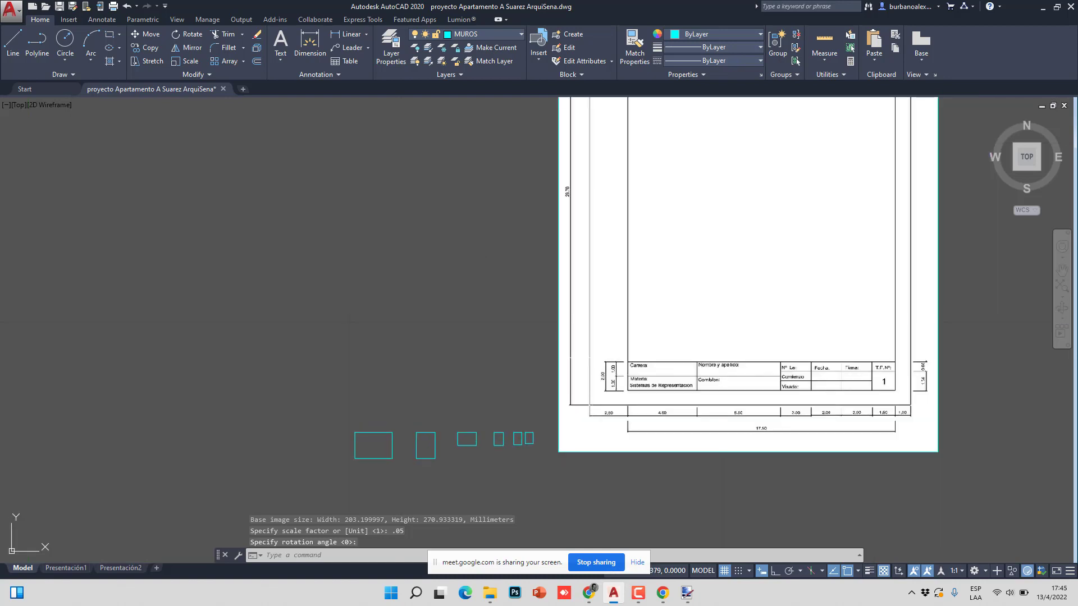
scroll(613, 316, "down", 2)
scroll(644, 277, "up", 4)
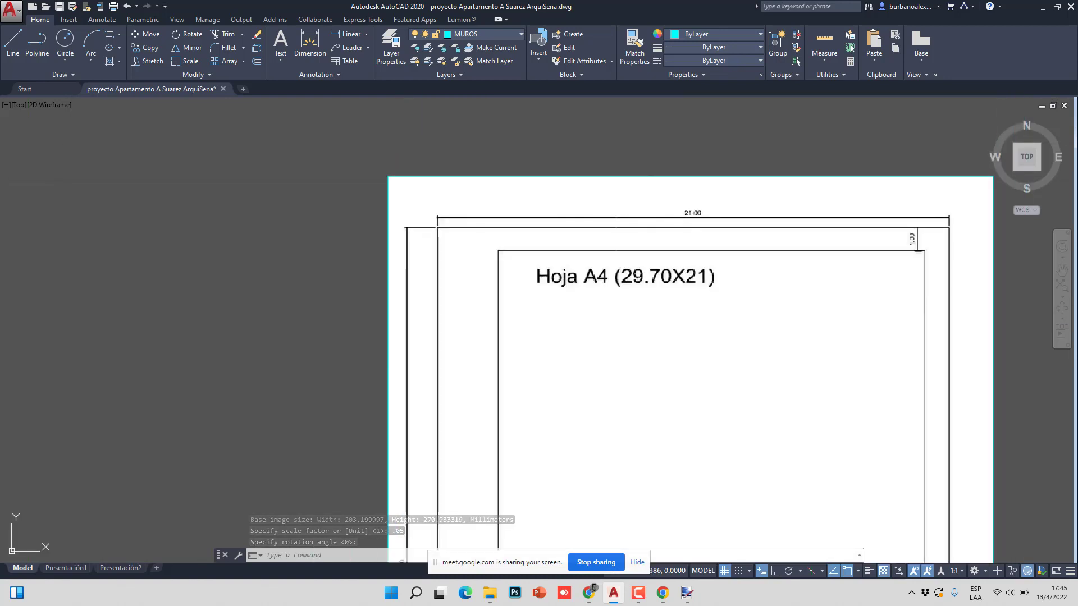
scroll(794, 221, "up", 3)
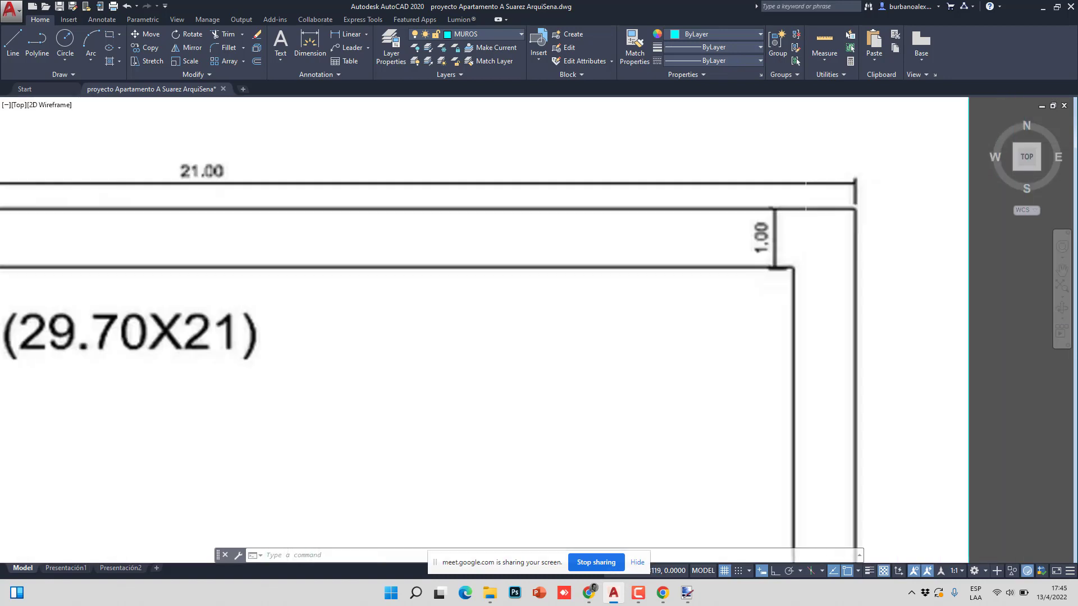
scroll(807, 146, "down", 5)
scroll(786, 427, "up", 7)
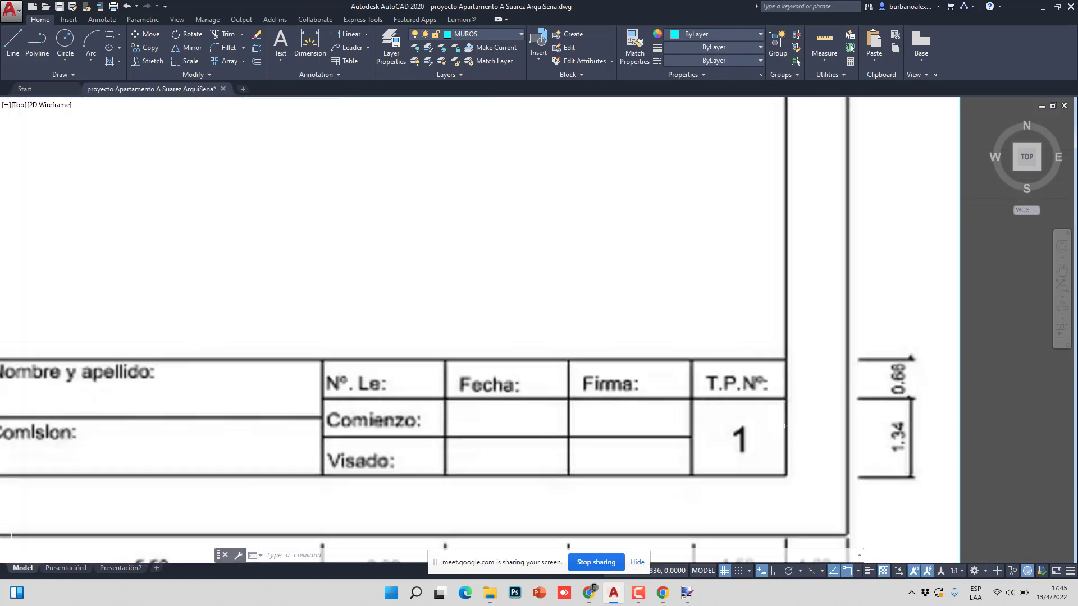
scroll(808, 399, "down", 3)
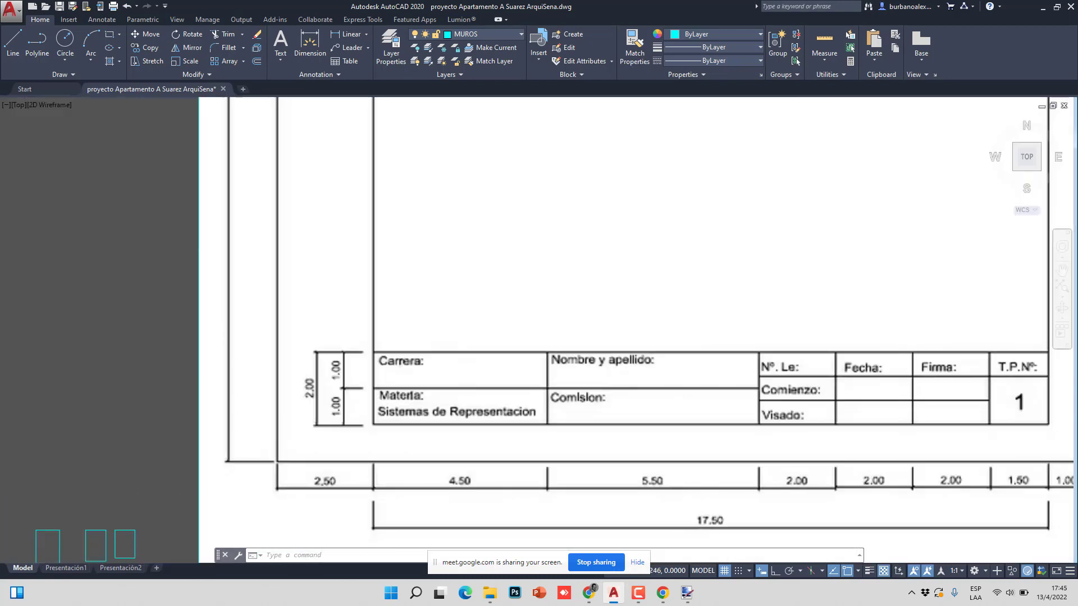
scroll(385, 443, "up", 3)
scroll(386, 441, "down", 3)
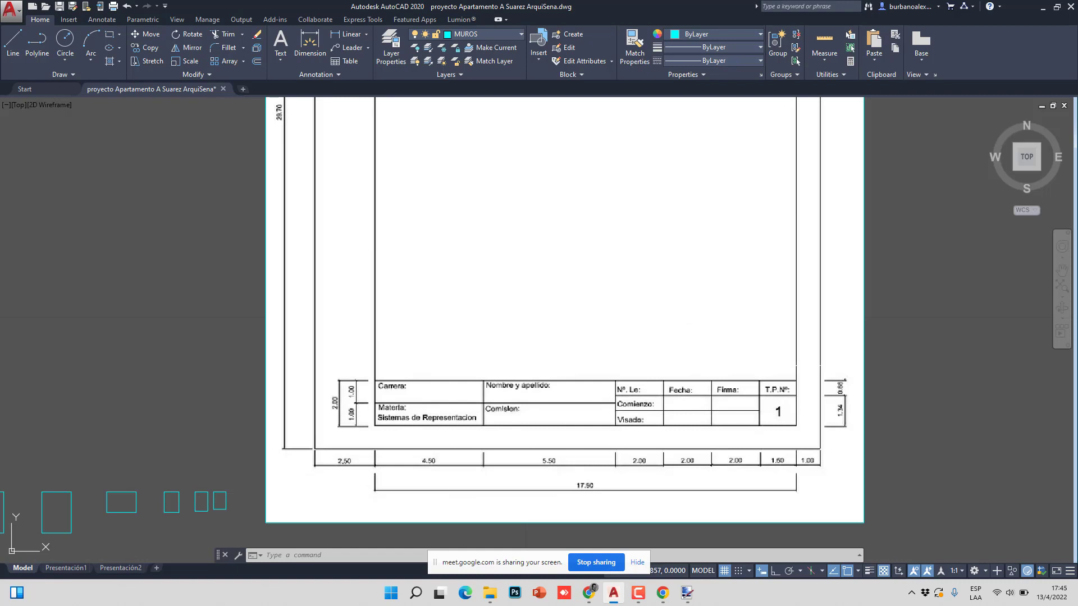
scroll(721, 355, "down", 2)
scroll(414, 441, "up", 12)
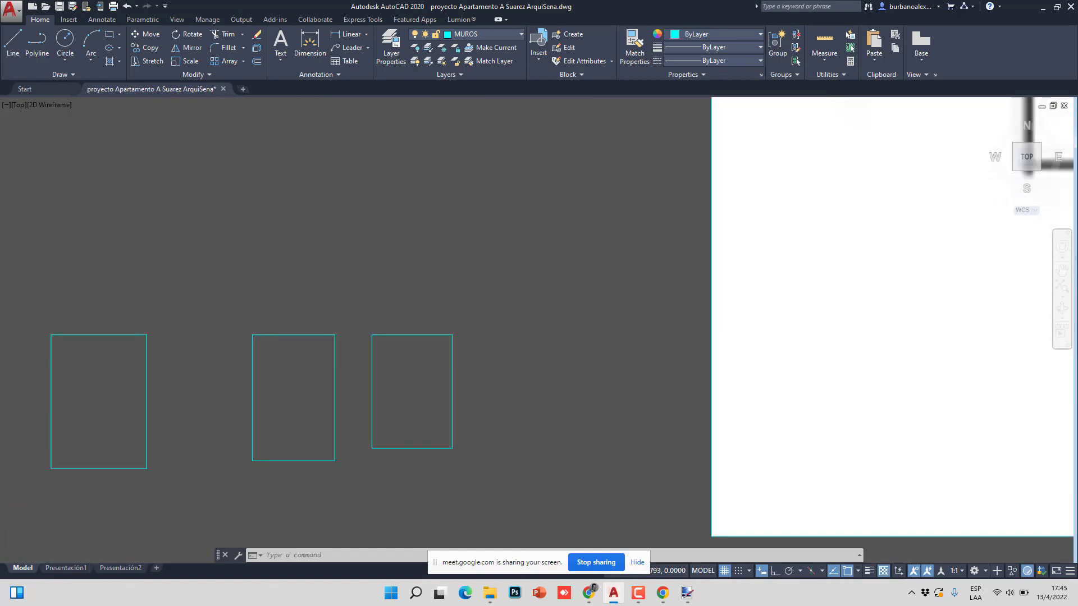
- Offset the cyan sheet rectangle 0.01 inward to create the margin frame
key("Return")
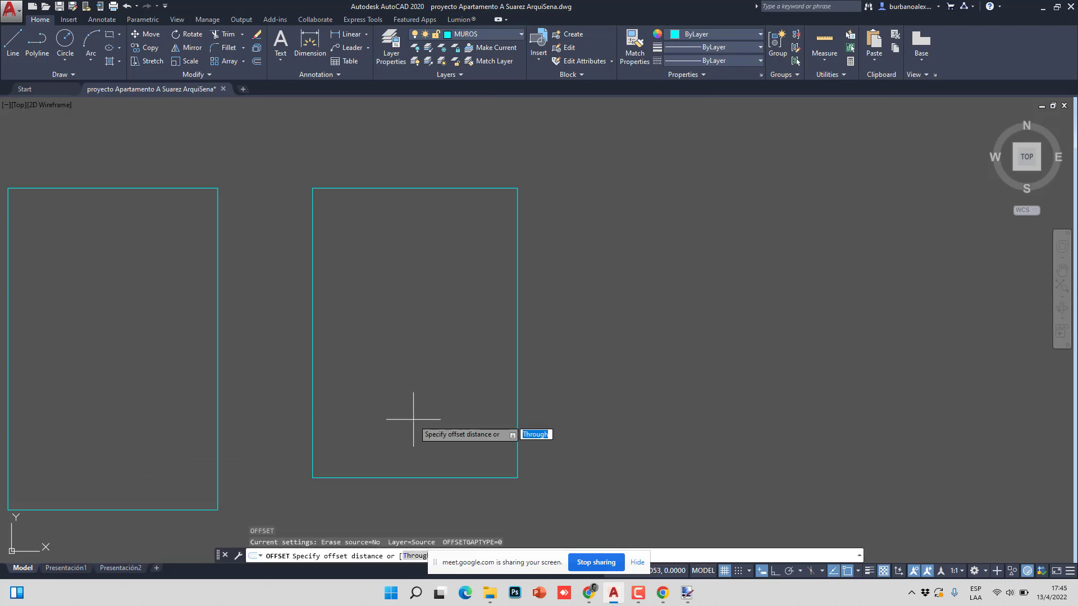
type(".01")
key("Return")
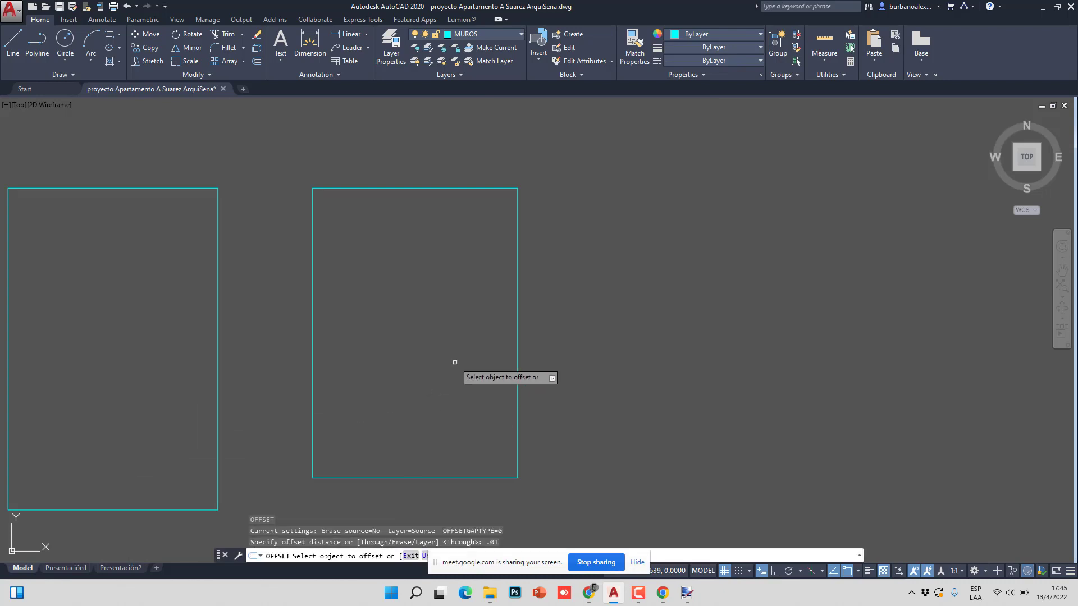
left_click(517, 340)
left_click(446, 358)
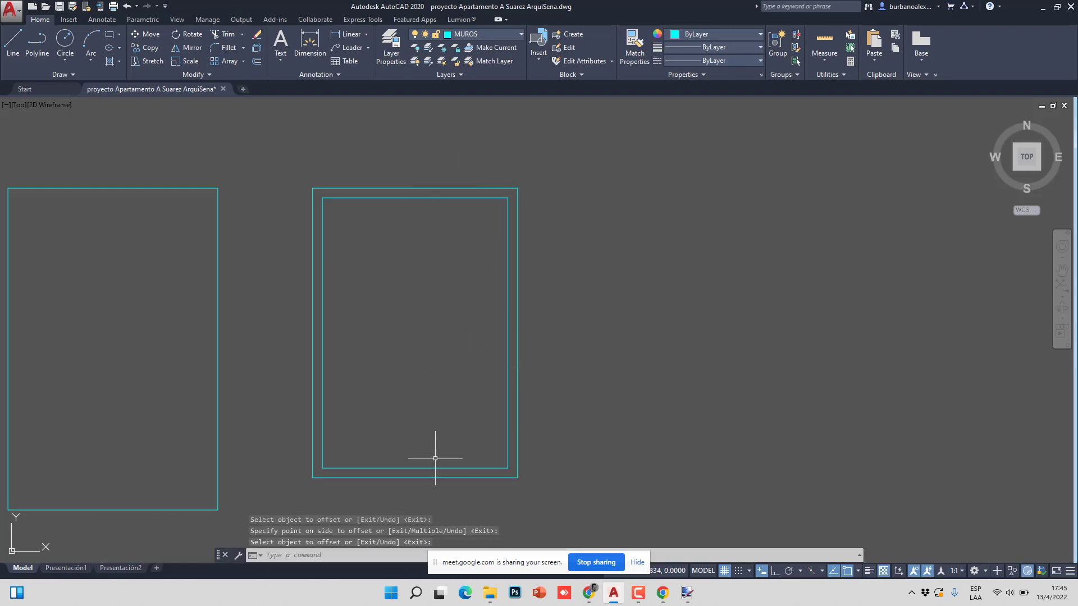
- Zoom and pan around the small cyan rectangles to inspect the new inner frame
scroll(307, 405, "down", 4)
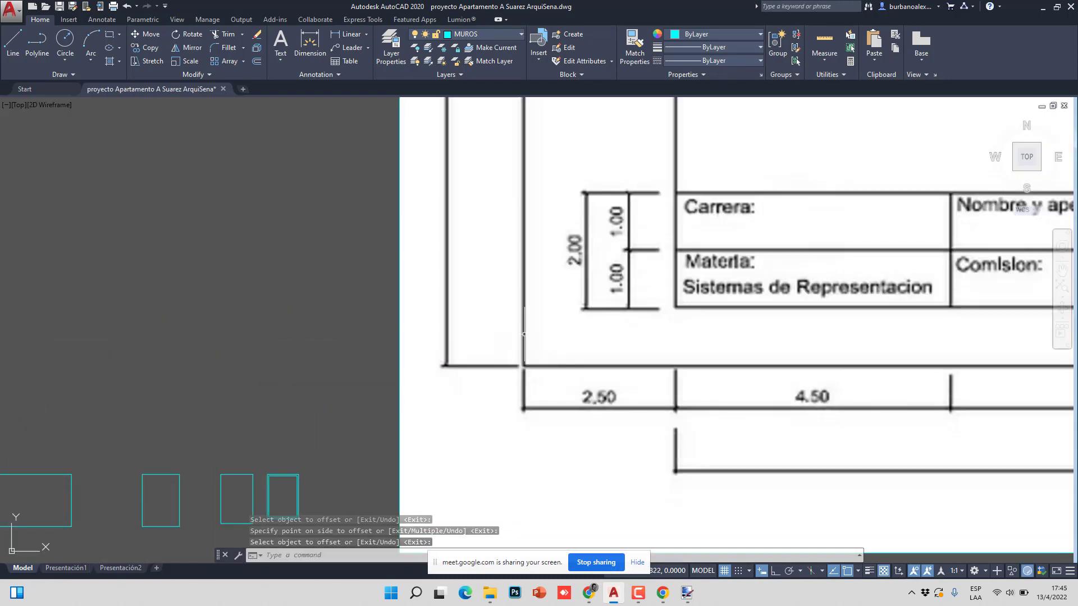
scroll(583, 356, "up", 8)
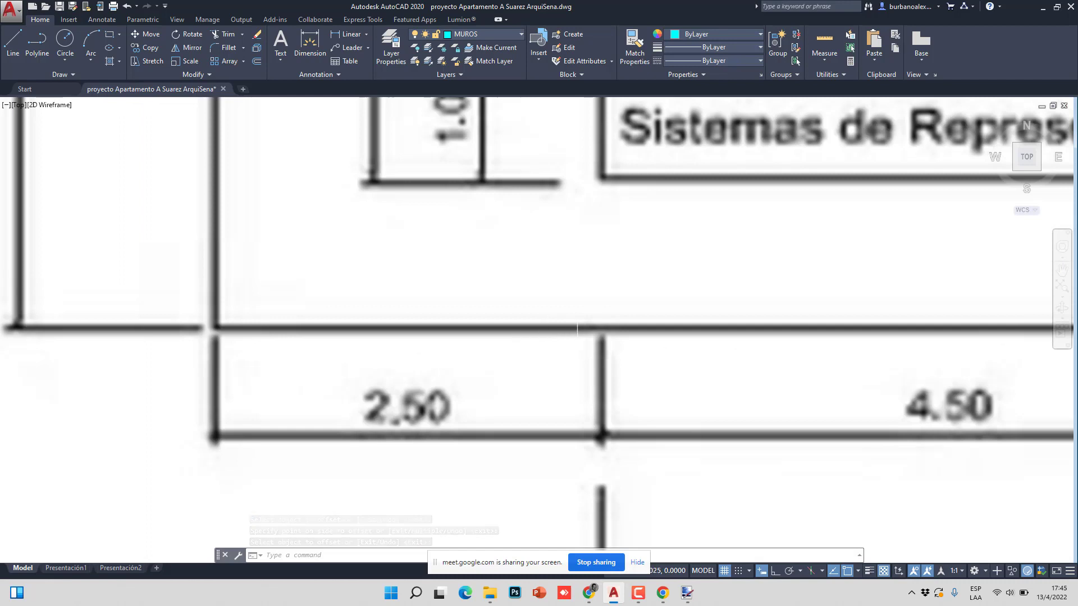
scroll(583, 357, "down", 4)
scroll(577, 316, "down", 4)
scroll(542, 333, "up", 5)
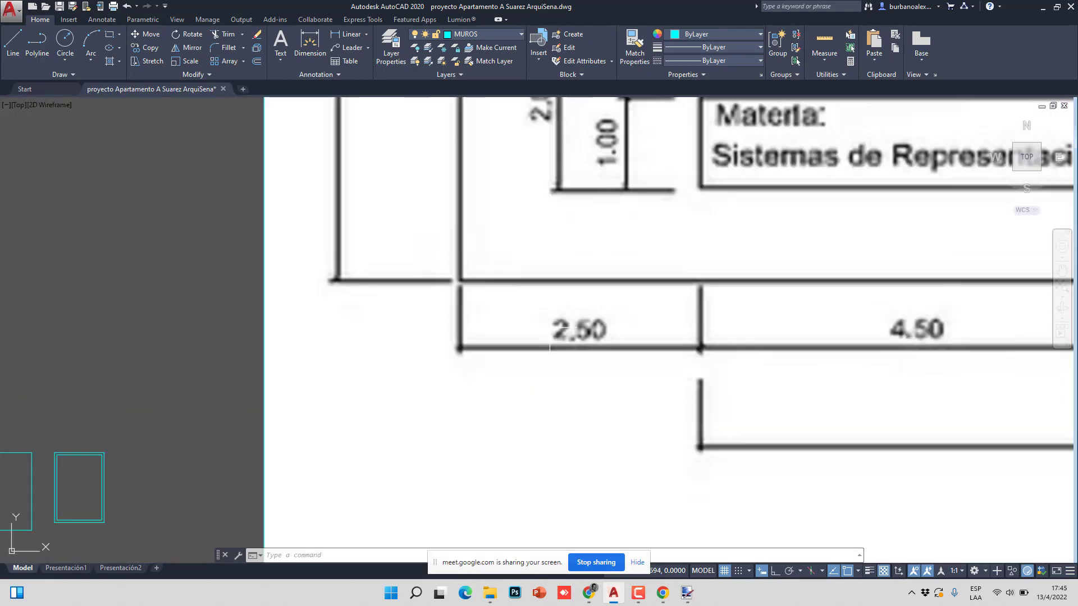
scroll(554, 337, "down", 6)
scroll(531, 309, "up", 2)
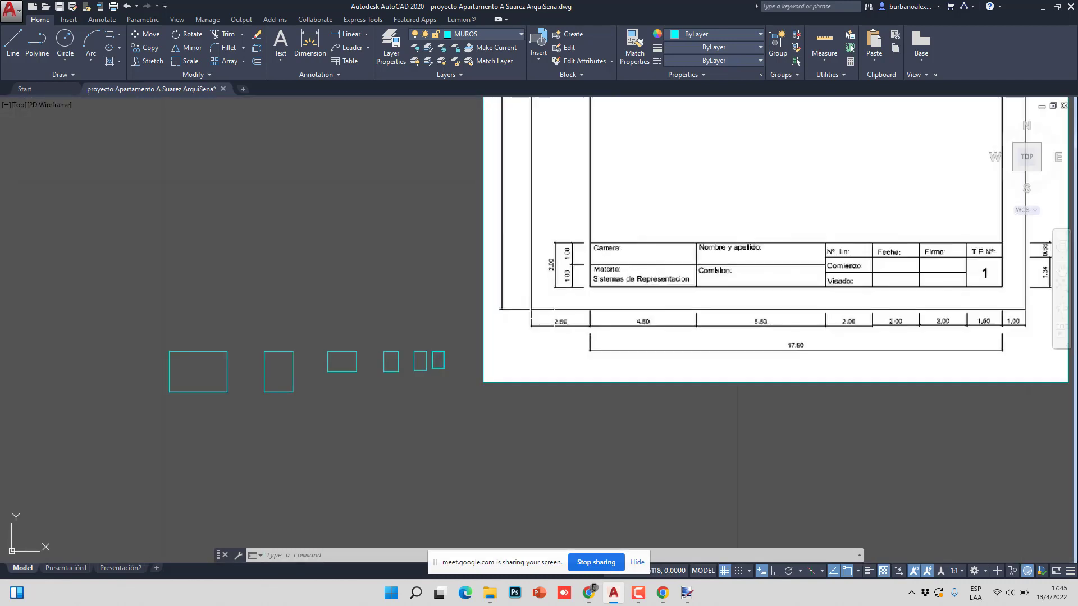
middle_click_drag(149, 405, 224, 385)
scroll(495, 335, "up", 6)
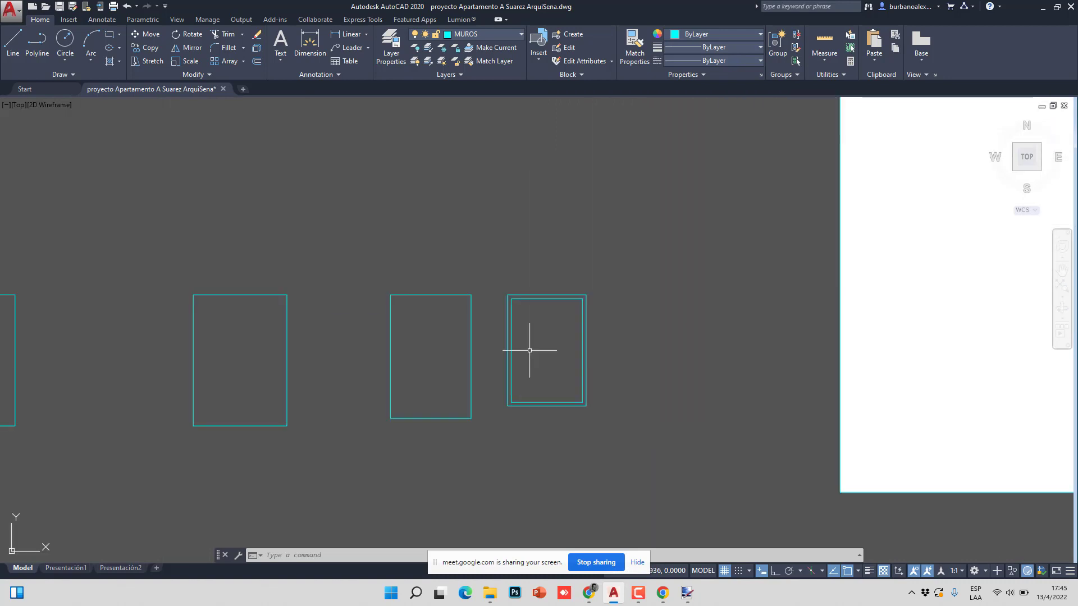
- Stretch the inner frame's left side 0.01 inward with Ortho on for a wider binding margin
left_click(374, 319)
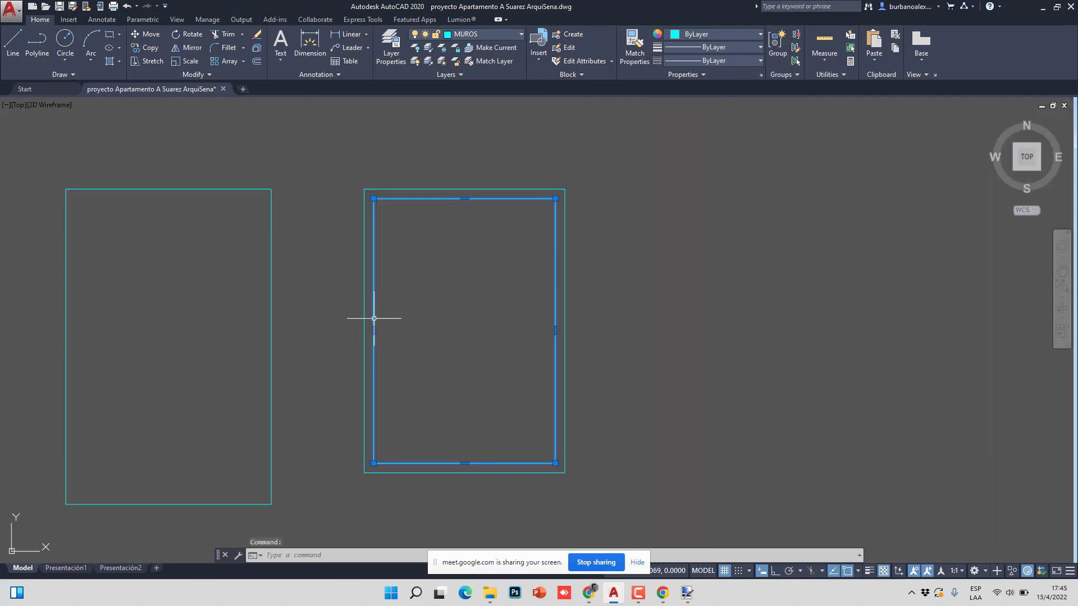
left_click(374, 331)
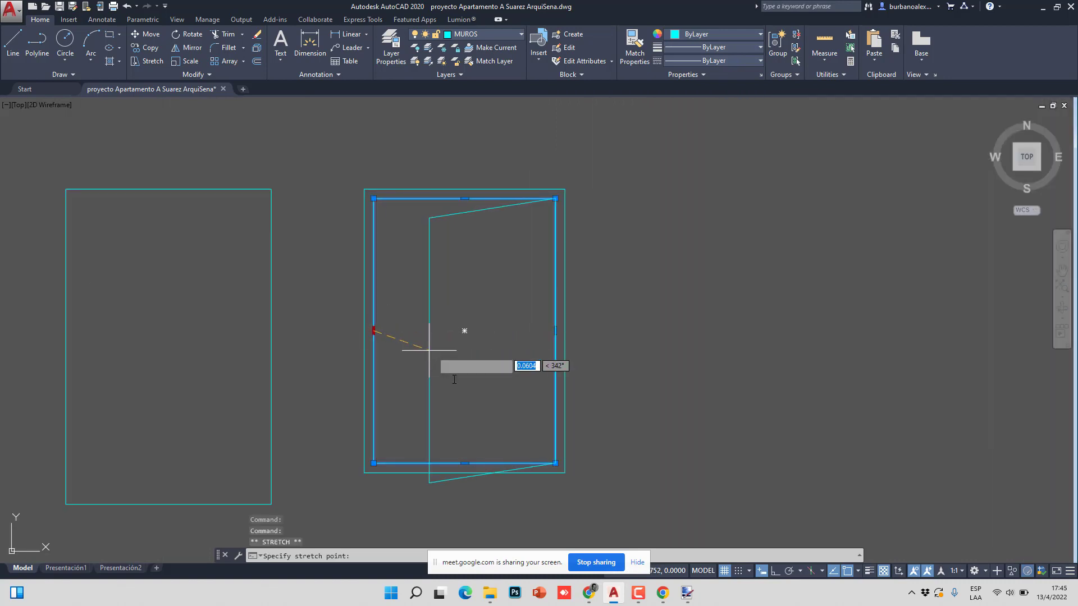
left_click(775, 572)
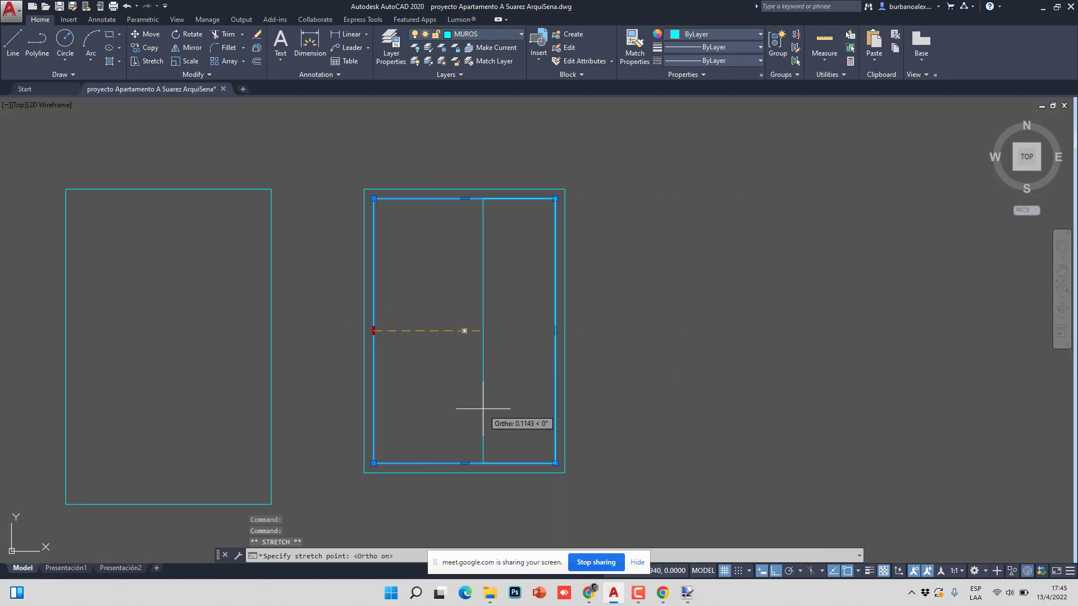
type(".01")
key("Return")
key("Escape")
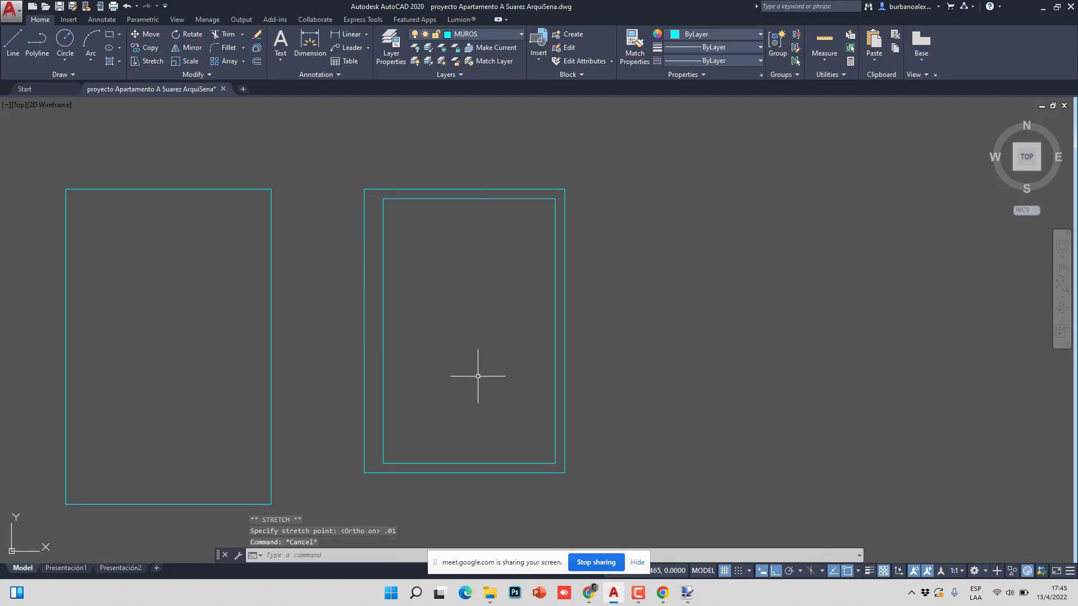
- Drag two selection windows across the frame's left edges, selecting nothing
left_click(318, 158)
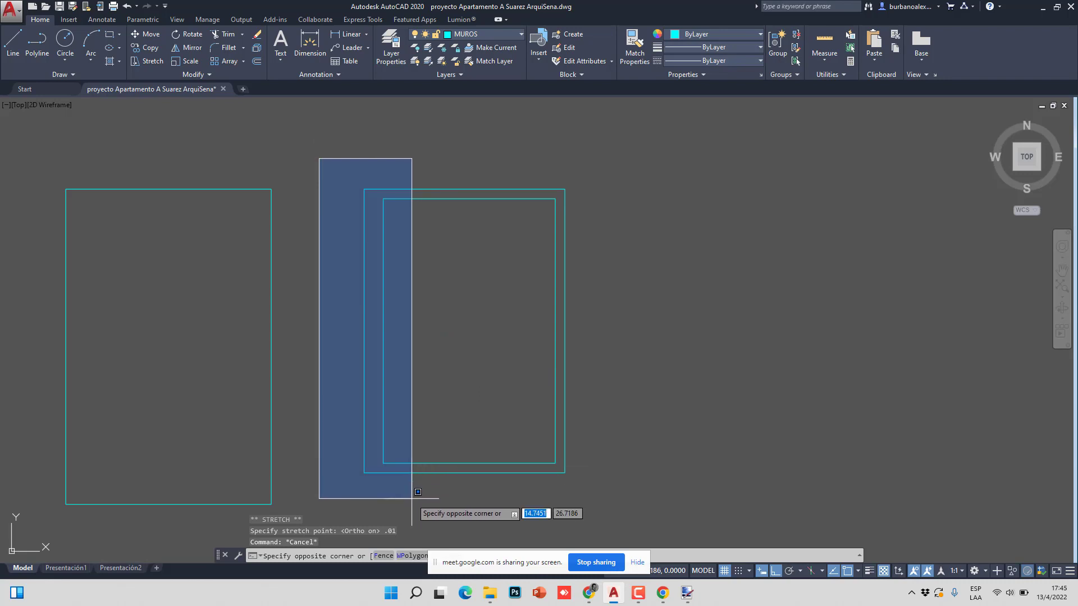
left_click(410, 494)
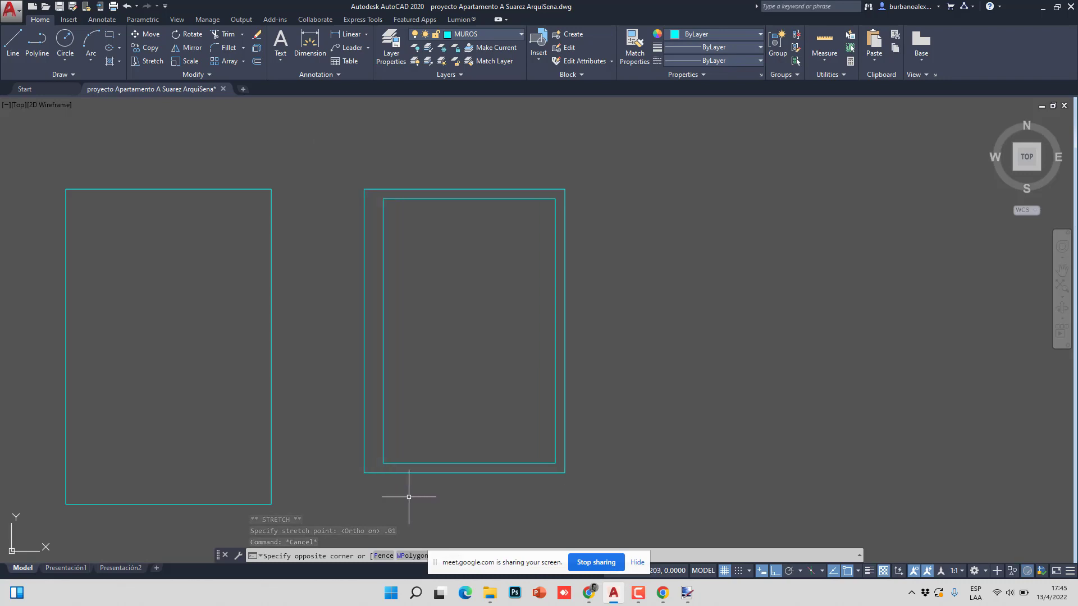
left_click(356, 174)
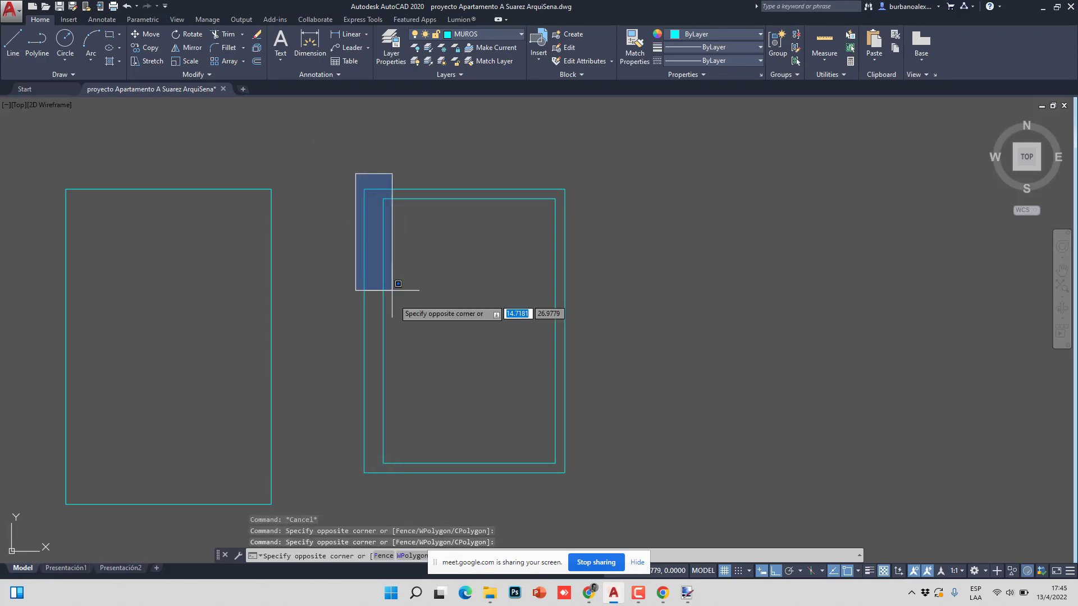
left_click(392, 481)
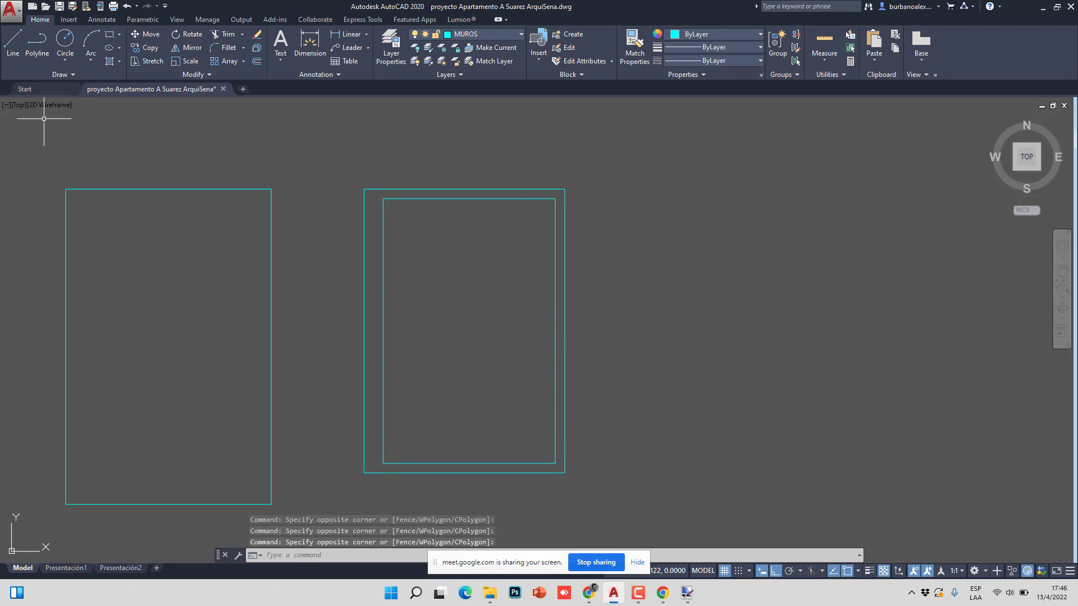
left_click(66, 44)
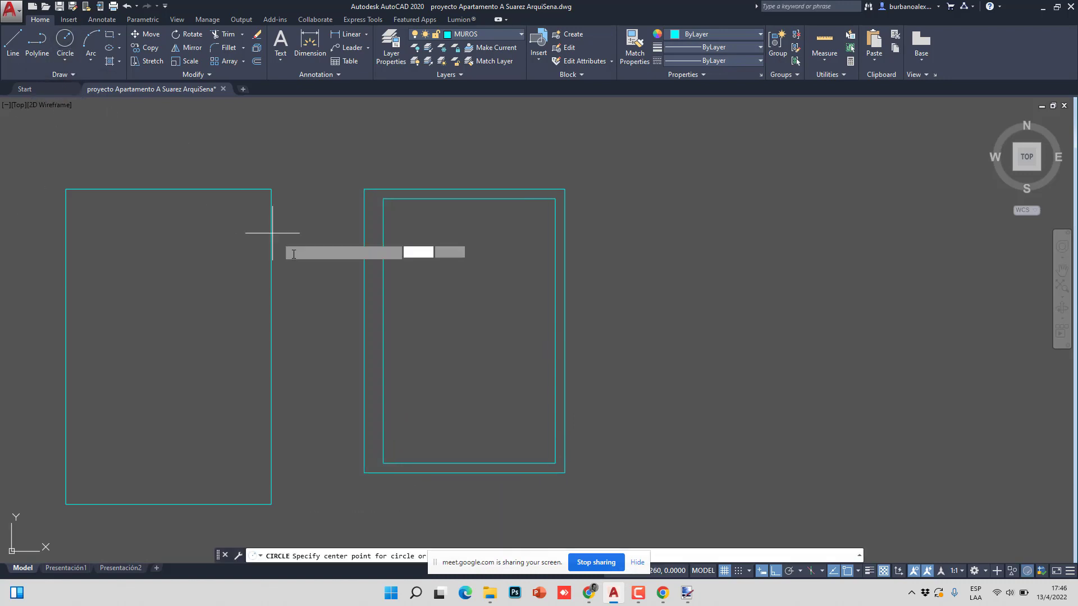
left_click(374, 282)
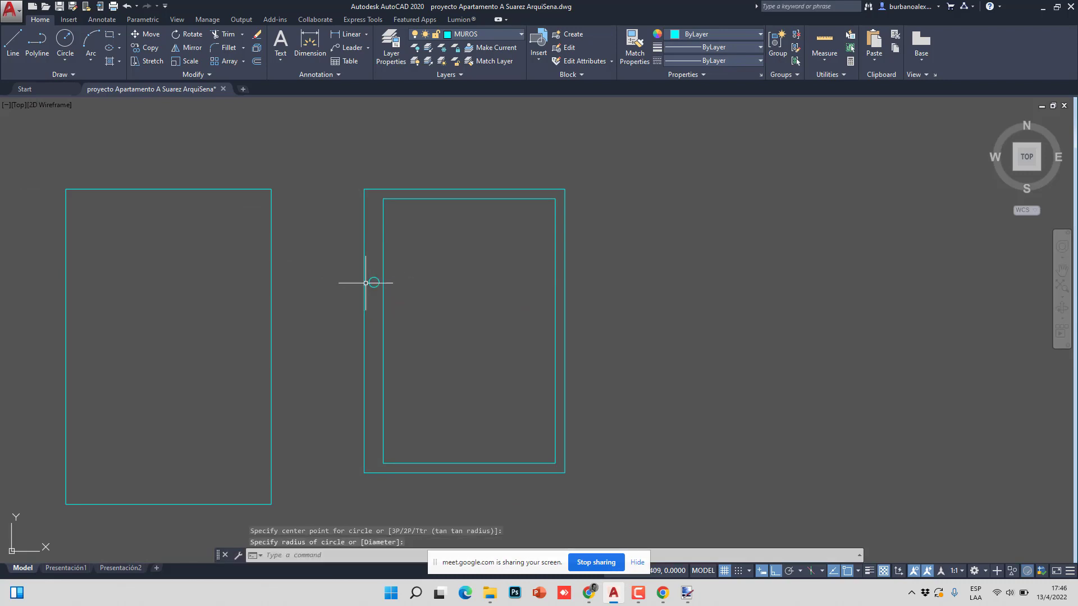
left_click(369, 284)
double_click(365, 281)
left_click(146, 47)
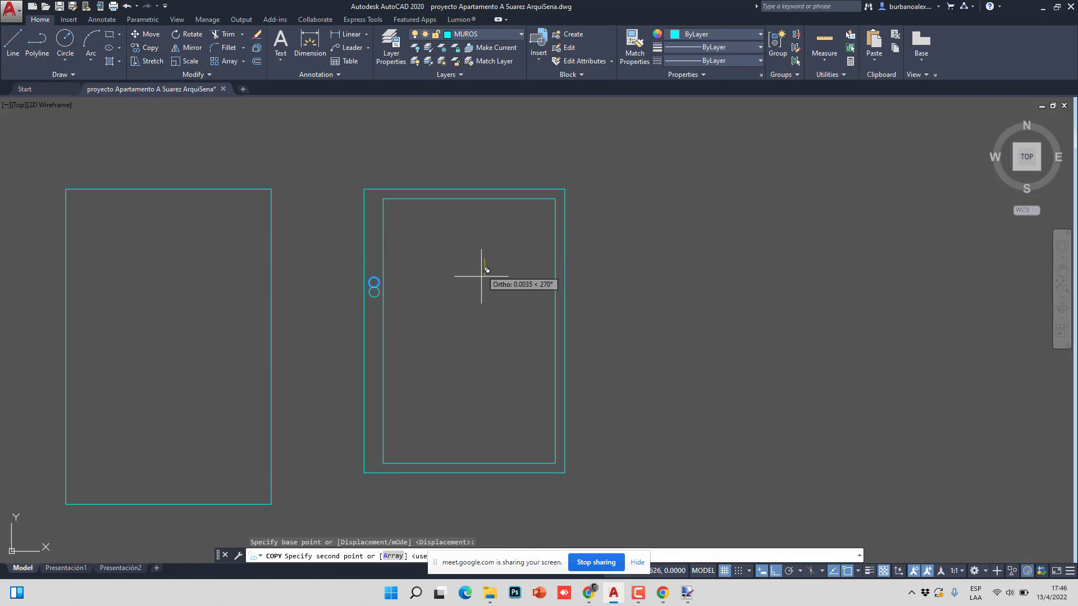
left_click(484, 259)
left_click(483, 351)
key("Escape")
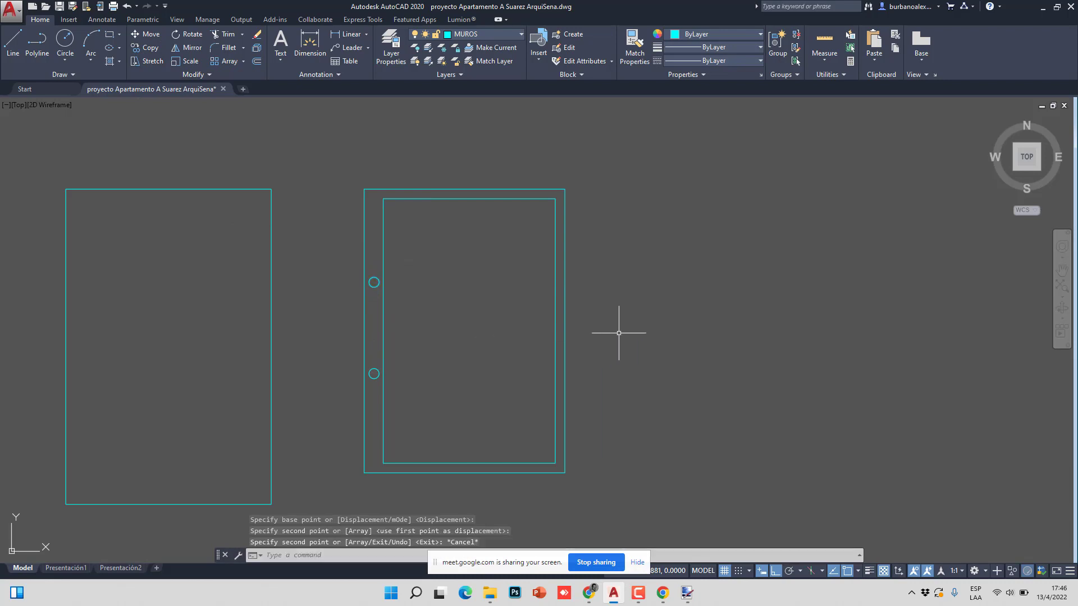
middle_click_drag(691, 321, 664, 278)
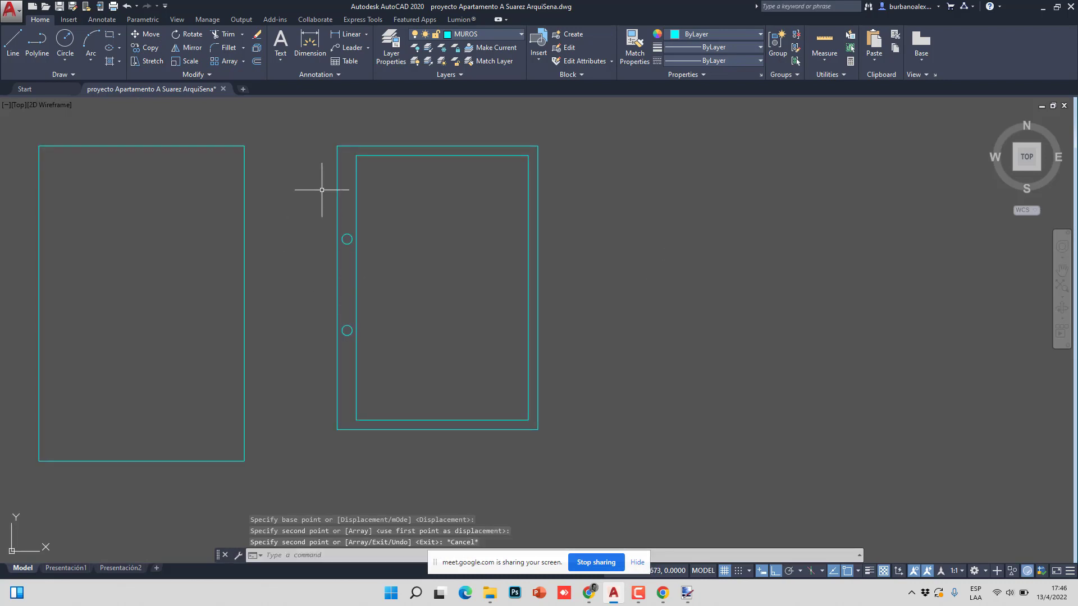
left_click(296, 213)
left_click(400, 387)
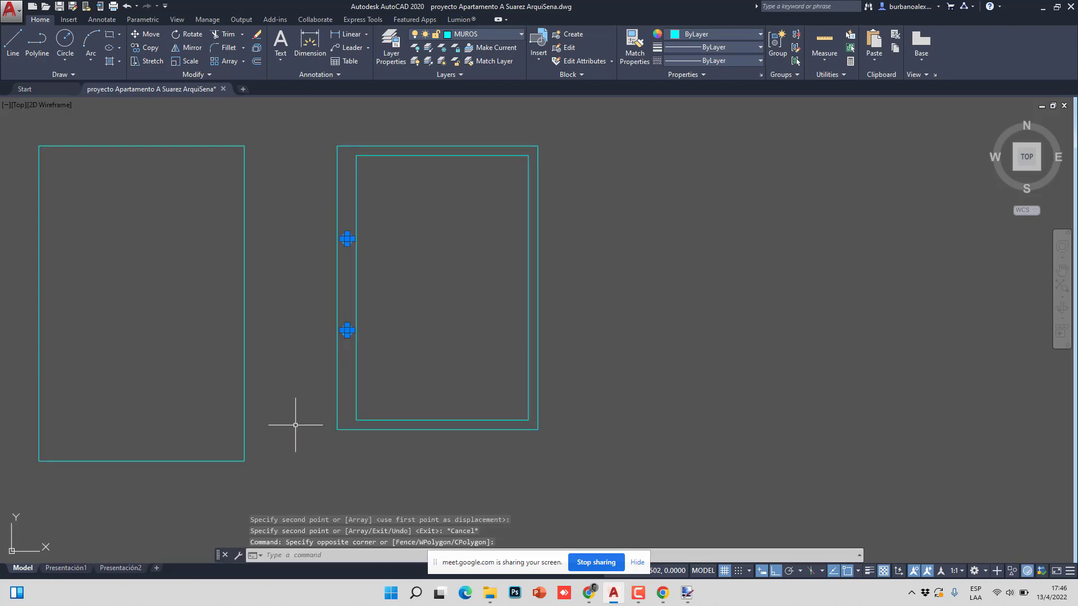
key("Delete")
scroll(334, 331, "down", 5)
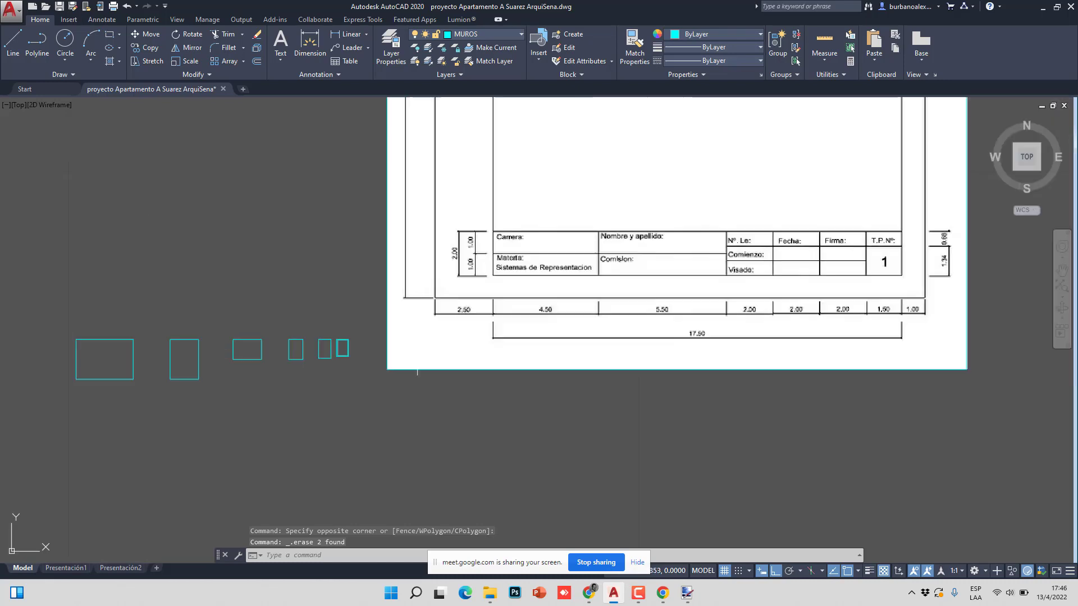
middle_click_drag(334, 332, 327, 362)
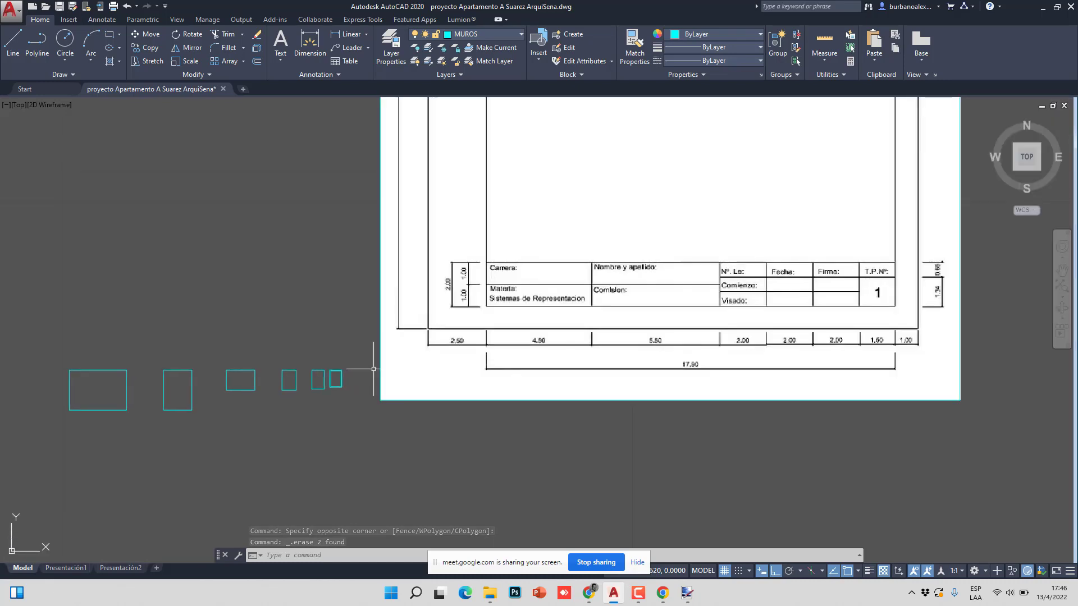
scroll(509, 306, "up", 4)
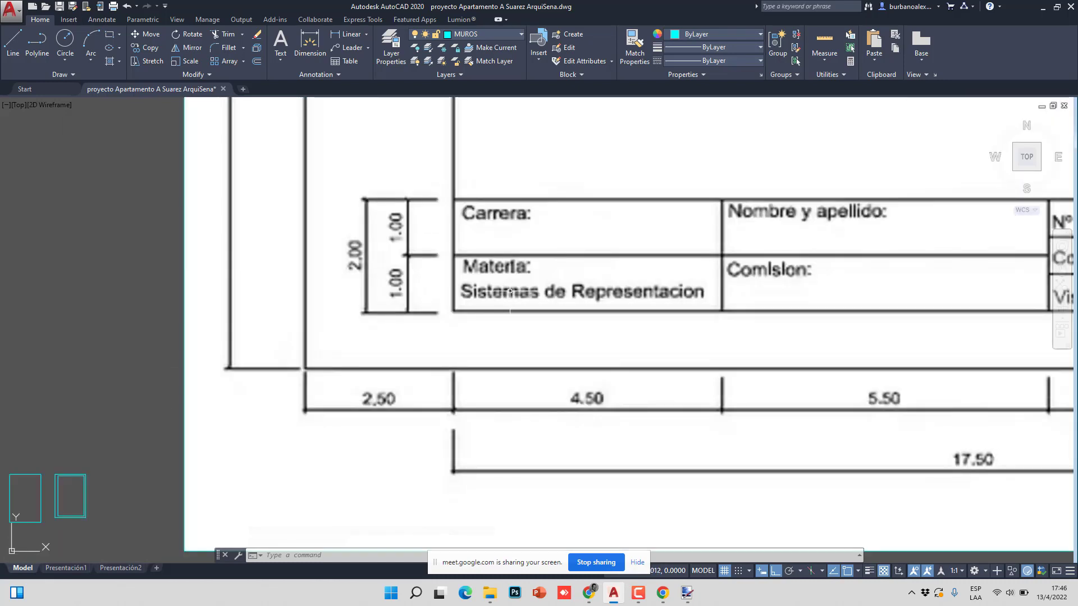
scroll(503, 309, "down", 2)
scroll(440, 291, "up", 4)
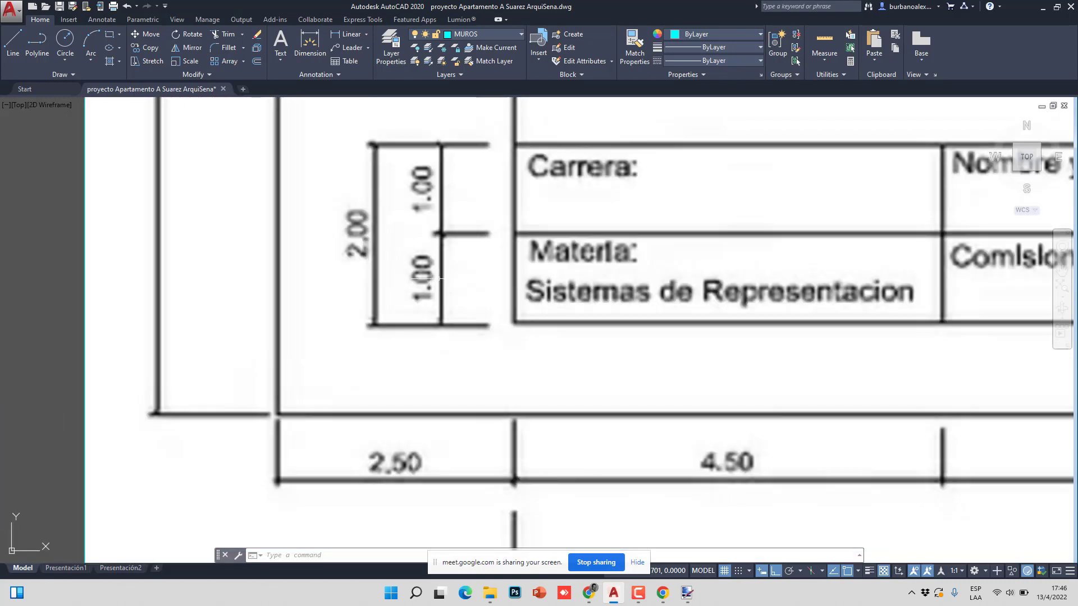
scroll(440, 278, "down", 3)
scroll(440, 278, "down", 2)
scroll(284, 414, "up", 10)
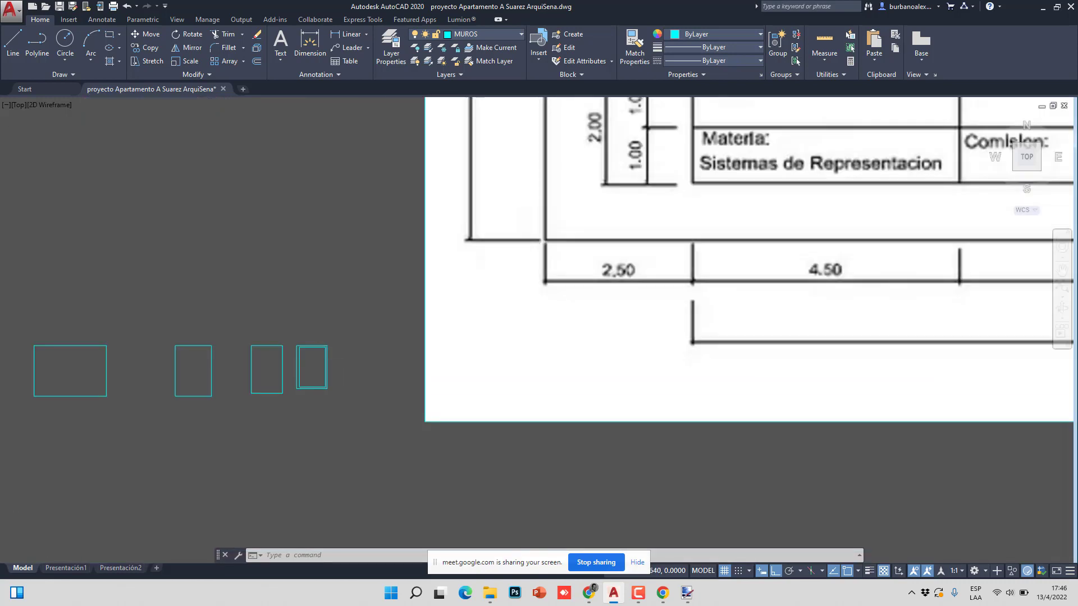
- Draw a horizontal polyline 0.02 above the inner frame's bottom, across to its right side
scroll(122, 228, "down", 3)
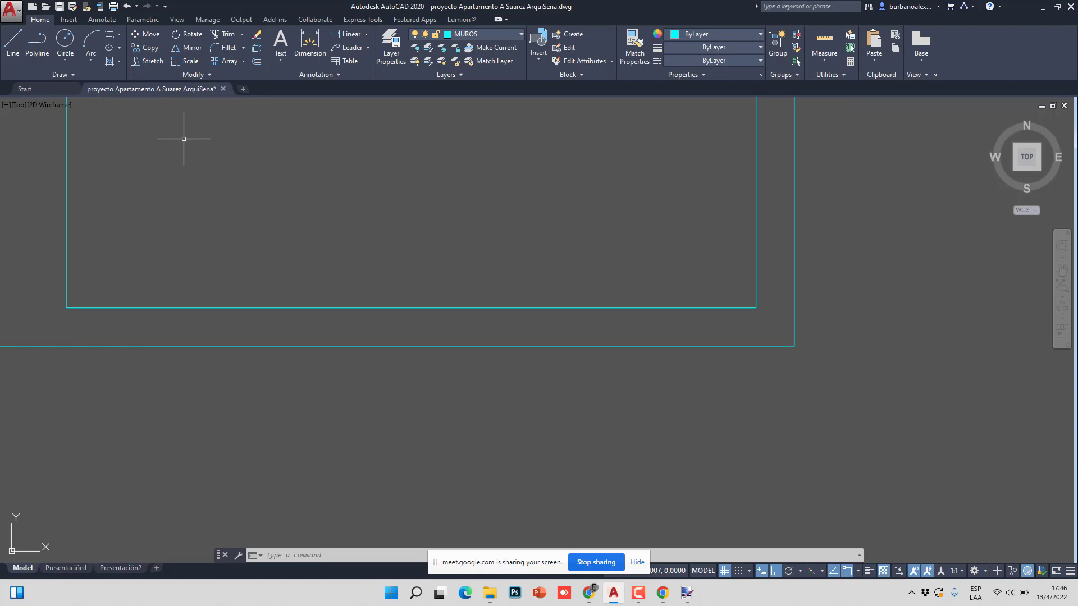
left_click(37, 42)
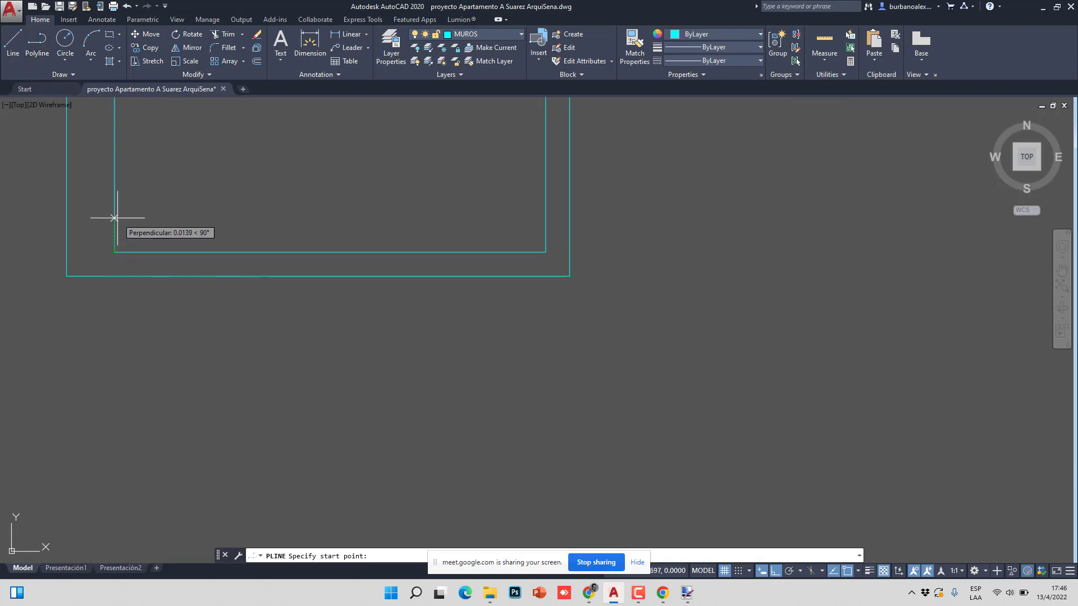
type(".02")
key("Return")
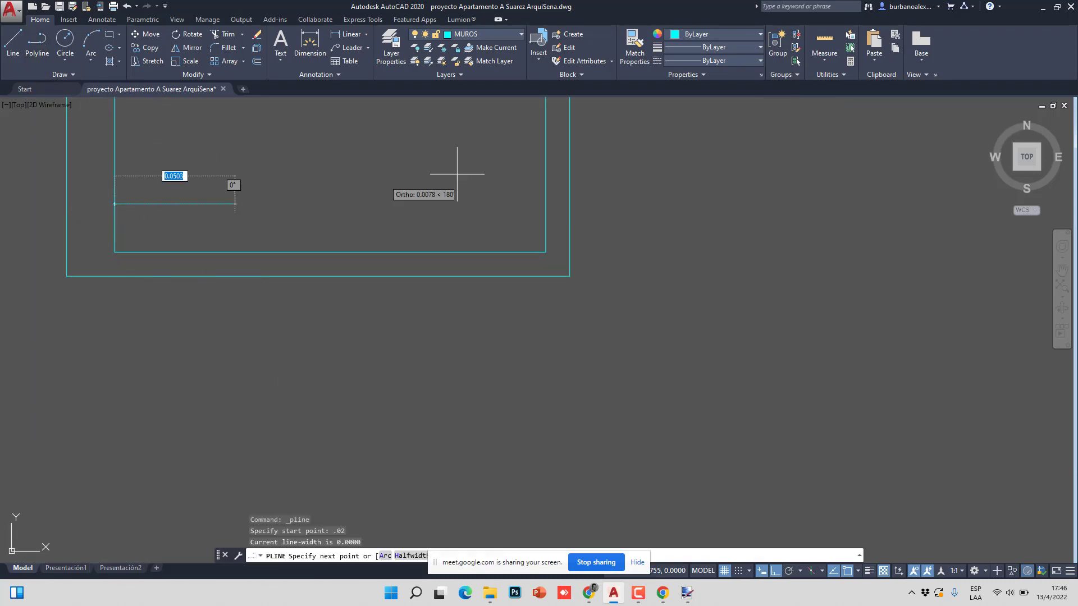
left_click(545, 204)
key("Escape")
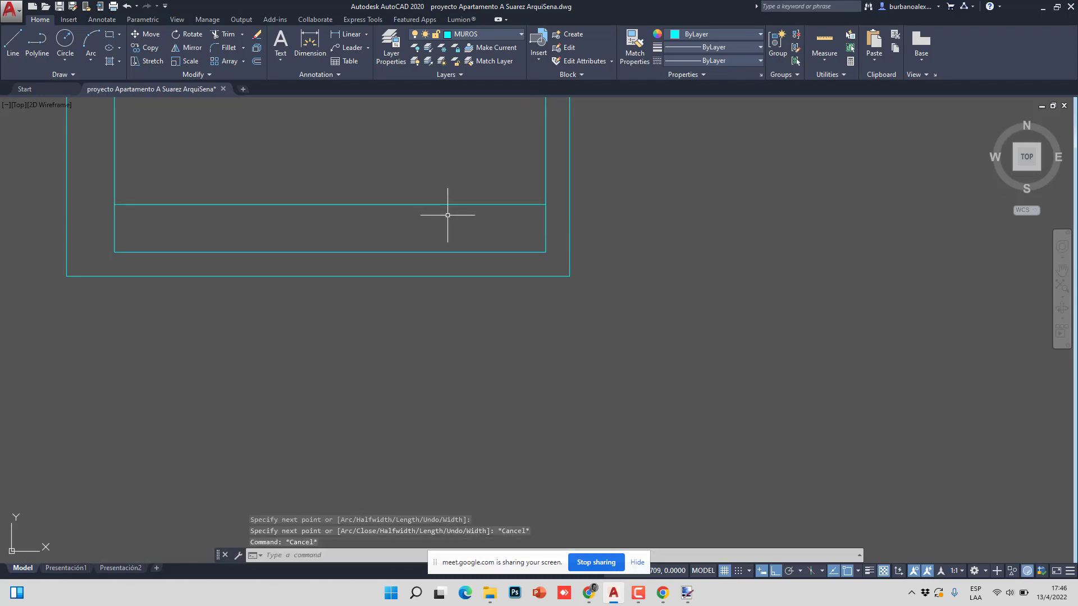
- Offset that horizontal line 0.01 downward to form the title block's middle row
type("O")
key("Return")
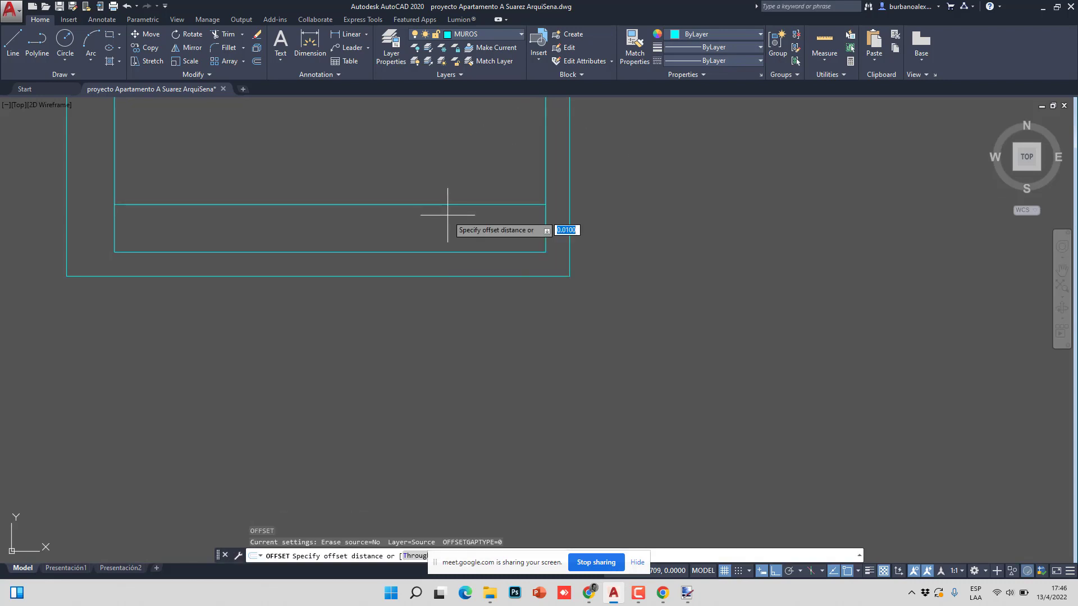
type(".01")
key("Return")
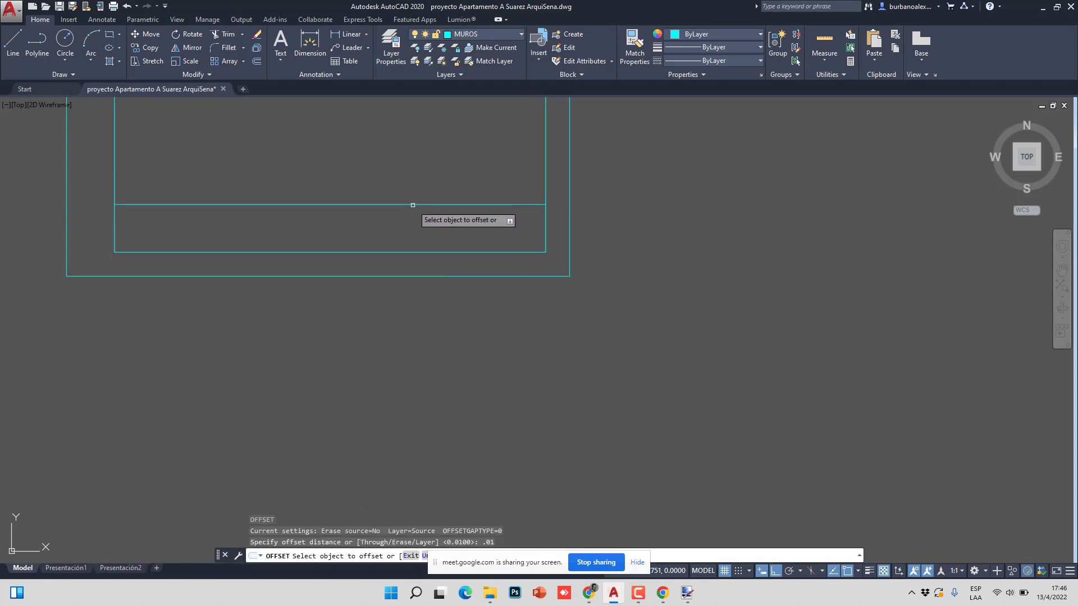
left_click(415, 205)
left_click(415, 241)
key("Escape")
key("Escape")
- Pan and zoom to study the reference title block, then return to the cyan sheet
scroll(373, 272, "down", 5)
middle_click_drag(589, 233, 378, 331)
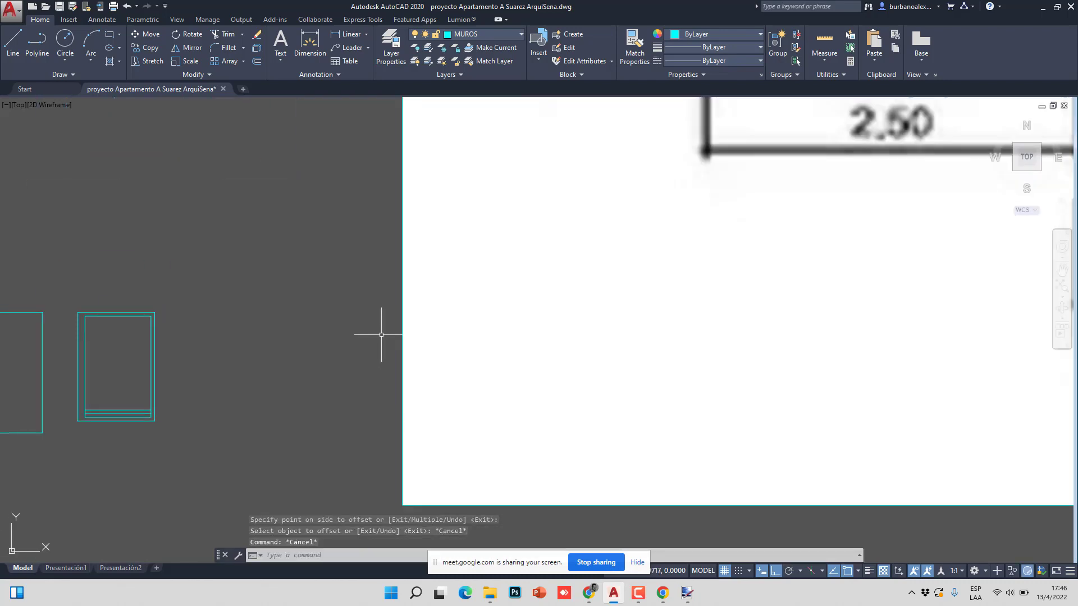
scroll(378, 332, "down", 2)
scroll(464, 323, "down", 3)
scroll(464, 323, "up", 1)
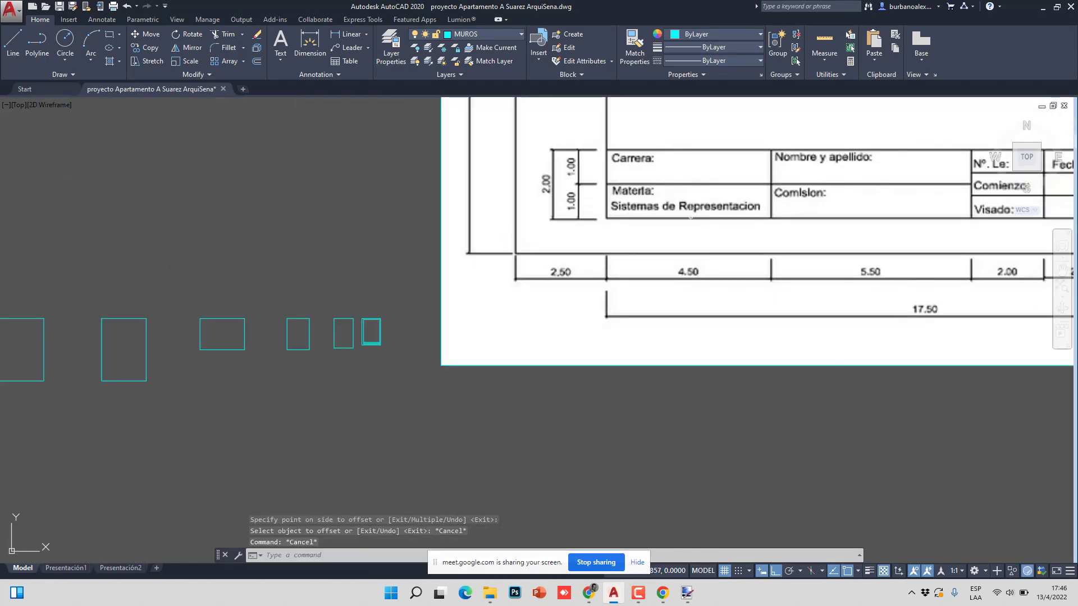
scroll(918, 226, "up", 2)
scroll(661, 311, "down", 2)
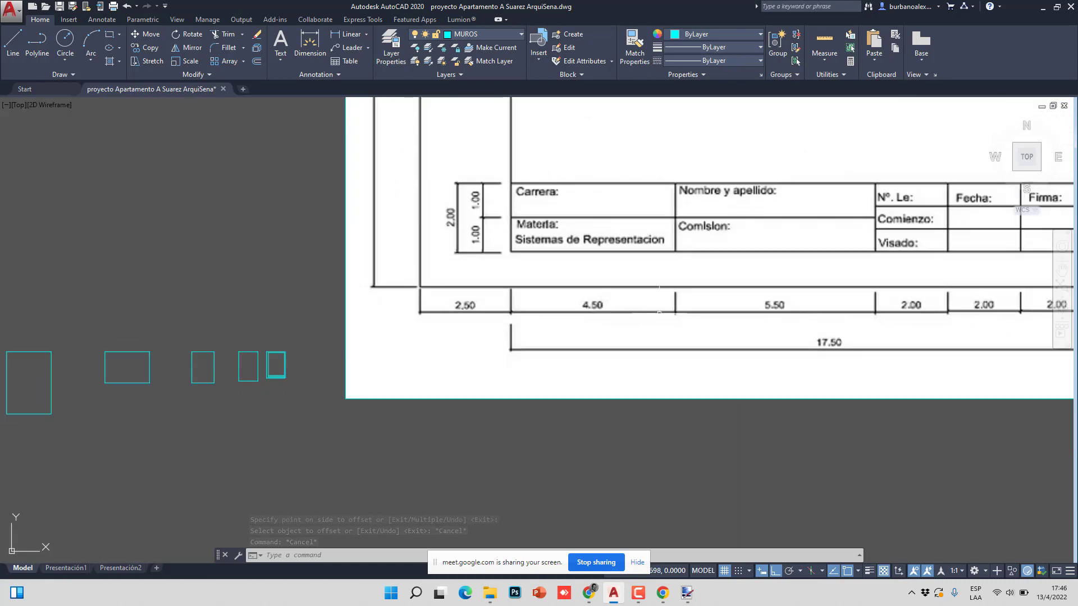
mouse_move(345, 338)
middle_mouse_down()
mouse_move(168, 339)
mouse_move(278, 340)
middle_mouse_up()
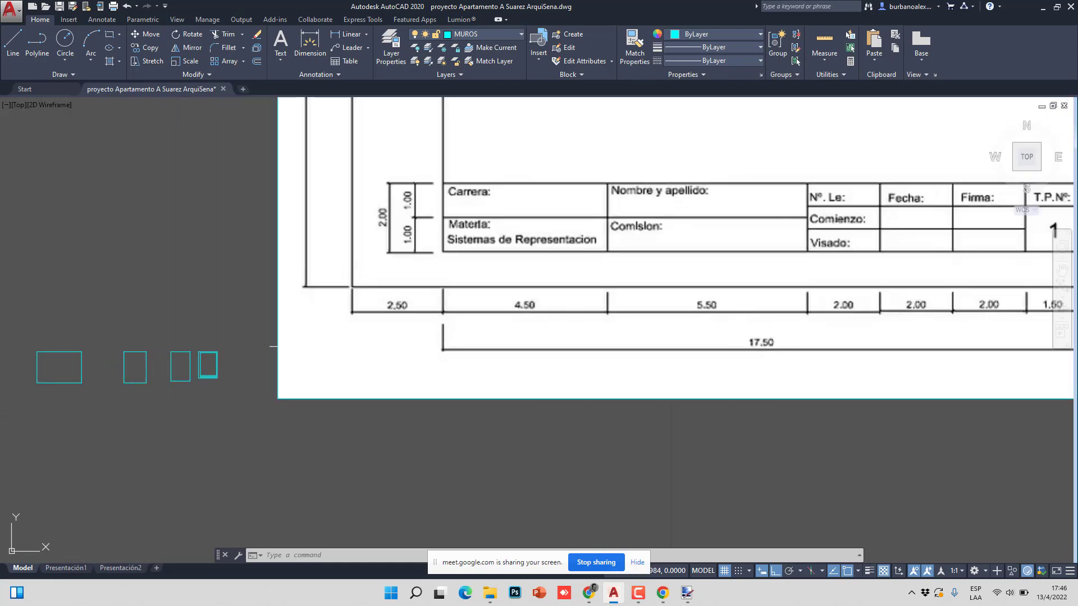
scroll(224, 354, "up", 5)
middle_click_drag(656, 351, 517, 386)
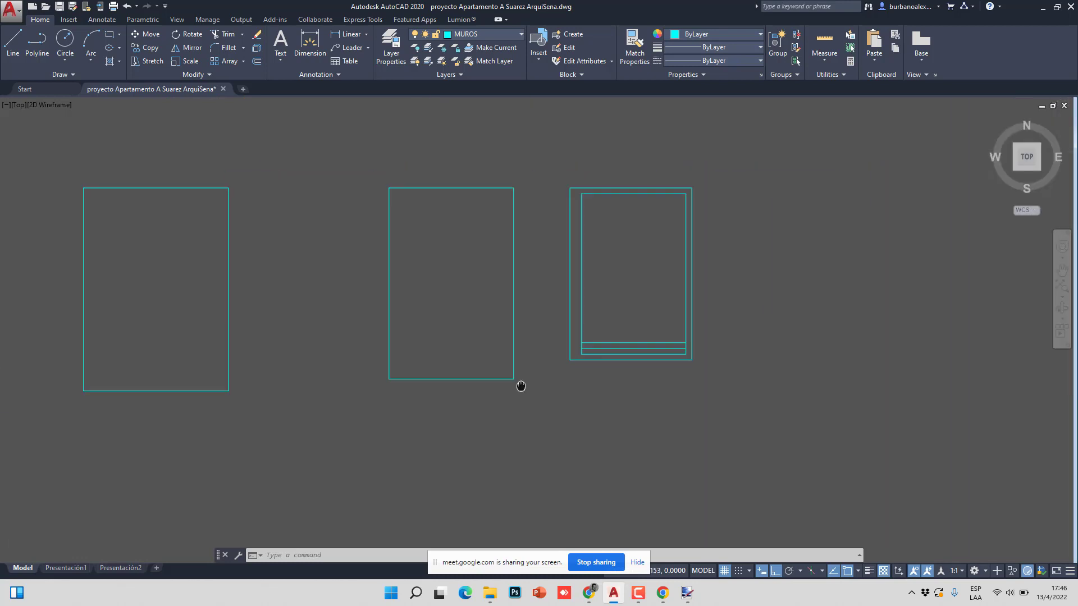
scroll(481, 384, "up", 4)
scroll(481, 384, "up", 2)
left_click(37, 42)
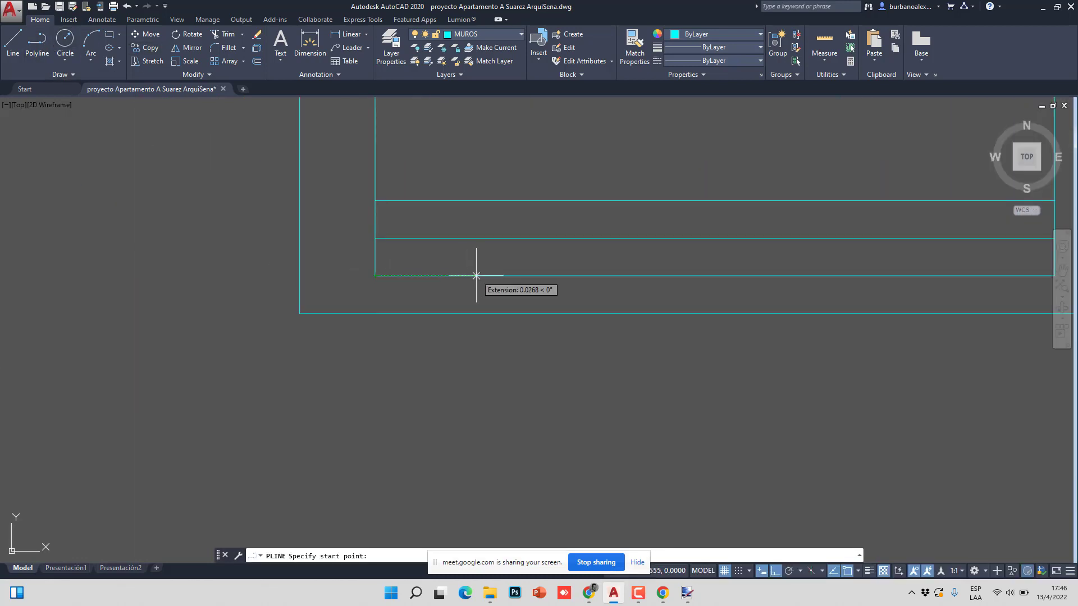
- Draw a vertical divider polyline 0.045 from the title block's left edge up to the upper line
type("4.5")
key("Return")
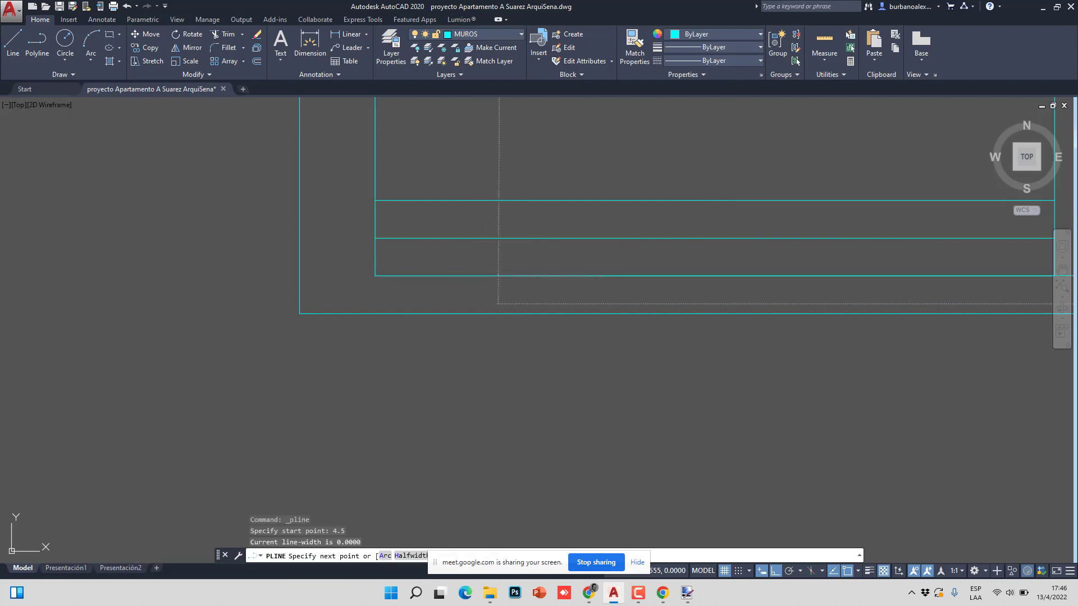
key("Escape")
right_click(447, 220)
left_click(478, 226)
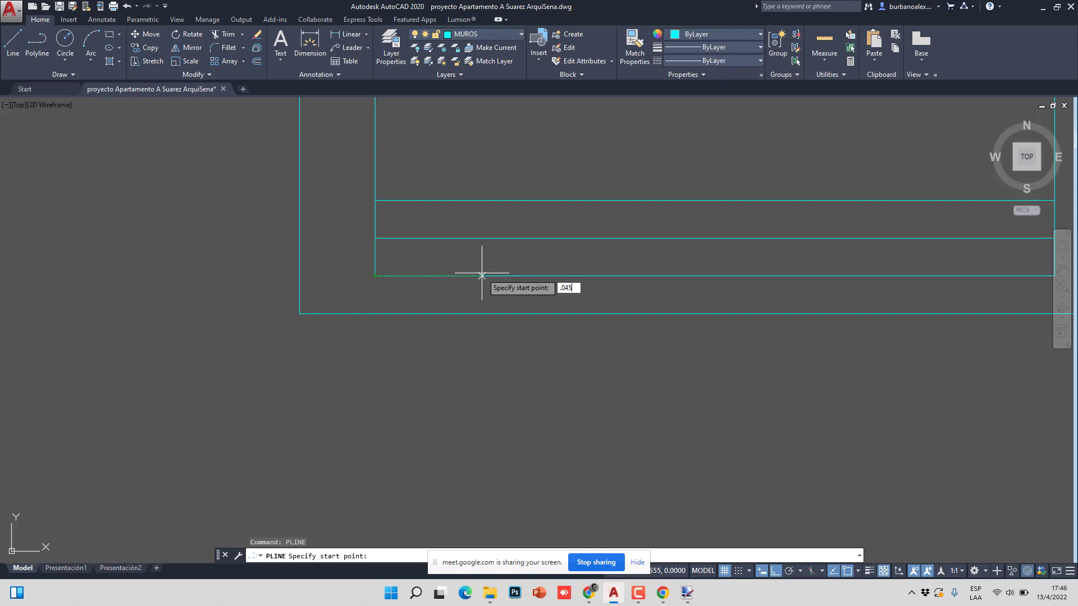
key("Return")
left_click(544, 201)
key("Escape")
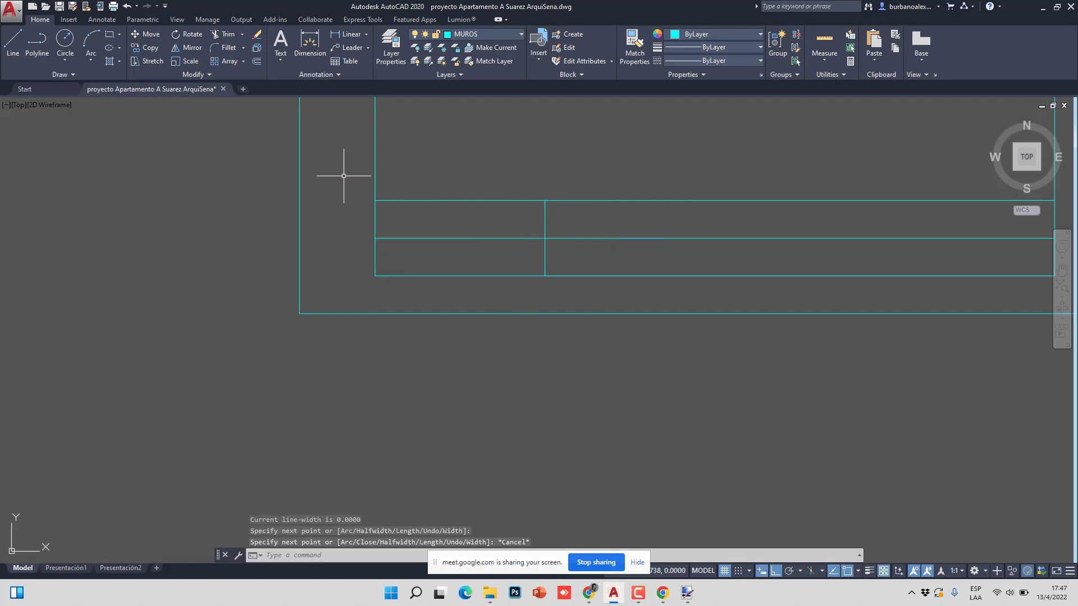
- Offset the vertical divider 0.055 to the right for the second column
type("o")
key("Return")
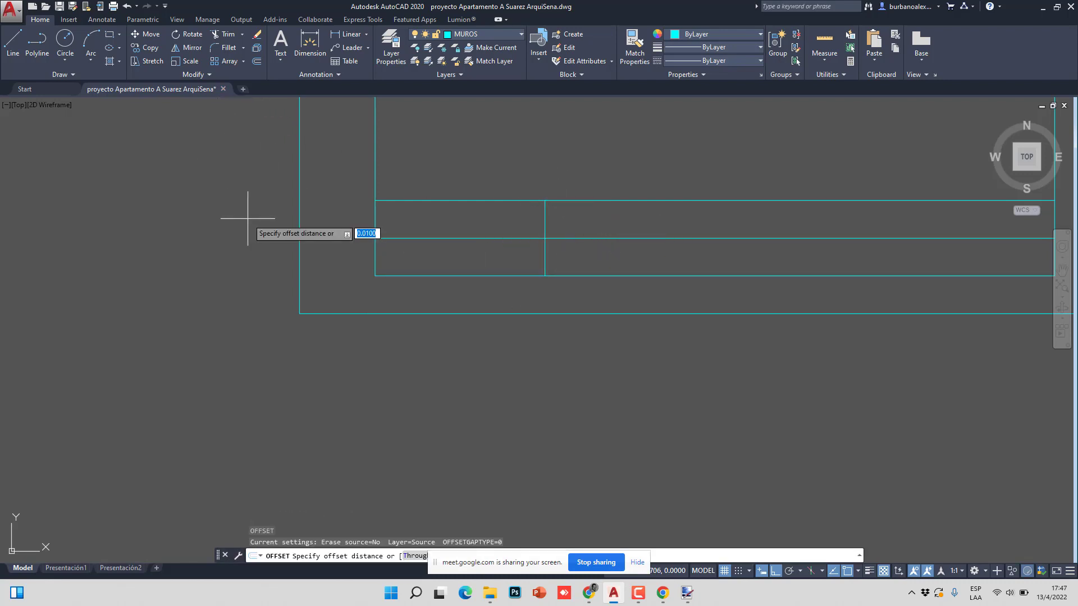
key("Return")
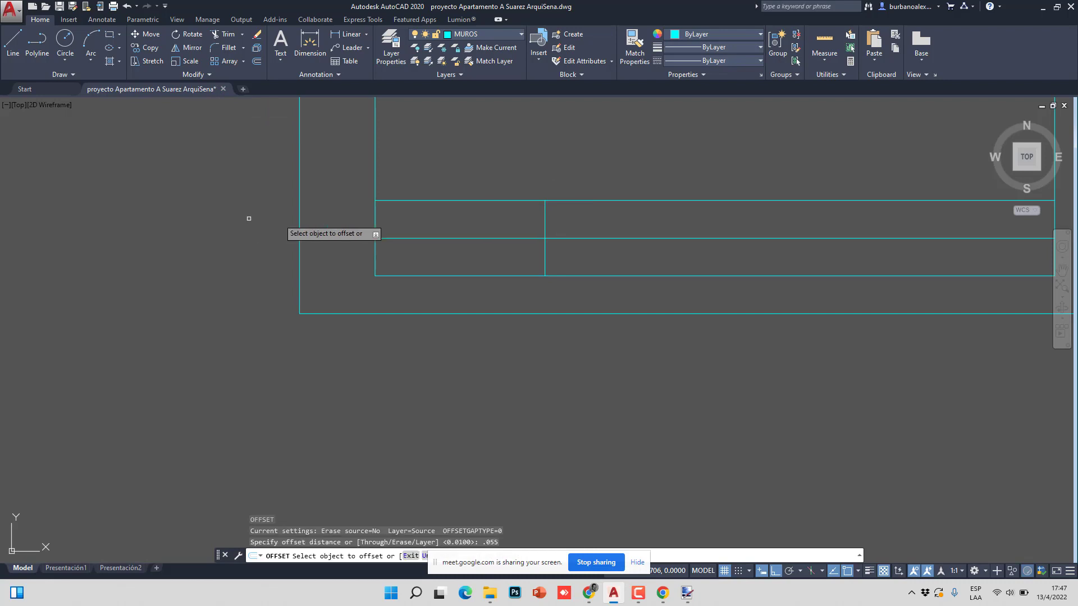
left_click(544, 221)
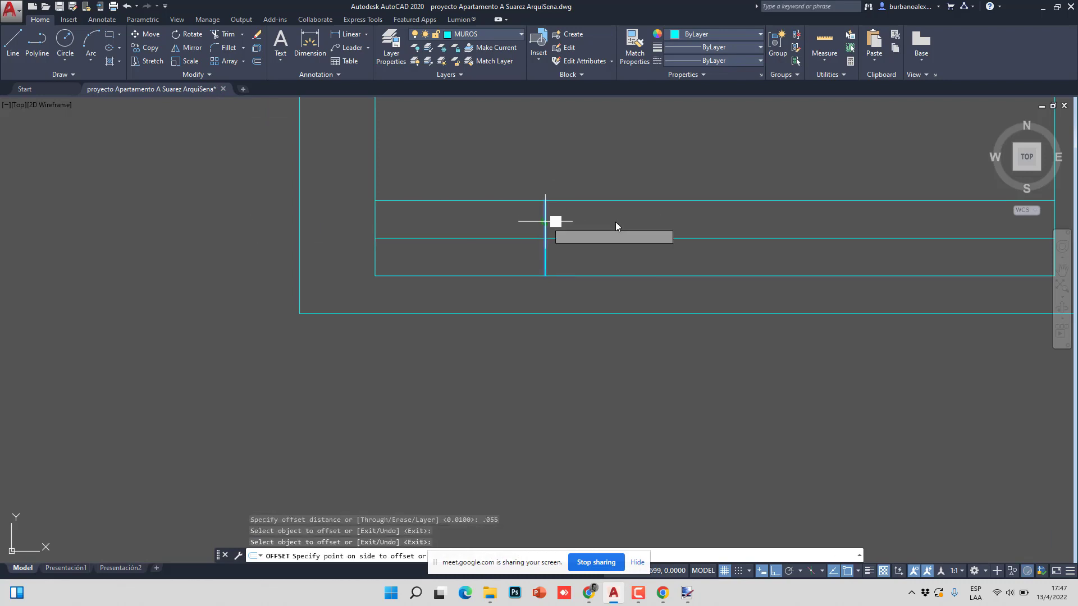
left_click(607, 219)
scroll(733, 245, "up", 5)
scroll(393, 317, "down", 5)
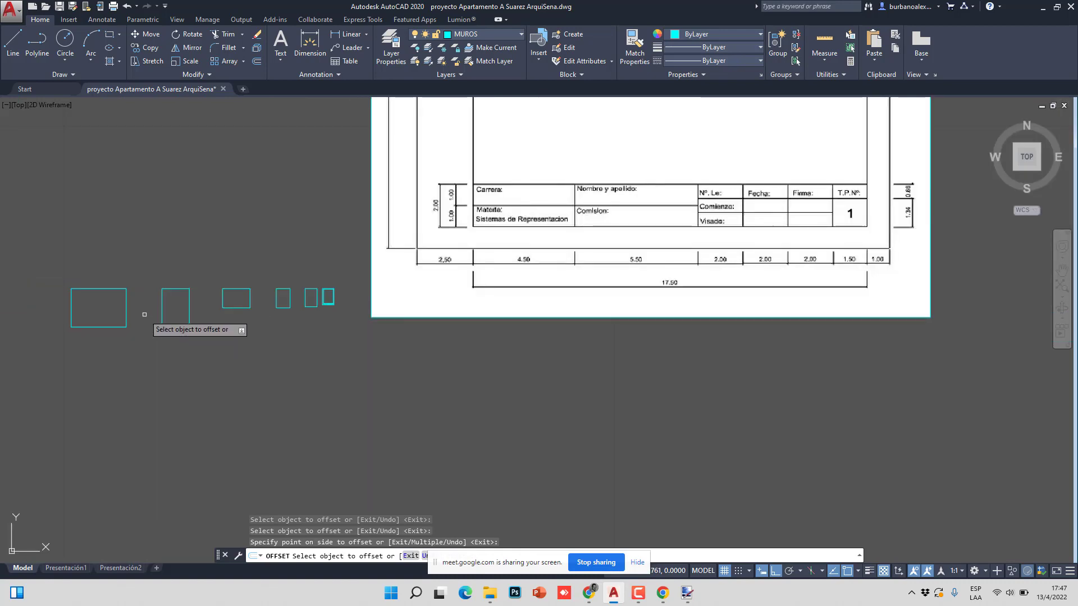
scroll(132, 317, "up", 1)
scroll(459, 291, "up", 3)
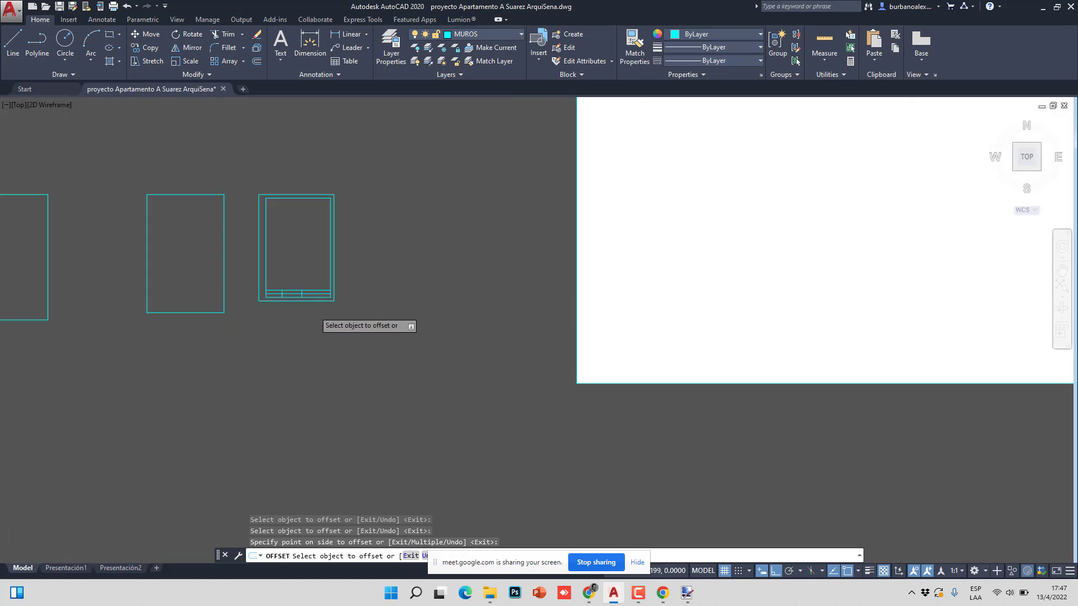
scroll(315, 315, "up", 3)
scroll(356, 260, "up", 2)
scroll(356, 260, "down", 2)
scroll(356, 247, "up", 2)
- Add two more vertical dividers, each offset 0.02 further right, for the narrow columns
right_click(356, 240)
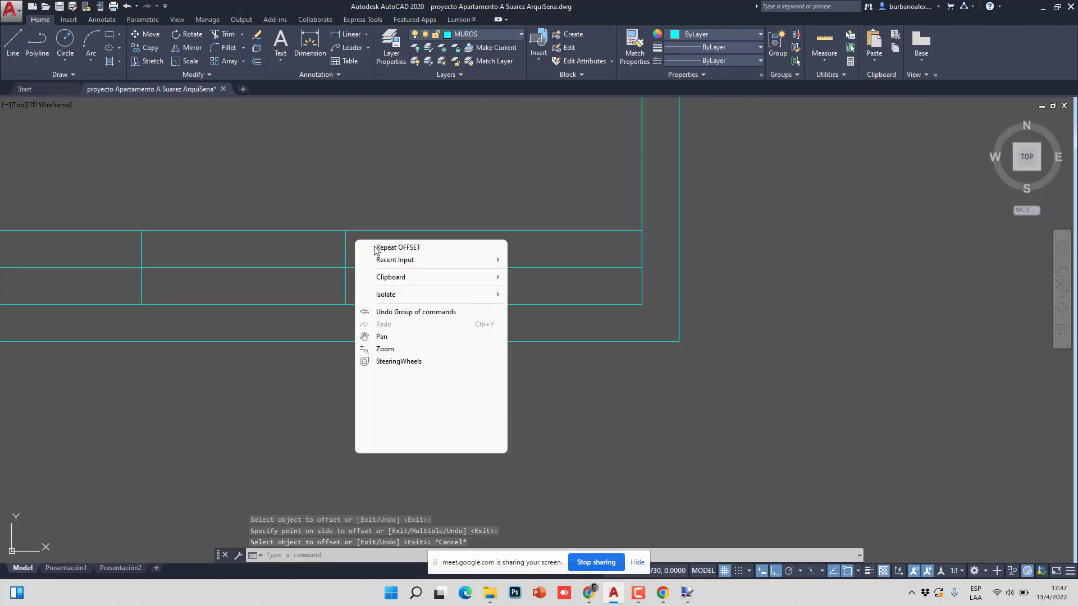
left_click(392, 247)
type(".02")
key("Return")
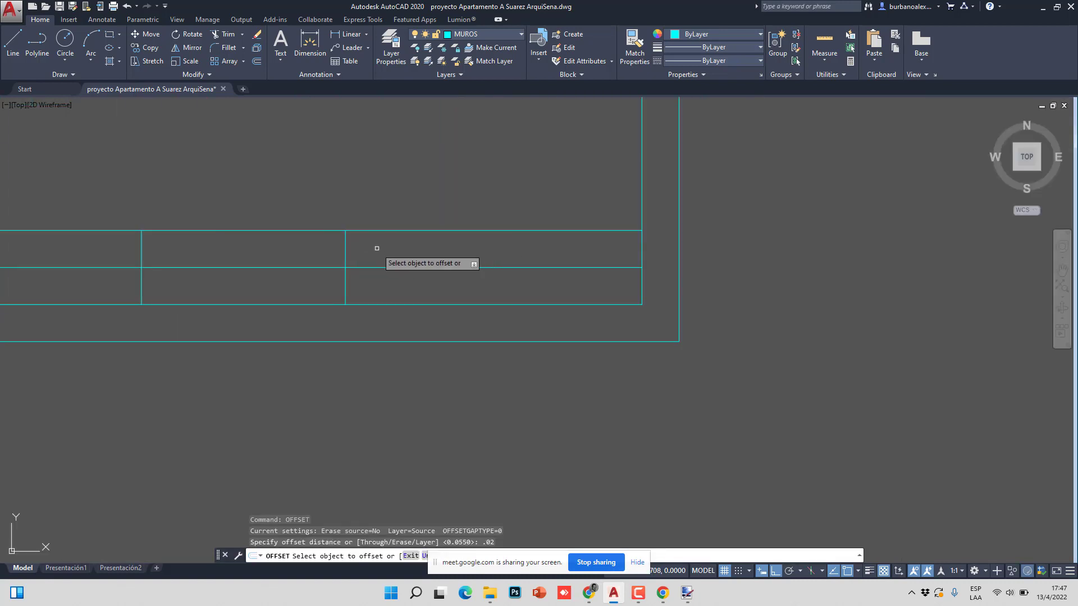
left_click(345, 249)
left_click(404, 251)
left_click(421, 250)
left_click(529, 243)
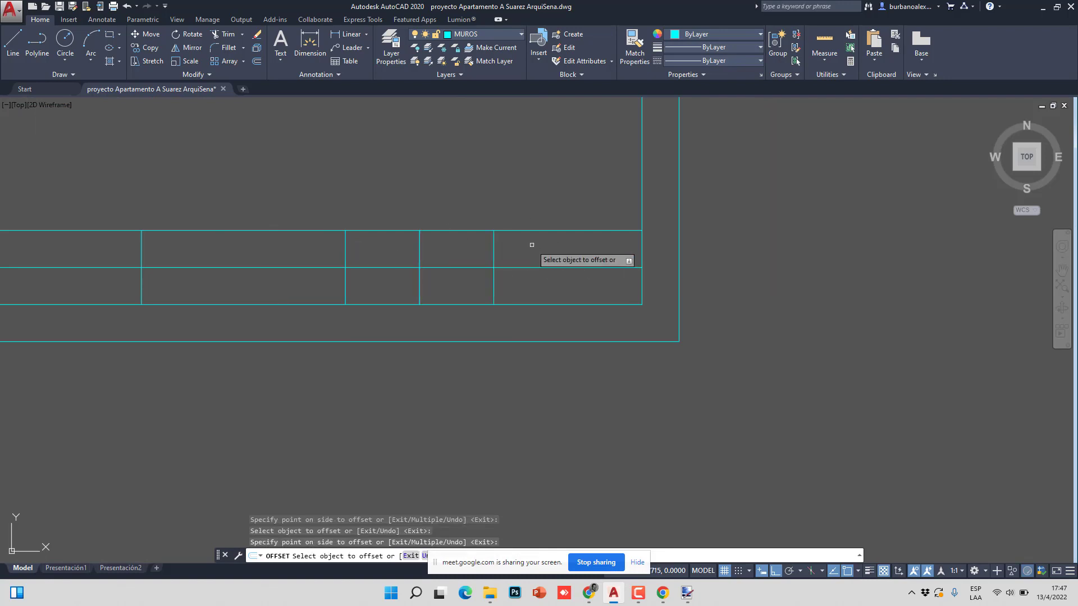
key("Escape")
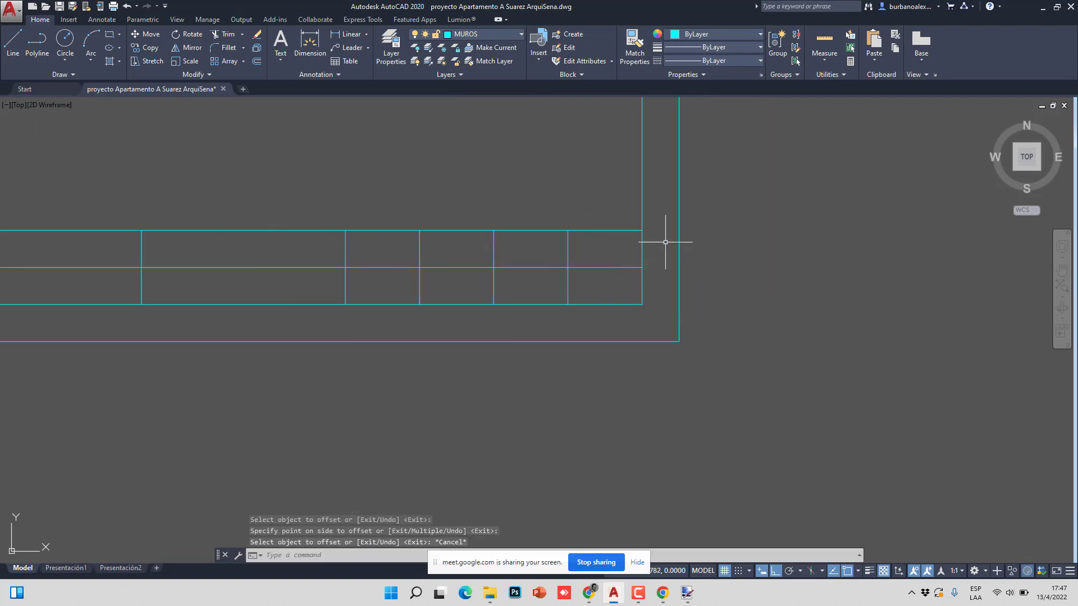
scroll(449, 291, "down", 2)
scroll(449, 291, "down", 3)
mouse_move(717, 301)
middle_mouse_down()
mouse_move(608, 288)
mouse_move(84, 281)
middle_mouse_up()
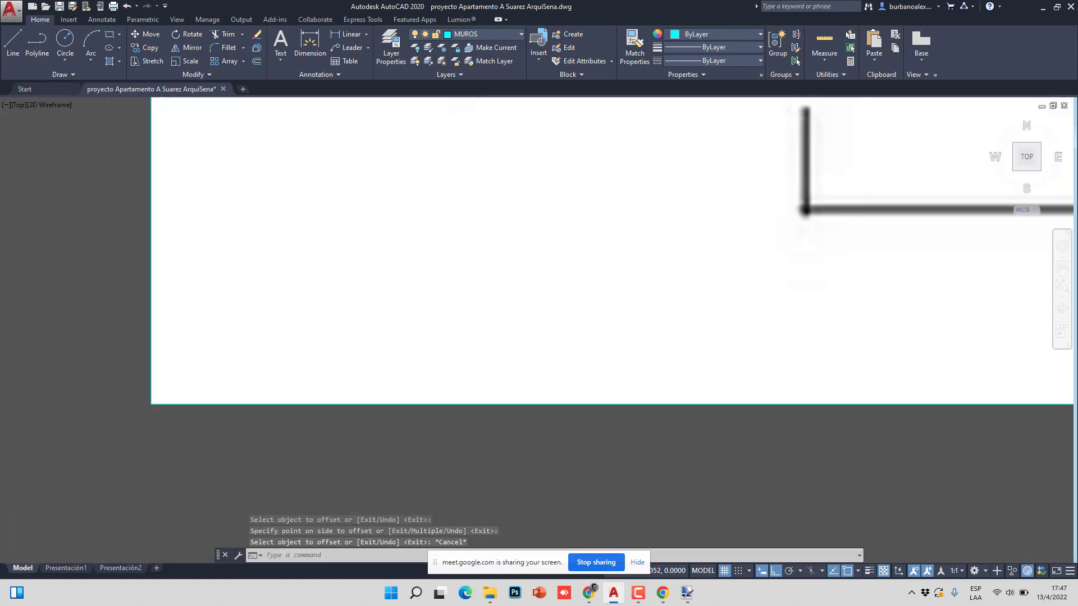
scroll(404, 333, "down", 2)
scroll(520, 276, "down", 5)
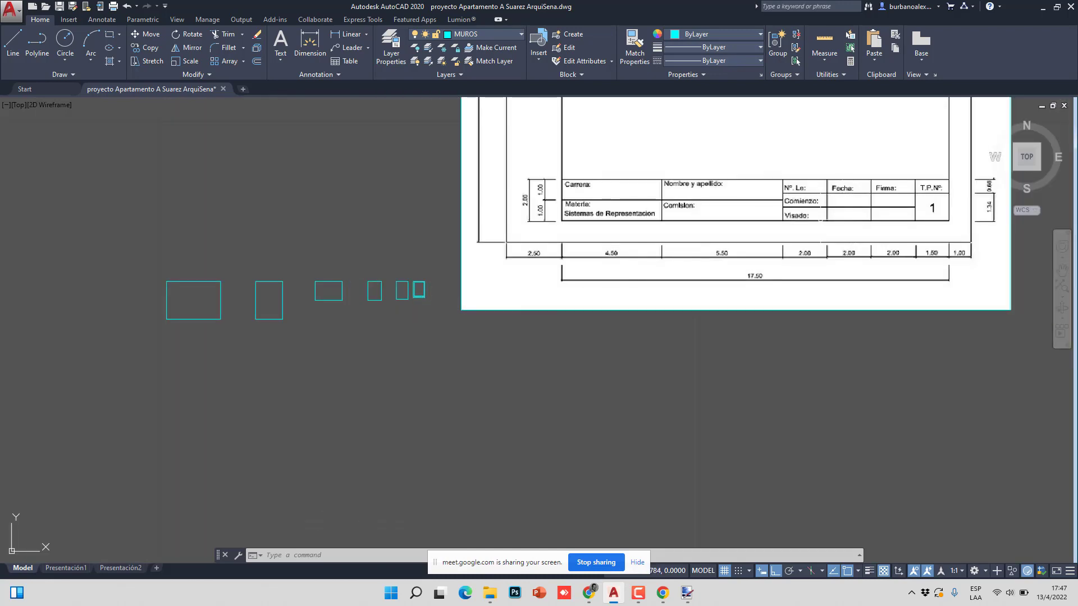
scroll(786, 228, "up", 3)
scroll(787, 227, "down", 1)
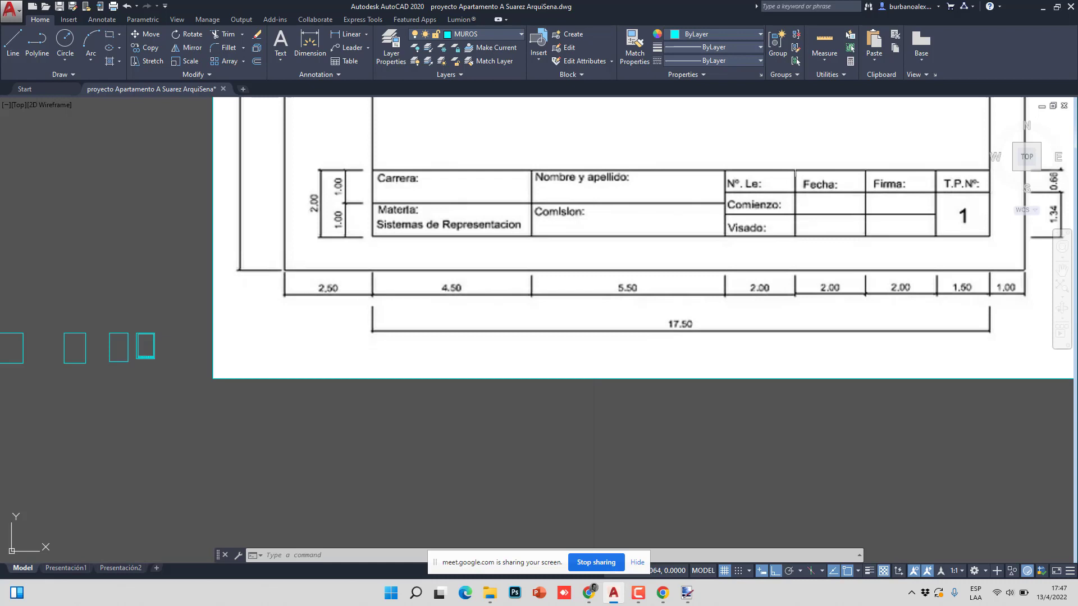
scroll(618, 134, "up", 2)
left_click(155, 160)
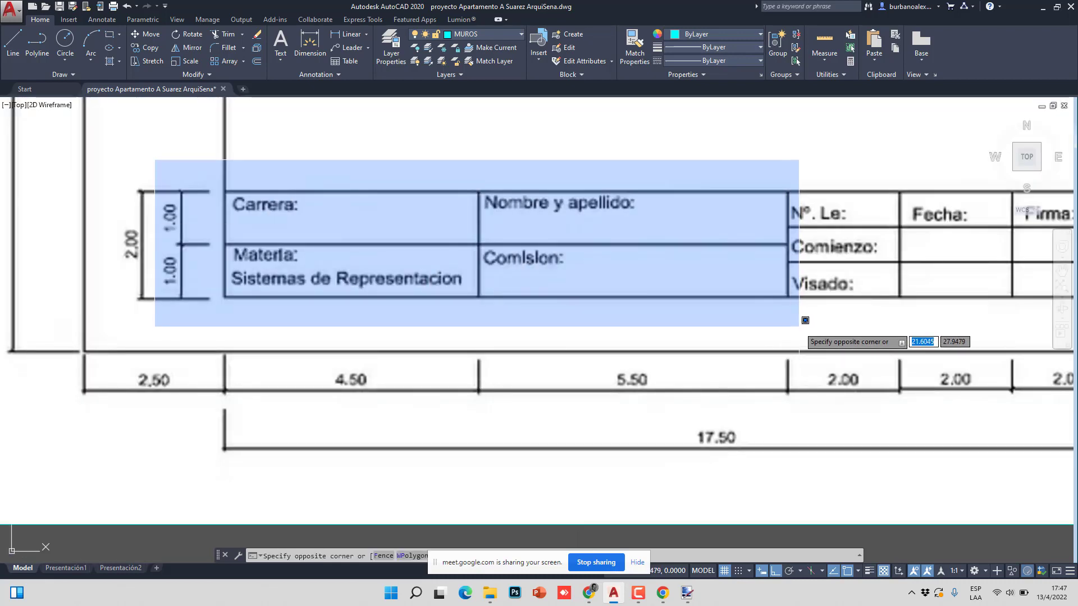
left_click(805, 320)
middle_click_drag(806, 320, 547, 281)
scroll(547, 273, "down", 2)
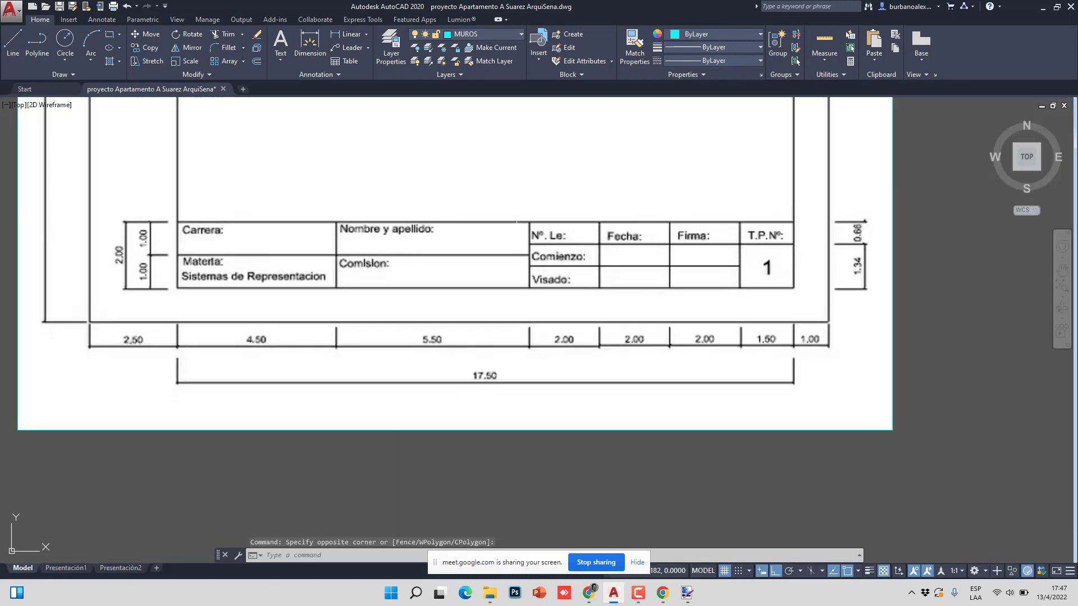
left_click(504, 195)
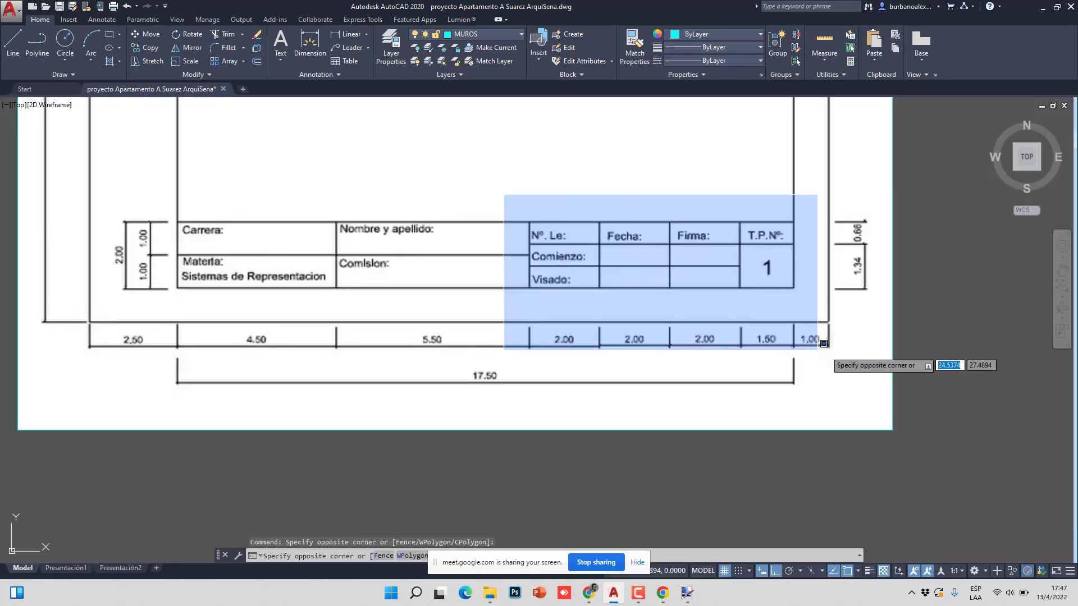
left_click(828, 314)
scroll(786, 225, "down", 3)
mouse_move(562, 288)
middle_mouse_down()
mouse_move(382, 288)
mouse_move(509, 267)
middle_mouse_up()
middle_click_drag(232, 335, 775, 289)
scroll(683, 301, "up", 6)
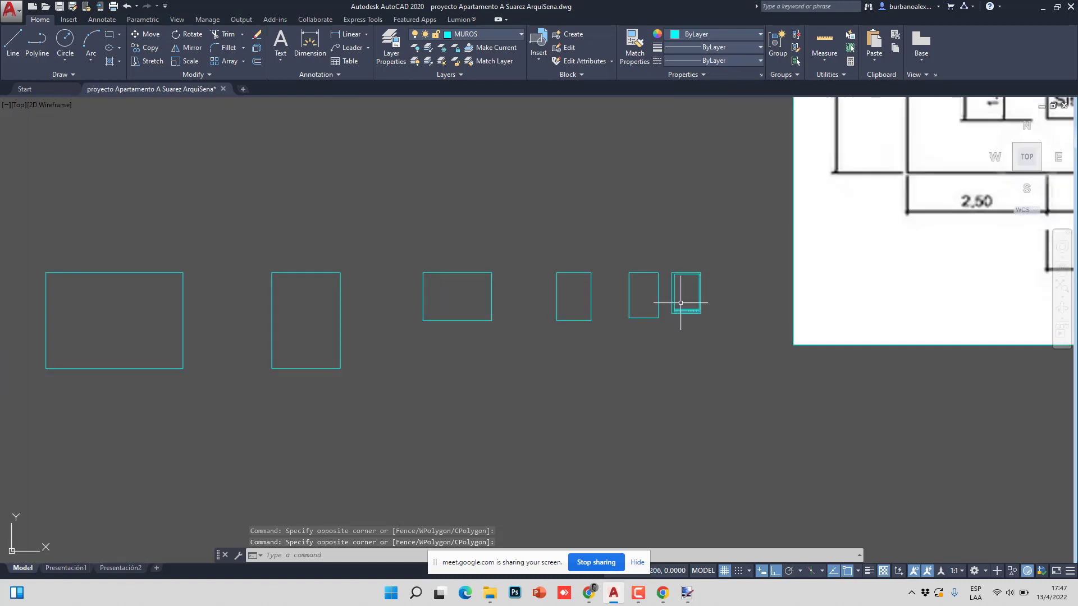
mouse_move(698, 312)
middle_mouse_down()
mouse_move(710, 327)
mouse_move(629, 256)
middle_mouse_up()
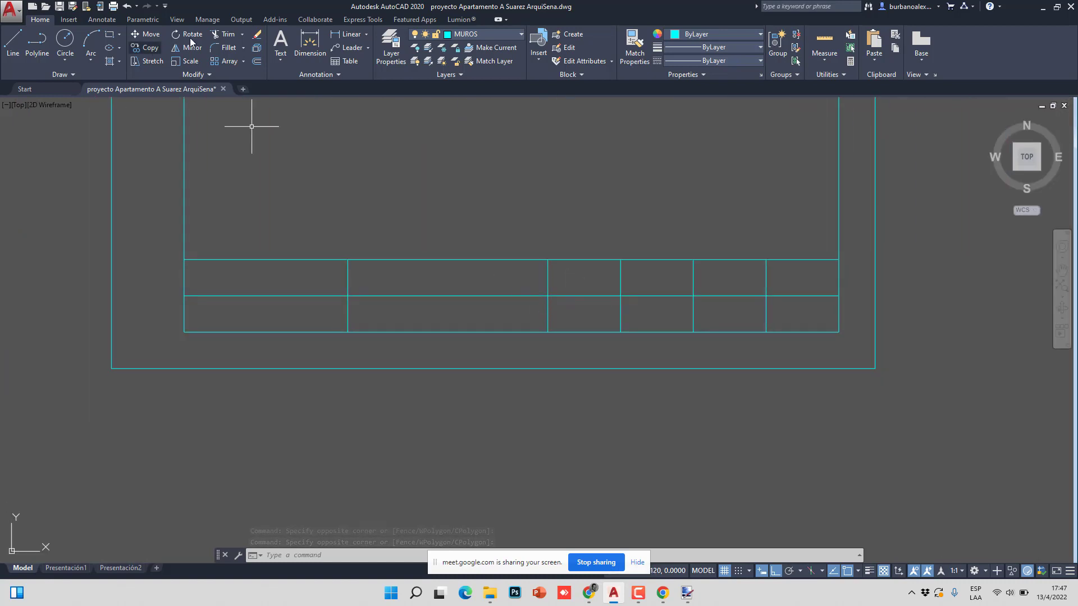
- Delete the extra horizontal line from the title block and reselect the vertical divider
left_click(215, 38)
key("Return")
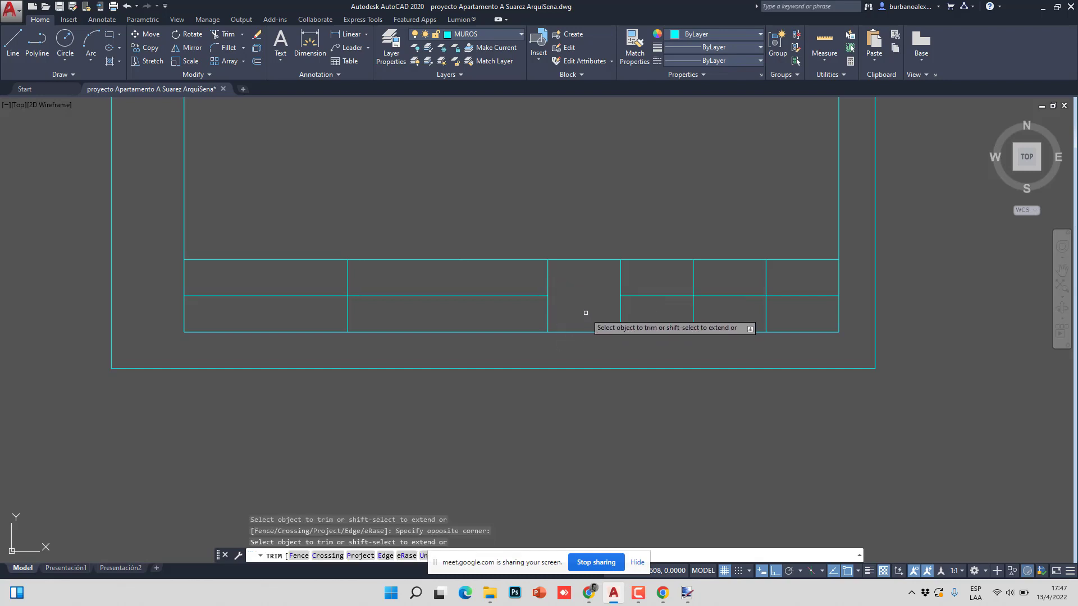
left_click(581, 314)
left_click(909, 270)
key("Delete")
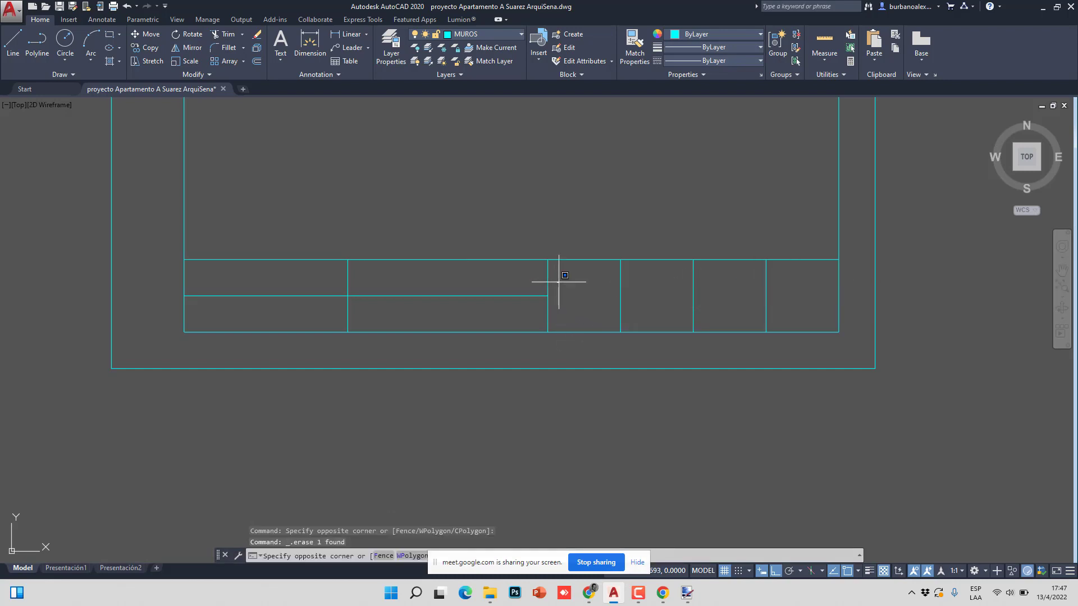
left_click(561, 285)
left_click(545, 294)
scroll(548, 284, "up", 4)
left_click(573, 274)
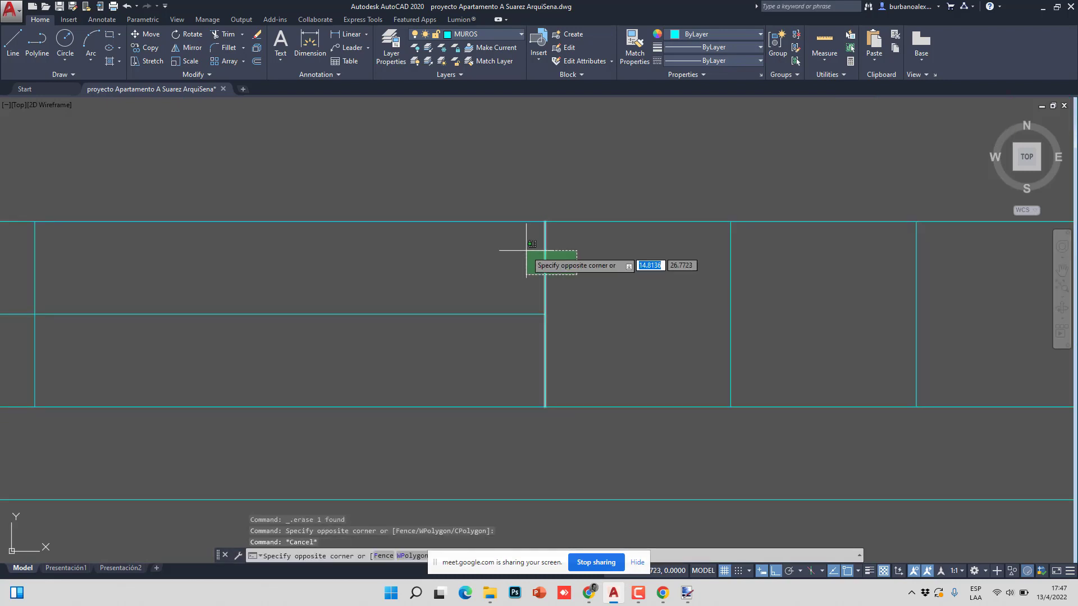
key("Escape")
key("Escape")
left_click(561, 270)
left_click(532, 274)
key("Escape")
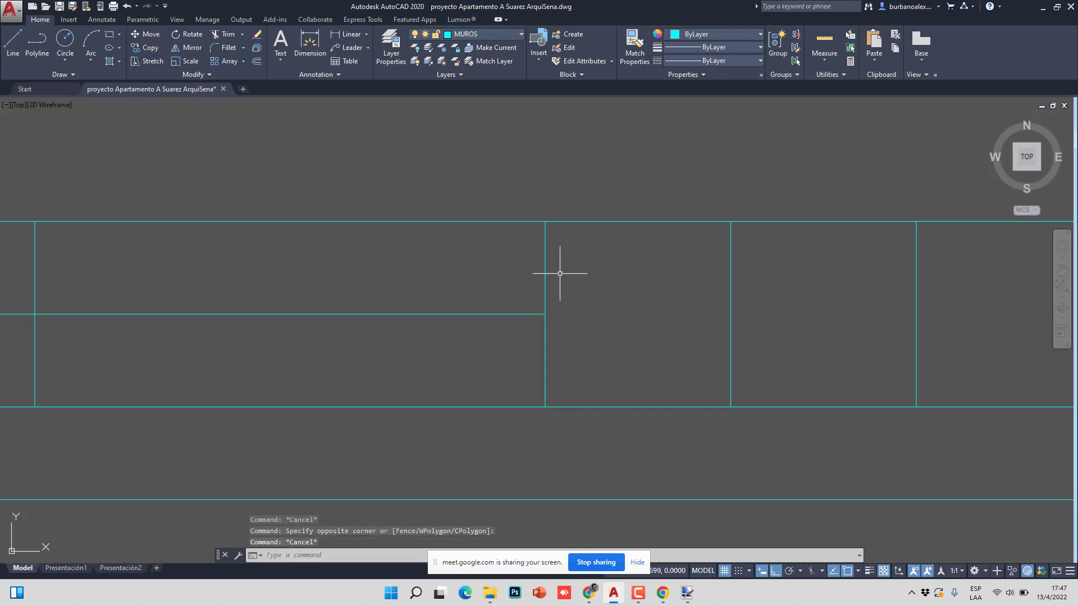
- Divide the vertical divider line into 3 equal parts with DIV
type("DIV")
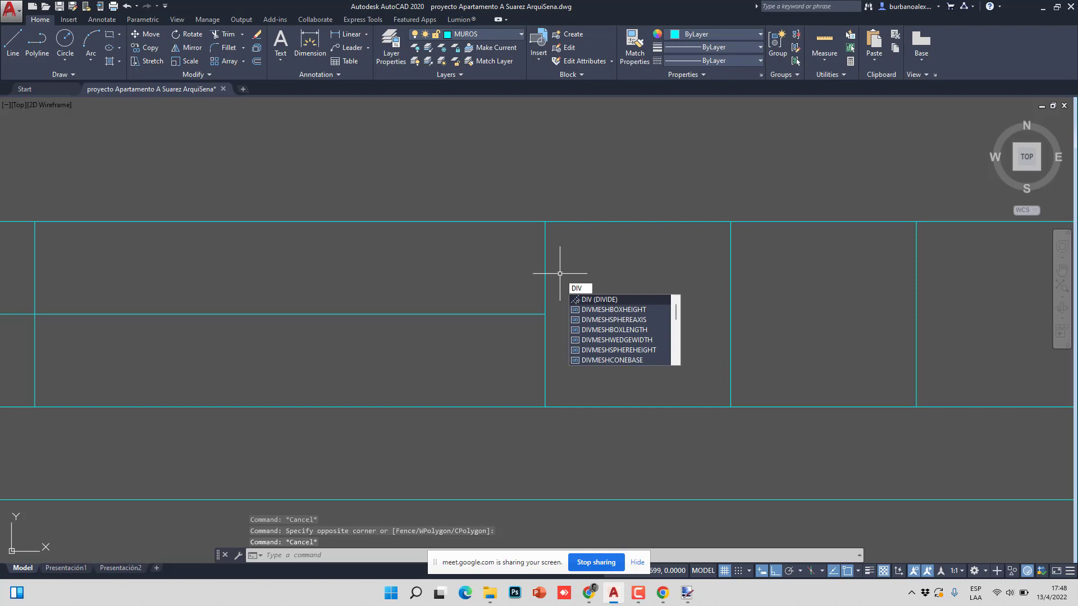
key("Return")
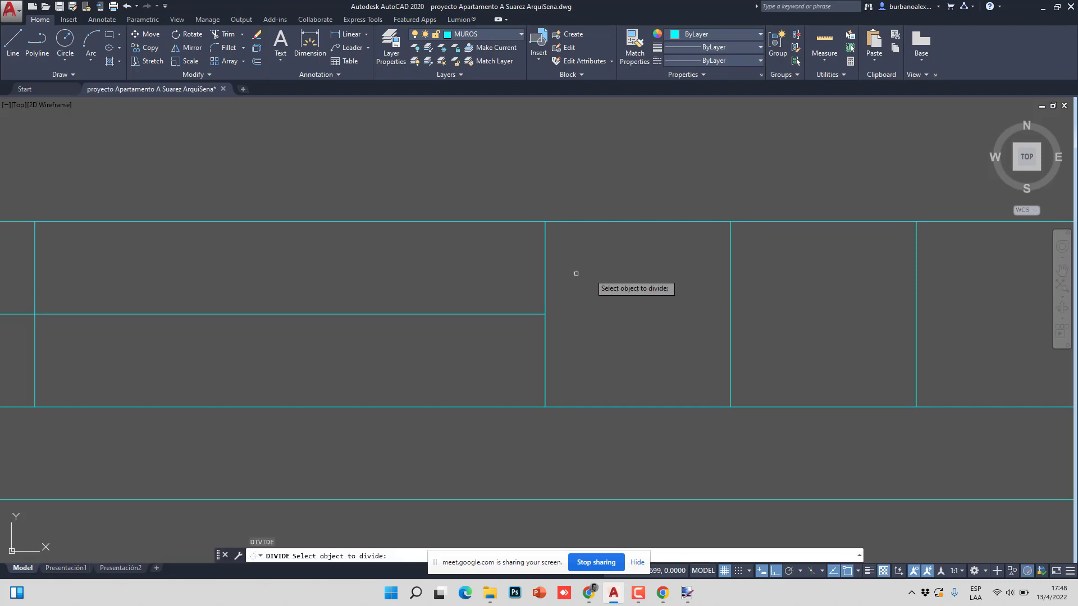
left_click(545, 262)
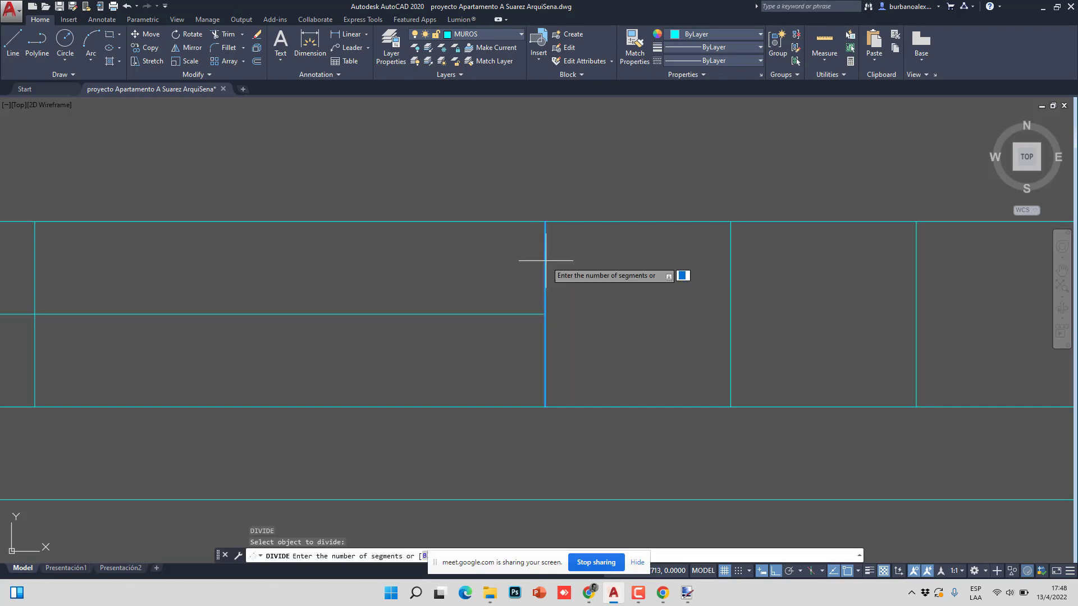
left_click(545, 261)
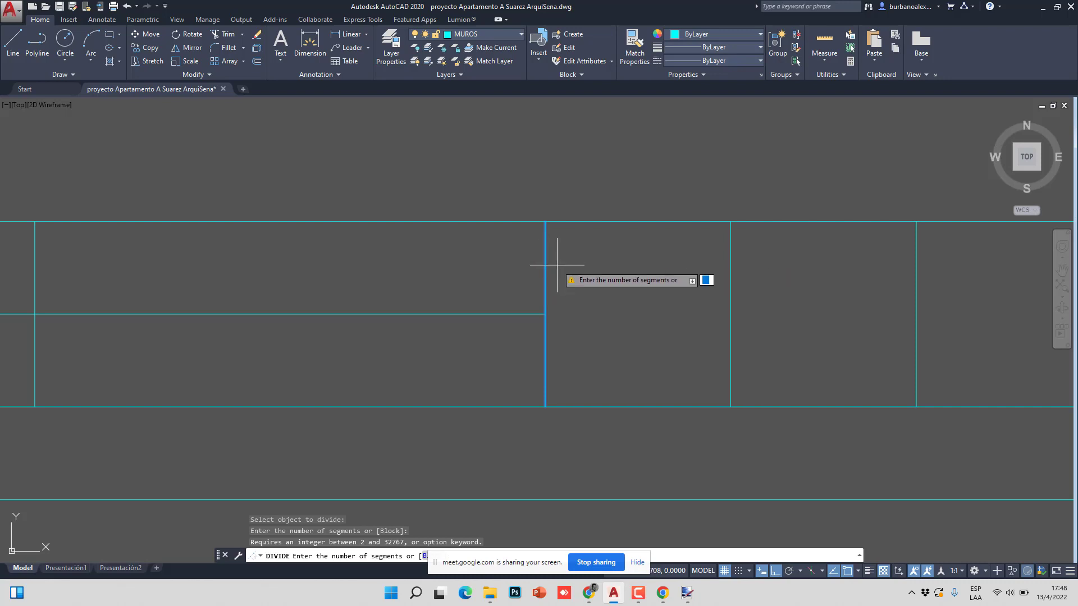
right_click(556, 264)
left_click(570, 268)
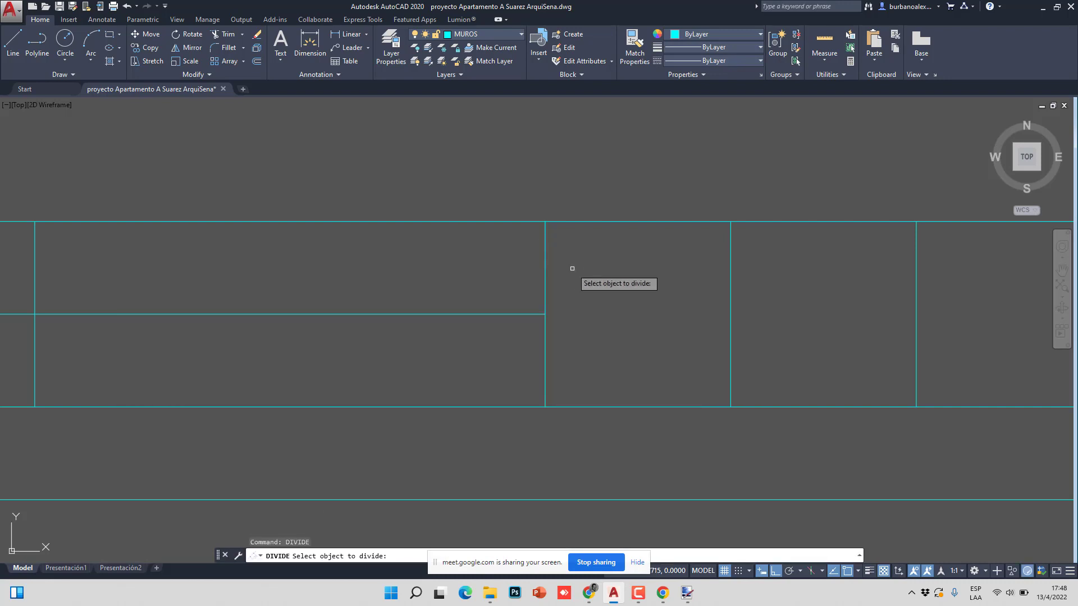
left_click(545, 262)
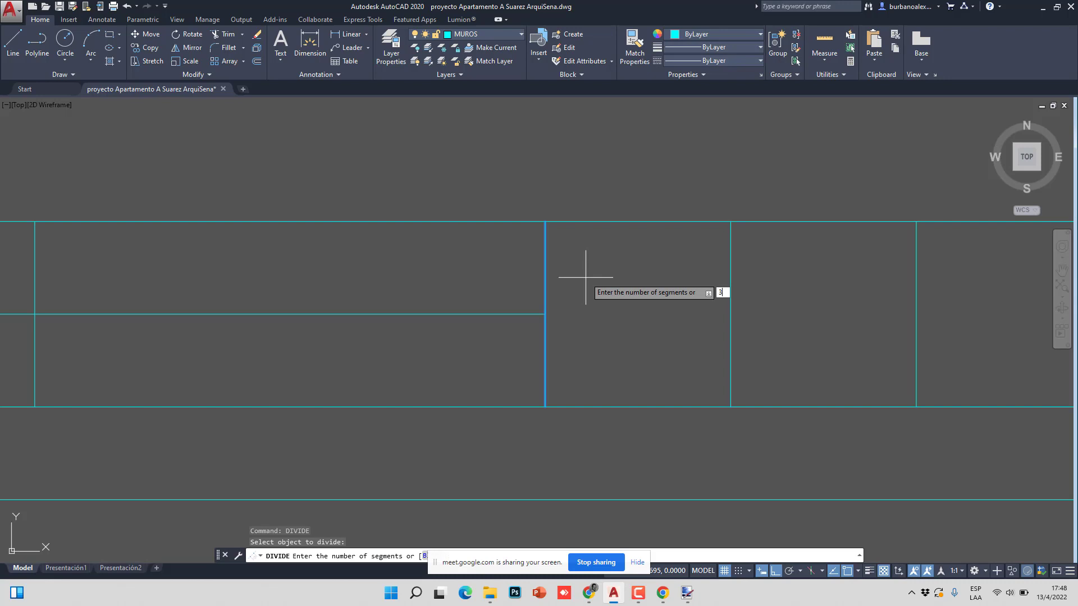
key("Return")
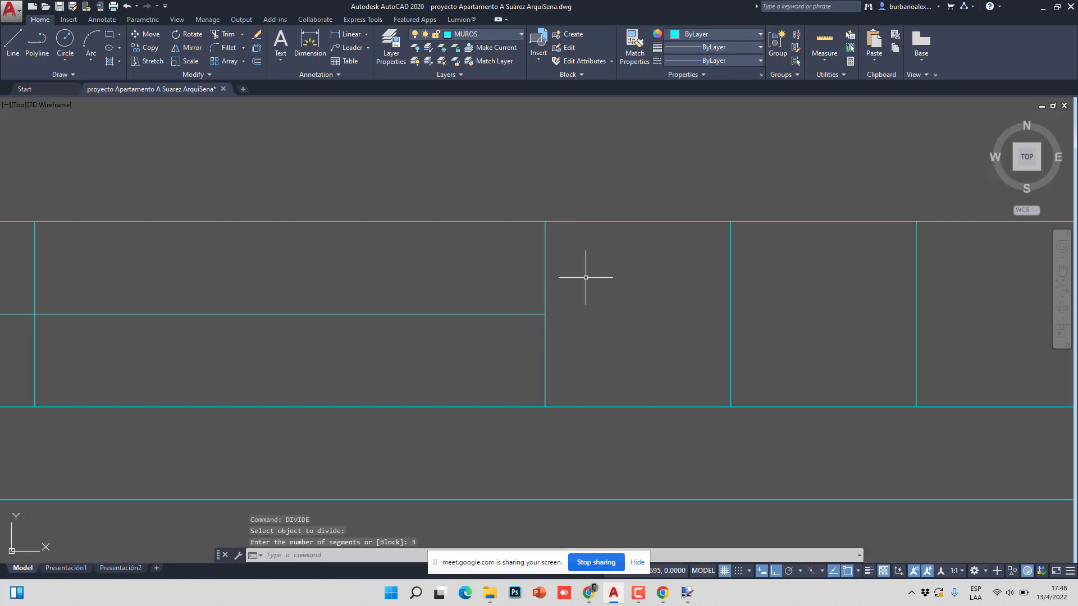
left_click(489, 269)
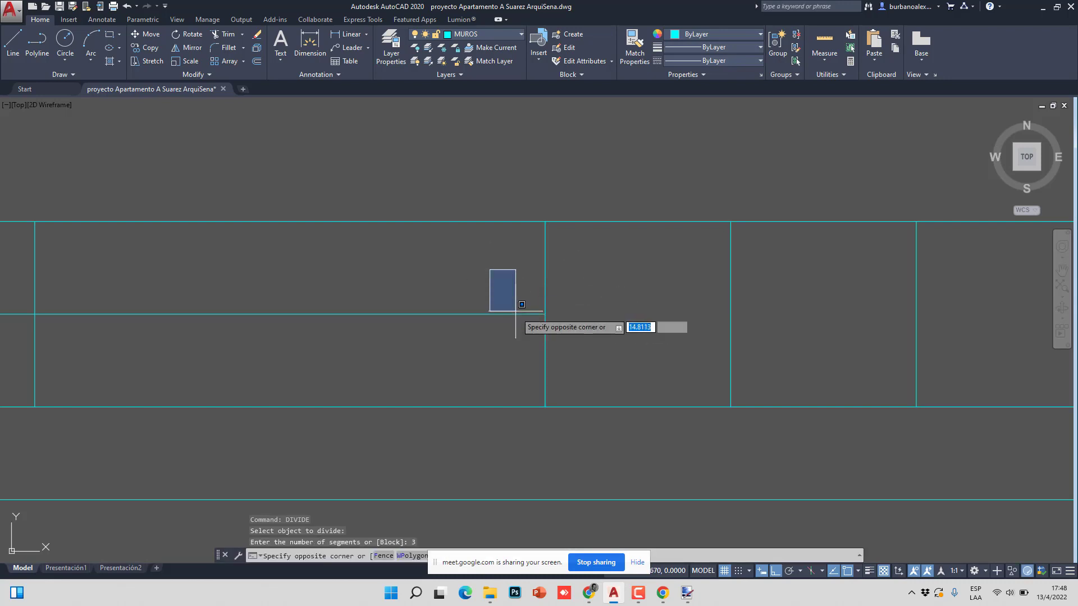
left_click(568, 361)
left_click(479, 255)
left_click(573, 355)
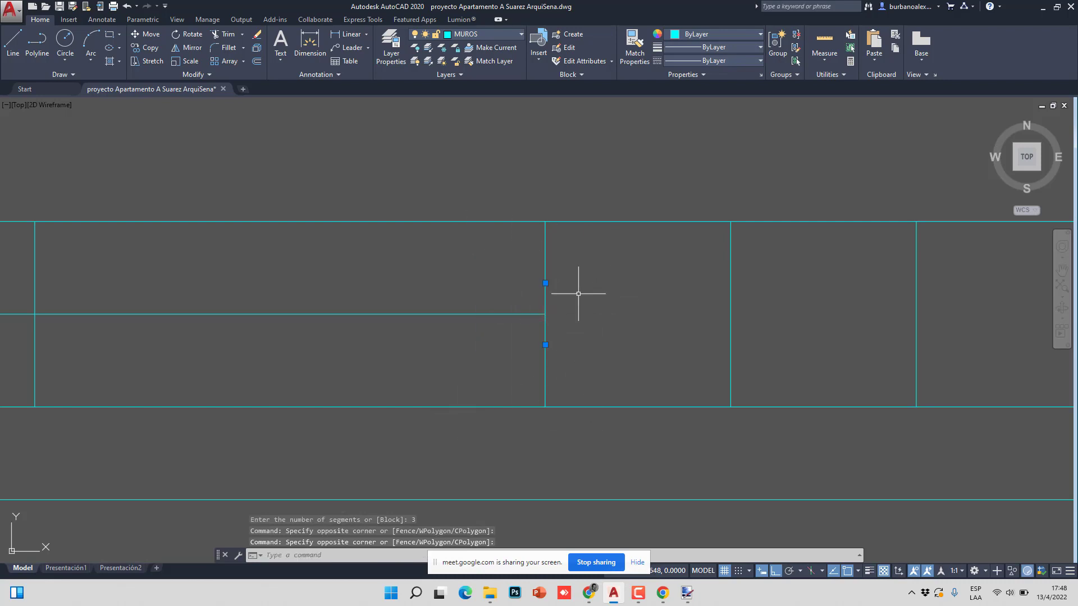
- With Node snap on, draw a horizontal polyline from a divide point across the right cells
scroll(359, 332, "down", 5)
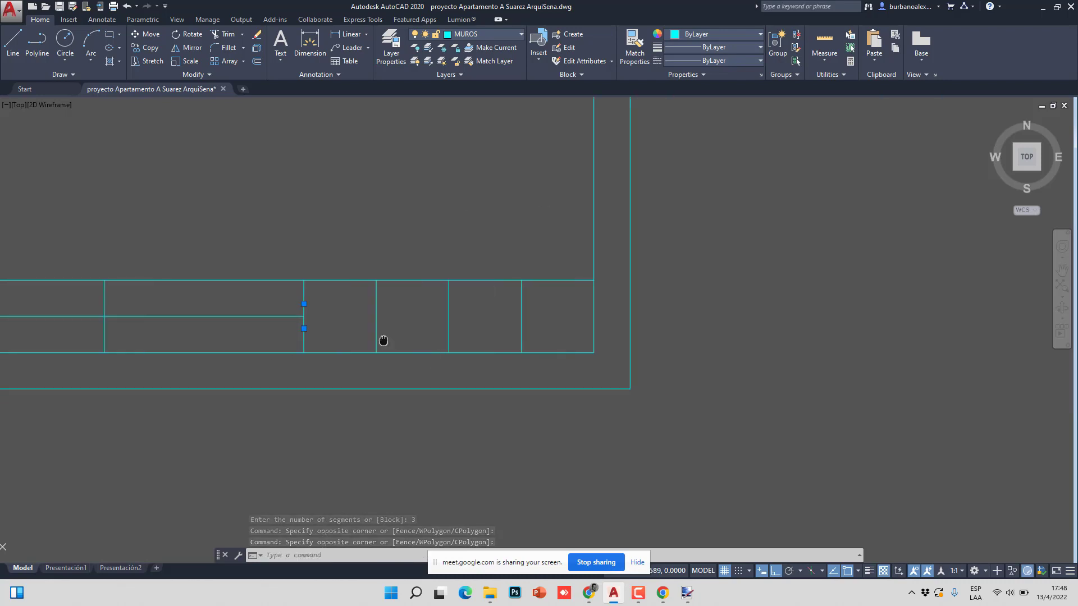
left_click(37, 42)
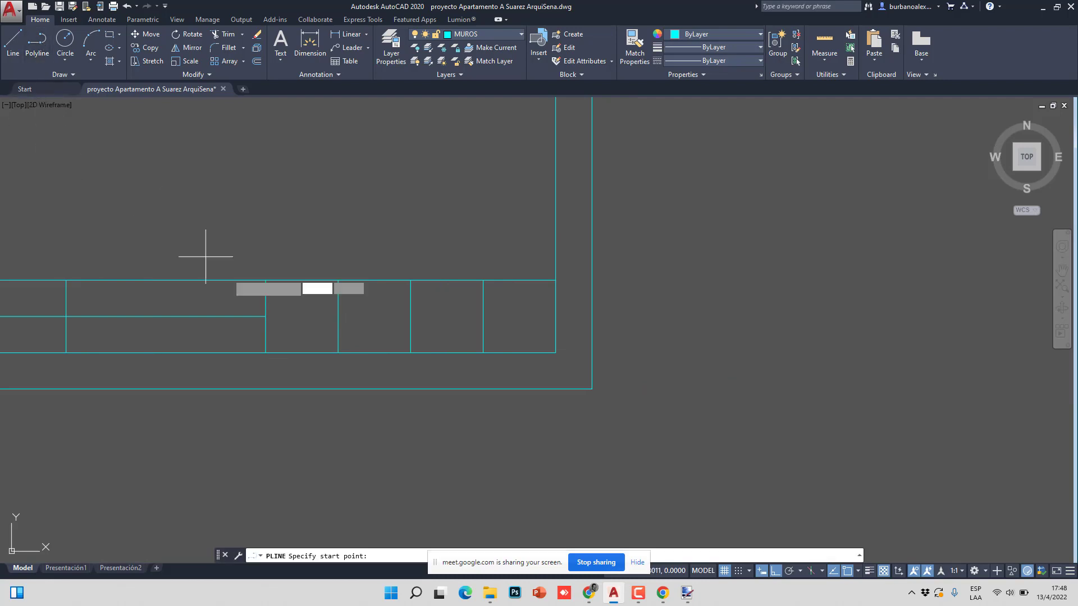
left_click(266, 303)
key("Escape")
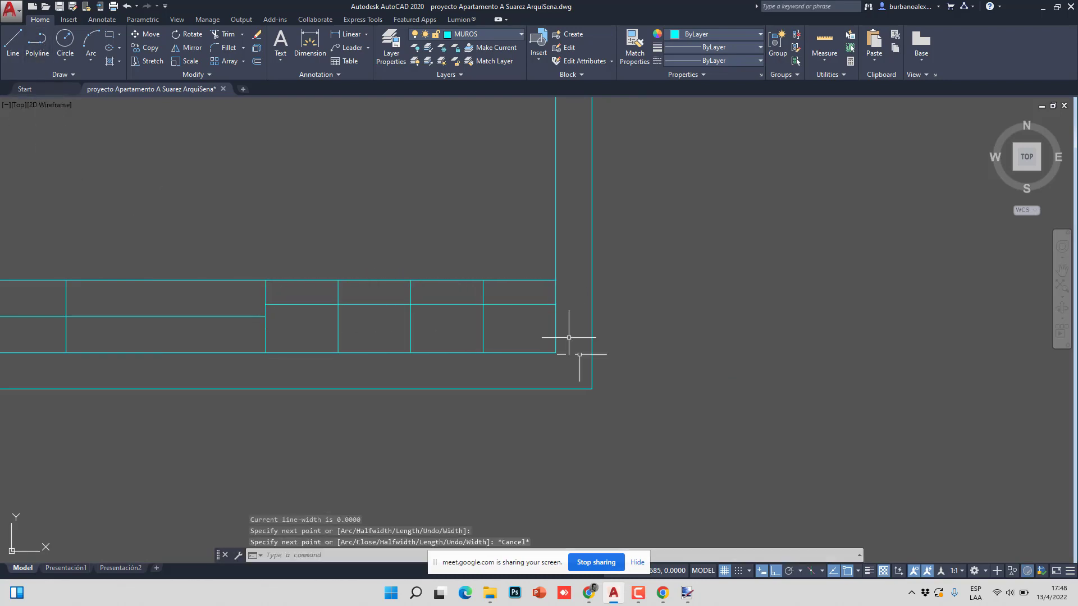
right_click(849, 572)
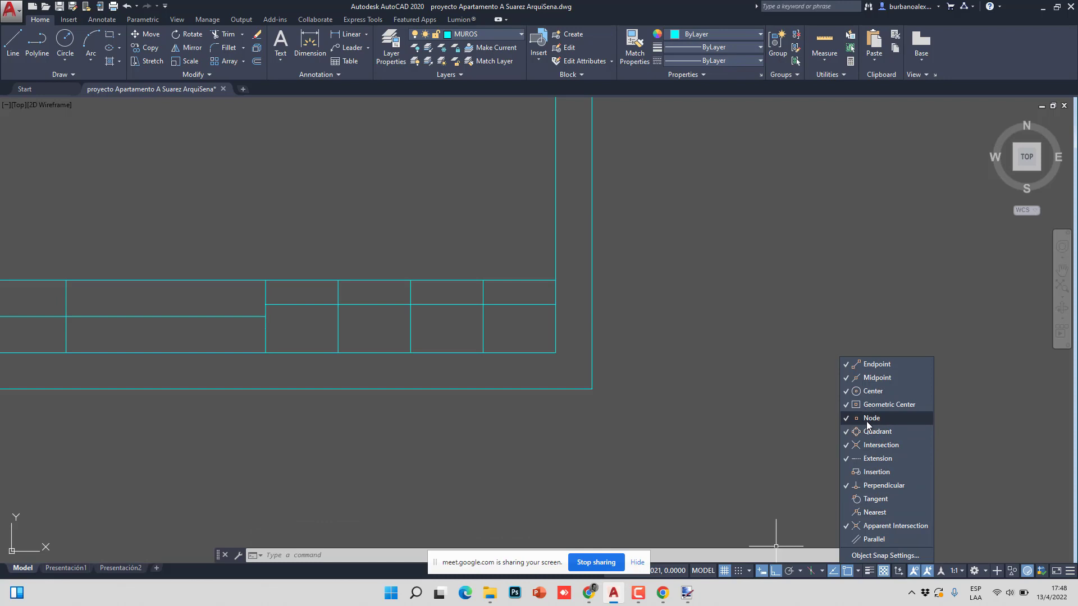
left_click(354, 340)
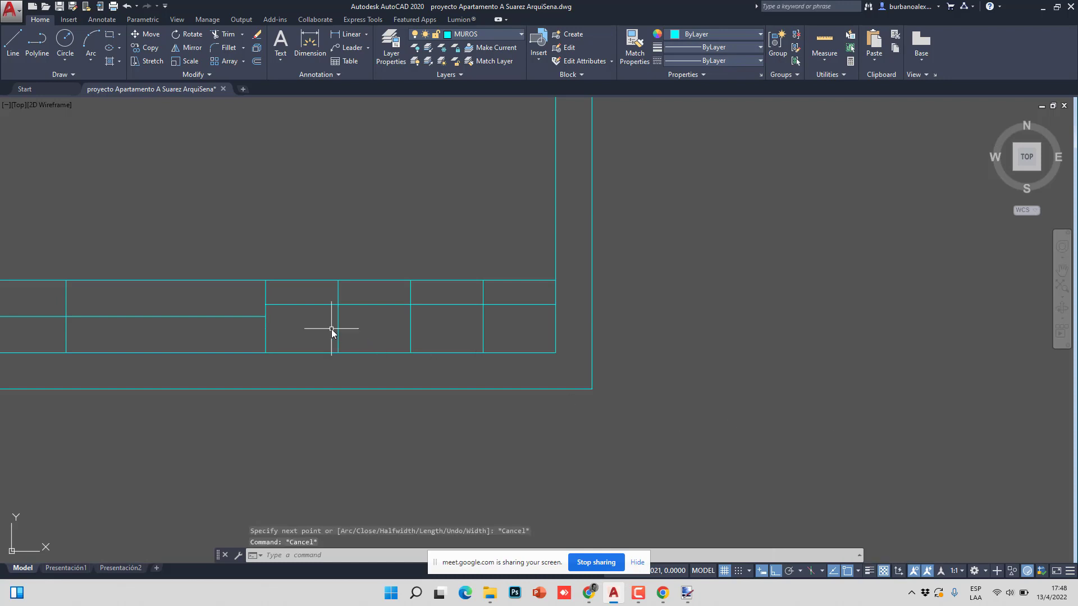
right_click(255, 311)
left_click(281, 318)
left_click(266, 329)
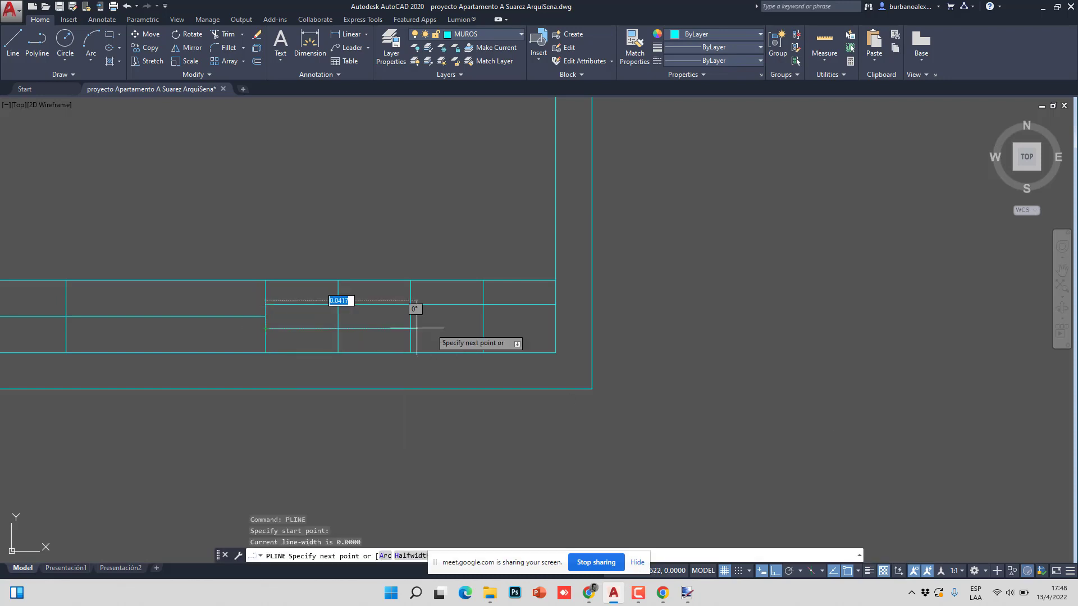
left_click(484, 328)
key("Escape")
key("Escape")
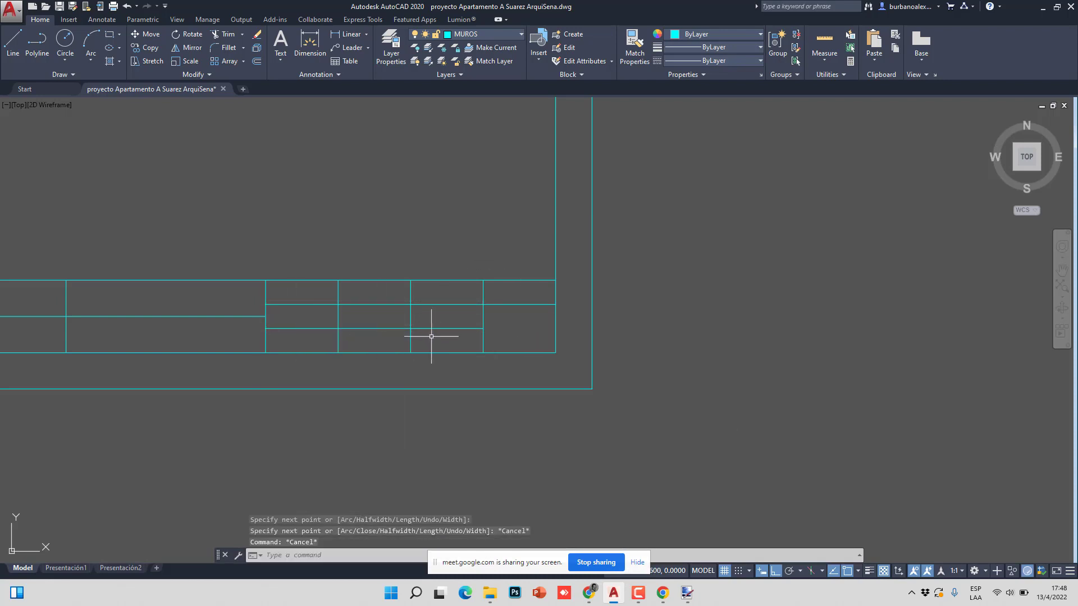
- Pan across the title block, window-select its lines to check them, then cancel the selection
scroll(431, 336, "down", 5)
scroll(231, 342, "up", 5)
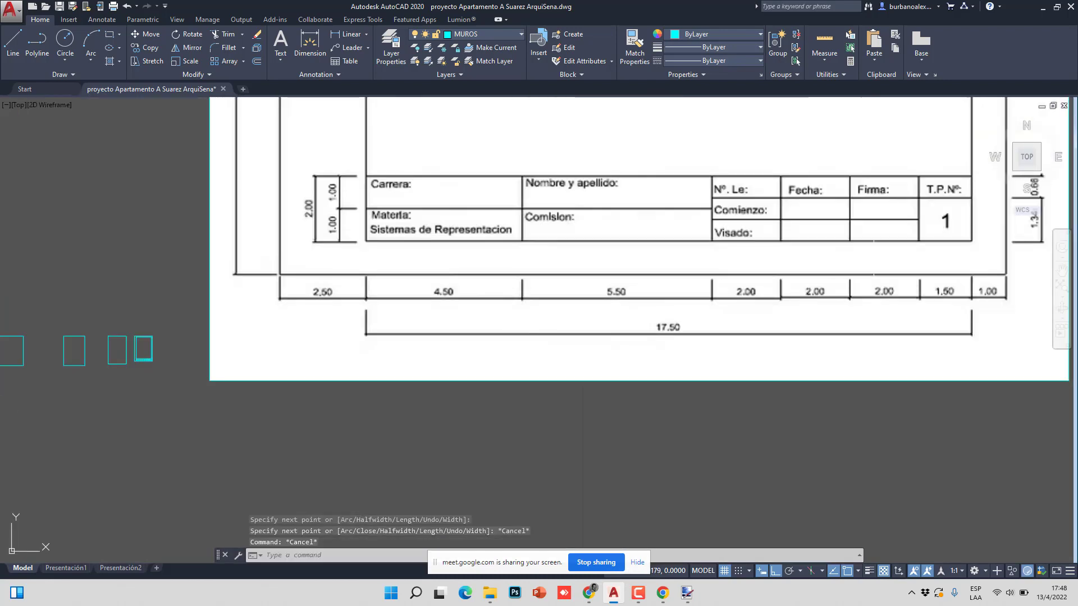
scroll(483, 320, "down", 6)
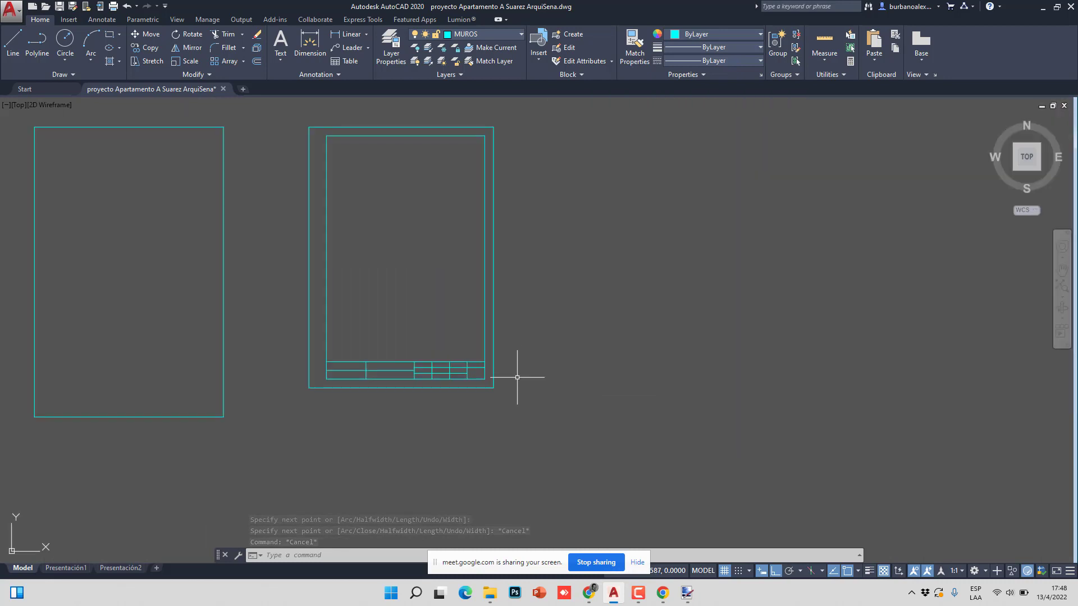
scroll(427, 368, "up", 5)
middle_click_drag(309, 361, 505, 349)
scroll(373, 342, "down", 6)
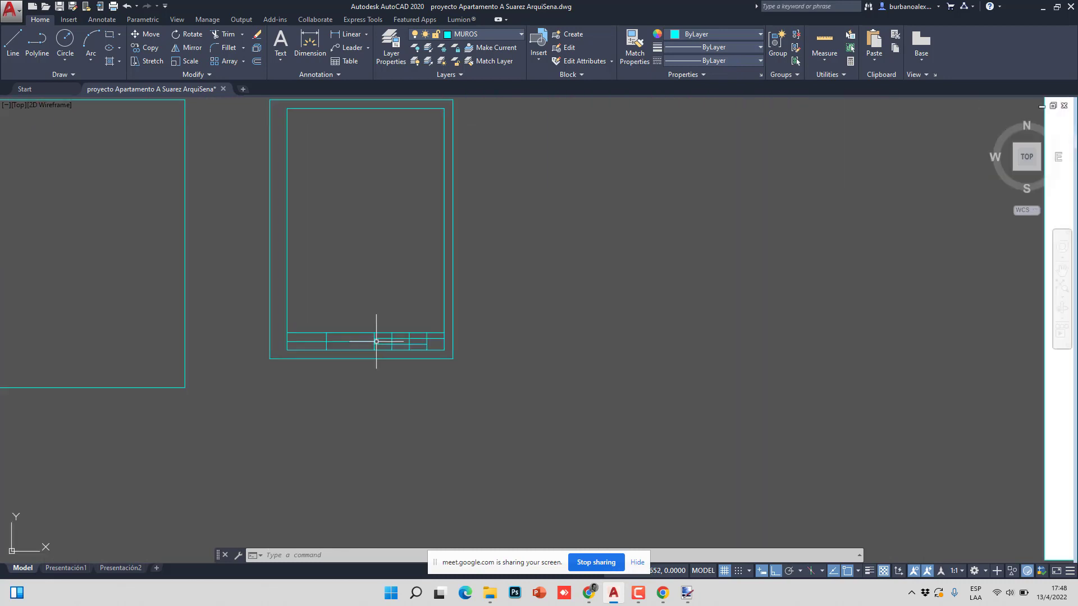
scroll(376, 341, "down", 3)
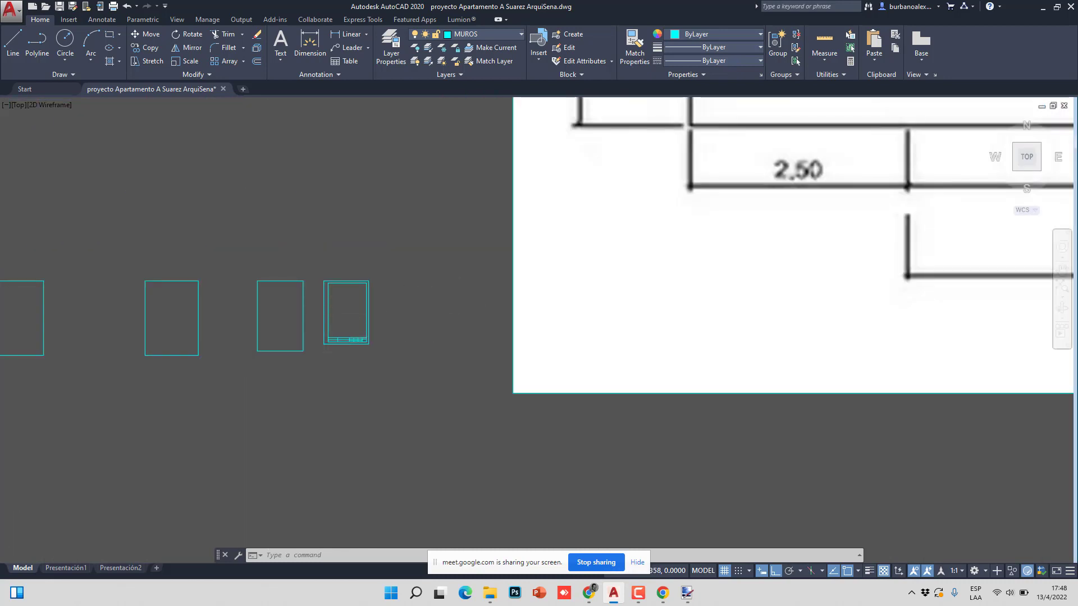
scroll(377, 349, "up", 3)
scroll(549, 402, "down", 2)
left_click(562, 405)
left_click(322, 151)
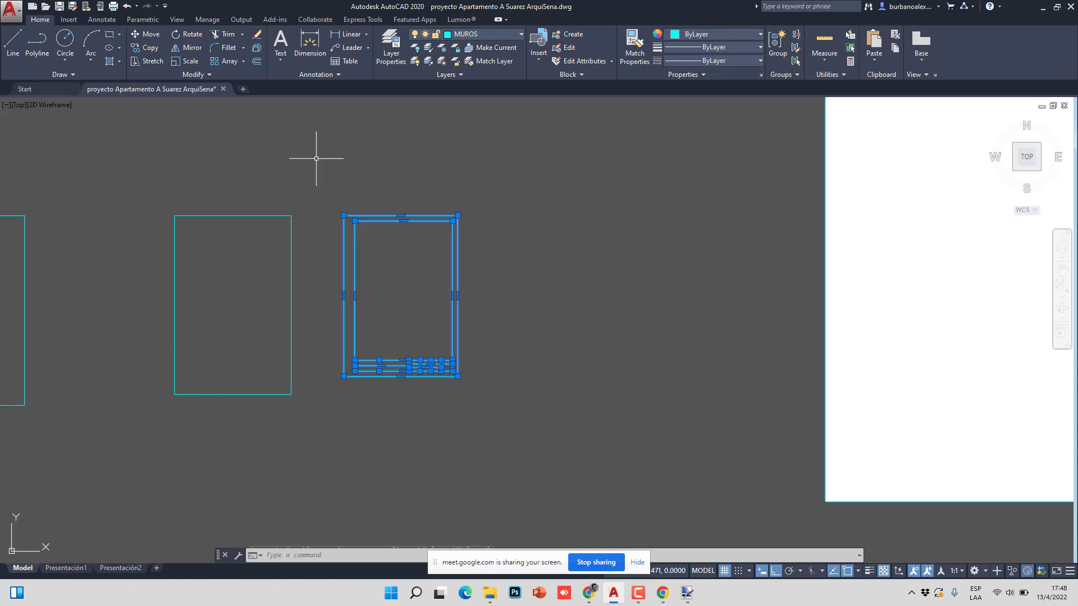
left_click(315, 190)
key("Escape")
key("Escape")
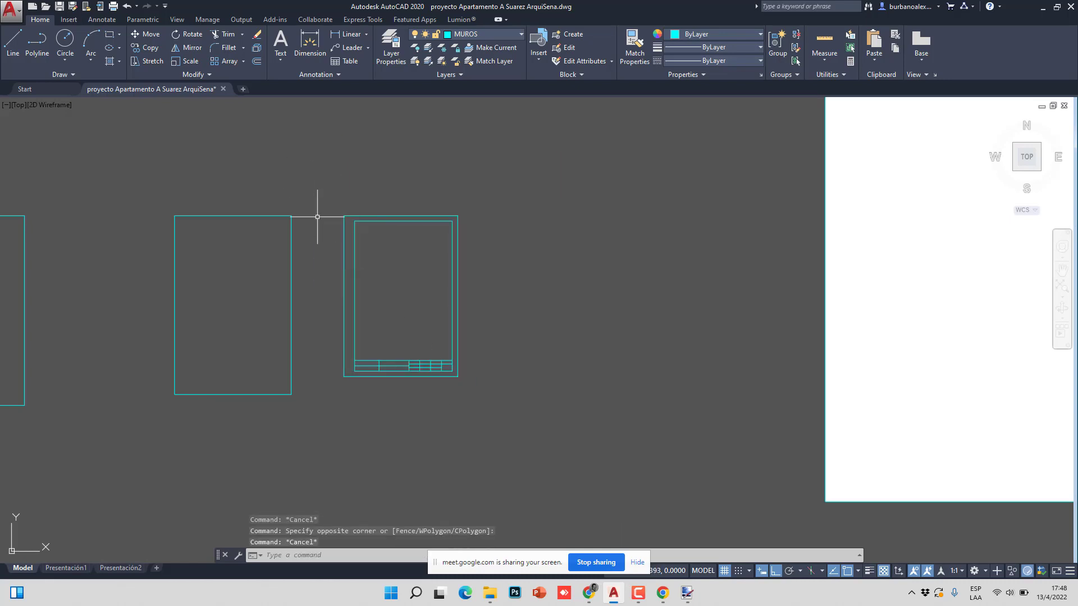
- Create a new layer ROTU and give it the colour magenta
left_click(391, 47)
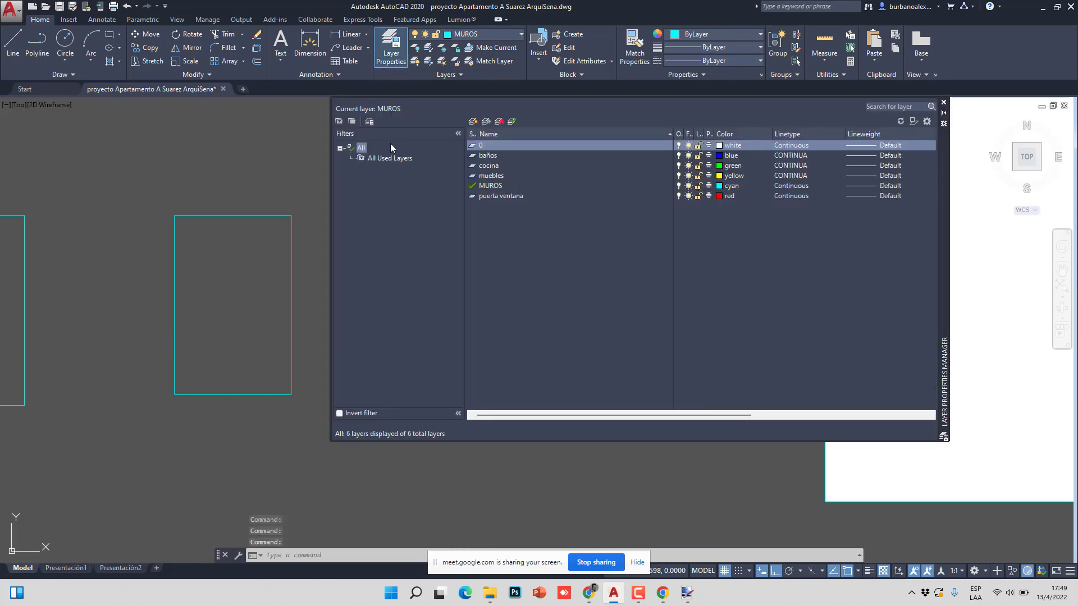
left_click(472, 122)
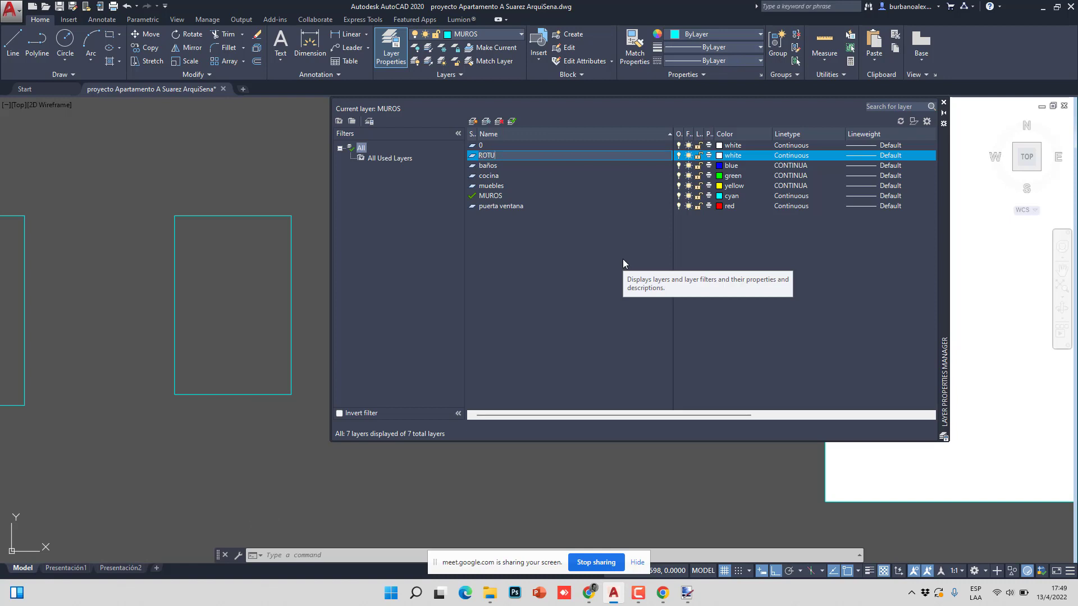
left_click(721, 157)
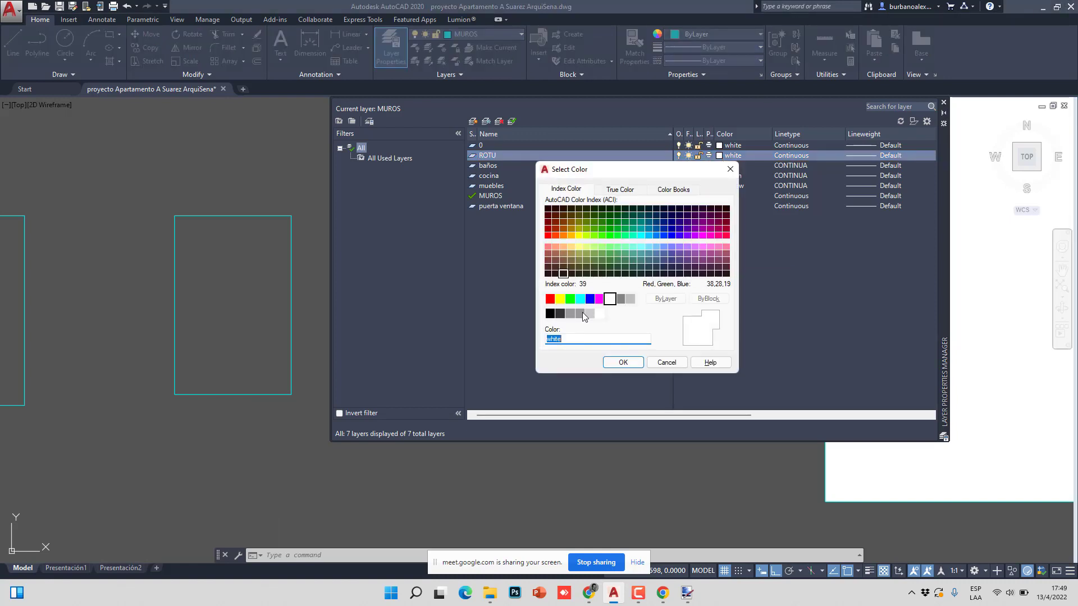
left_click(594, 301)
left_click(601, 299)
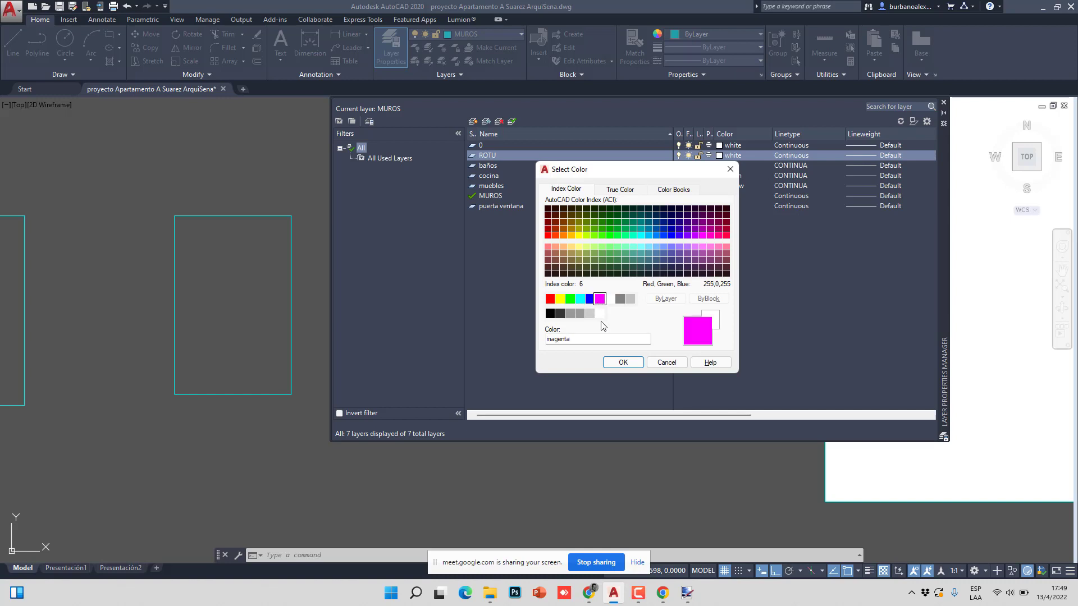
left_click(623, 362)
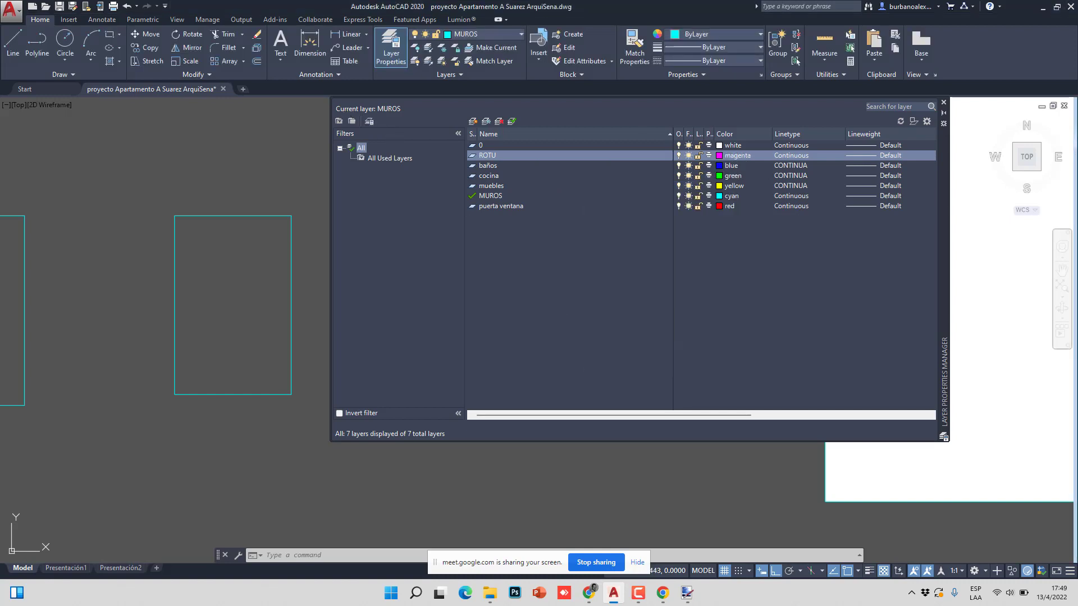
left_click(943, 103)
- Move the sheet frame and title block onto the ROTU layer
left_click(525, 435)
left_click(325, 176)
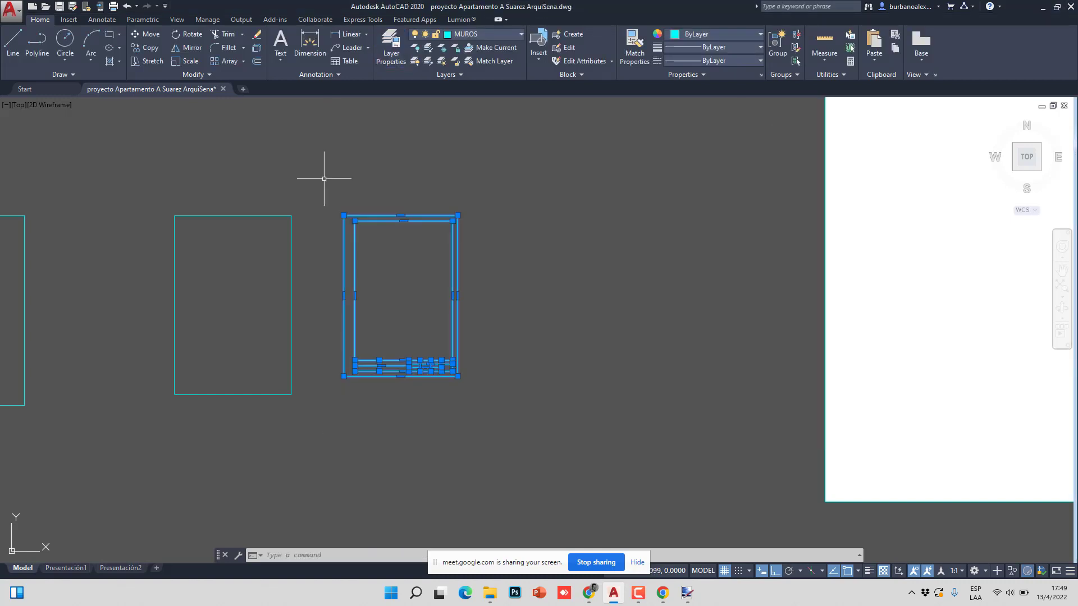
left_click(479, 35)
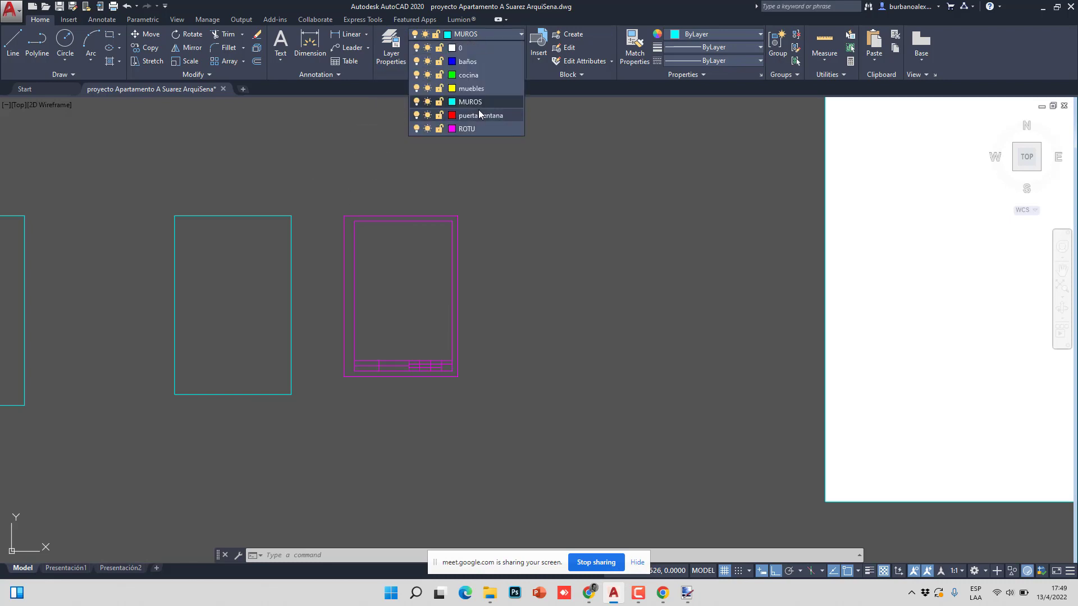
left_click(475, 129)
key("Escape")
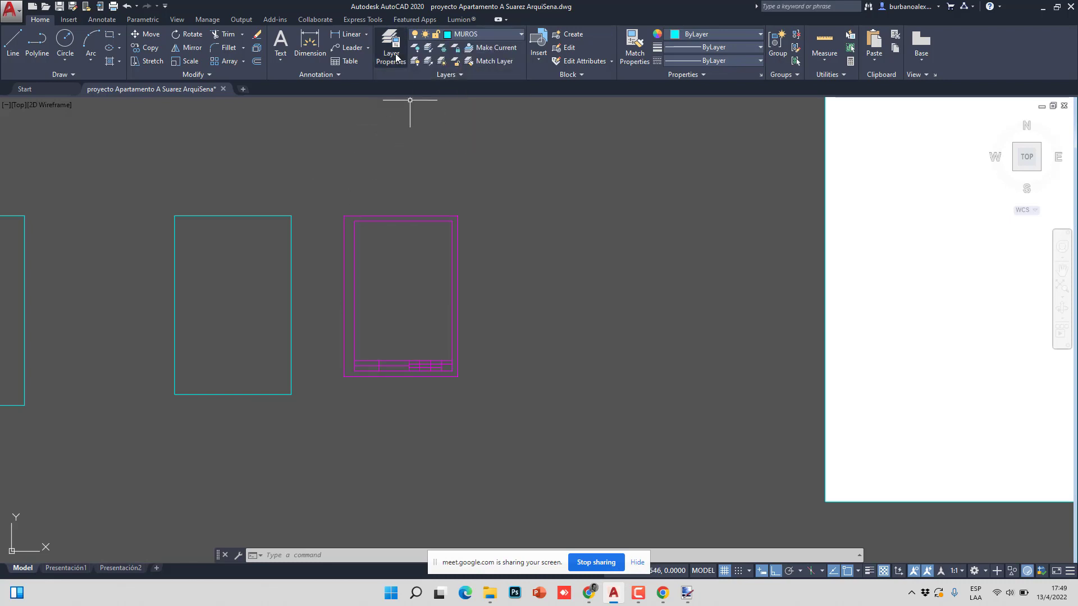
- Add a new layer TEXT-ROTU and make it the current layer
left_click(392, 56)
left_click(483, 122)
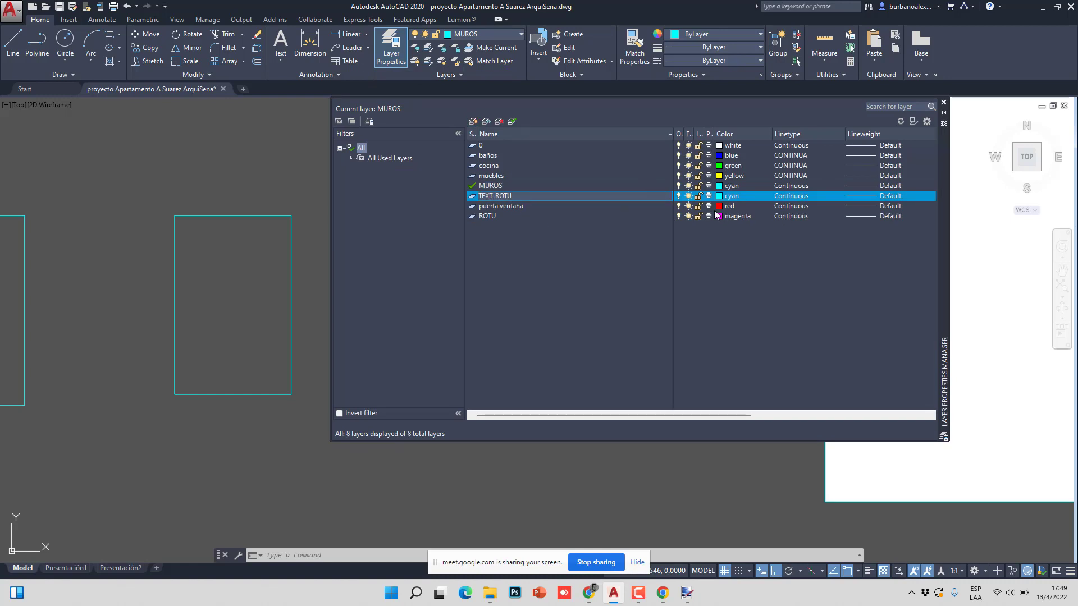
double_click(473, 196)
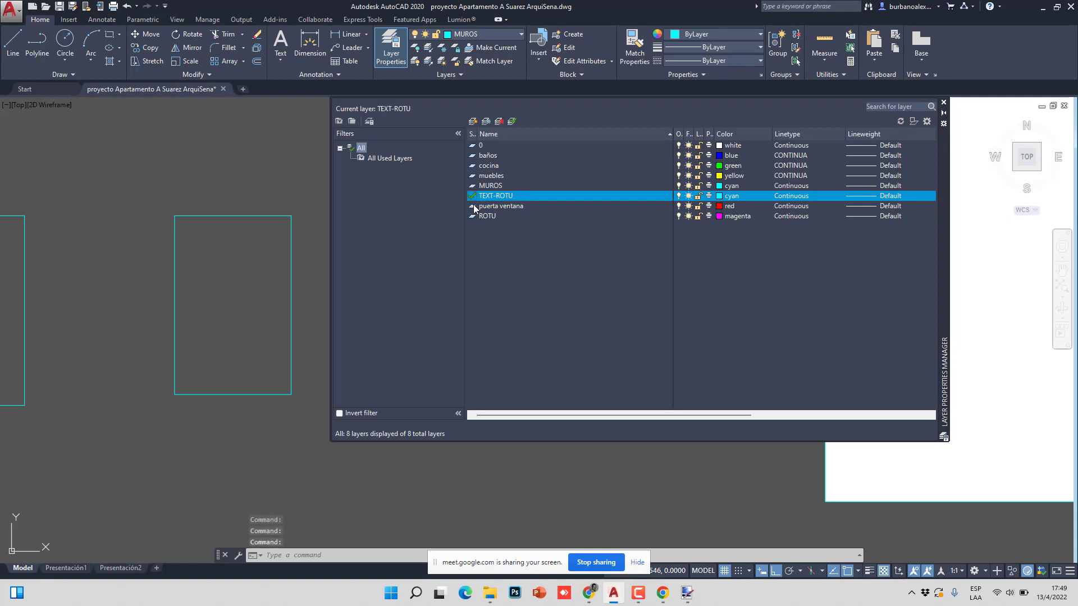
left_click(943, 105)
scroll(388, 348, "up", 6)
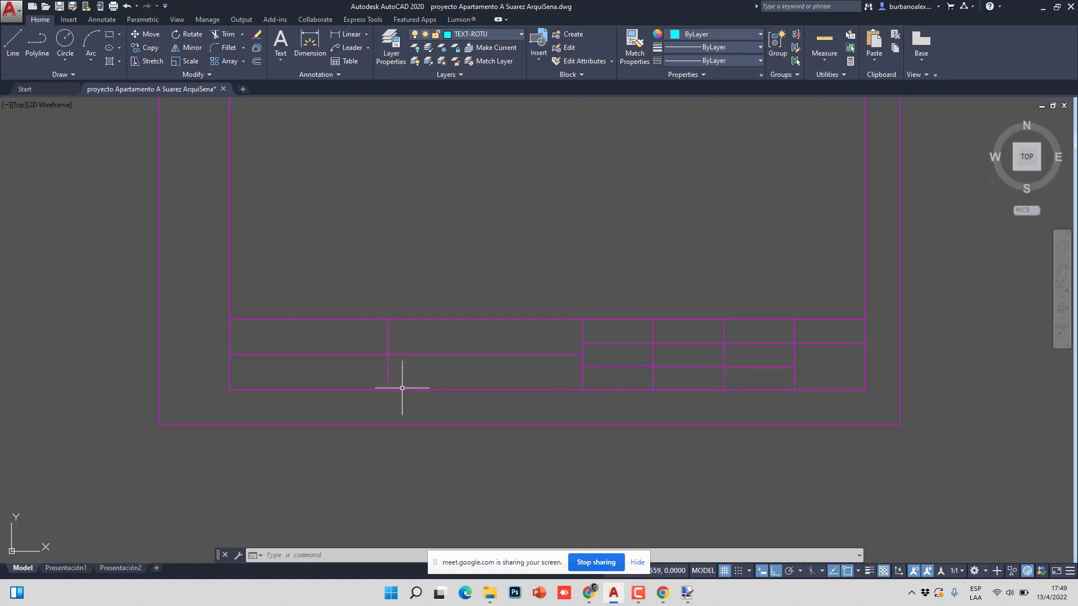
scroll(402, 388, "down", 6)
scroll(563, 344, "up", 5)
scroll(487, 322, "down", 2)
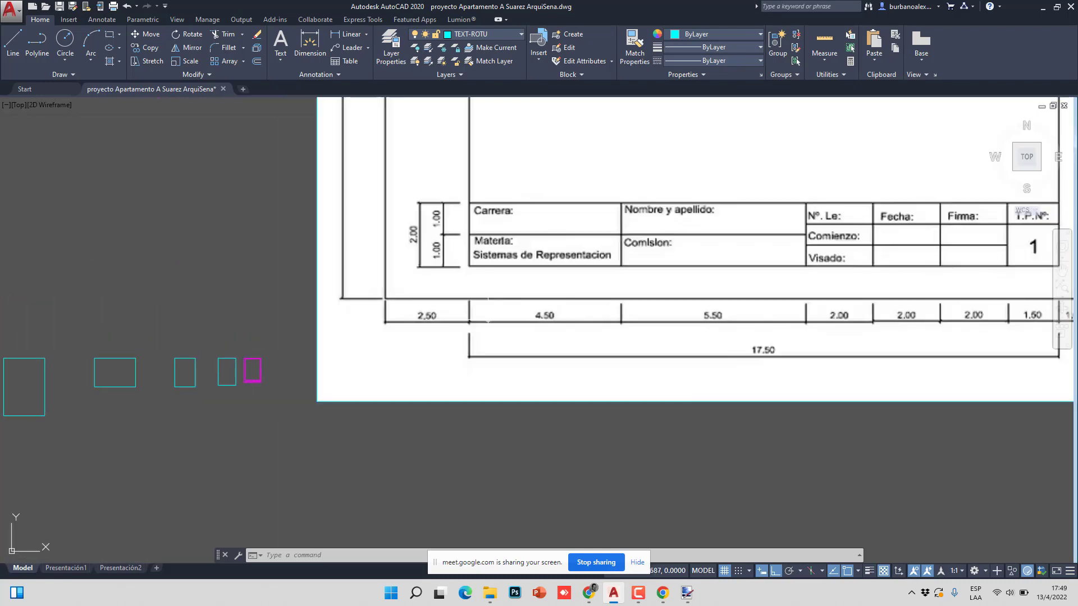
middle_click_drag(531, 280, 412, 321)
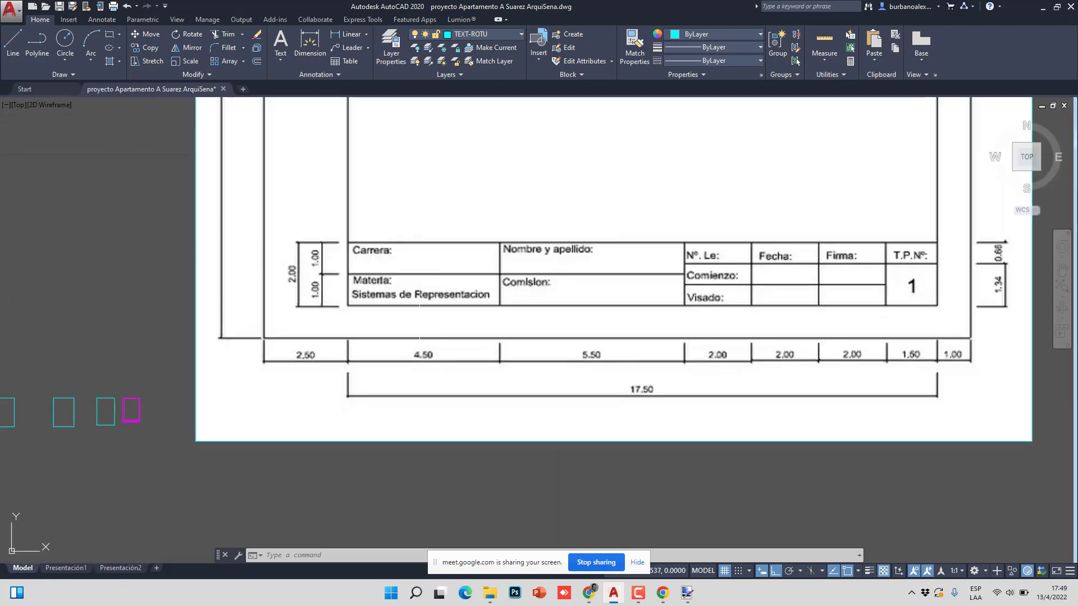
middle_click_drag(511, 298, 436, 309)
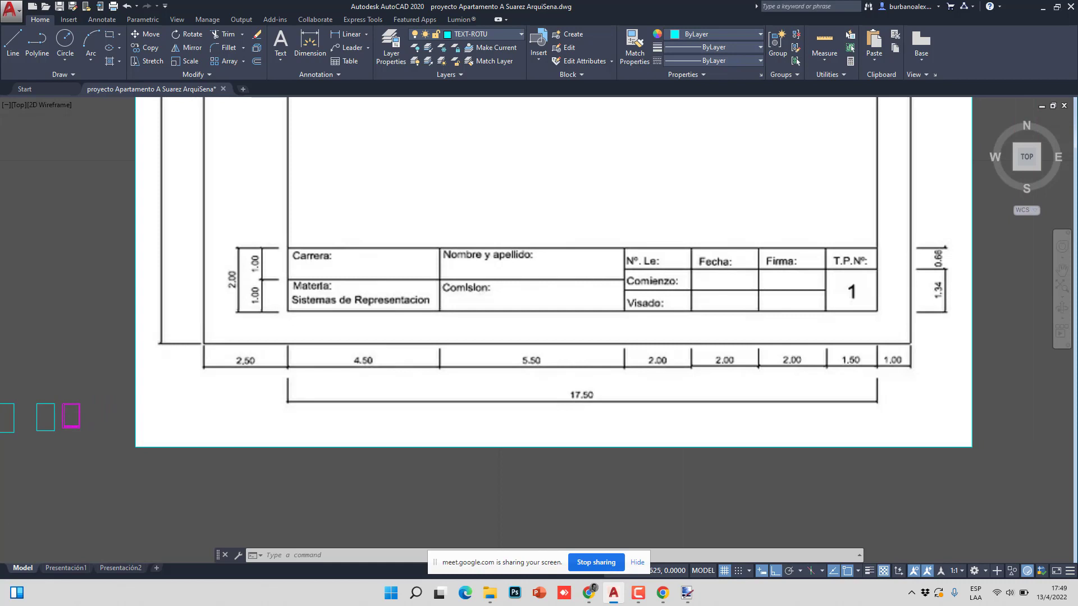
scroll(403, 283, "up", 2)
scroll(208, 249, "down", 2)
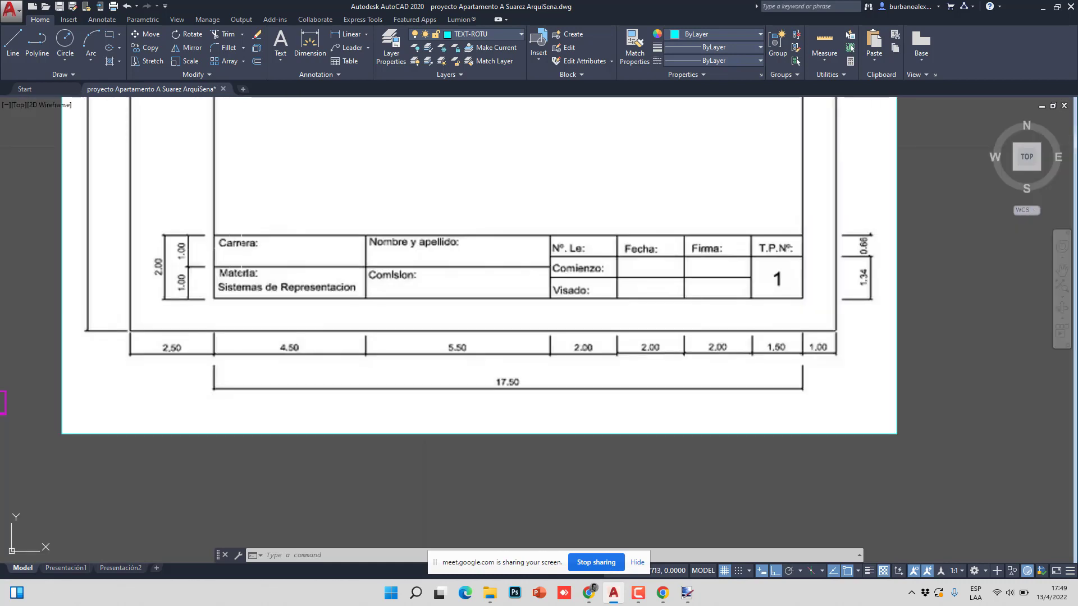
left_click(202, 213)
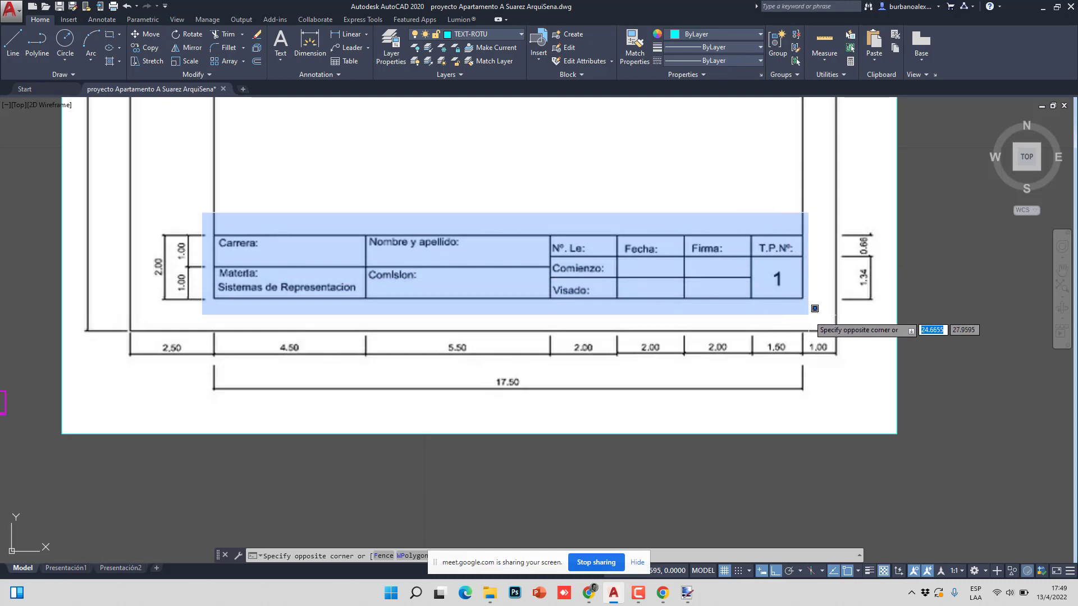
key("Escape")
scroll(814, 308, "down", 8)
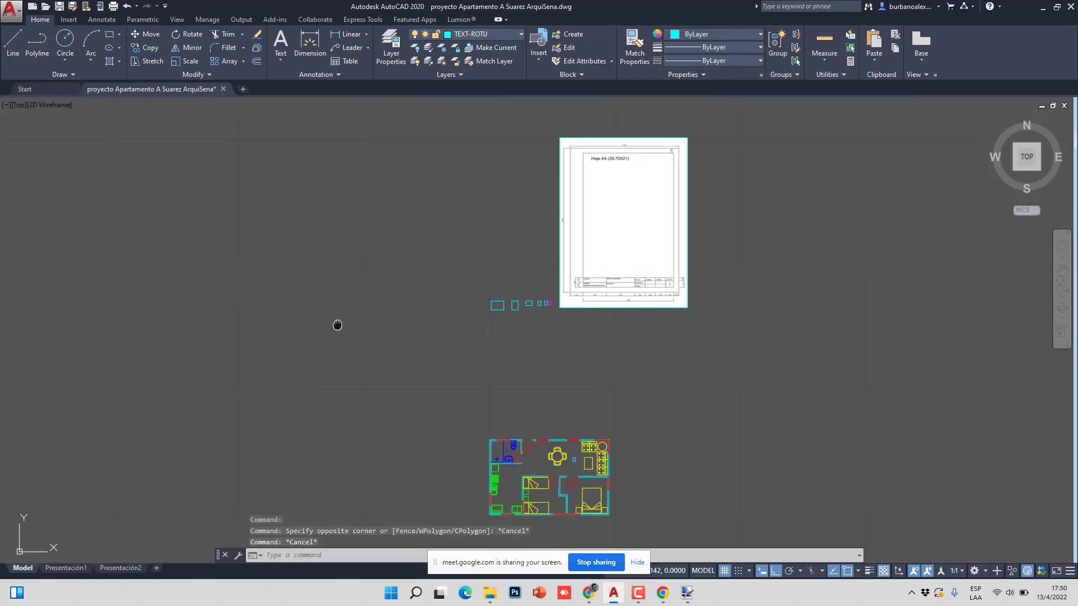
scroll(897, 265, "up", 15)
scroll(489, 300, "down", 4)
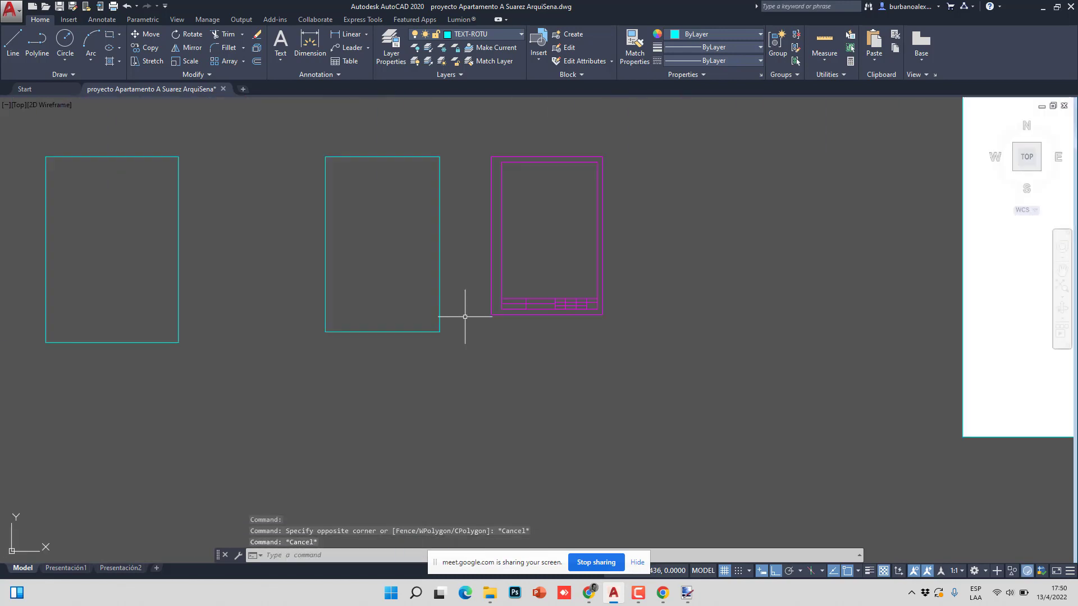
scroll(473, 336, "up", 3)
scroll(473, 337, "up", 5)
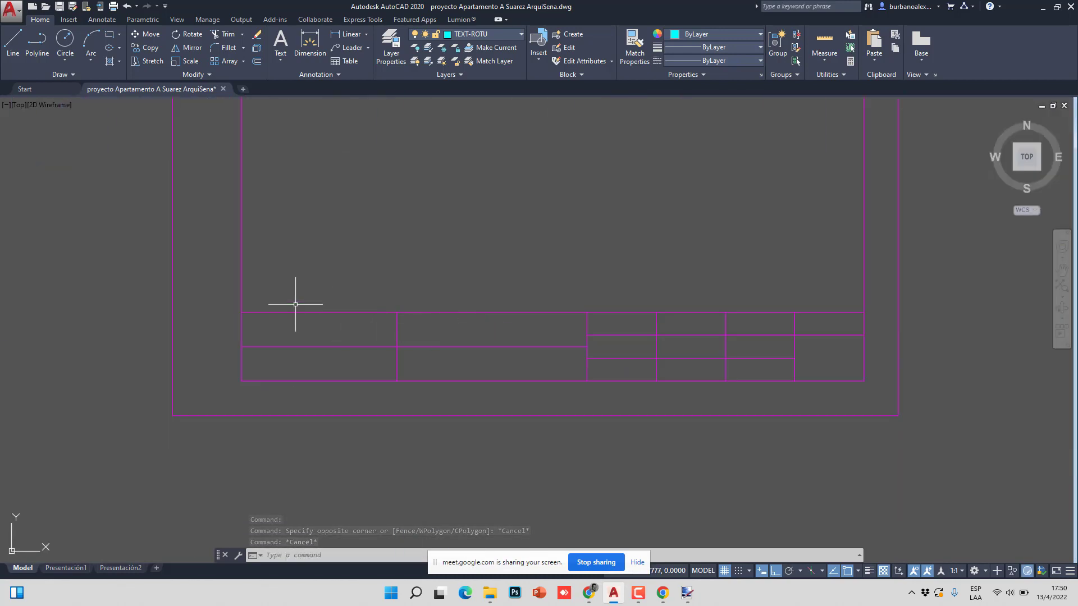
scroll(275, 286, "down", 2)
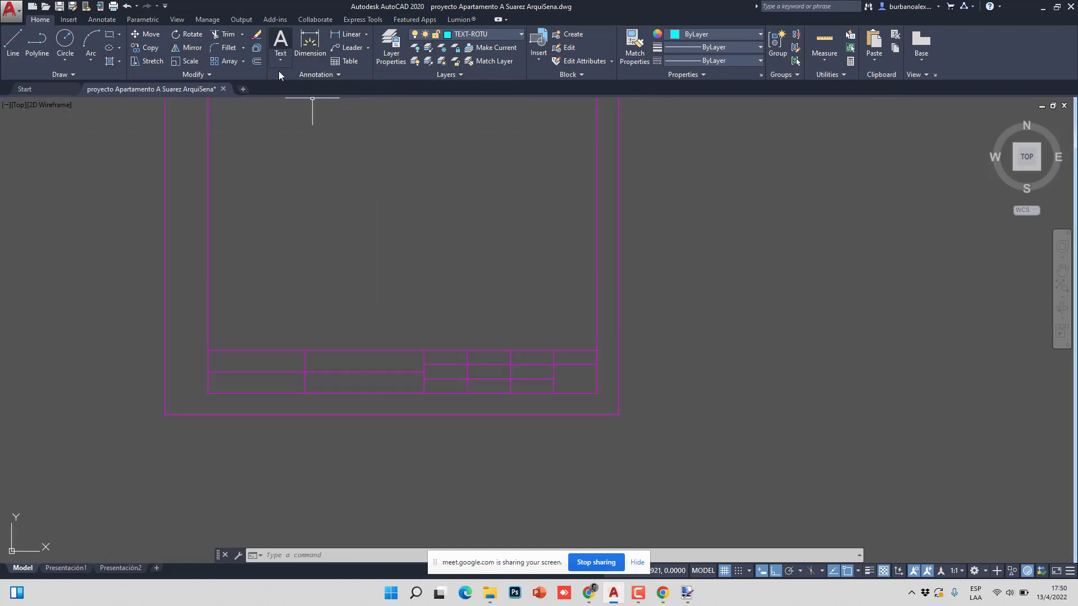
- Draw a multiline text box in the top-left title block cell and change its text height from 2.5 to 0.002
left_click(280, 42)
scroll(212, 377, "up", 6)
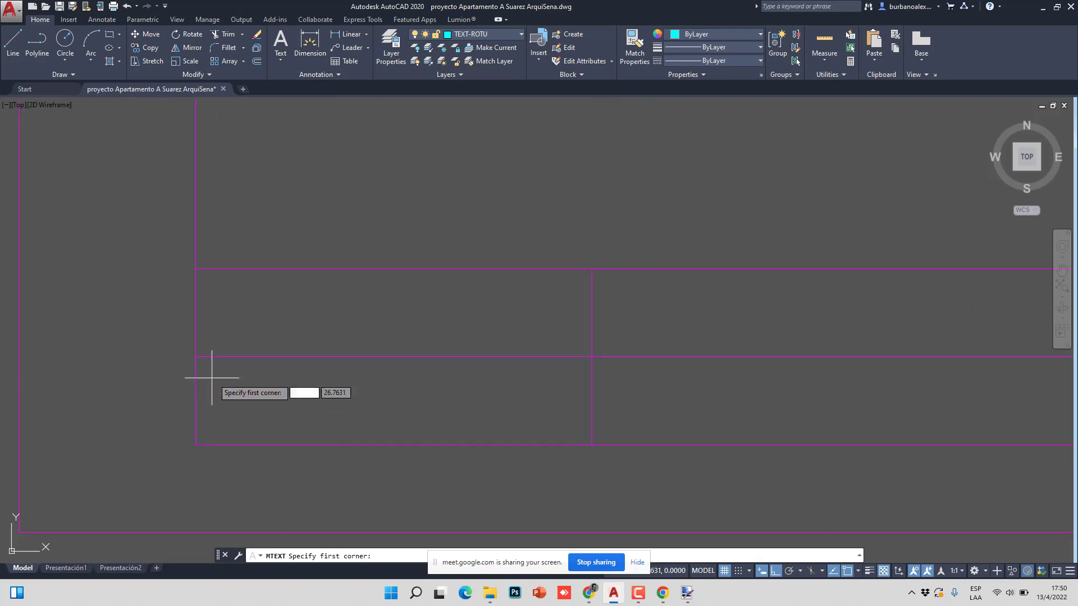
scroll(212, 378, "up", 3)
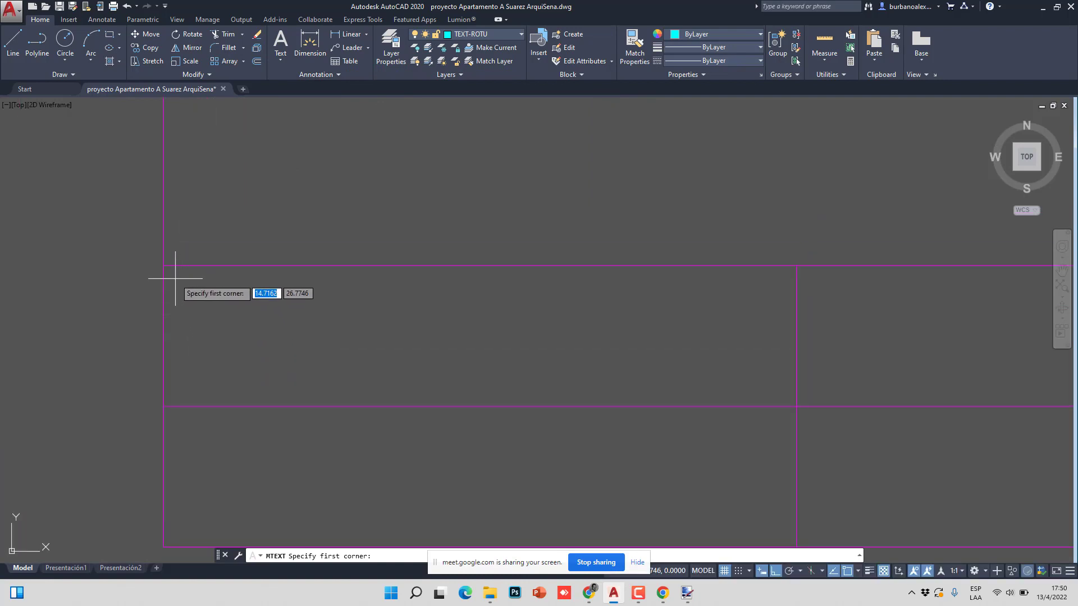
left_click(176, 277)
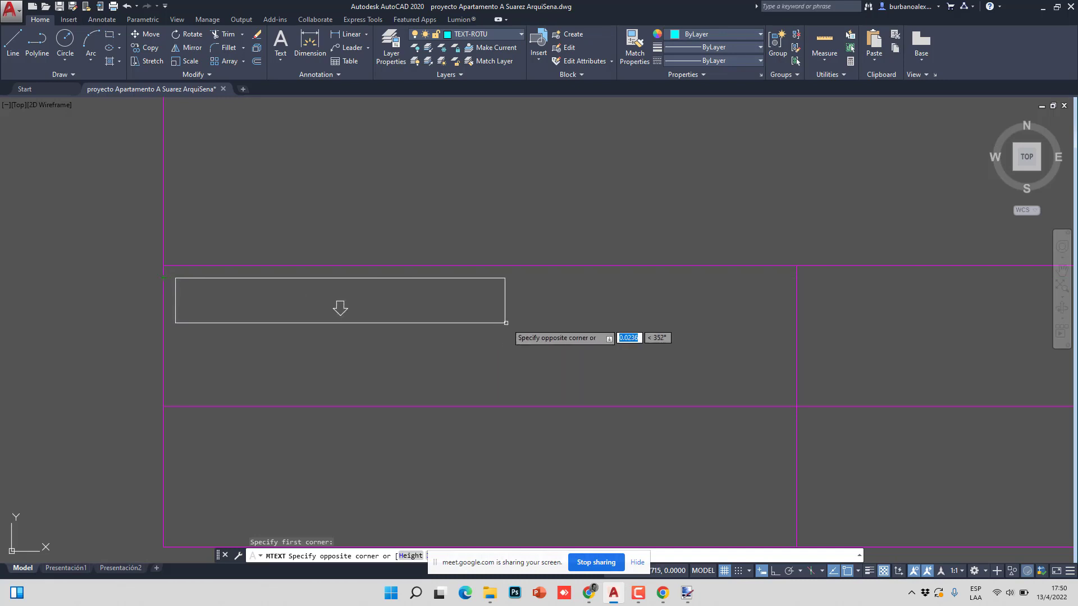
left_click(544, 327)
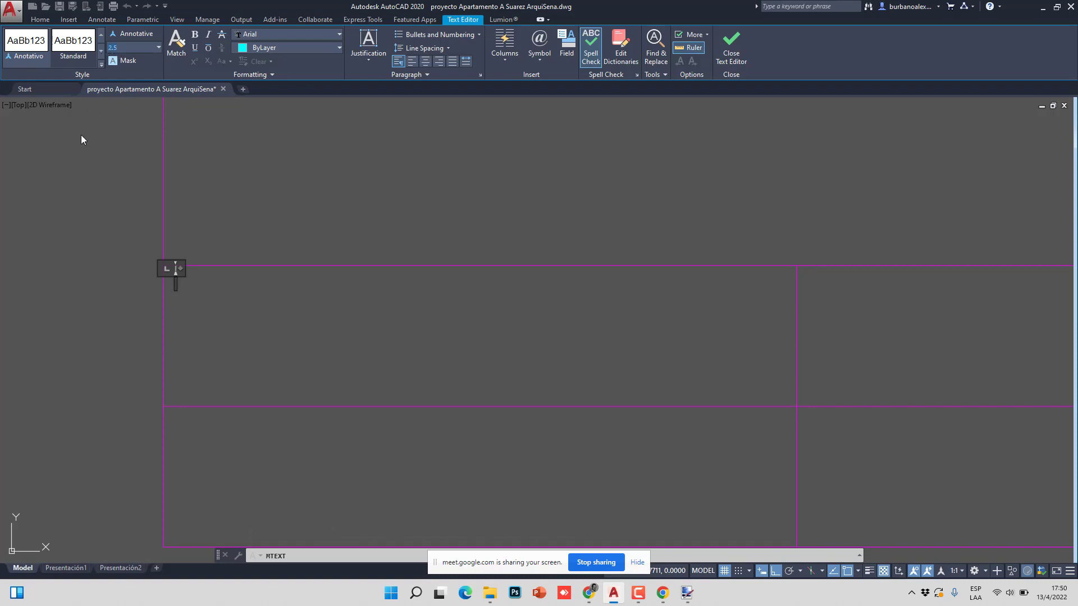
key("BackSpace")
type(".002")
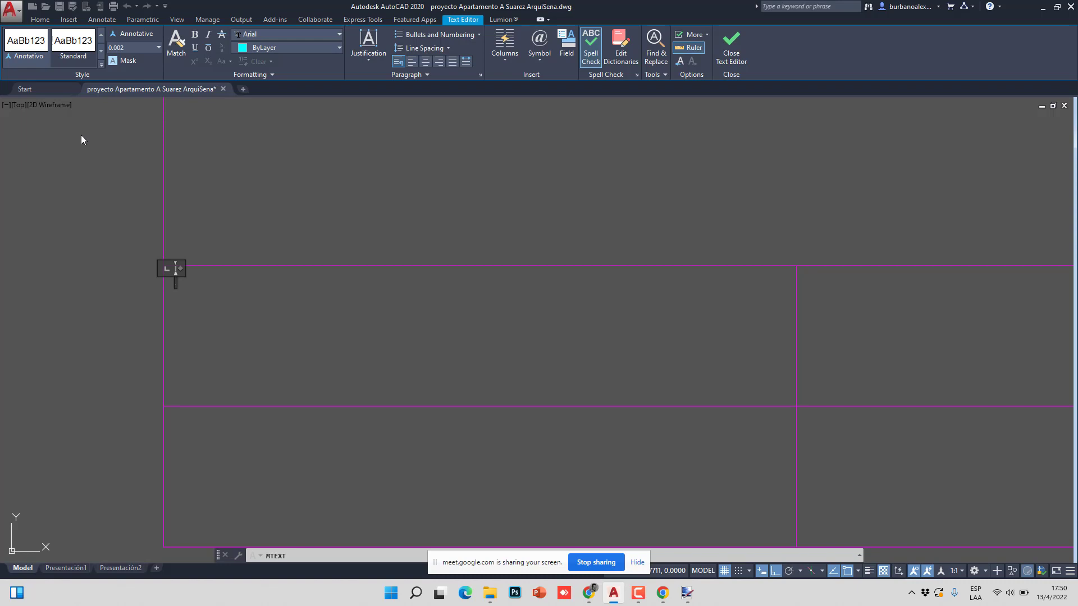
- Enter CARRERA as the label text in the title block's top-left cell
scroll(245, 303, "down", 2)
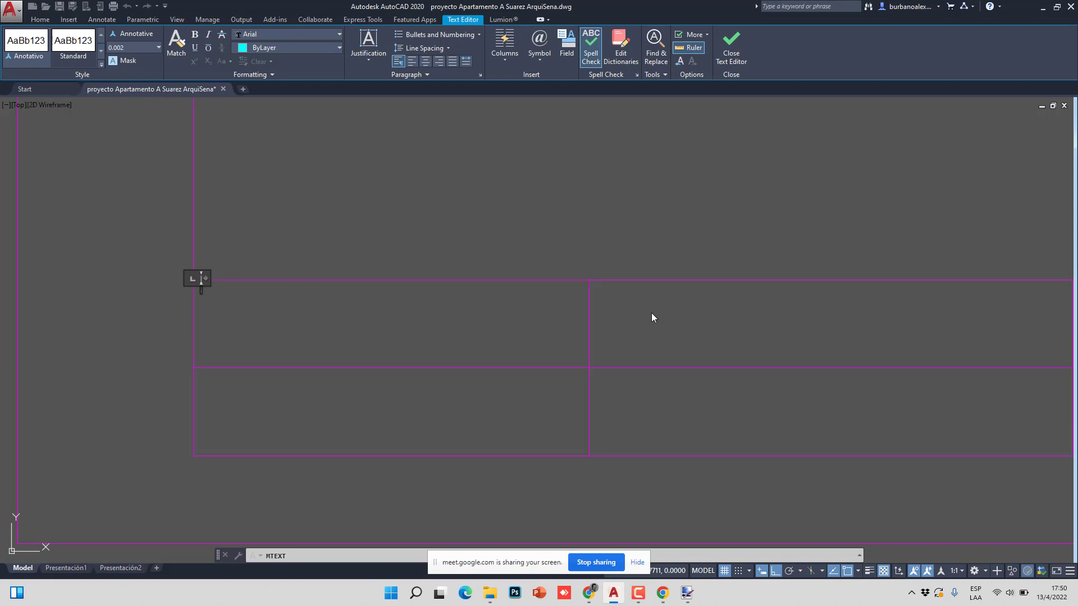
scroll(202, 319, "down", 8)
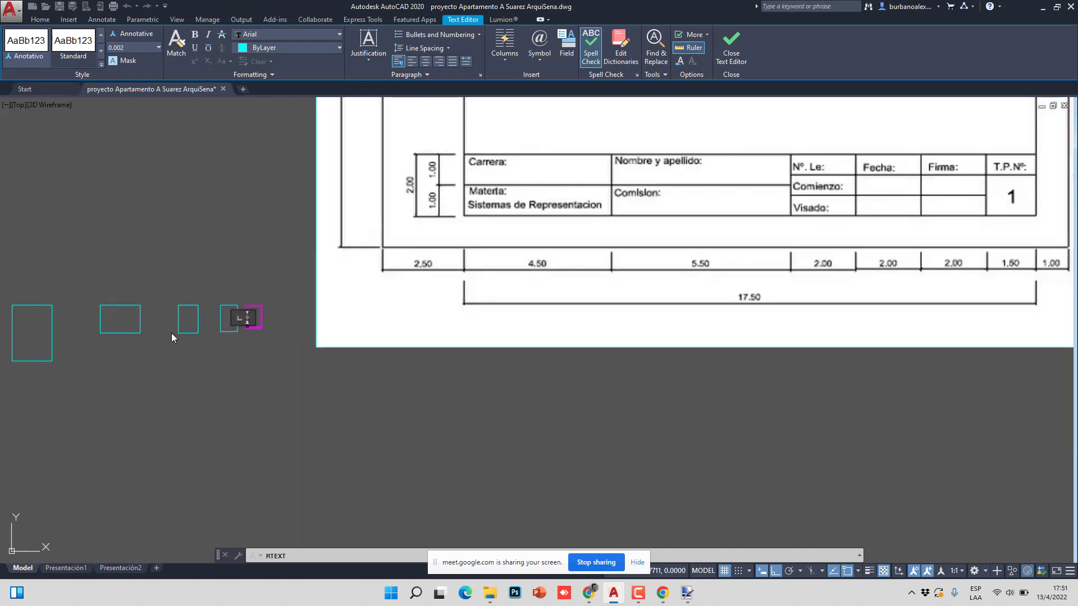
scroll(309, 320, "up", 10)
scroll(391, 314, "up", 6)
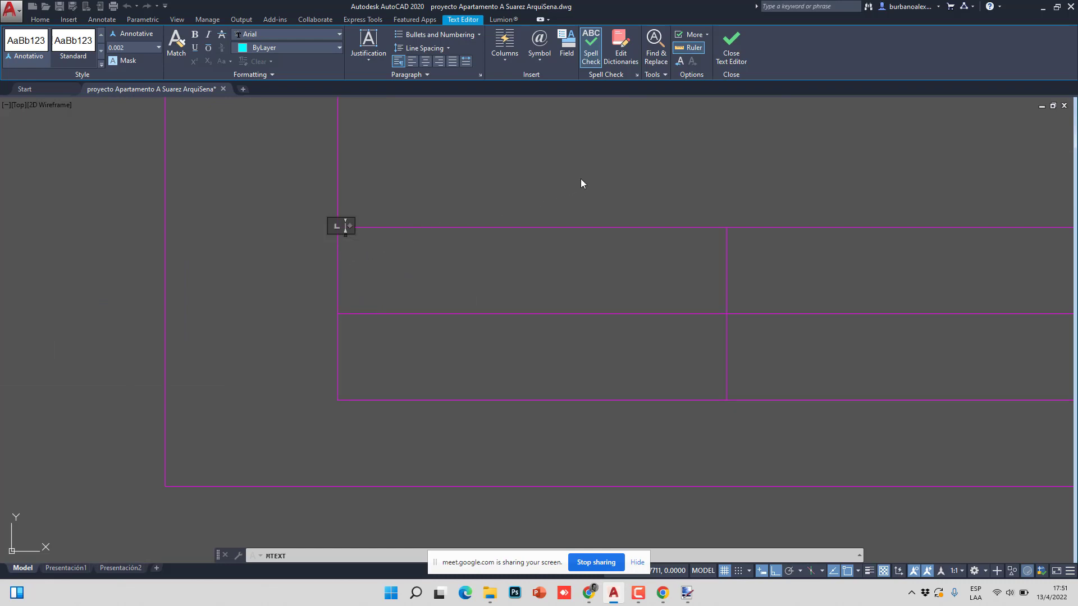
type("CARRERA")
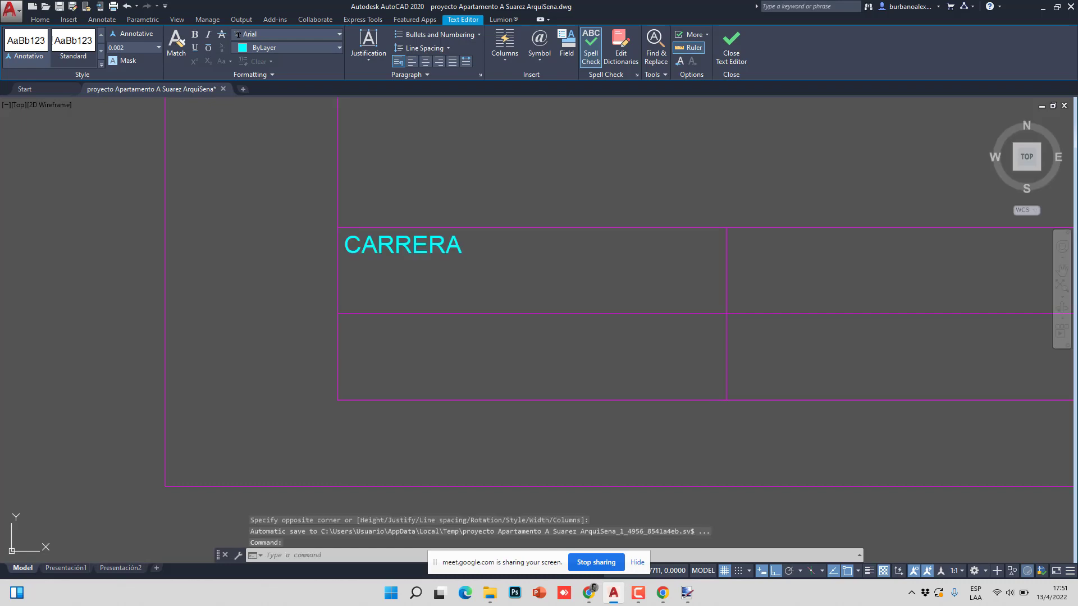
left_click(438, 276)
- Edit the label, replacing ARRERA with URSO so it reads CURSO:
scroll(414, 260, "down", 8)
scroll(432, 272, "up", 3)
scroll(398, 267, "down", 6)
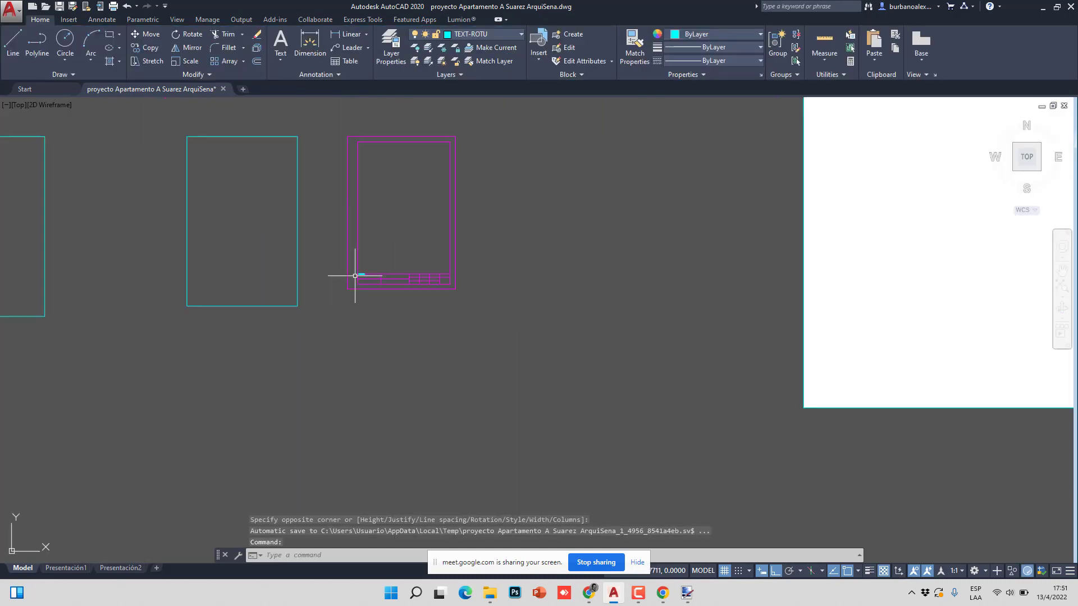
scroll(504, 407, "up", 3)
scroll(504, 407, "up", 5)
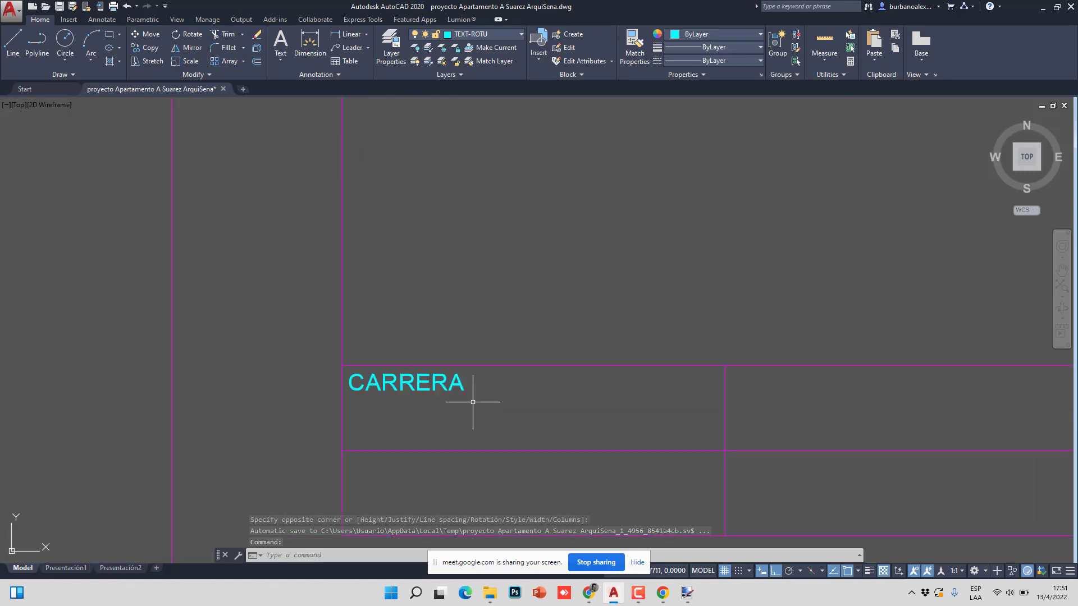
double_click(429, 373)
left_click_drag(459, 373, 309, 379)
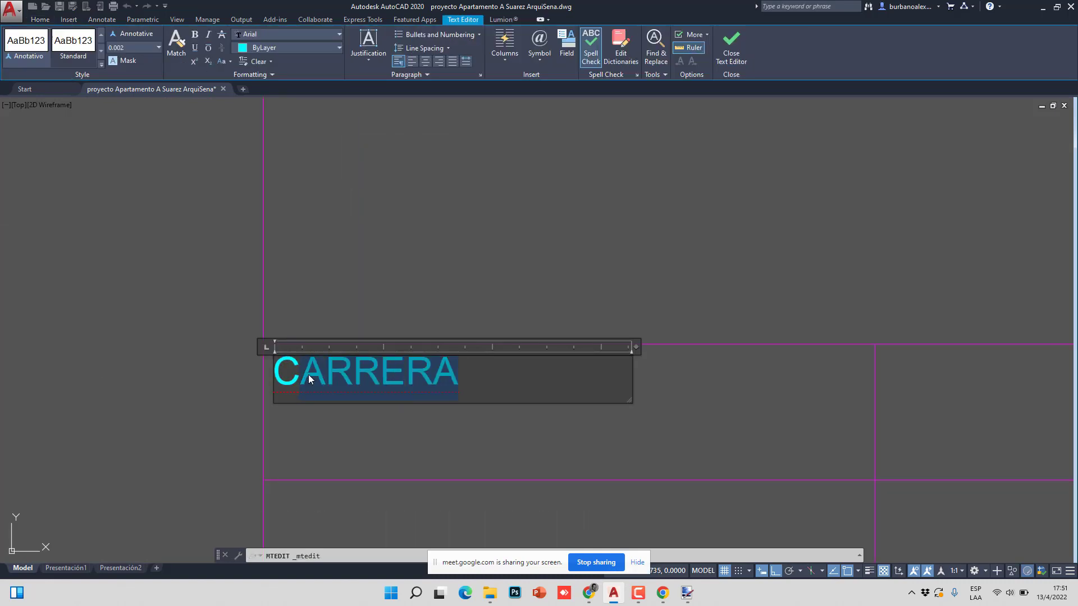
type("URSO:")
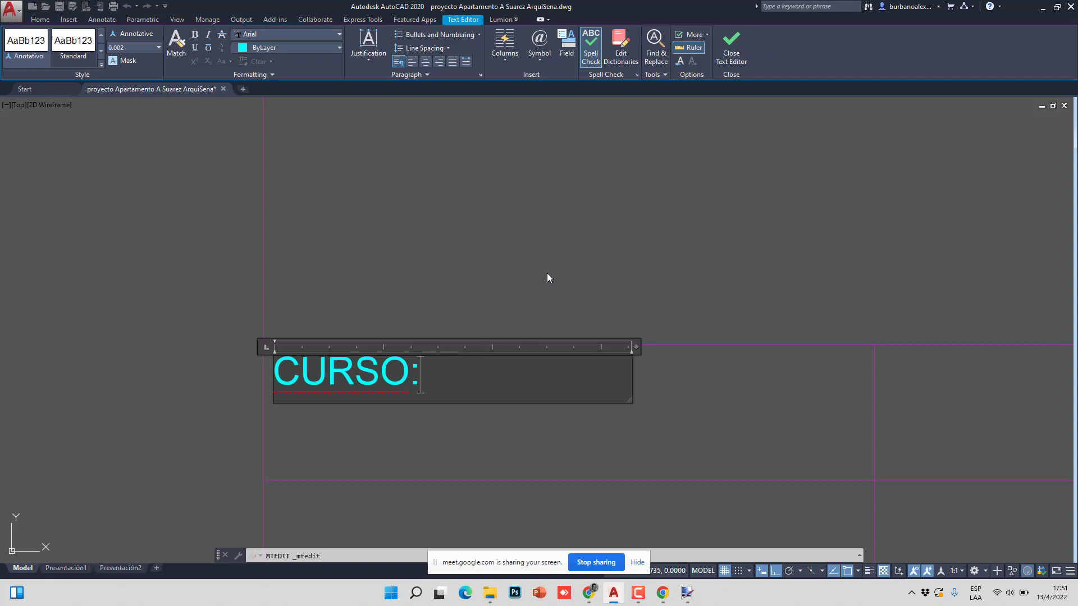
left_click(549, 278)
scroll(393, 287, "down", 8)
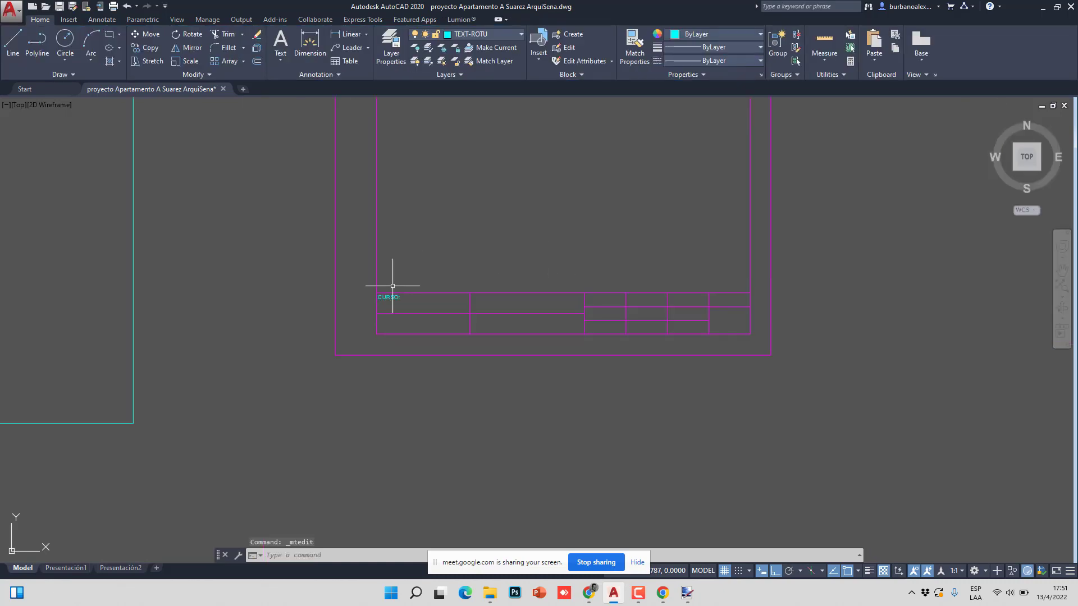
scroll(497, 458, "down", 4)
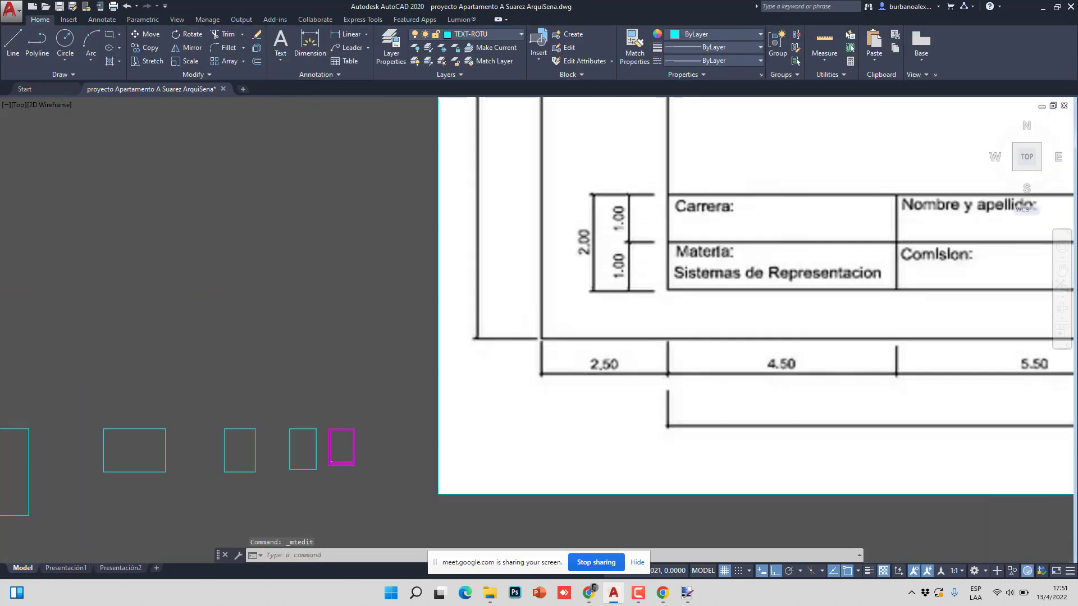
scroll(496, 458, "up", 1)
scroll(505, 354, "up", 10)
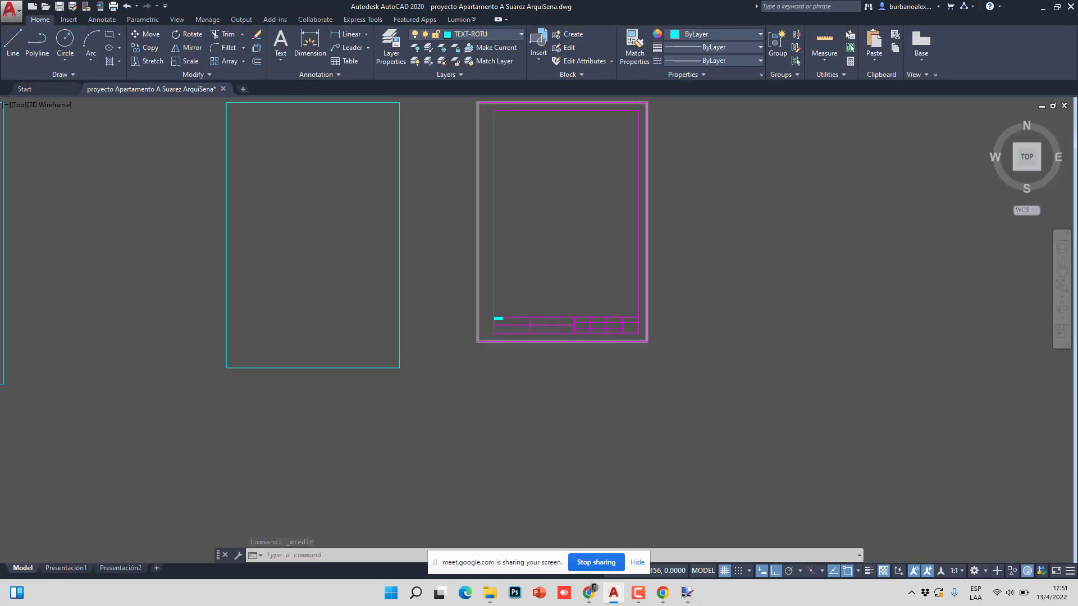
- Start stretching the CURSO: label from the cell corner, then cancel it
scroll(436, 266, "up", 2)
left_click(434, 264)
left_click(311, 227)
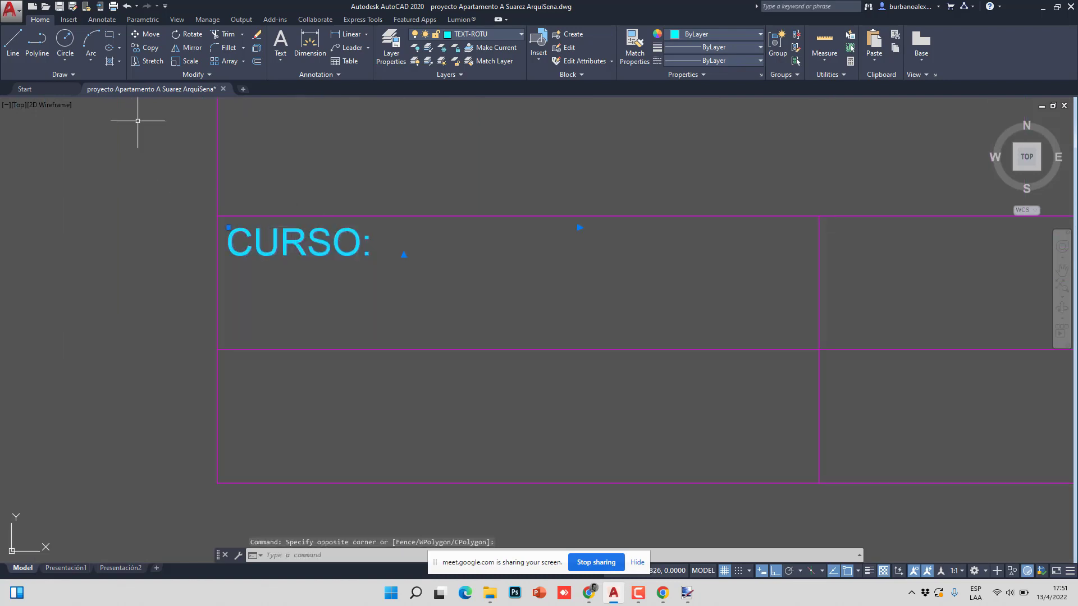
left_click(151, 61)
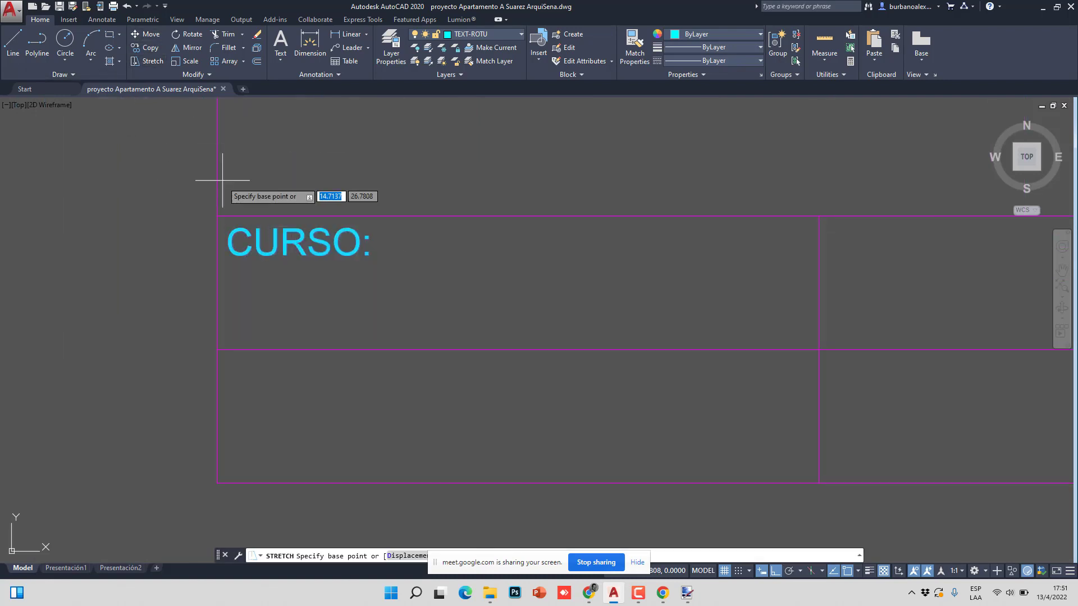
left_click(218, 217)
key("Escape")
key("Escape")
key("Escape")
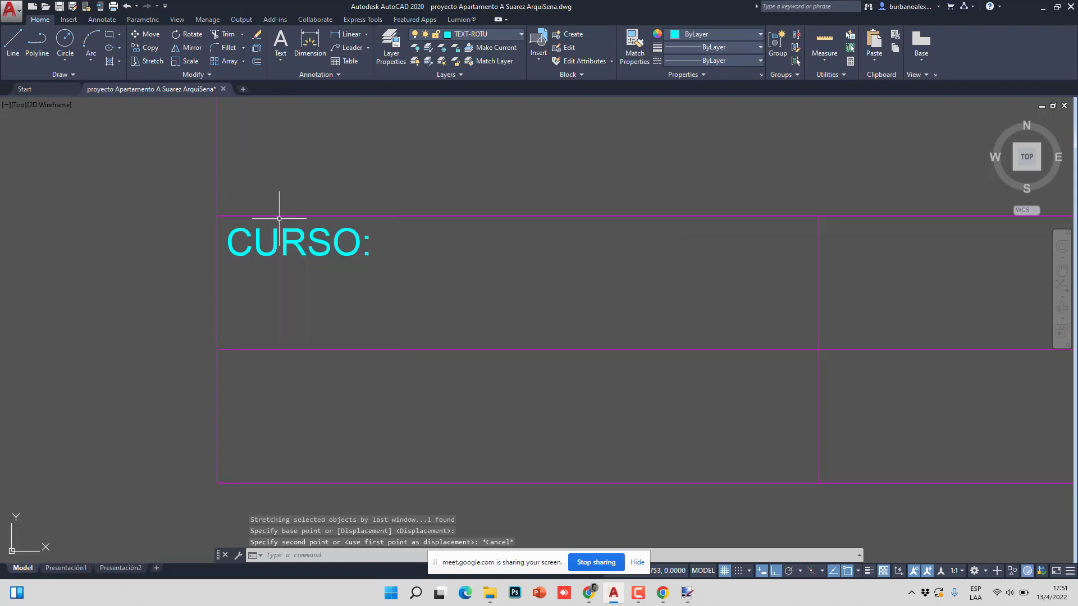
- Copy the CURSO: label from its cell corner into the lower-left cell
left_click(150, 49)
left_click(422, 254)
left_click(361, 260)
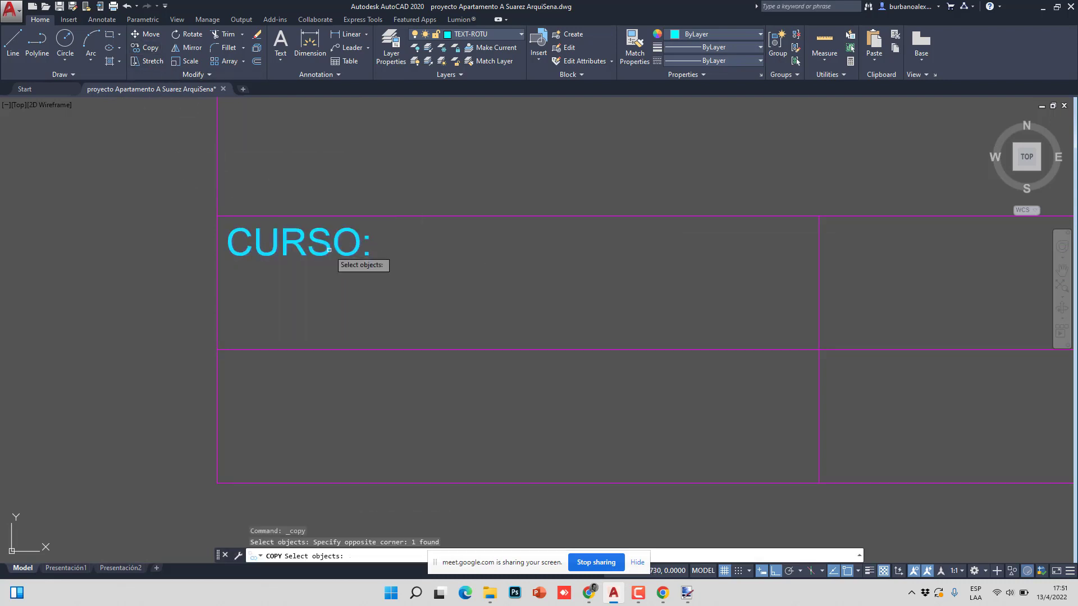
key("Return")
left_click(219, 216)
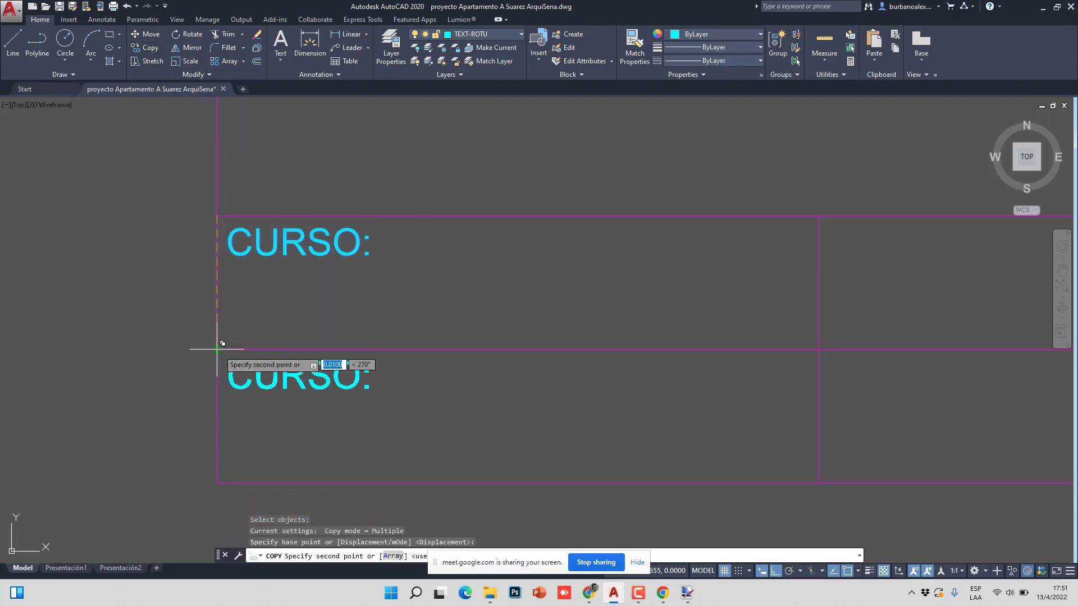
left_click(219, 351)
scroll(181, 313, "down", 5)
- Place more CURSO: copies in the middle cells and the remaining upper-row cells
left_click(334, 293)
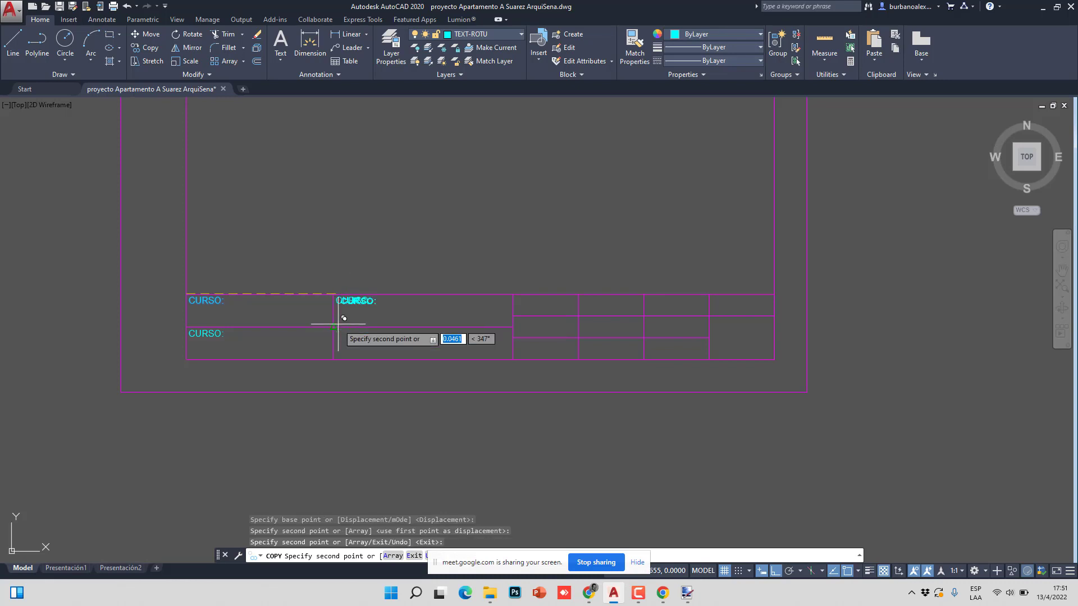
left_click(334, 326)
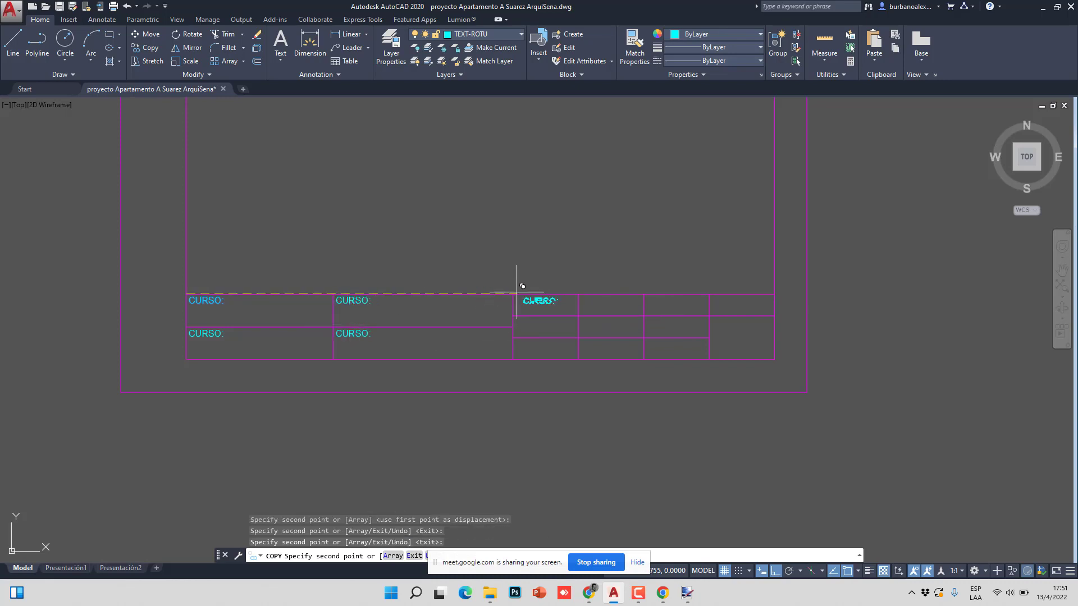
left_click(518, 291)
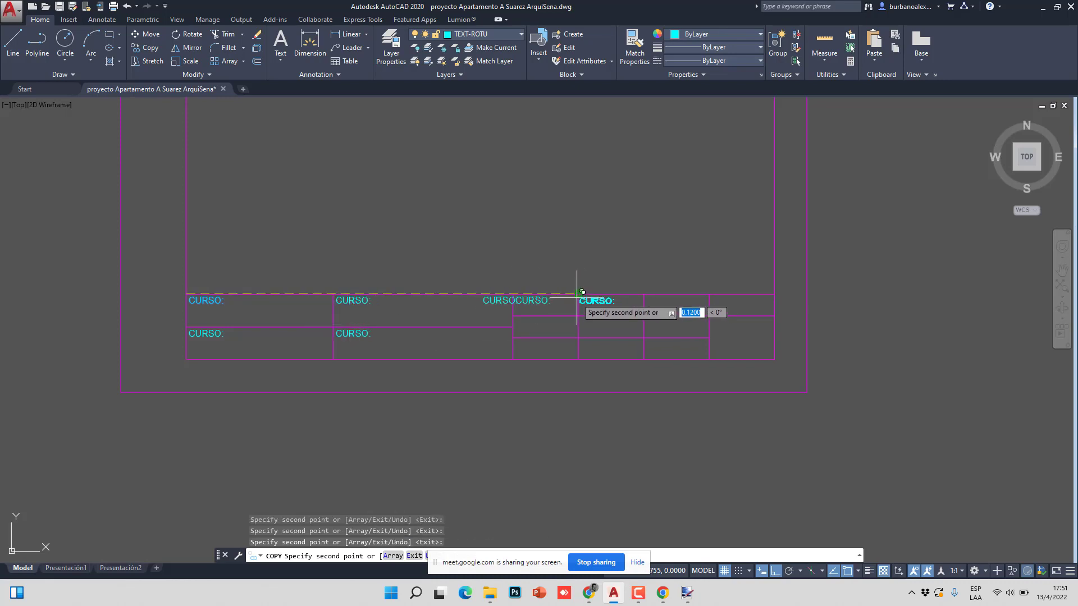
left_click(582, 294)
left_click(649, 293)
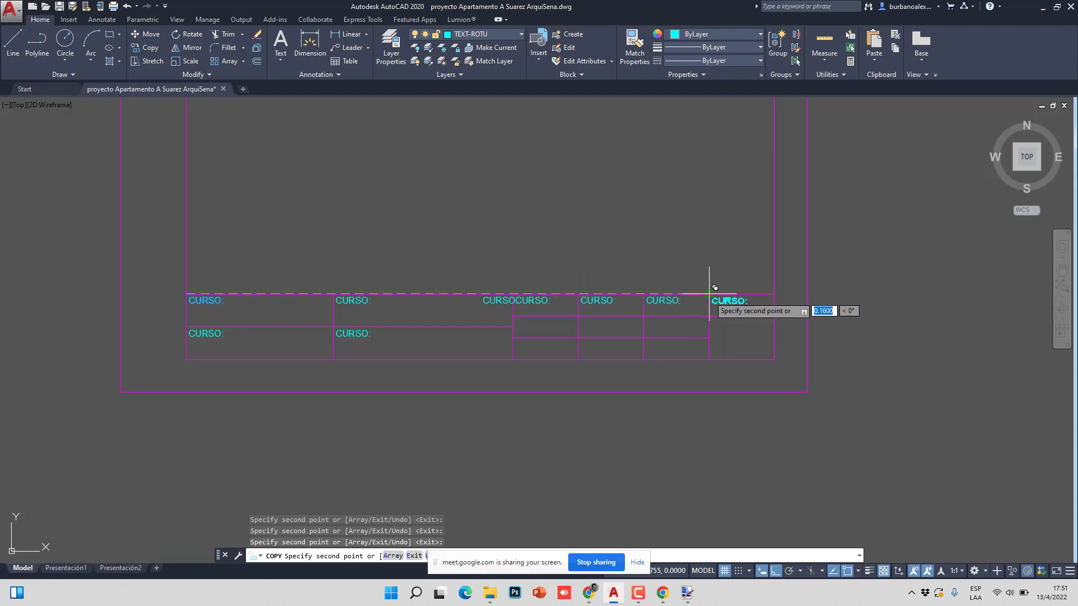
left_click(713, 289)
key("Escape")
key("Escape")
- Delete the misplaced overlapping CURSO: duplicate
left_click(493, 301)
key("Delete")
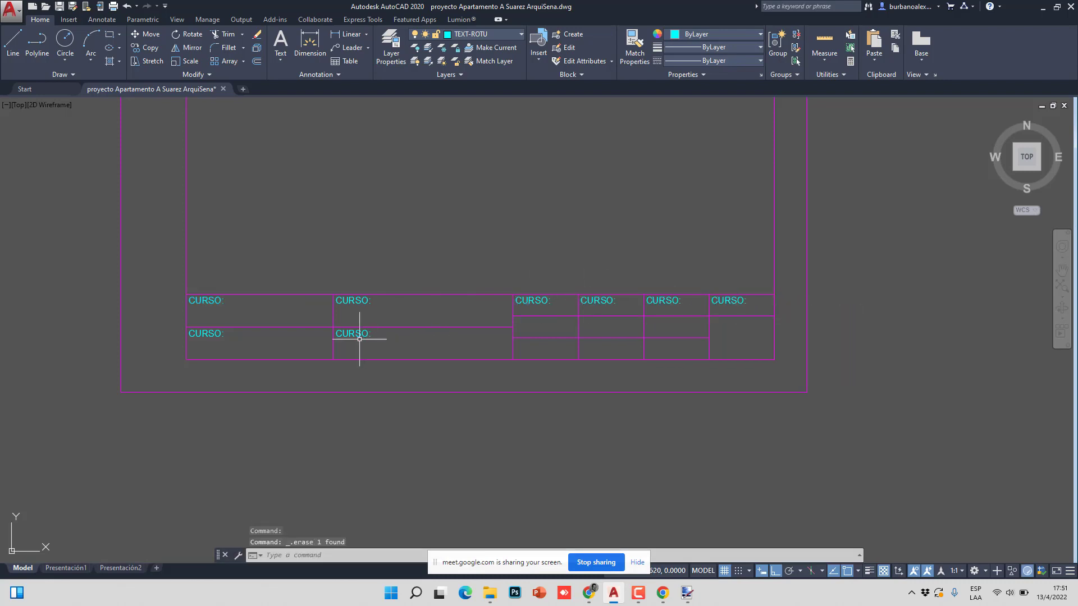
scroll(241, 343, "down", 5)
- Change the upper middle CURSO: label to NOMBRE Y APELLIDO: on one line
scroll(654, 285, "down", 5)
middle_click_drag(660, 305, 496, 362)
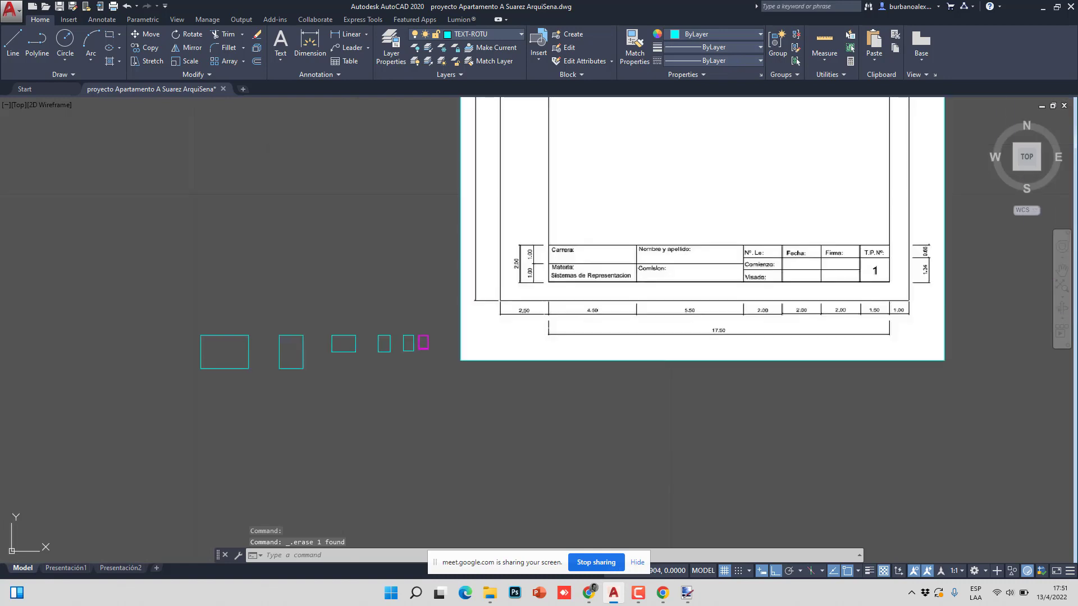
scroll(393, 351, "up", 12)
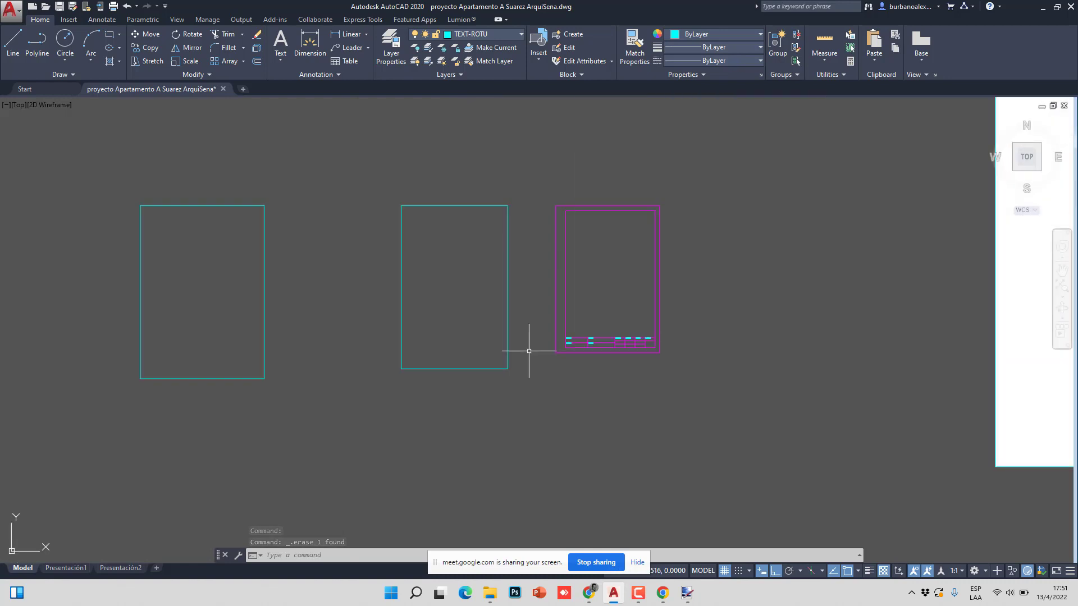
double_click(507, 319)
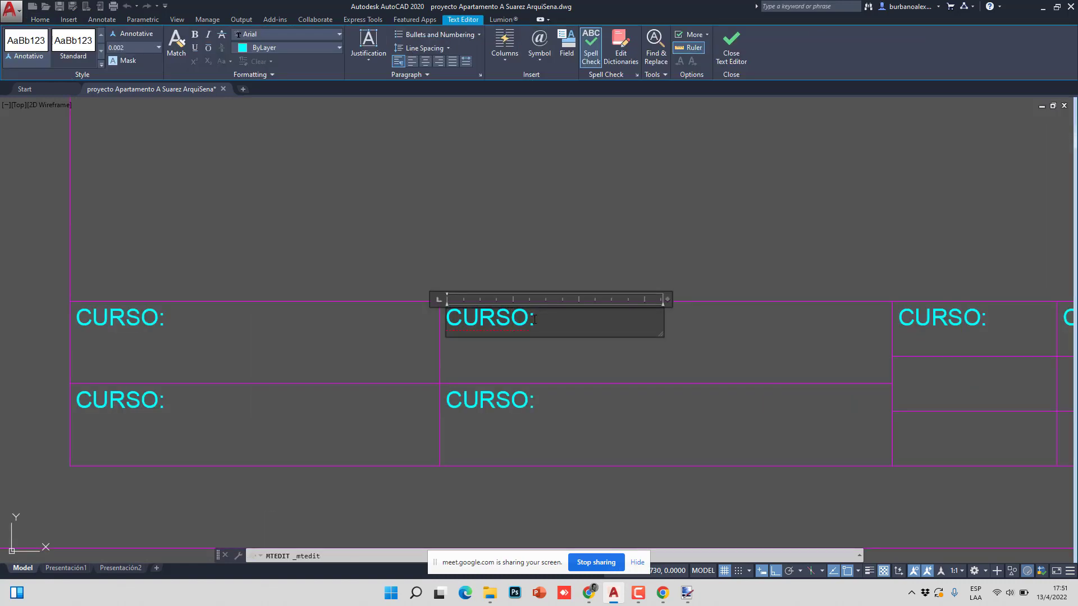
left_click_drag(531, 319, 444, 330)
type("NOMBRE ")
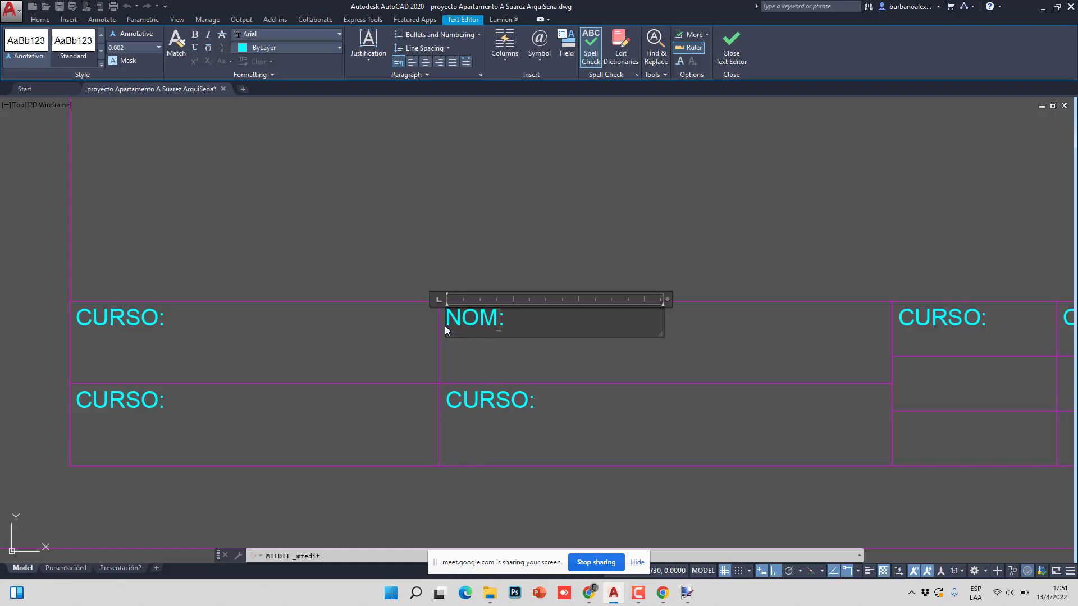
type("Y APELL")
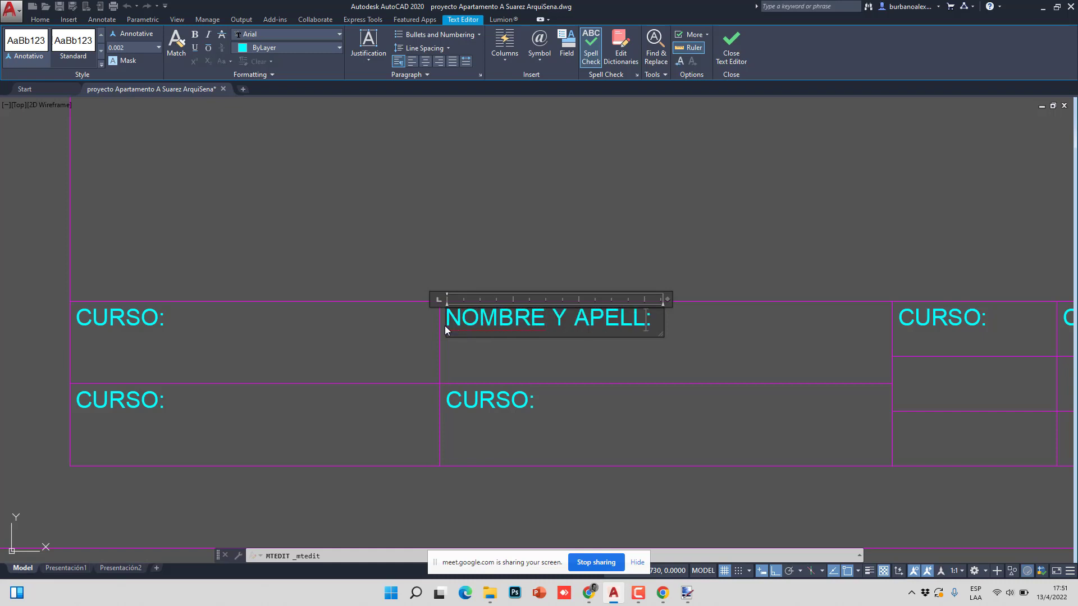
type("D")
key("BackSpace")
type("IDO")
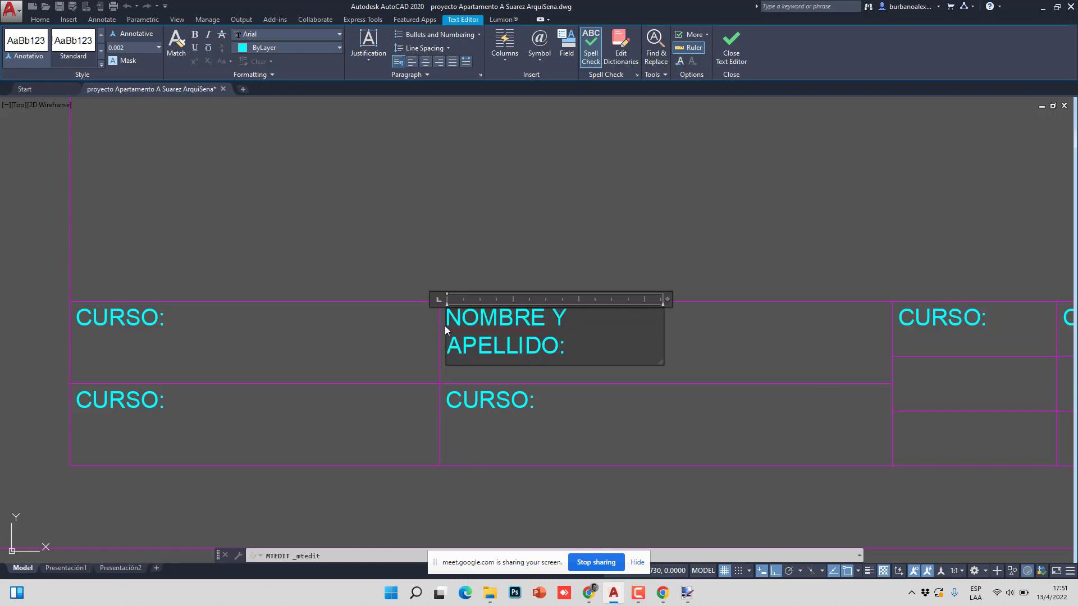
left_click_drag(669, 298, 747, 298)
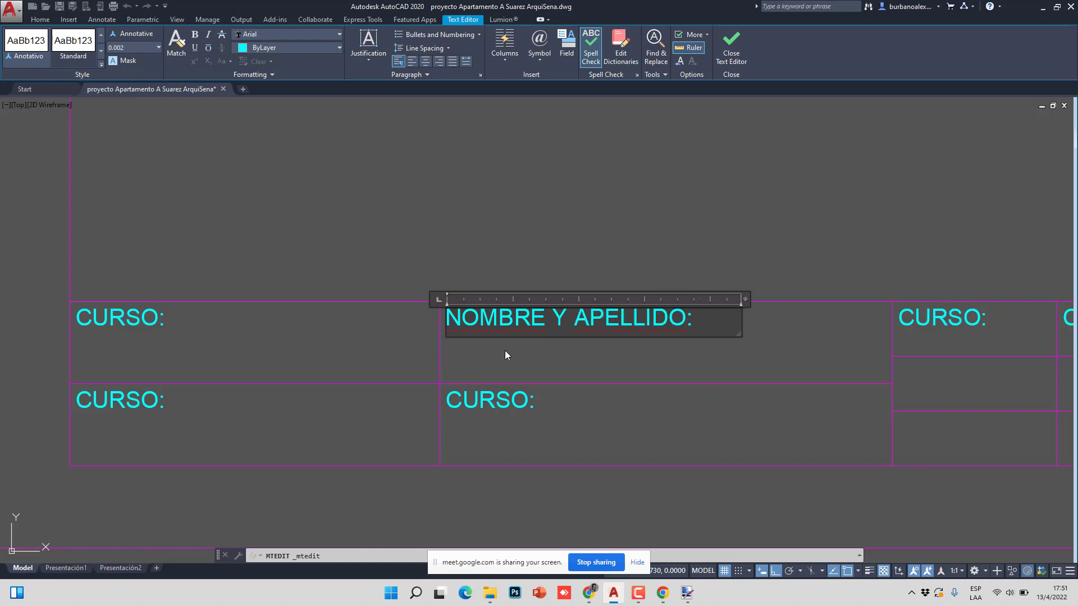
left_click(506, 354)
- Rename the lower-left CURSO: label to FICHA:
double_click(152, 397)
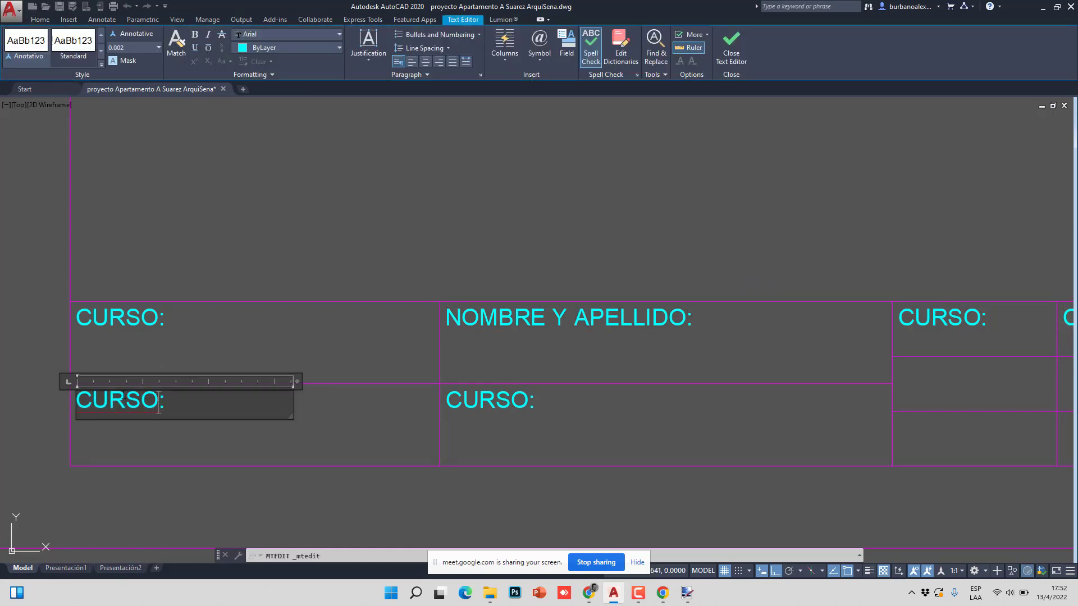
type("FUCHA¿:")
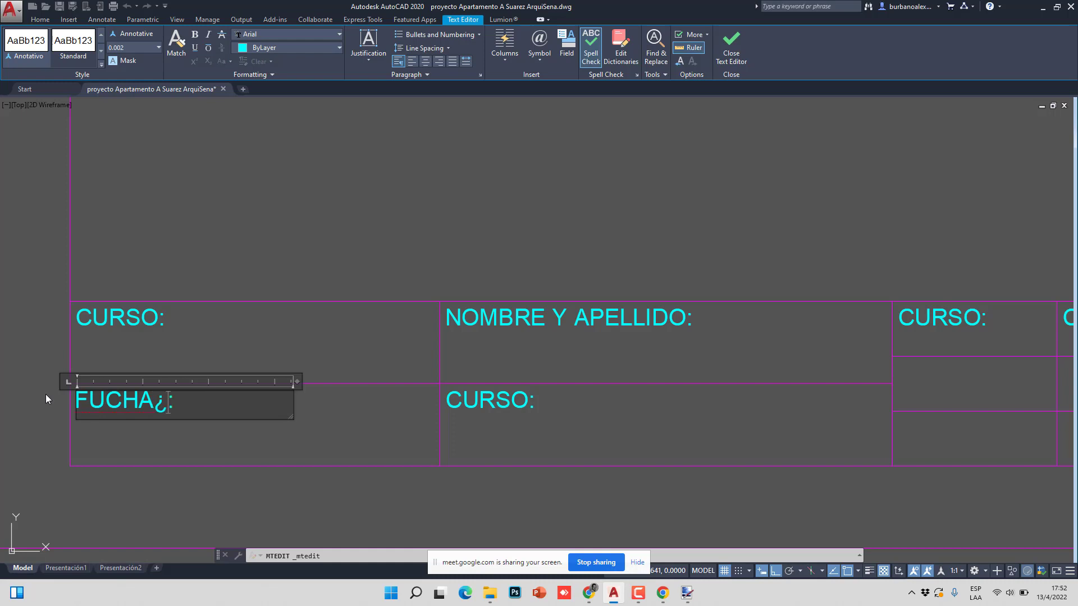
key("BackSpace")
key("BackSpace")
key("BackSpace")
key("BackSpace")
key("BackSpace")
type("ICHA")
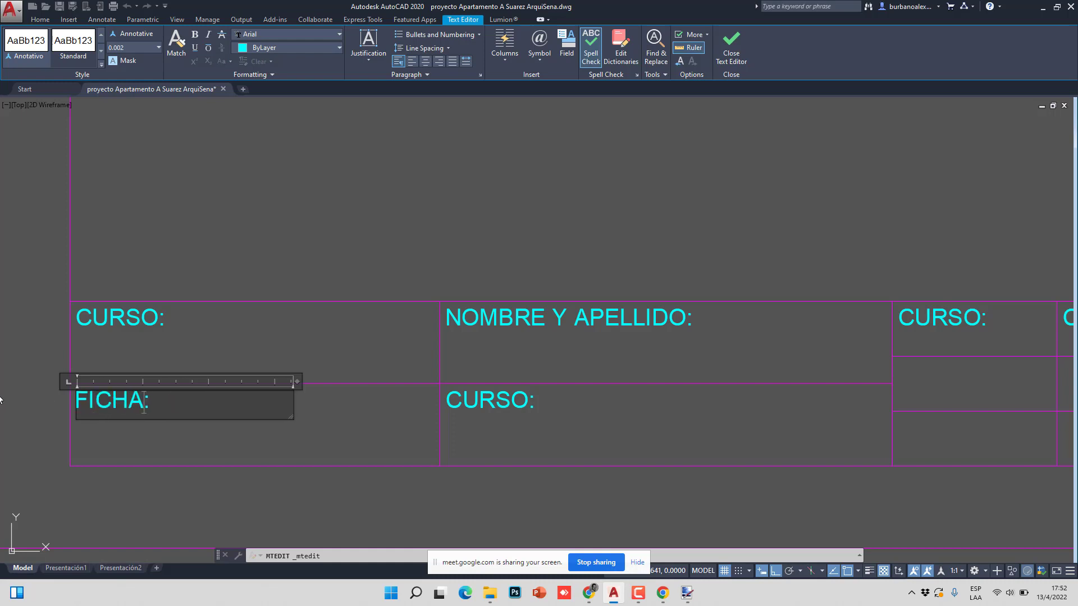
left_click(46, 394)
scroll(369, 299, "down", 10)
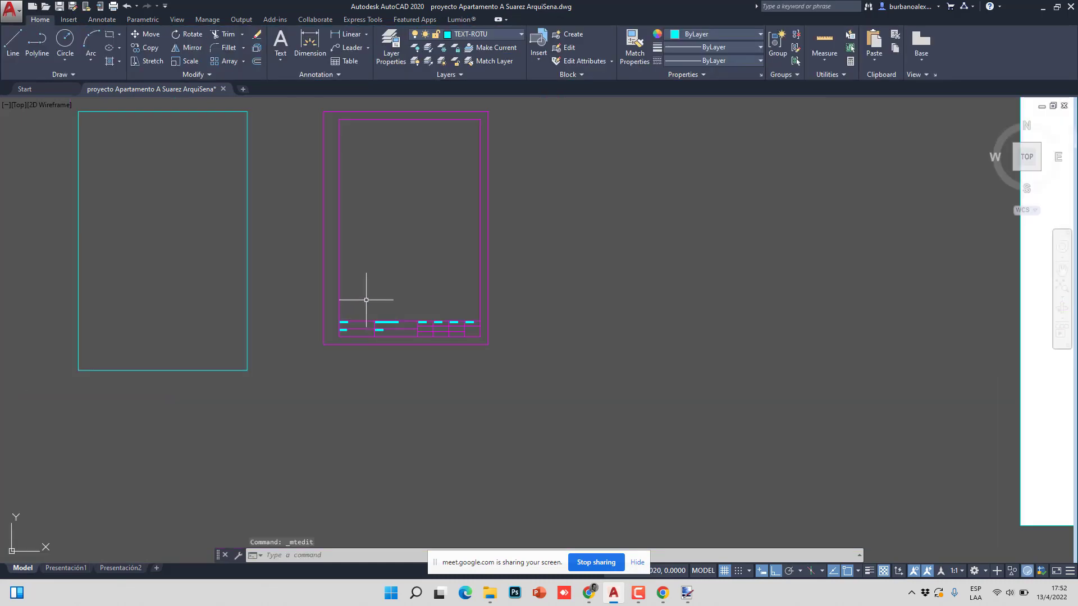
scroll(635, 293, "down", 6)
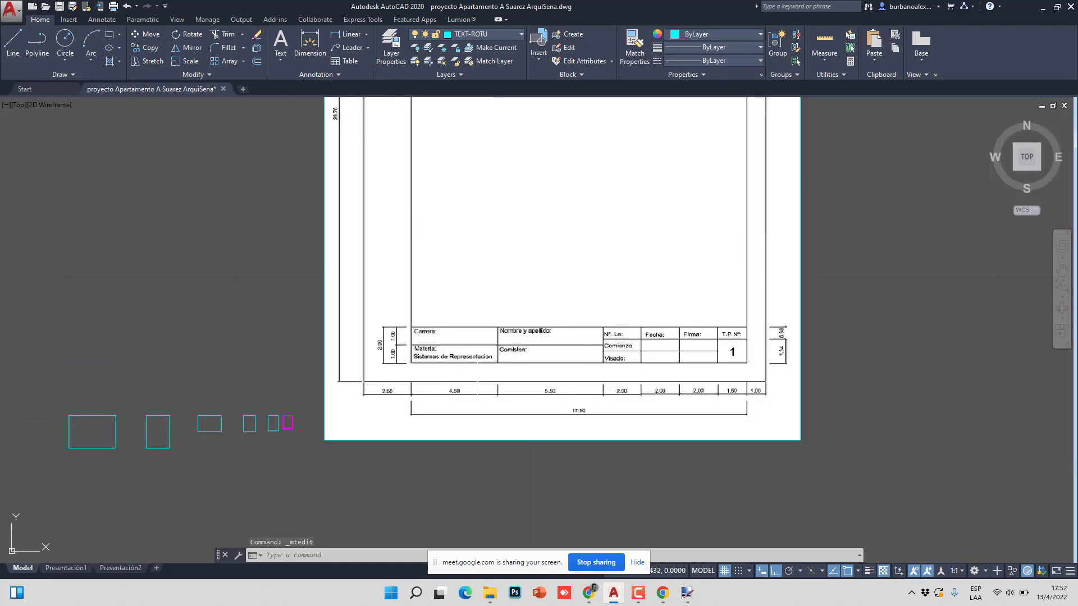
scroll(635, 293, "up", 3)
scroll(382, 360, "down", 5)
scroll(358, 413, "up", 15)
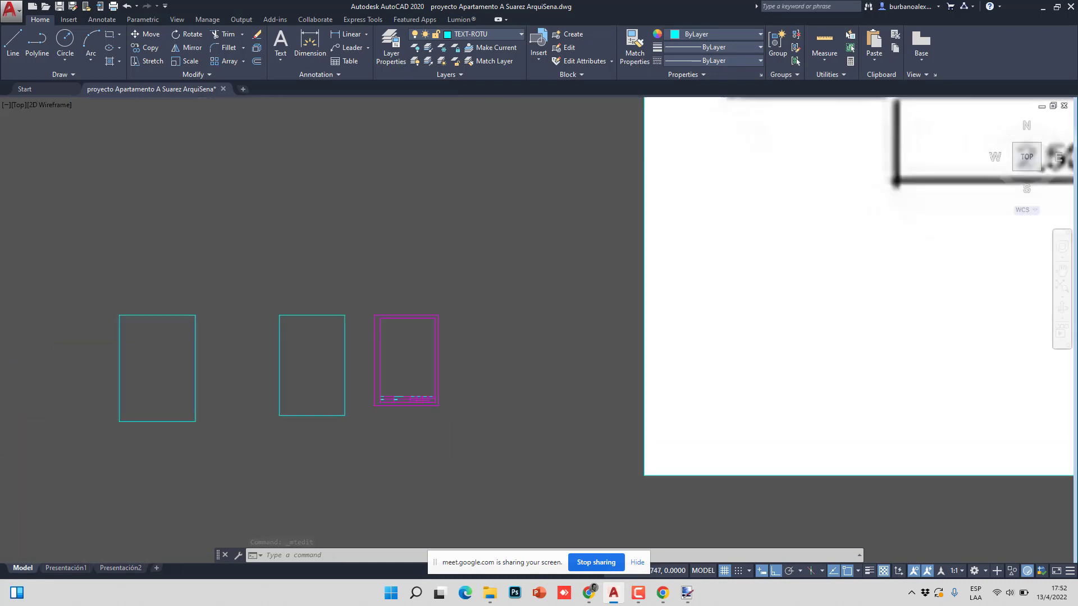
scroll(339, 392, "up", 8)
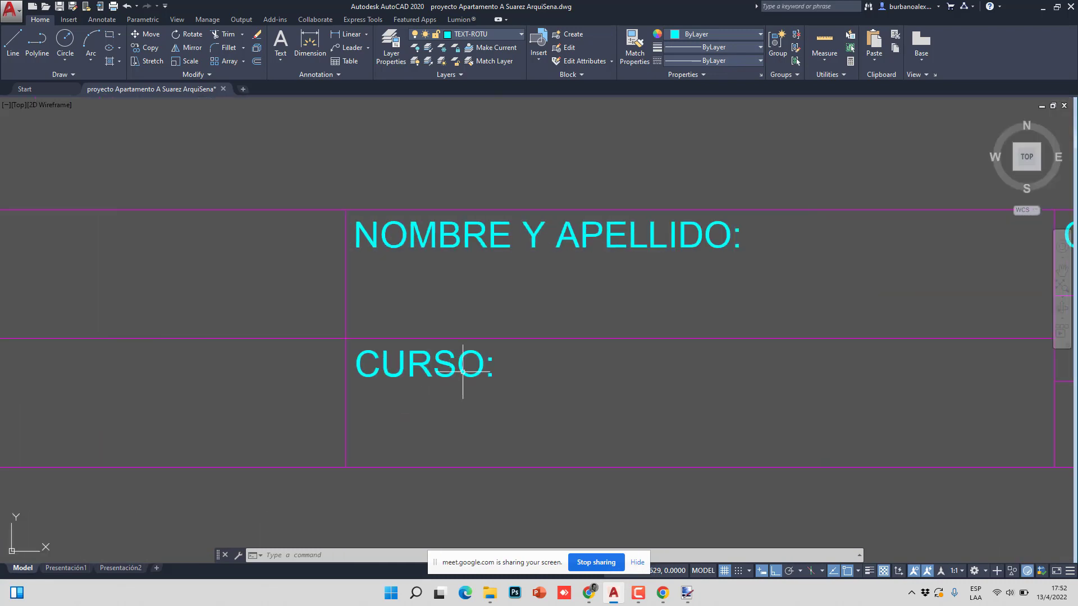
- Change the CURSO: label below NOMBRE Y APELLIDO to INSTRUCTOR:
double_click(470, 368)
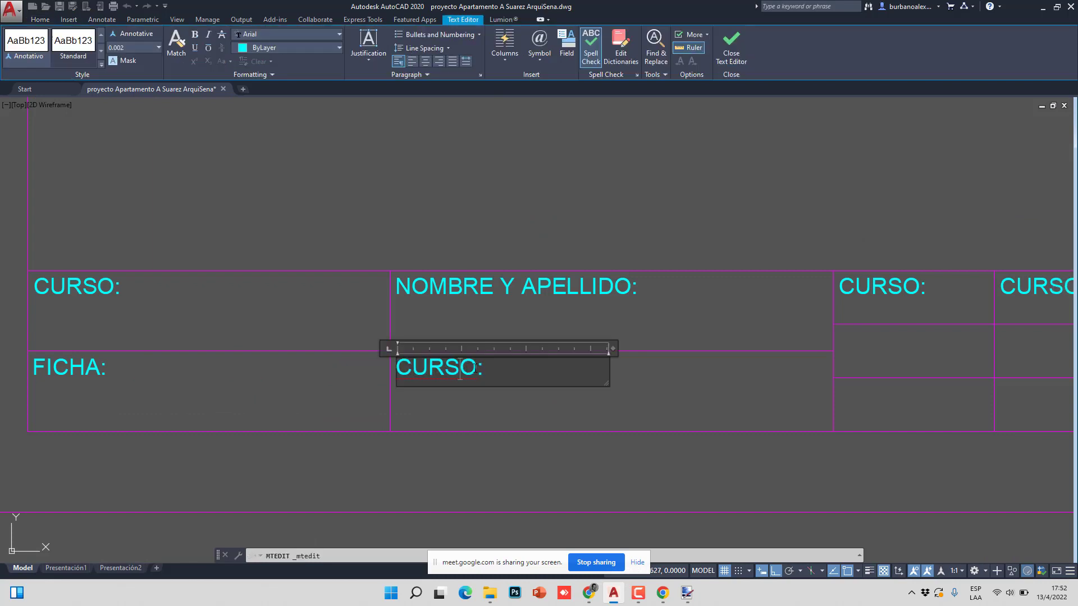
left_click_drag(475, 368, 356, 369)
type("INSTR:")
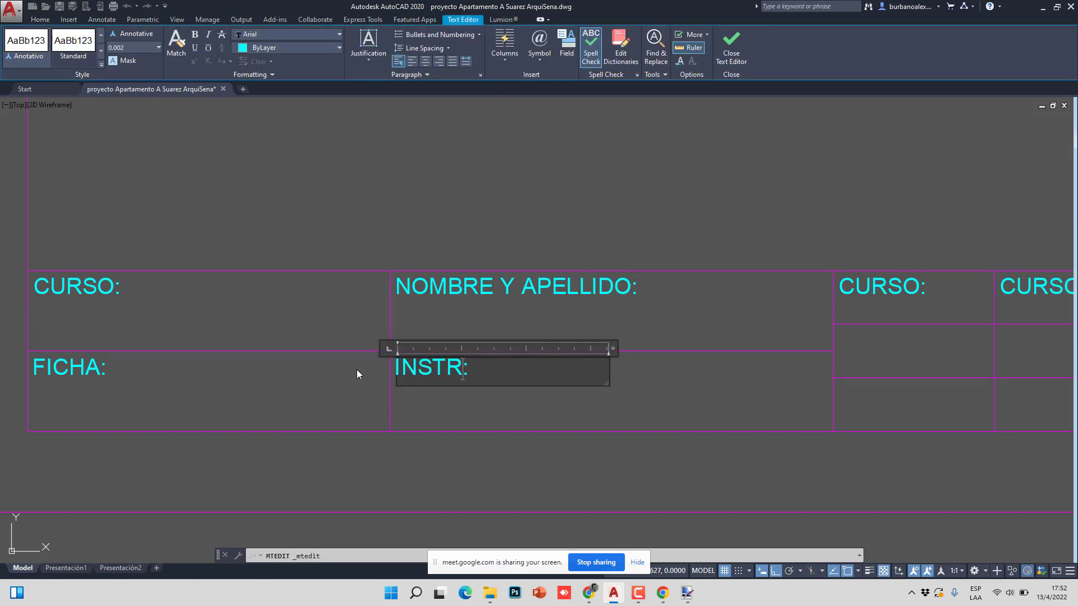
type("CUTO")
key("BackSpace")
key("BackSpace")
key("BackSpace")
key("BackSpace")
type("UCTOR")
left_click(698, 287)
- Rename the right-hand CURSO: label to PLANO:
scroll(344, 285, "down", 8)
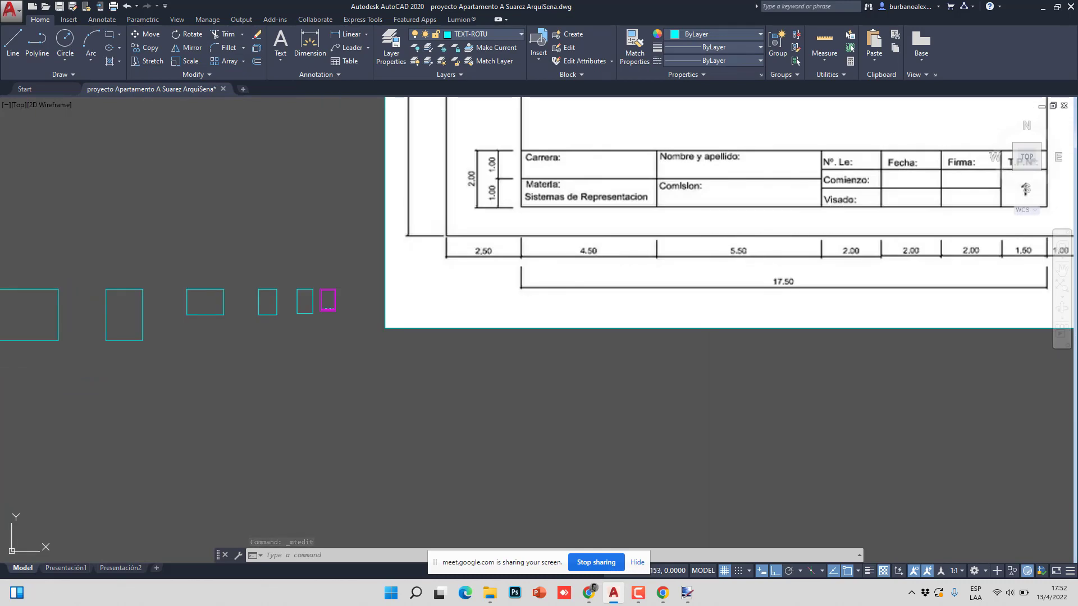
middle_click_drag(539, 281, 578, 272)
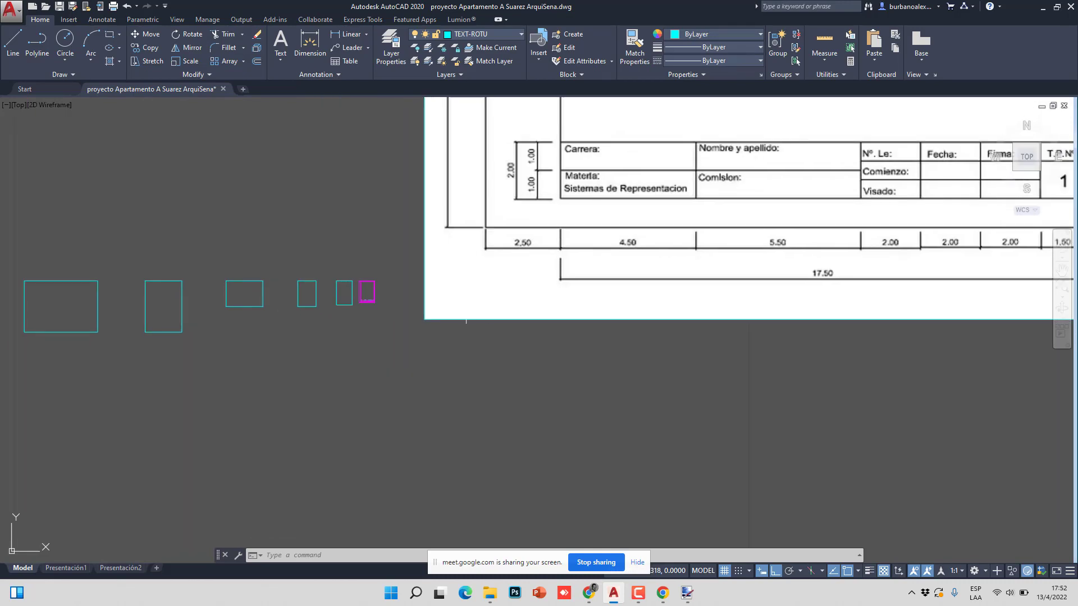
scroll(356, 293, "up", 12)
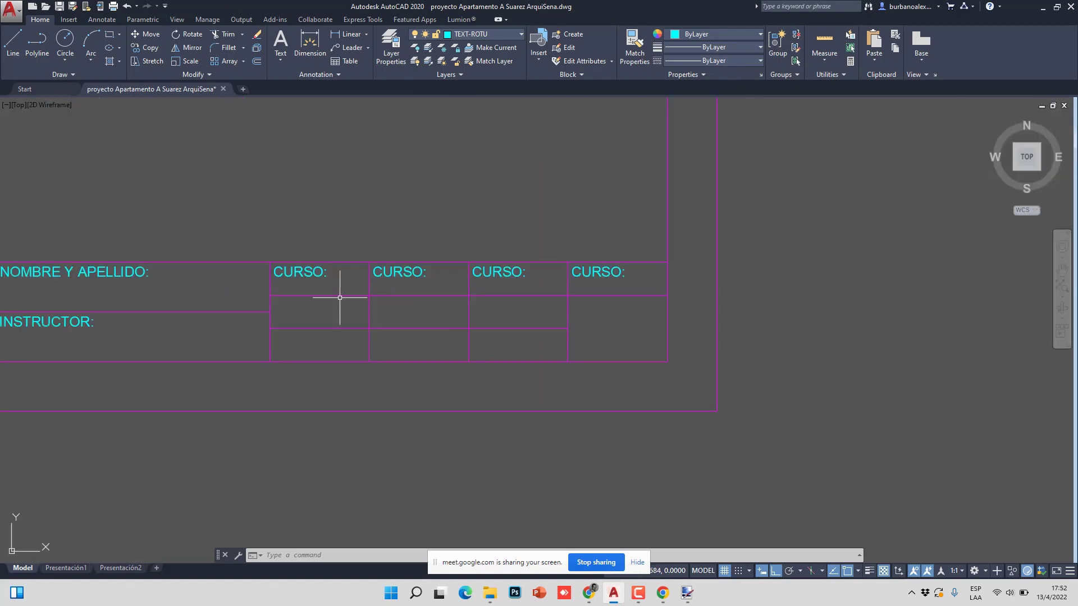
scroll(493, 291, "up", 2)
scroll(703, 291, "down", 5)
scroll(534, 285, "up", 8)
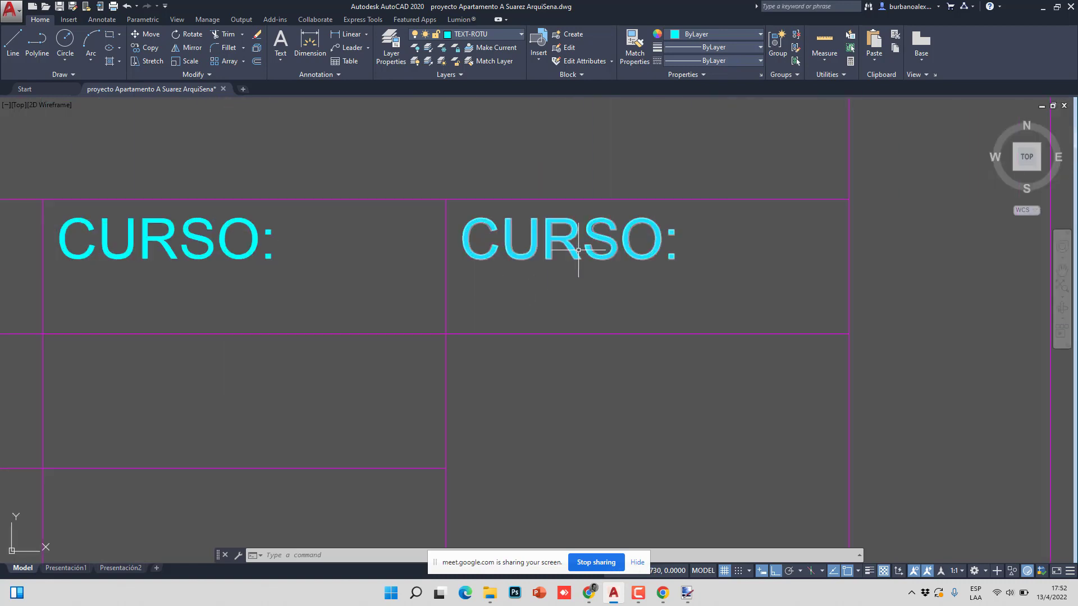
double_click(579, 250)
left_click_drag(620, 241, 454, 242)
type("P")
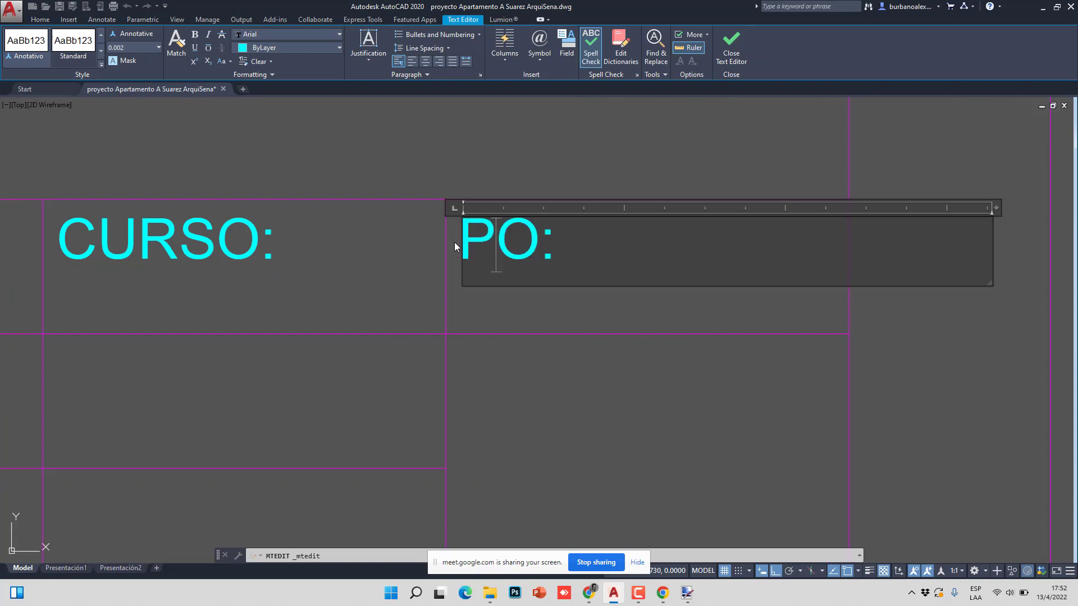
type("LAN")
left_click(397, 270)
- Rename the third CURSO: label to FECHA:
scroll(404, 267, "down", 4)
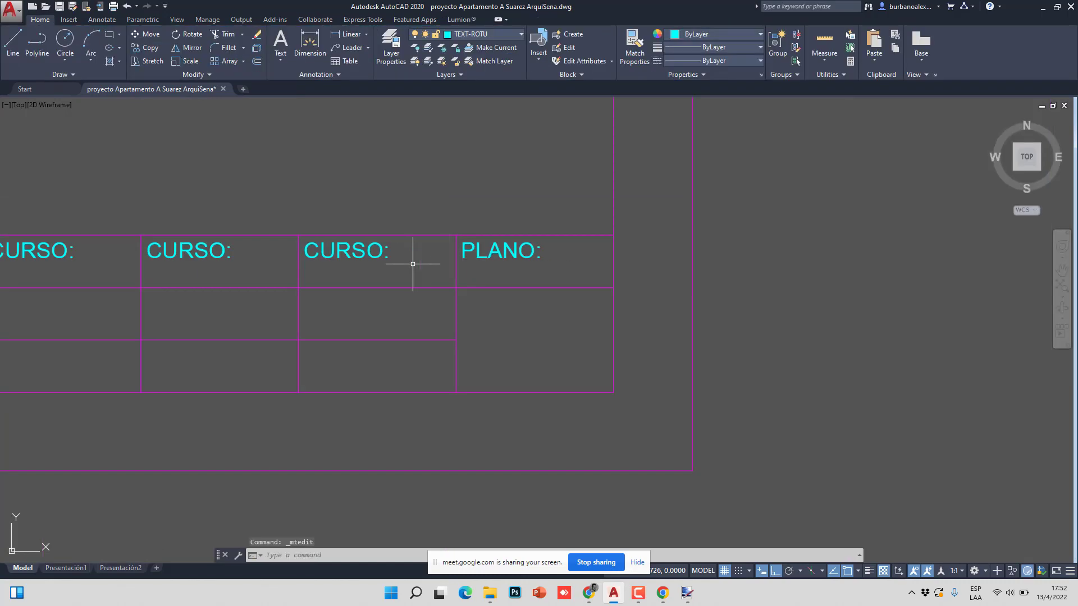
scroll(413, 263, "down", 6)
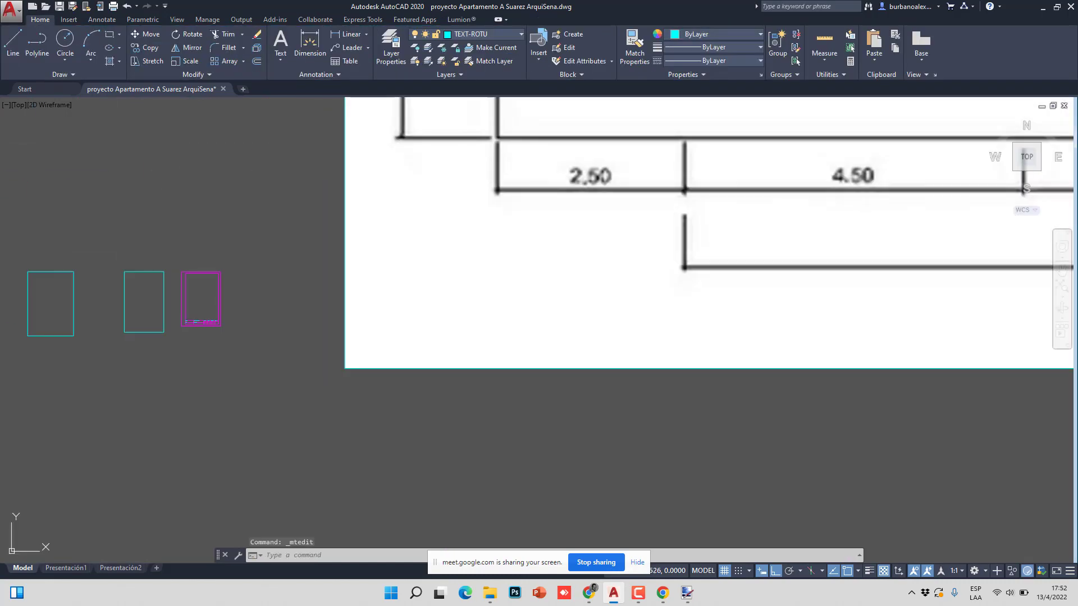
scroll(413, 264, "down", 5)
scroll(412, 264, "up", 1)
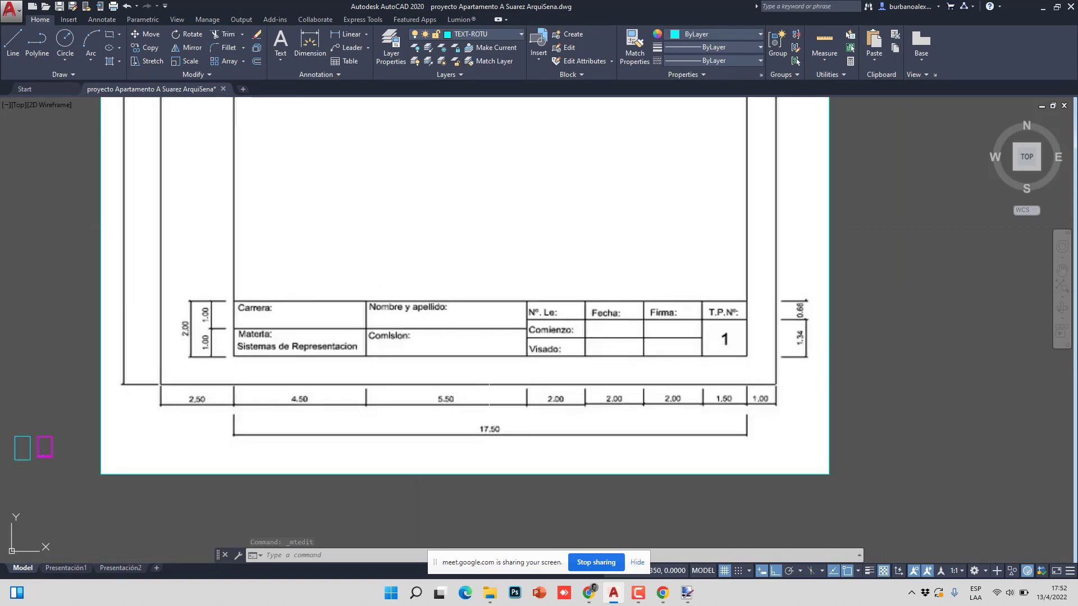
middle_click_drag(225, 410, 352, 397)
scroll(349, 378, "up", 6)
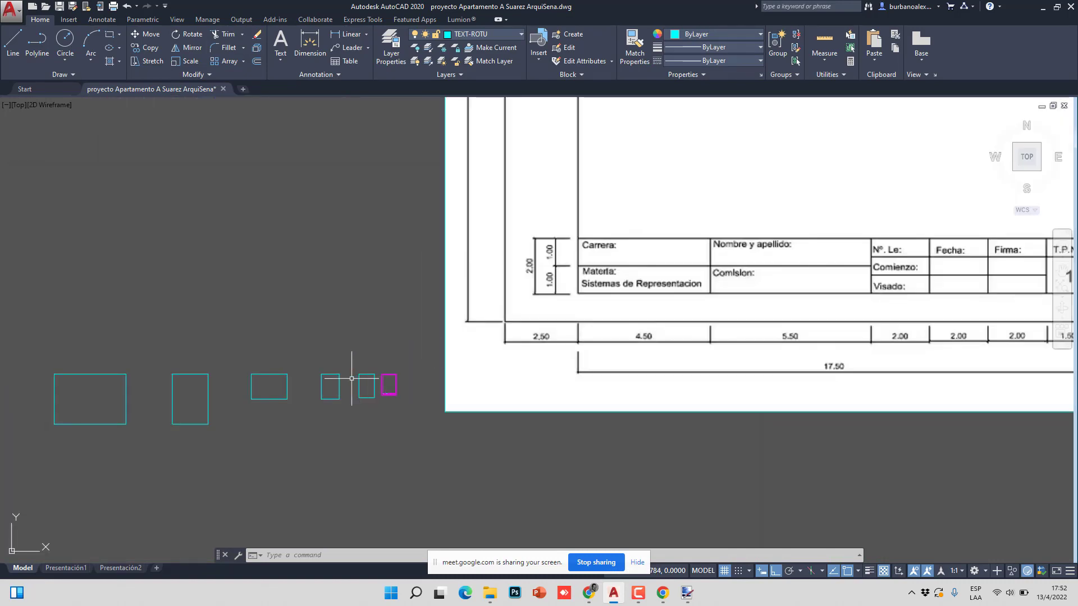
scroll(433, 400, "up", 7)
scroll(312, 346, "up", 6)
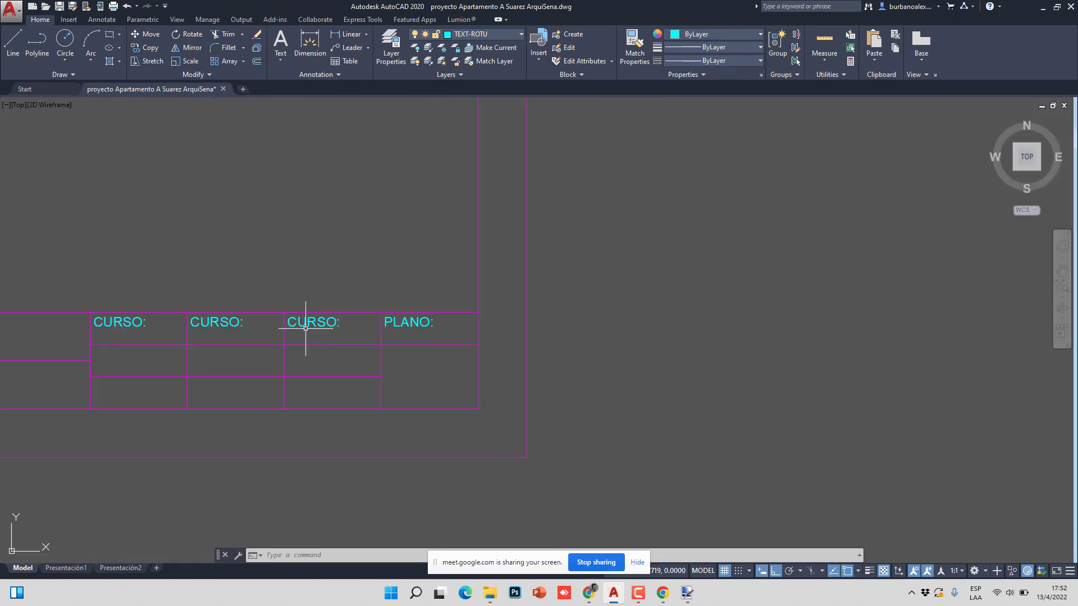
double_click(308, 325)
left_click_drag(339, 324, 271, 325)
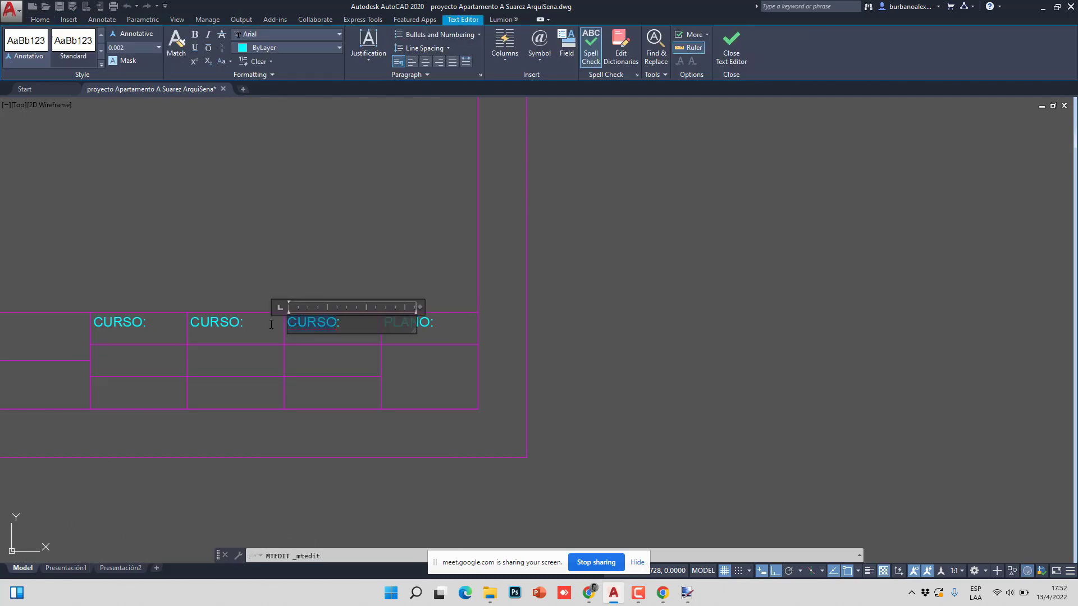
type("FEHCA:")
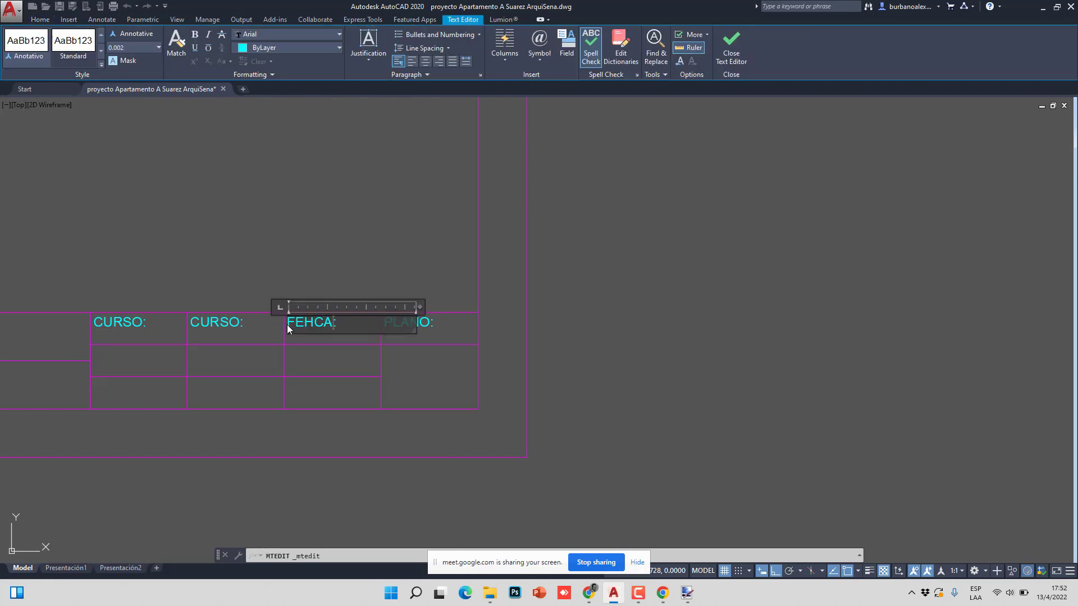
key("BackSpace")
key("BackSpace")
key("BackSpace")
type("CHA")
left_click(302, 371)
scroll(303, 370, "down", 8)
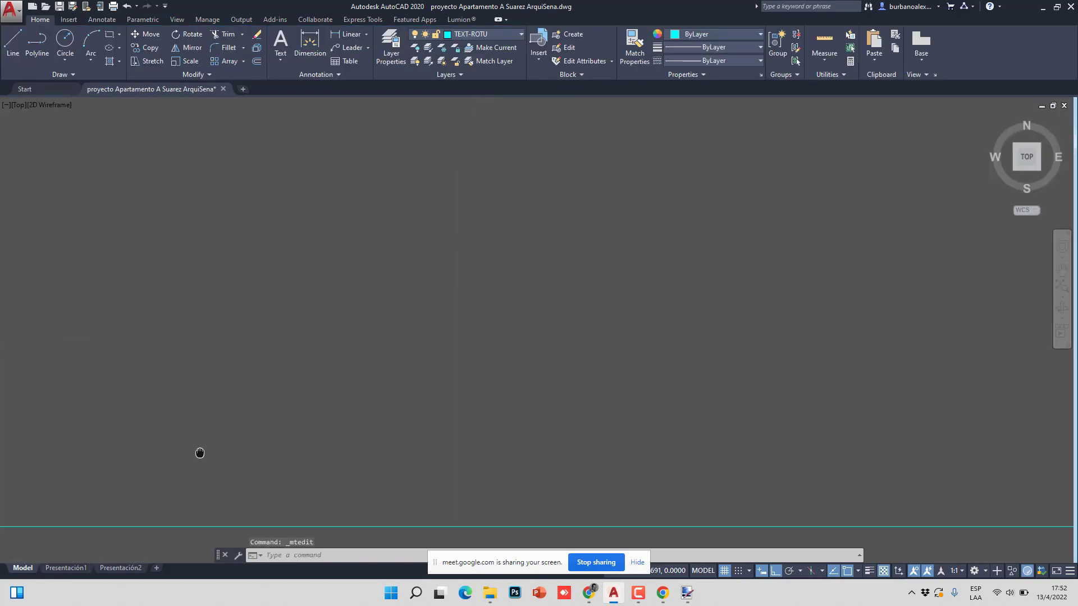
scroll(514, 392, "up", 10)
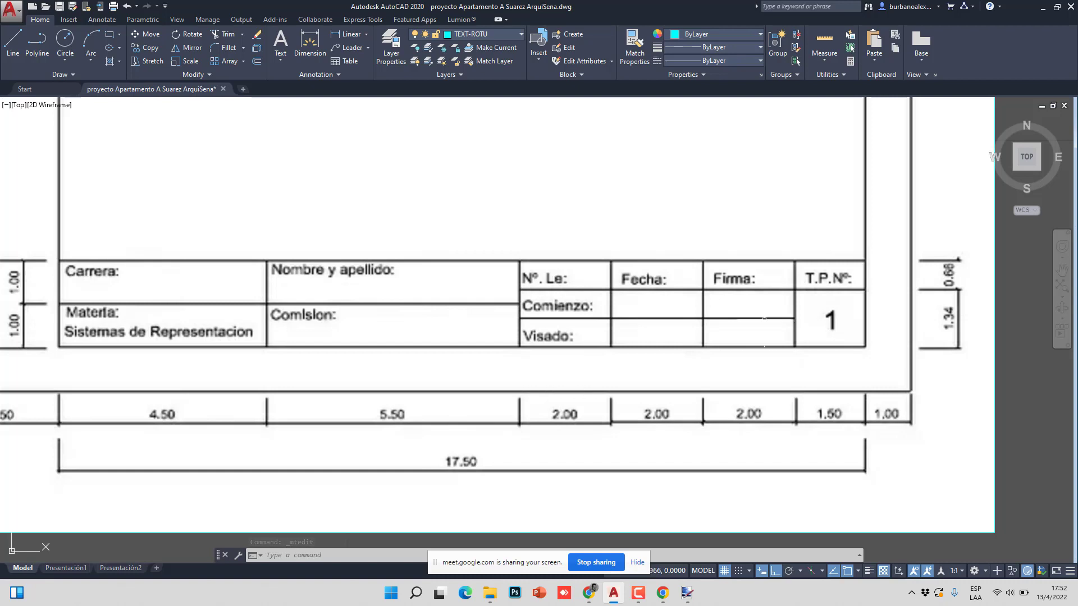
scroll(764, 318, "down", 6)
scroll(501, 361, "up", 5)
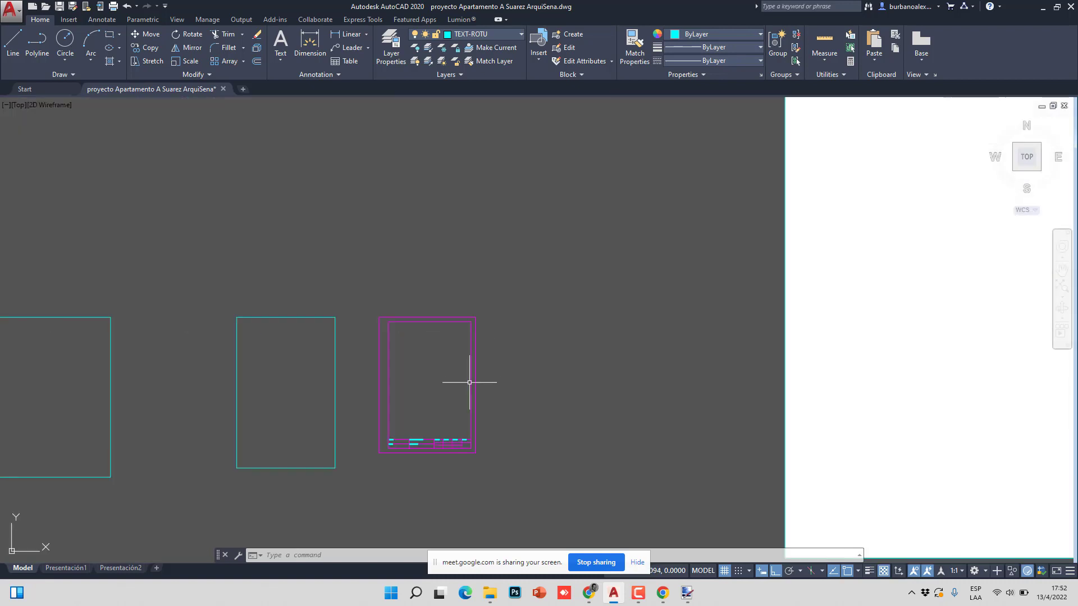
scroll(469, 382, "up", 8)
- Copy the top-row CURSO: label into the two cells below it with CO
left_click(346, 286)
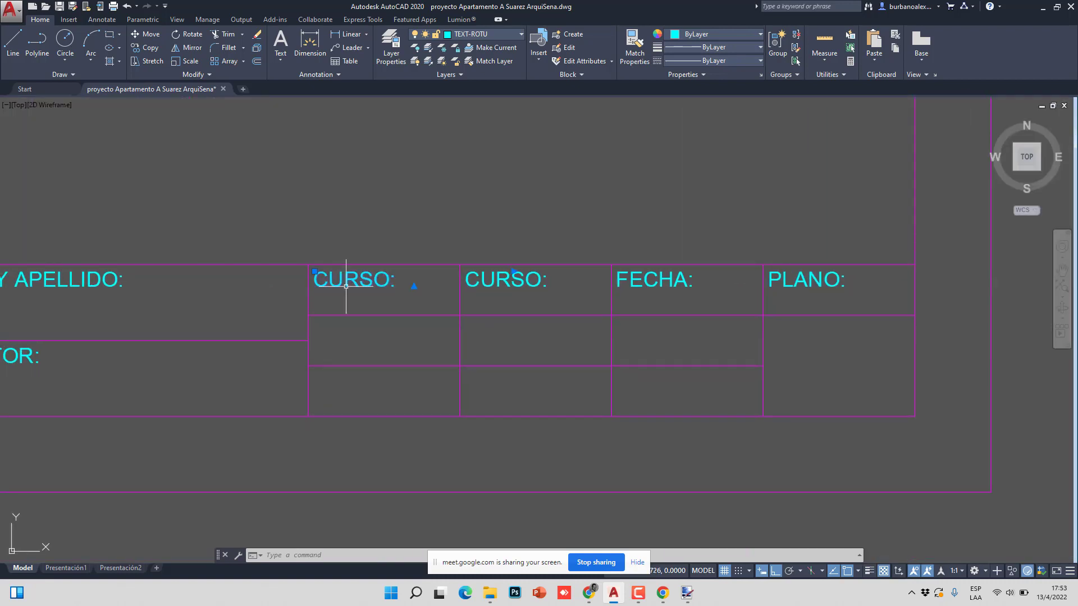
type("co")
key("Return")
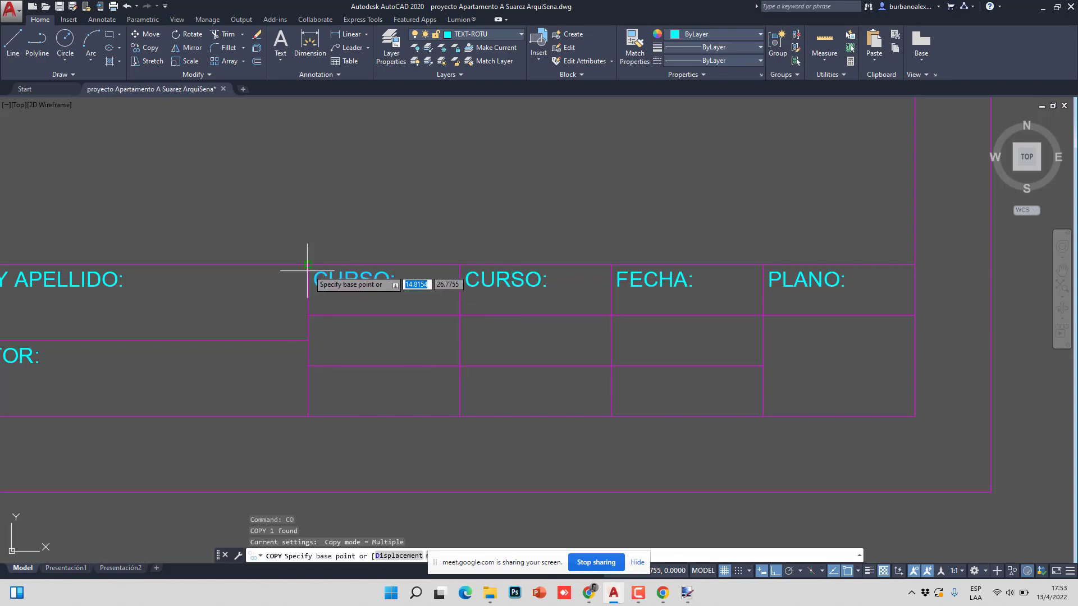
left_click(308, 265)
left_click(308, 316)
left_click(308, 378)
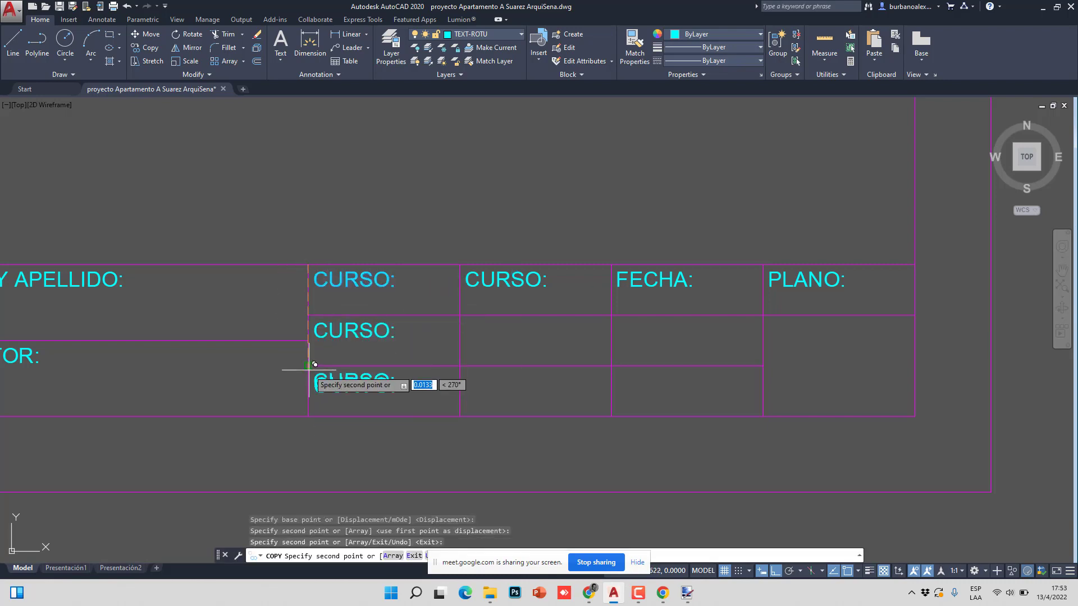
key("Escape")
scroll(303, 371, "down", 10)
scroll(527, 384, "up", 5)
scroll(526, 384, "down", 4)
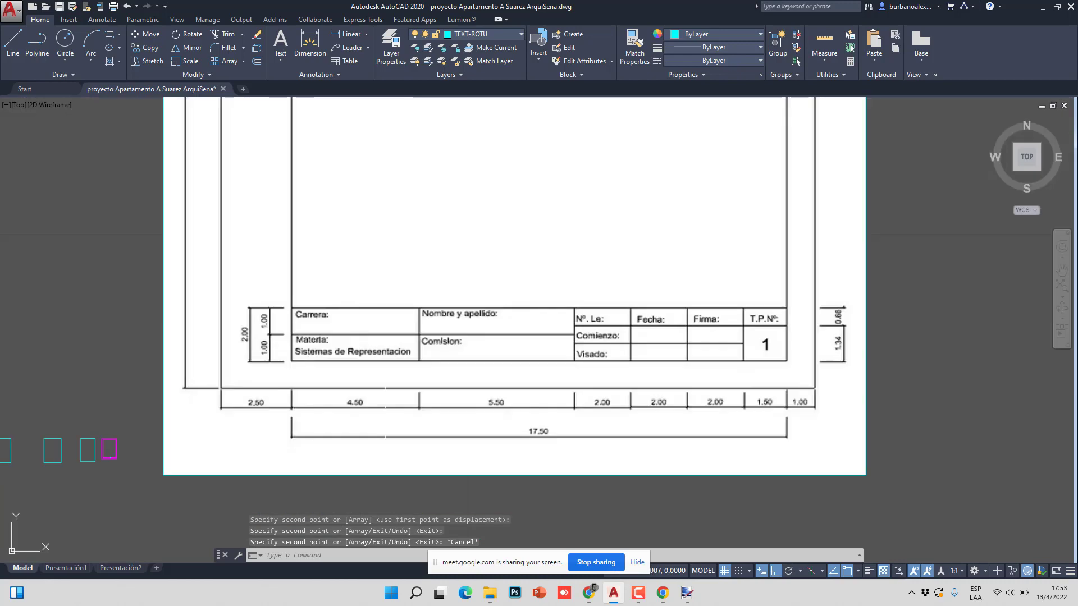
scroll(527, 384, "up", 6)
scroll(742, 293, "down", 4)
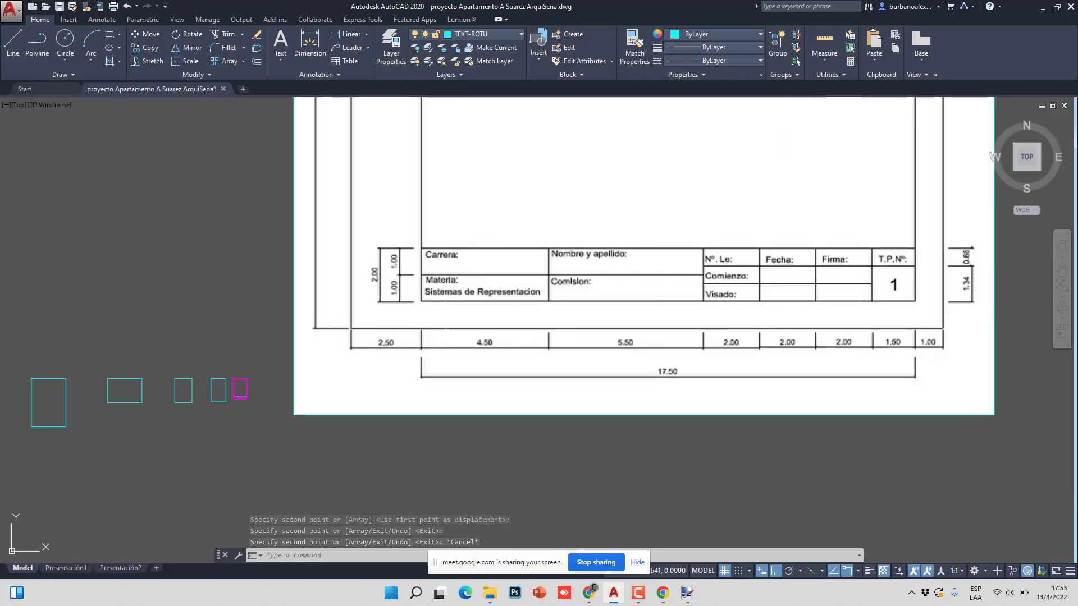
scroll(266, 433, "up", 2)
scroll(347, 359, "up", 5)
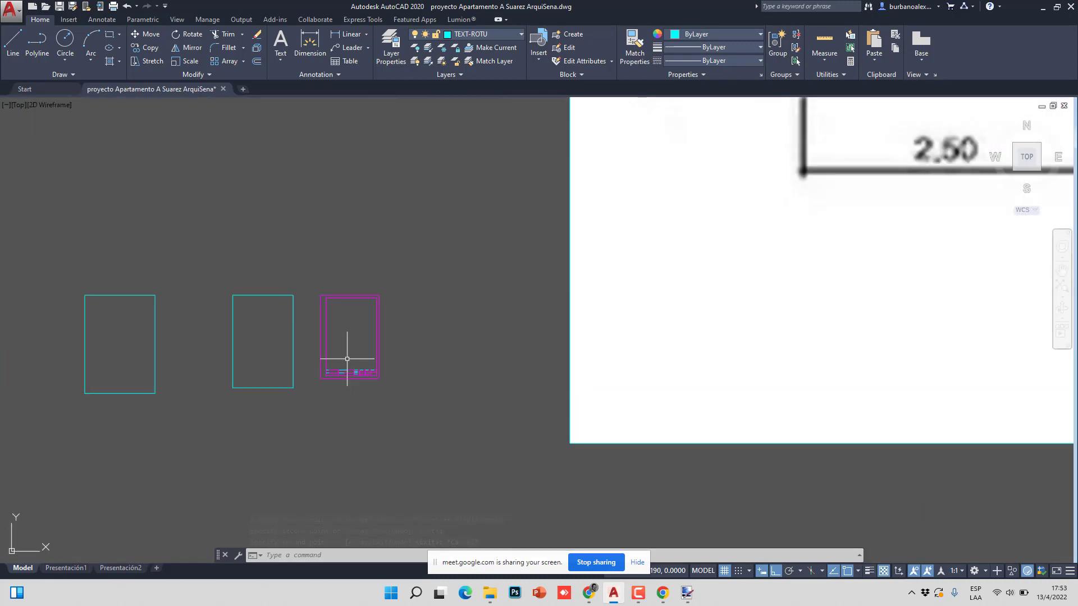
scroll(347, 358, "up", 8)
- Rename the two new CURSO: copies to COMIENZO: and ENTREGADO:
left_click(366, 333)
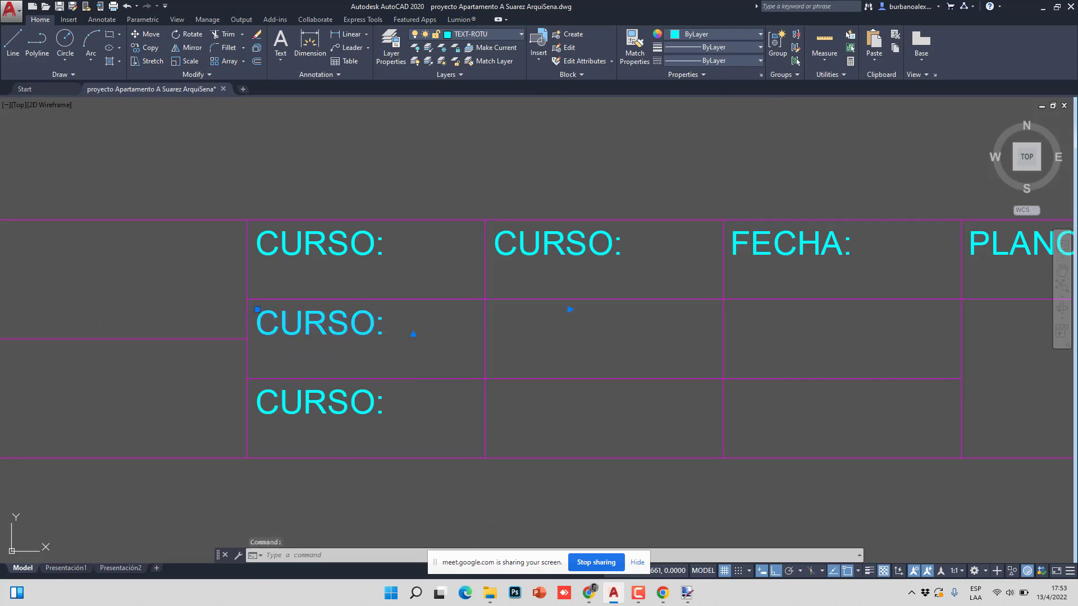
double_click(366, 329)
left_click_drag(375, 326, 251, 325)
type("COMIEN")
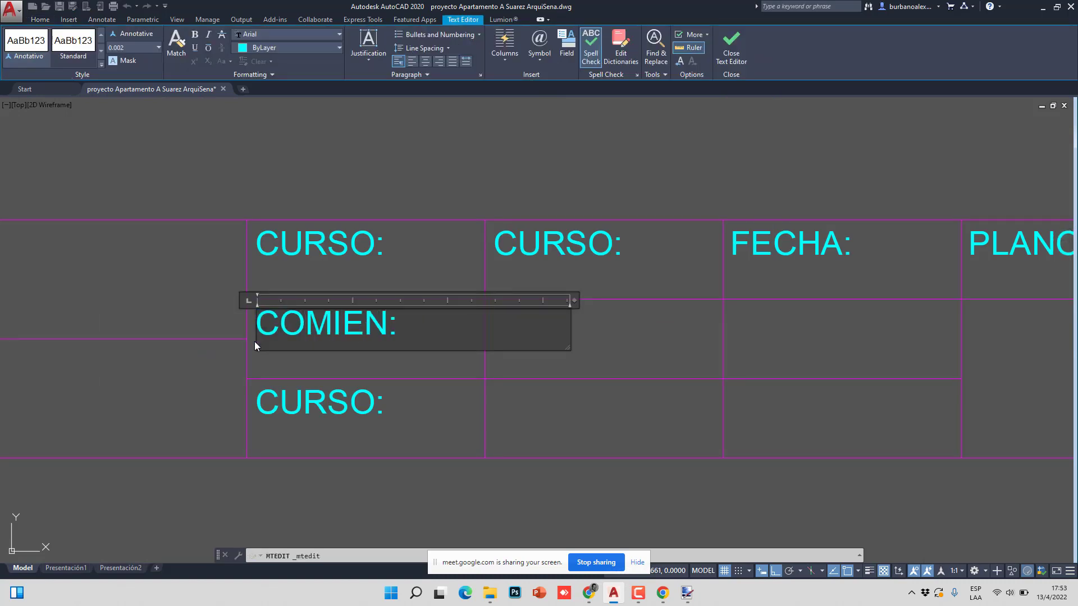
type("ZO")
left_click(328, 408)
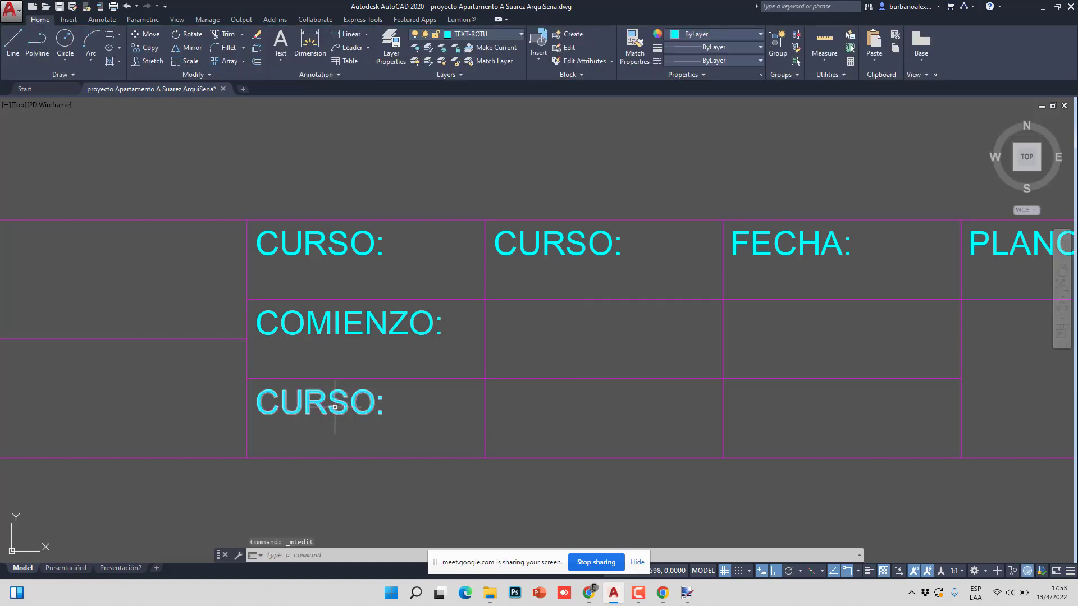
double_click(360, 408)
left_click_drag(312, 407, 259, 406)
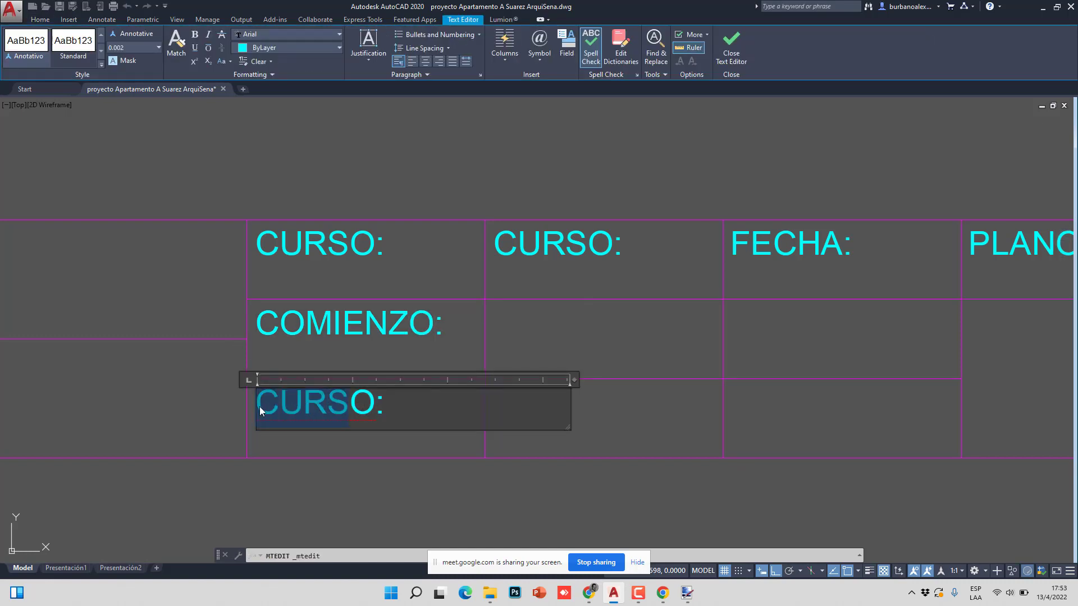
type("ENTREGADO")
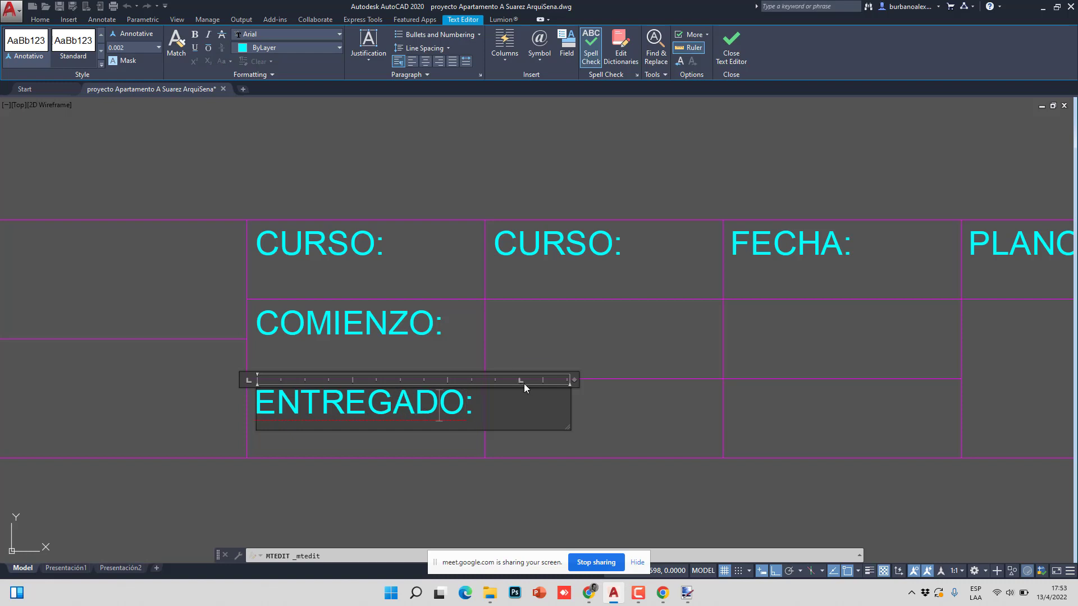
key("Escape")
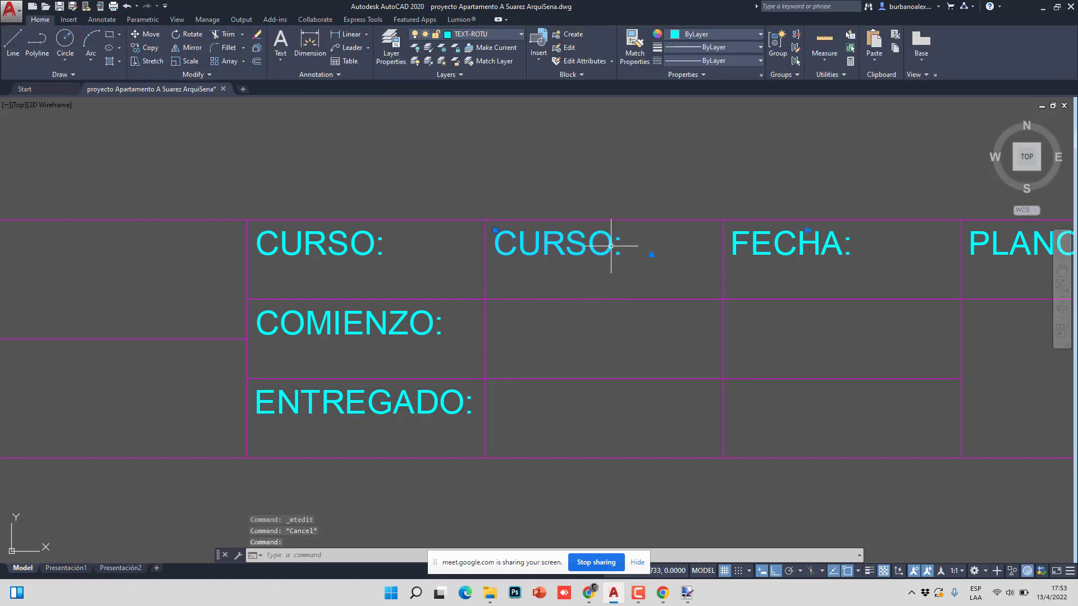
- Change the second top-row CURSO: to FECHA: and the right-hand FECHA: to ESCALA:
double_click(613, 245)
left_click_drag(613, 247, 479, 246)
type("FECHA:")
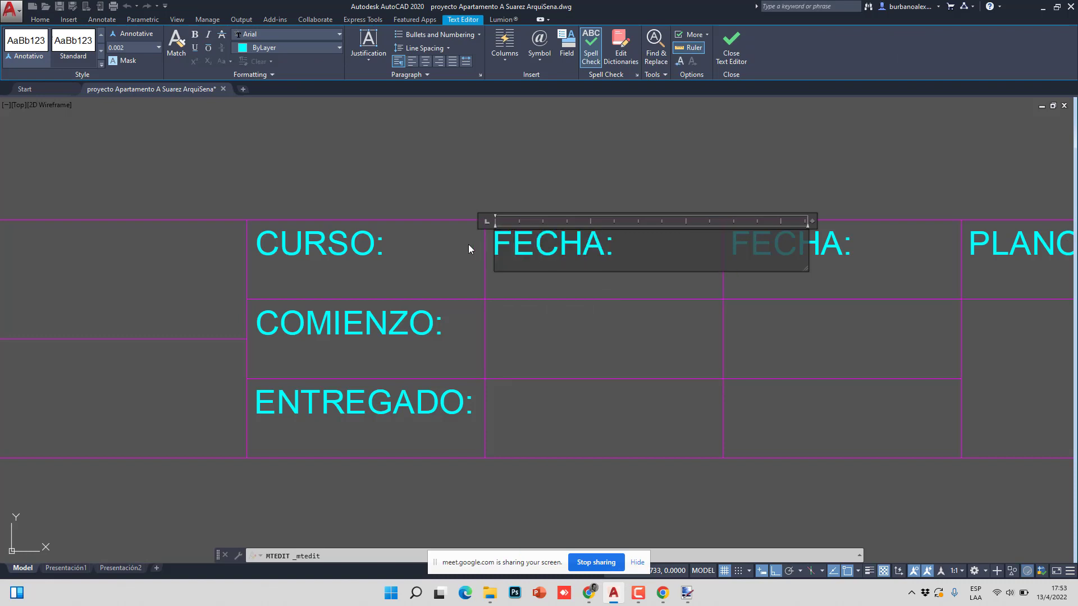
left_click(468, 244)
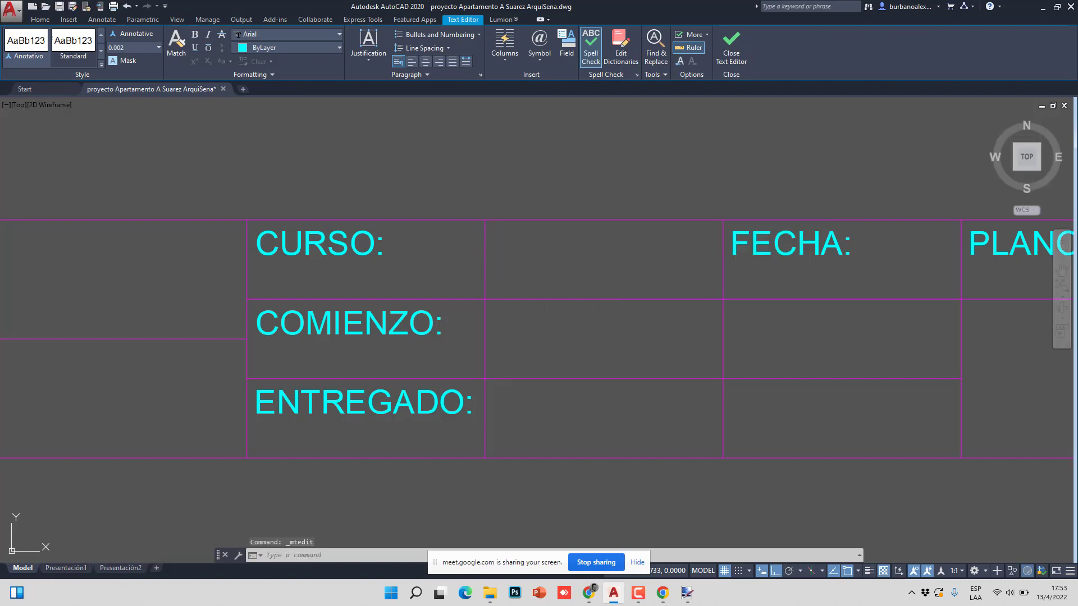
left_click(792, 243)
double_click(835, 247)
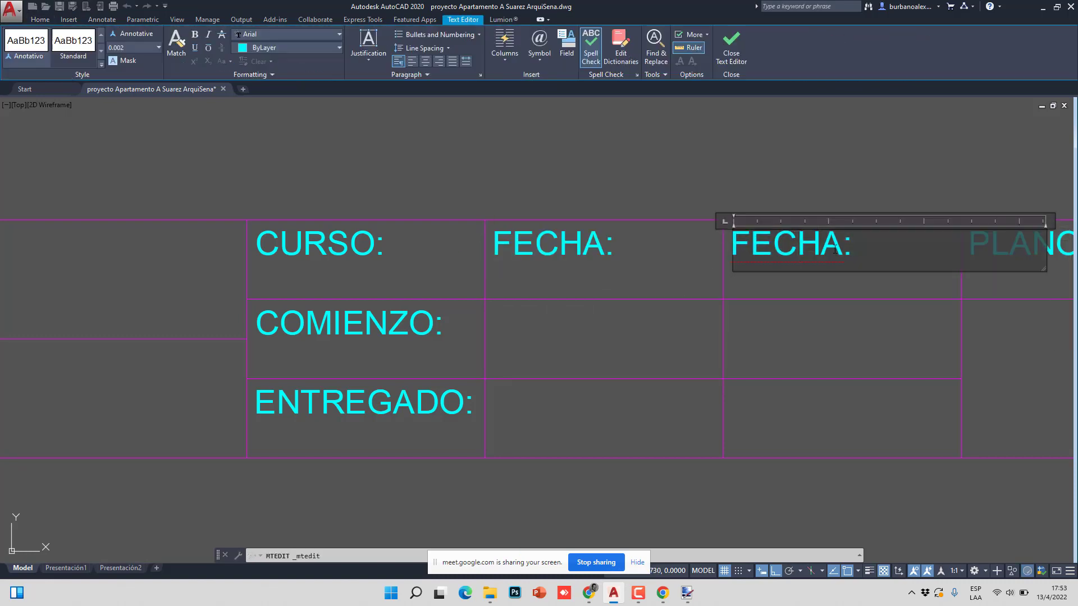
left_click_drag(822, 247, 724, 247)
type("ESCA")
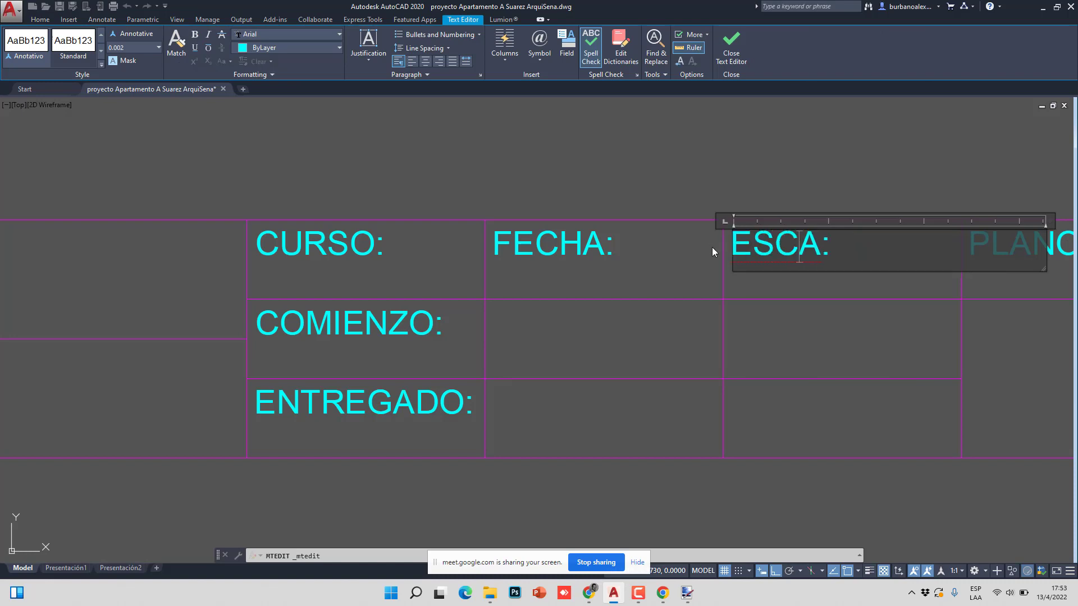
type("L")
key("Escape")
key("Escape")
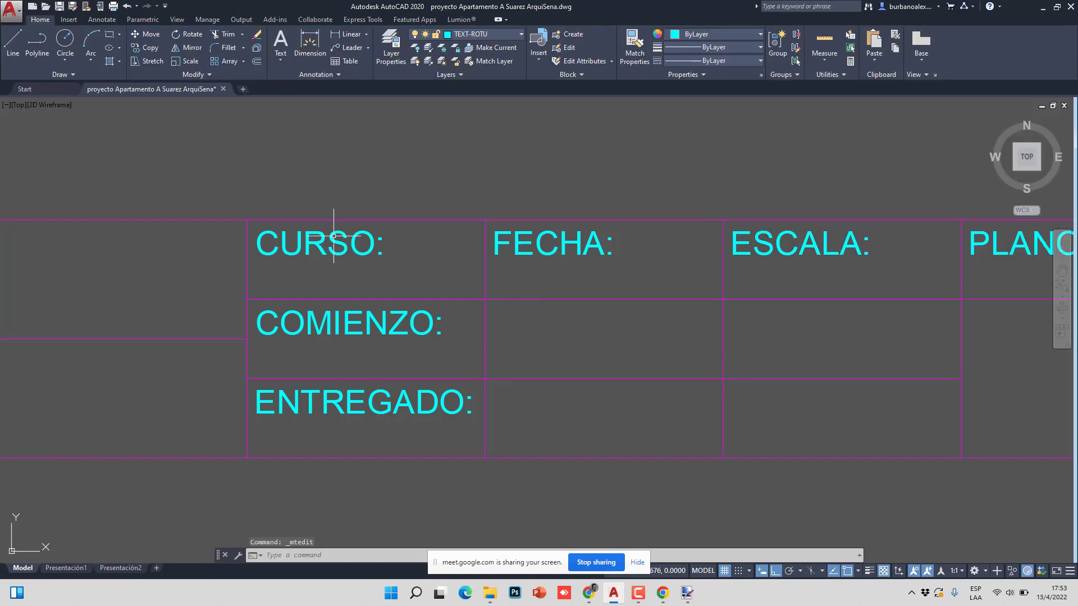
key("Return")
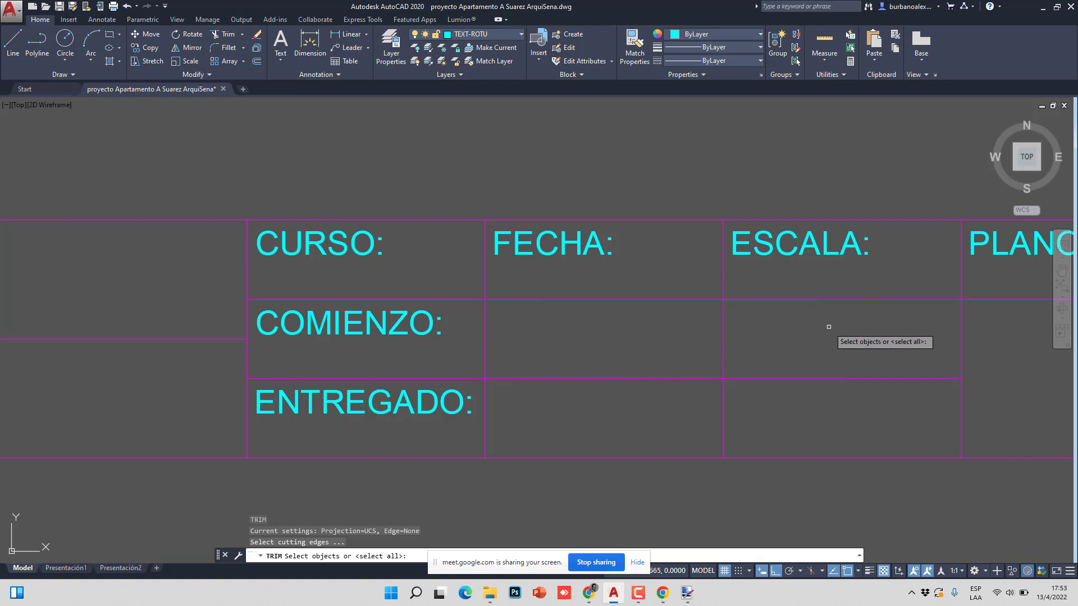
- Trim the lower row line in the ESCALA/PLANO columns so those cells span both rows
left_click(826, 325)
left_click(801, 397)
key("Escape")
scroll(577, 348, "down", 4)
scroll(630, 337, "up", 2)
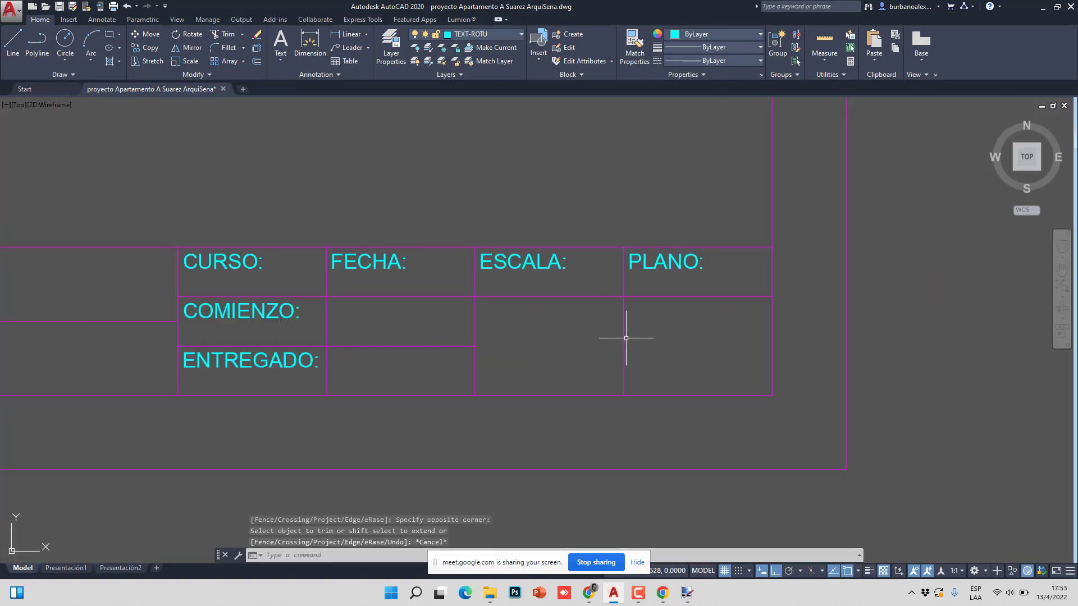
- Delete the leftover CURSO: label above COMIENZO and review the whole title block
middle_click_drag(323, 386, 329, 391)
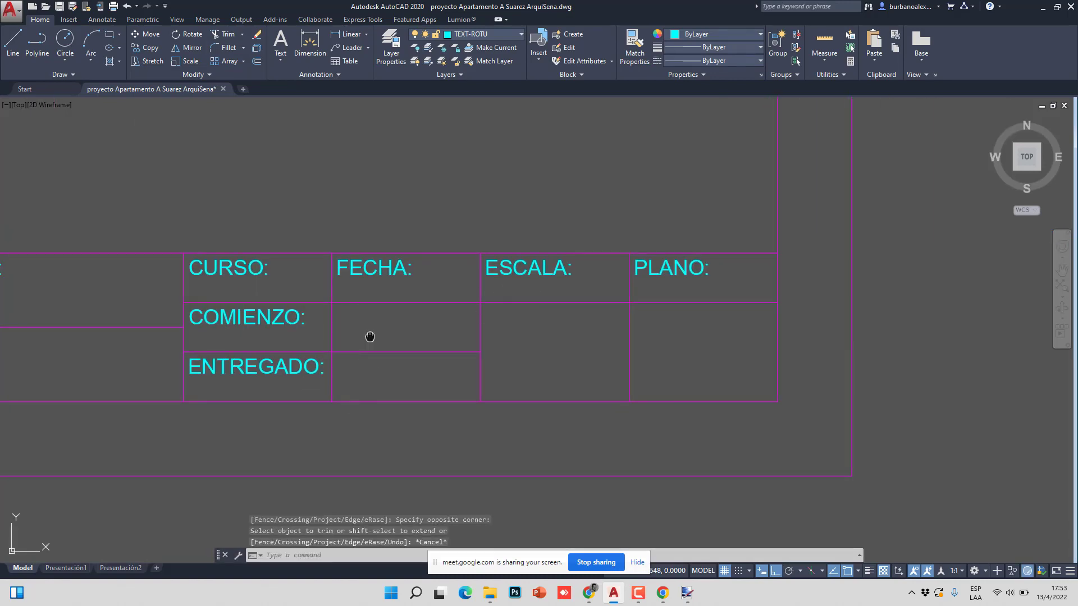
middle_click_drag(370, 337, 510, 346)
left_click(386, 283)
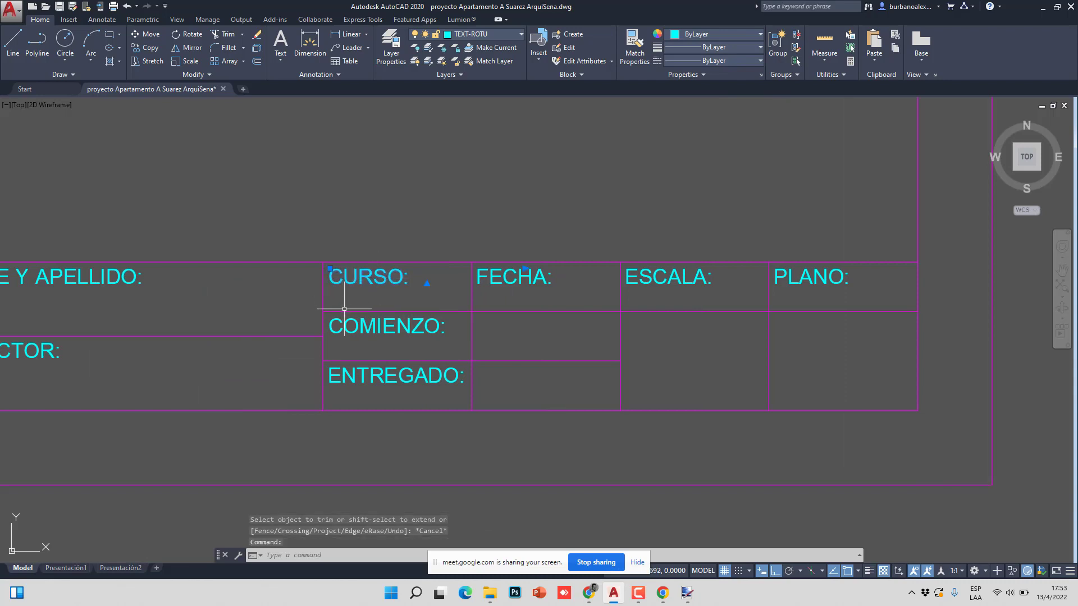
key("Delete")
scroll(529, 325, "down", 4)
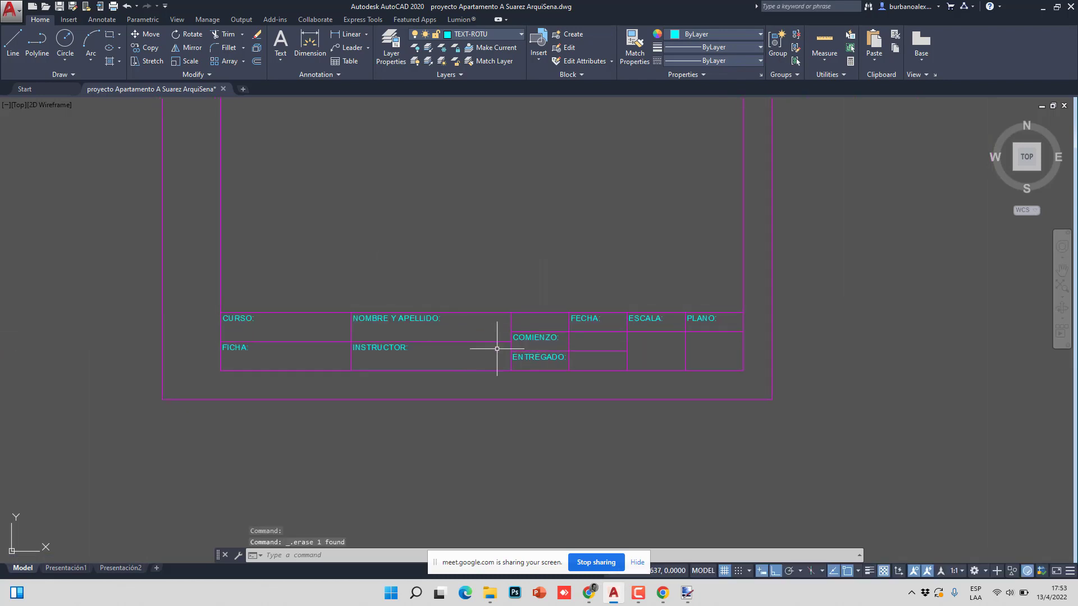
middle_click_drag(700, 368, 528, 400)
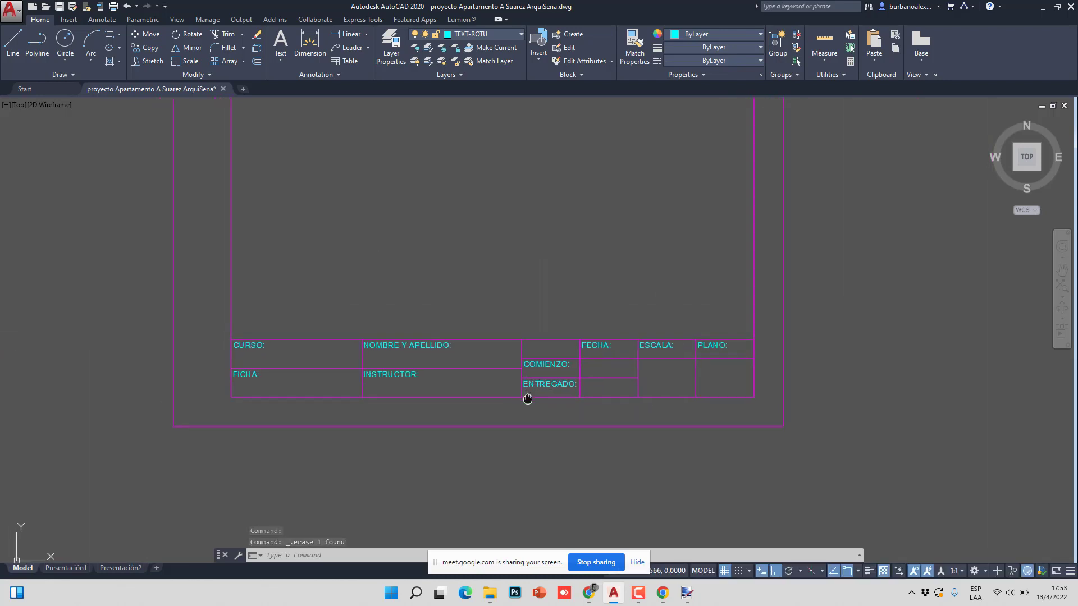
scroll(528, 399, "up", 2)
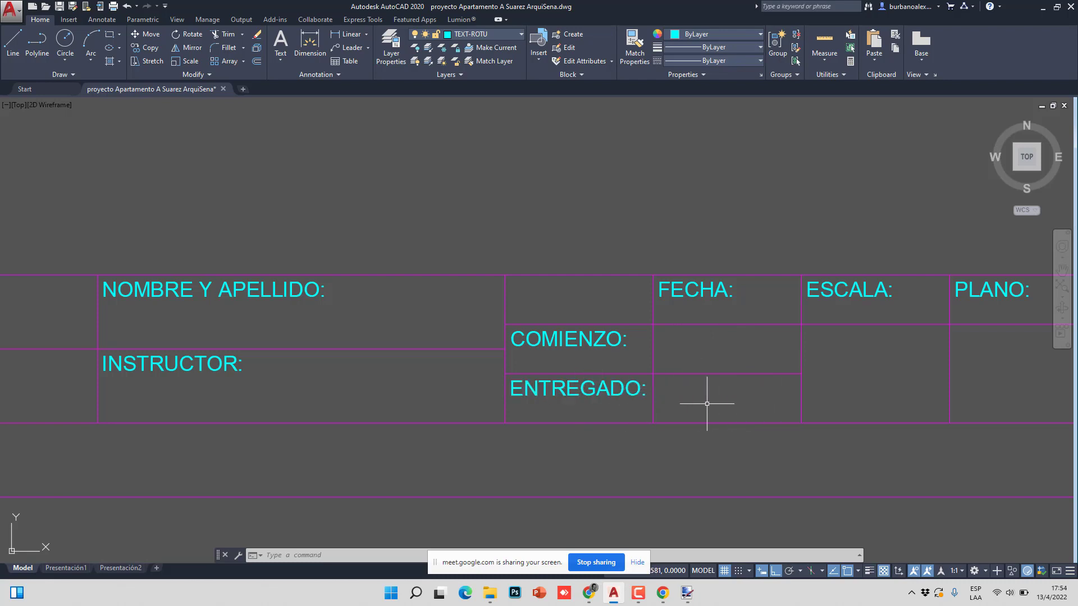
scroll(647, 397, "down", 2)
scroll(392, 385, "down", 3)
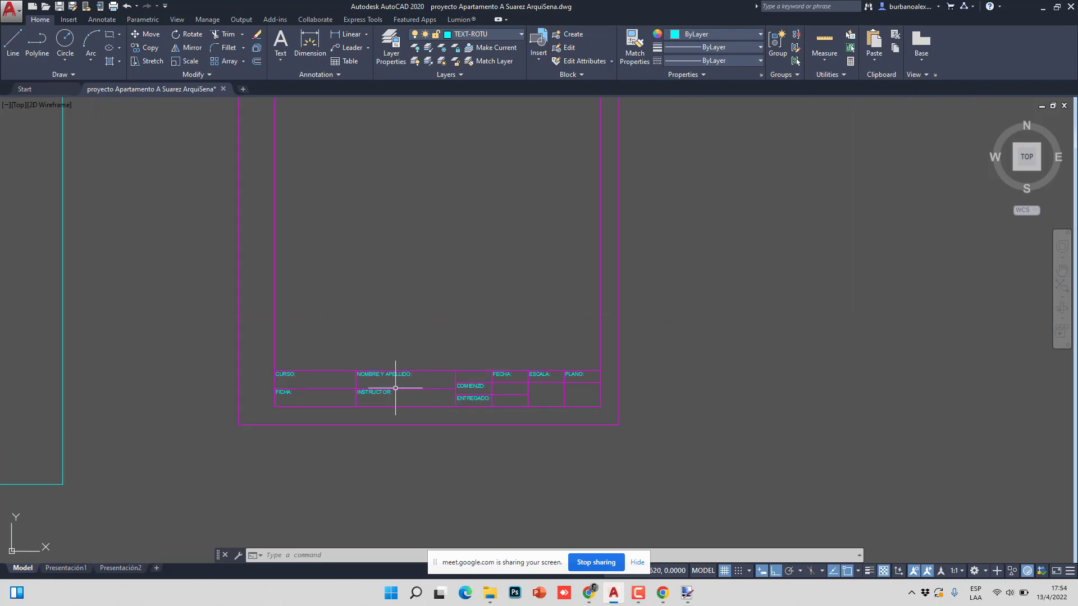
scroll(299, 387, "up", 3)
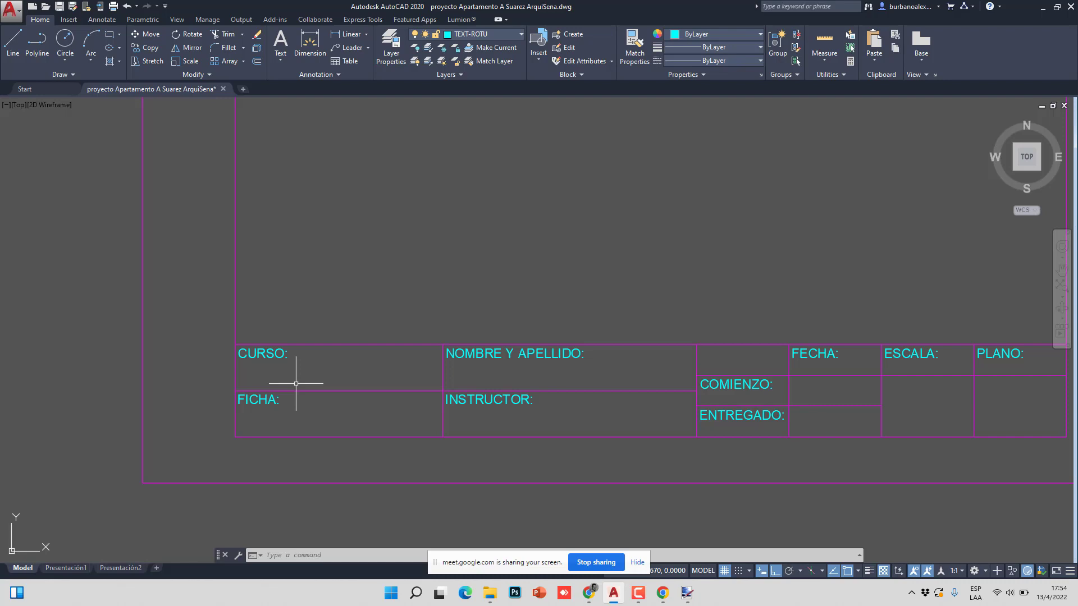
- Copy the magenta title-block frame twice to the right
scroll(296, 384, "down", 5)
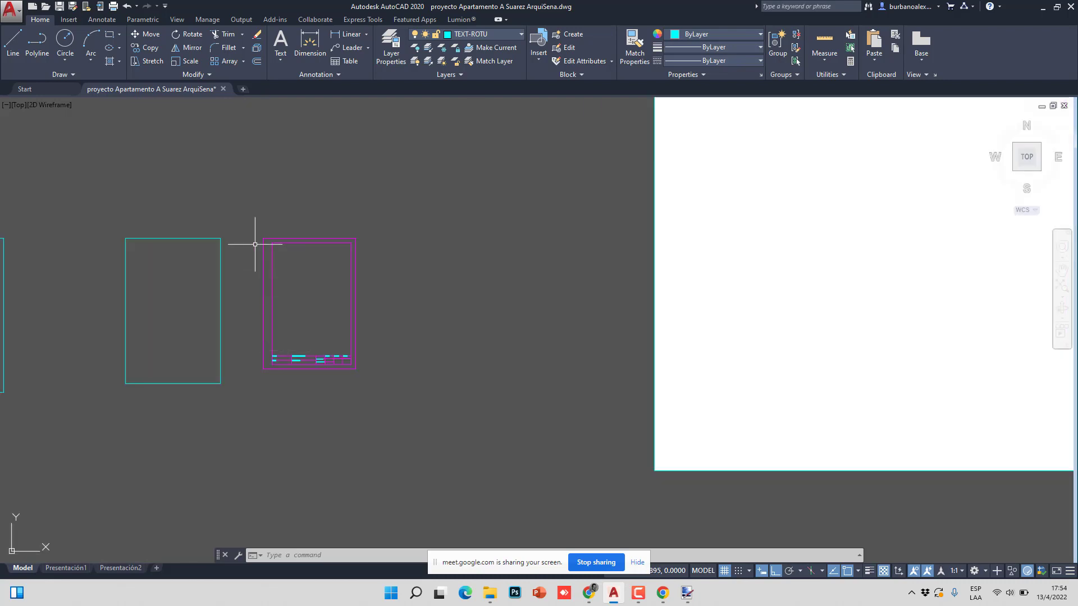
left_click(244, 211)
left_click(393, 446)
left_click(143, 47)
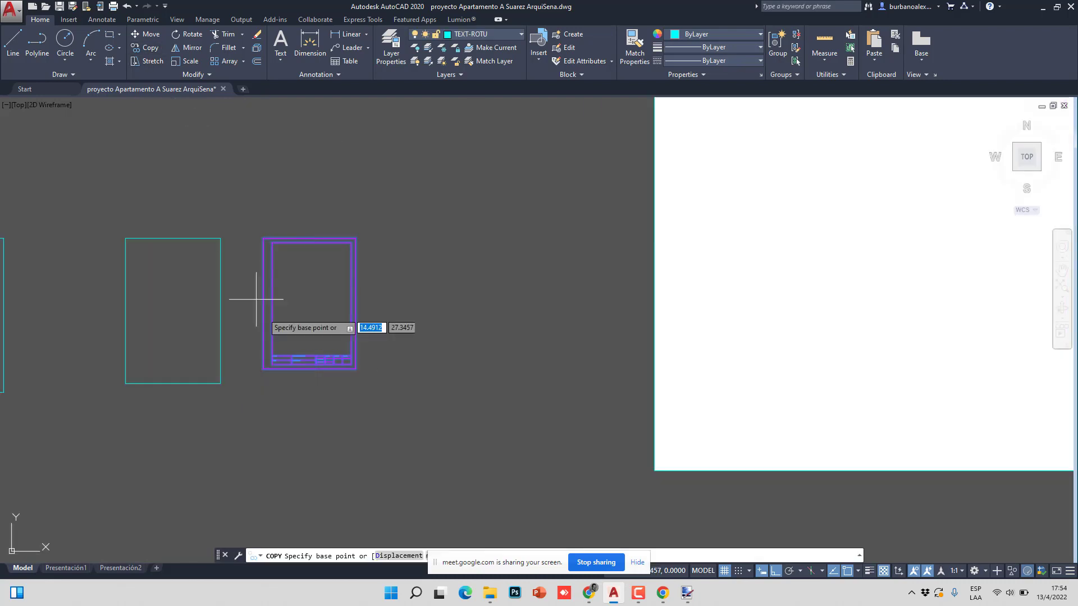
left_click(263, 369)
left_click(374, 372)
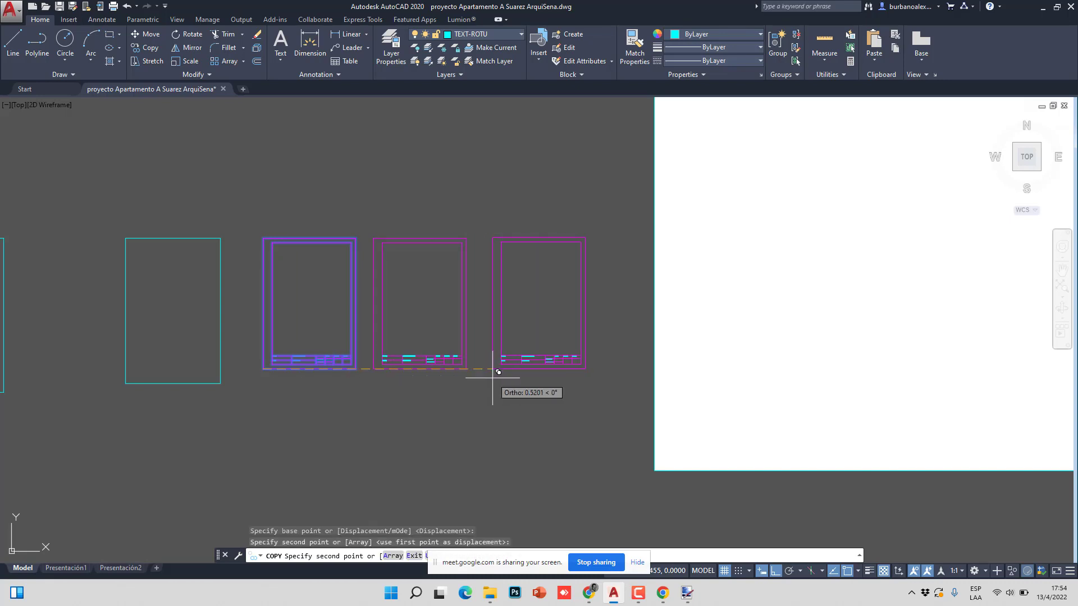
left_click(495, 371)
key("Escape")
- Open the NOMBRE Y APELLIDO: label in the text editor and close it unchanged
scroll(416, 367, "up", 2)
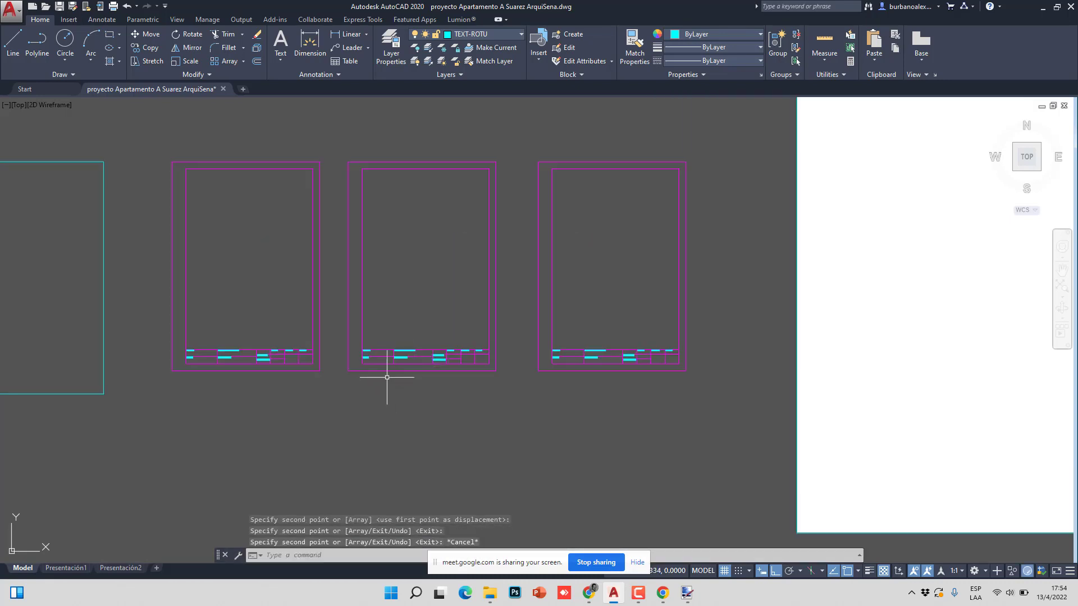
scroll(387, 362, "up", 10)
left_click(573, 279)
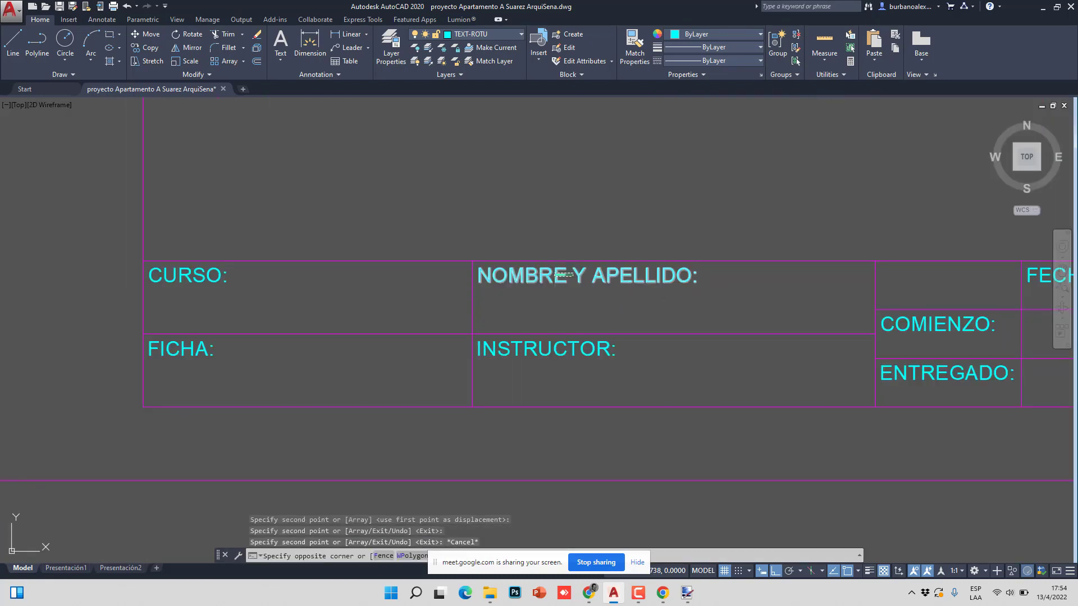
left_click(563, 275)
double_click(564, 276)
left_click(652, 307)
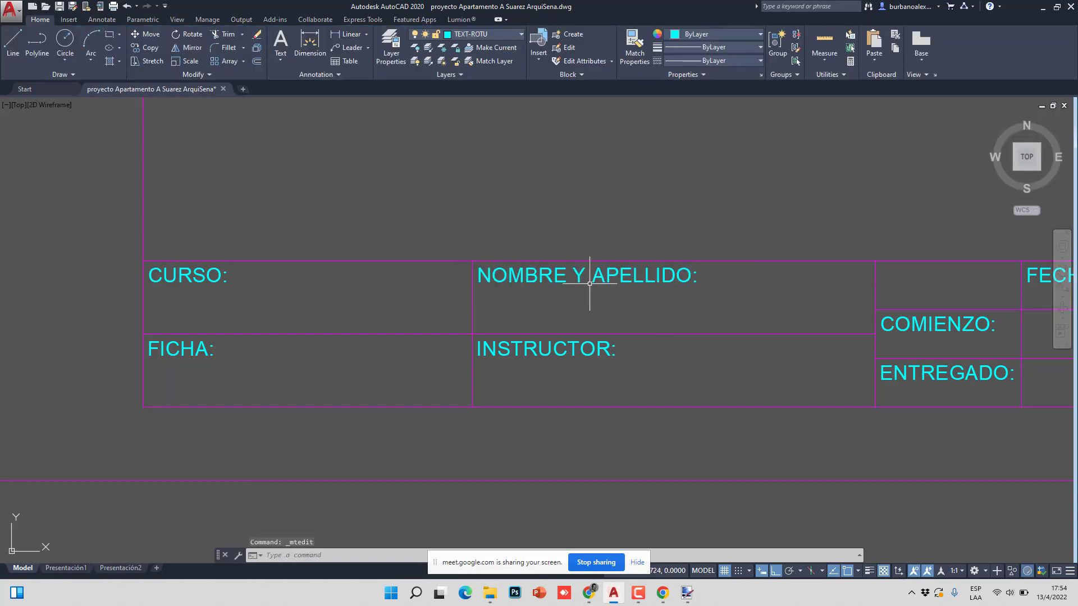
- Delete the two copied title-block frames
scroll(590, 284, "down", 10)
left_click(672, 330)
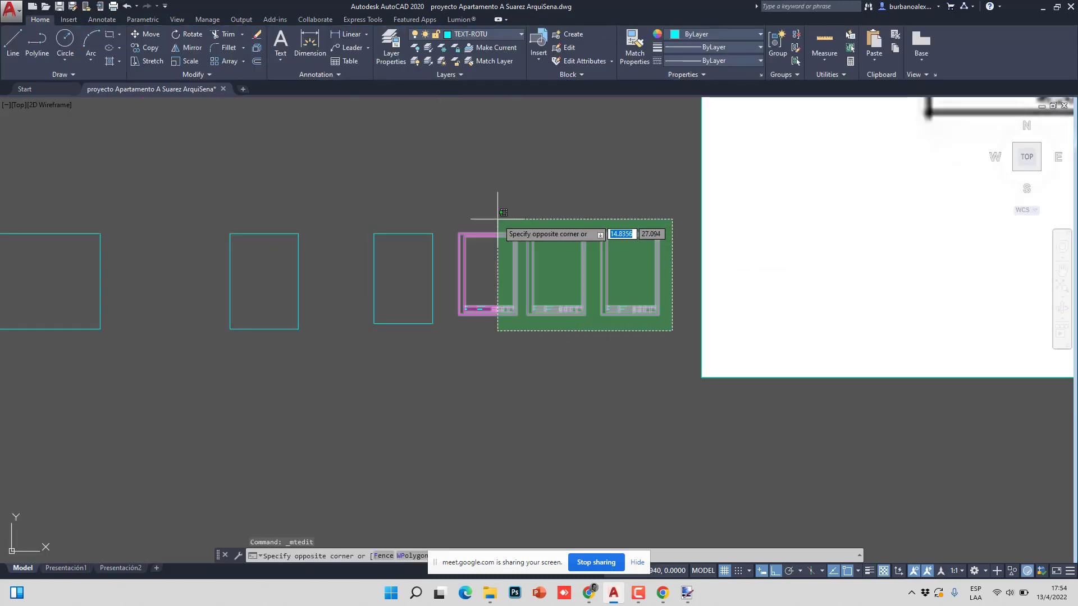
left_click(525, 223)
key("Delete")
scroll(511, 234, "up", 10)
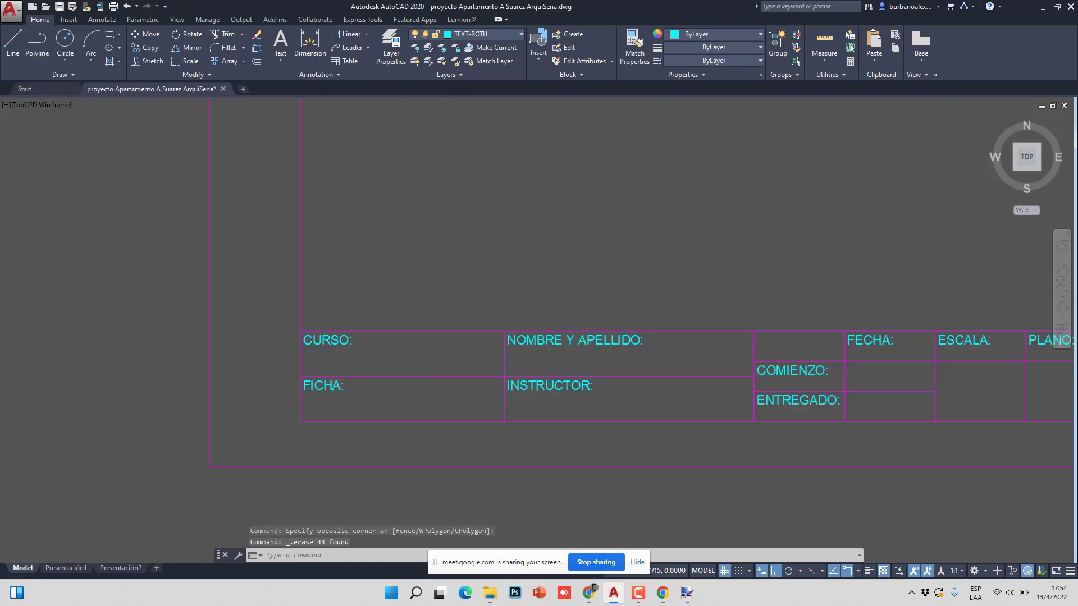
scroll(548, 349, "up", 2)
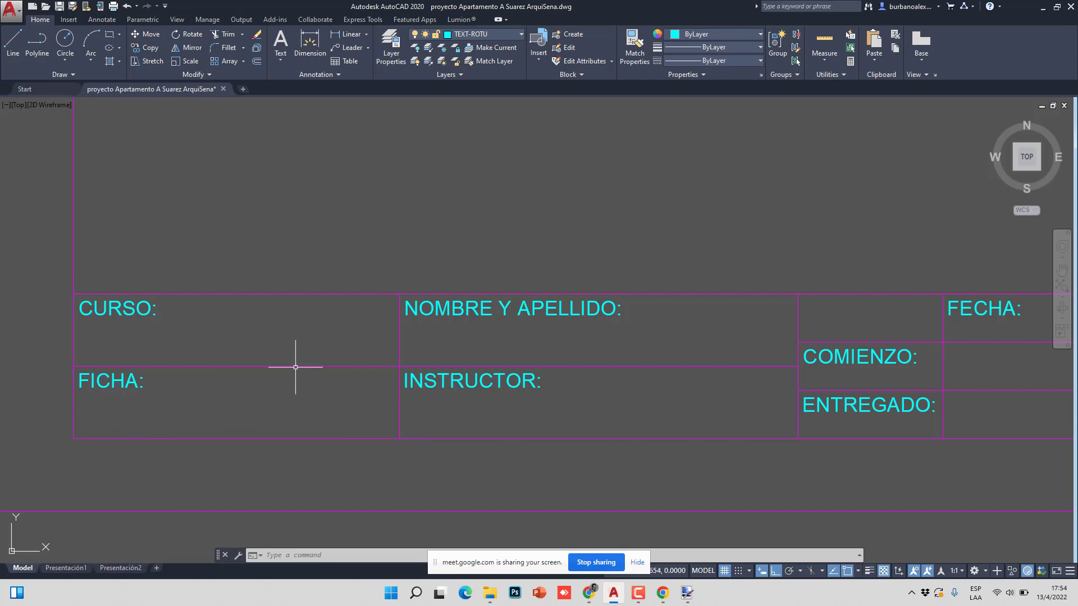
scroll(469, 351, "down", 4)
- Replace the word INSTRUCTOR in the title-block label with CONTIENE
scroll(381, 355, "up", 4)
middle_click_drag(488, 361, 462, 325)
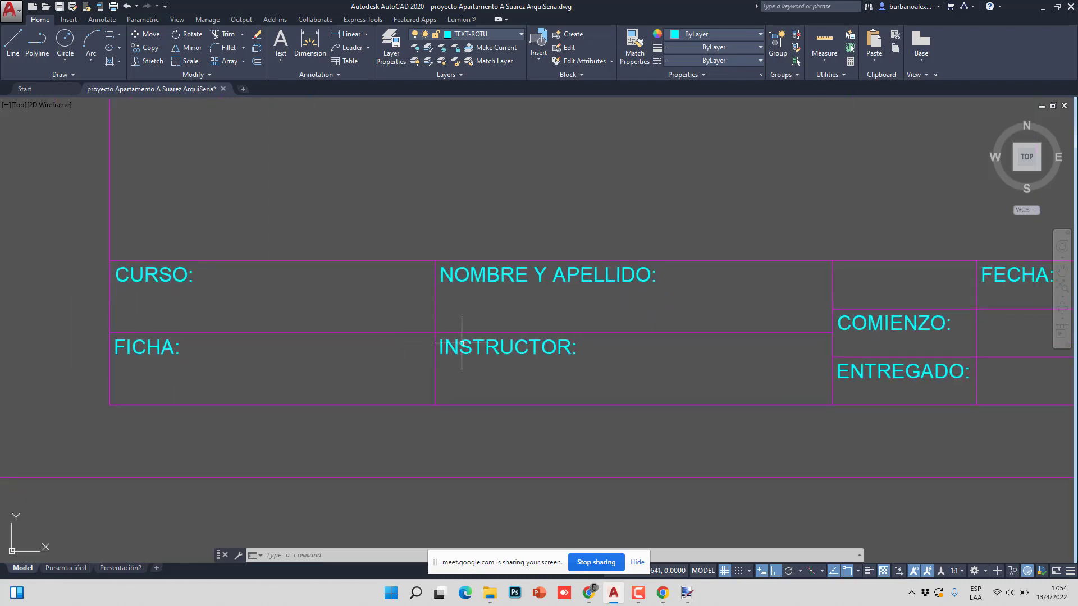
left_click(498, 349)
double_click(499, 348)
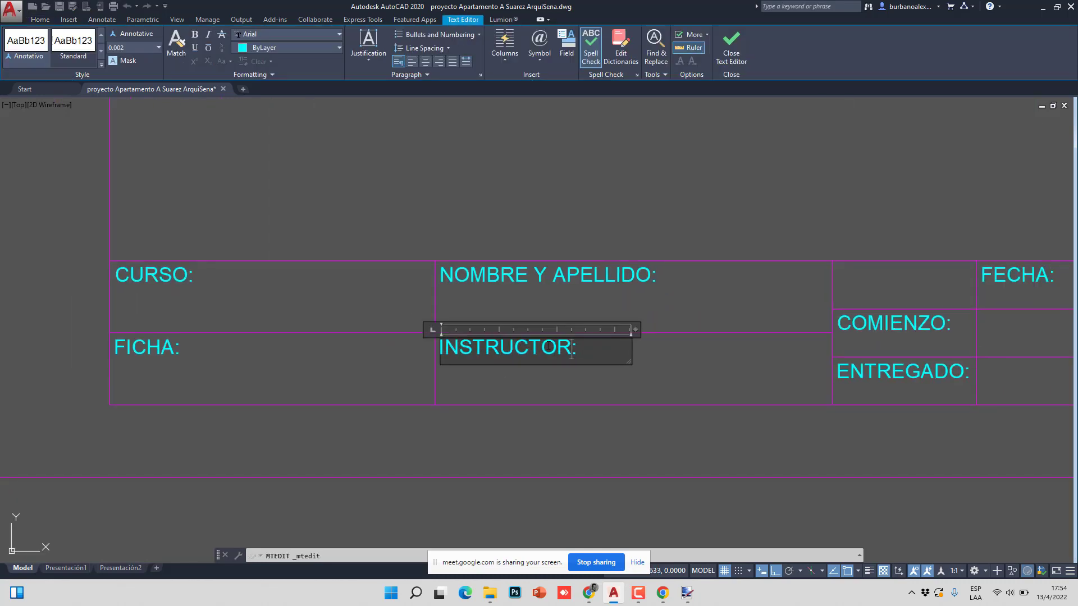
left_click_drag(572, 353, 435, 346)
type("CONI:")
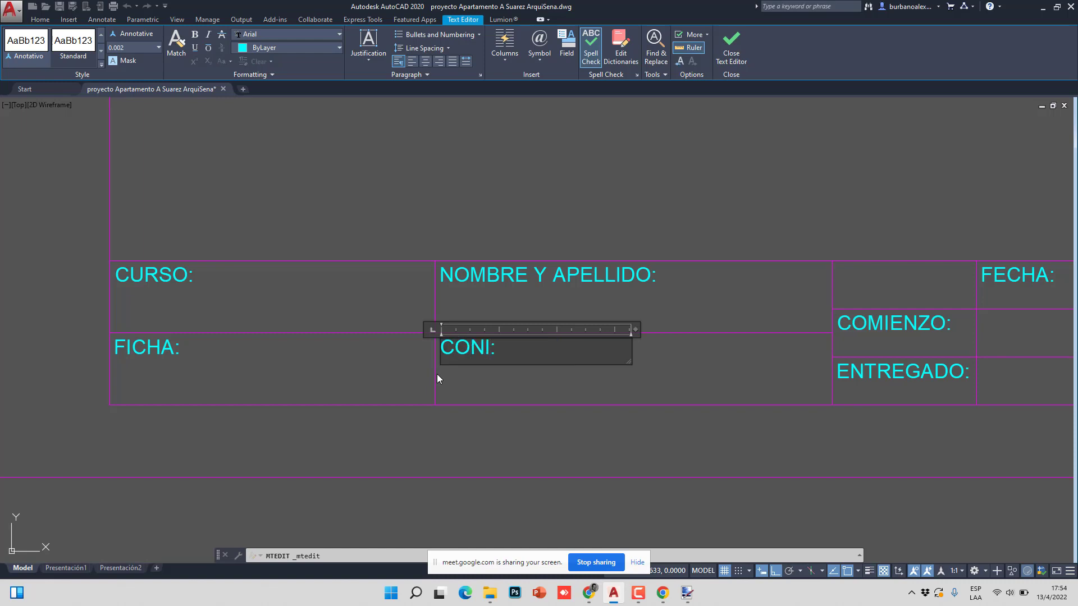
key("BackSpace")
type("TIENE")
left_click(649, 252)
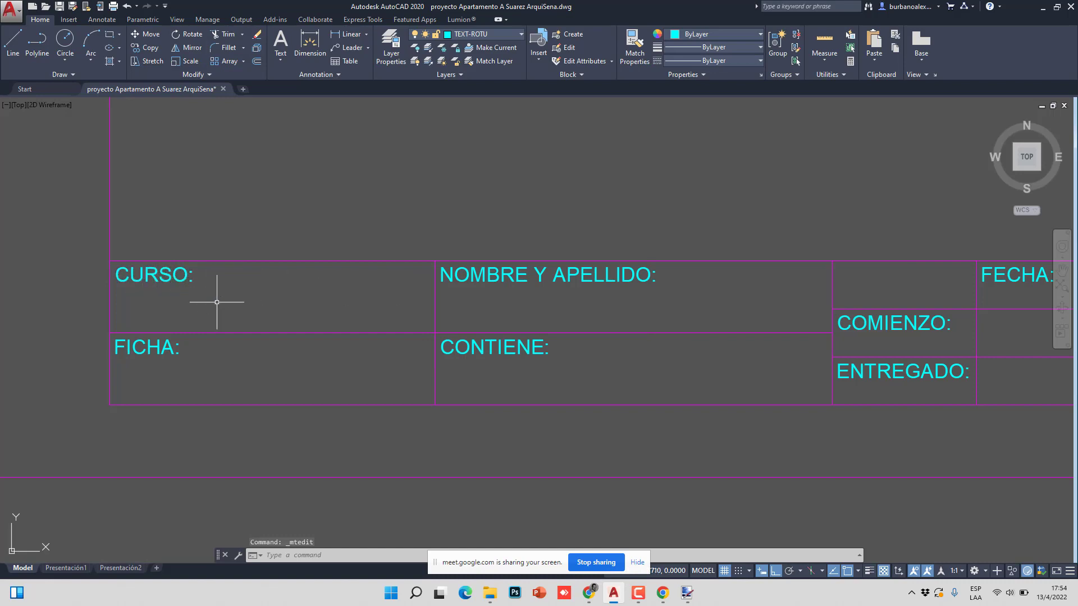
scroll(326, 279, "down", 3)
scroll(280, 303, "up", 5)
- Copy the CURSO: label to a spot directly below itself
left_click(145, 47)
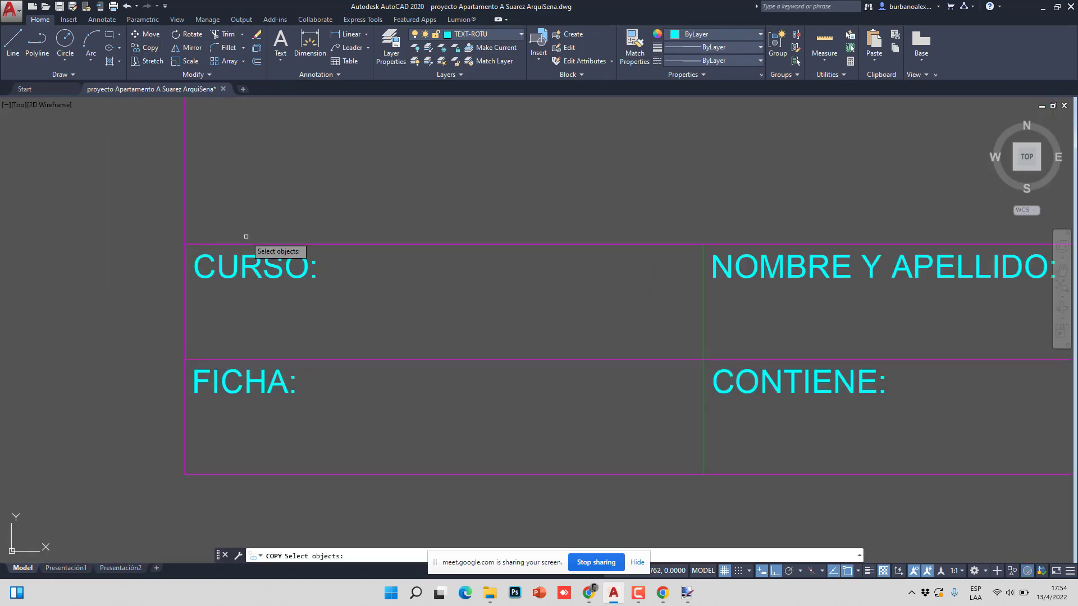
left_click(243, 269)
key("Return")
left_click(113, 237)
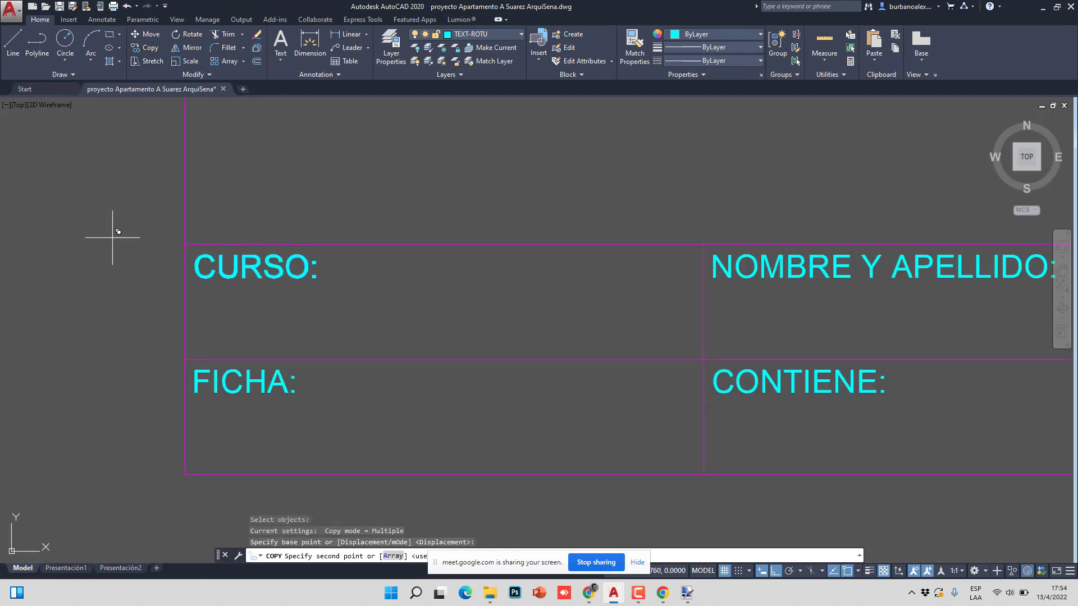
left_click(119, 281)
key("Escape")
- Select the copied label's text and set its height to 0.003
double_click(253, 310)
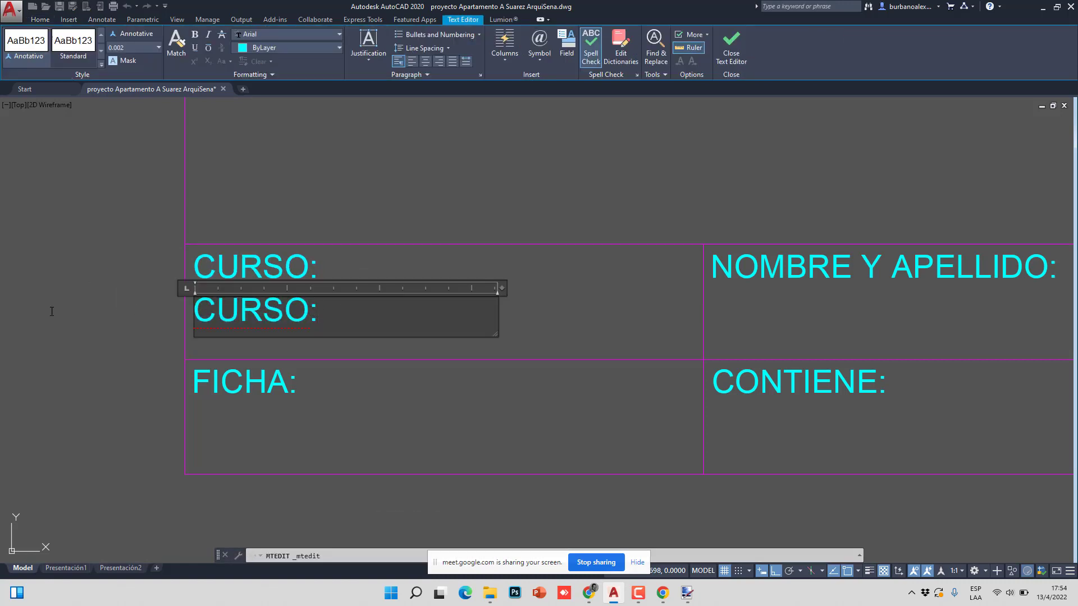
key("ctrl+a")
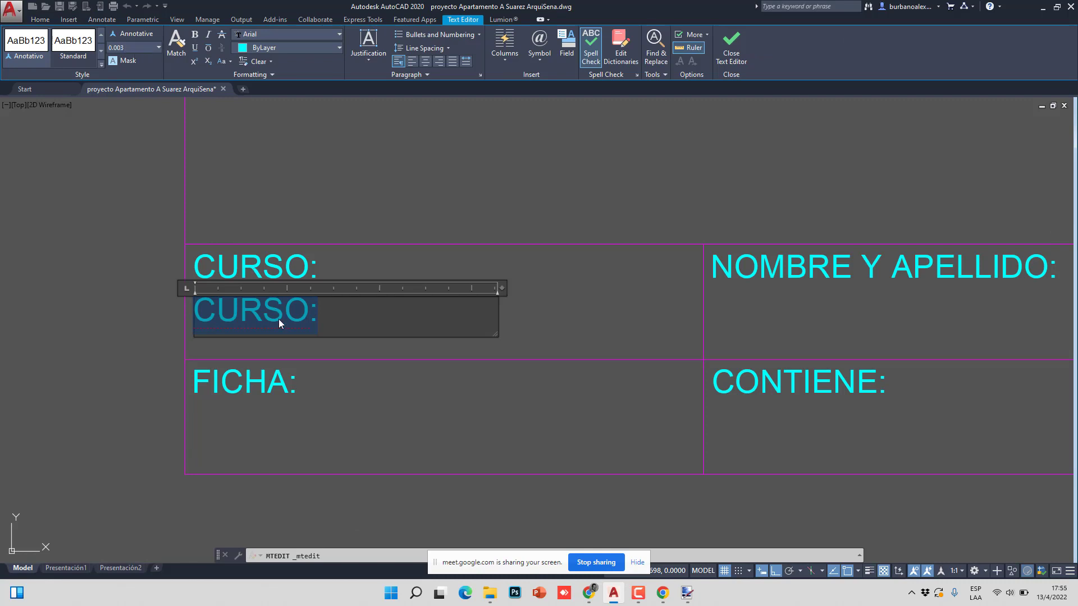
left_click(328, 320)
left_click_drag(326, 318, 193, 319)
left_click(136, 50)
type(".003")
key("Return")
- Retype it as AUTOCAD INTERMEDIO, widen it to one line, and apply height 0.0025
type("AU")
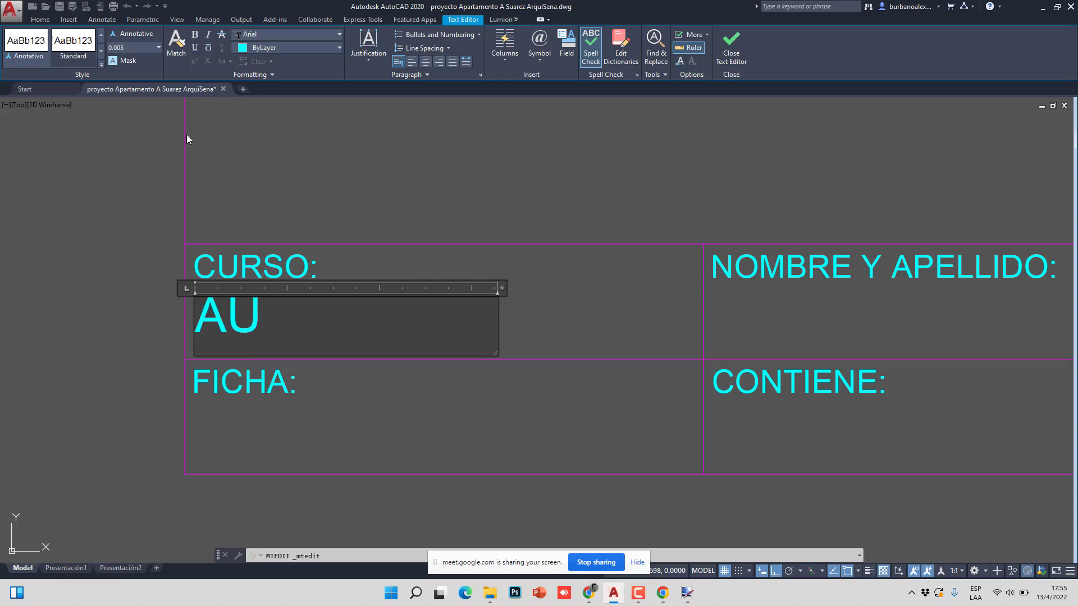
type("TOCAS")
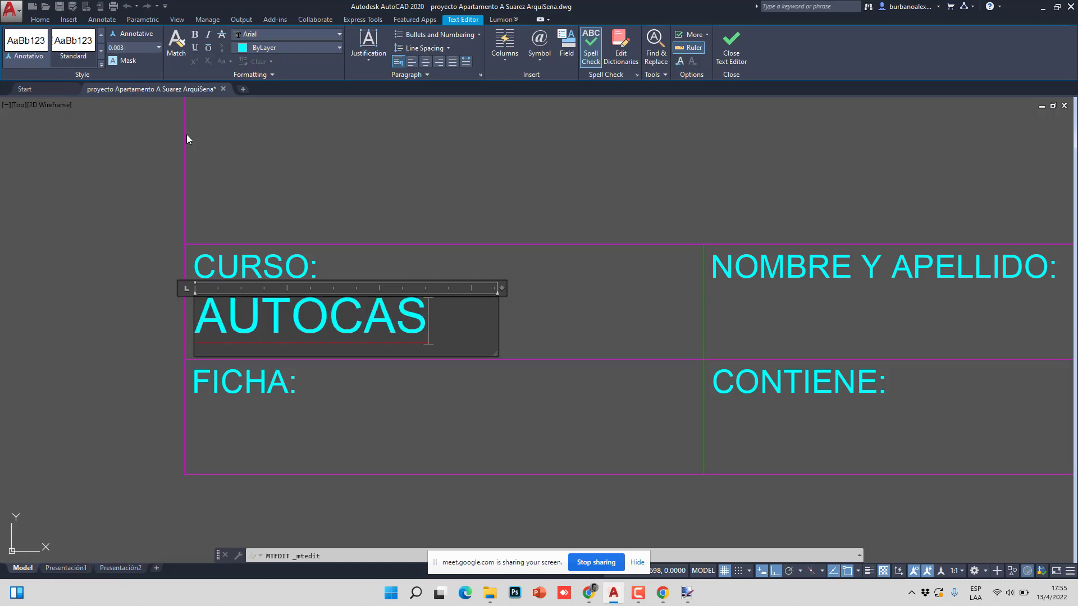
key("BackSpace")
type("D INTER,E")
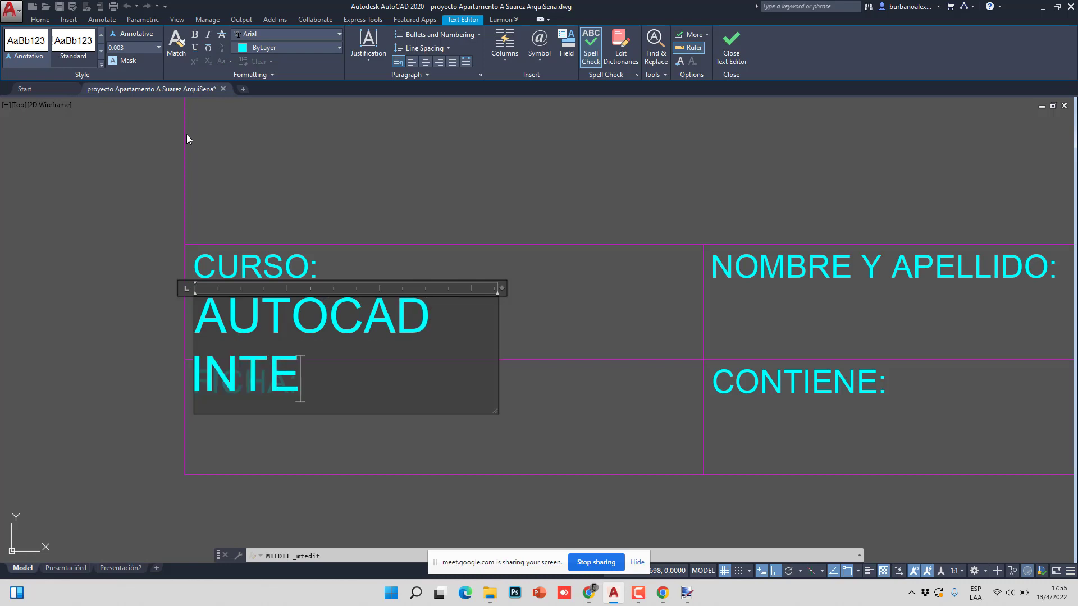
key("BackSpace")
key("BackSpace")
type("MEDIO")
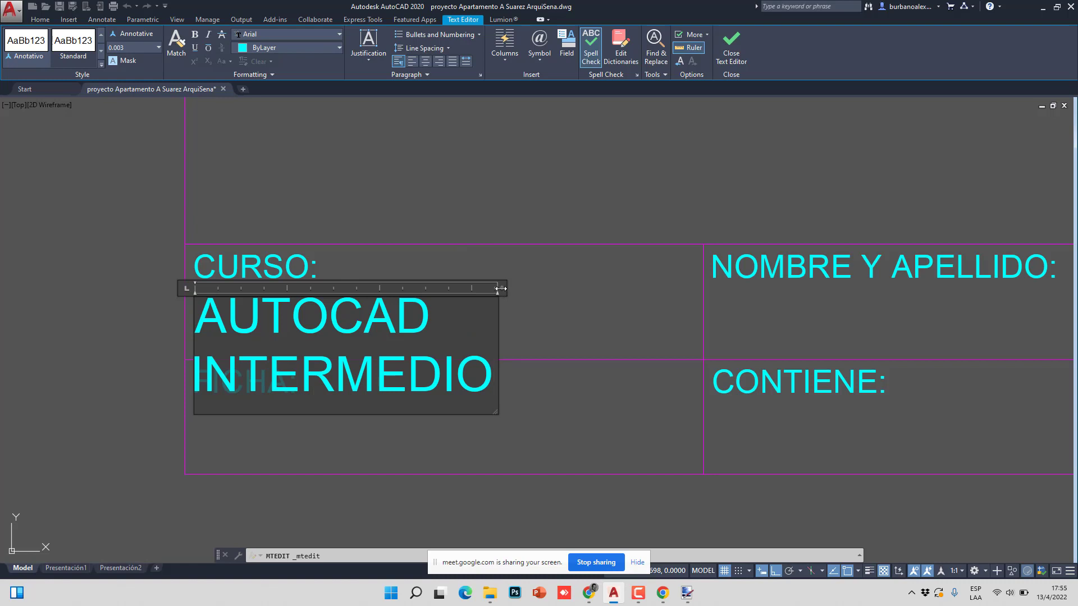
left_click_drag(503, 289, 117, 157)
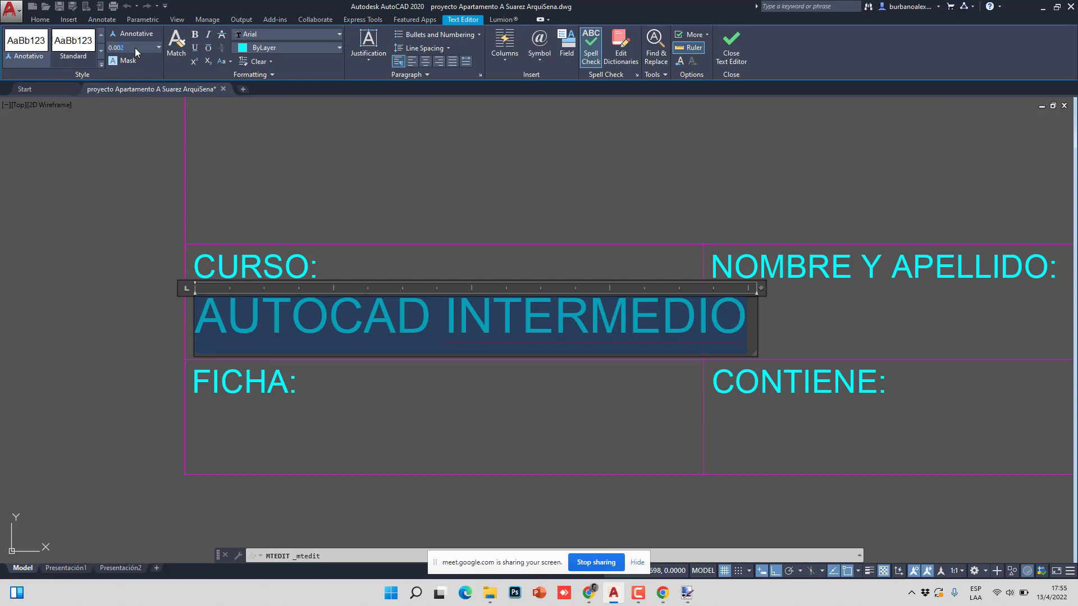
key("Return")
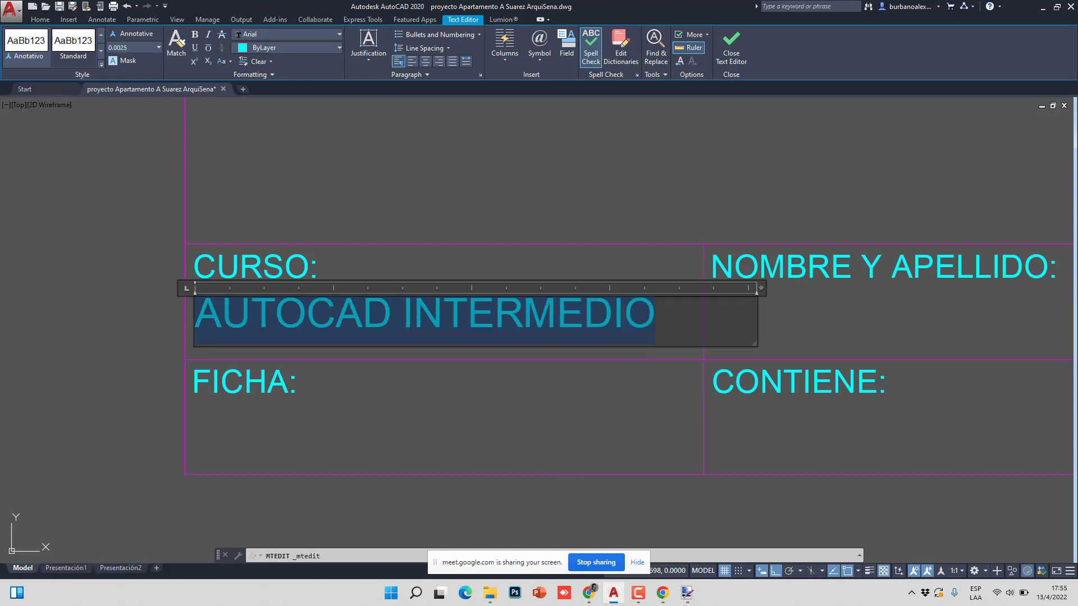
left_click(314, 253)
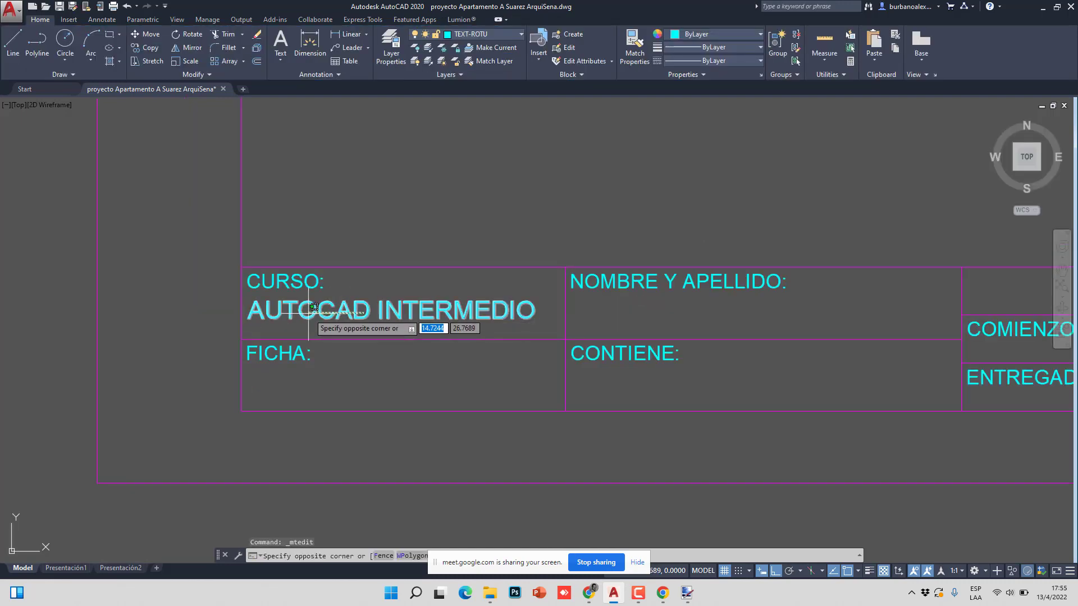
- Copy the AUTOCAD INTERMEDIO text to the cell beneath FICHA:
left_click(309, 324)
type("co")
key("Return")
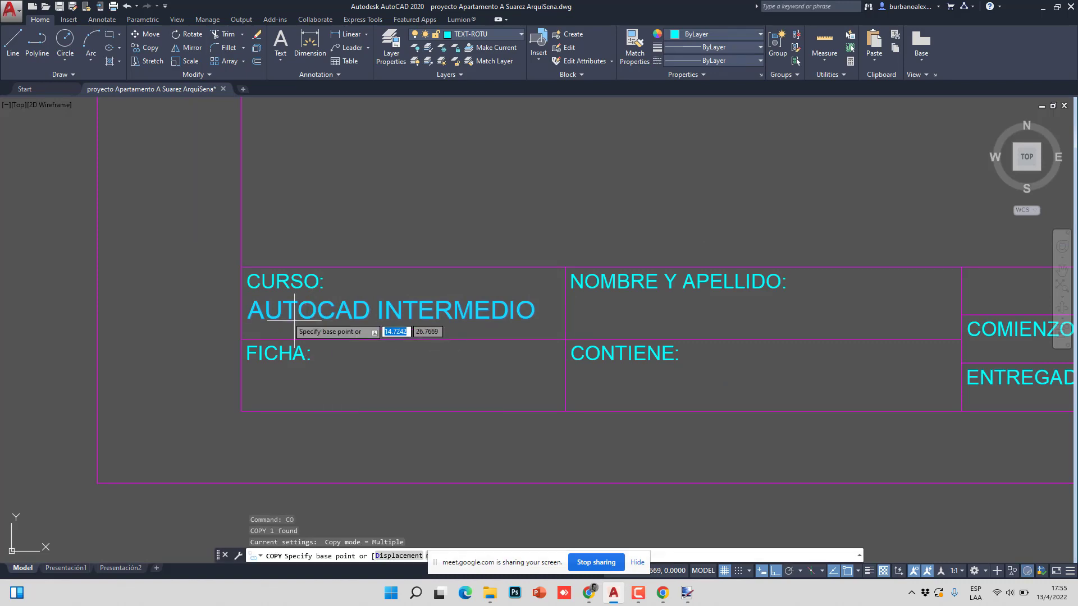
left_click(241, 268)
left_click(241, 340)
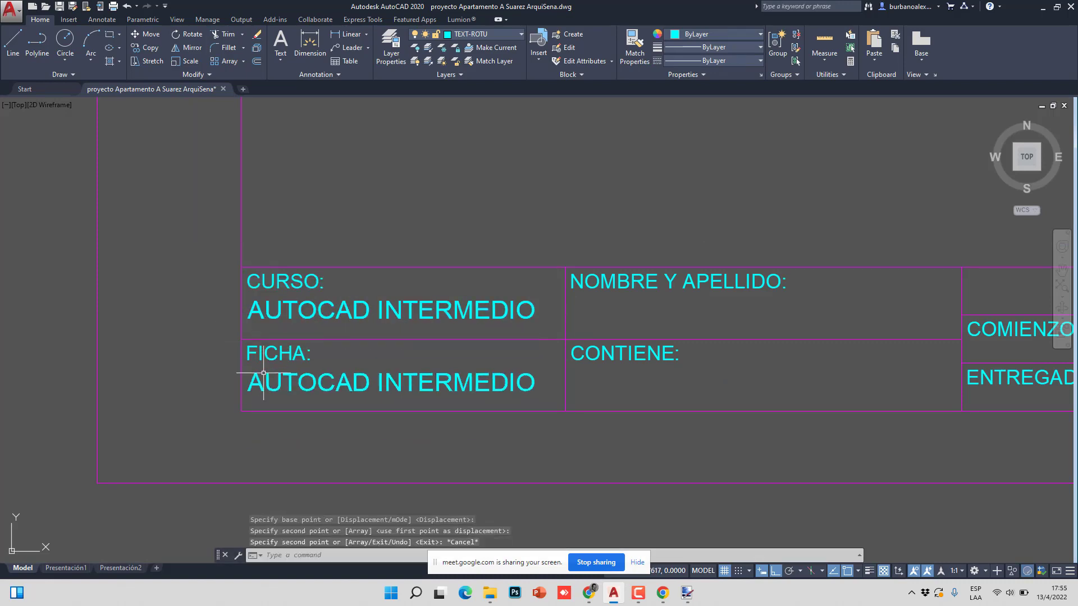
key("Escape")
- Replace the copied text with the seven-digit ficha number
double_click(521, 393)
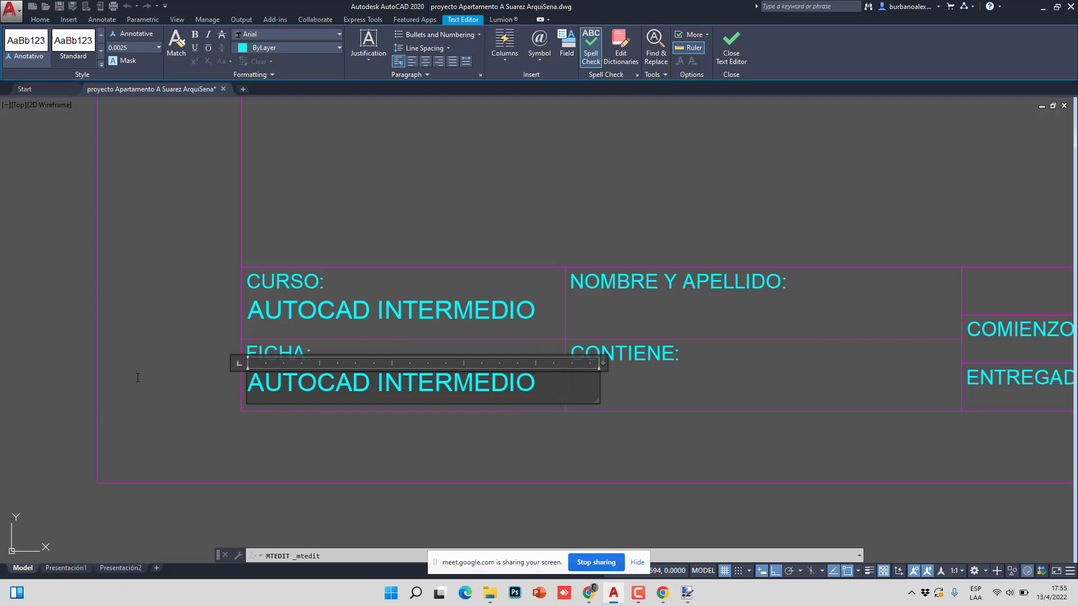
key("ctrl+a")
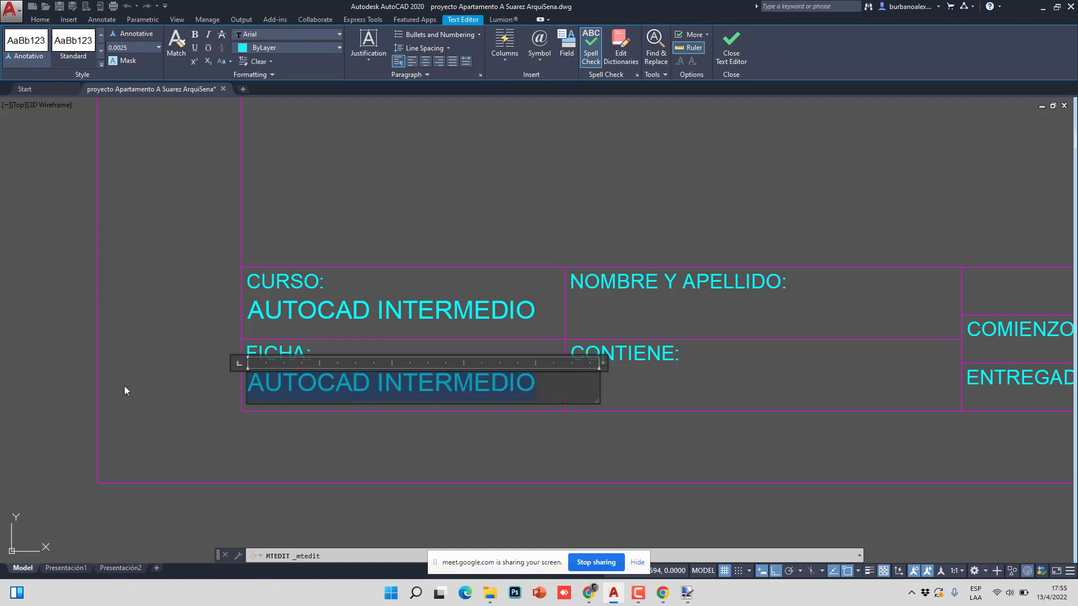
type("252")
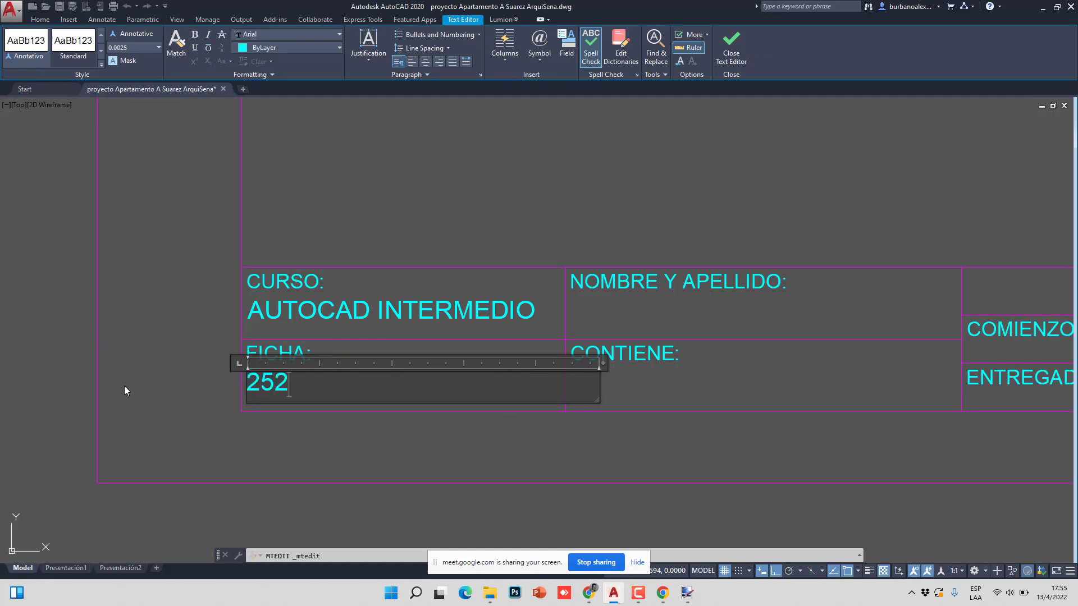
type("3584")
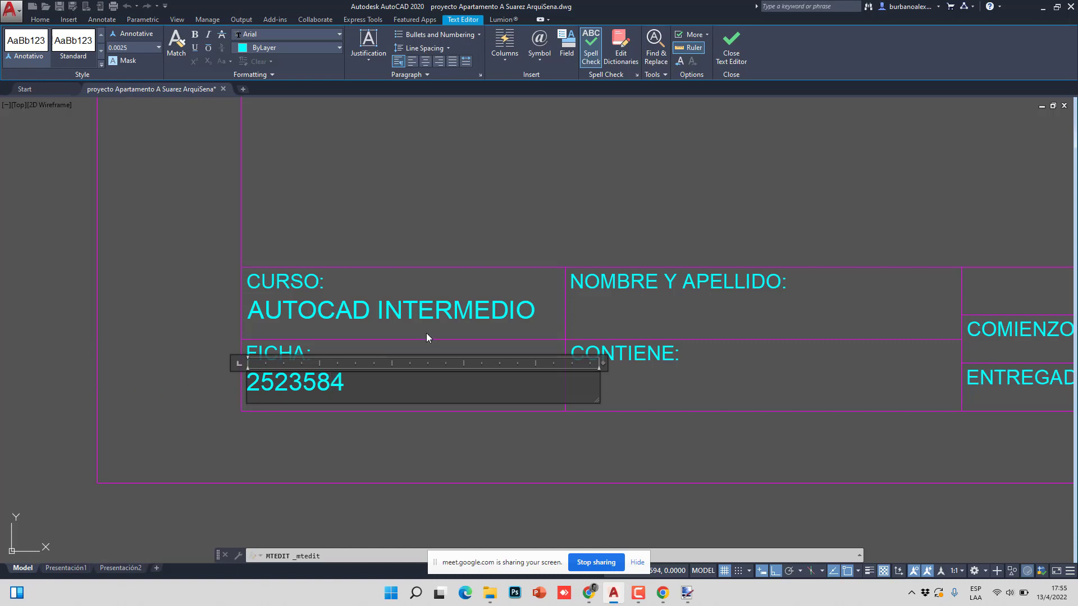
left_click(426, 335)
scroll(313, 361, "up", 5)
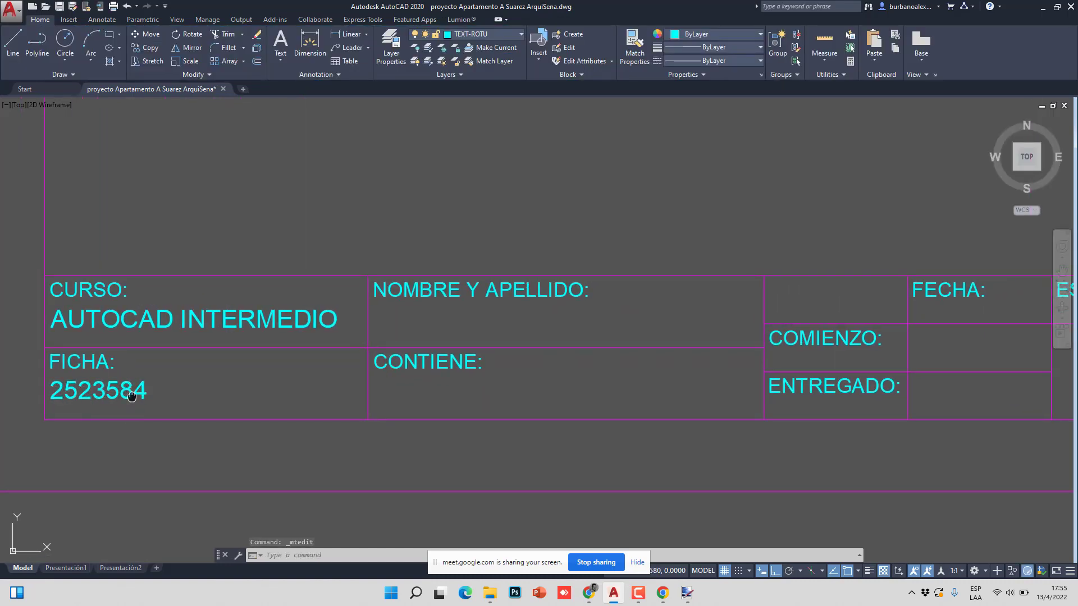
scroll(185, 393, "up", 4)
scroll(261, 361, "down", 3)
- Try MATCHPROP from AUTOCAD INTERMEDIO onto the ficha number, then cancel it
type("ma")
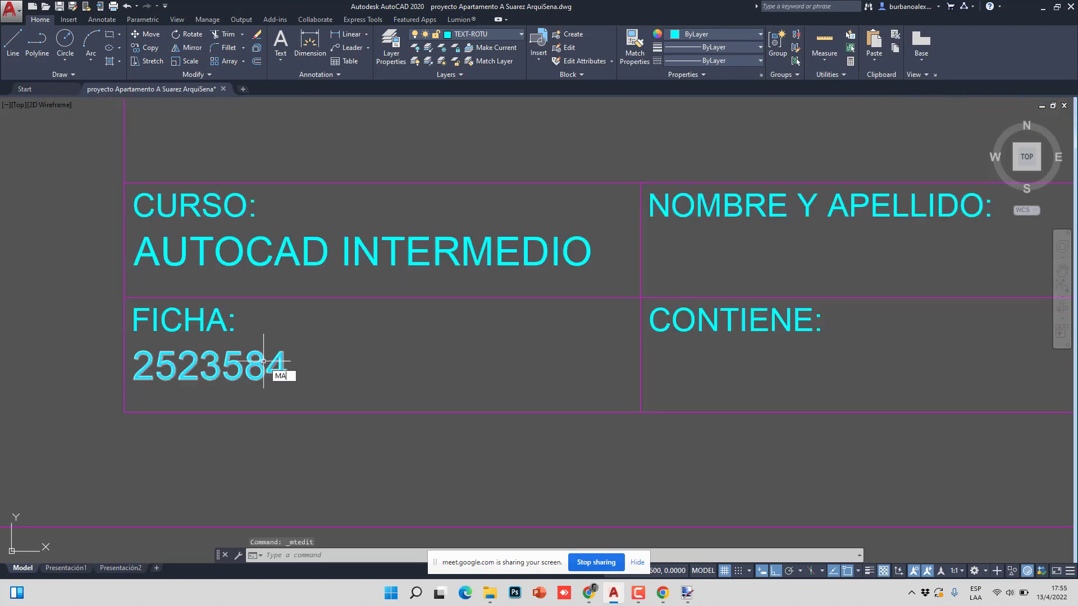
key("Return")
left_click(306, 264)
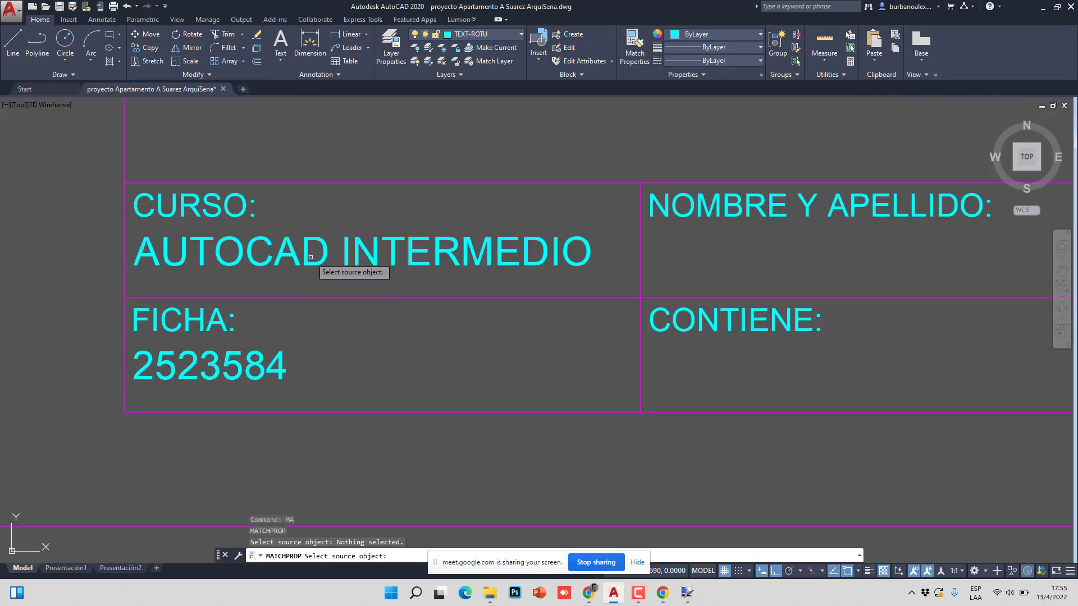
left_click(311, 256)
left_click(315, 336)
left_click(282, 360)
left_click(289, 361)
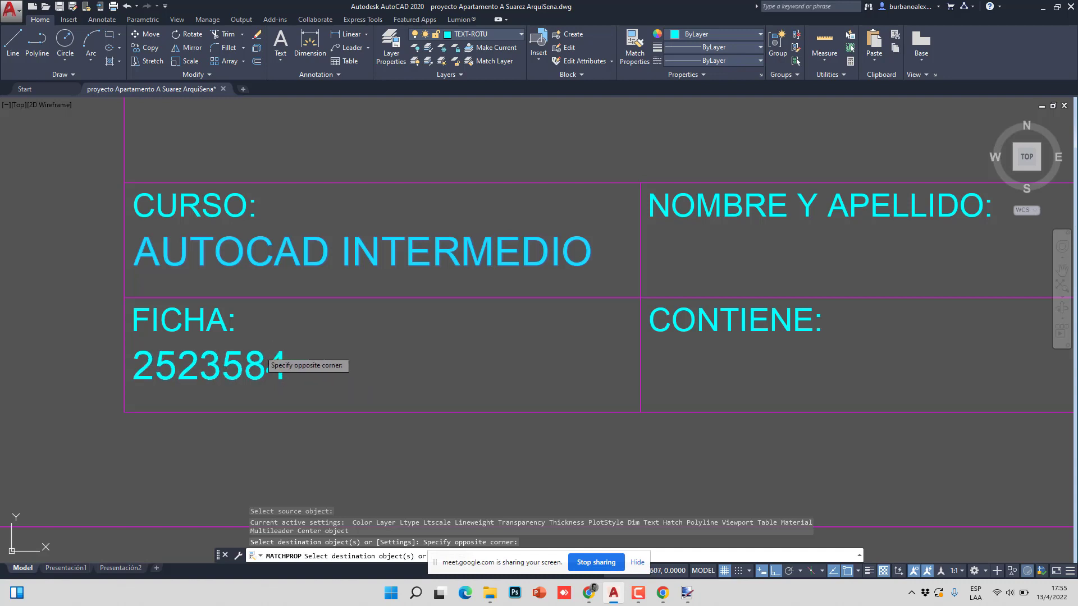
left_click(258, 344)
key("Escape")
scroll(311, 315, "down", 4)
scroll(337, 303, "up", 2)
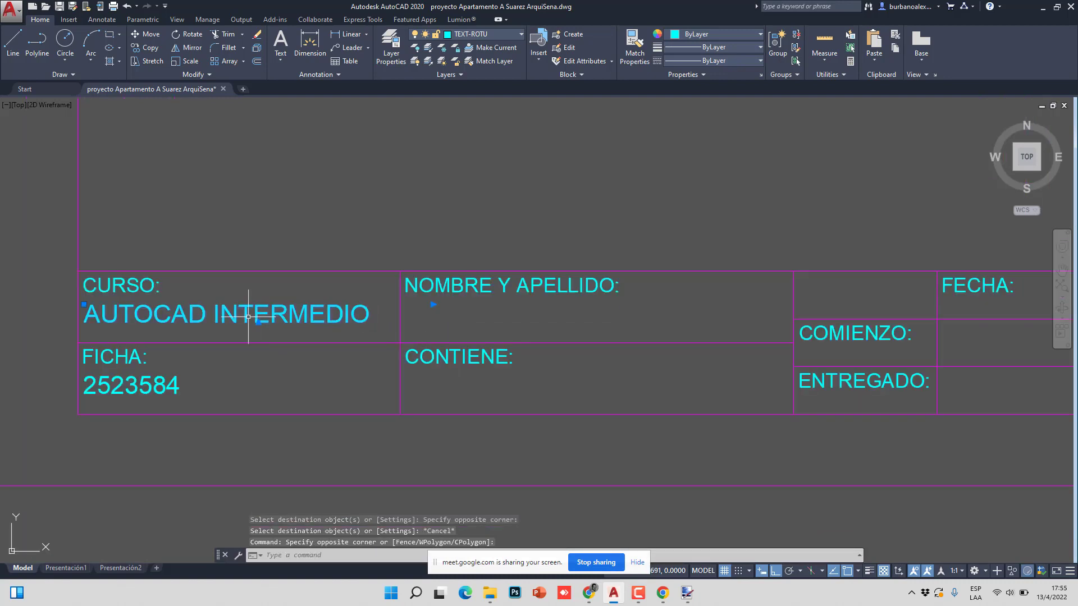
type("co")
key("Return")
- Copy the course text into the NOMBRE Y APELLIDO cell and replace it with the student's full name
left_click(77, 343)
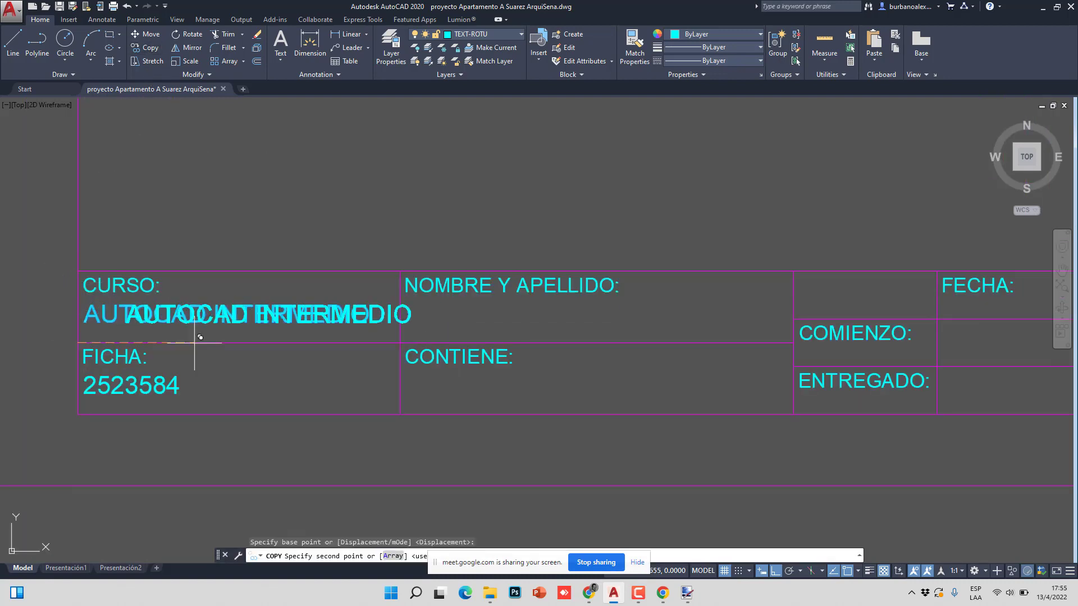
left_click(399, 343)
key("Escape")
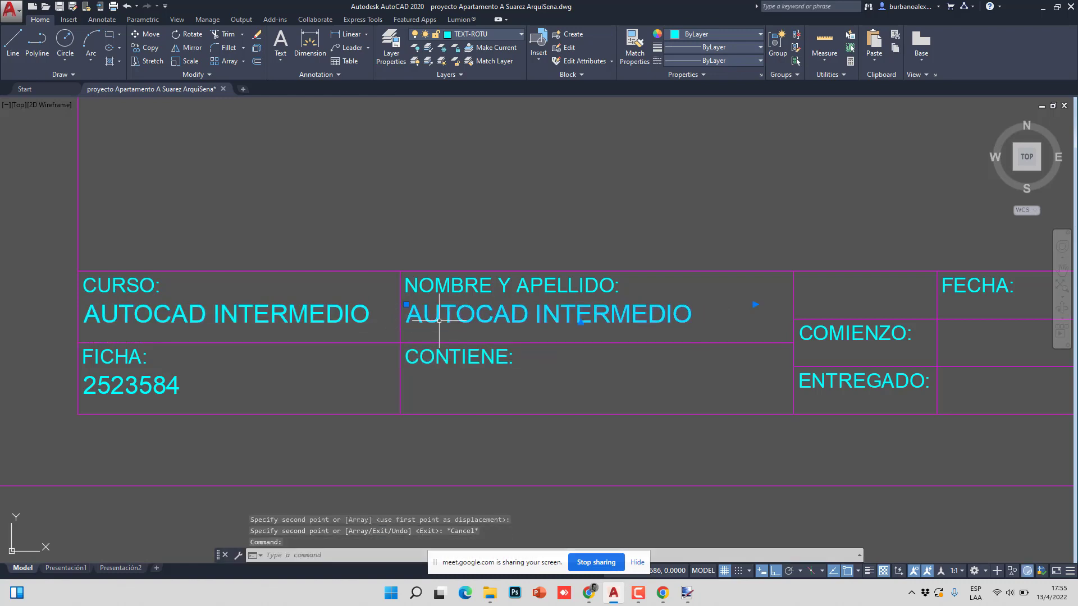
double_click(714, 315)
left_click_drag(714, 315, 333, 338)
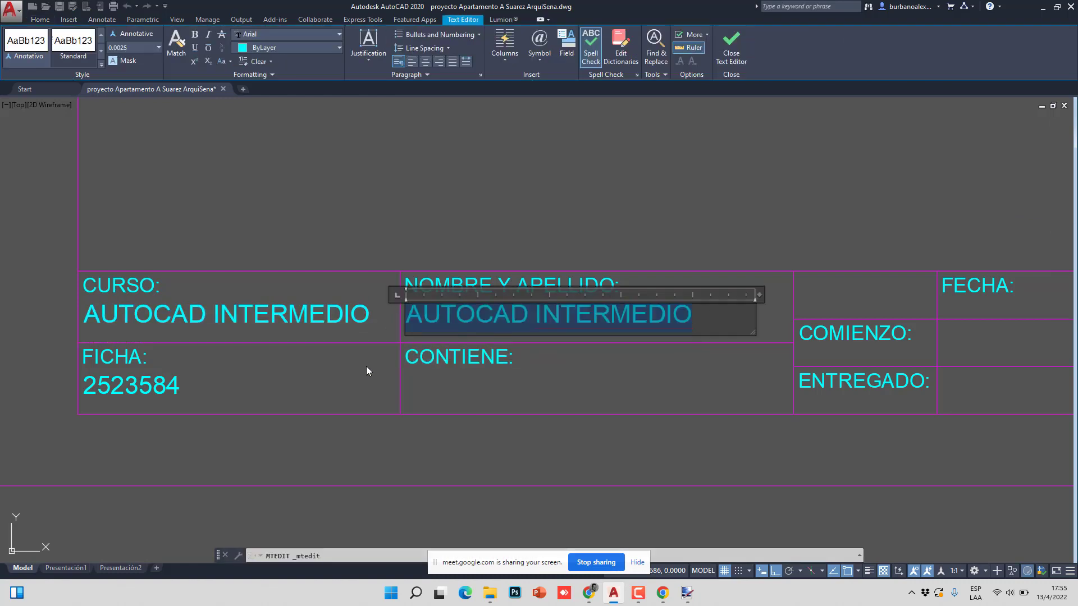
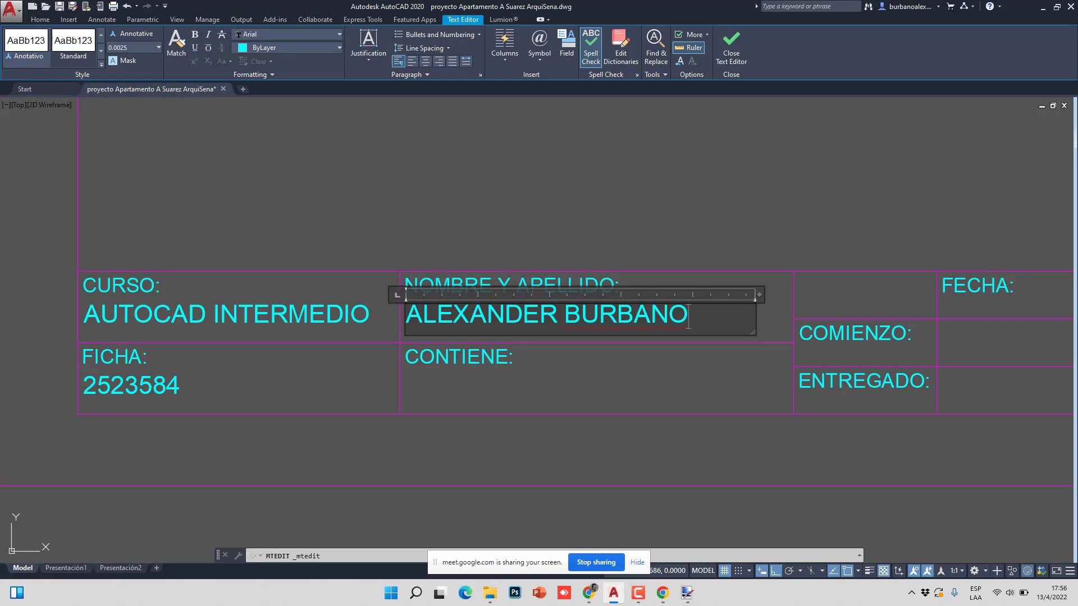
left_click(419, 468)
middle_click_drag(349, 342, 335, 340)
scroll(203, 320, "down", 2)
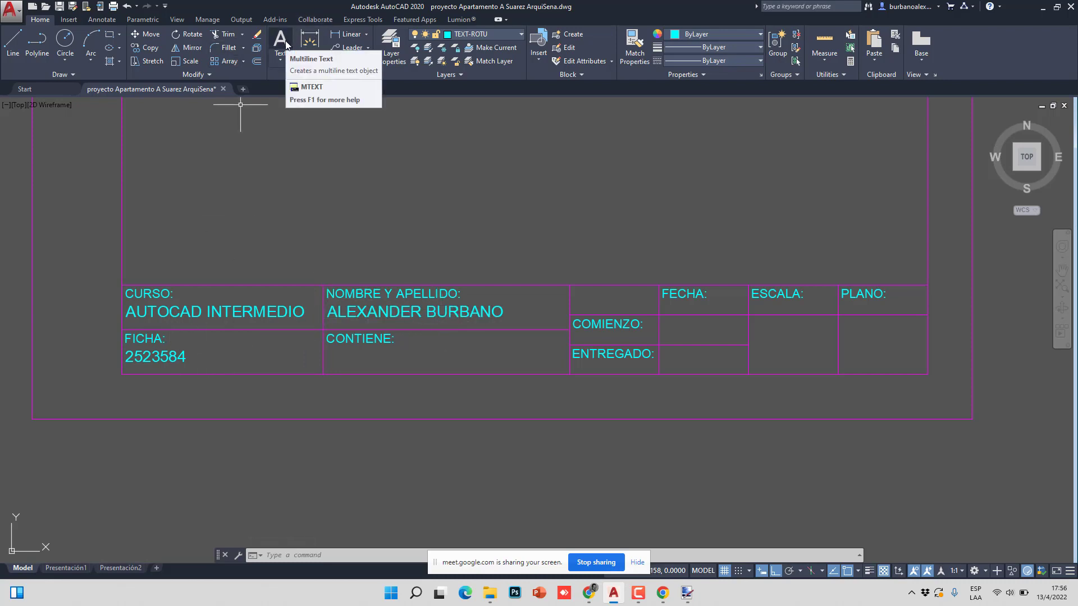
left_click(412, 336)
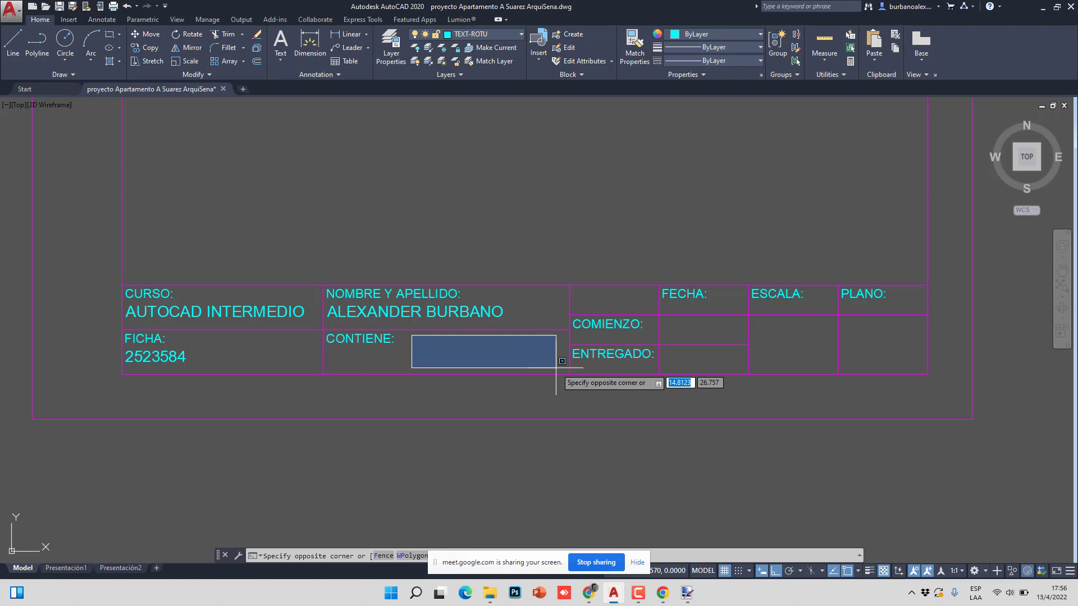
left_click(556, 368)
scroll(474, 335, "down", 6)
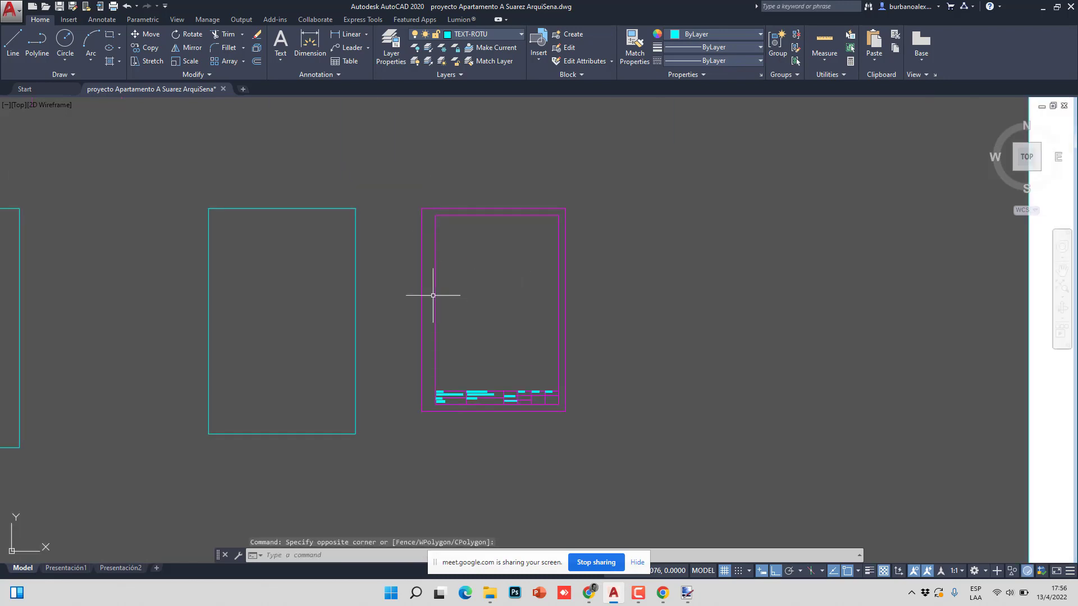
scroll(506, 385, "up", 10)
scroll(344, 205, "down", 8)
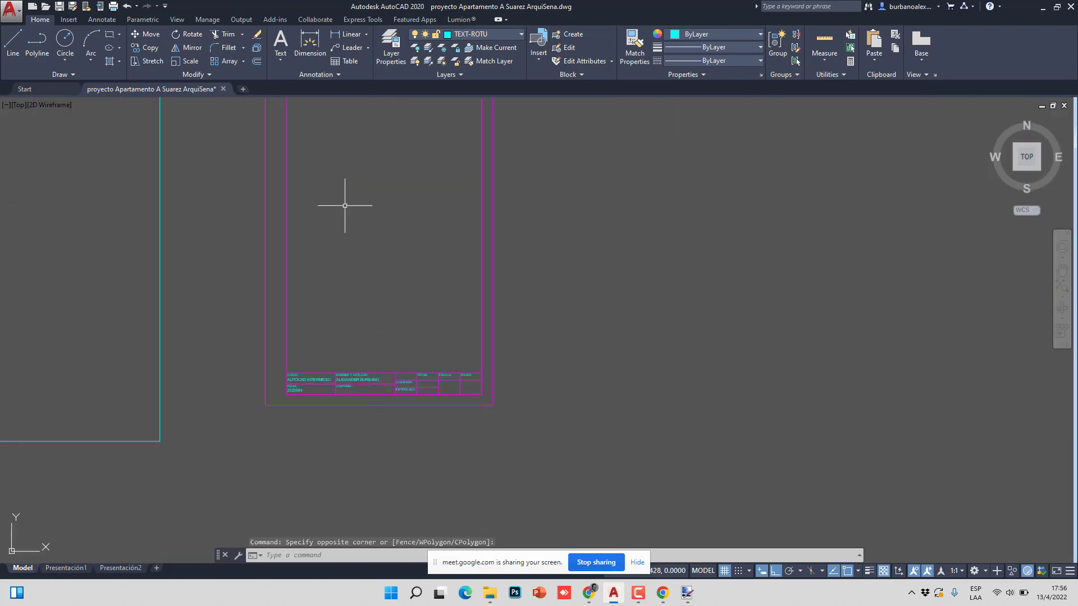
scroll(373, 423, "up", 4)
scroll(358, 395, "down", 2)
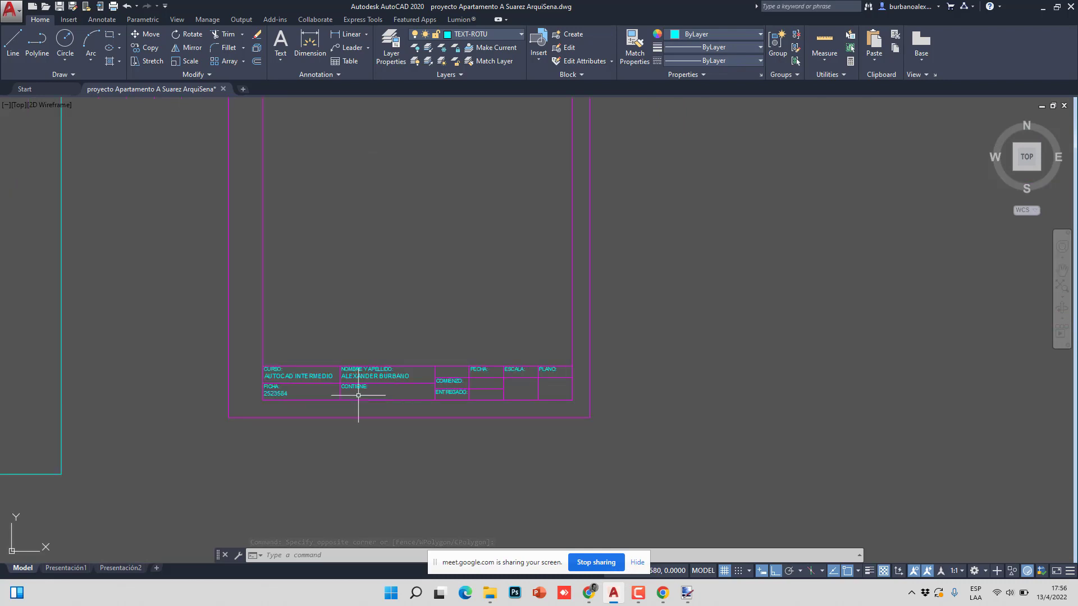
scroll(358, 395, "up", 8)
left_click(394, 340)
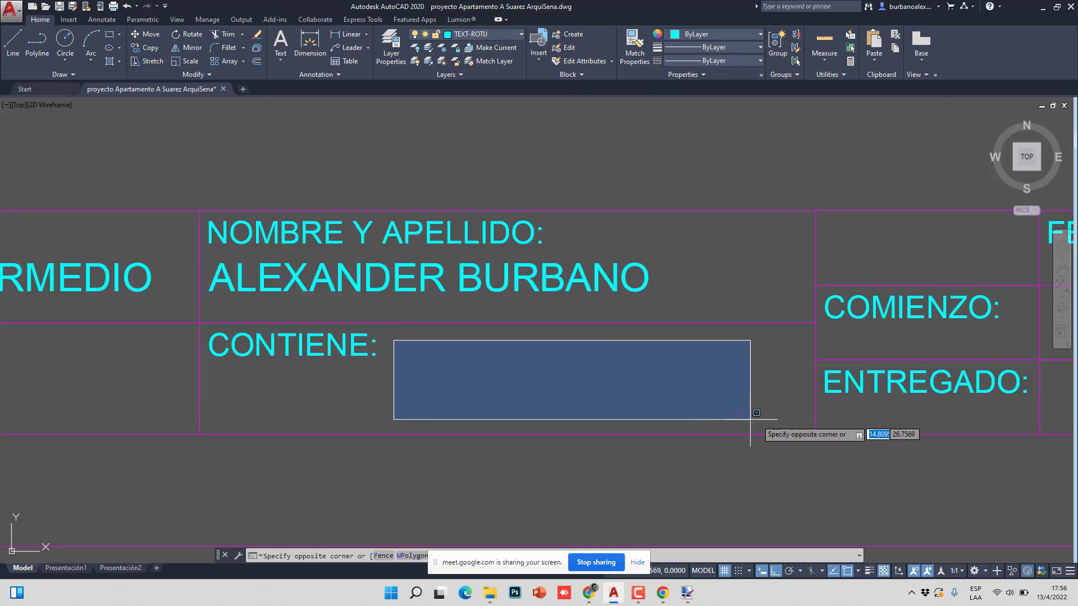
left_click(775, 418)
scroll(770, 416, "down", 4)
middle_click_drag(770, 416, 550, 371)
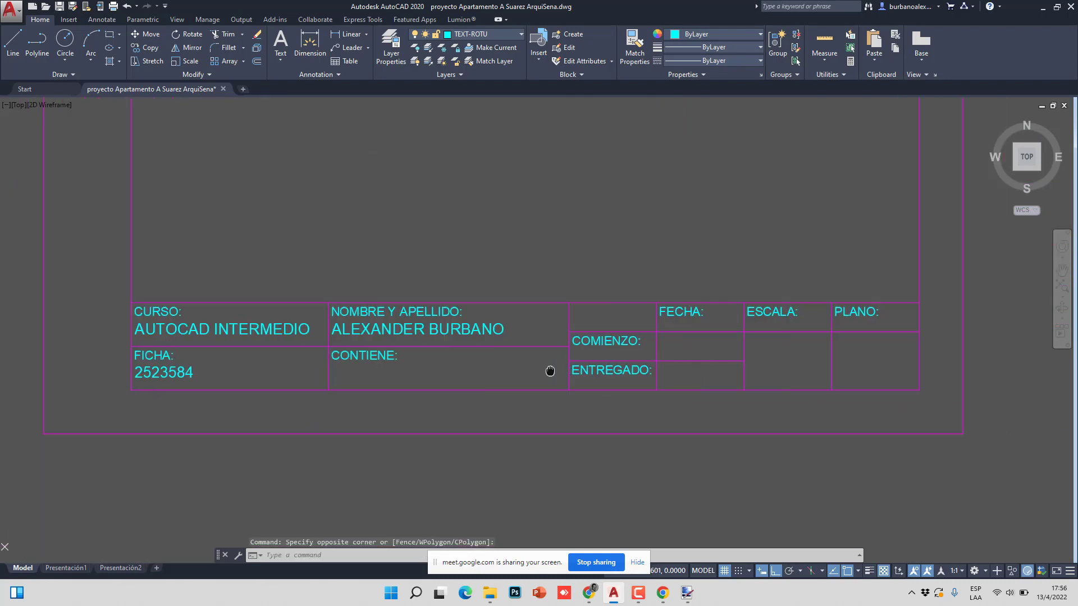
scroll(550, 371, "up", 4)
left_click(445, 276)
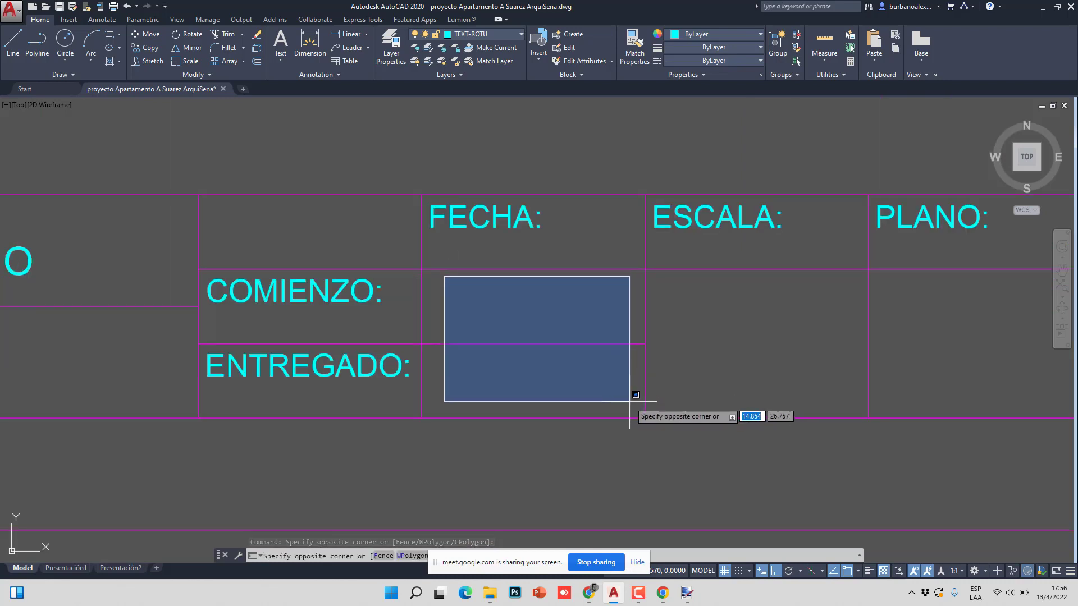
left_click(630, 401)
left_click(657, 275)
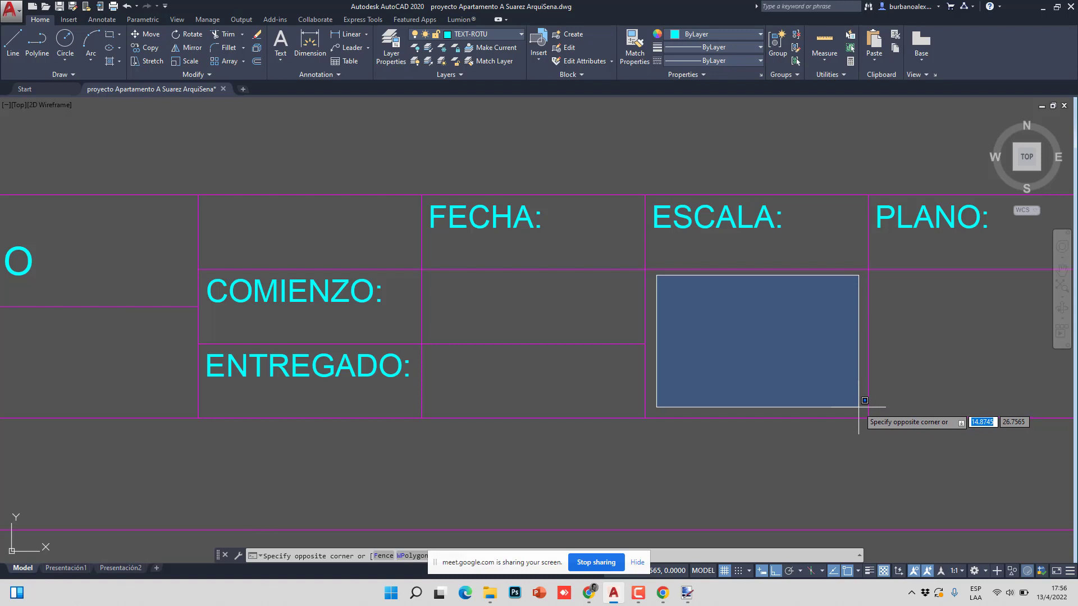
left_click(858, 407)
scroll(679, 342, "down", 2)
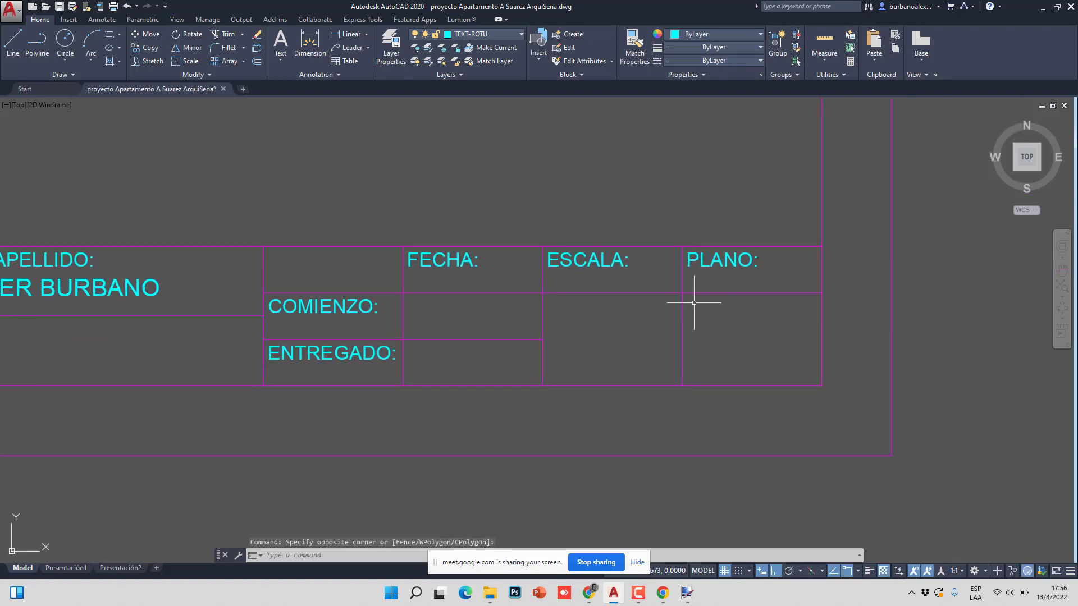
scroll(694, 303, "up", 2)
left_click(690, 298)
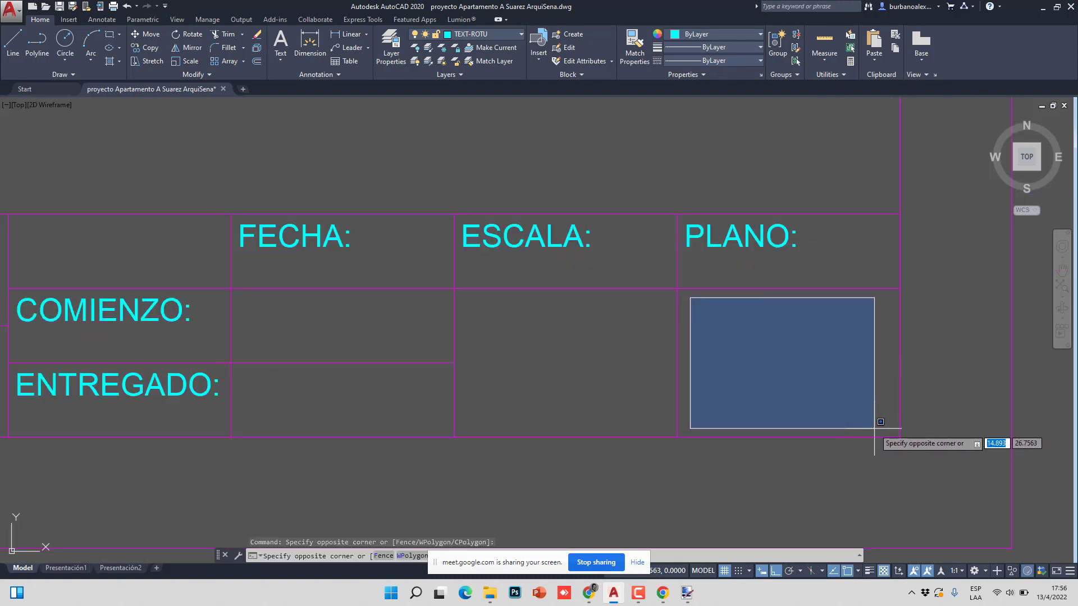
key("Escape")
left_click(146, 48)
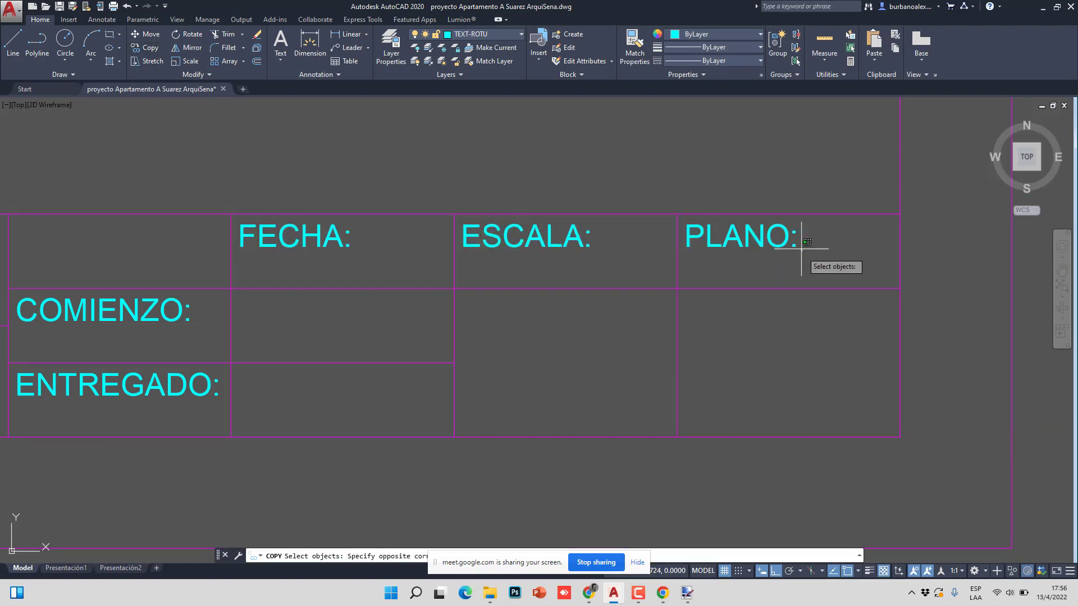
left_click(770, 241)
key("Return")
left_click(778, 240)
- Place the PLANO: label copy in the cell below and change its text to 1/3
left_click(778, 353)
key("Escape")
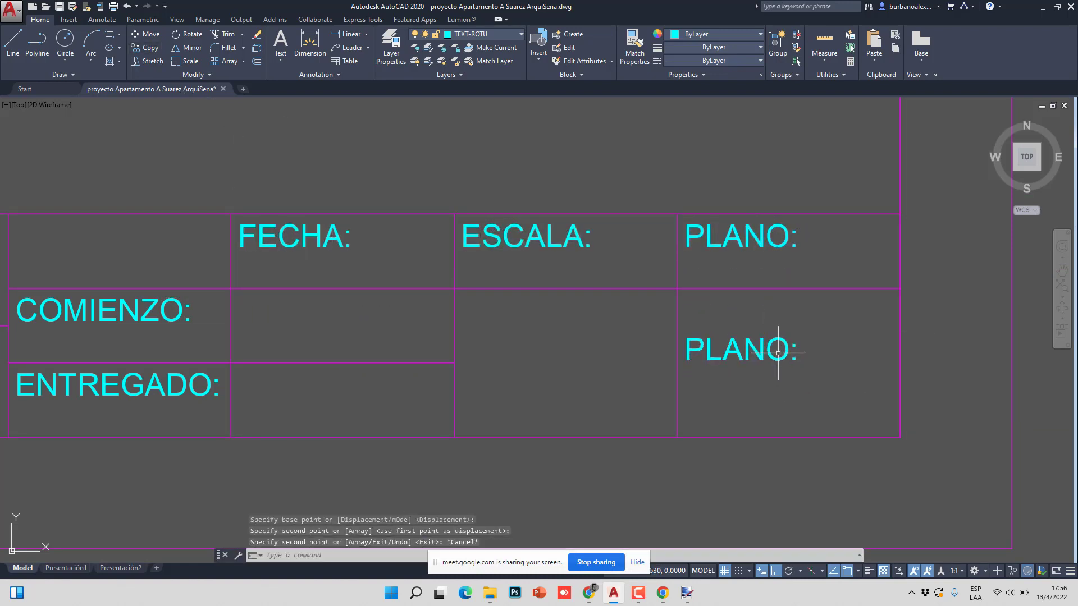
double_click(773, 349)
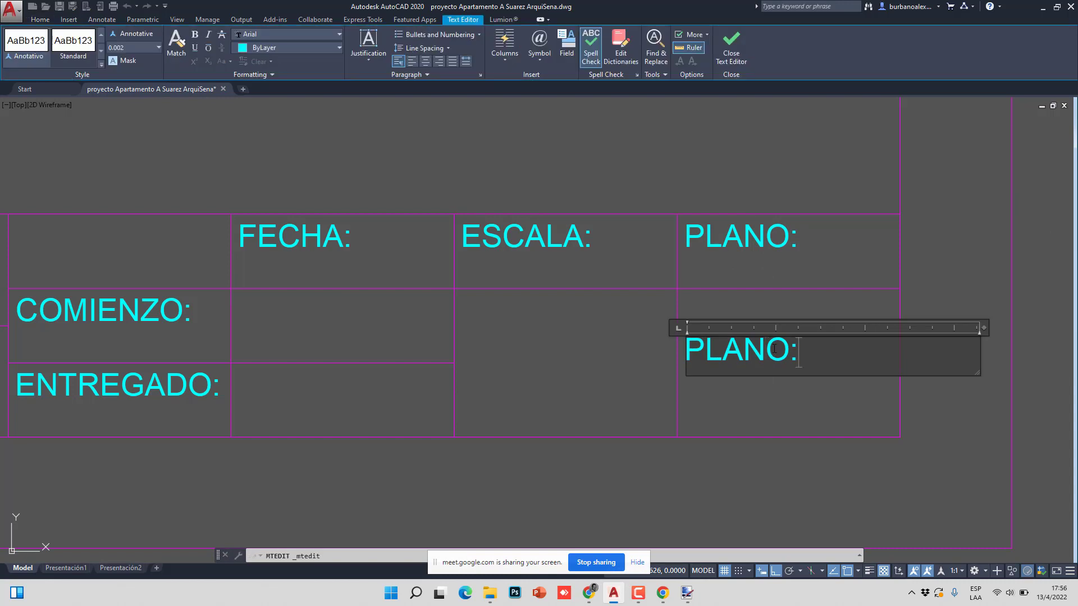
key("ctrl+a")
type("1/3")
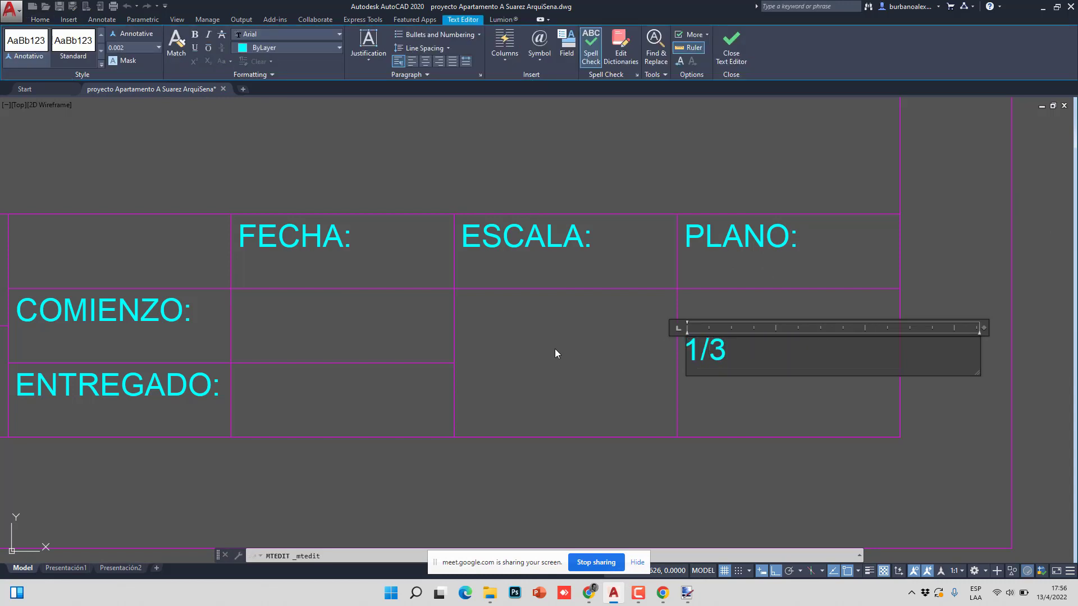
left_click(652, 432)
scroll(554, 374, "down", 8)
scroll(594, 403, "up", 2)
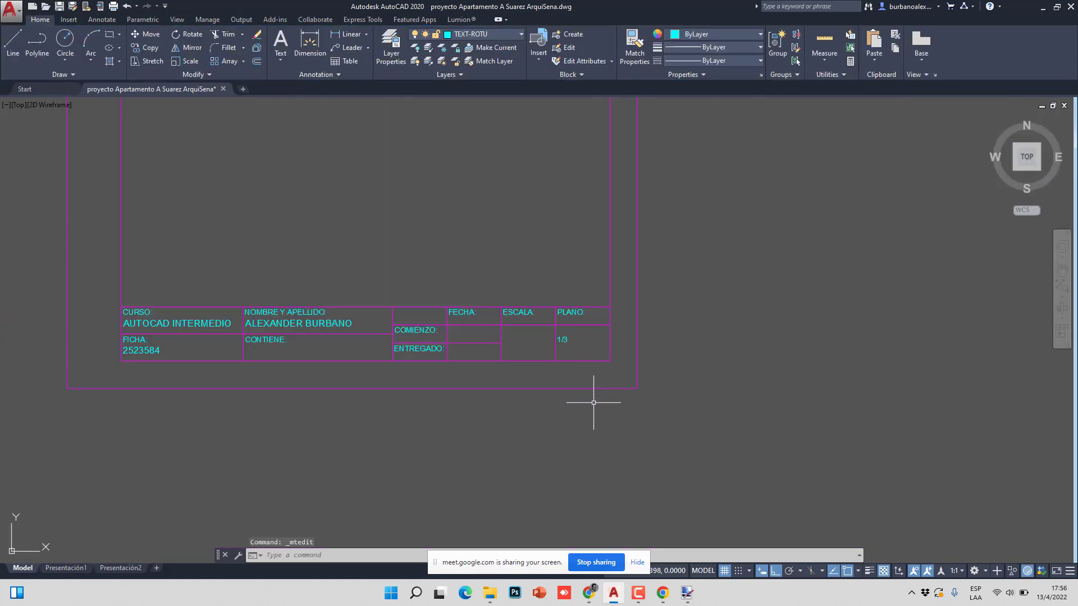
scroll(487, 358, "down", 4)
- Copy the whole sheet with frame and title block twice to the right
left_click(664, 428)
left_click(263, 234)
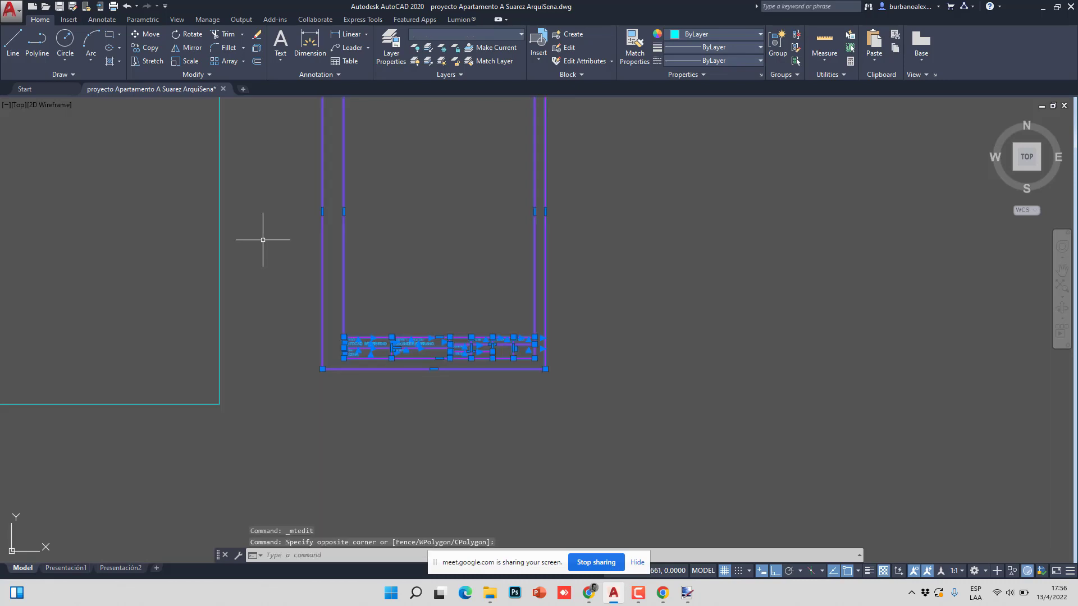
left_click(147, 48)
left_click(323, 369)
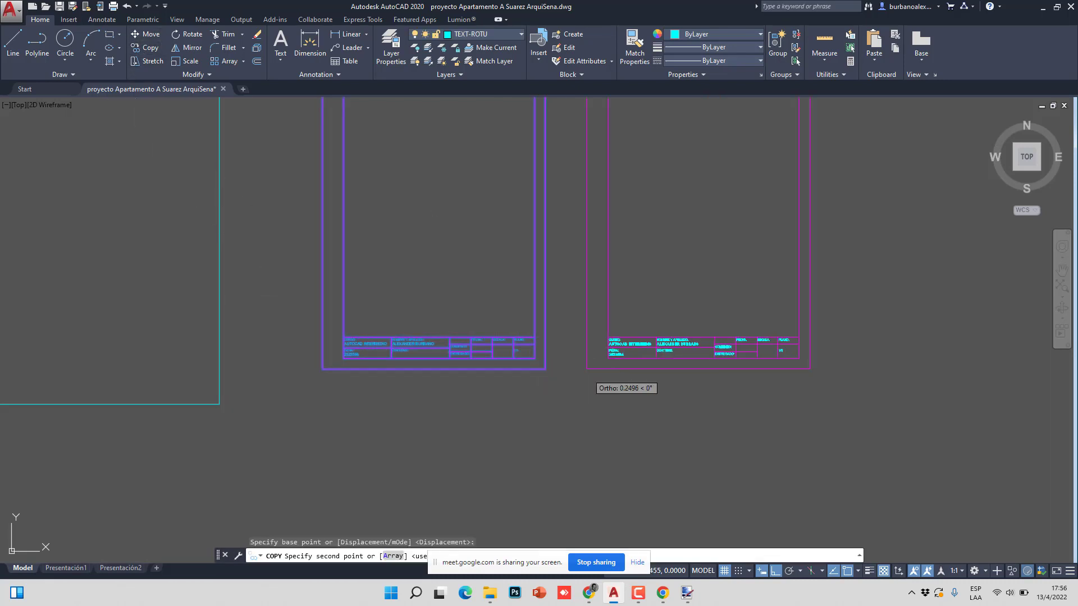
left_click(587, 369)
left_click(862, 371)
key("Escape")
scroll(798, 357, "up", 8)
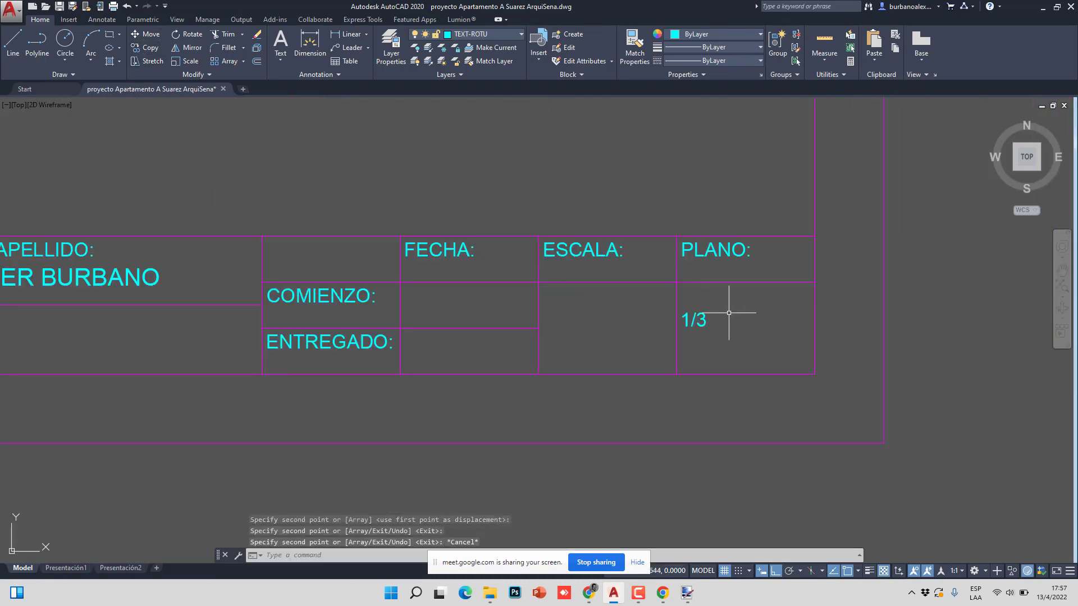
- Change the sheet numbers on the two copies to 2/3 and 3/3
double_click(694, 319)
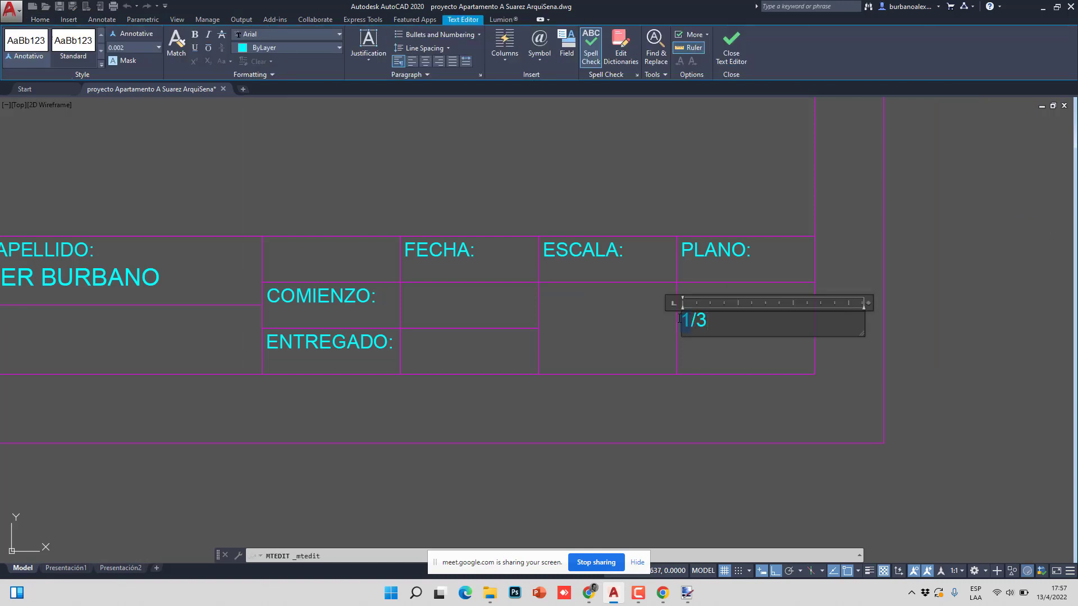
type("2")
left_click(625, 345)
scroll(626, 337, "down", 5)
scroll(589, 337, "up", 4)
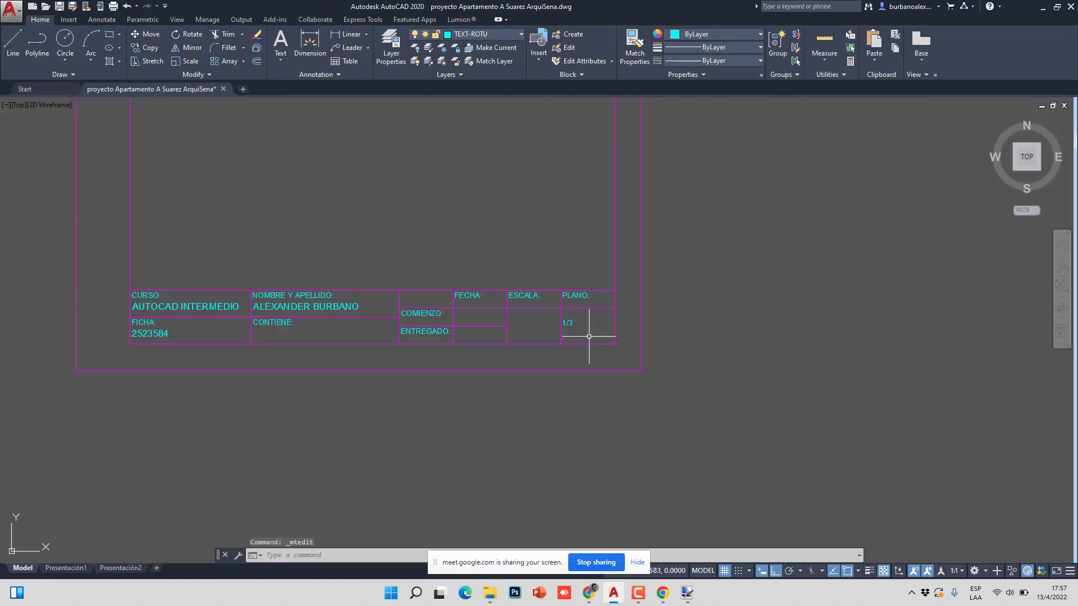
scroll(589, 336, "up", 8)
double_click(451, 292)
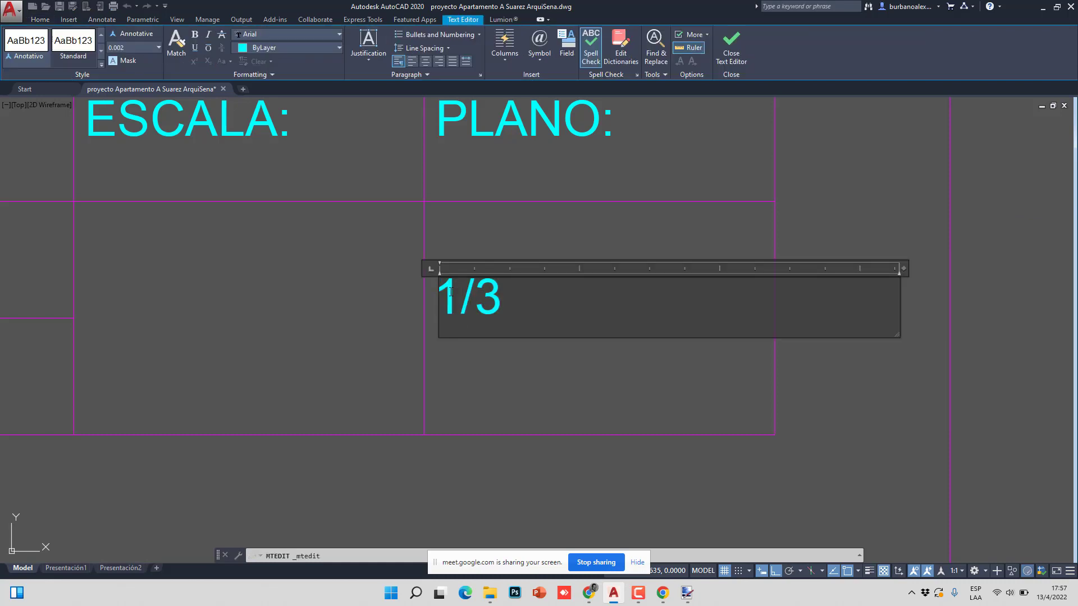
type("3")
left_click(481, 386)
scroll(630, 353, "down", 5)
scroll(399, 358, "down", 3)
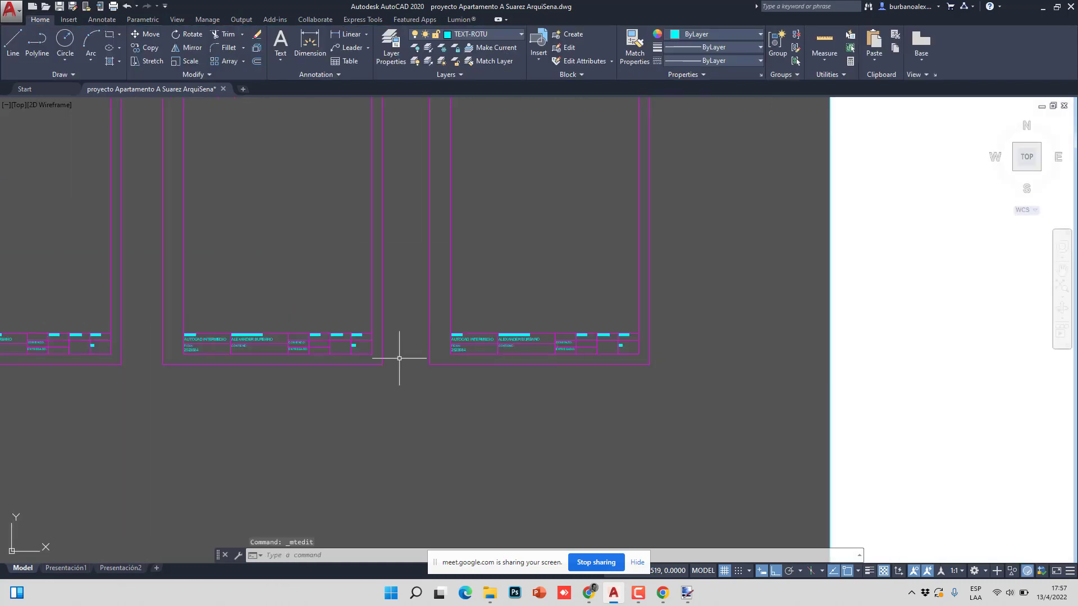
scroll(405, 356, "up", 8)
scroll(553, 361, "down", 10)
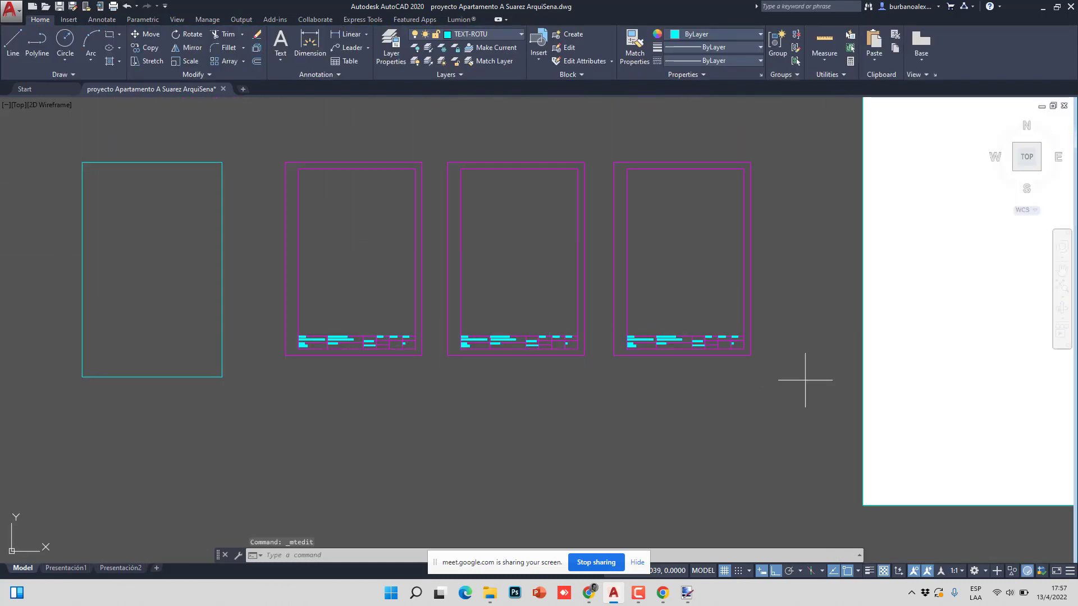
- Delete the two right-hand sheet copies and the 1/3 text in the original title block
left_click(805, 380)
left_click(419, 107)
key("Delete")
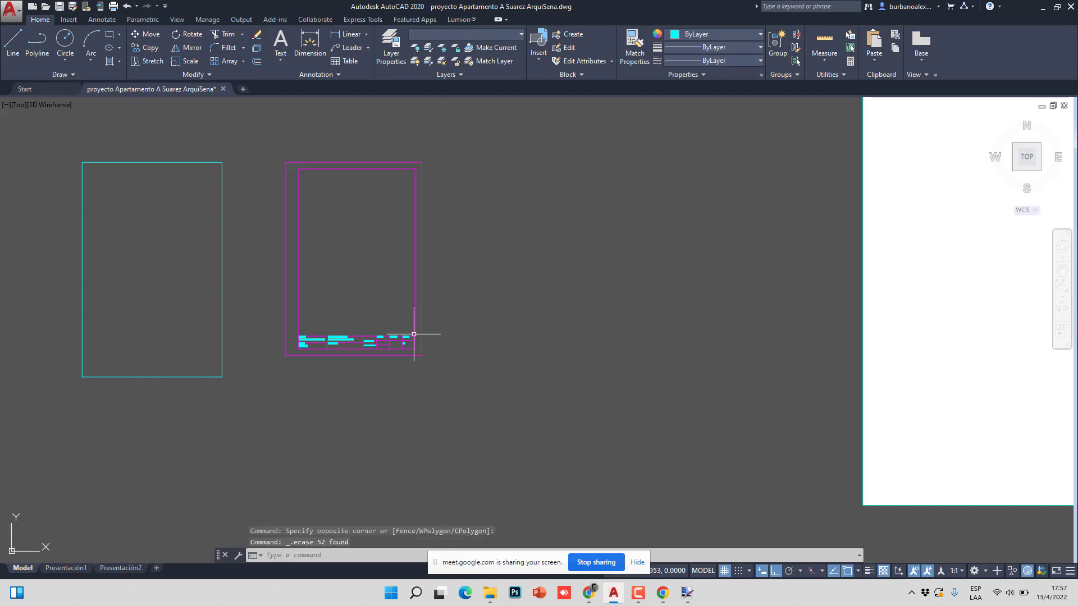
scroll(414, 334, "up", 10)
left_click(444, 370)
key("Delete")
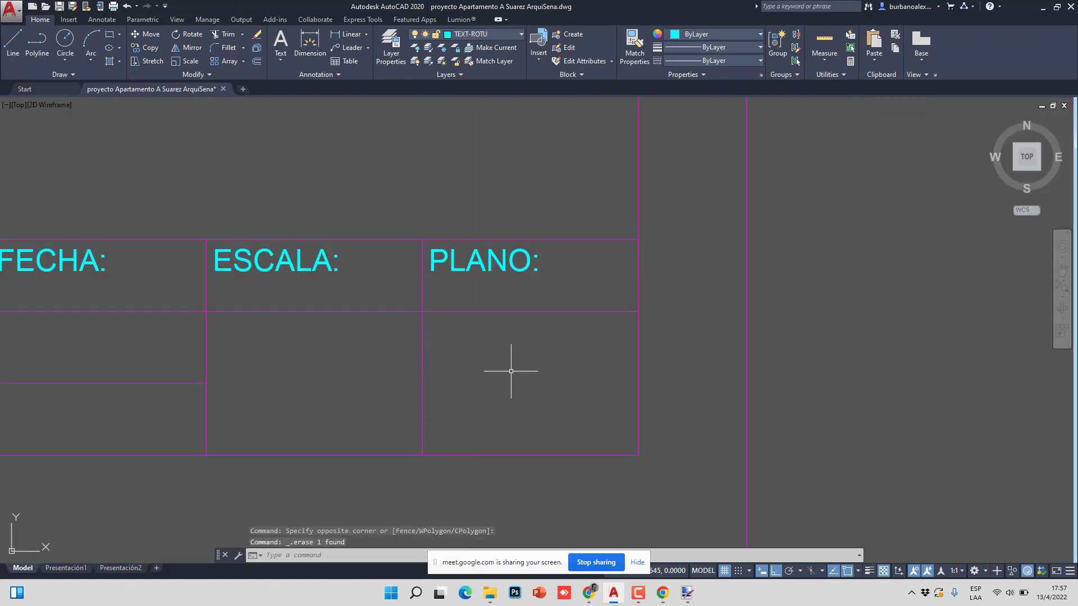
scroll(494, 367, "down", 6)
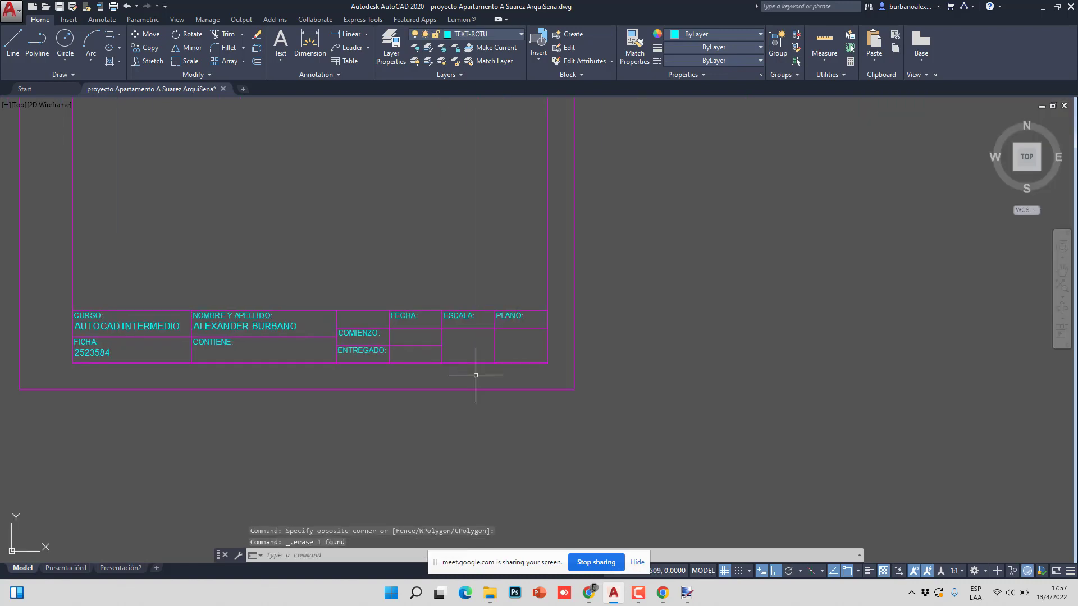
middle_click_drag(451, 366, 470, 365)
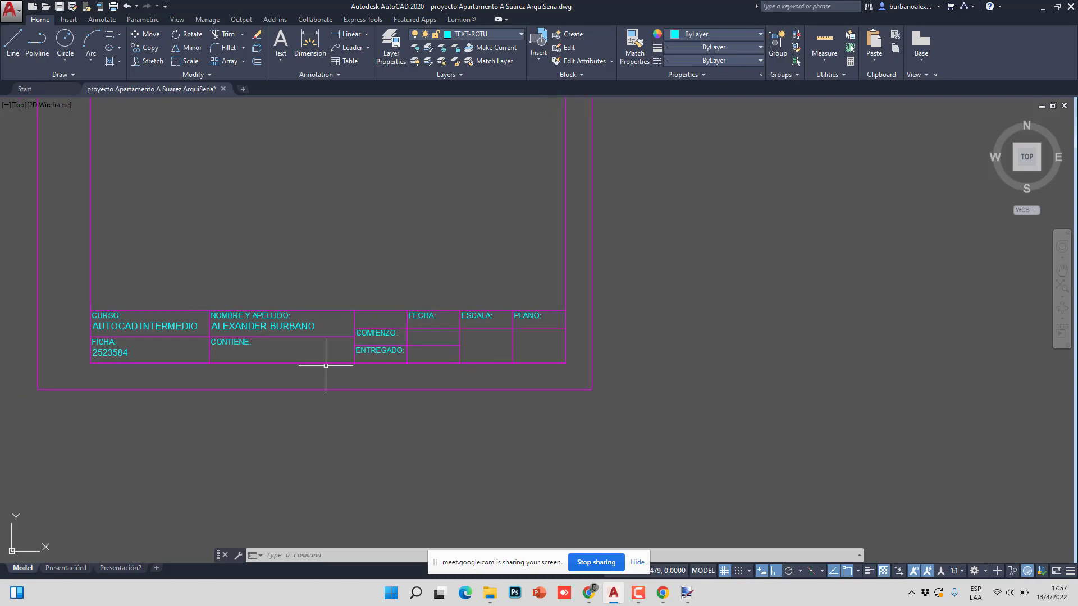
scroll(344, 370, "up", 3)
middle_click_drag(514, 366, 336, 366)
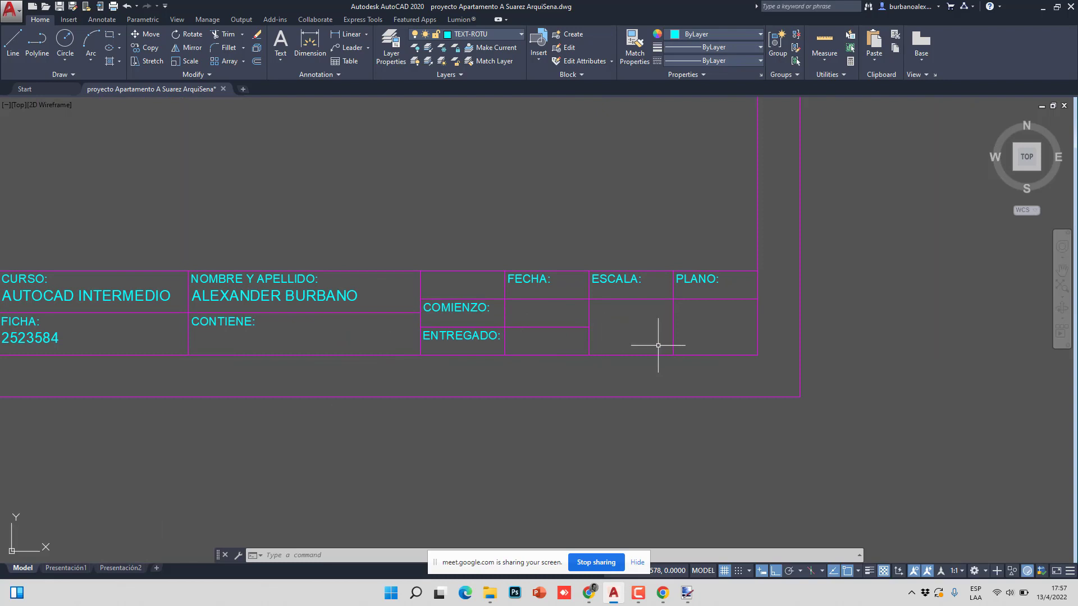
middle_click_drag(582, 347, 592, 329)
middle_click_drag(461, 326, 614, 315)
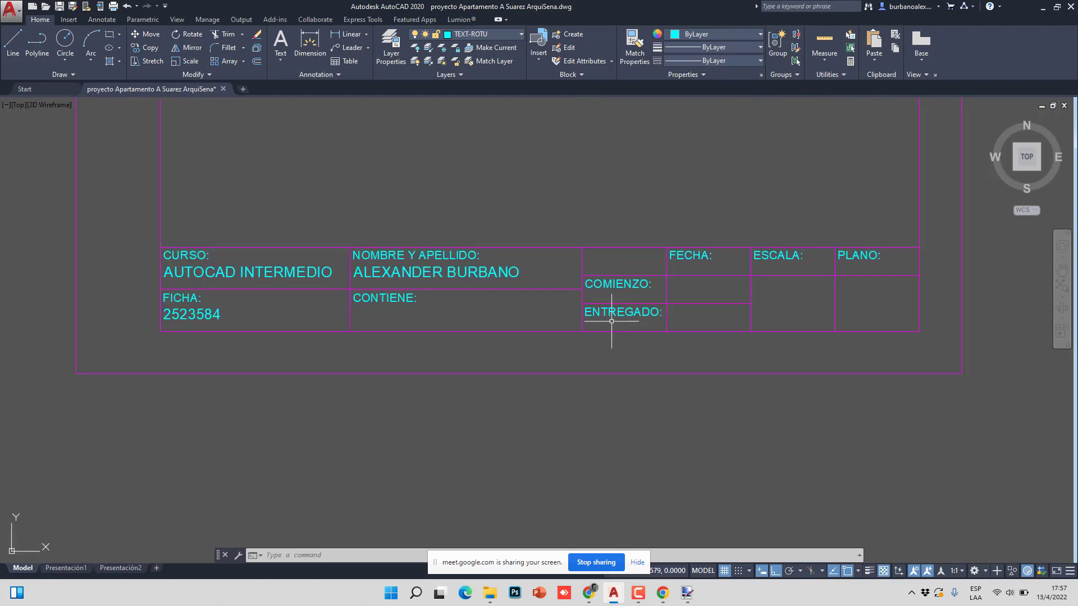
middle_click_drag(505, 323, 384, 356)
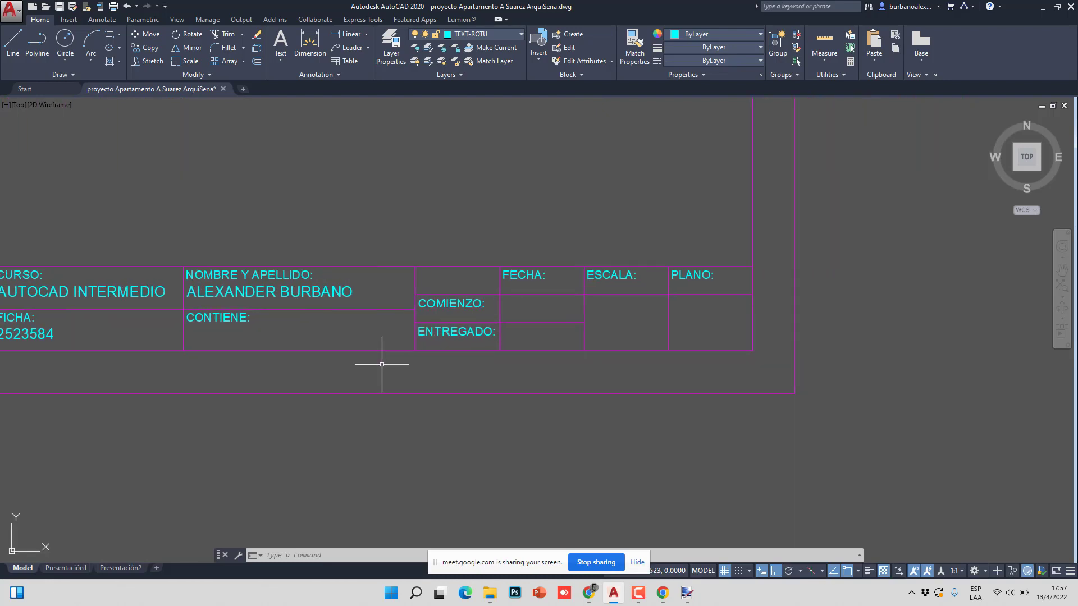
middle_click_drag(528, 374, 521, 376)
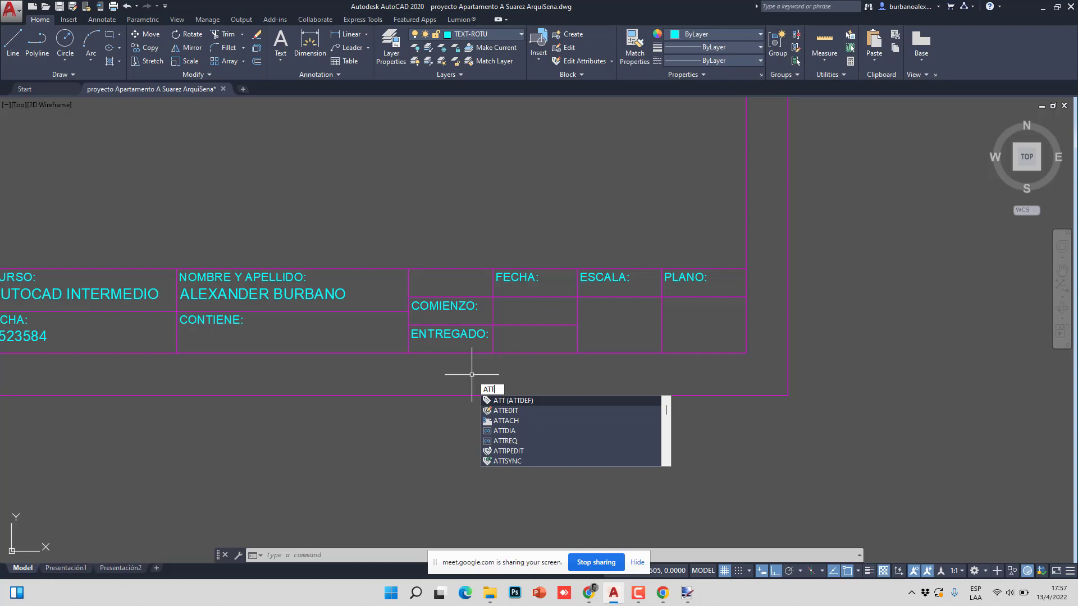
- Start a new attribute with ATT, move its dialog aside, and clear Lock position
key("Escape")
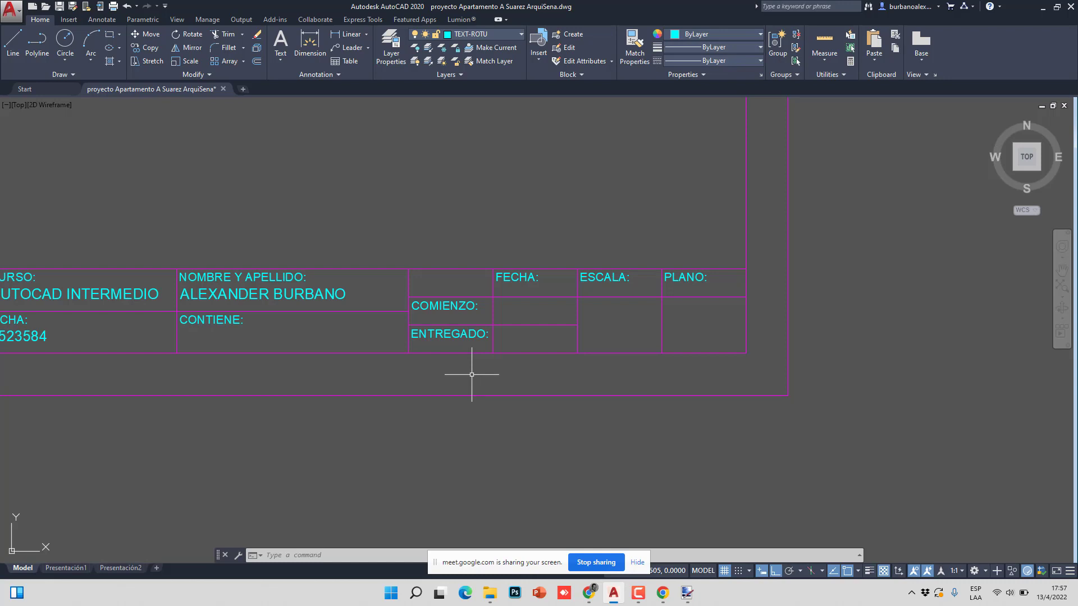
type("att")
key("Return")
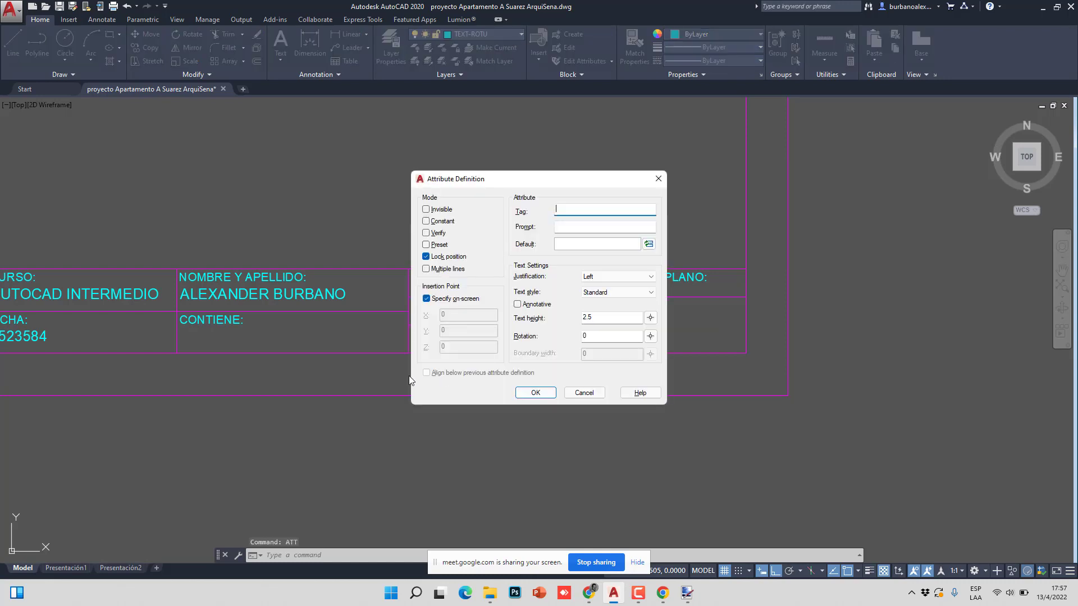
left_click_drag(518, 179, 359, 163)
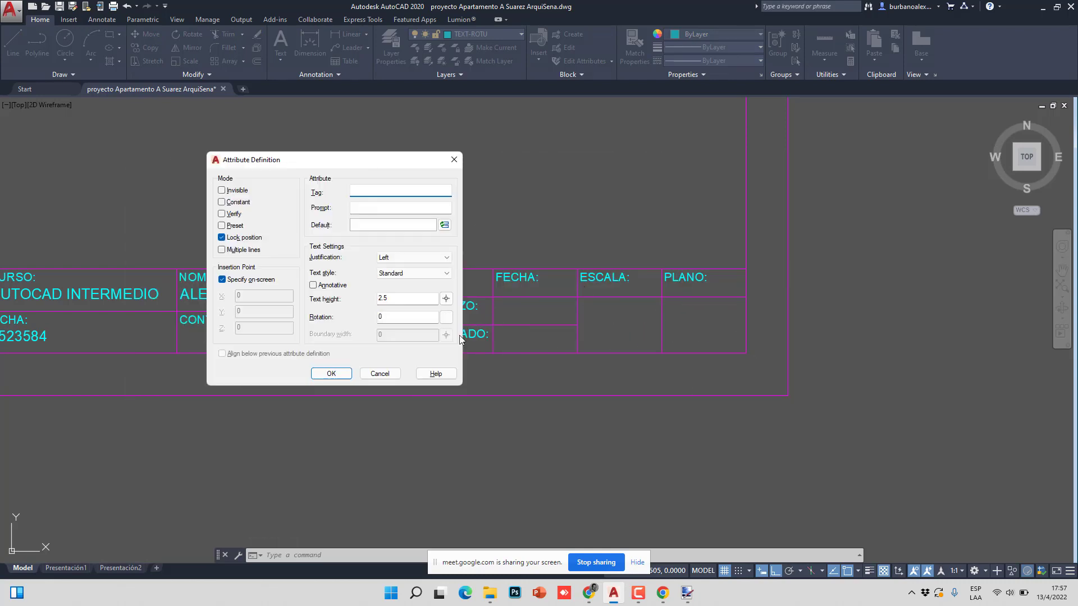
left_click(222, 238)
left_click(352, 189)
- Enter ESCALA as the attribute's tag and prompt
type("ESCALA")
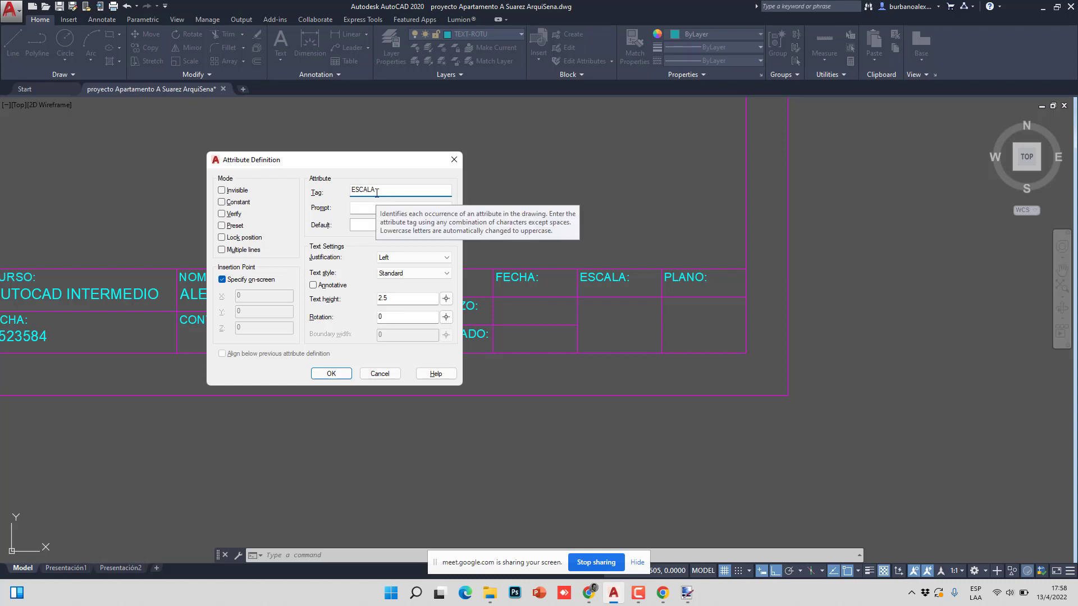
key("BackSpace")
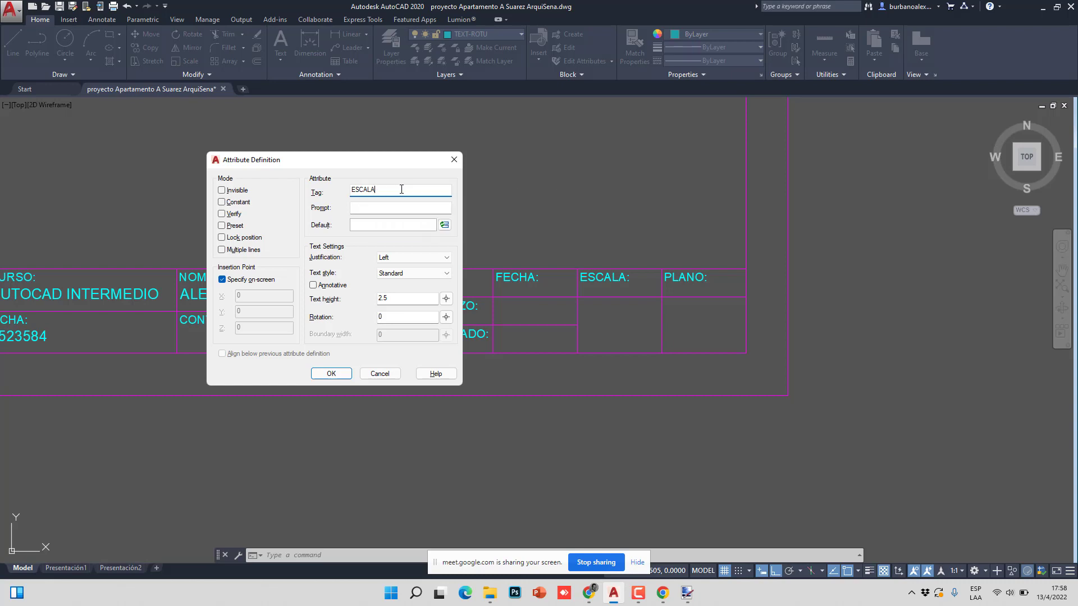
left_click(392, 206)
type("ESCALA")
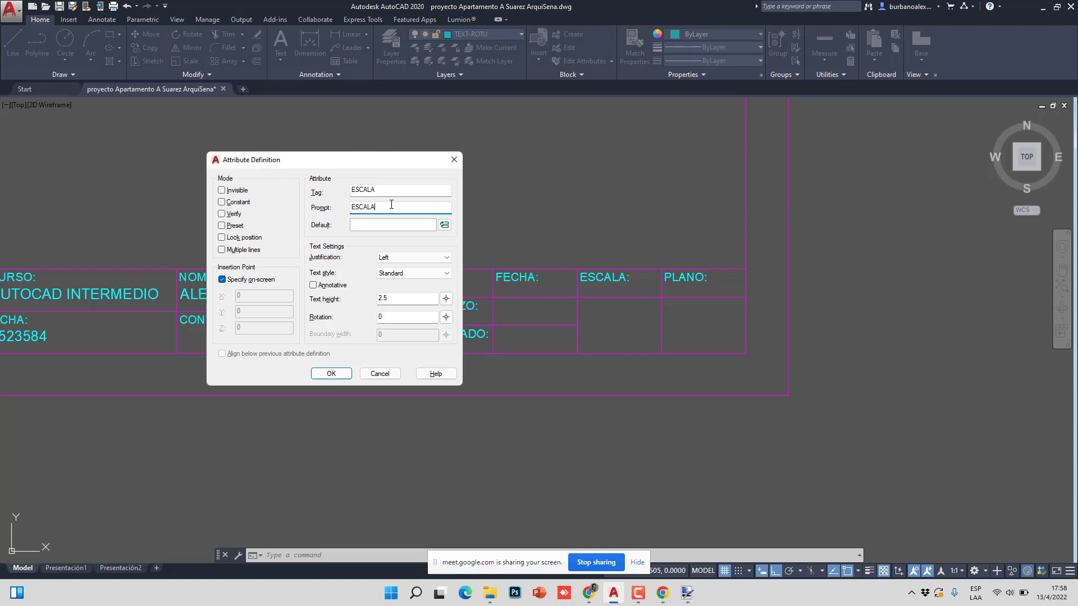
- Set the attribute's justification to Middle center
left_click(406, 258)
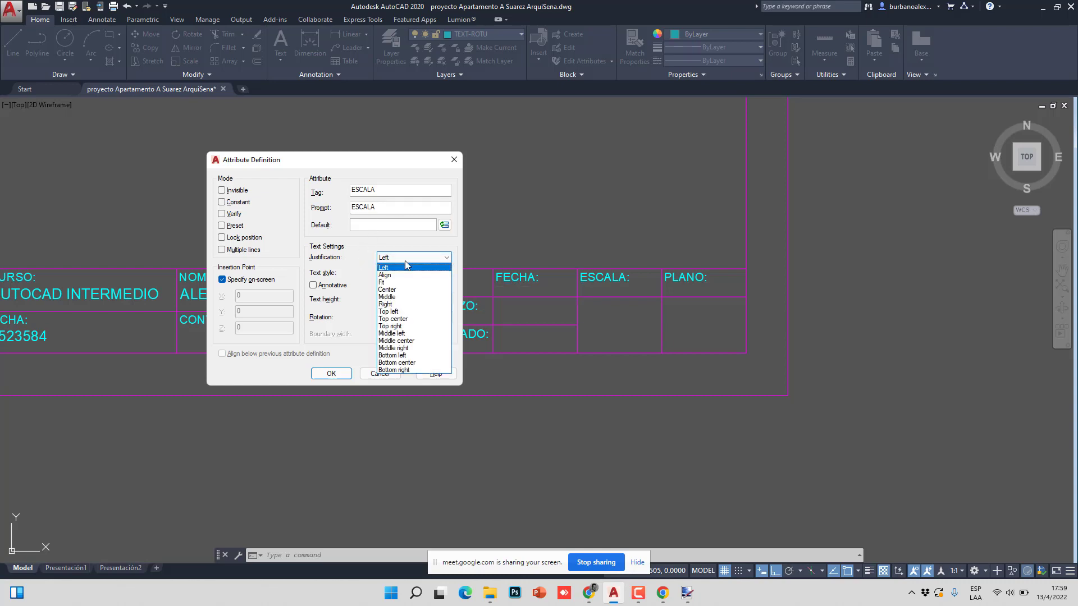
left_click(407, 259)
left_click(408, 258)
left_click(407, 258)
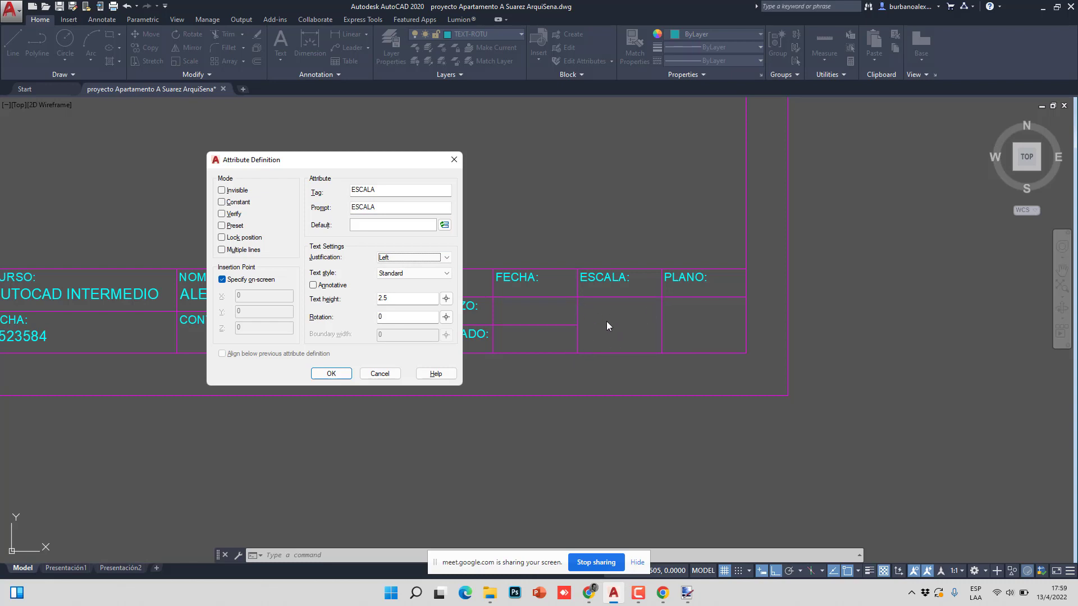
left_click(410, 259)
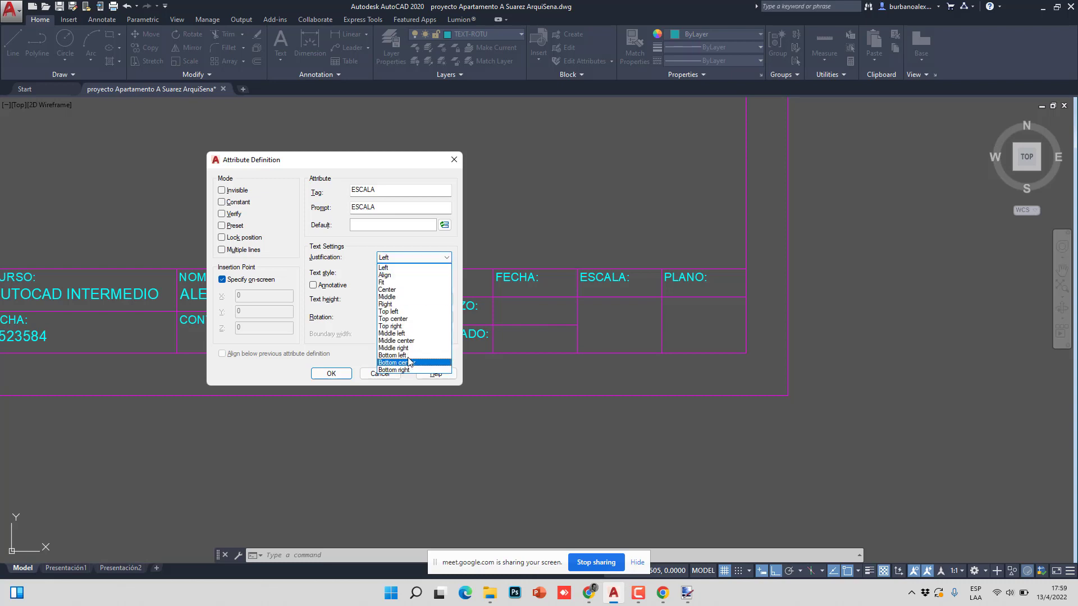
left_click(402, 341)
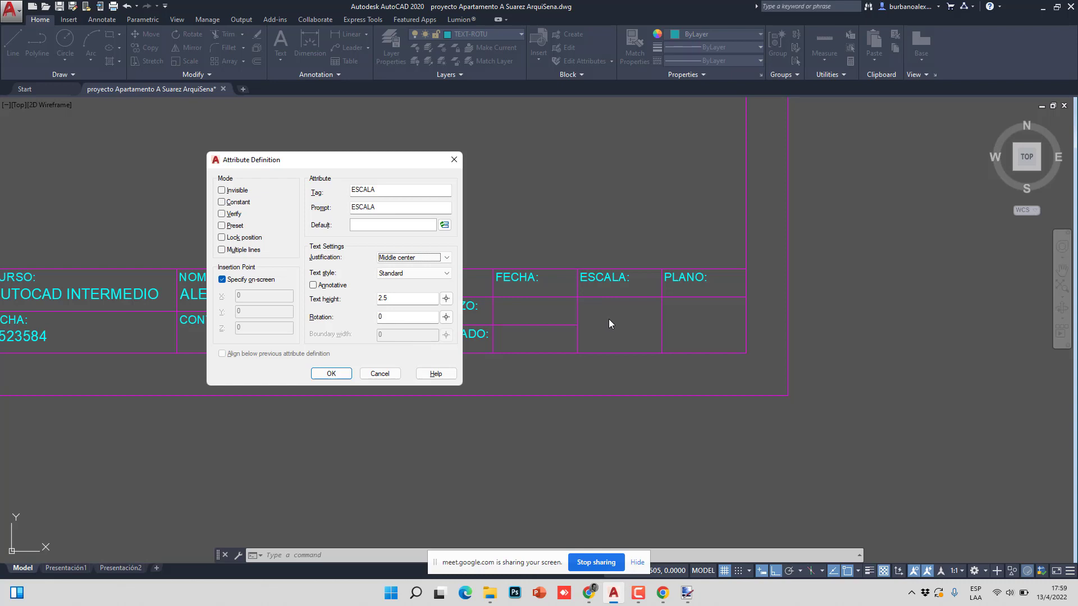
- Change the text height to 0.005 and confirm the ESCALA attribute definition
double_click(398, 300)
left_click(392, 303)
double_click(400, 299)
type("0")
left_click(328, 374)
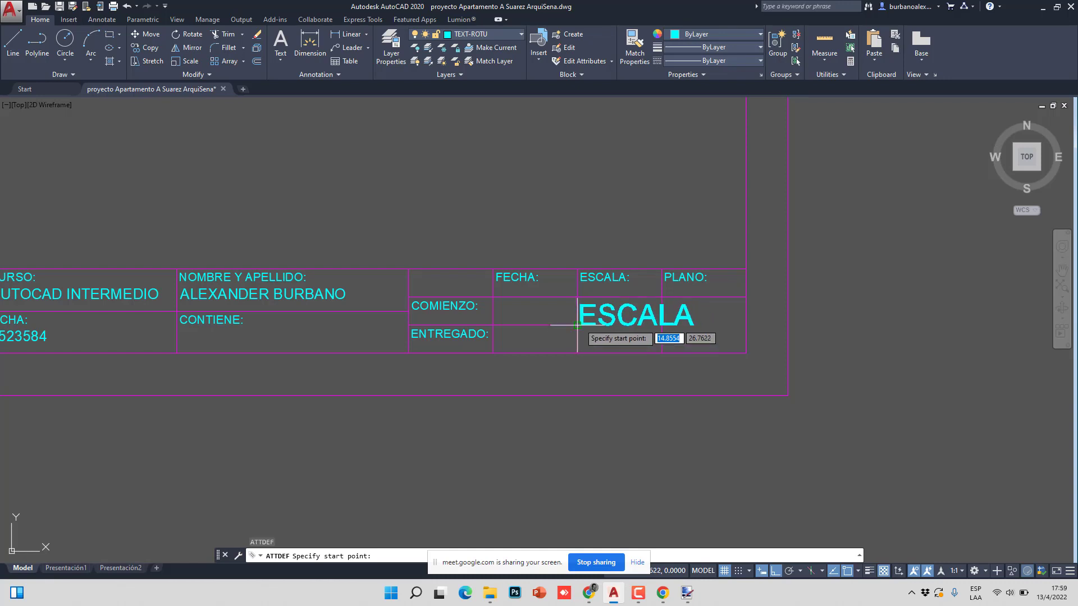
- Place the ESCALA attribute and draw a helper diagonal across the cell below ESCALA:
scroll(578, 331, "up", 2)
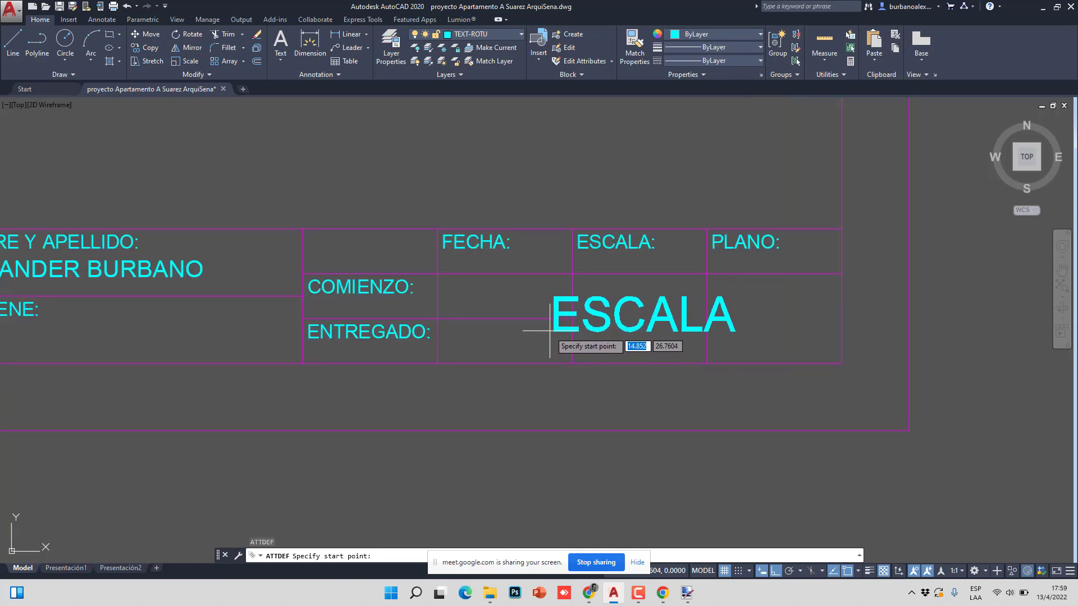
left_click(549, 331)
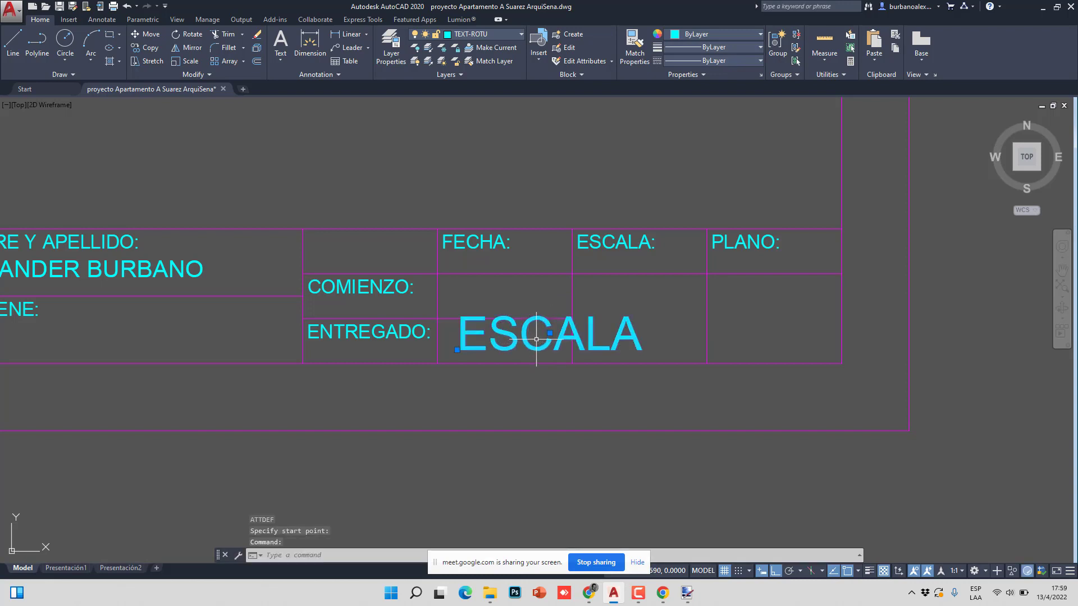
key("Escape")
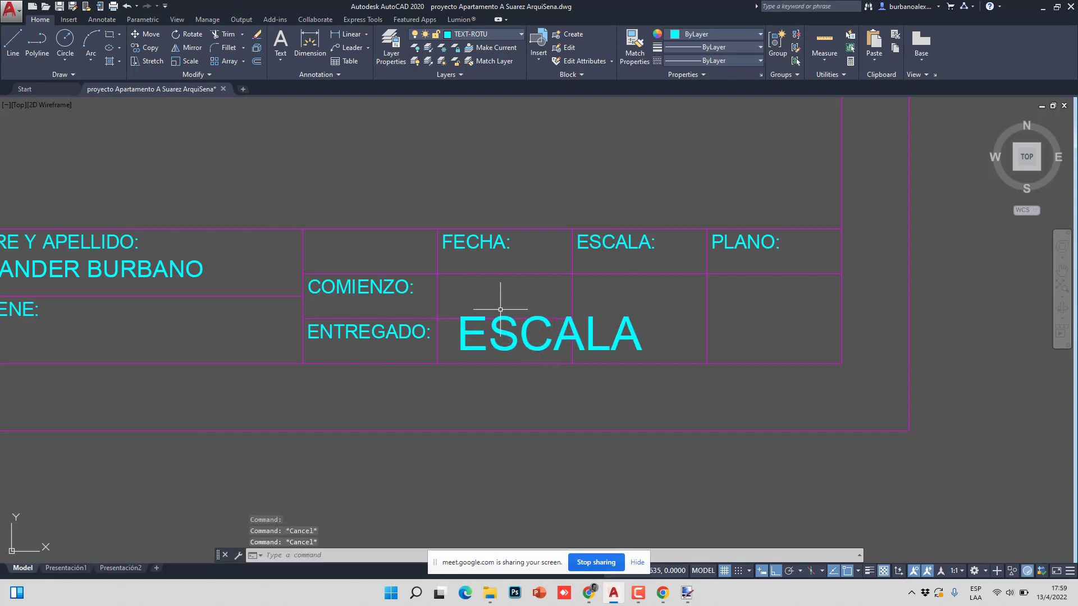
type("l")
key("Return")
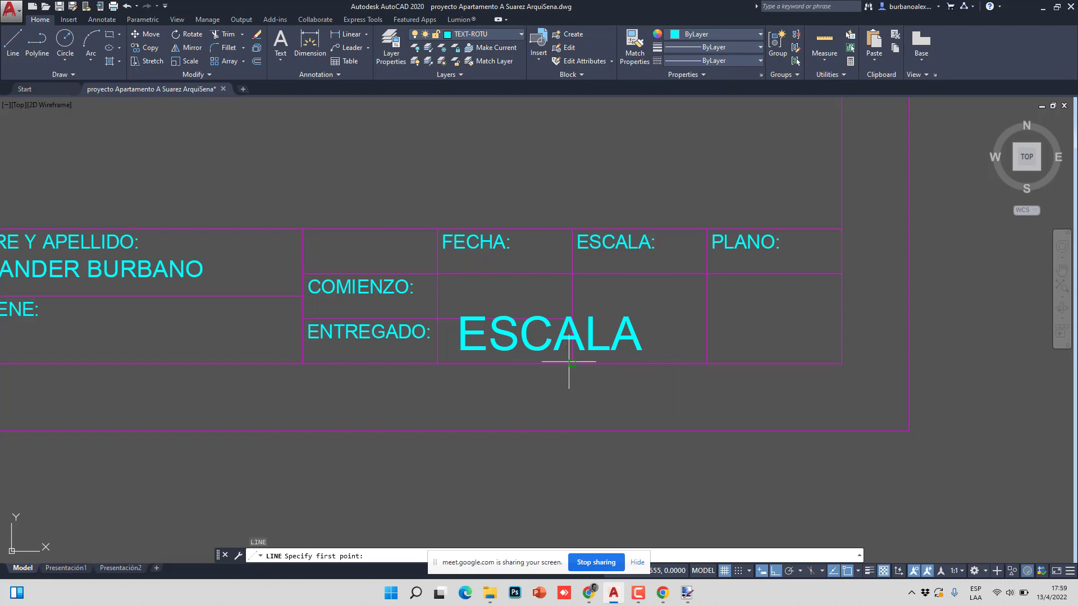
left_click(572, 364)
left_click(707, 274)
key("Escape")
- Move the ESCALA attribute text to the diagonal's midpoint
left_click(632, 307)
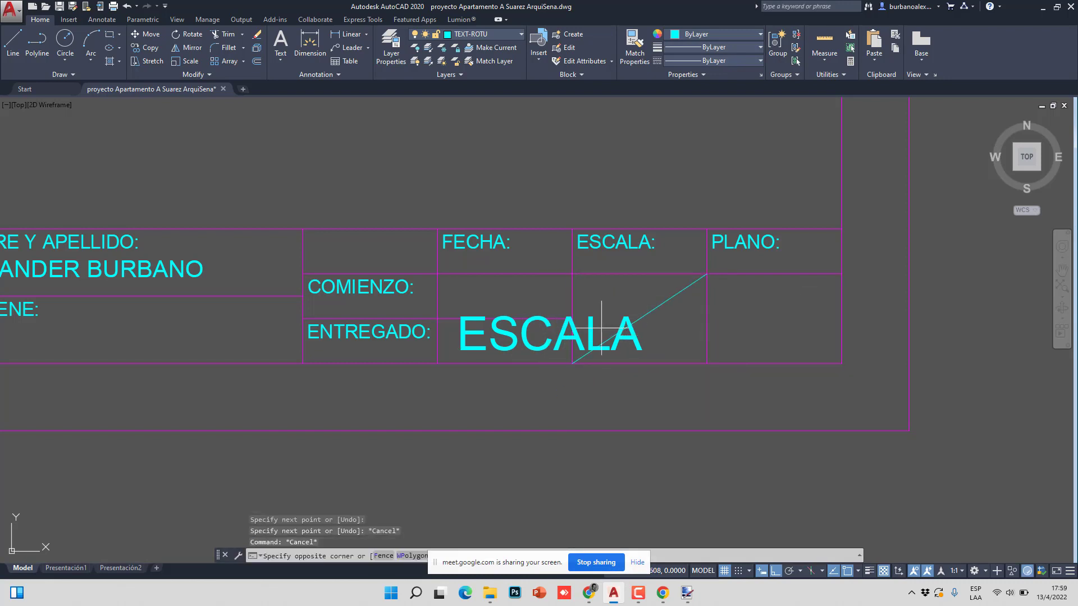
left_click(539, 322)
left_click(550, 333)
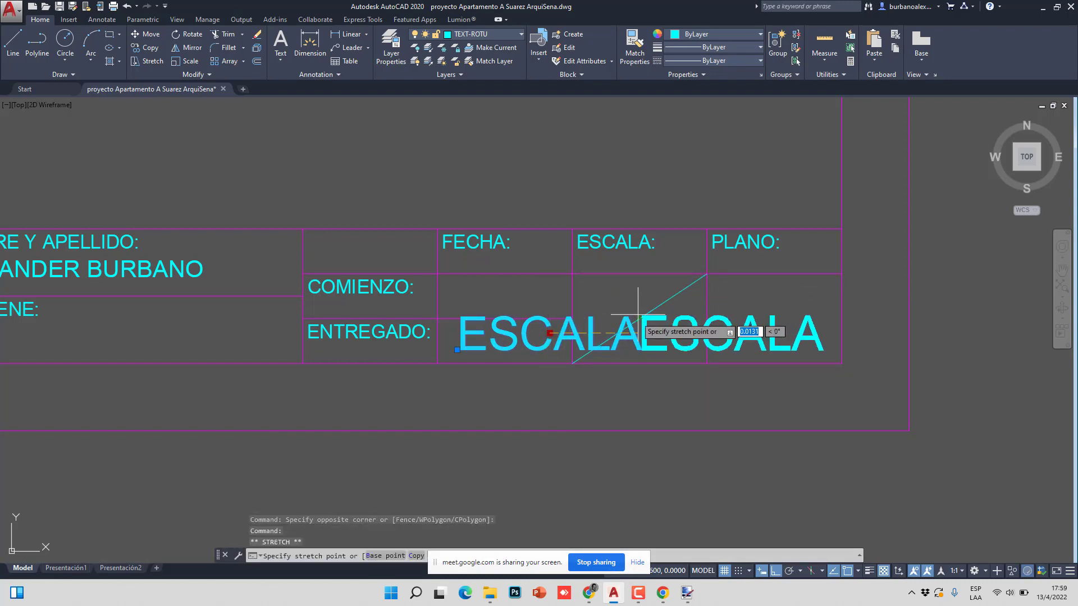
left_click(639, 318)
key("Escape")
key("Escape")
- Erase the helper diagonal and check the centred ESCALA attribute
left_click(676, 293)
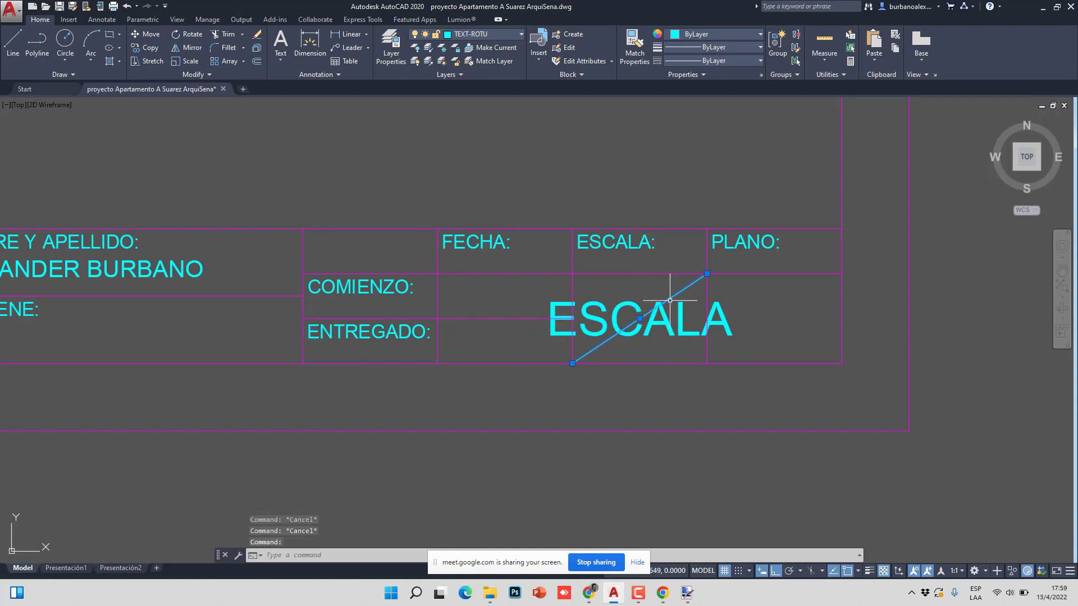
key("Delete")
scroll(612, 314, "down", 4)
scroll(630, 320, "up", 4)
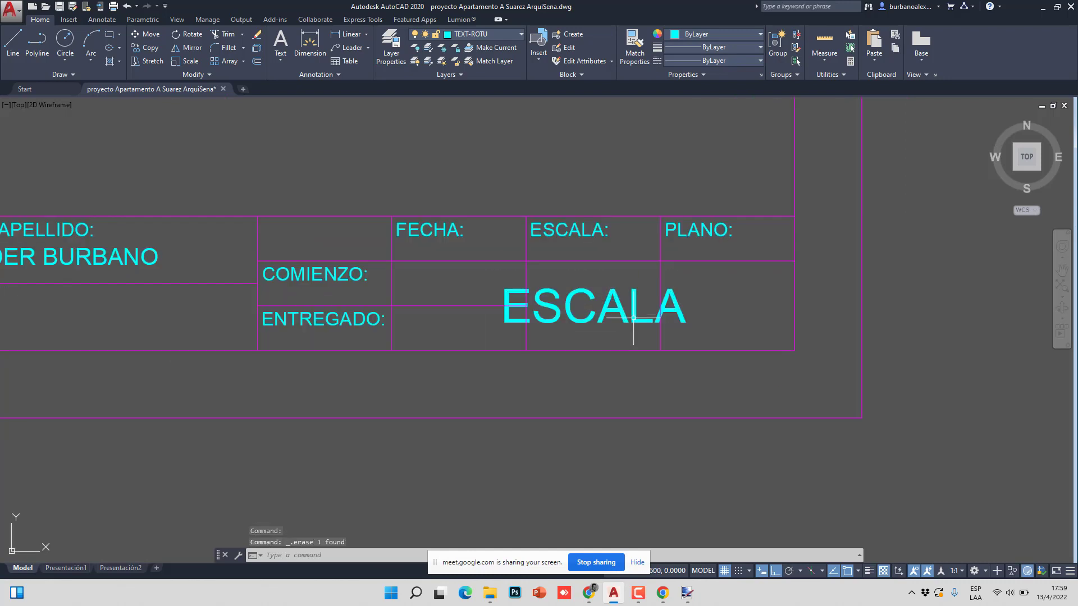
left_click(634, 306)
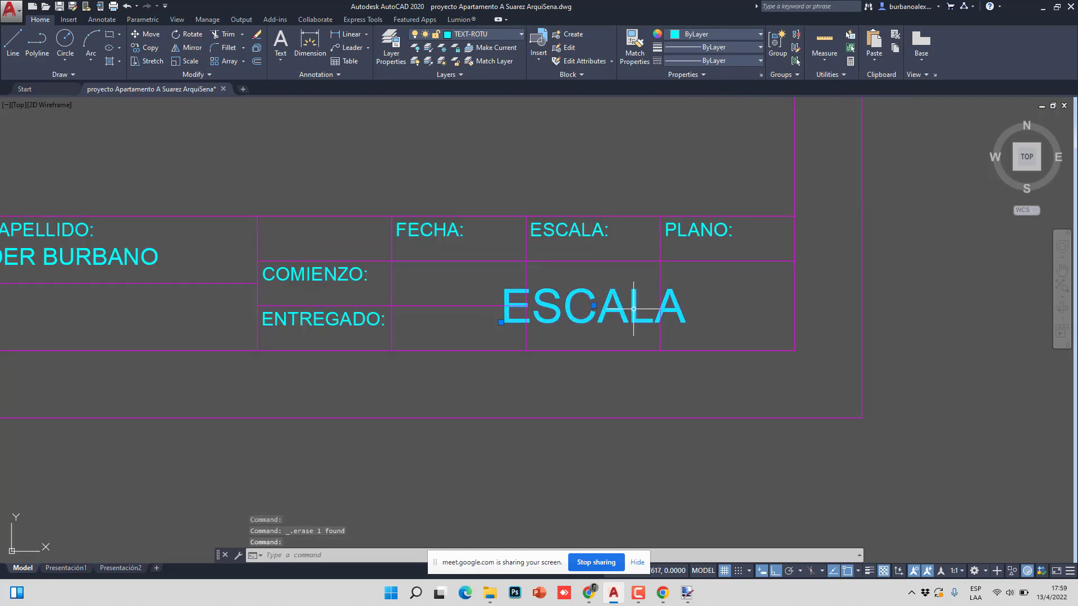
key("Escape")
key("Escape")
key("Escape")
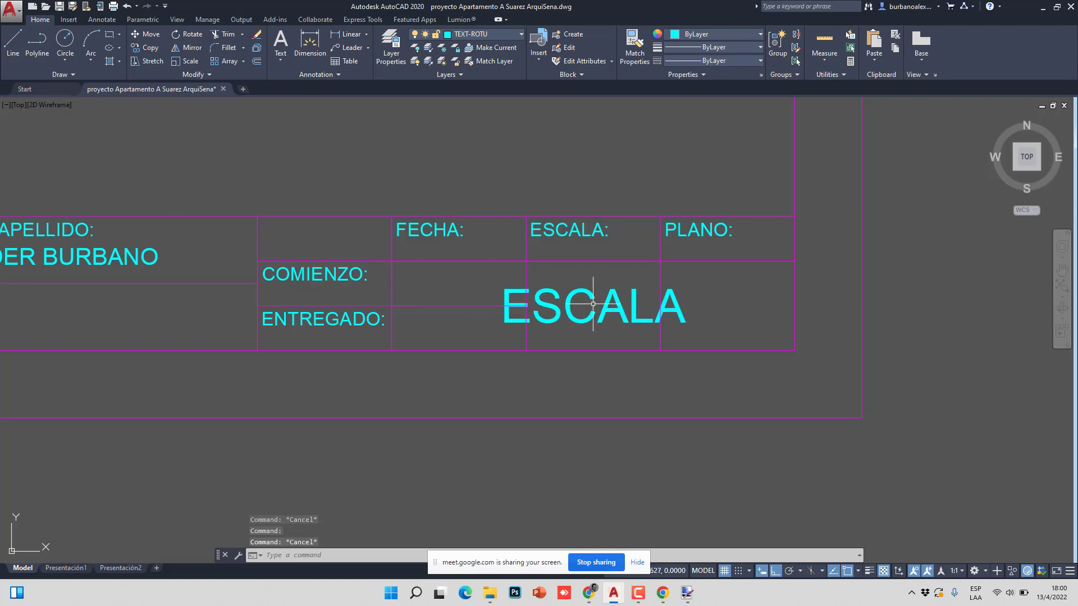
scroll(590, 305, "down", 2)
- Define an attribute with tag and prompt PLANO, Middle center justification, and confirm it
type("ATT")
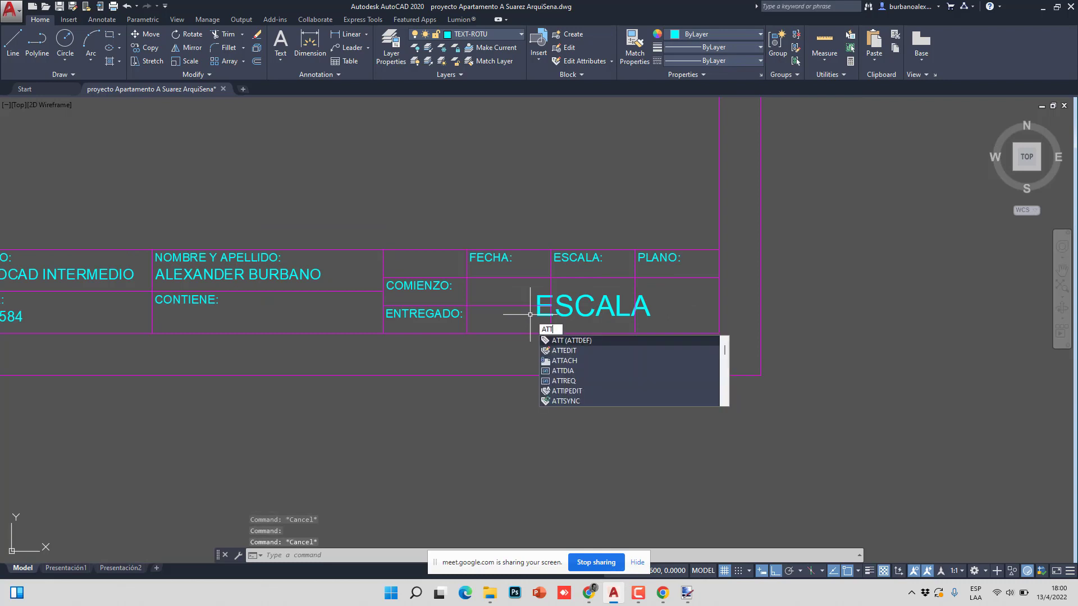
key("Return")
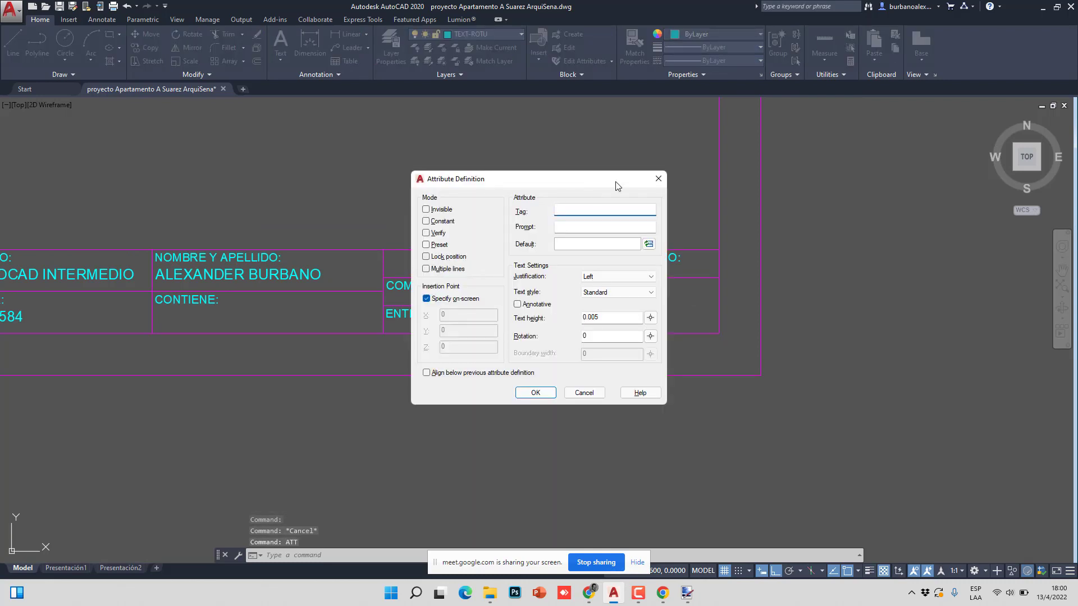
left_click(579, 209)
type("PLANO")
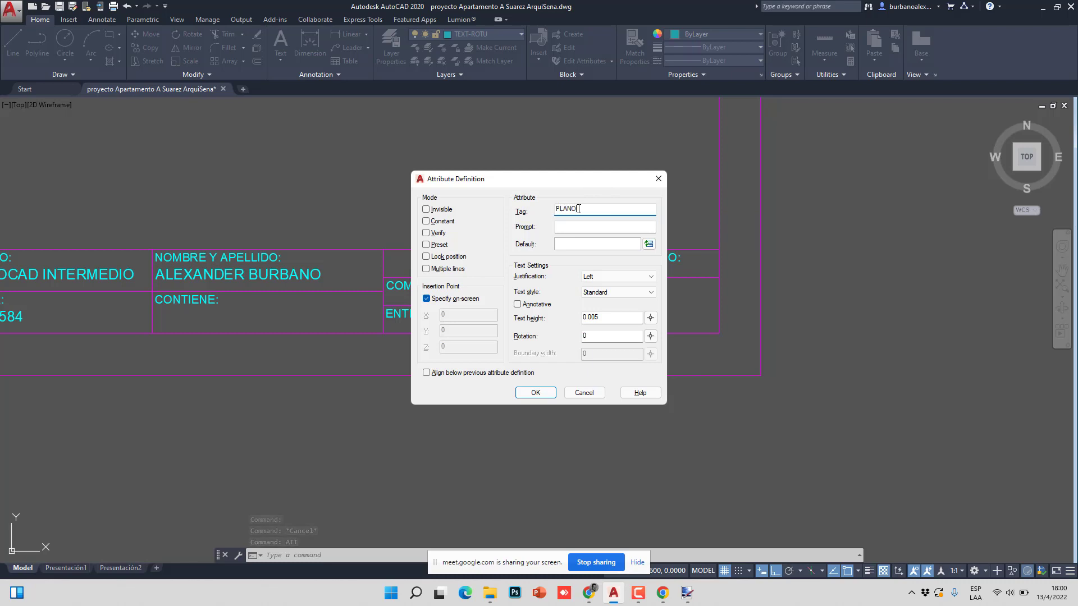
key("Tab")
type("PLANO")
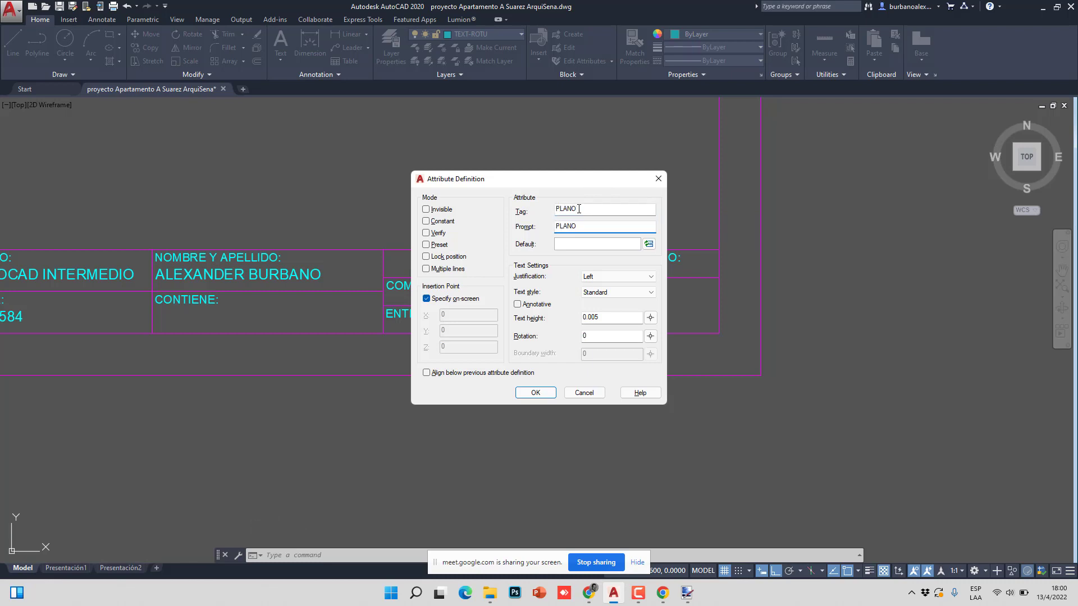
left_click(612, 277)
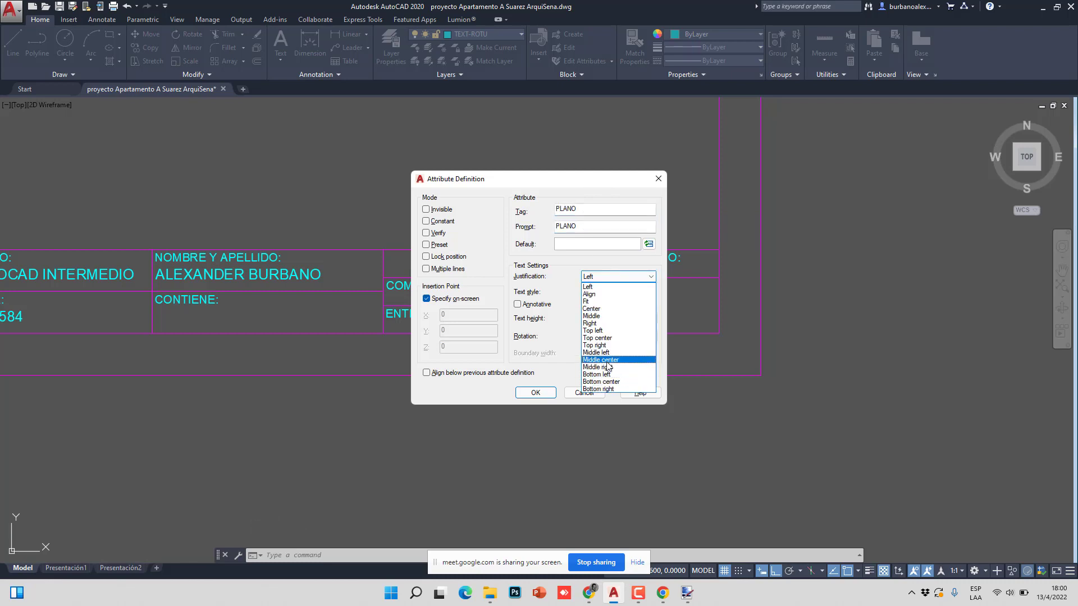
left_click(605, 360)
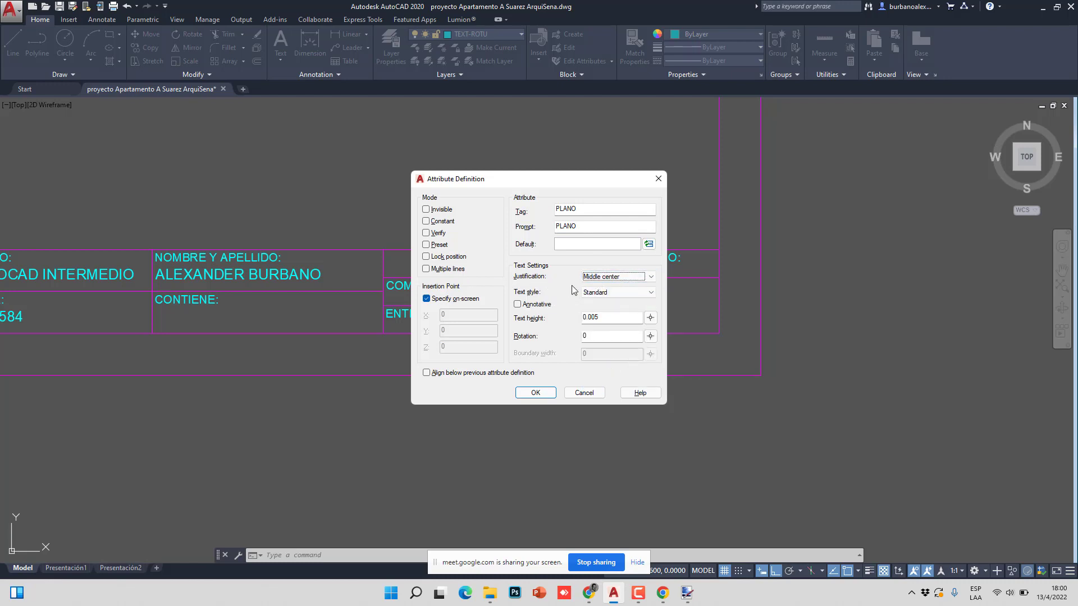
left_click(536, 392)
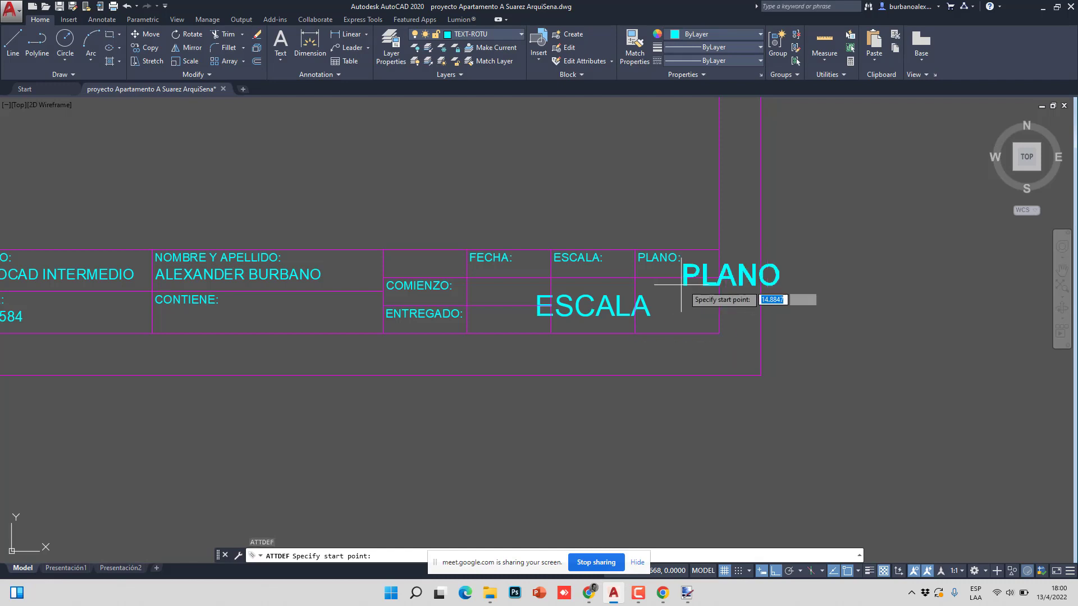
- Place the PLANO attribute and draw a helper diagonal across the PLANO cell
left_click(646, 318)
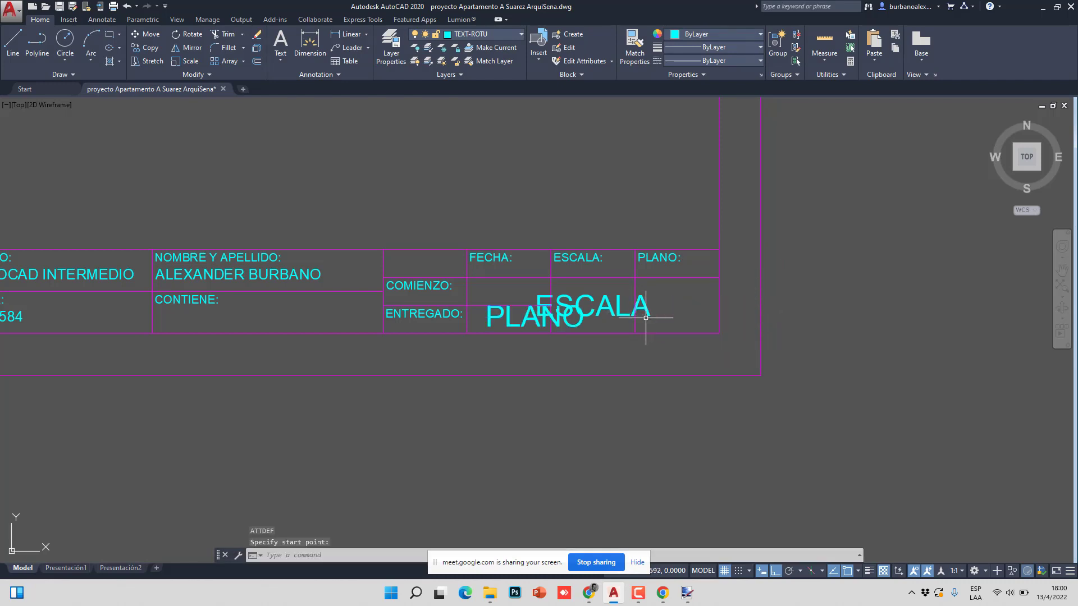
middle_click_drag(682, 314, 595, 335)
type("l")
key("Return")
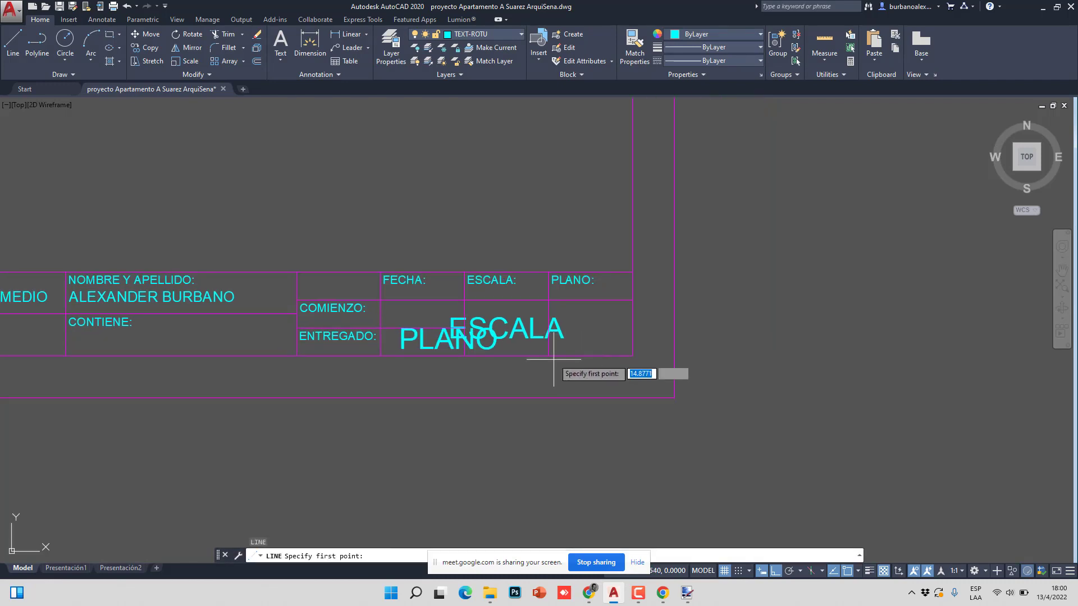
left_click(549, 356)
left_click(632, 300)
key("Escape")
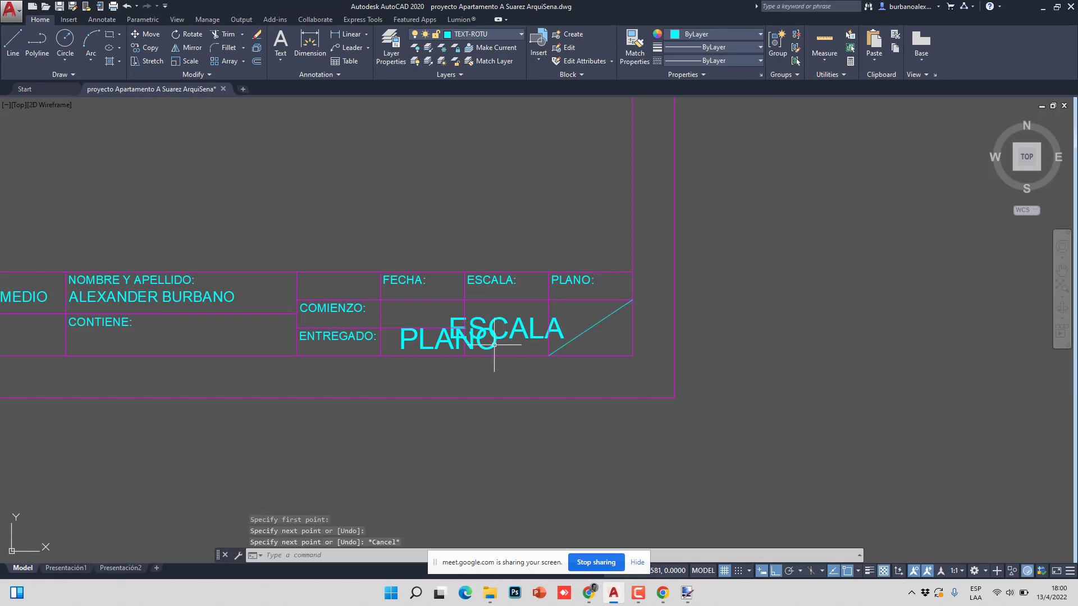
- Move the PLANO text to the cell's centre and erase the helper diagonal
left_click(495, 344)
left_click(449, 338)
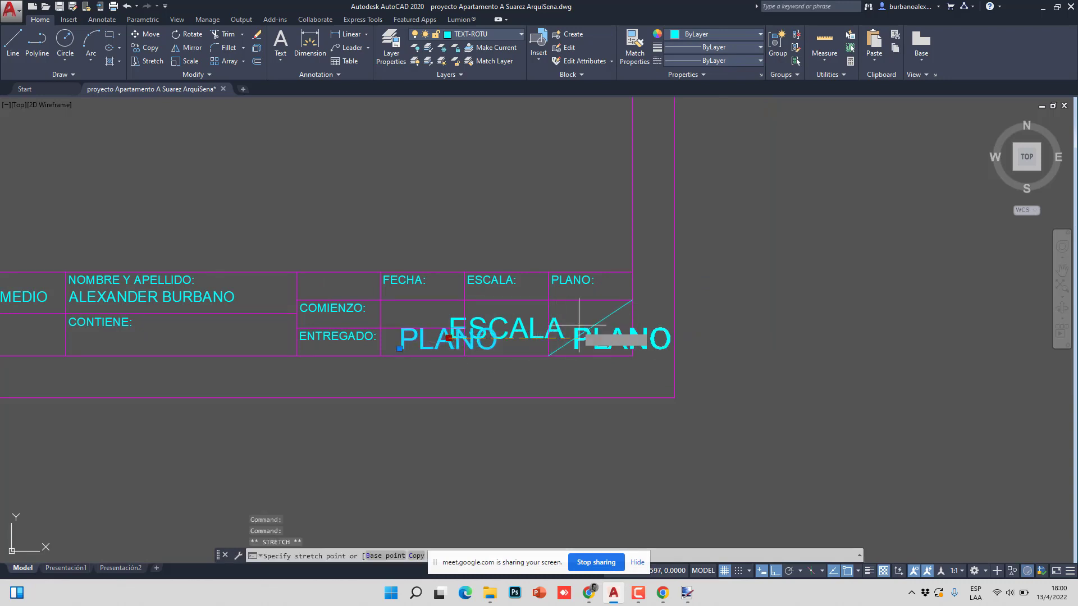
left_click(551, 316)
key("Escape")
key("Escape")
left_click(618, 309)
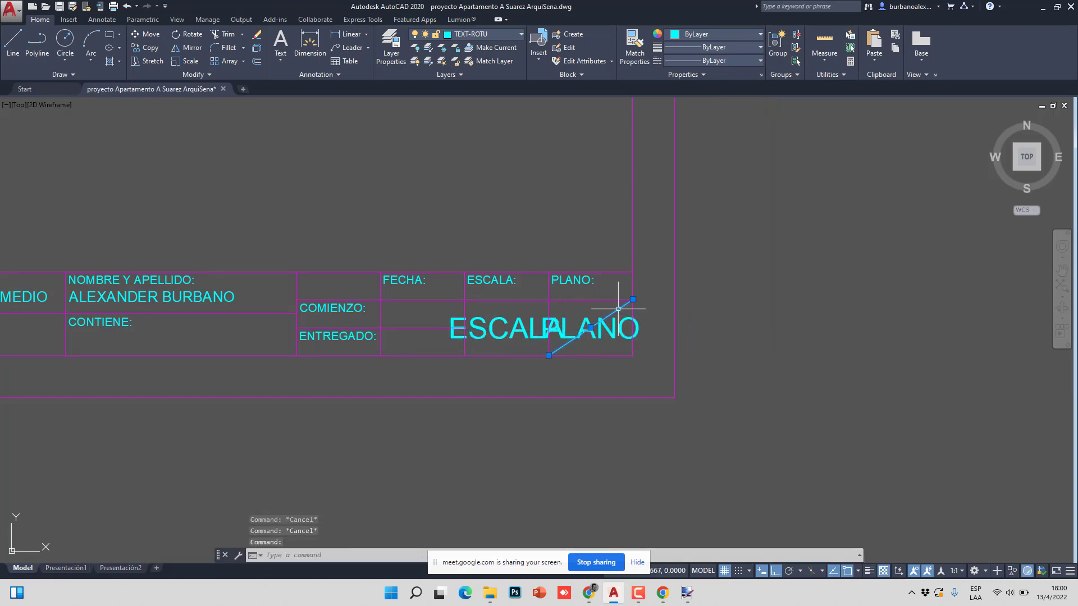
key("Delete")
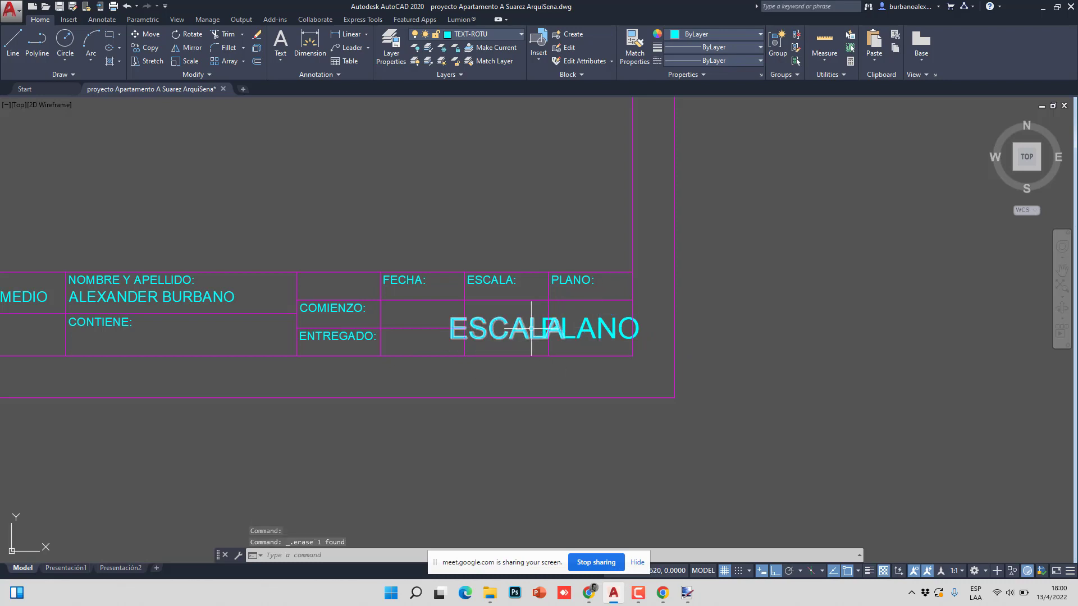
- Pan the view over to the name cells, cancelling a started ATT command
scroll(550, 330, "up", 4)
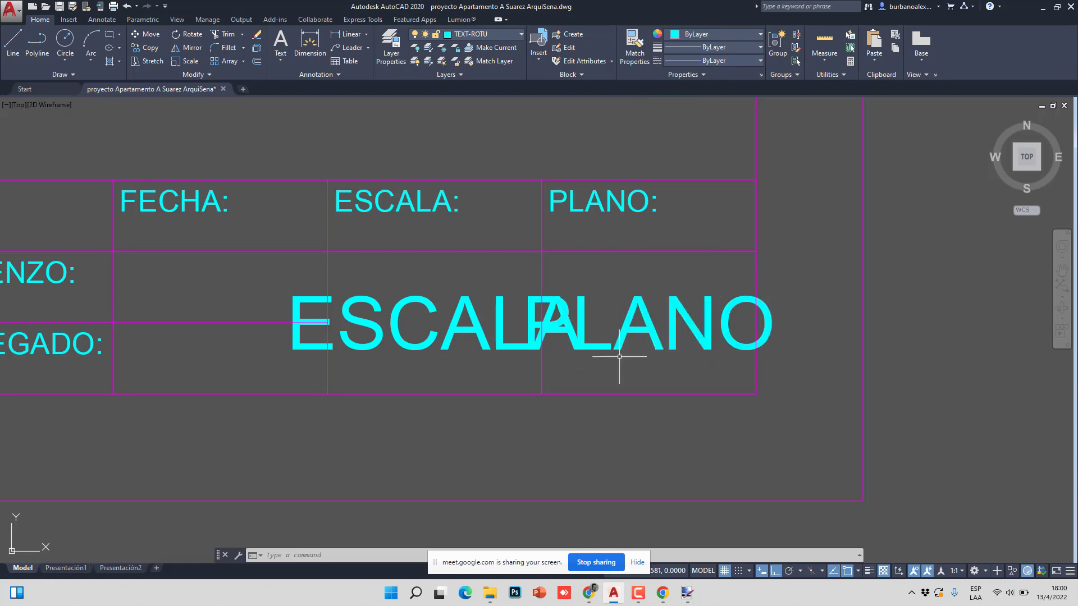
scroll(643, 335, "down", 2)
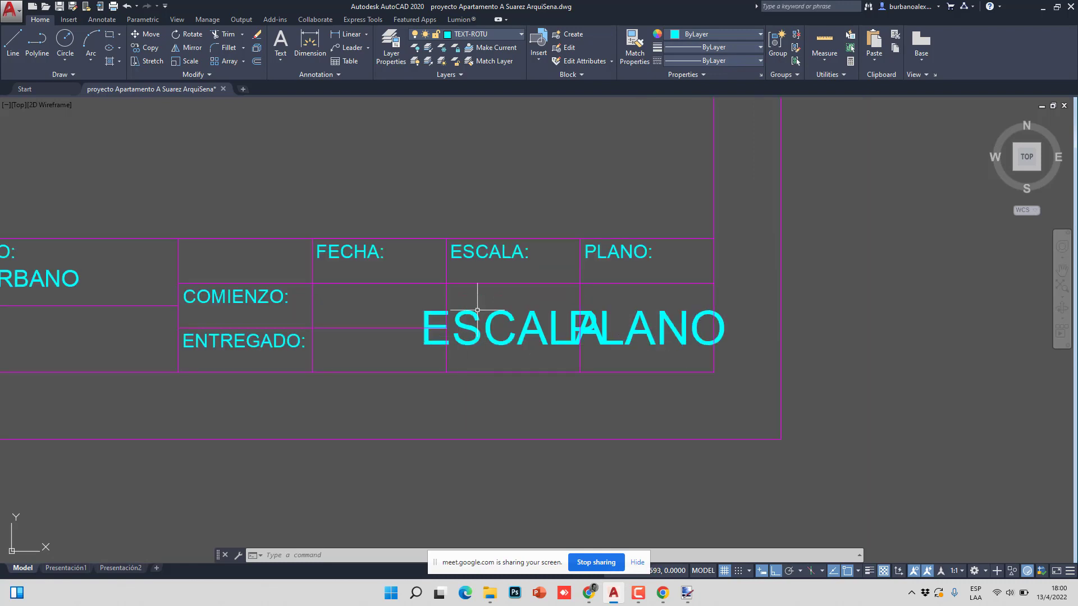
middle_click_drag(493, 325, 646, 330)
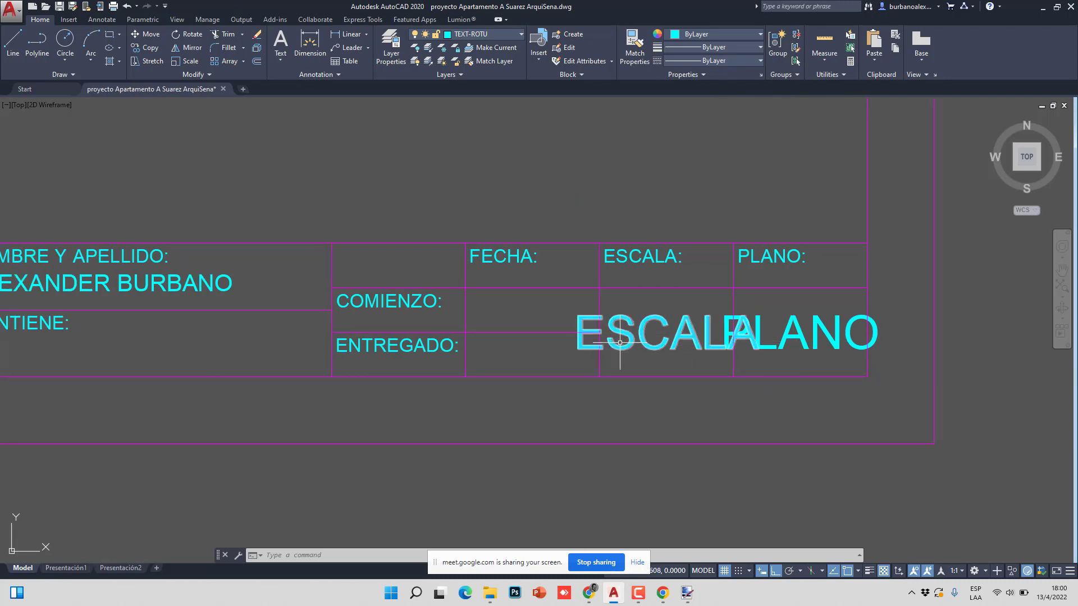
middle_click_drag(565, 325, 621, 330)
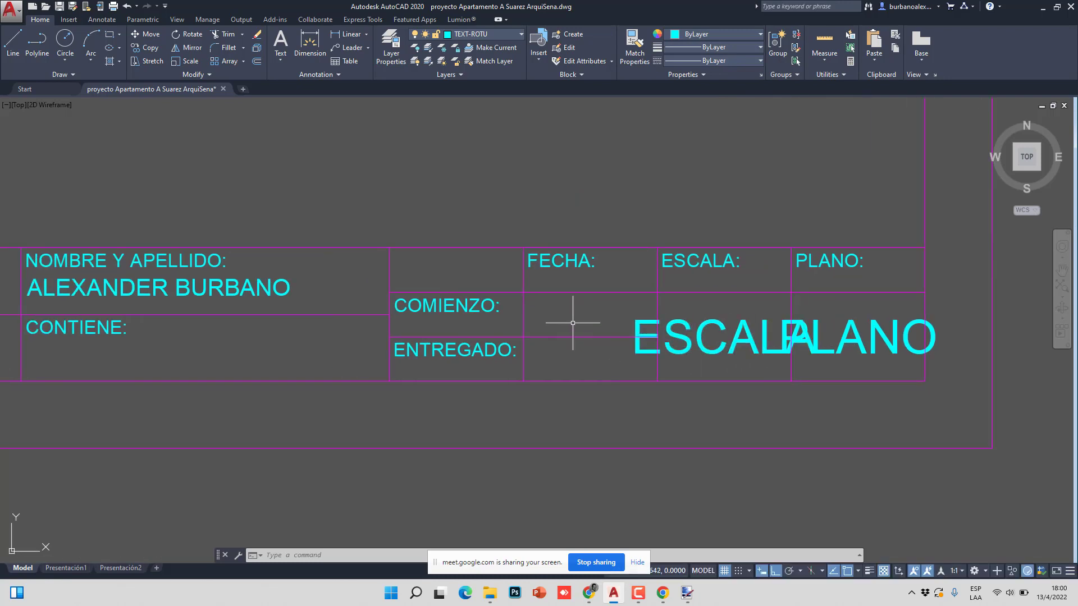
type("ATT")
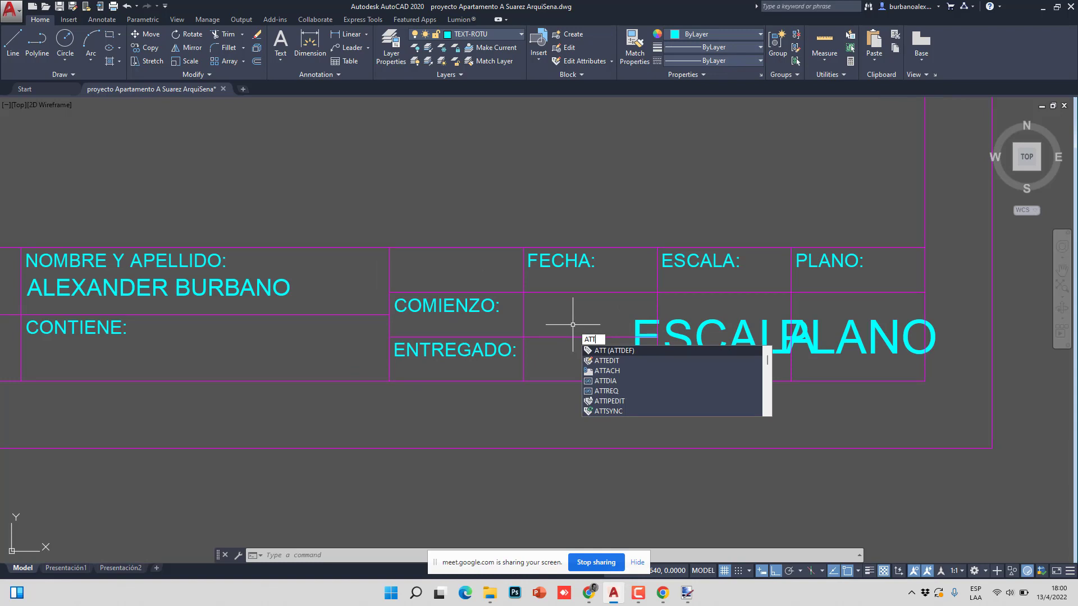
key("Escape")
key("Escape")
key("Escape")
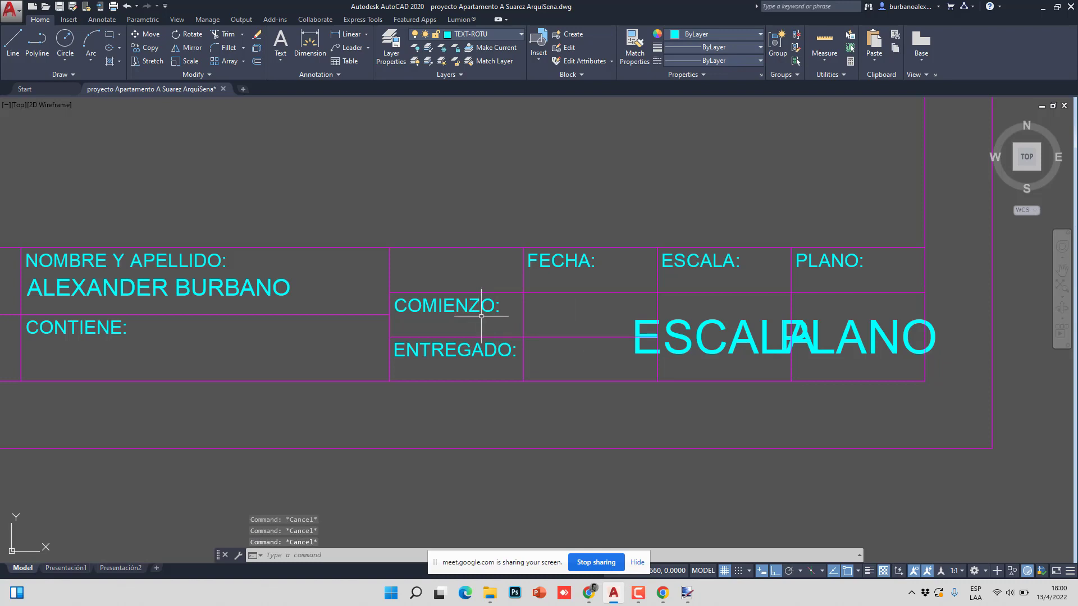
- Change the COMIENZO: label to read ENTREGA:
double_click(479, 309)
left_click_drag(495, 306, 350, 302)
type("ENTREG")
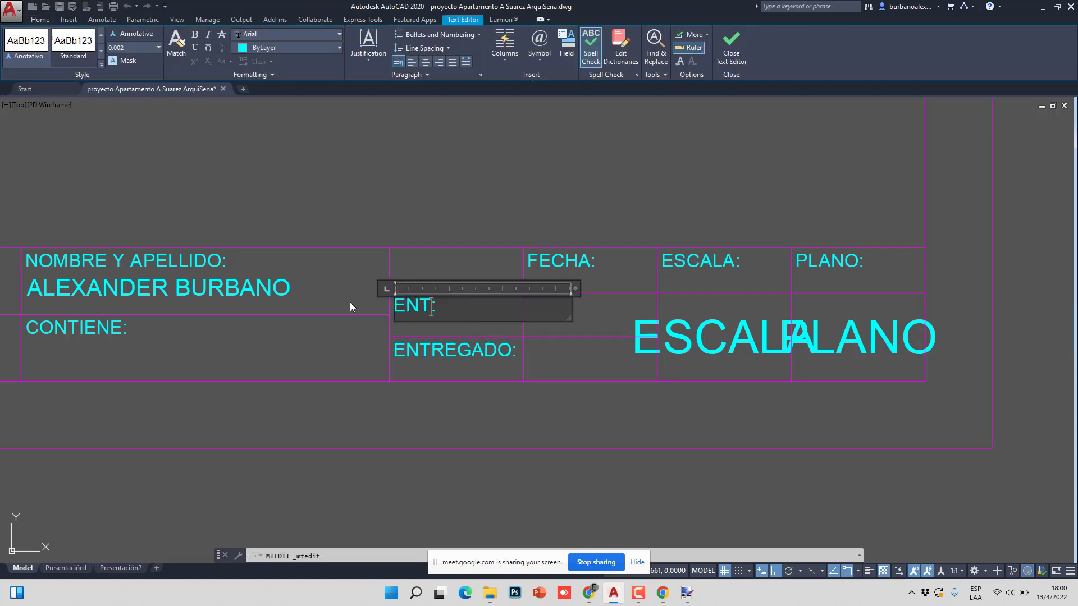
type("A")
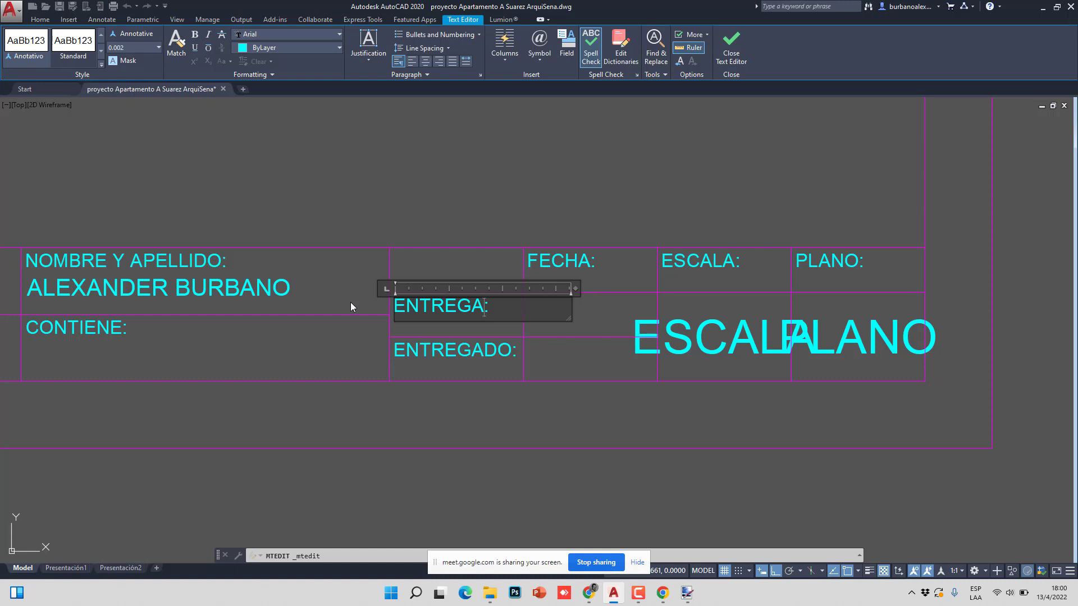
left_click(368, 324)
- Change the ENTREGADO: label to read ARCHIVO:
double_click(505, 349)
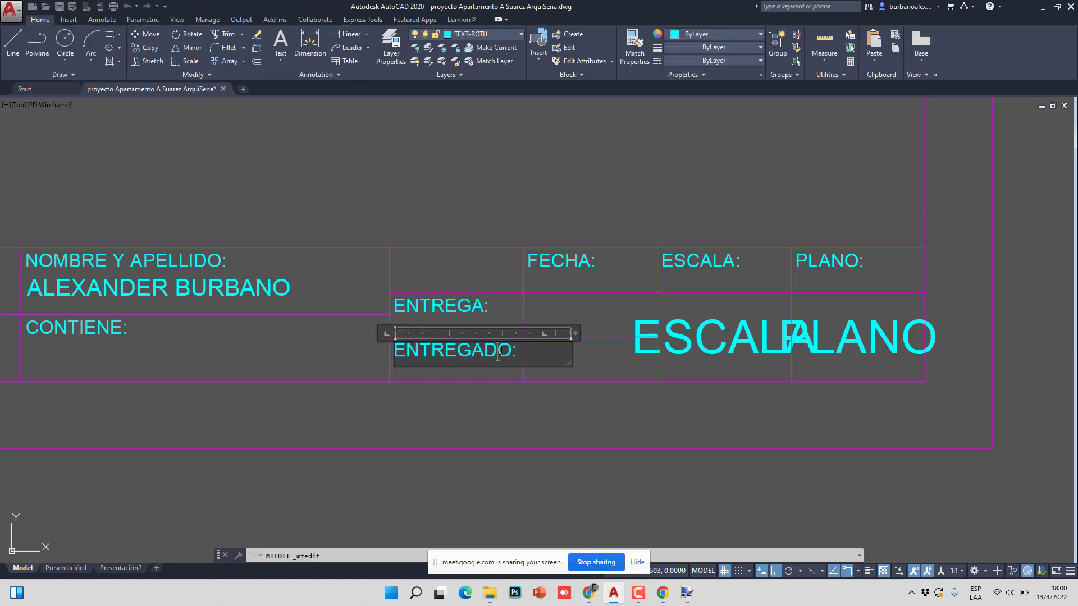
left_click_drag(507, 349, 398, 350)
type("ARCHI")
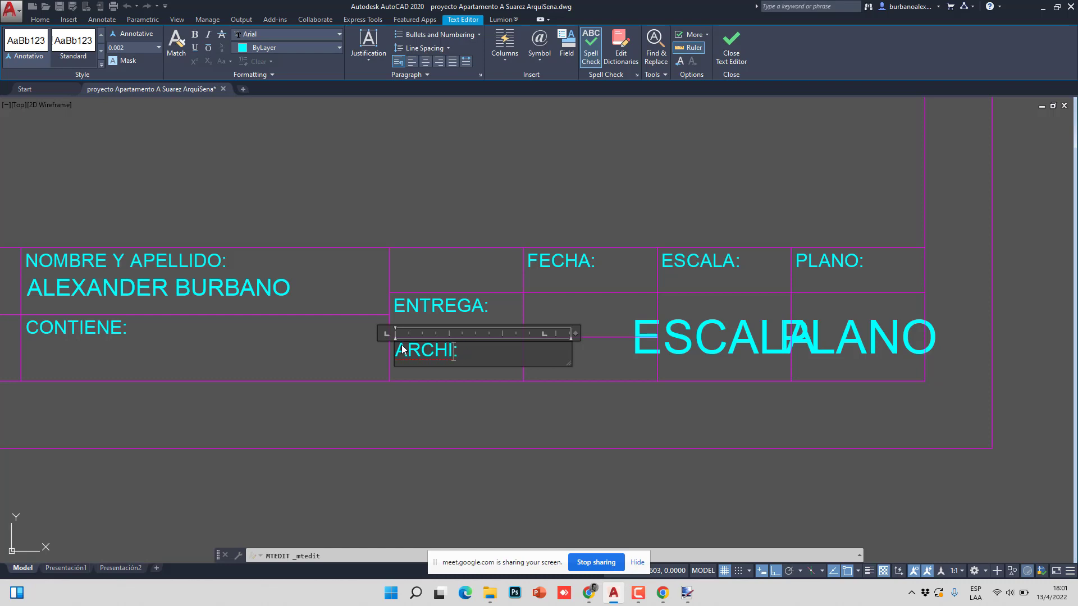
type("VO")
left_click(603, 326)
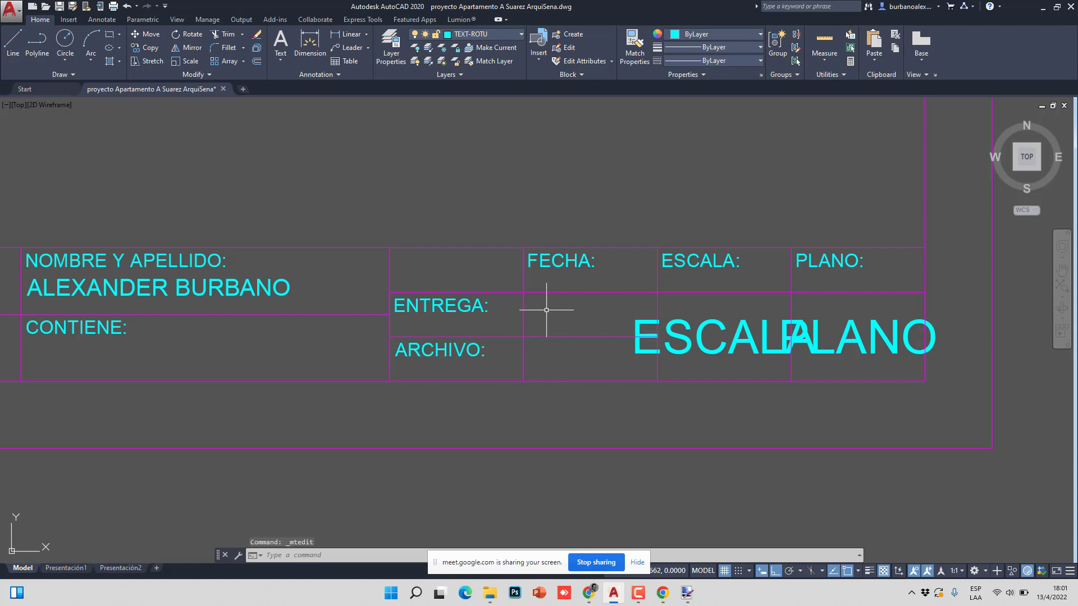
- Start a new attribute with ATT and give it tag and prompt FECHA
type("att")
key("Return")
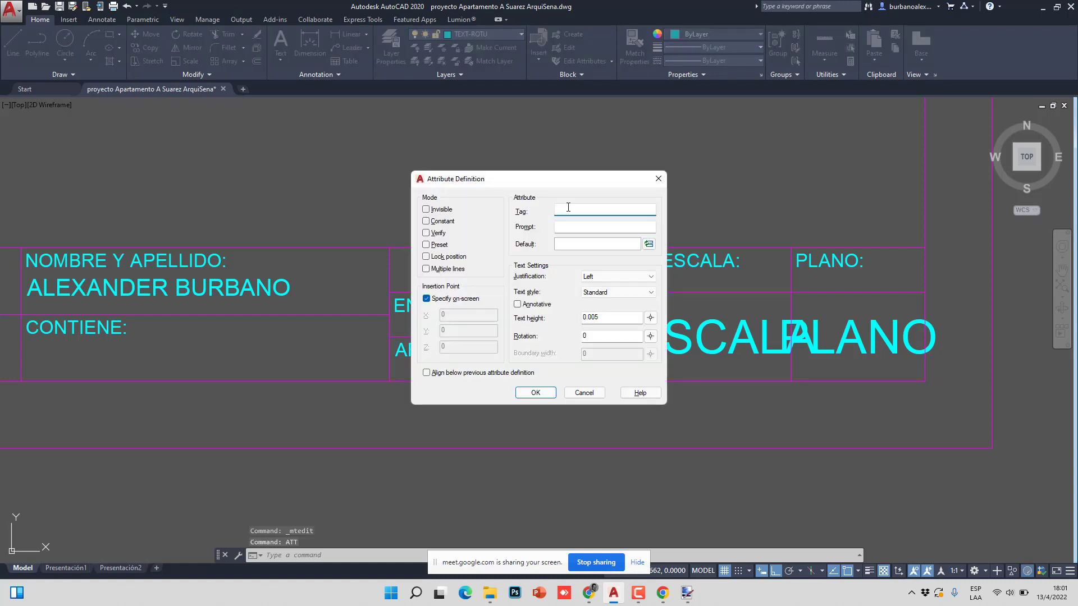
type("FECHA")
key("Tab")
type("FECHA")
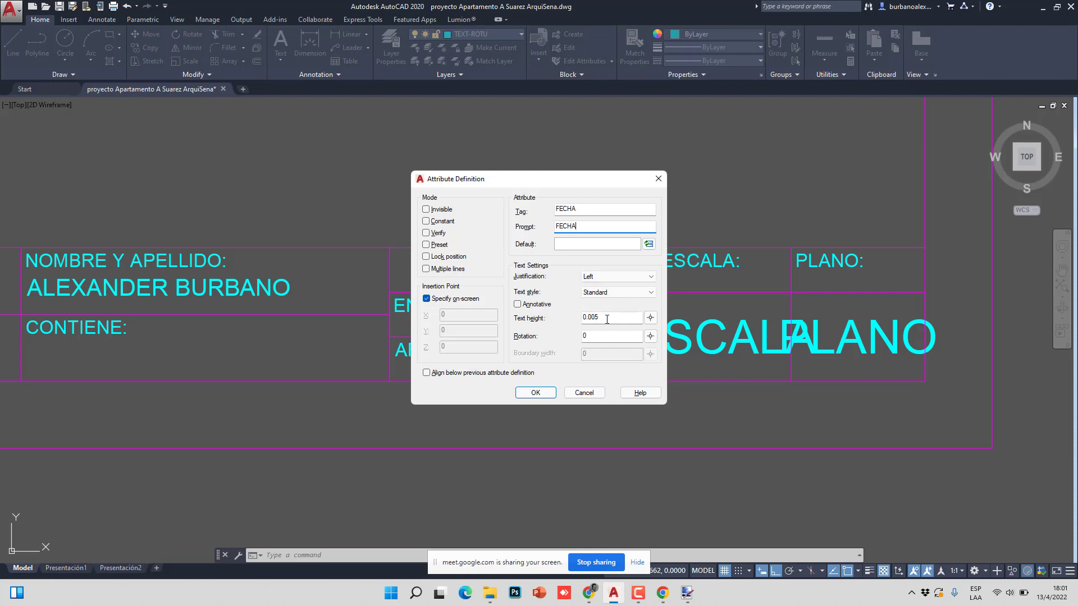
- Set the text height to 0.0025 and open the field list for the default value
left_click_drag(595, 318, 610, 318)
type("25")
mouse_move(497, 180)
left_mouse_down()
mouse_move(690, 194)
mouse_move(453, 194)
left_mouse_up()
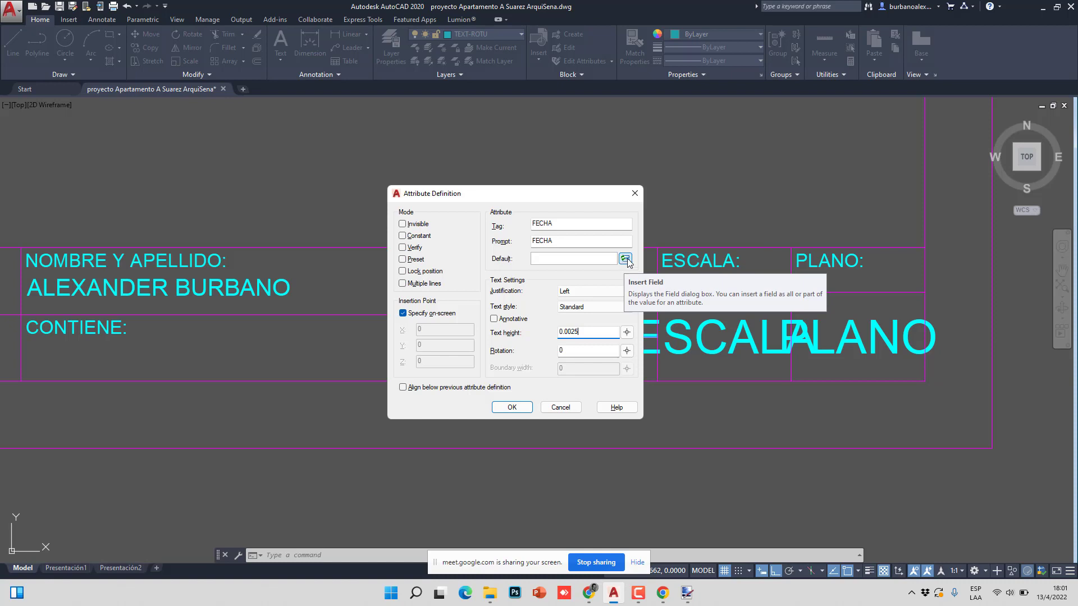
left_click(626, 258)
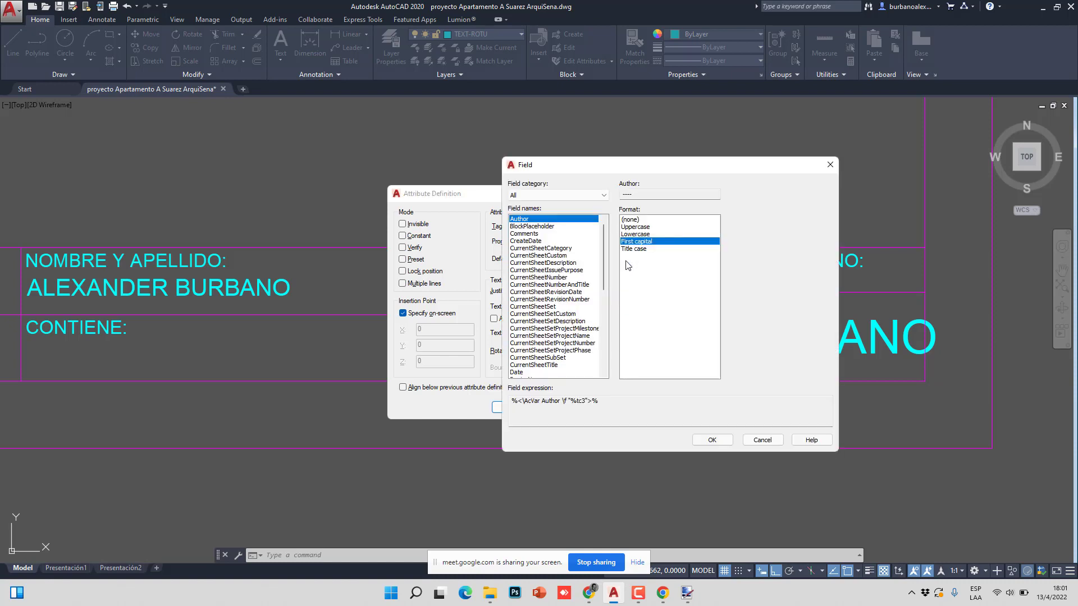
- Make the FECHA default a Date field in M/d/yy format and confirm the definition
left_click(517, 372)
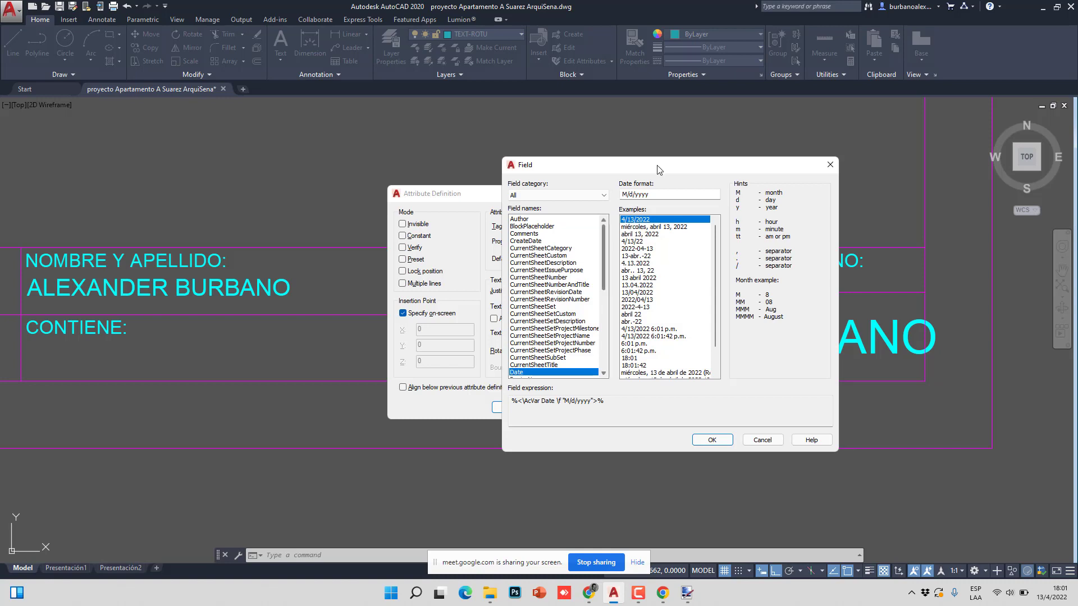
scroll(652, 250, "down", 2)
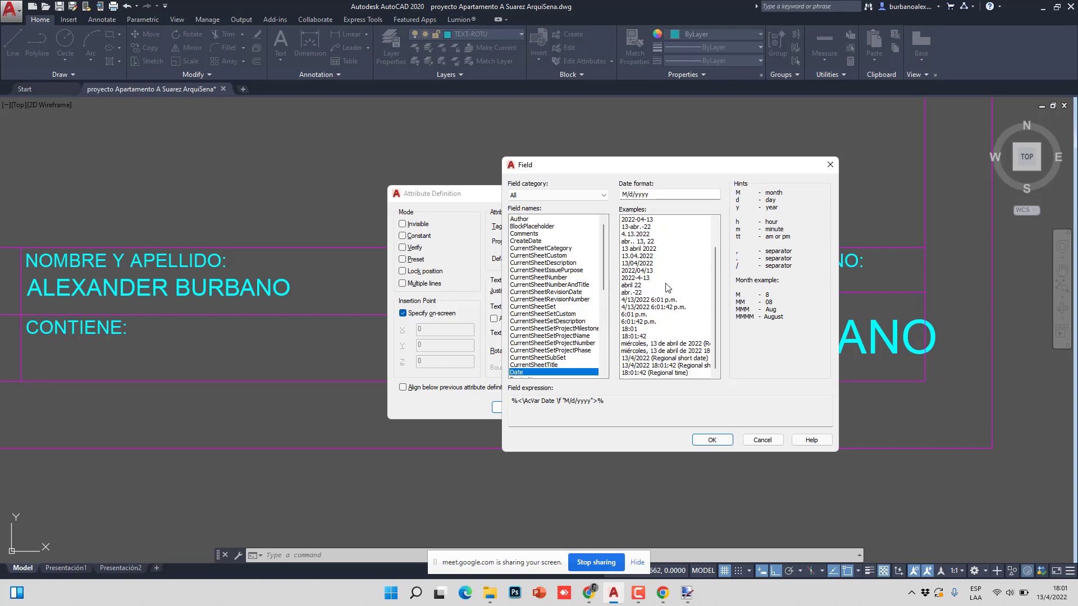
scroll(671, 287, "up", 2)
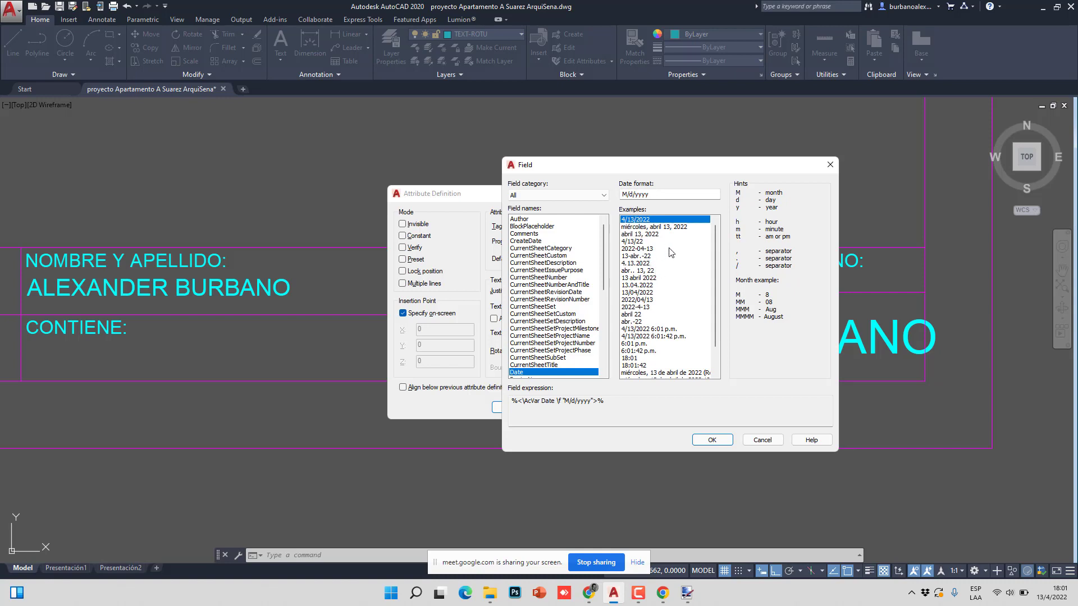
scroll(668, 259, "down", 2)
scroll(652, 257, "up", 2)
left_click(637, 242)
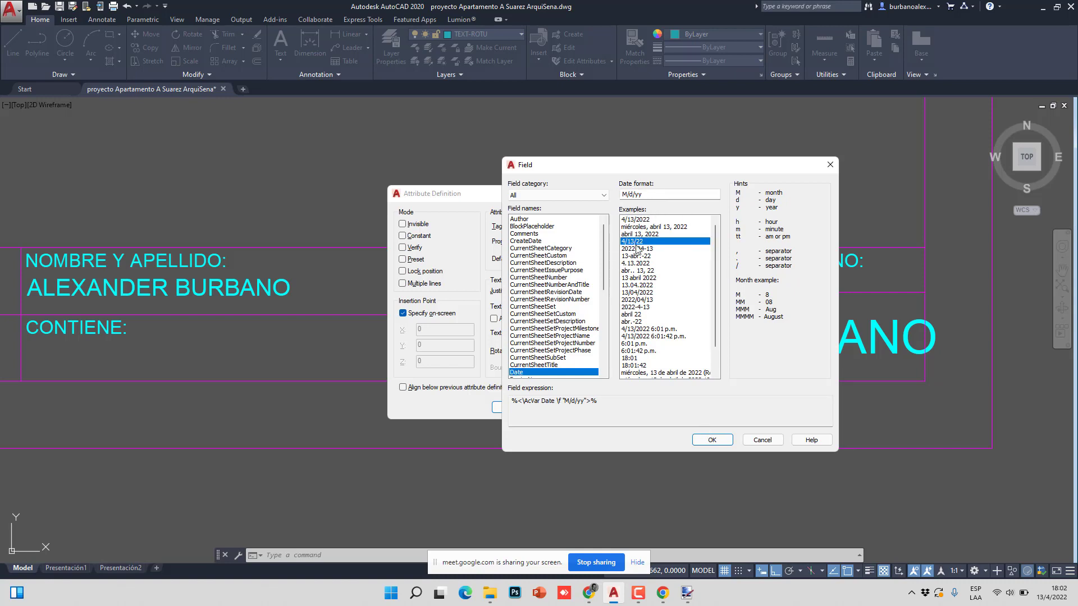
left_click(712, 442)
left_click(518, 410)
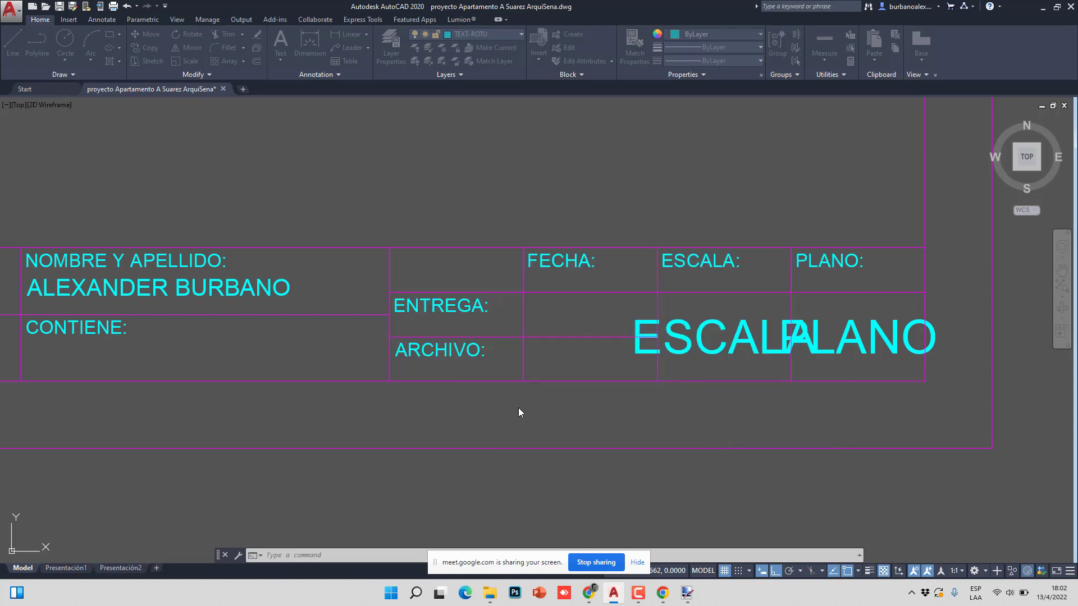
- Place the FECHA attribute in the cell under FECHA: beside ENTREGA:, then check it
left_click(548, 323)
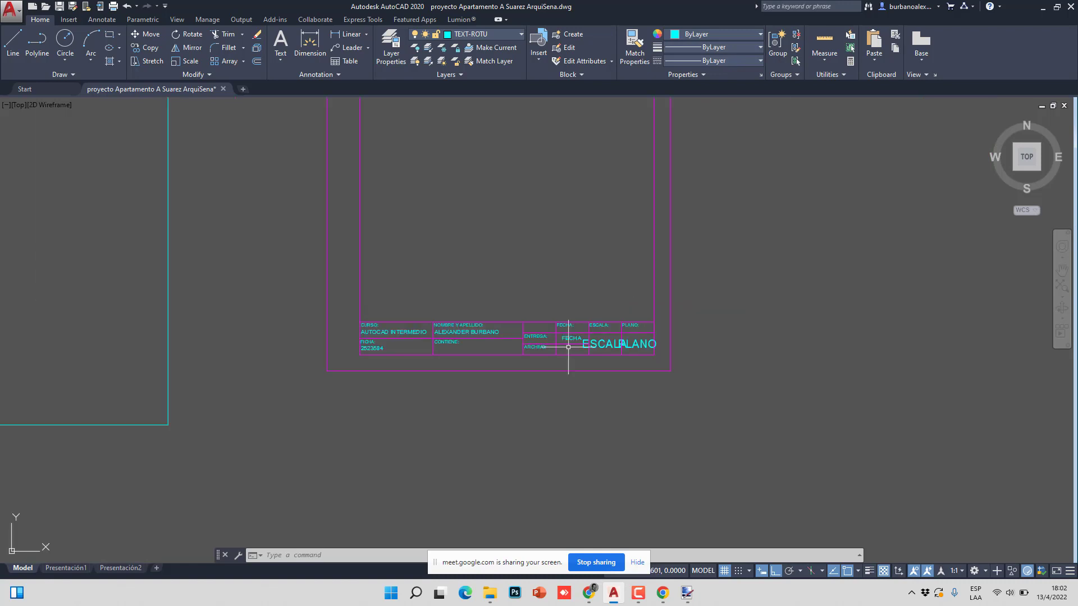
scroll(568, 336, "down", 5)
scroll(570, 337, "up", 8)
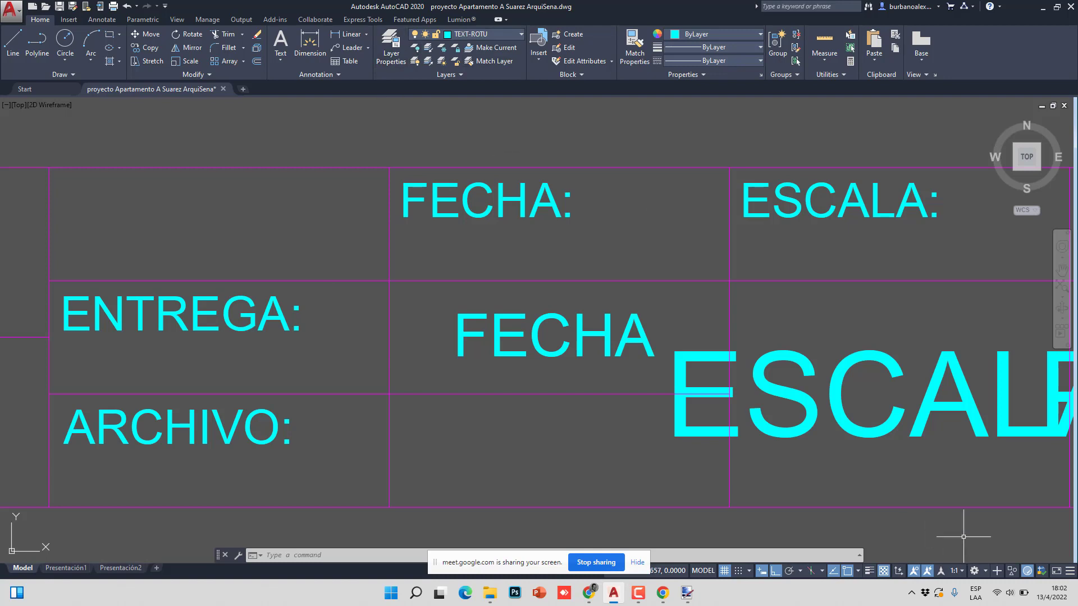
mouse_move(1046, 601)
scroll(450, 347, "down", 4)
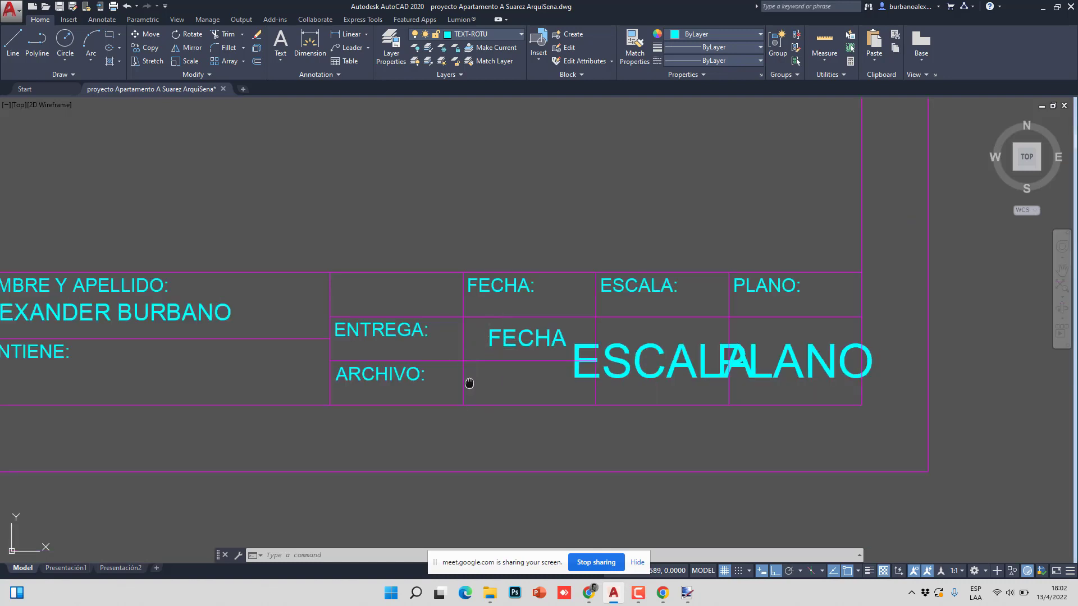
middle_click_drag(467, 380, 481, 361)
scroll(482, 362, "up", 2)
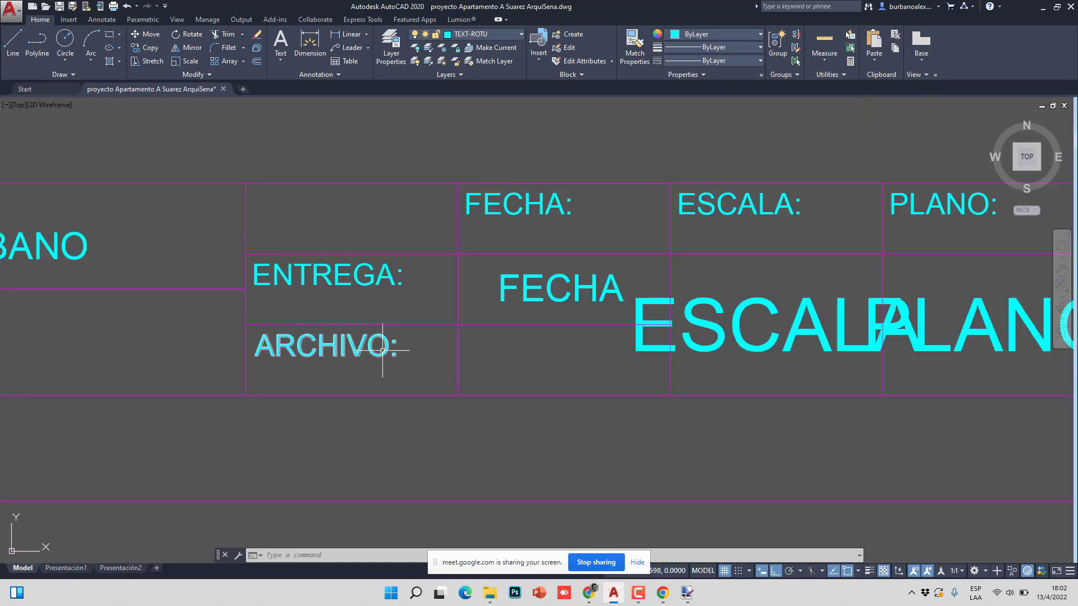
- Start an ATT definition with tag and prompt ARCHIVO, opening the field picker for its default
type("ATT")
key("Return")
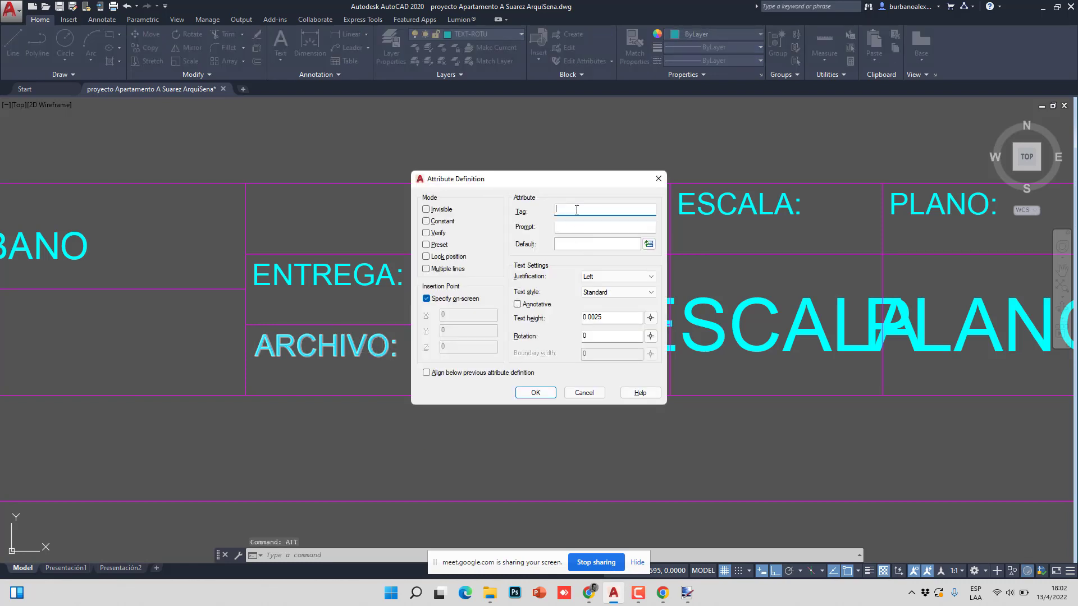
key("Tab")
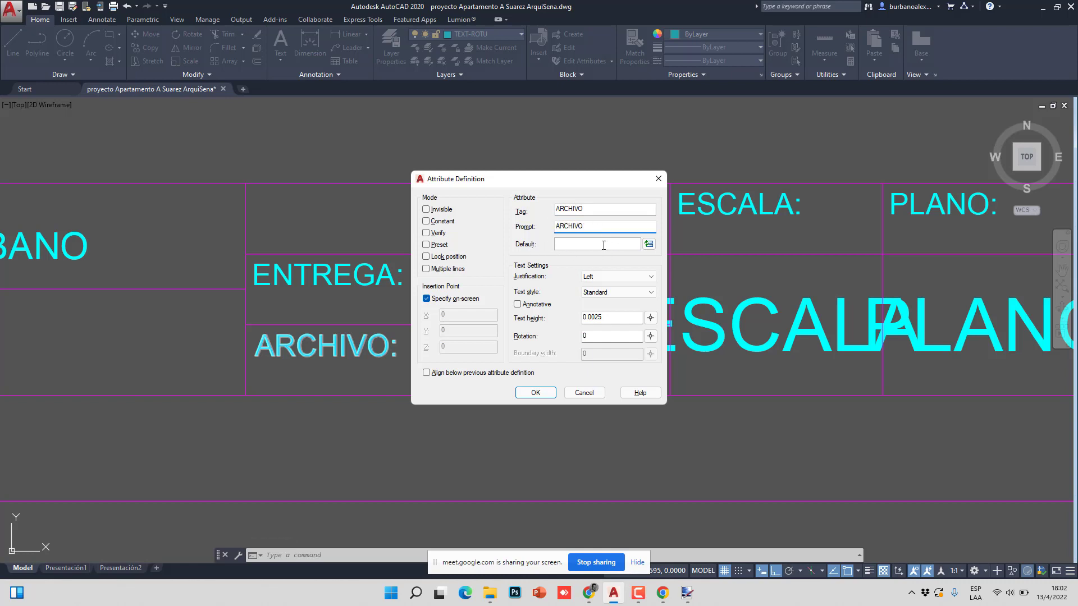
left_click(649, 245)
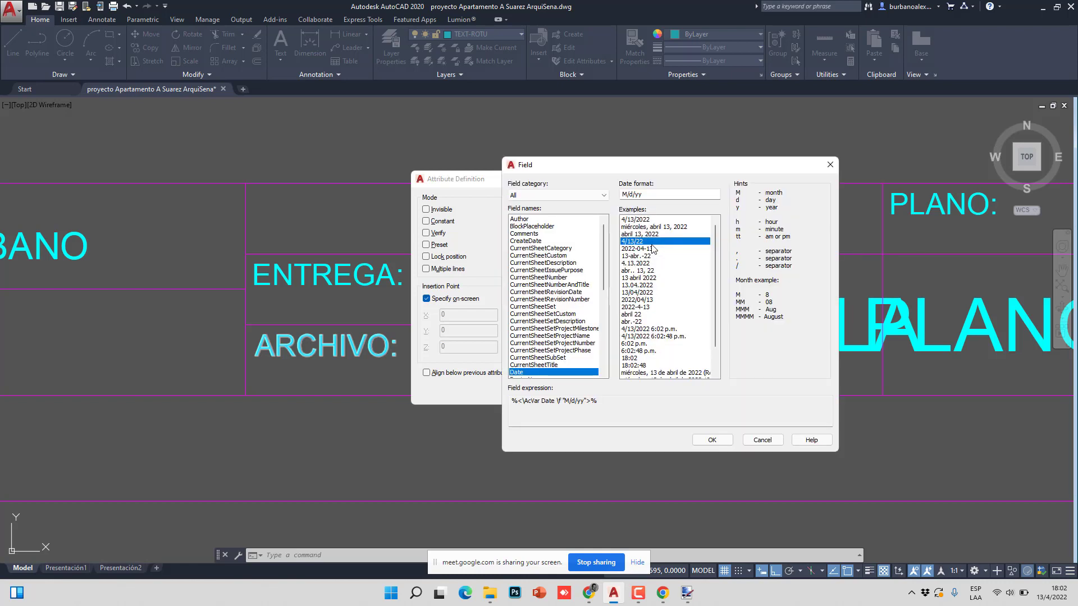
- Set the field to the drawing's Filename in First capital, name only, without extension
scroll(551, 275, "down", 2)
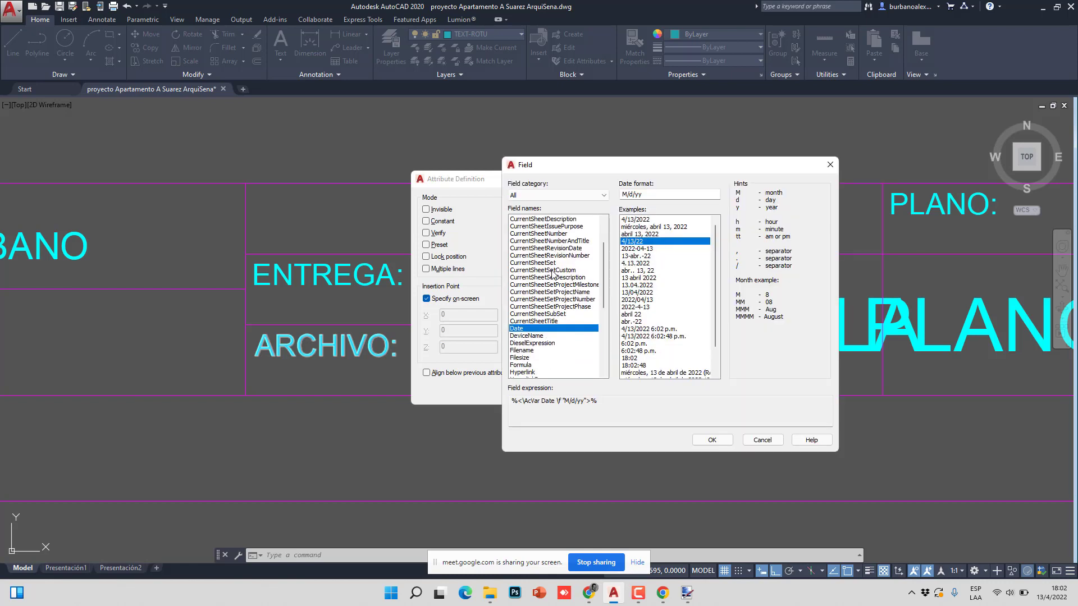
left_click(522, 350)
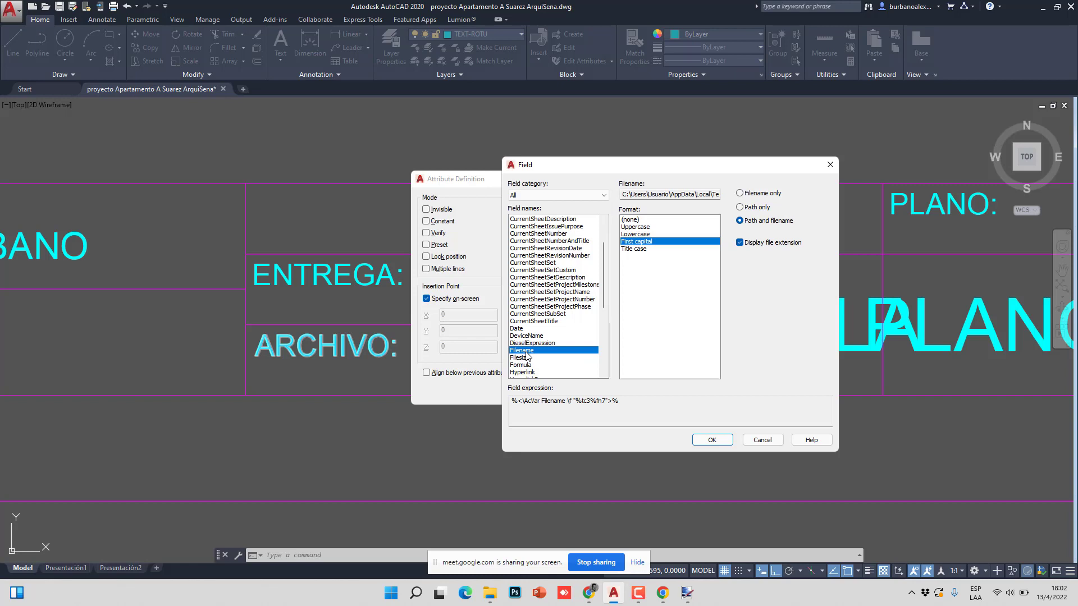
left_click(638, 227)
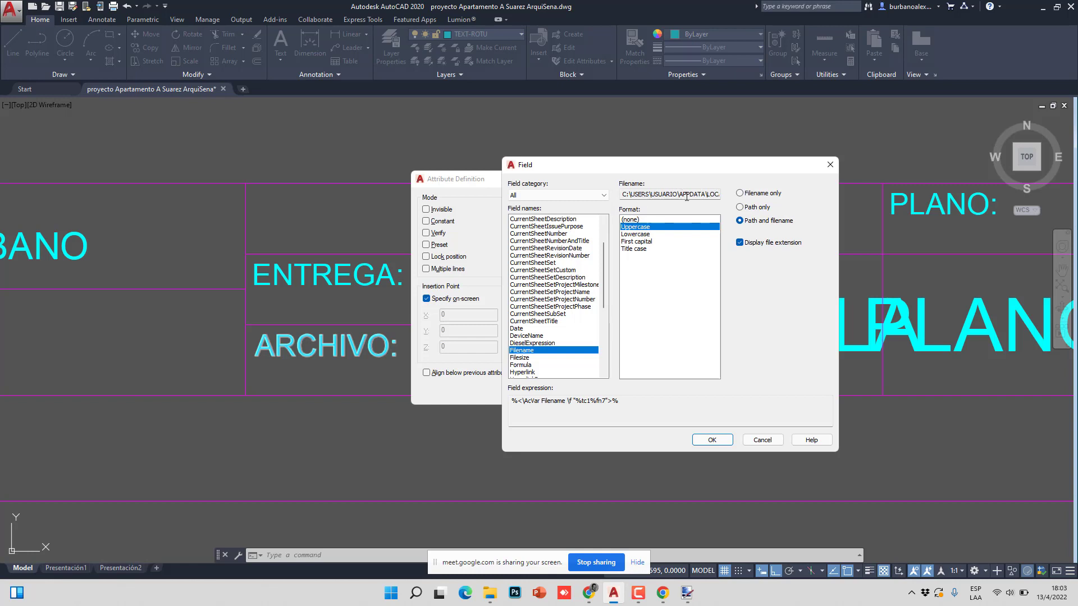
left_click(636, 236)
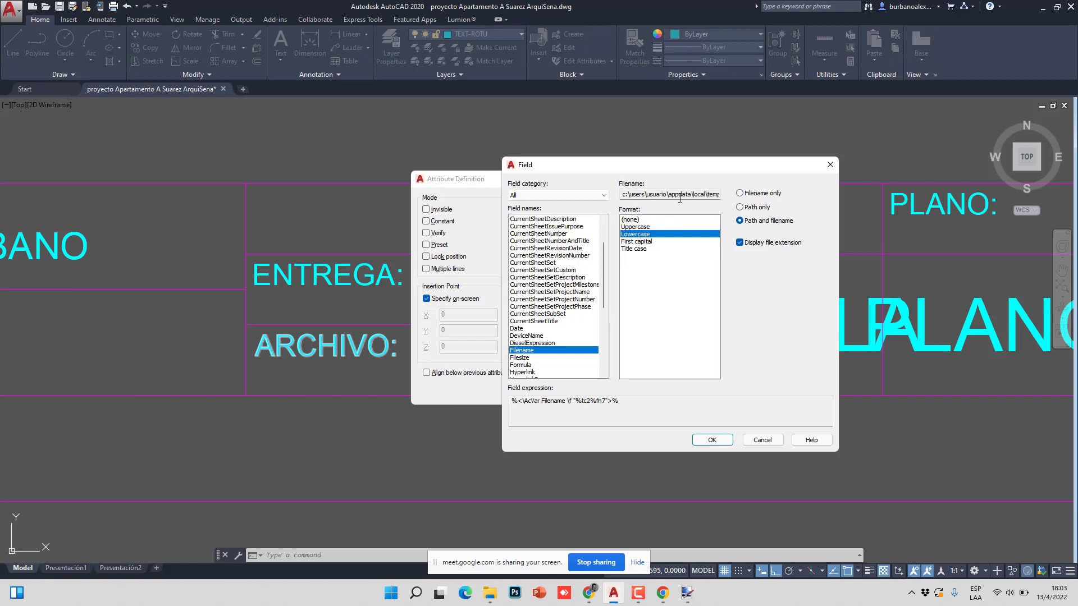
left_click(633, 242)
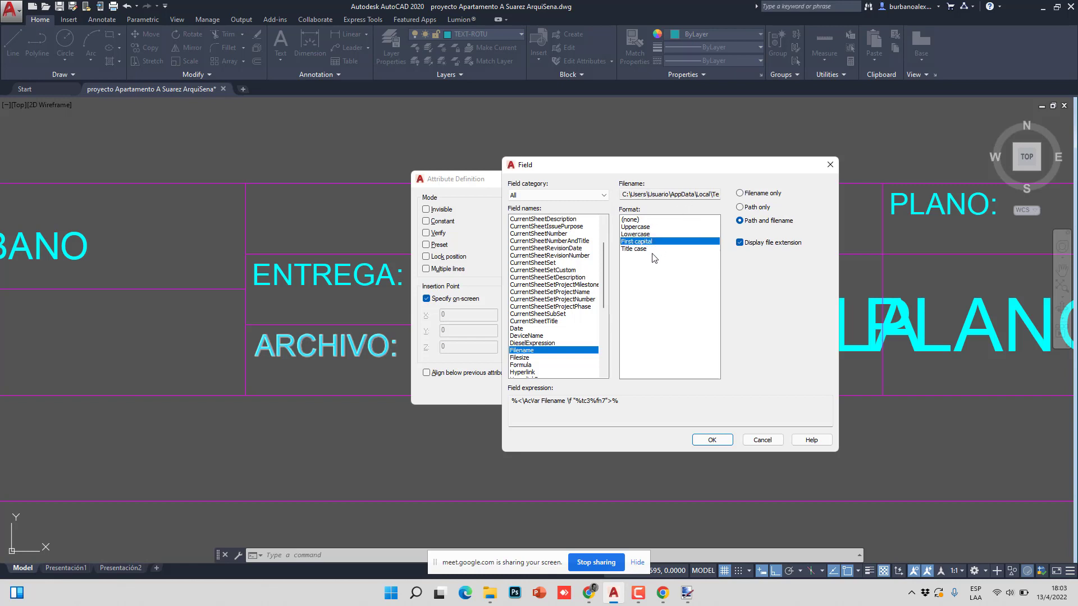
left_click(633, 248)
left_click(636, 244)
left_click_drag(629, 195, 547, 193)
left_click(740, 193)
left_click(740, 243)
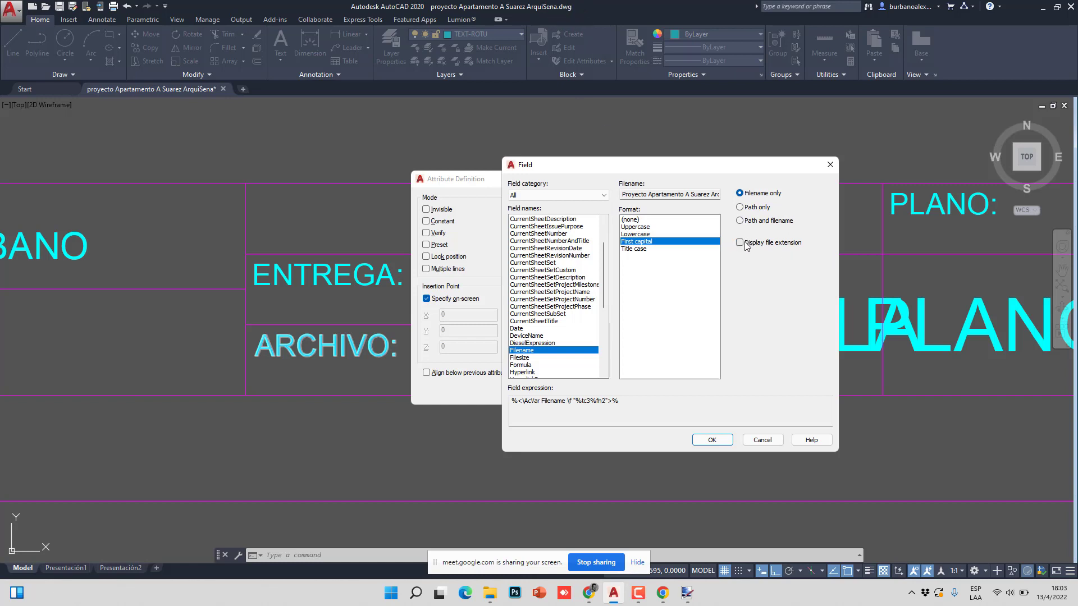
- Reduce the attribute text height, confirm, and place ARCHIVO in the cell beside ARCHIVO:
left_click(719, 444)
left_click(601, 318)
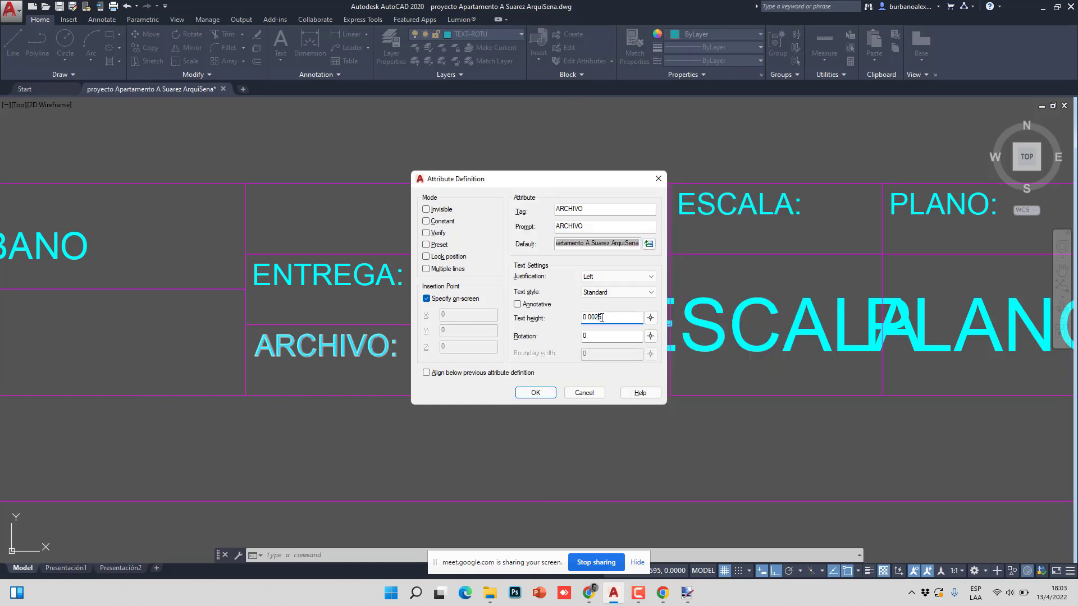
key("BackSpace")
left_click(535, 393)
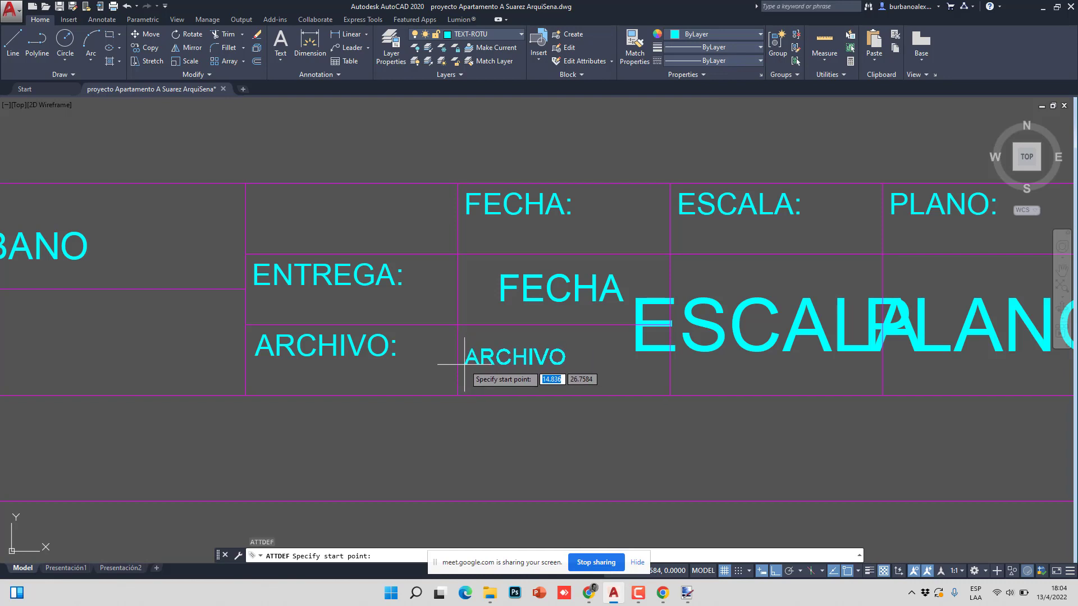
left_click(464, 364)
- Clear stray selections and pan to bring the CURSO: and FICHA: cells into view
scroll(573, 337, "down", 2)
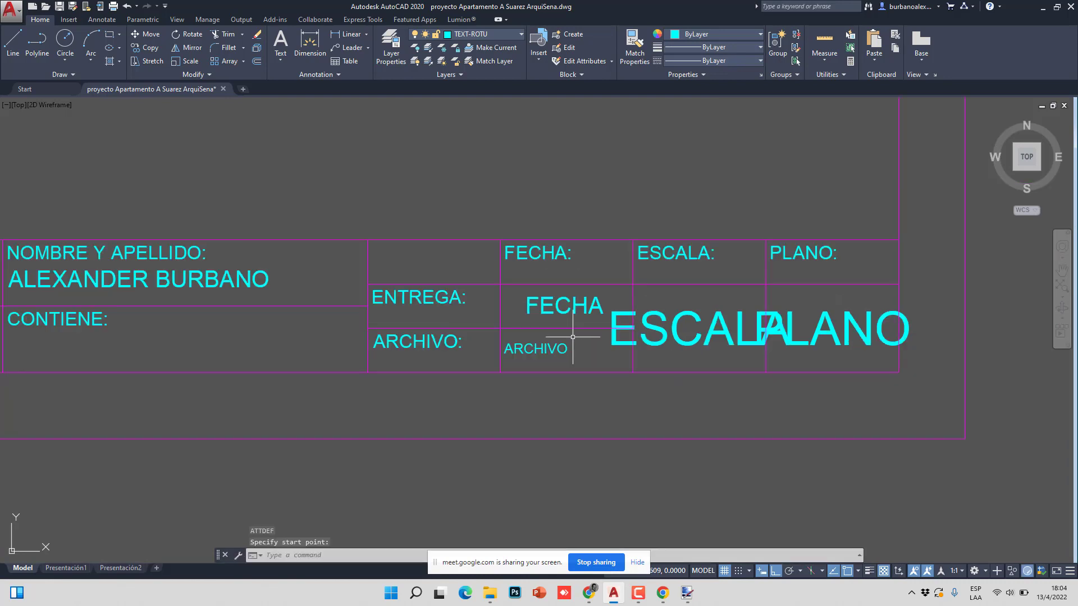
left_click(843, 333)
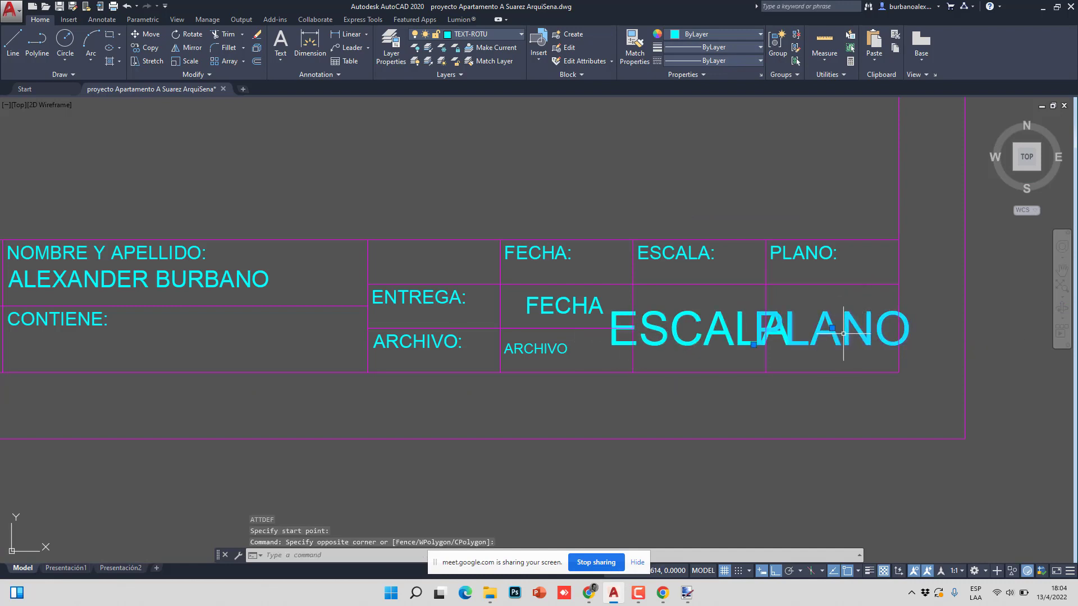
key("Escape")
left_click(713, 343)
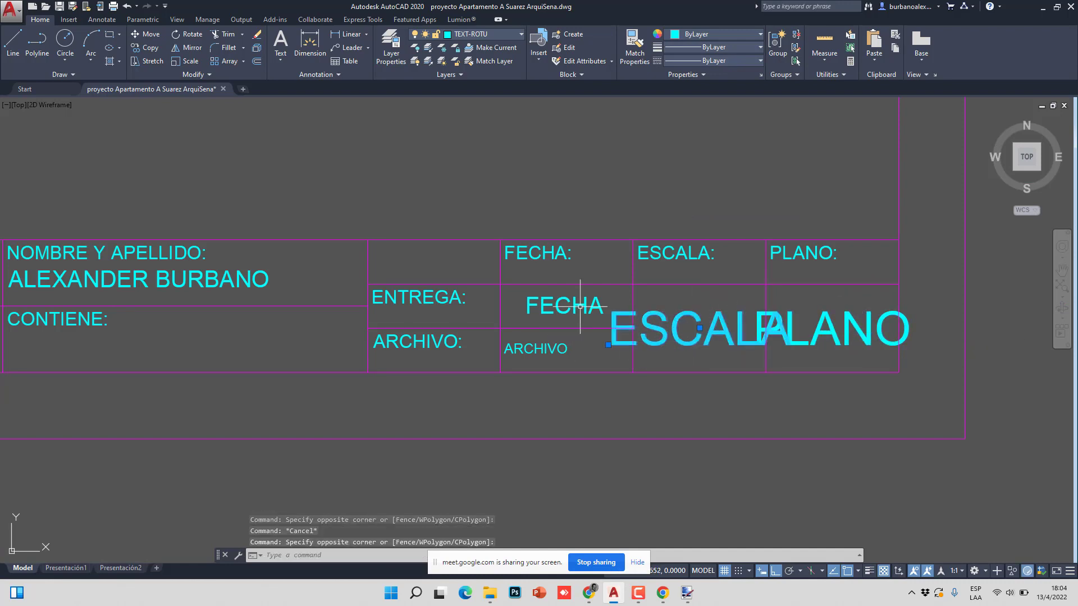
key("Escape")
left_click(561, 307)
key("Escape")
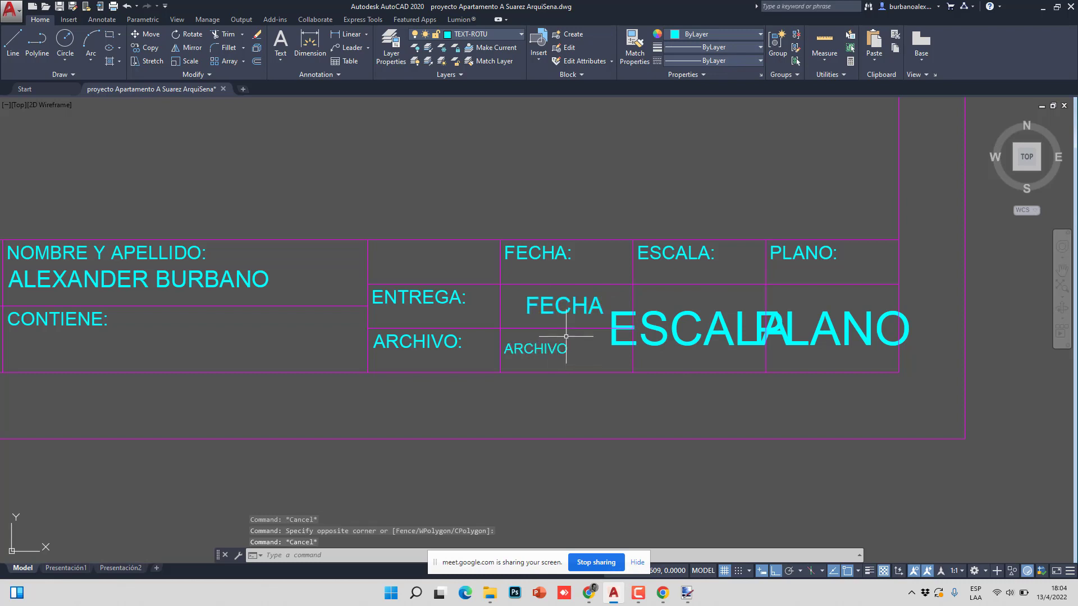
middle_click_drag(161, 376, 401, 382)
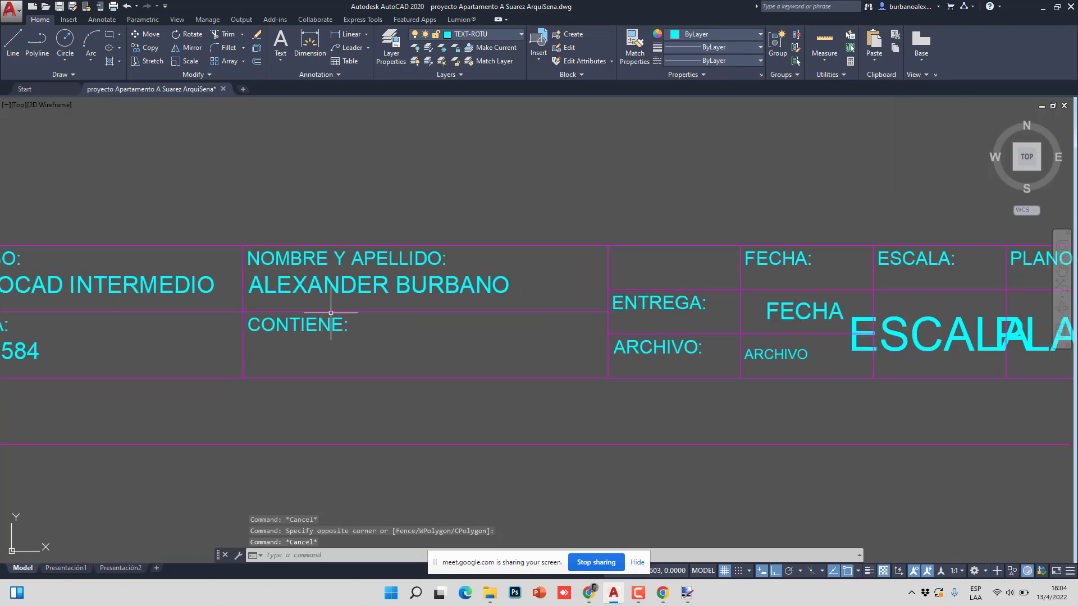
middle_click_drag(303, 361, 372, 363)
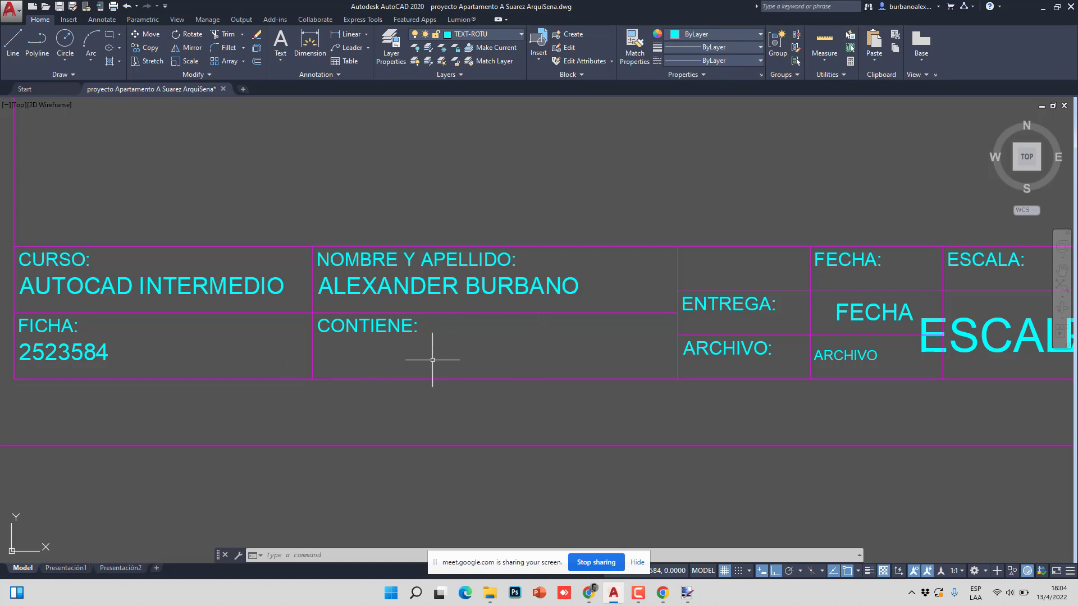
- Start an ATT definition with Multiple lines enabled and text height 0.0025
type("ATT")
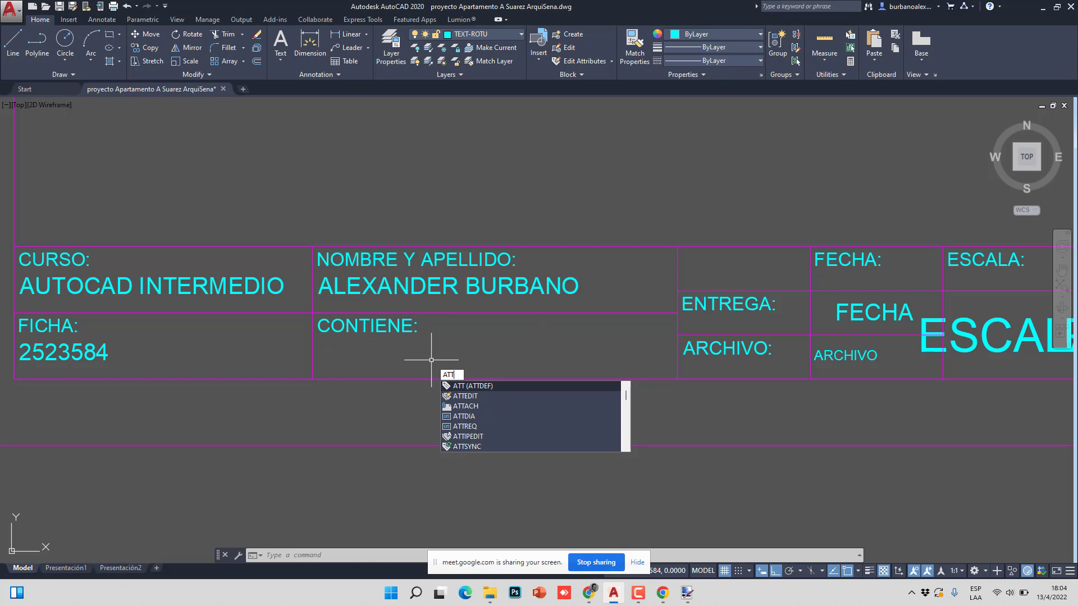
key("Return")
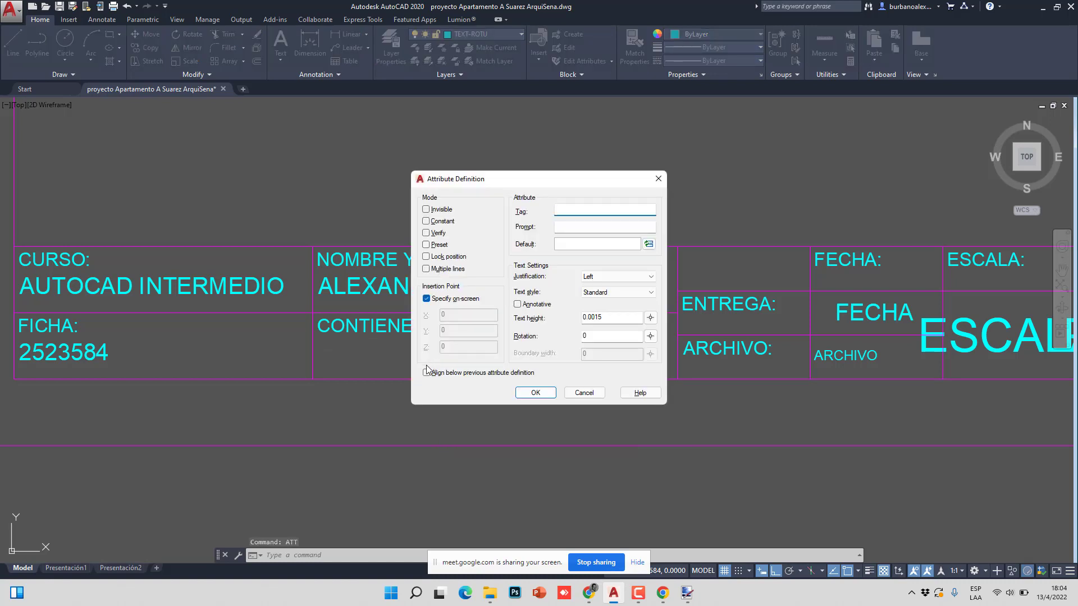
left_click(427, 270)
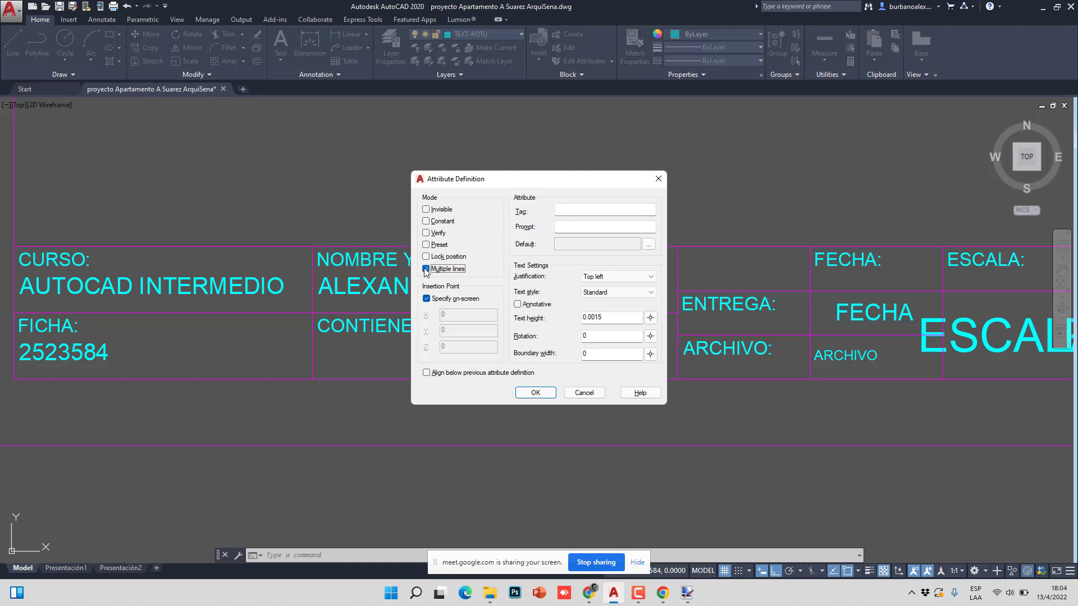
left_click_drag(504, 179, 677, 132)
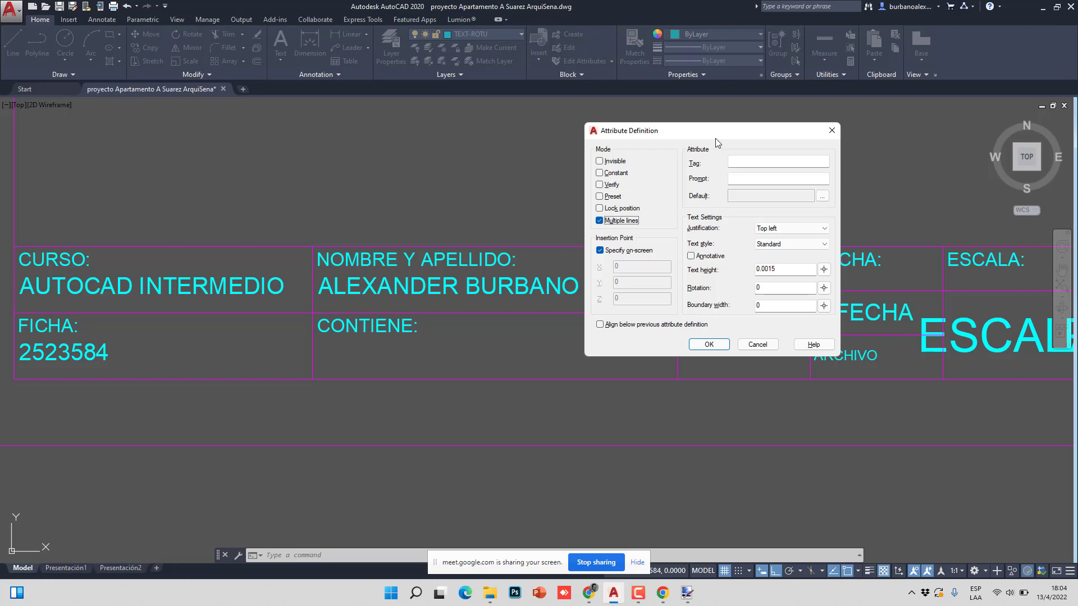
left_click_drag(685, 141, 493, 168)
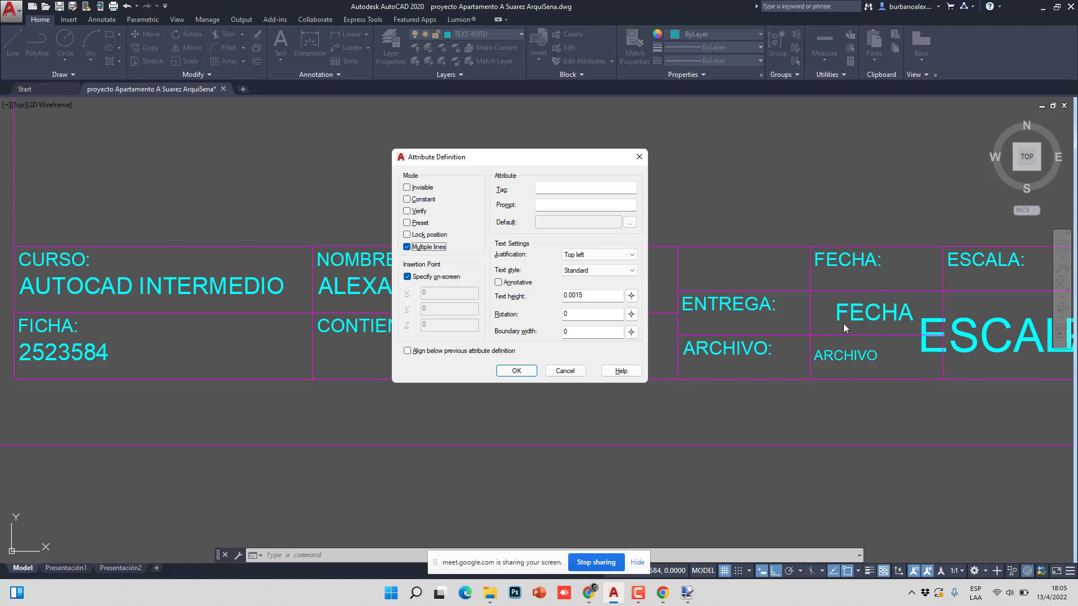
mouse_move(536, 158)
left_mouse_down()
mouse_move(698, 162)
mouse_move(797, 149)
left_mouse_up()
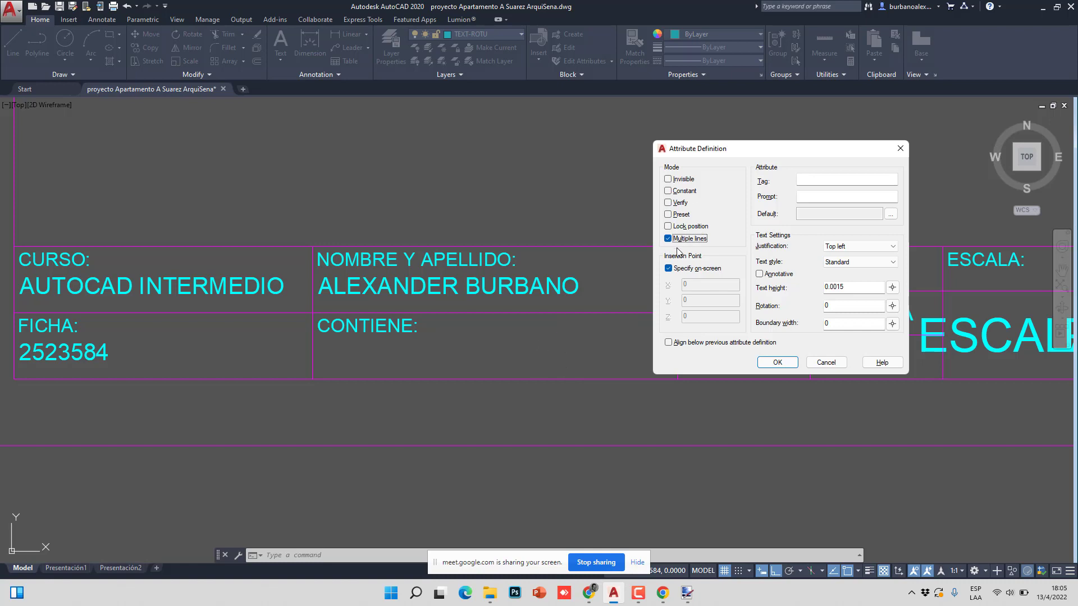
left_click_drag(766, 148, 577, 167)
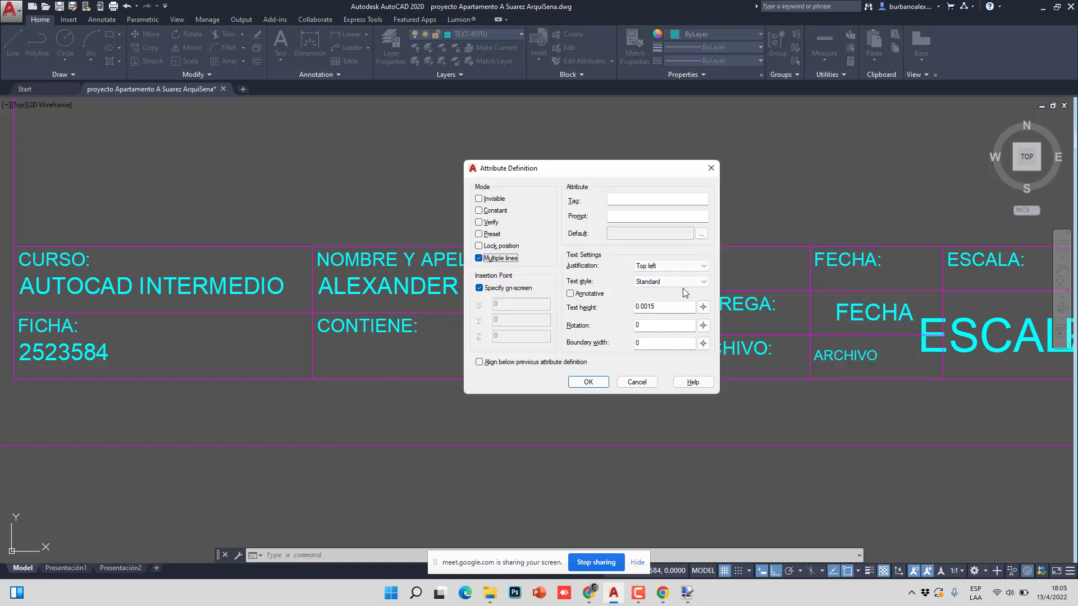
left_click(649, 306)
key("BackSpace")
type("2")
- Set tag and prompt to CONTIENE, keep Top left justification, and confirm
left_click(617, 202)
type("CONTIENE")
left_click(648, 216)
type("CONTI")
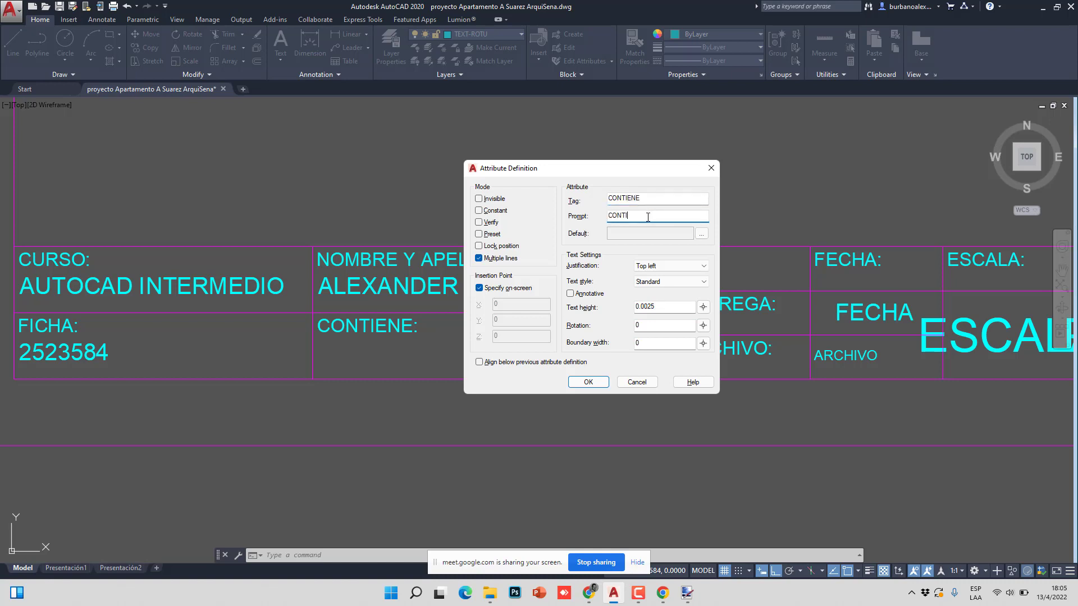
type("ENE")
left_click(658, 271)
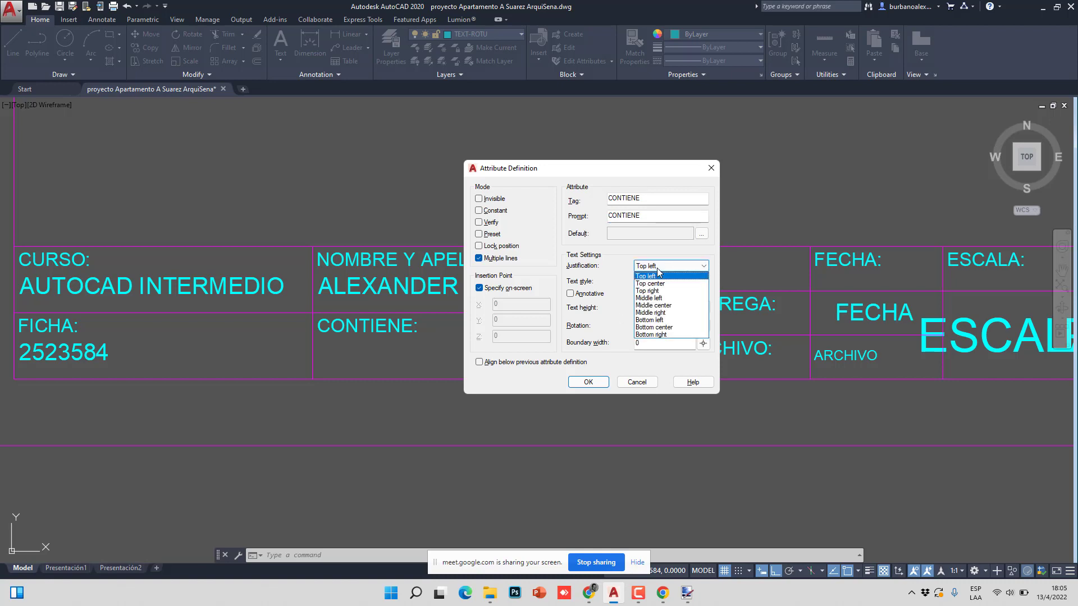
left_click(660, 273)
left_click(660, 273)
left_click(660, 273)
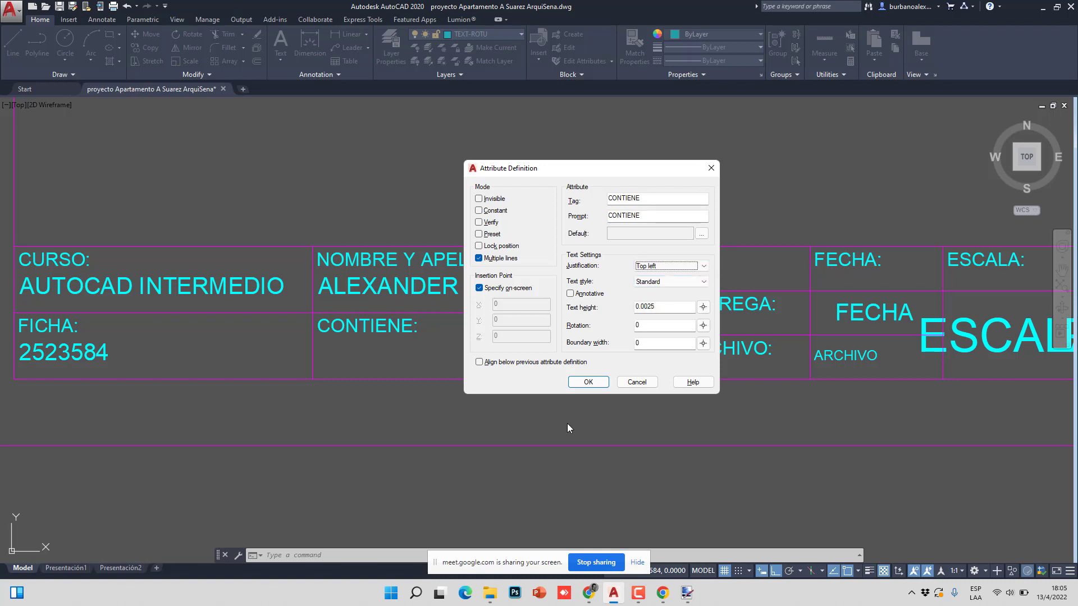
left_click(582, 383)
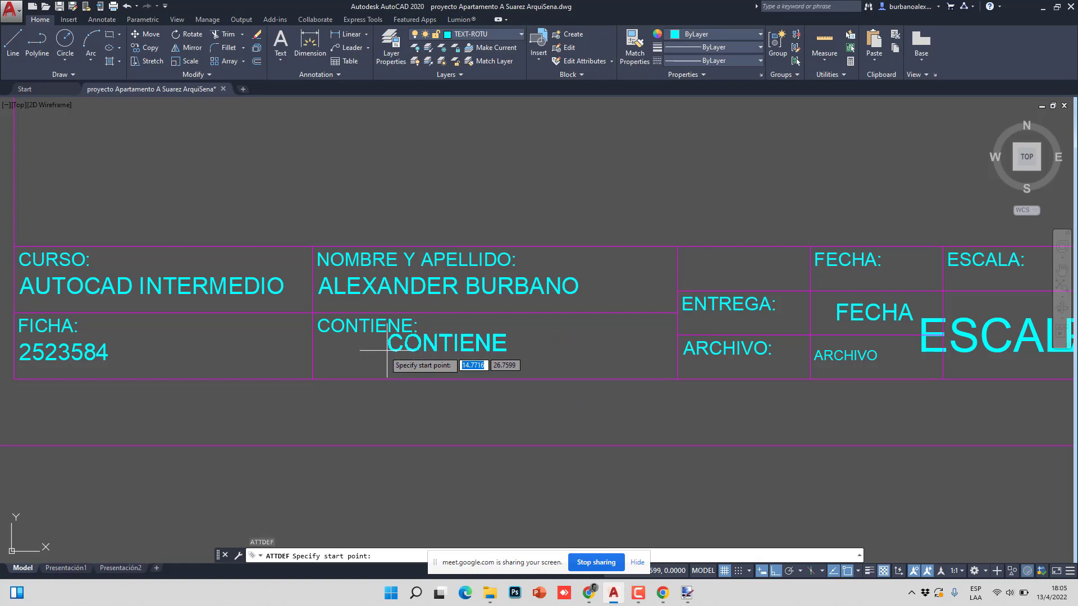
- Place the CONTIENE attribute in its cell and move it up under the CONTIENE: label
scroll(317, 355, "up", 2)
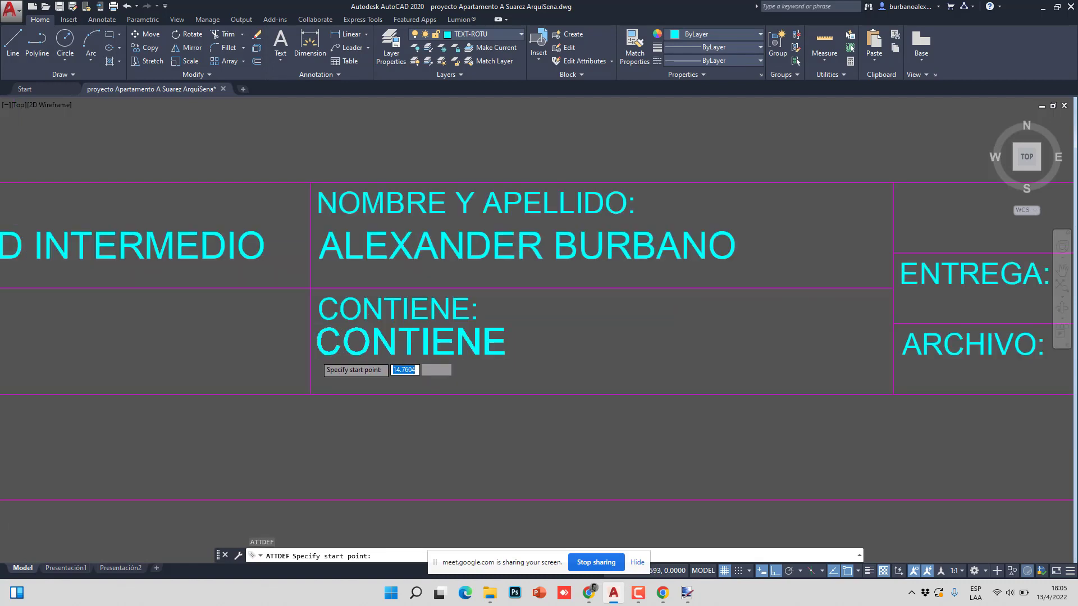
scroll(316, 353, "up", 4)
left_click(317, 356)
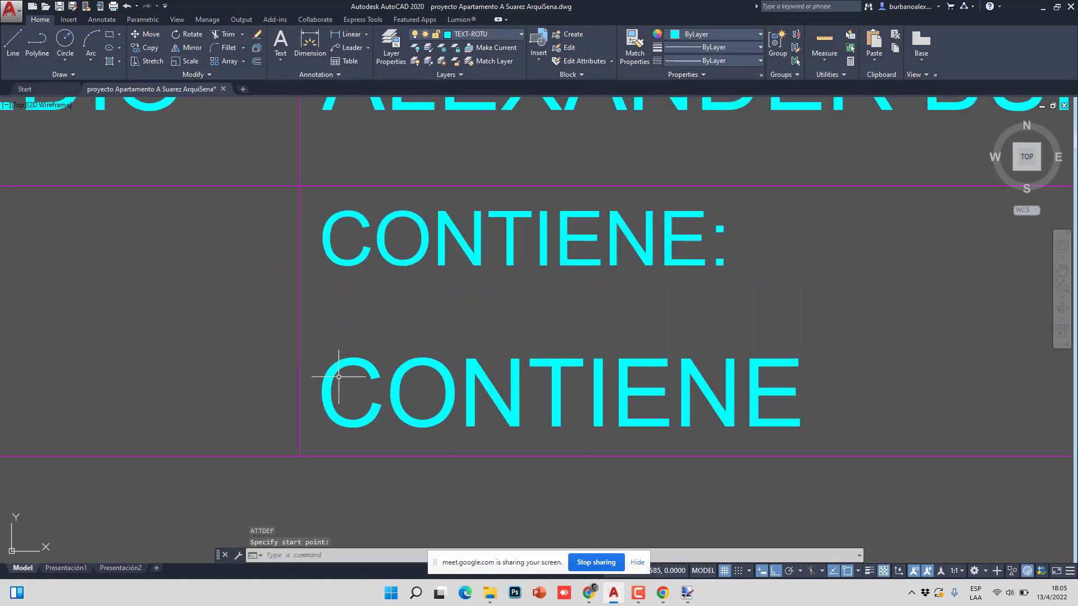
left_click(337, 376)
left_click(150, 34)
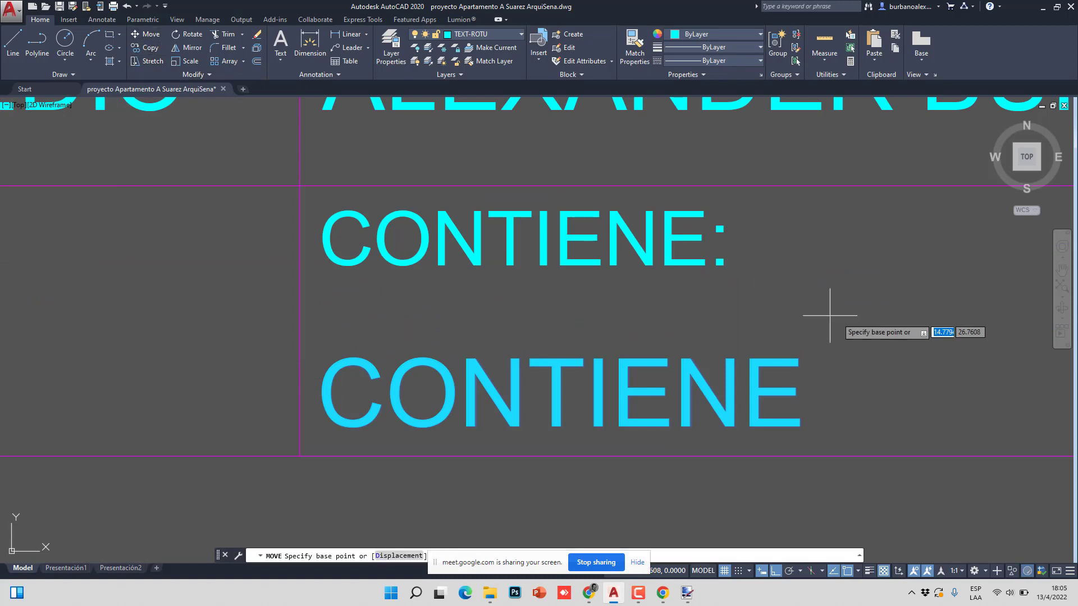
left_click(849, 340)
left_click(846, 288)
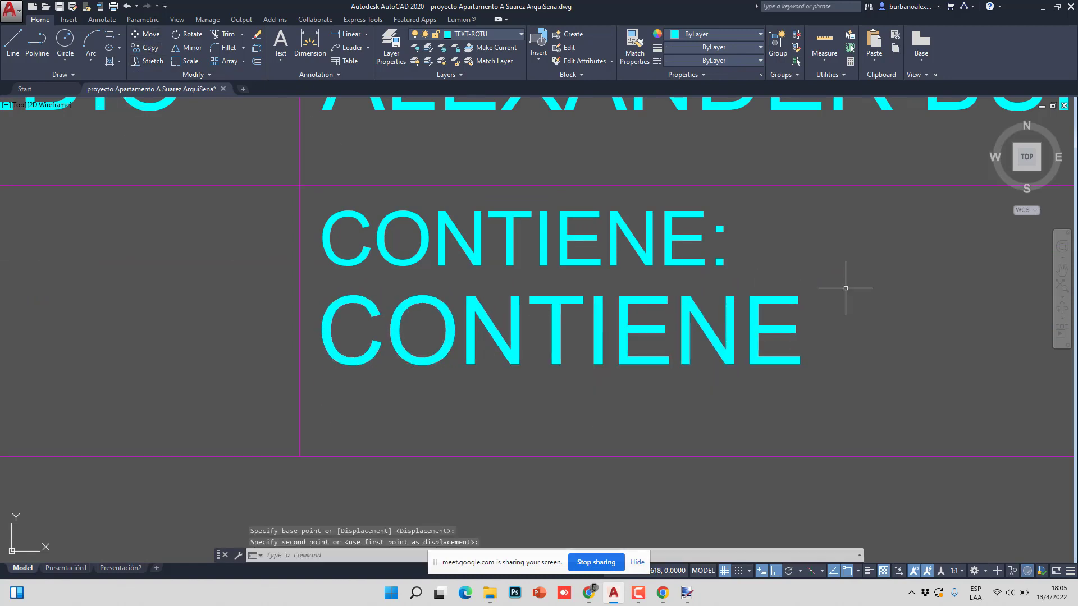
- Zoom out and test-select the sheet frame rectangles
scroll(464, 336, "down", 4)
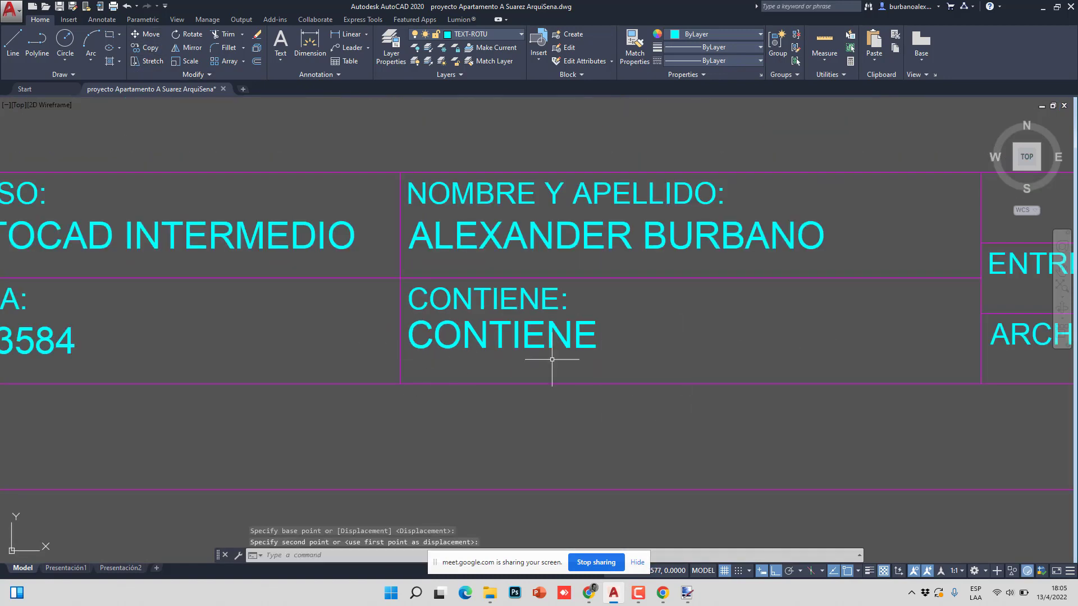
scroll(629, 330, "down", 4)
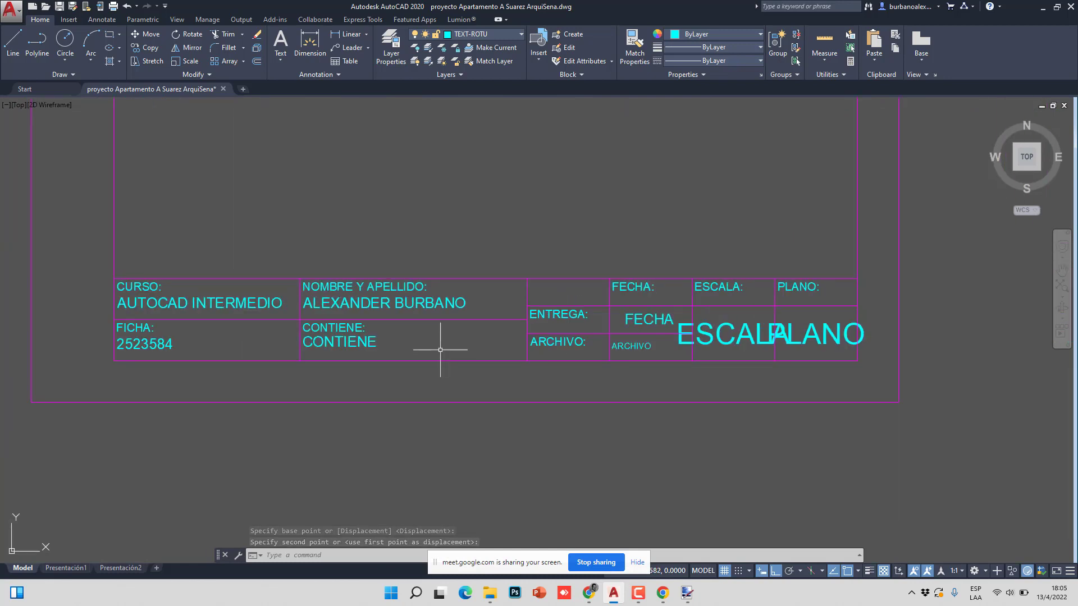
scroll(480, 352, "down", 4)
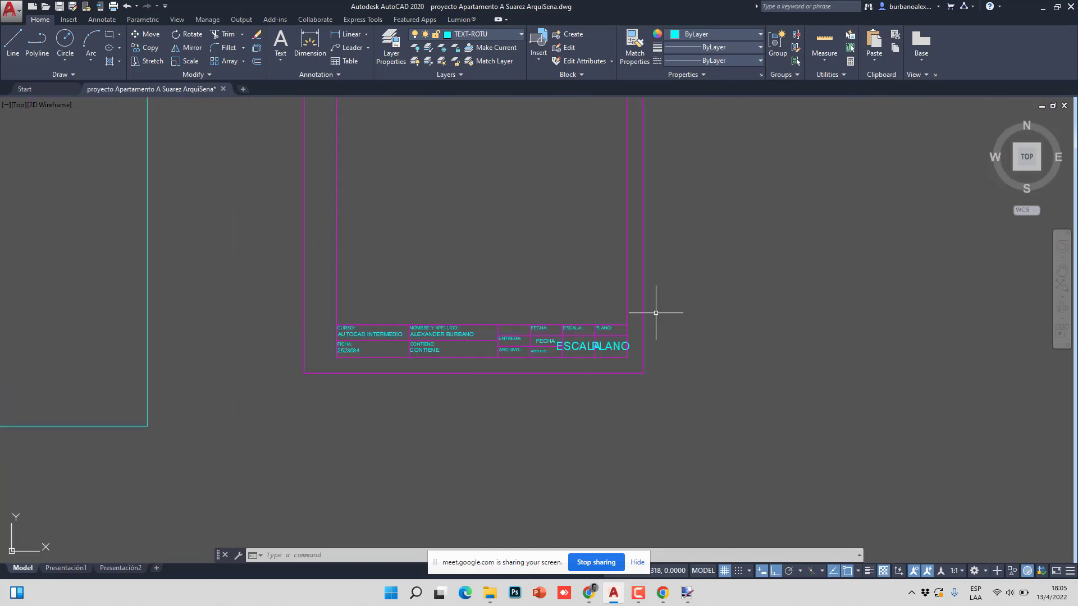
scroll(439, 357, "up", 4)
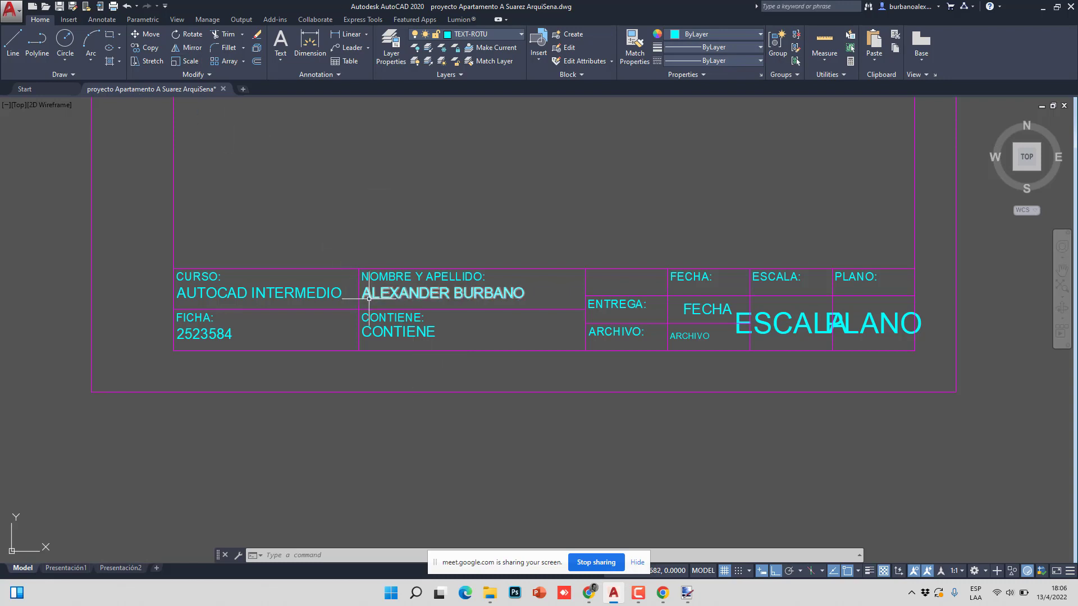
scroll(369, 298, "down", 5)
left_click(548, 275)
left_click(407, 239)
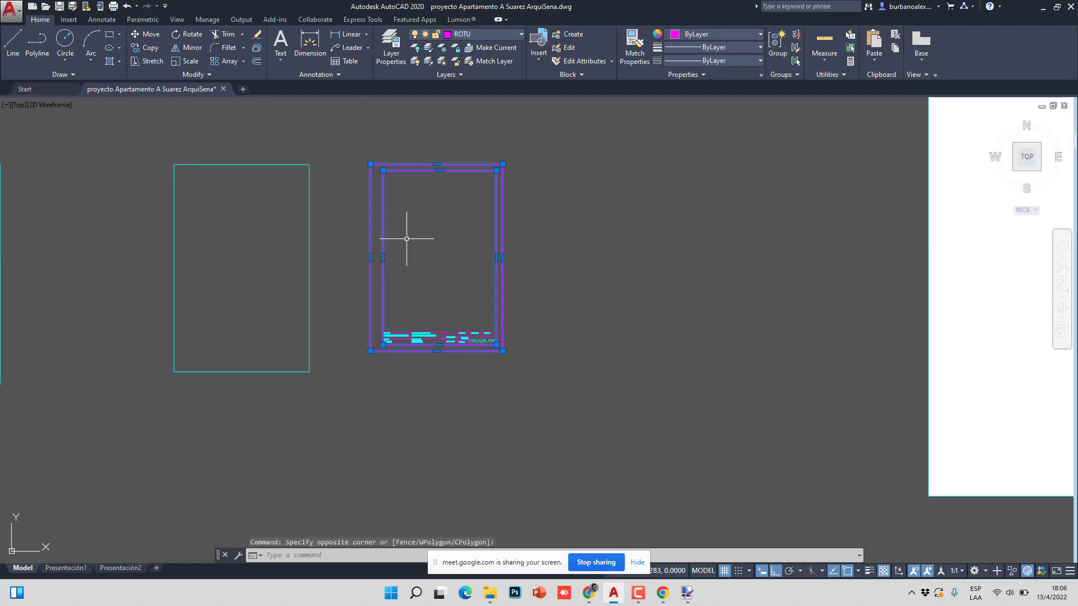
key("Escape")
key("Escape")
- Try selection windows over the title block lines, clearing each selection
scroll(407, 331, "up", 4)
left_click(504, 218)
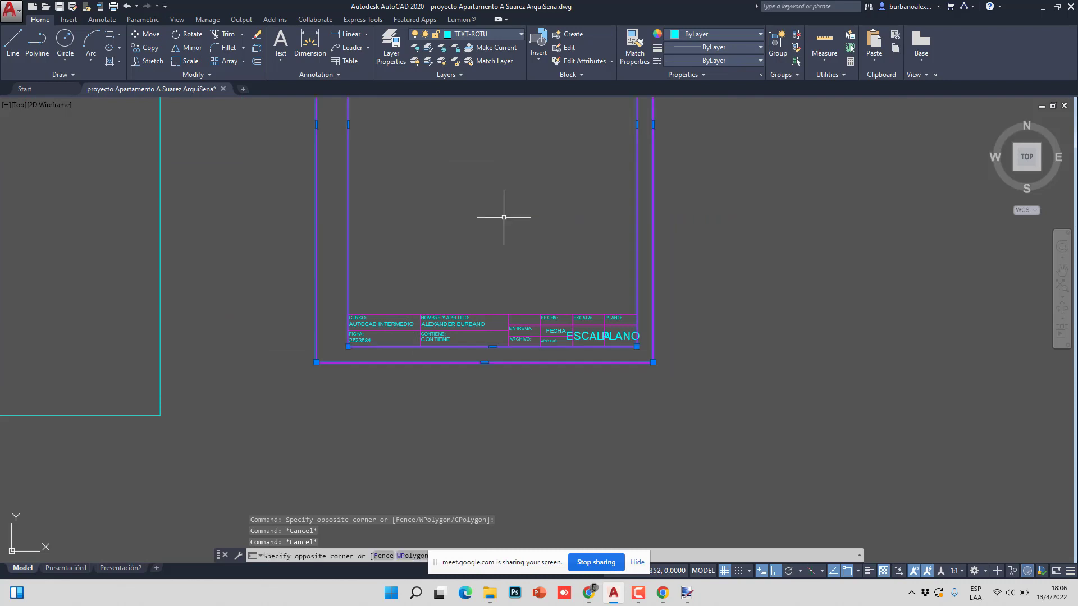
left_click(495, 235)
key("Escape")
left_click(498, 294)
left_click(490, 320)
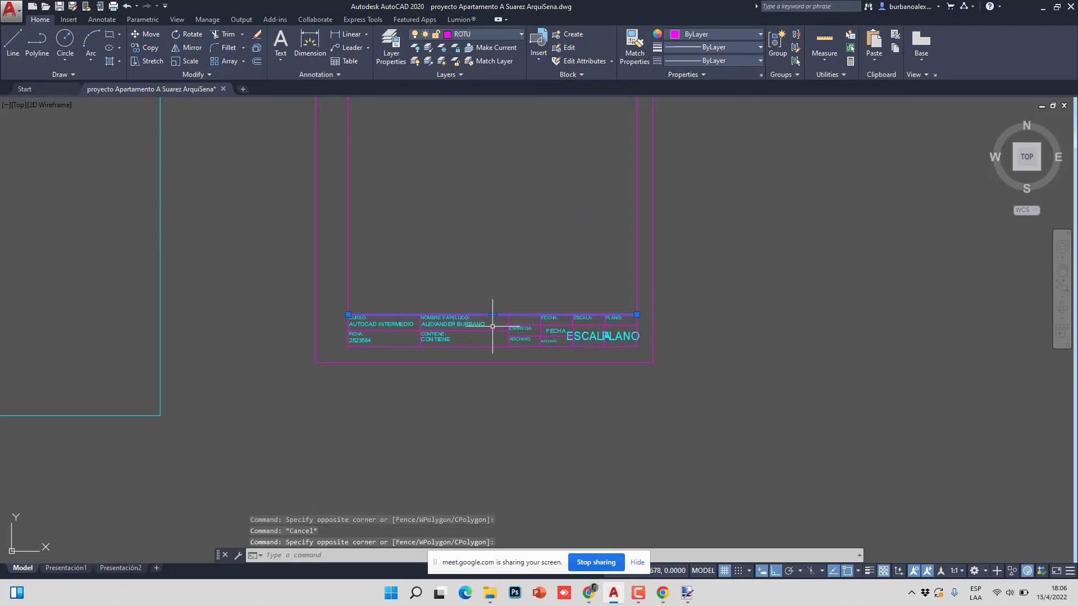
key("Escape")
left_click(534, 313)
left_click(523, 336)
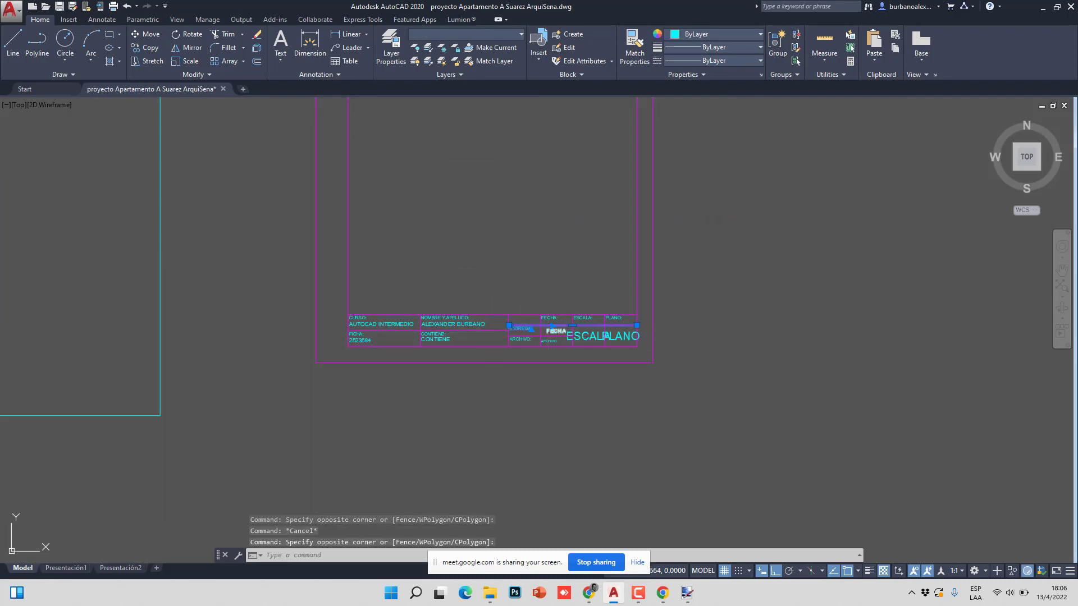
key("Escape")
left_click(640, 354)
key("Escape")
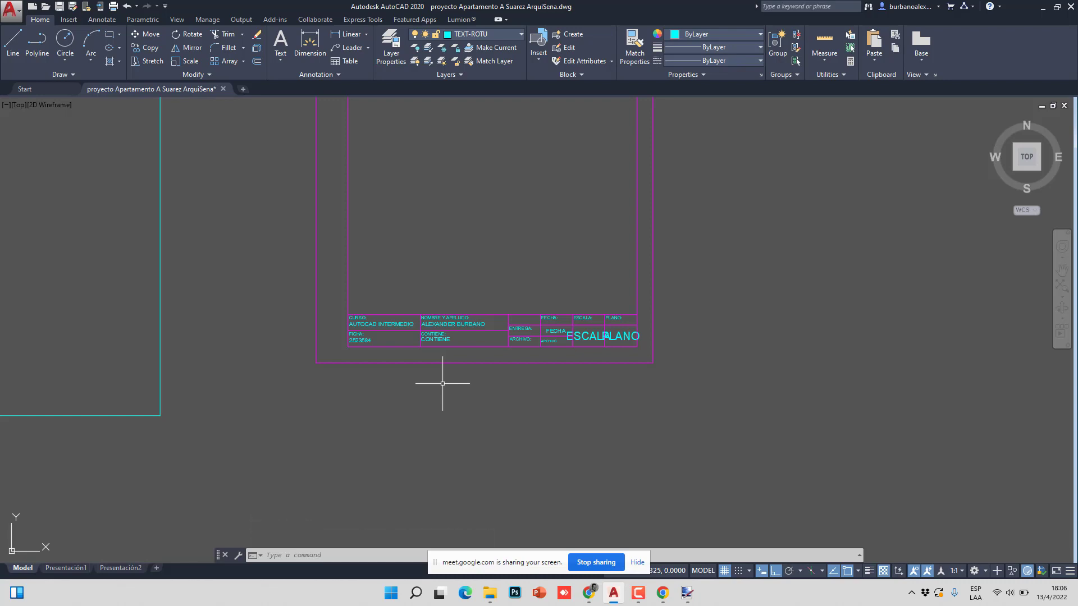
scroll(442, 384, "down", 2)
left_click(553, 397)
- Crossing-select the whole A4 frame and title block
left_click(476, 397)
scroll(550, 416, "down", 4)
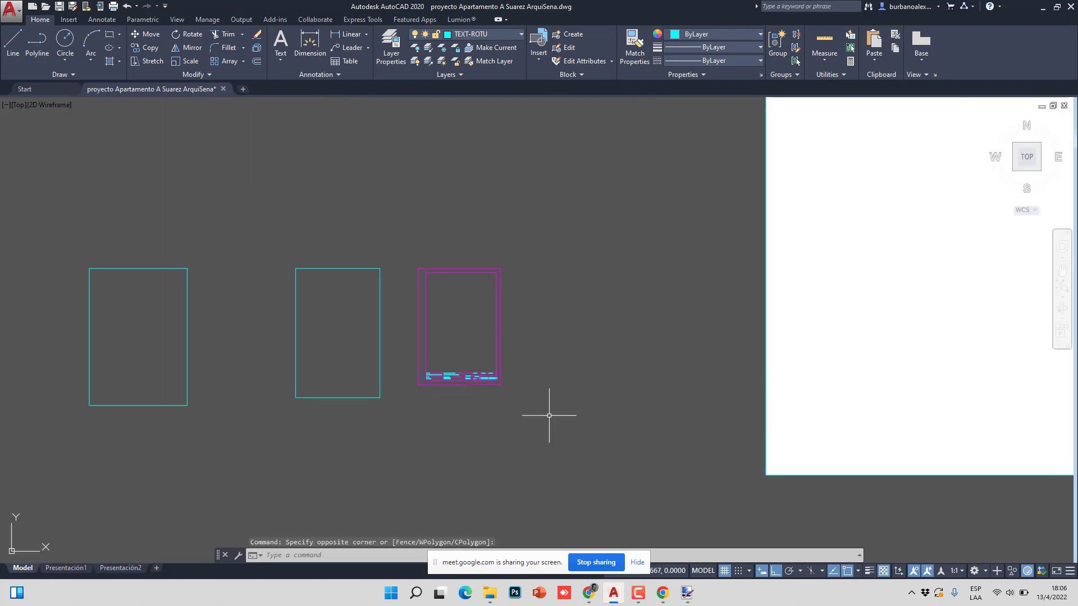
left_click(550, 415)
left_click(406, 230)
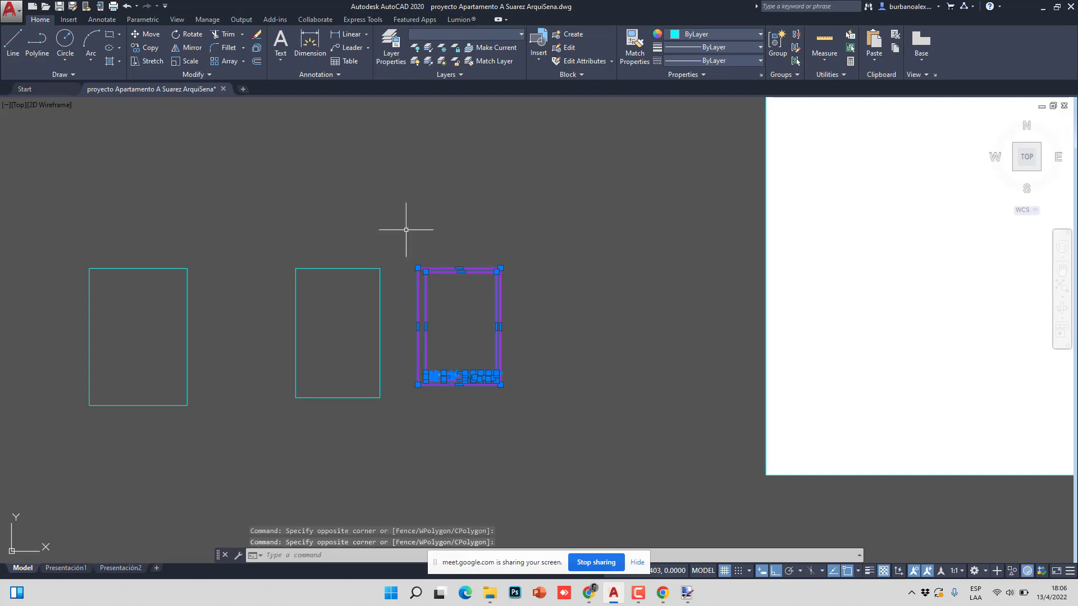
- Create block ROTULO A4 with its base point at the frame's lower-left corner
type("B")
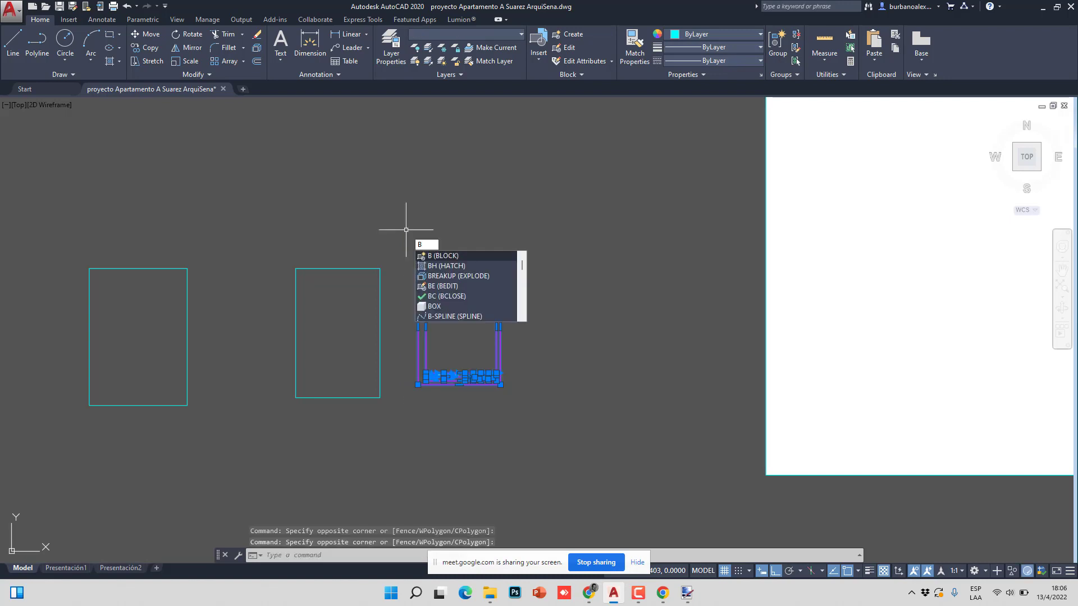
key("Return")
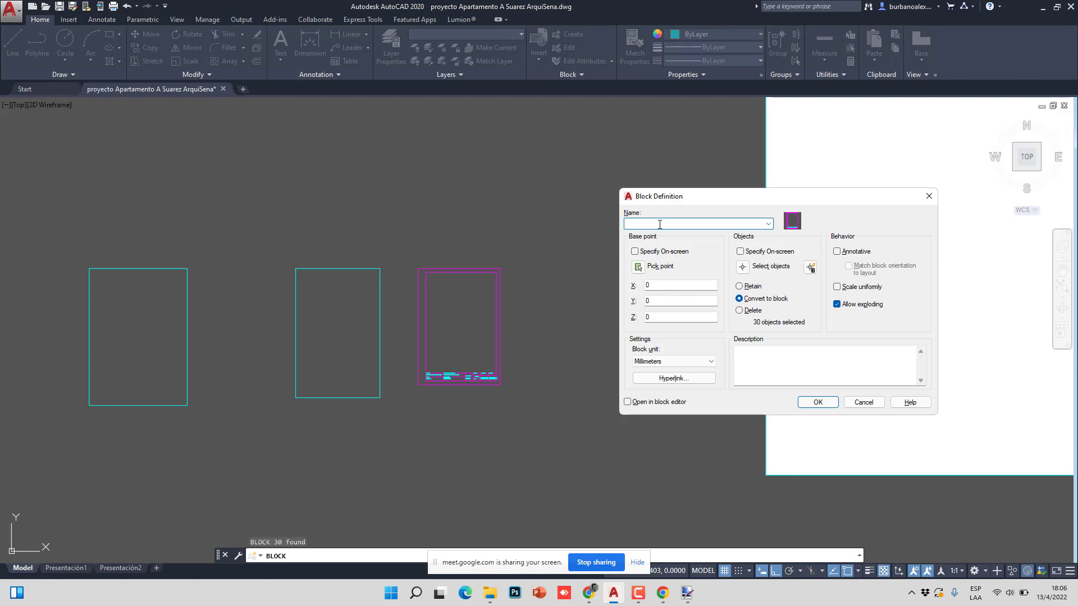
type("ROTULO A4")
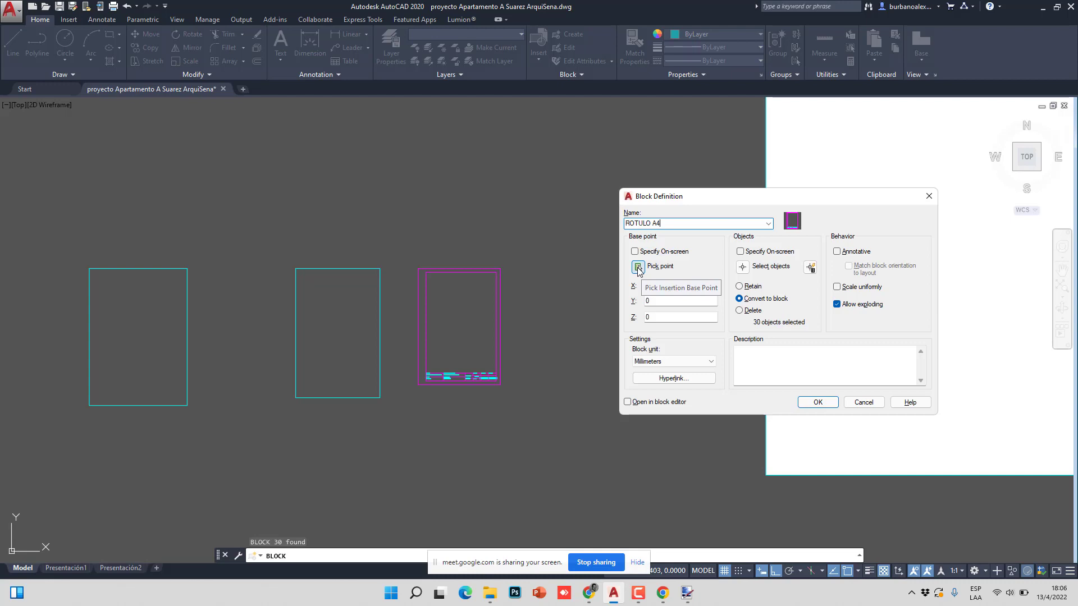
left_click(639, 267)
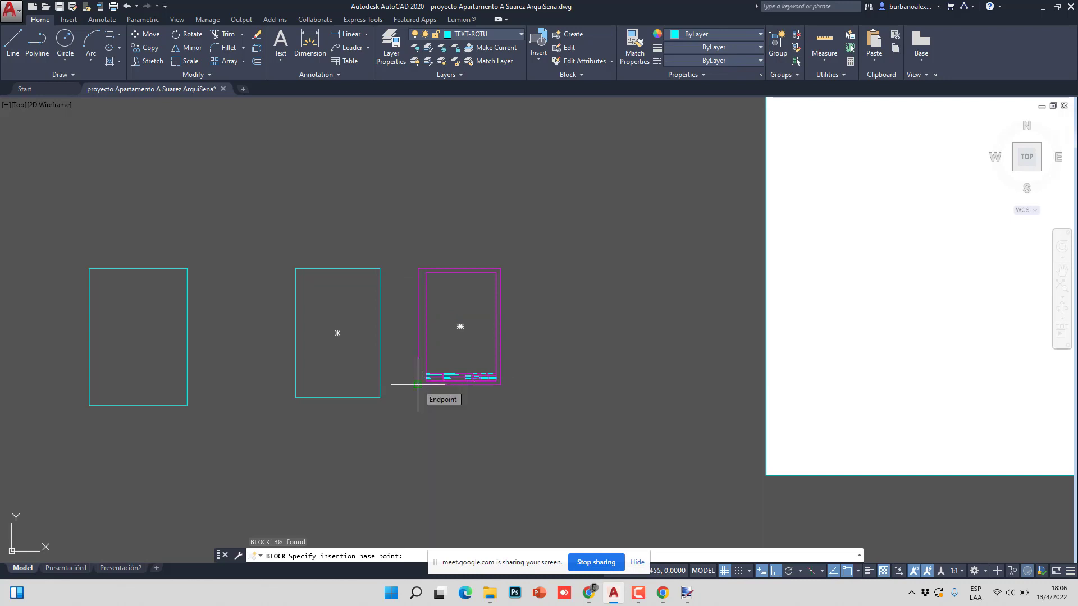
scroll(418, 385, "up", 6)
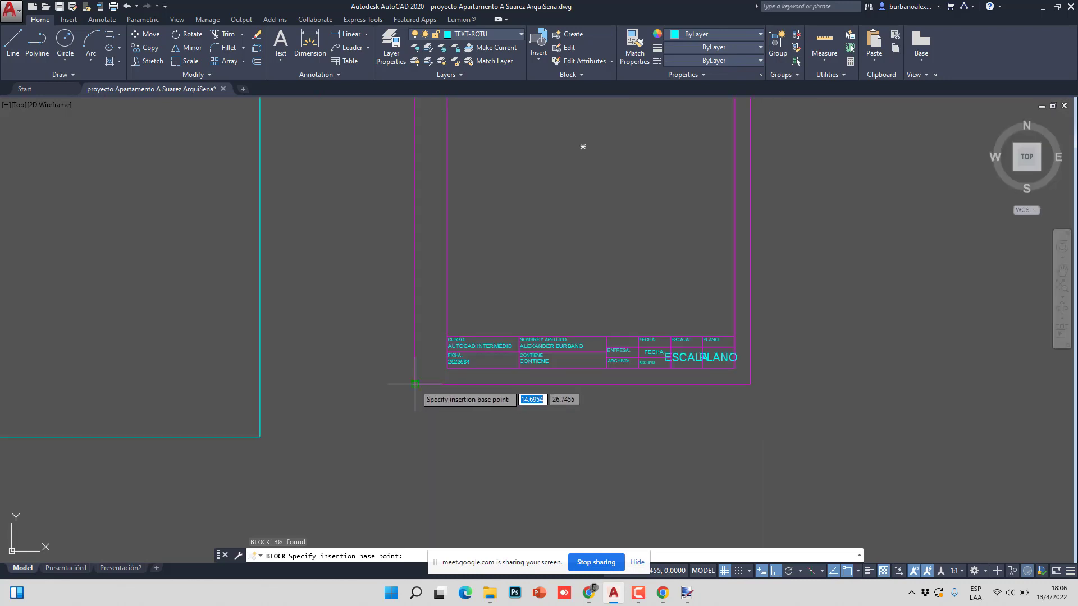
scroll(415, 385, "down", 4)
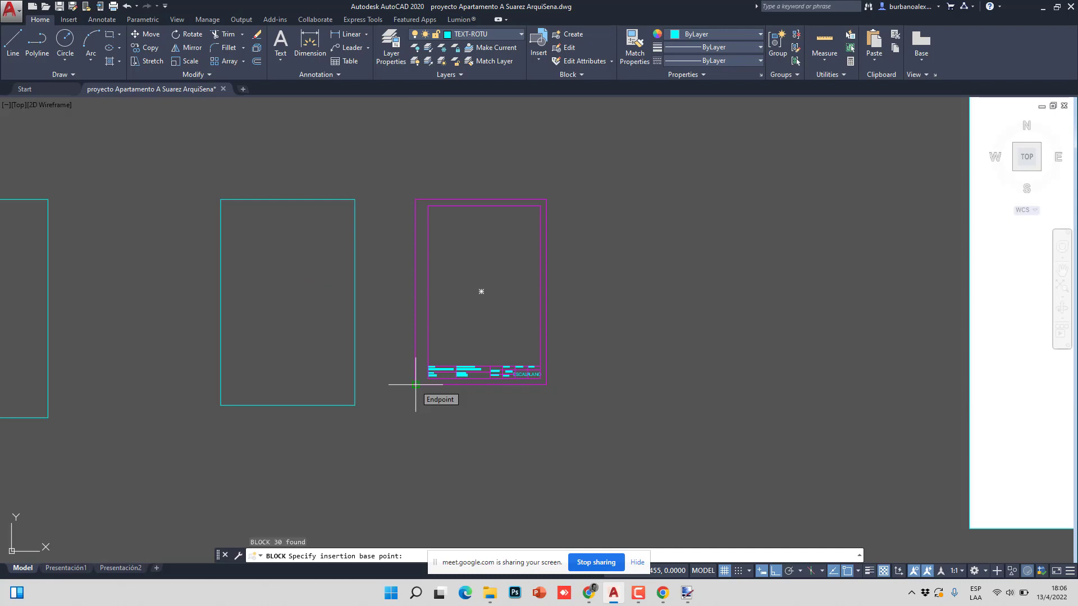
left_click(415, 385)
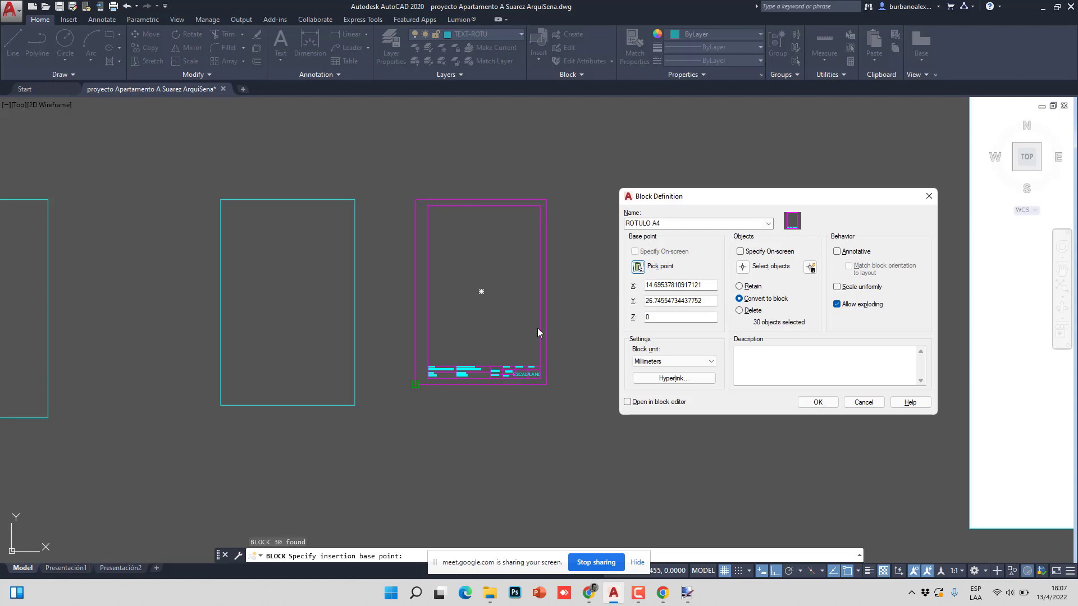
- Create the ROTULO A4 block from the title block so its attribute values open for editing
left_click(820, 402)
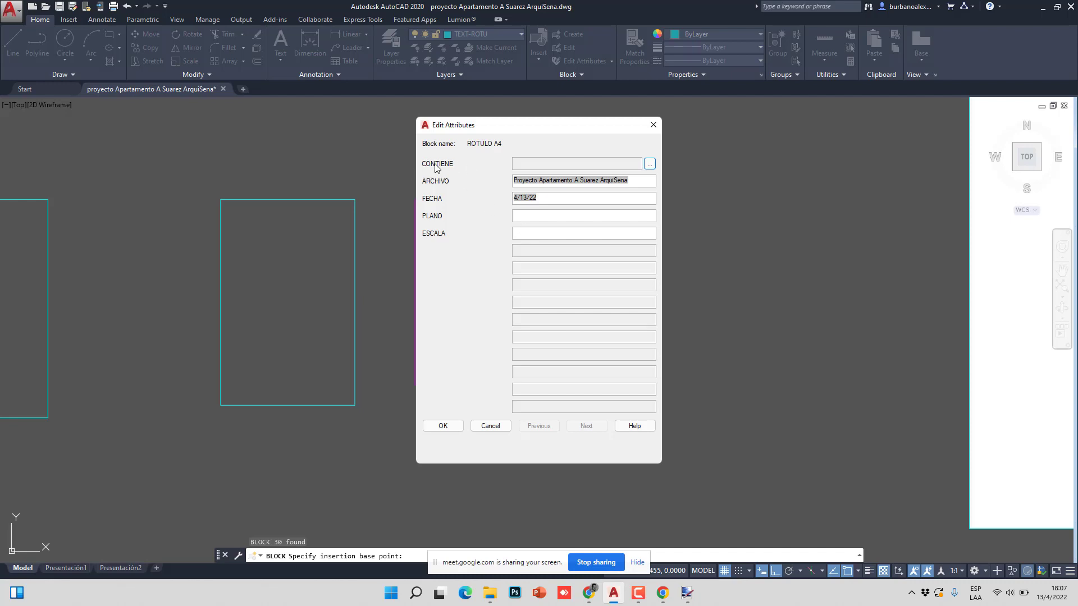
- Enter PLANTA DE APARTAMENTO as the title block's CONTIENE value in the multiline editor
left_click(649, 164)
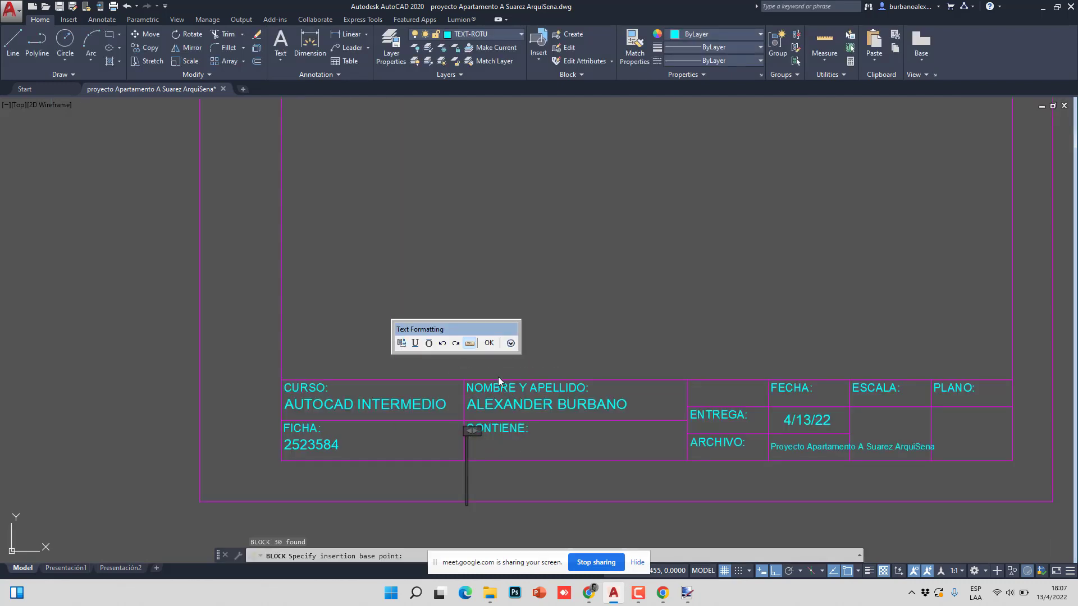
scroll(478, 450, "up", 2)
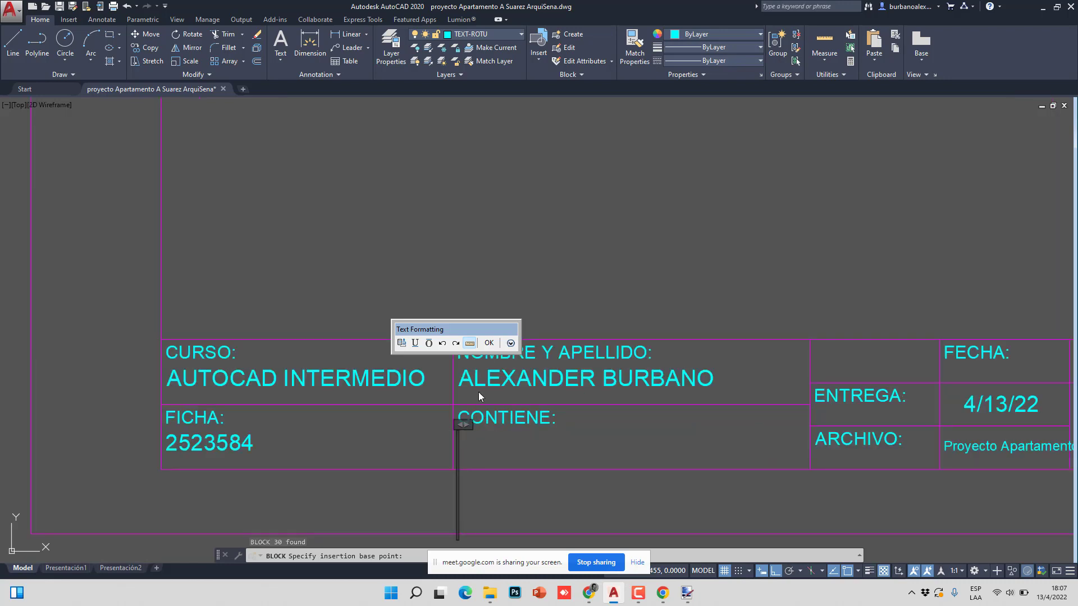
scroll(478, 392, "down", 5)
scroll(470, 368, "up", 4)
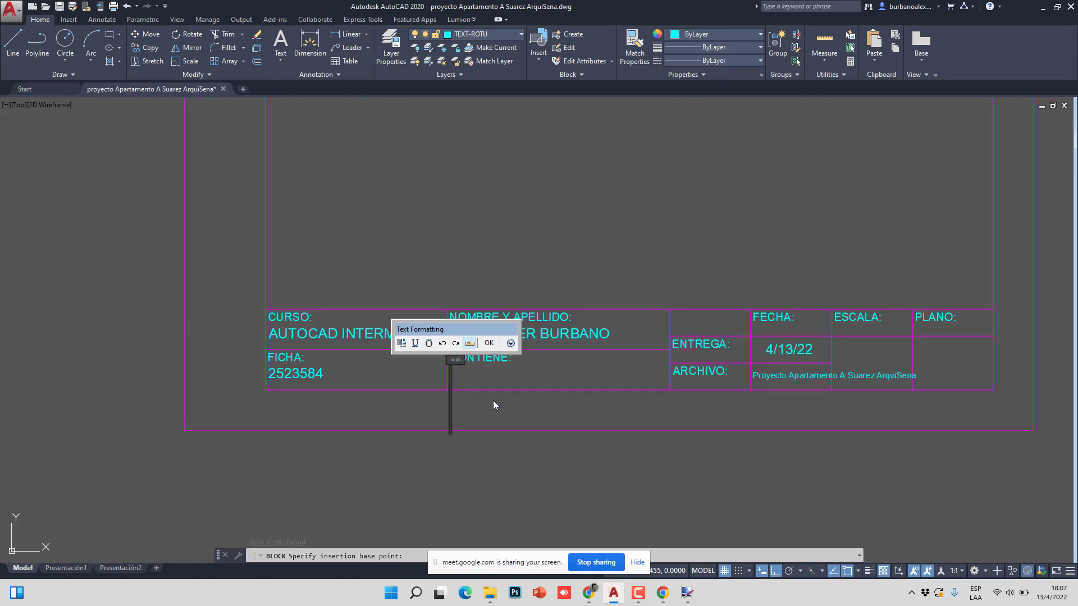
type("PLANTA")
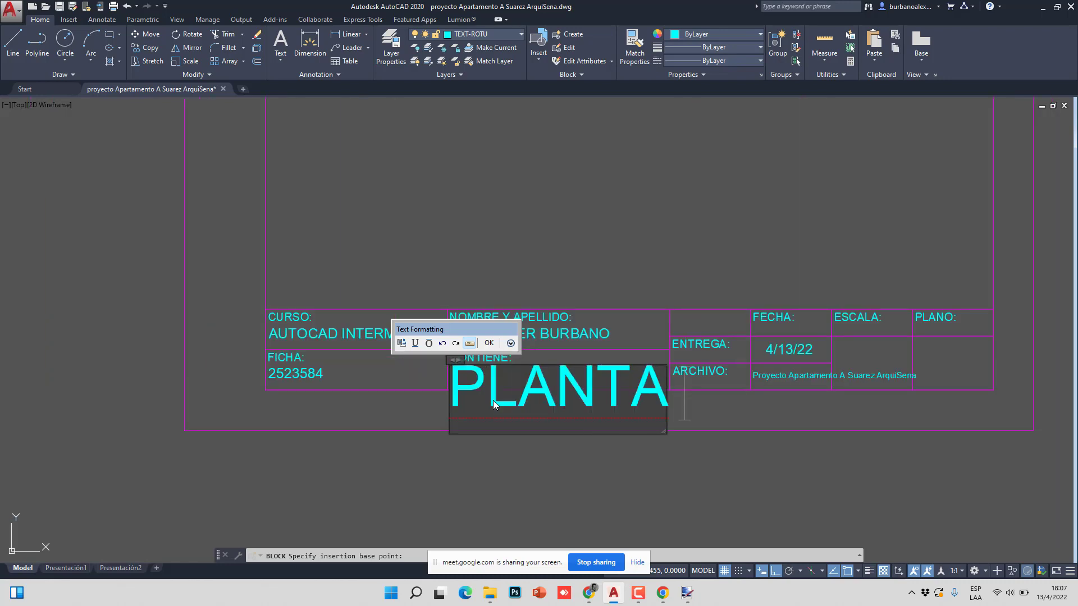
type(" DE")
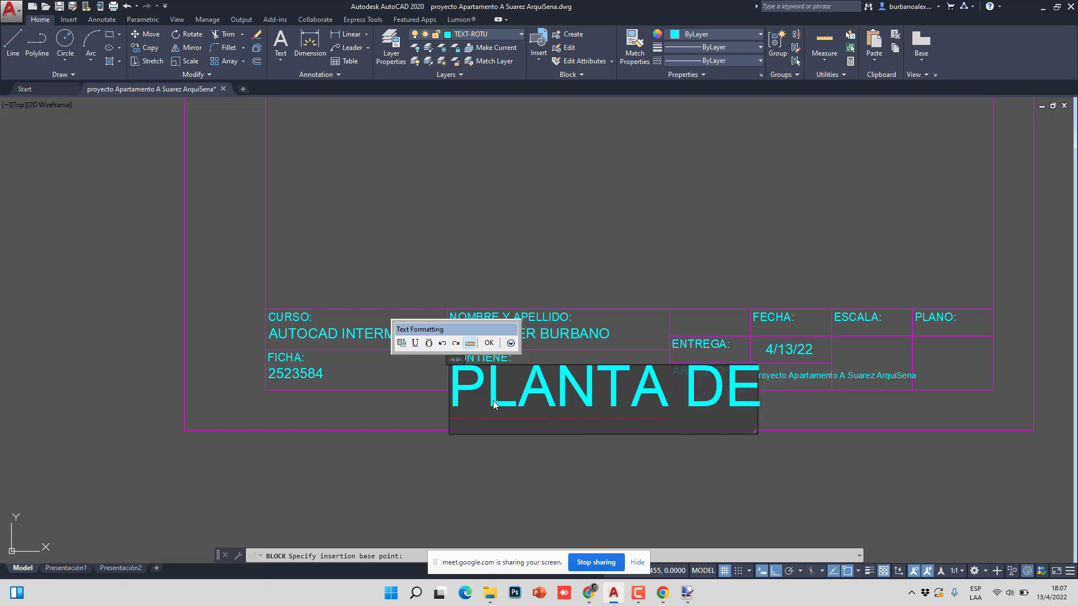
type(" APARAT")
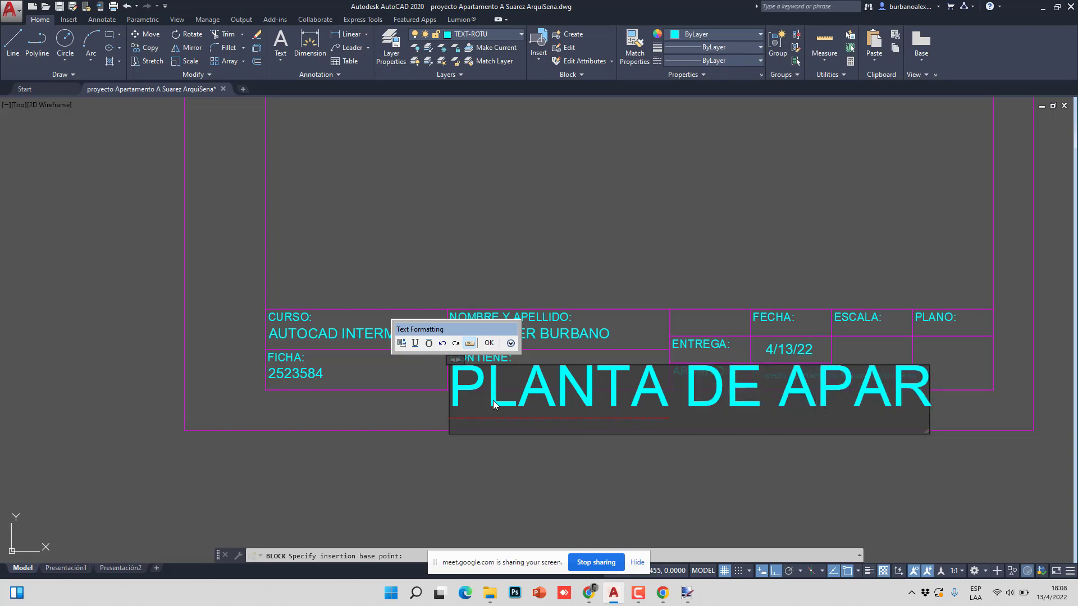
key("BackSpace")
key("BackSpace")
type("TAME")
key("BackSpace")
type("M")
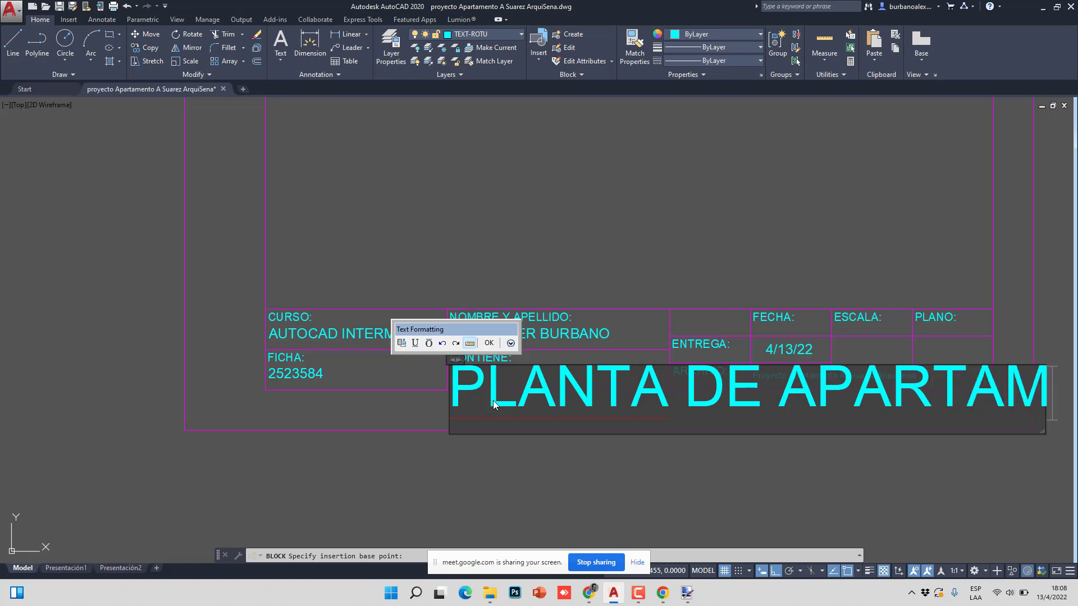
type("ENTO")
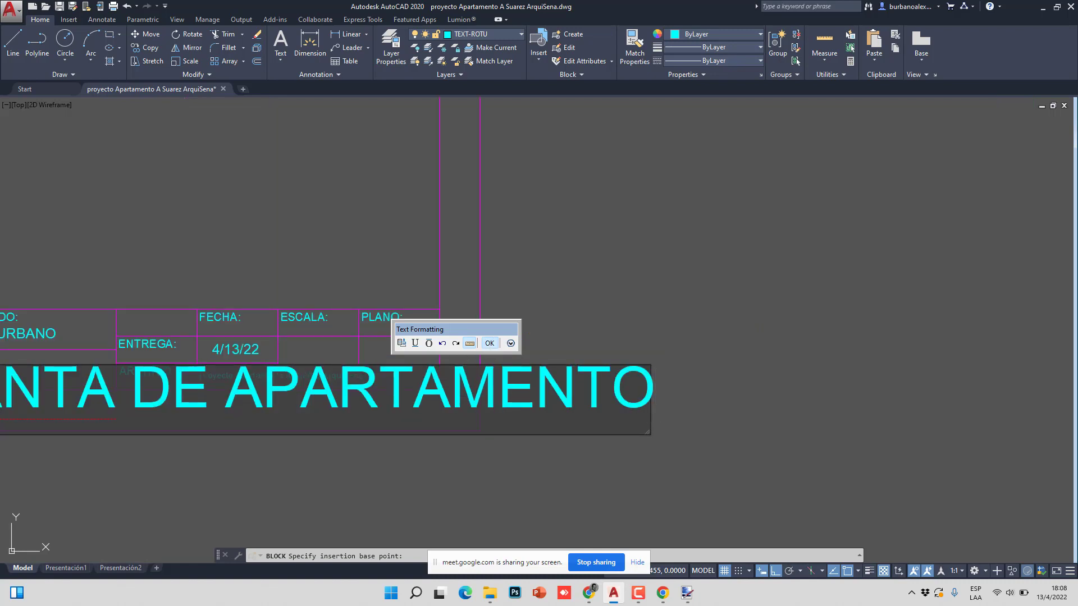
left_click(489, 343)
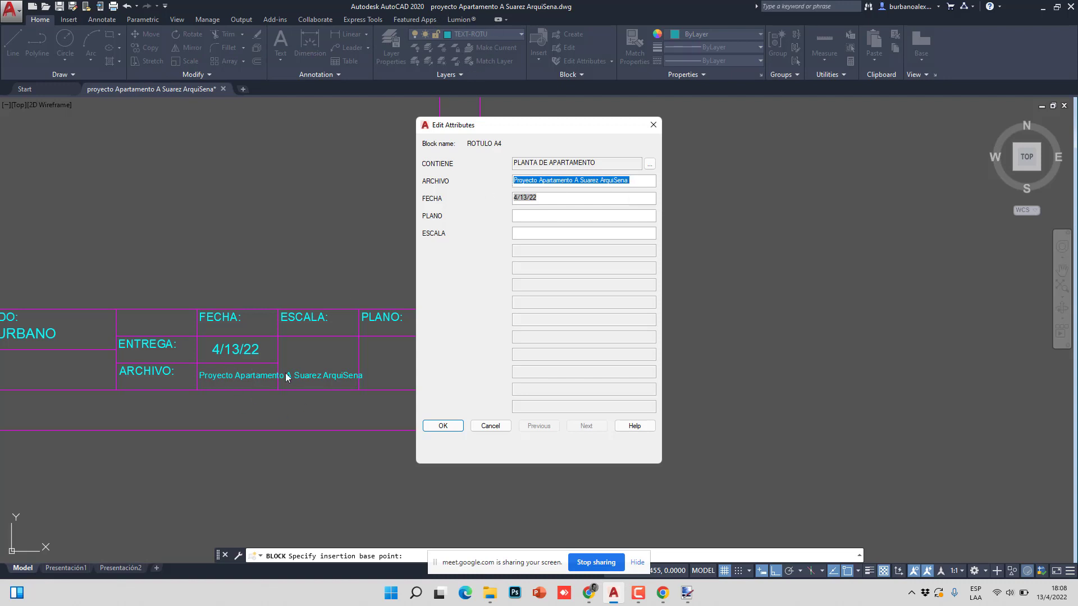
- Fill in PLANO as 1/3 and ESCALA as 1:100, then apply the attribute values
left_click(530, 216)
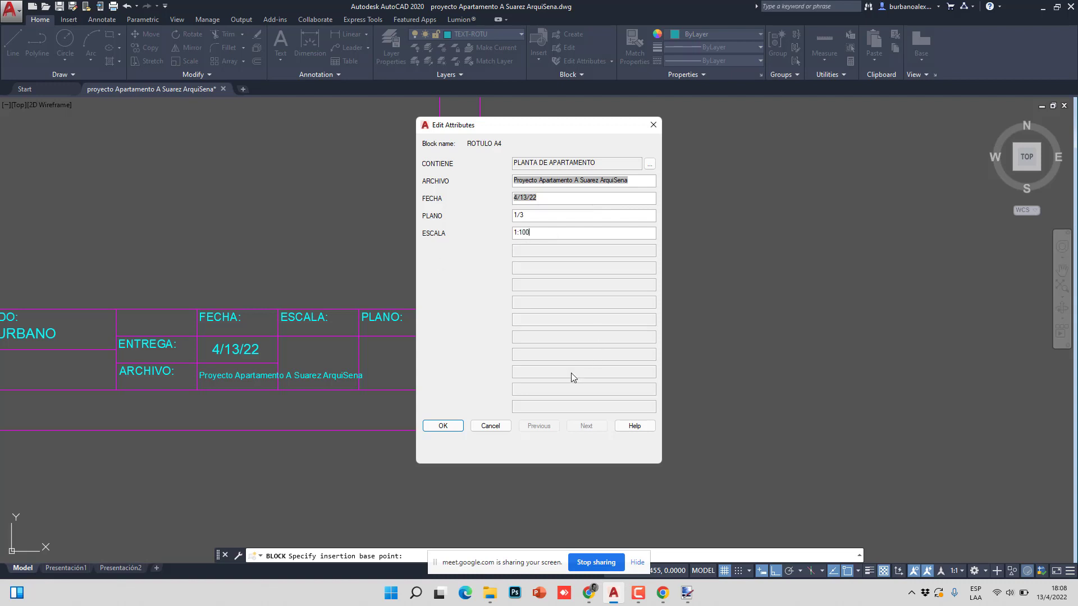
left_click(453, 427)
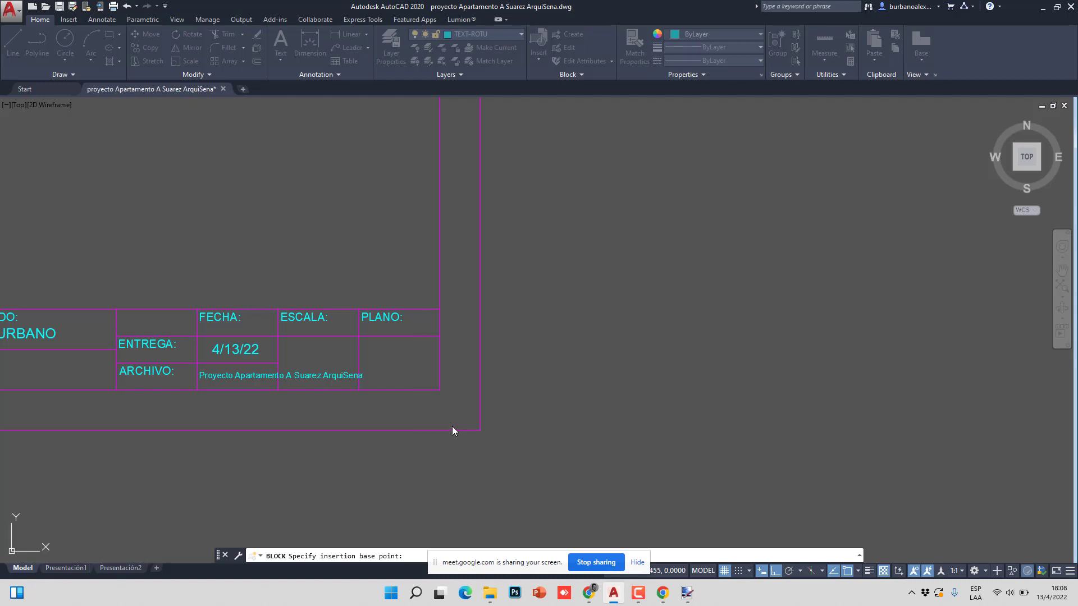
- Zoom and pan around the title block to check the 1:100 and 1/3 values
middle_click_drag(294, 373, 502, 404)
scroll(524, 432, "up", 4)
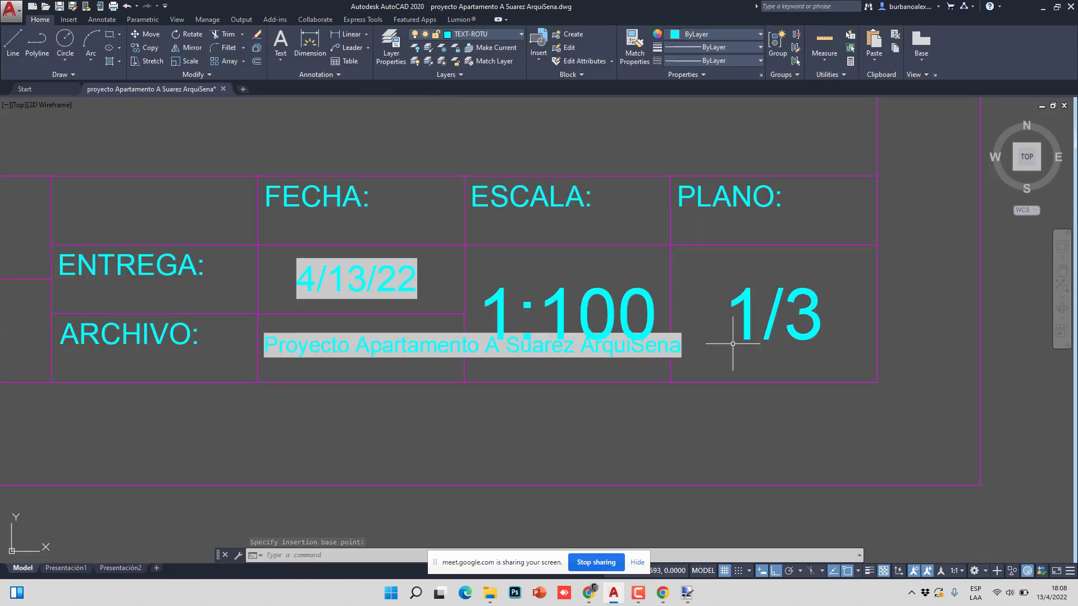
scroll(727, 344, "down", 3)
scroll(309, 348, "up", 4)
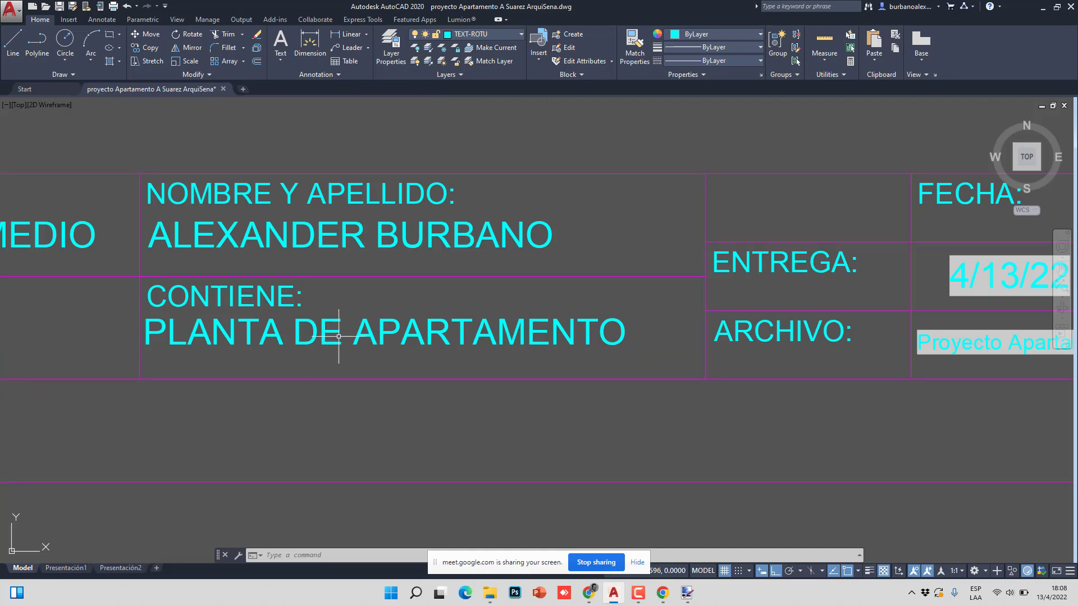
scroll(446, 339, "up", 4)
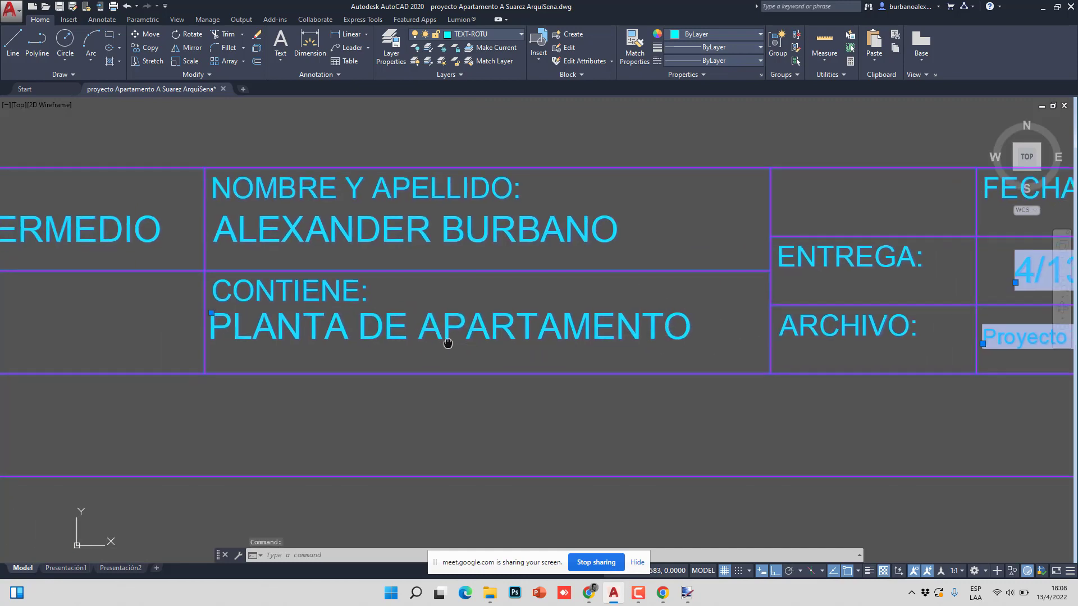
scroll(163, 294, "down", 3)
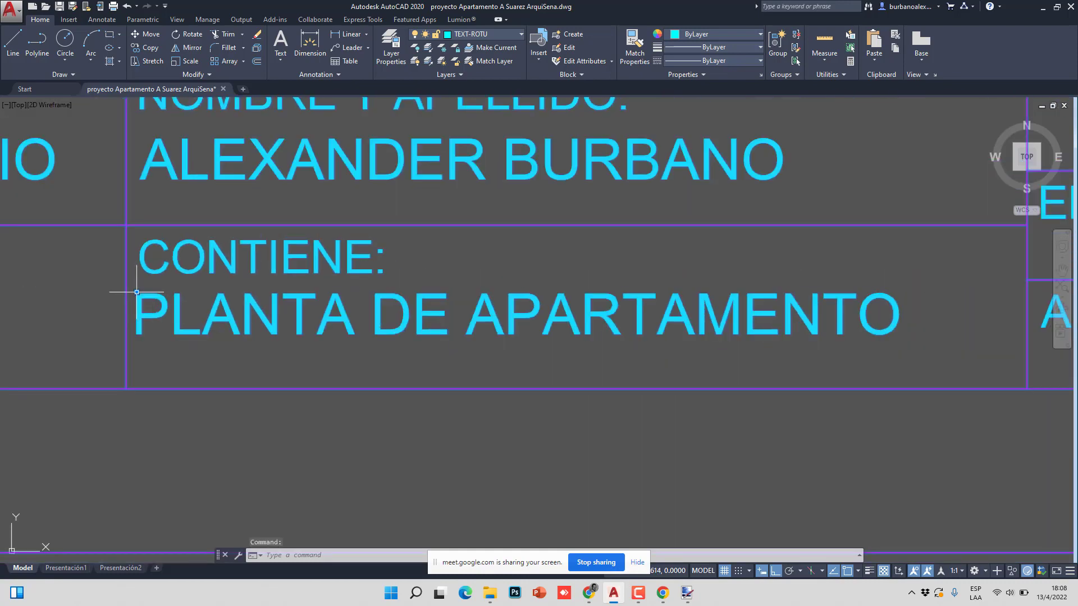
scroll(225, 296, "down", 4)
scroll(457, 323, "down", 2)
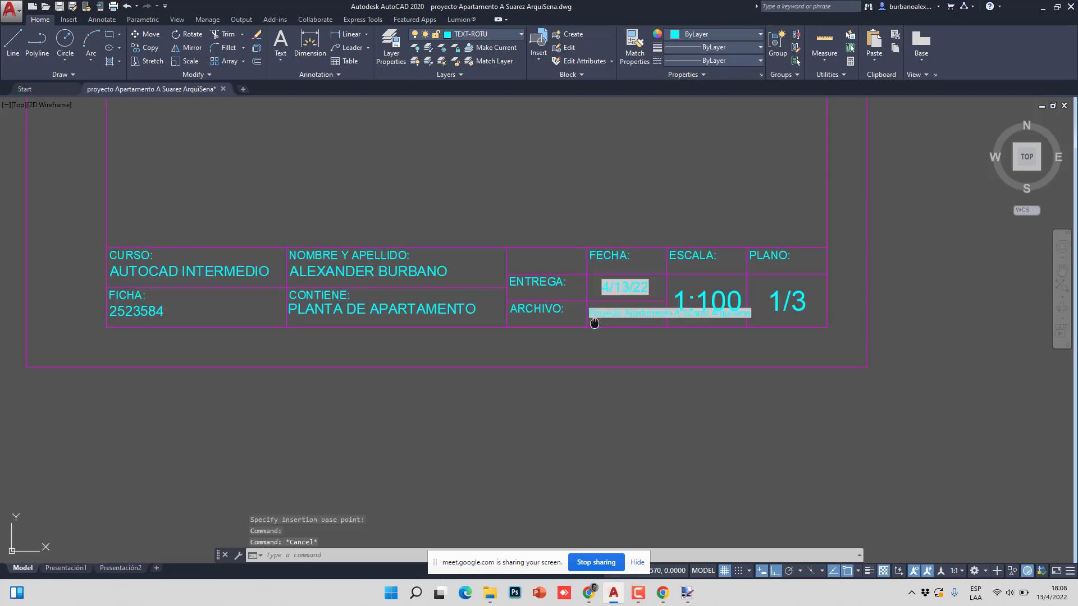
scroll(594, 323, "up", 4)
scroll(541, 343, "down", 6)
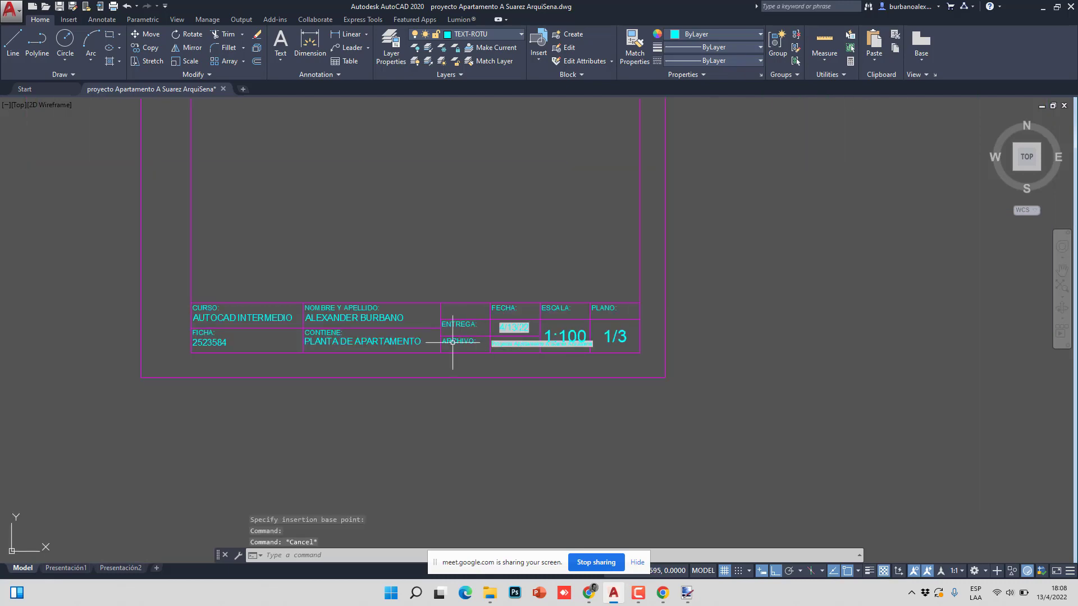
scroll(453, 342, "up", 4)
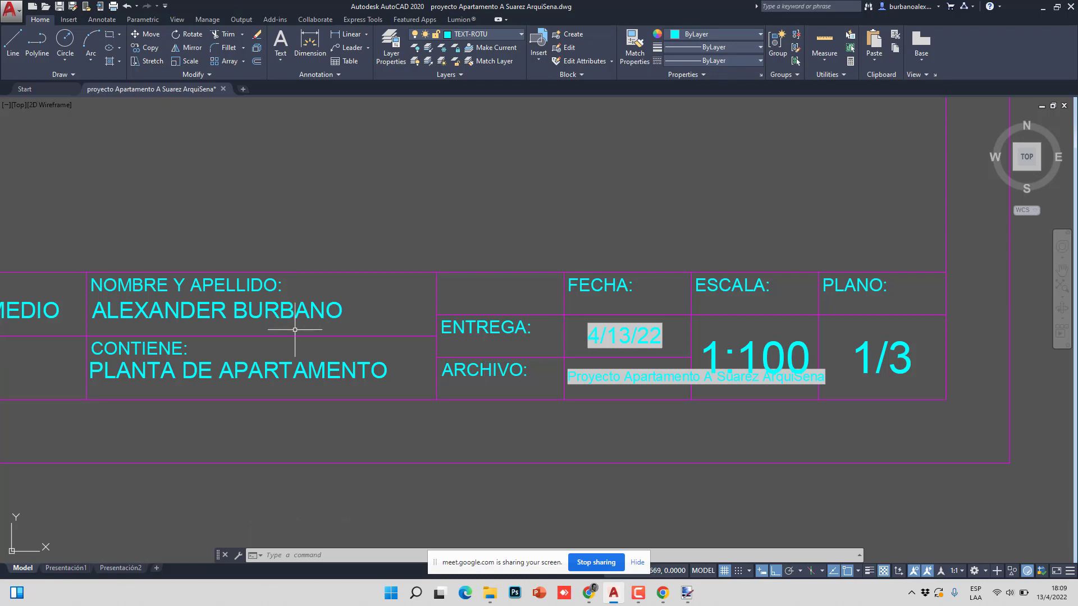
scroll(224, 360, "down", 2)
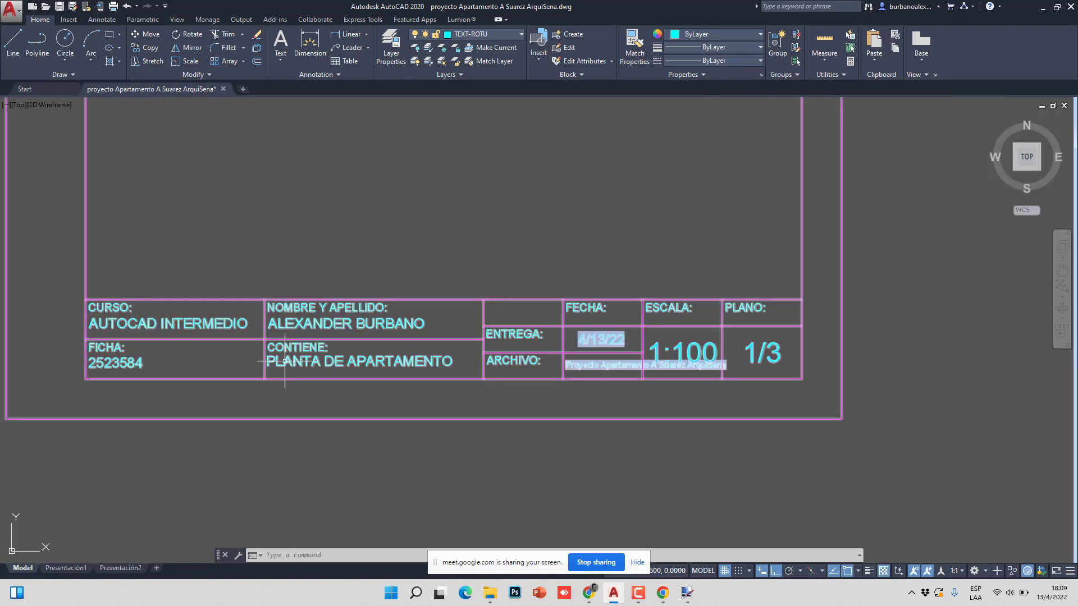
middle_click_drag(212, 354, 221, 366)
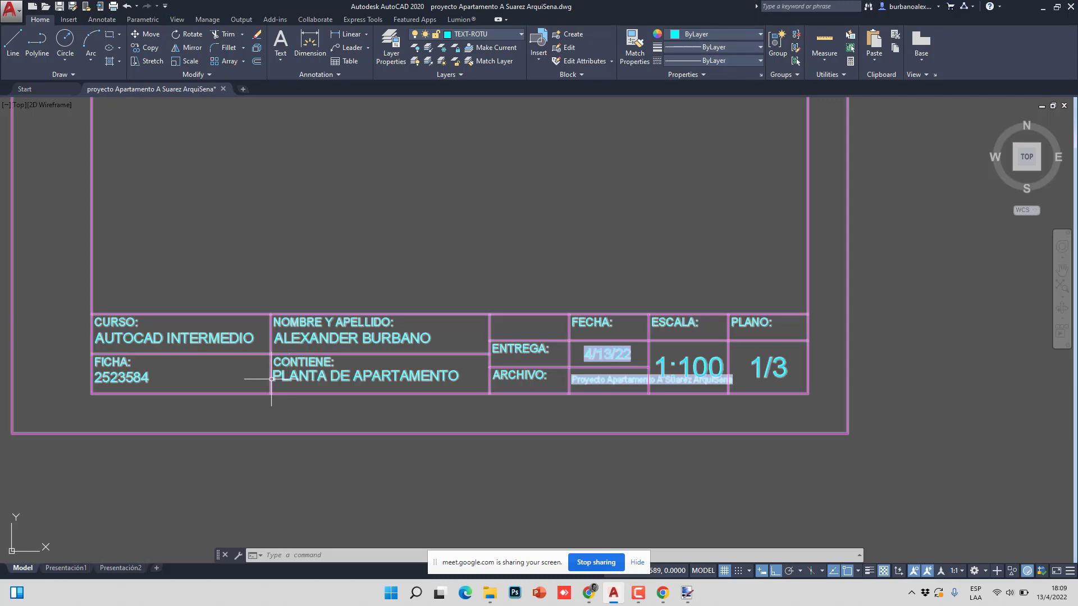
scroll(291, 380, "up", 2)
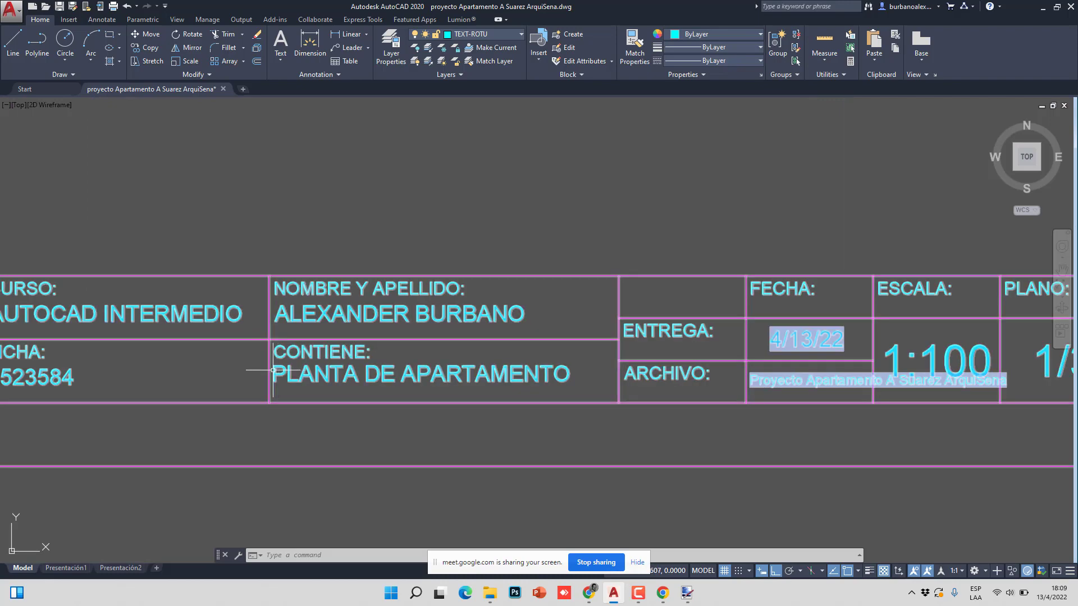
scroll(335, 382, "down", 3)
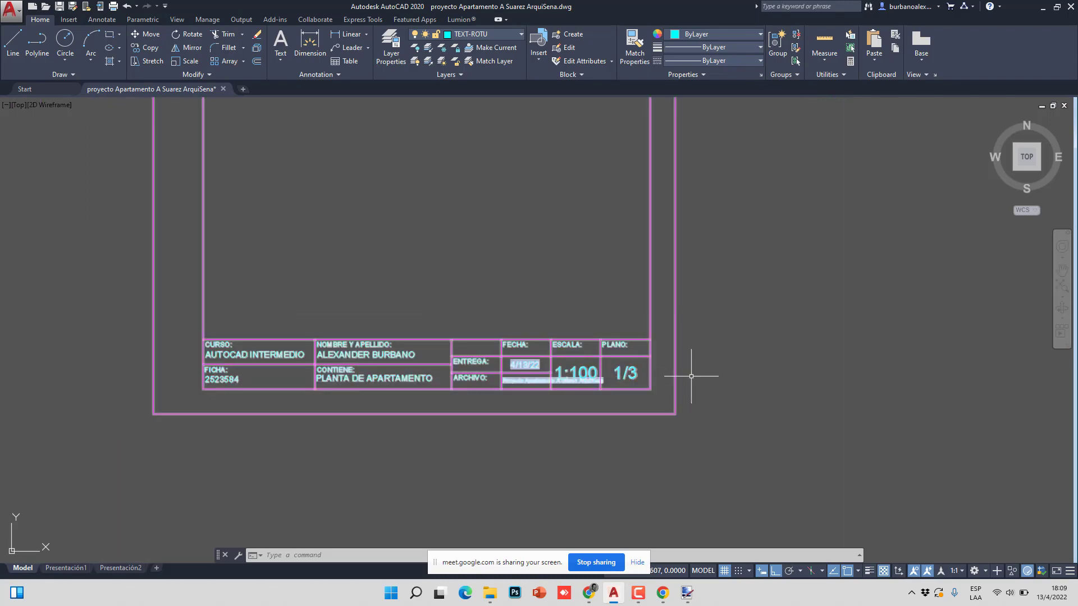
scroll(397, 390, "up", 2)
scroll(435, 379, "up", 2)
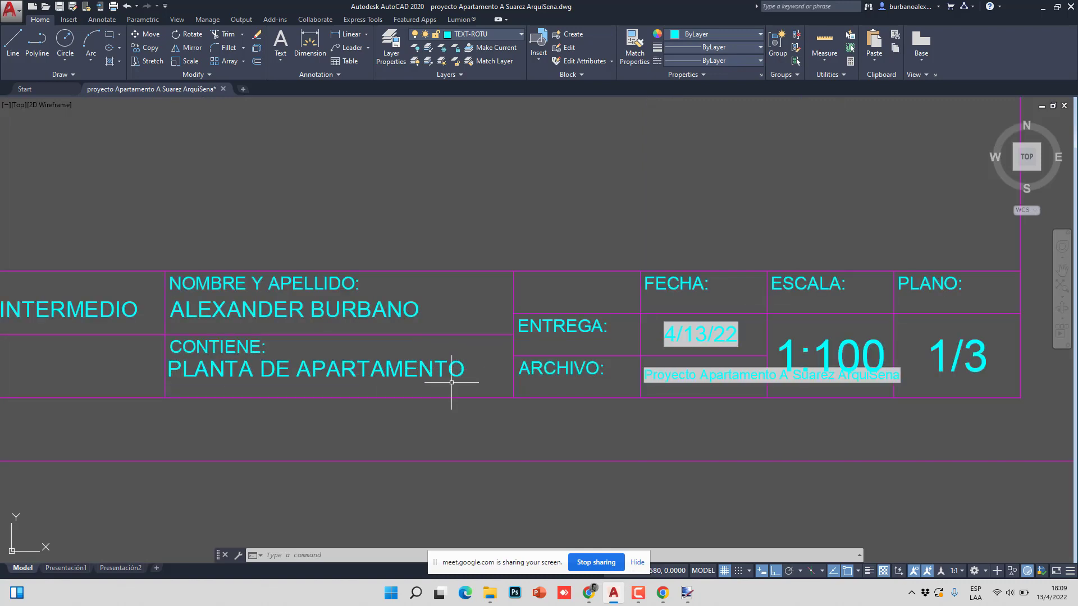
scroll(483, 380, "down", 1)
middle_click_drag(483, 380, 422, 379)
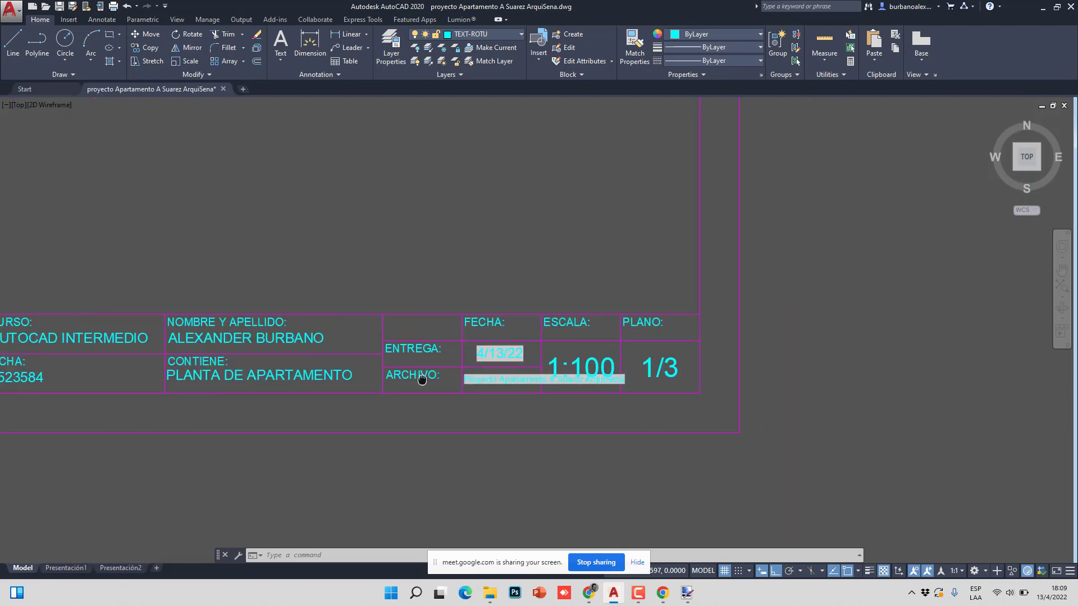
scroll(528, 375, "up", 4)
scroll(559, 385, "down", 4)
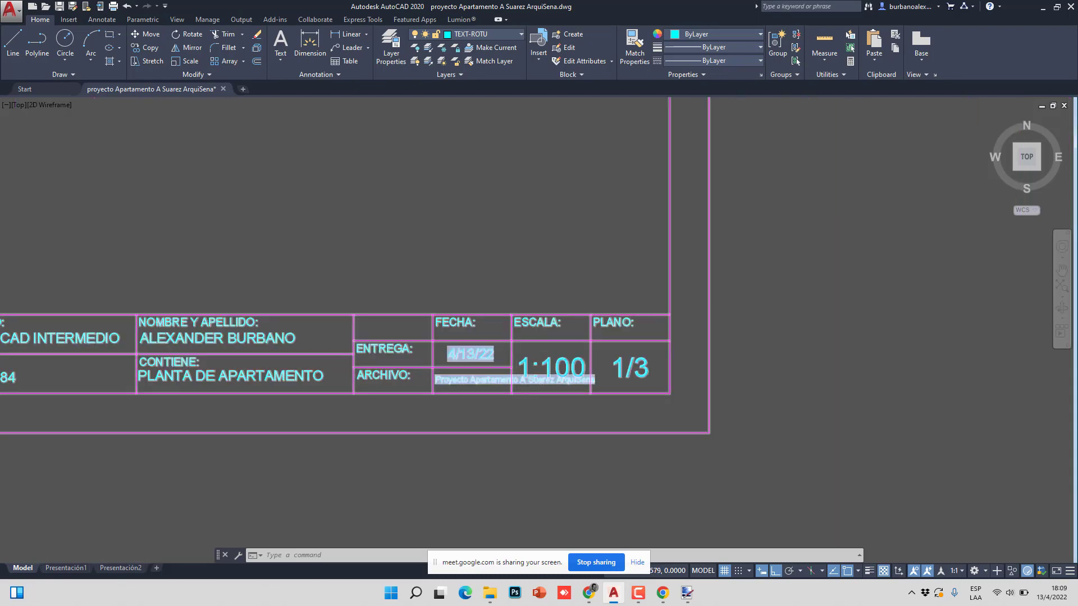
scroll(528, 379, "up", 4)
scroll(659, 375, "down", 4)
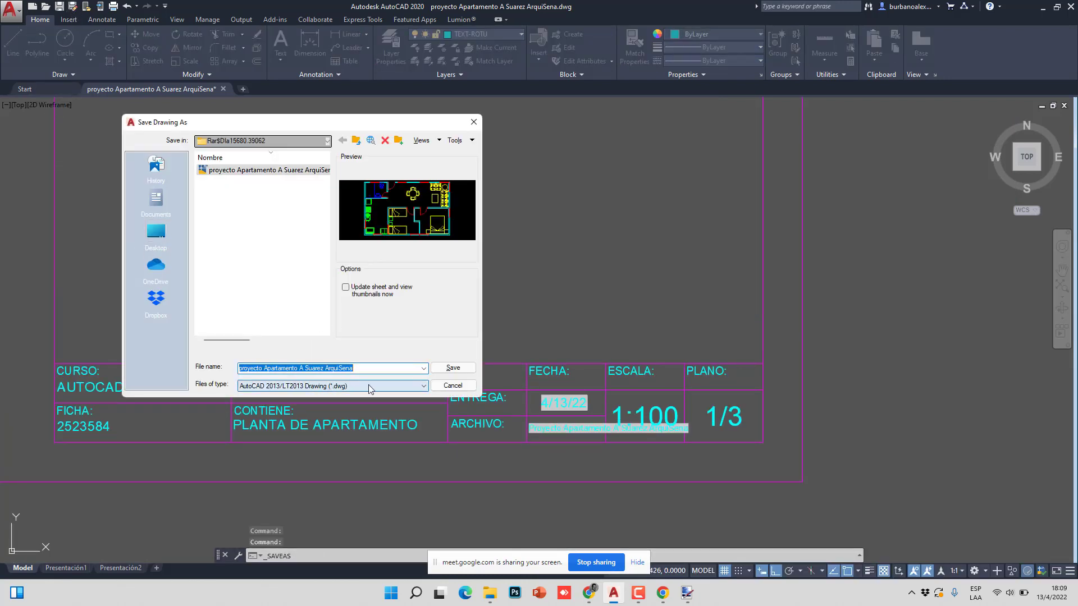
- Save the drawing under the new name APARTAMENTOS.dwg
left_click(294, 369)
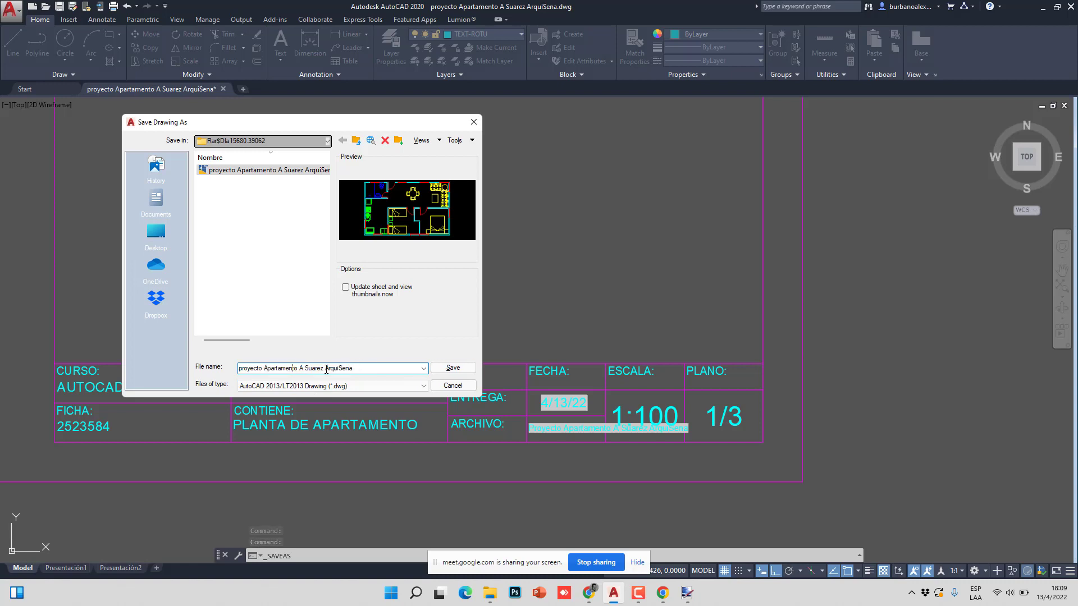
key("ctrl+a")
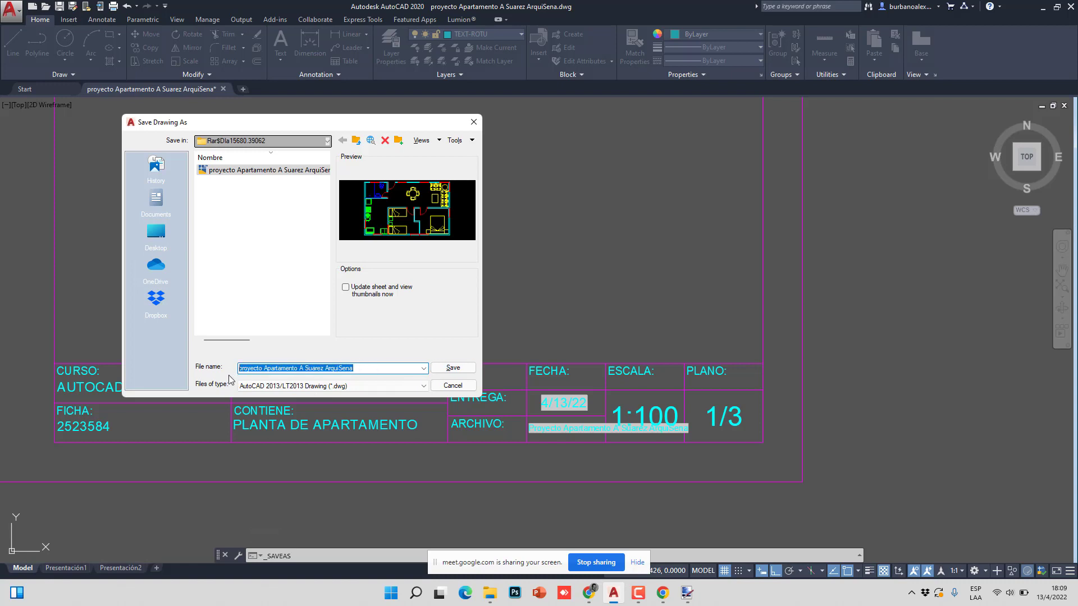
type("APARTAMENTOS")
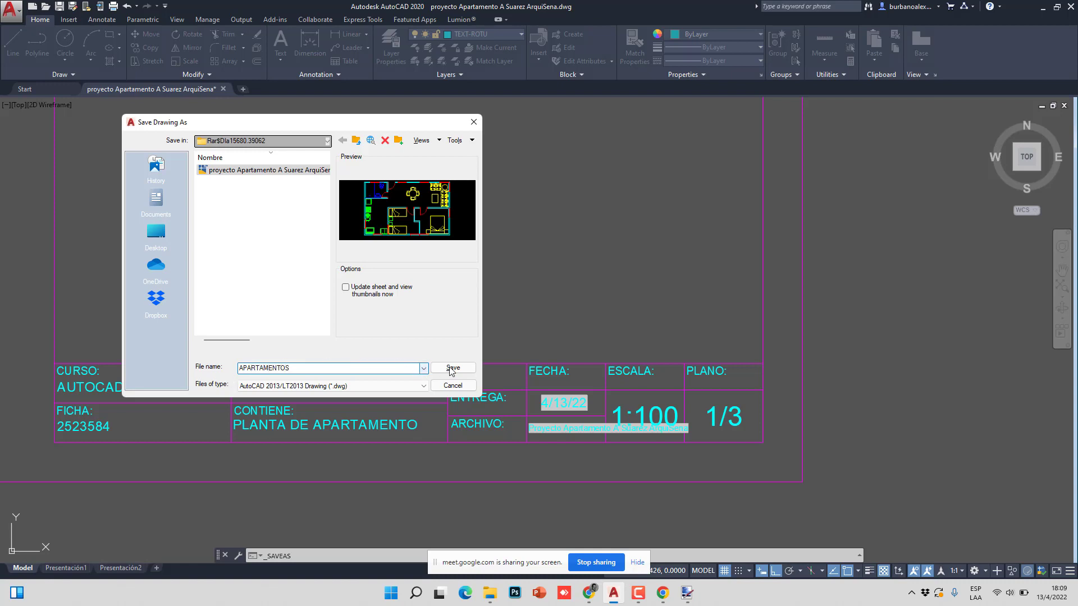
left_click(451, 368)
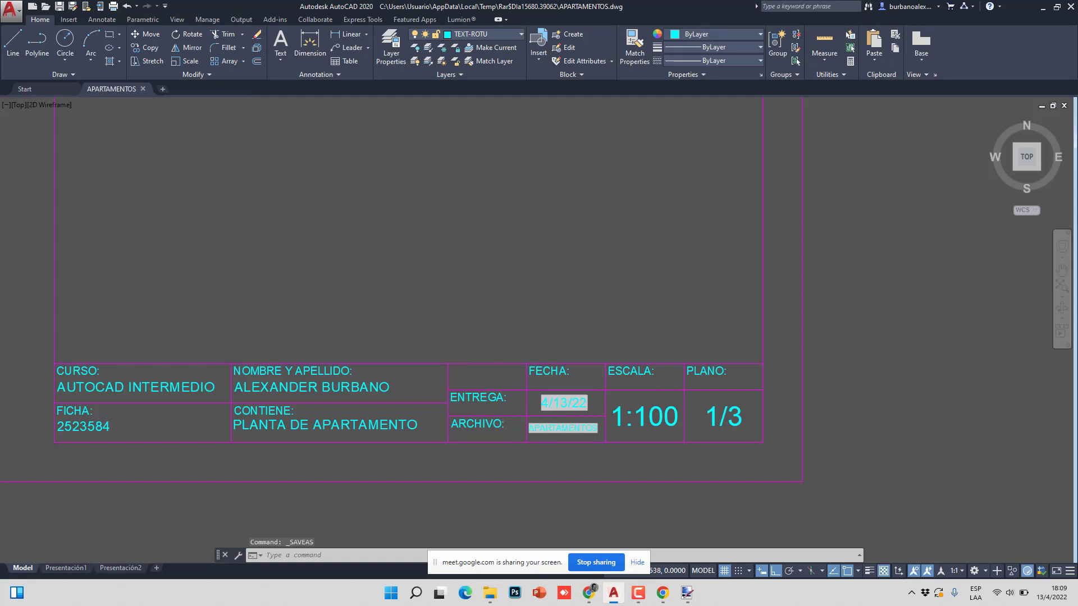
scroll(564, 423, "up", 6)
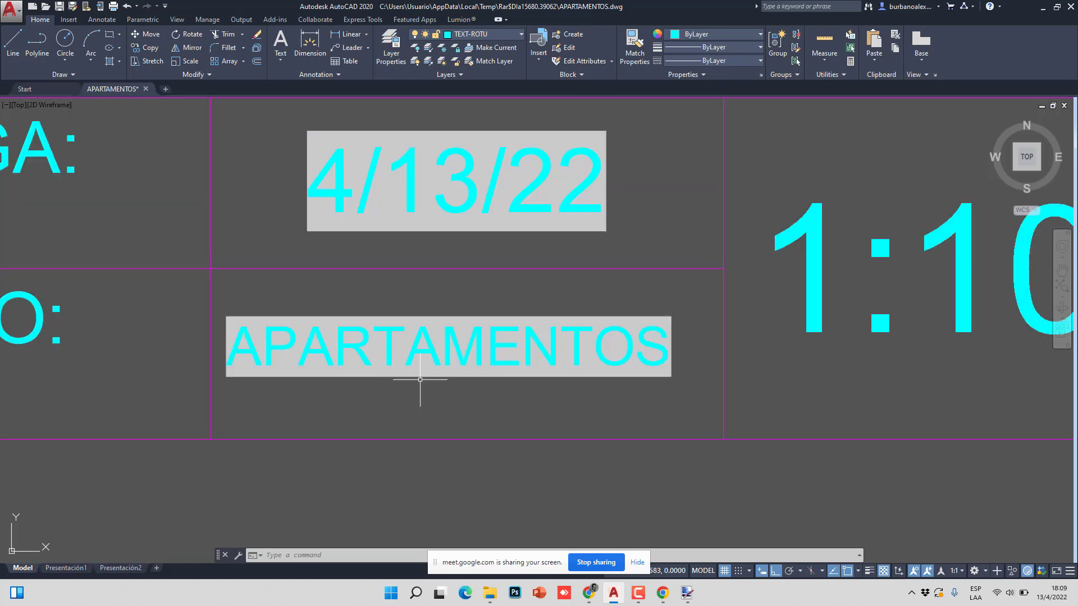
scroll(489, 349, "down", 2)
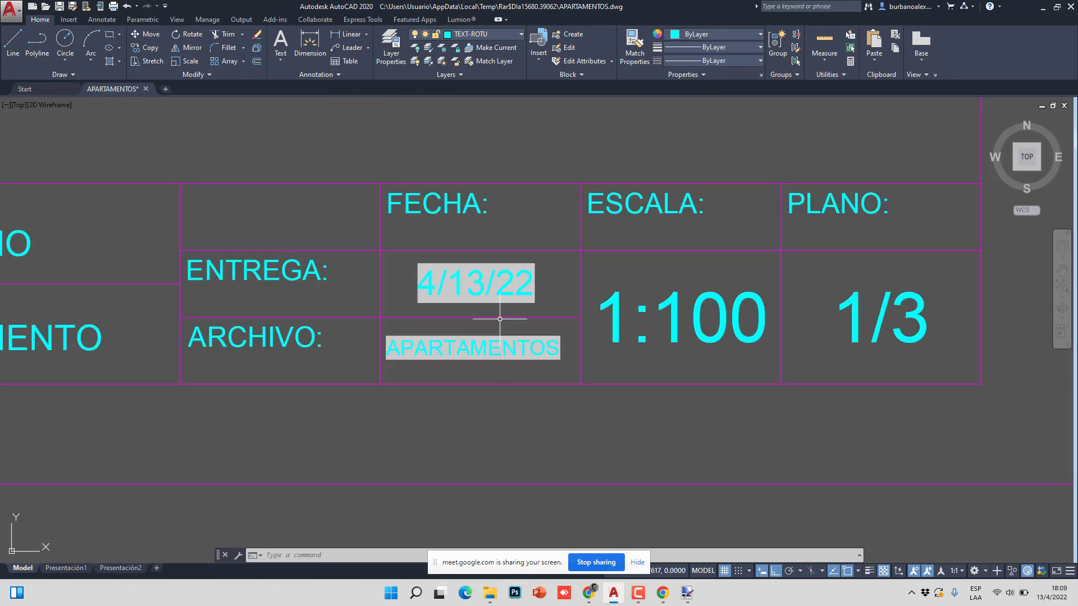
scroll(497, 269, "up", 6)
scroll(461, 247, "down", 4)
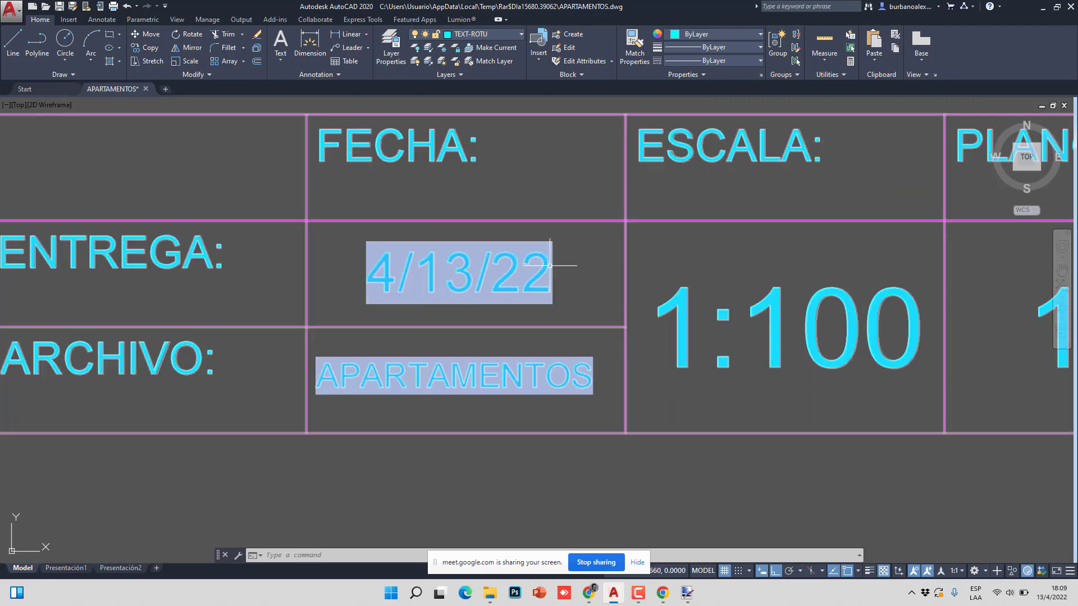
scroll(548, 269, "down", 5)
scroll(493, 244, "up", 3)
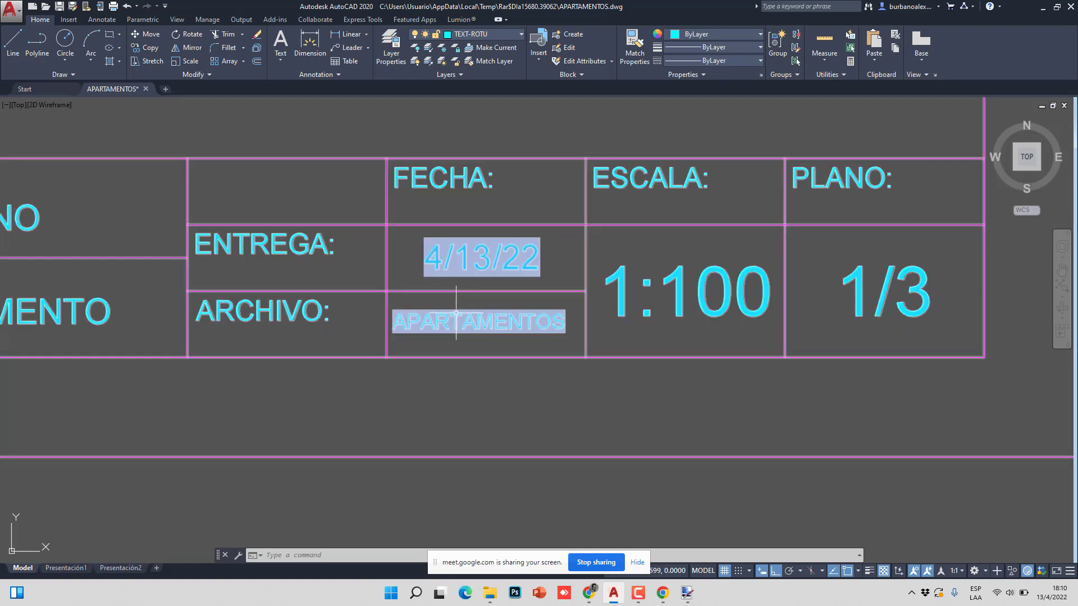
scroll(475, 289, "down", 5)
scroll(457, 309, "up", 3)
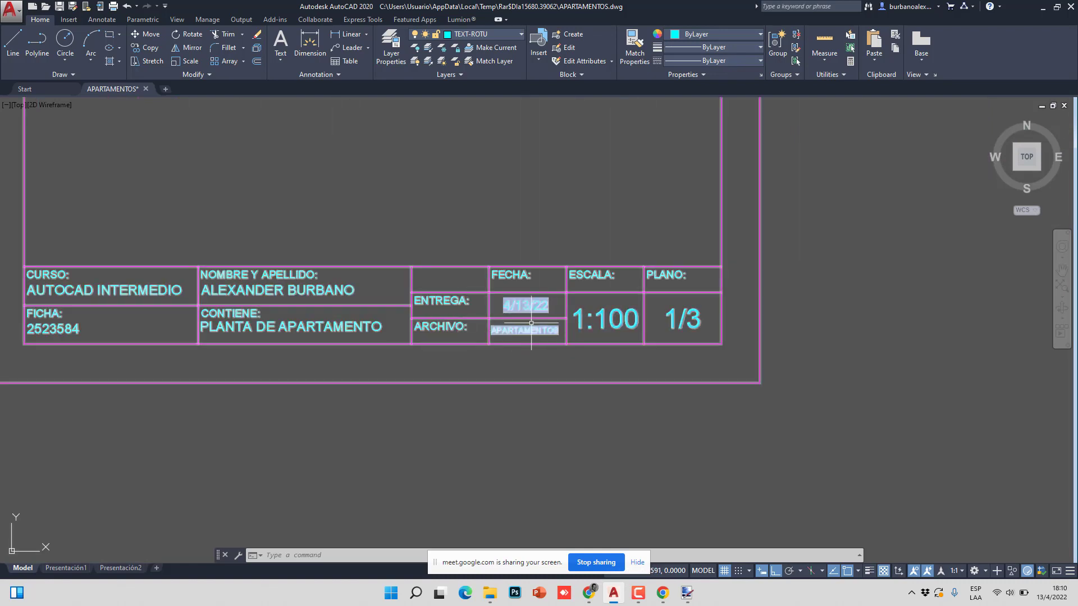
scroll(645, 247, "down", 6)
left_click(566, 219)
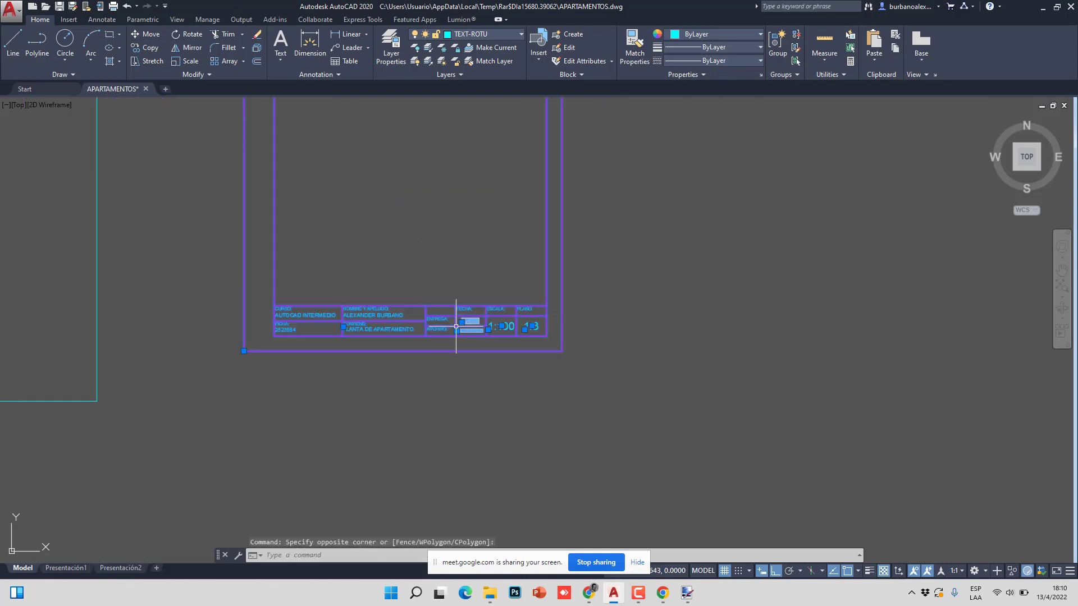
key("Escape")
key("Escape")
middle_click_drag(458, 265, 494, 349)
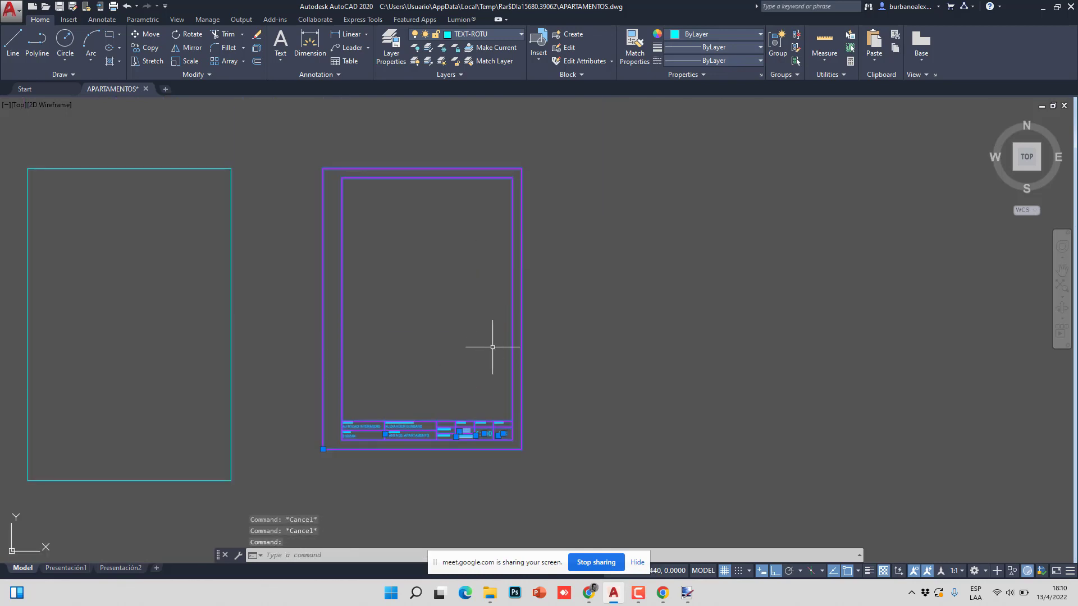
left_click(512, 363)
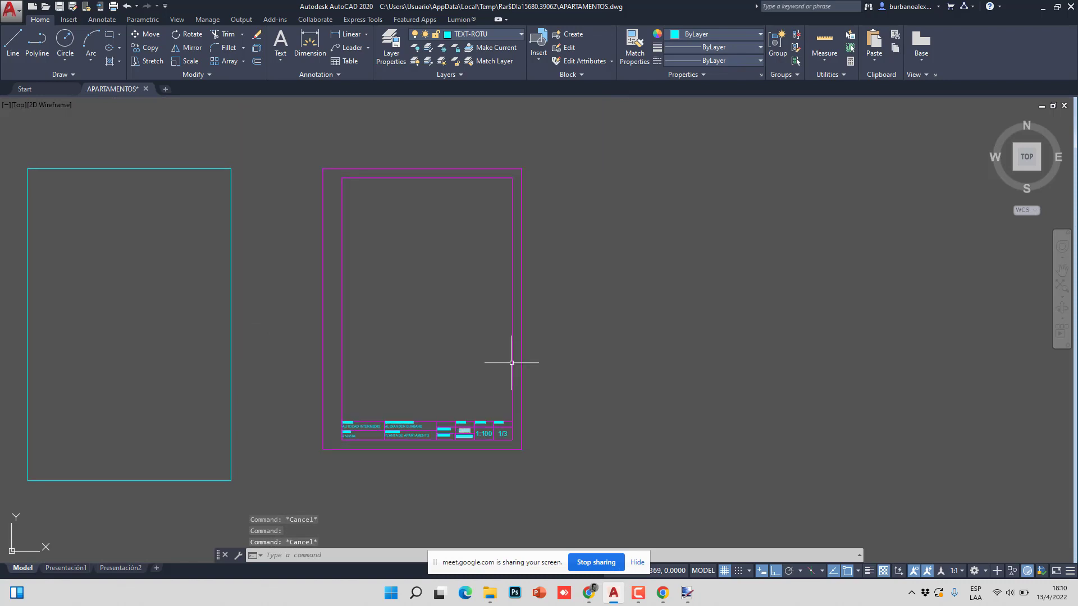
scroll(466, 432, "up", 5)
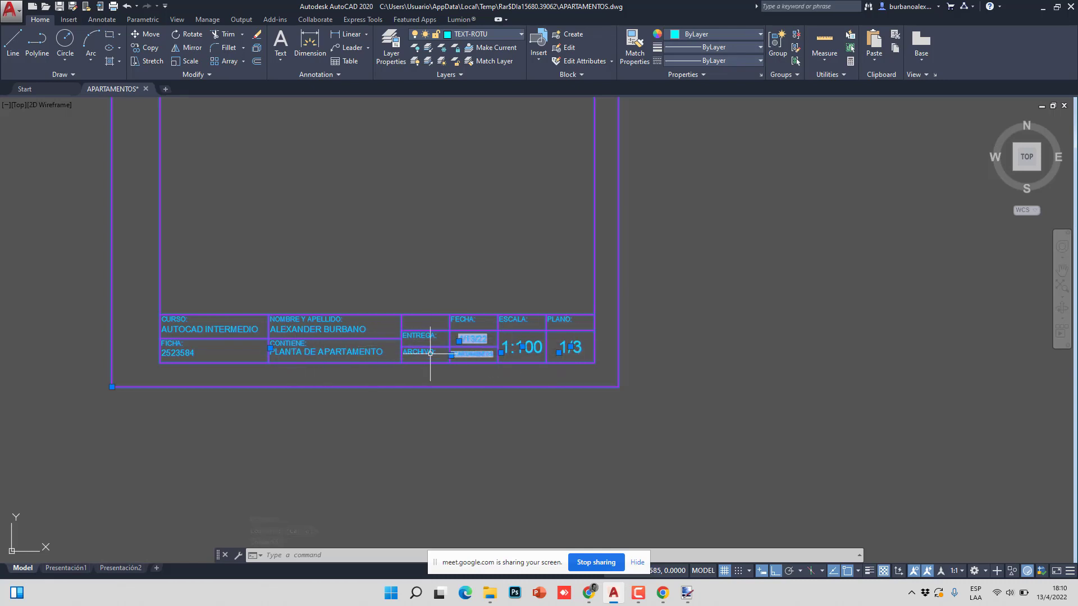
key("Escape")
left_click(325, 372)
left_click(305, 393)
key("Escape")
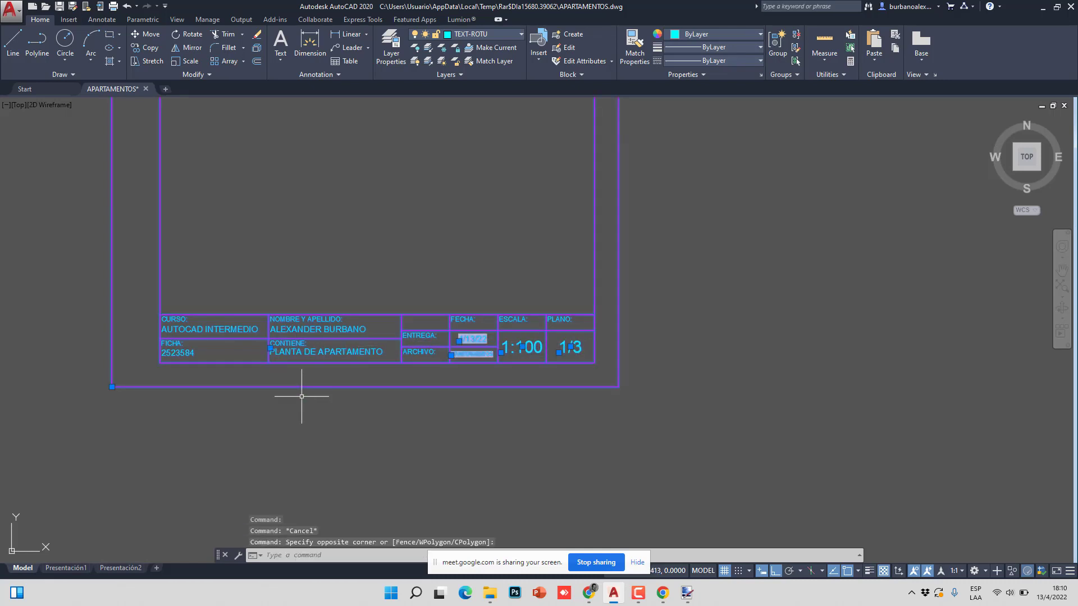
scroll(326, 331, "down", 4)
scroll(326, 331, "up", 3)
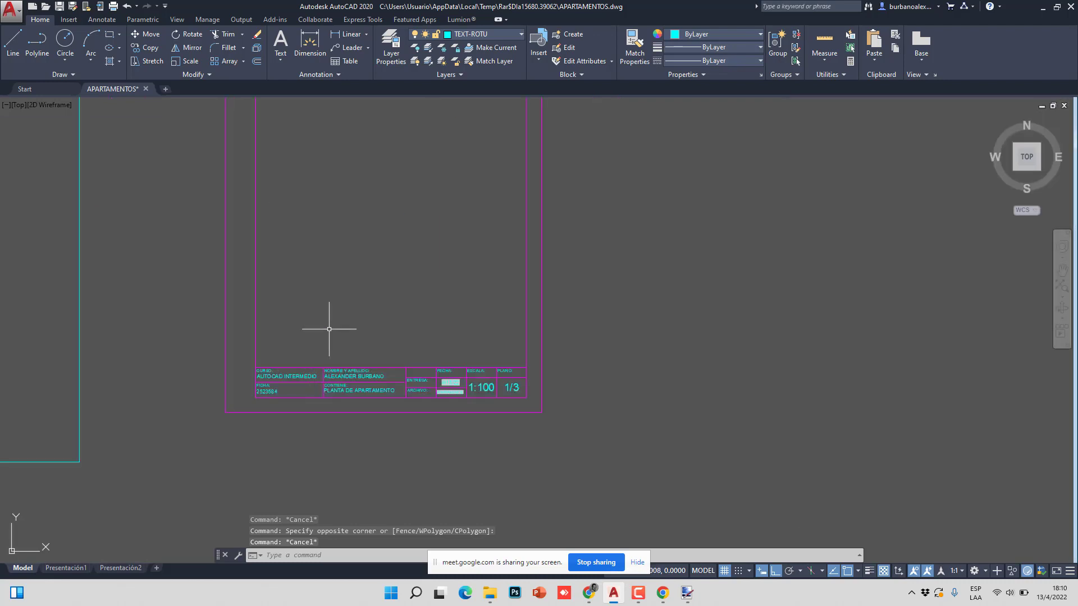
scroll(336, 360, "up", 1)
scroll(335, 359, "down", 2)
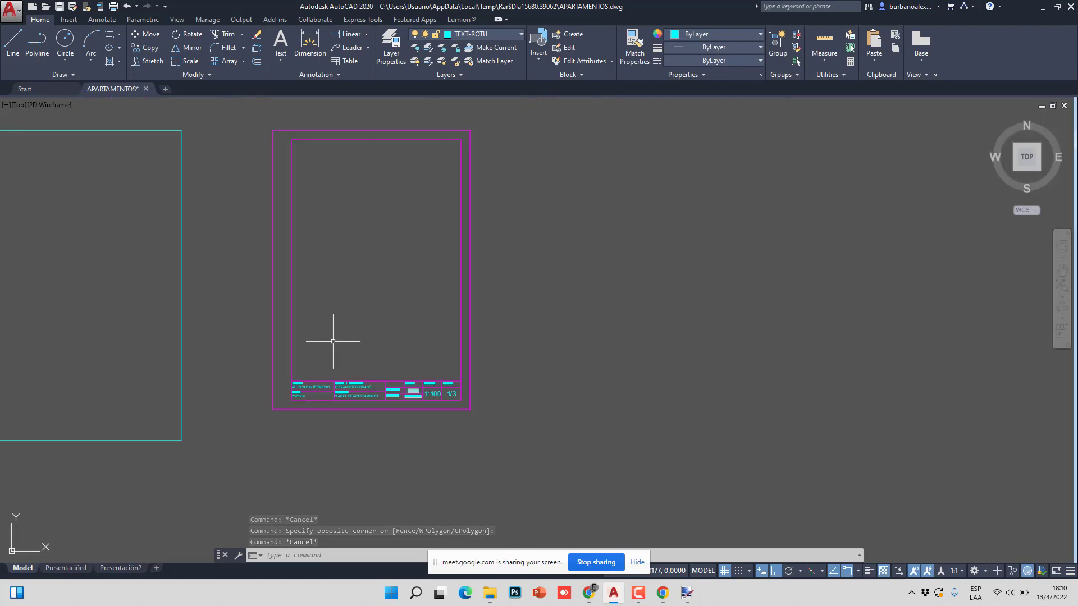
middle_click_drag(333, 342, 332, 362)
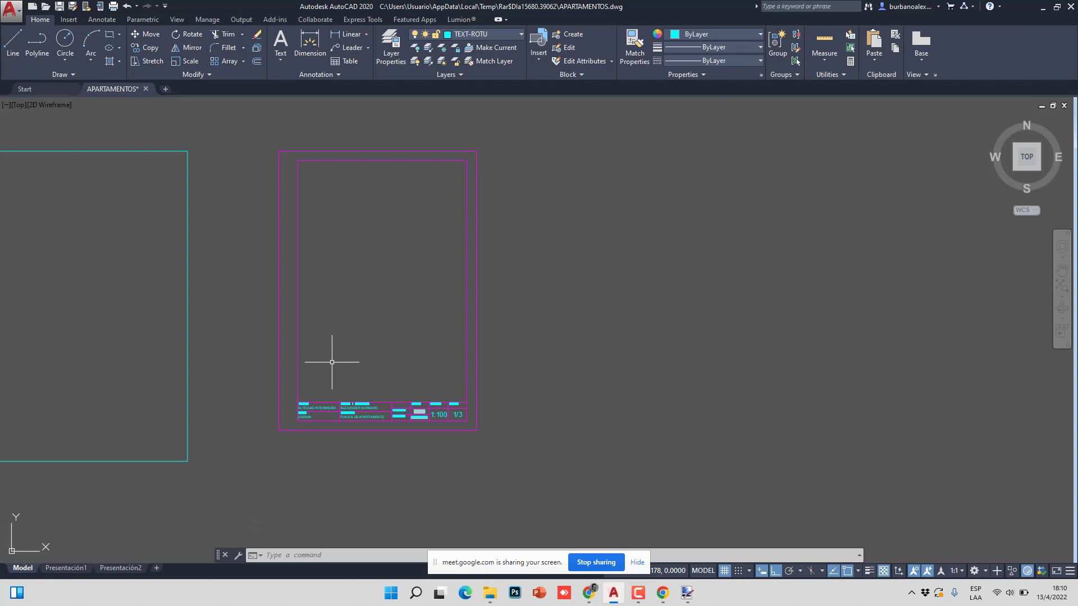
- Switch to the Presentación1 layout and frame the sheet in view
left_click(54, 569)
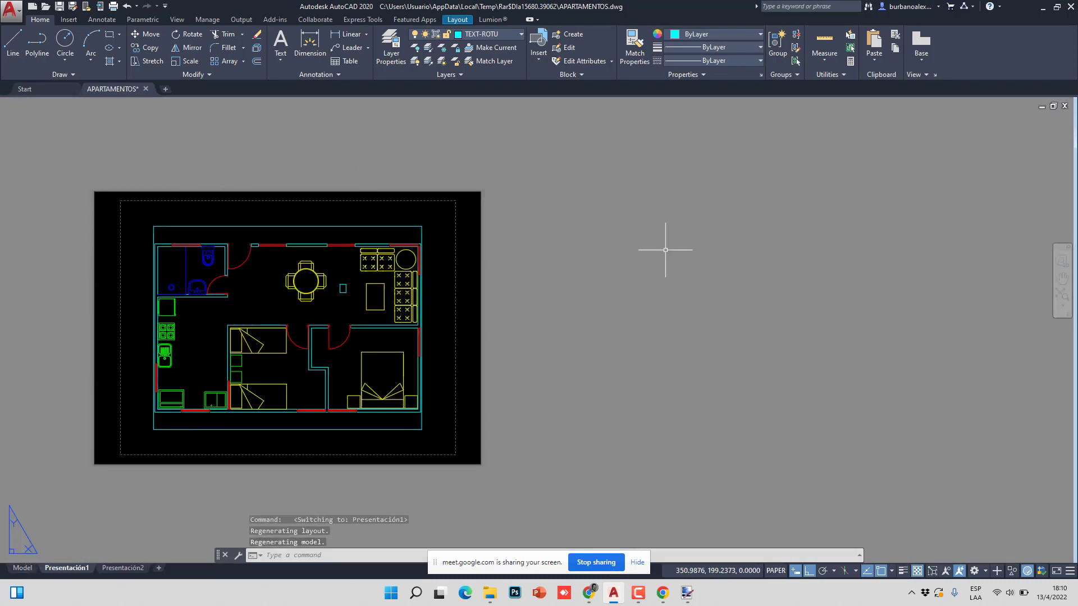
scroll(330, 413, "down", 2)
scroll(330, 413, "down", 2)
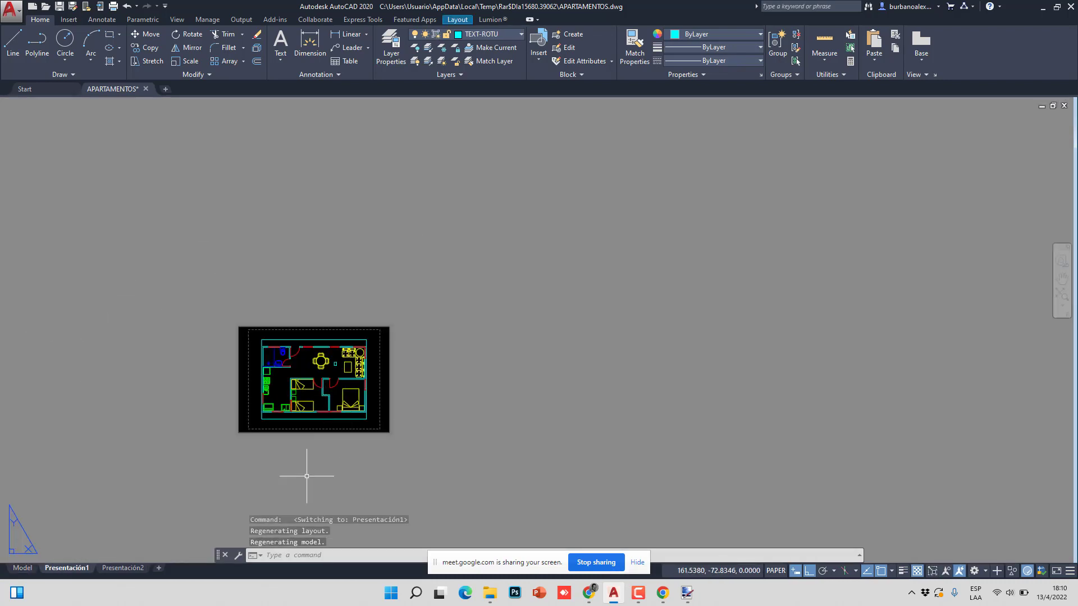
scroll(298, 472, "up", 2)
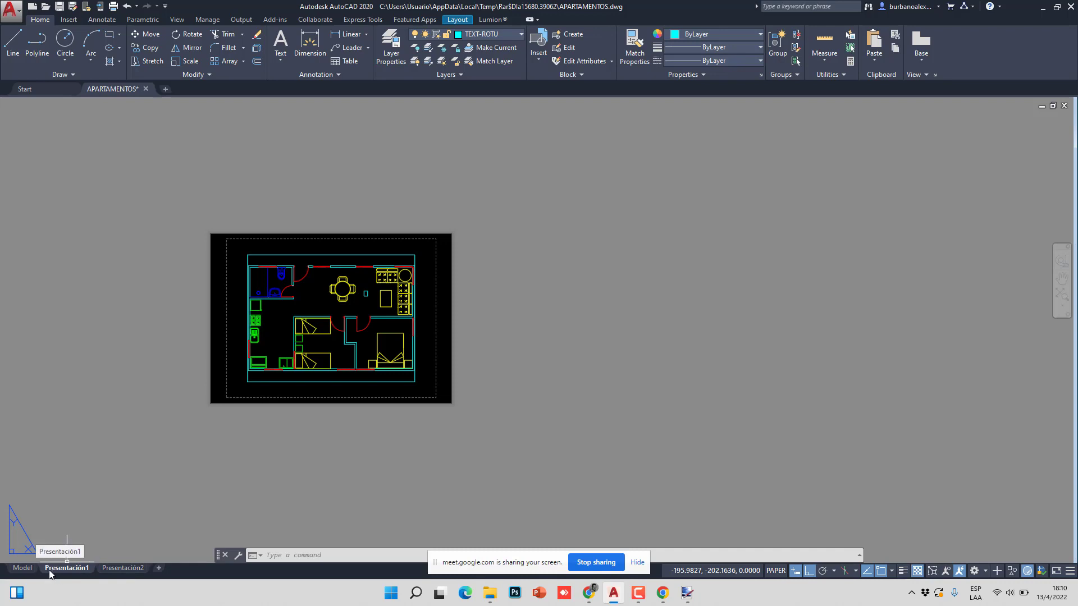
scroll(259, 427, "up", 1)
middle_click_drag(257, 428, 250, 429)
scroll(155, 427, "up", 3)
scroll(120, 424, "down", 4)
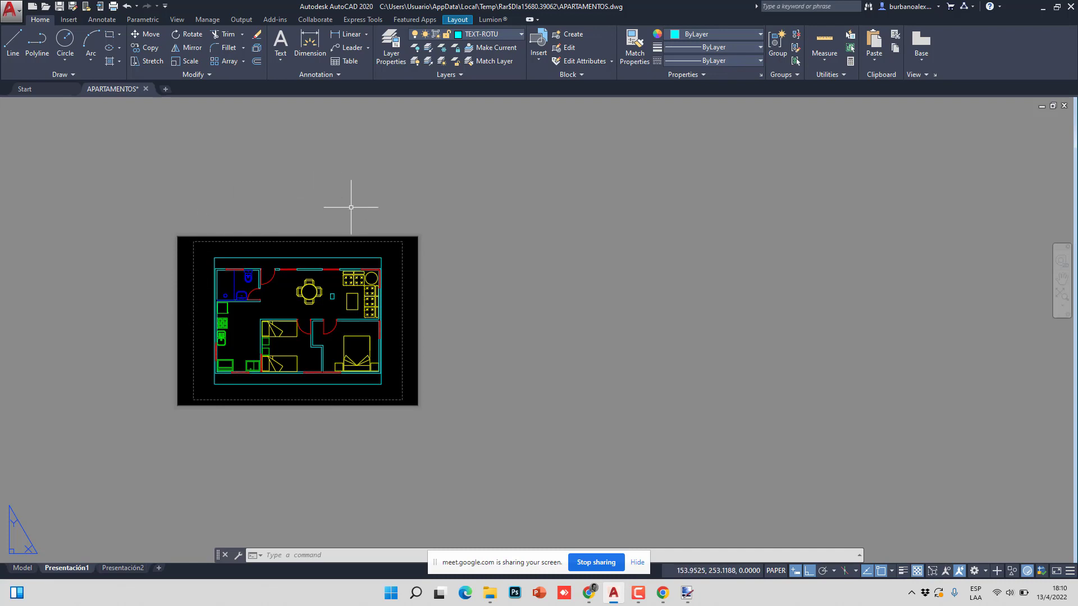
- Delete the floor-plan viewport from the Presentación1 sheet
left_click(163, 212)
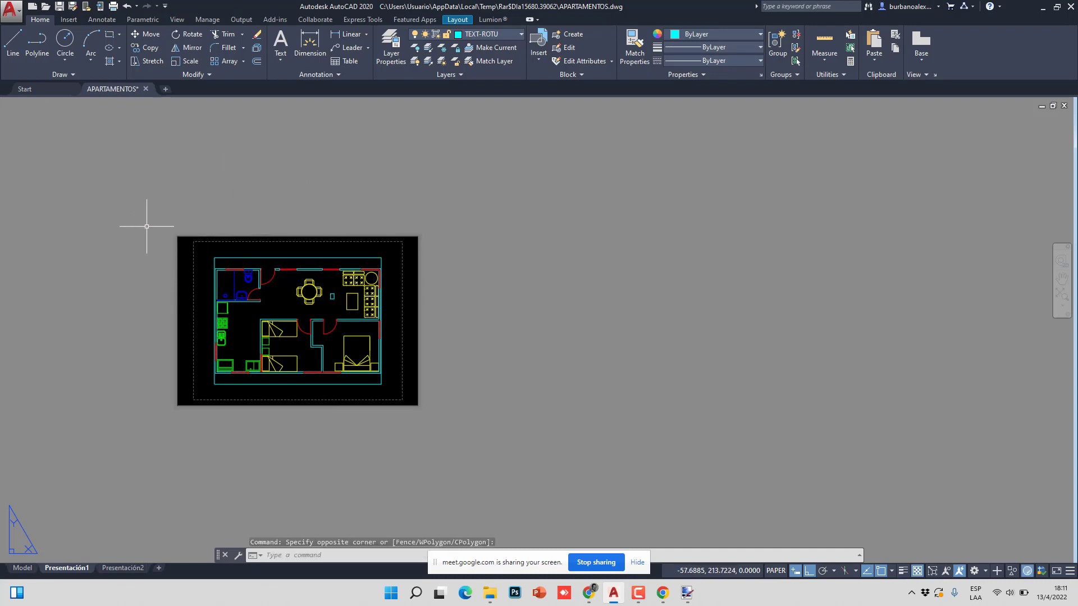
left_click(146, 219)
left_click(446, 416)
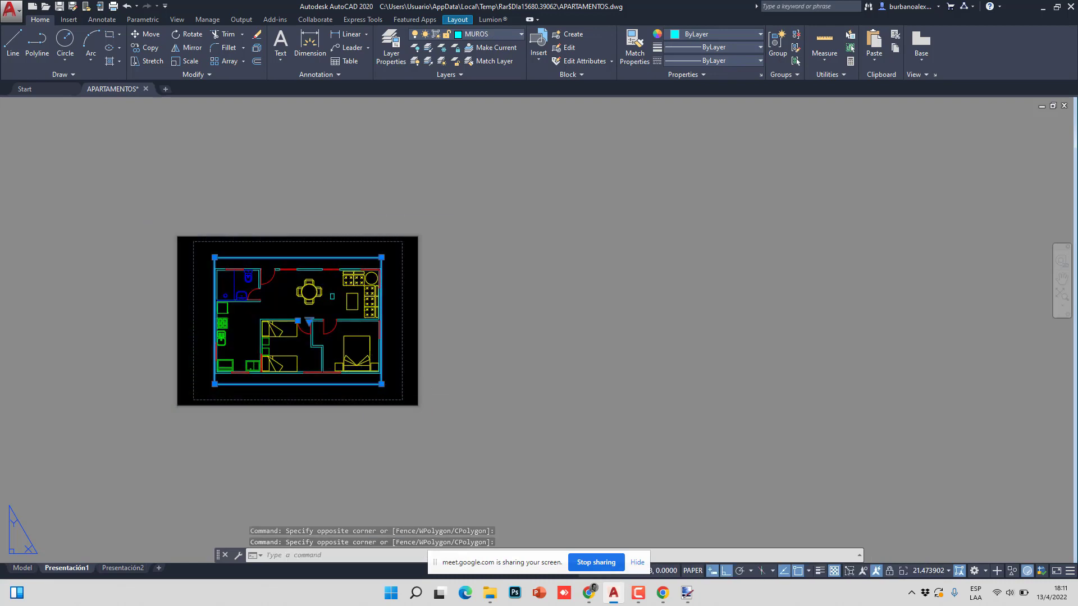
key("Delete")
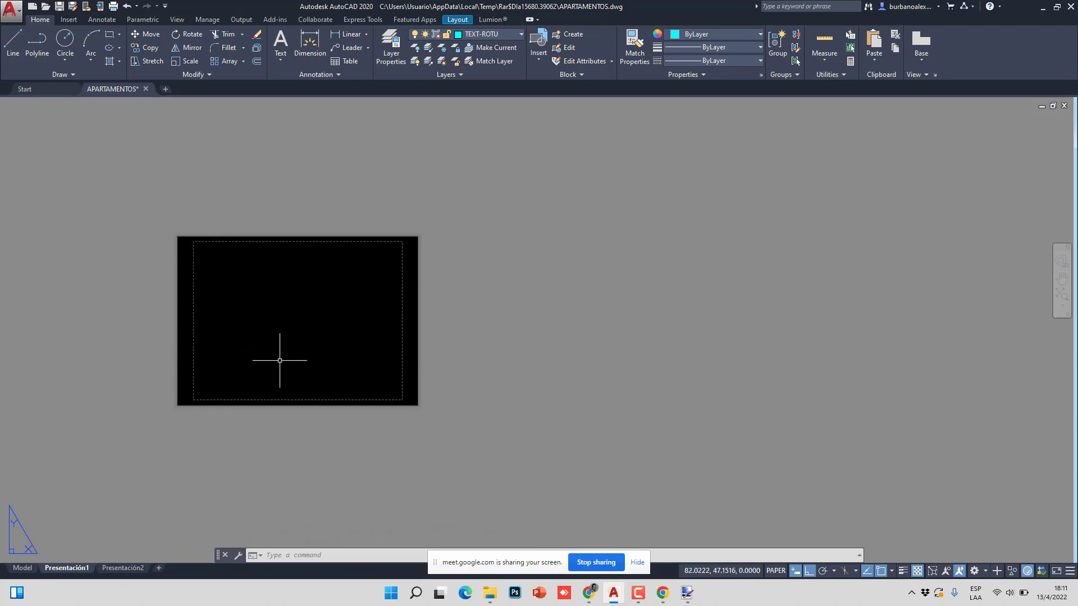
left_click(22, 568)
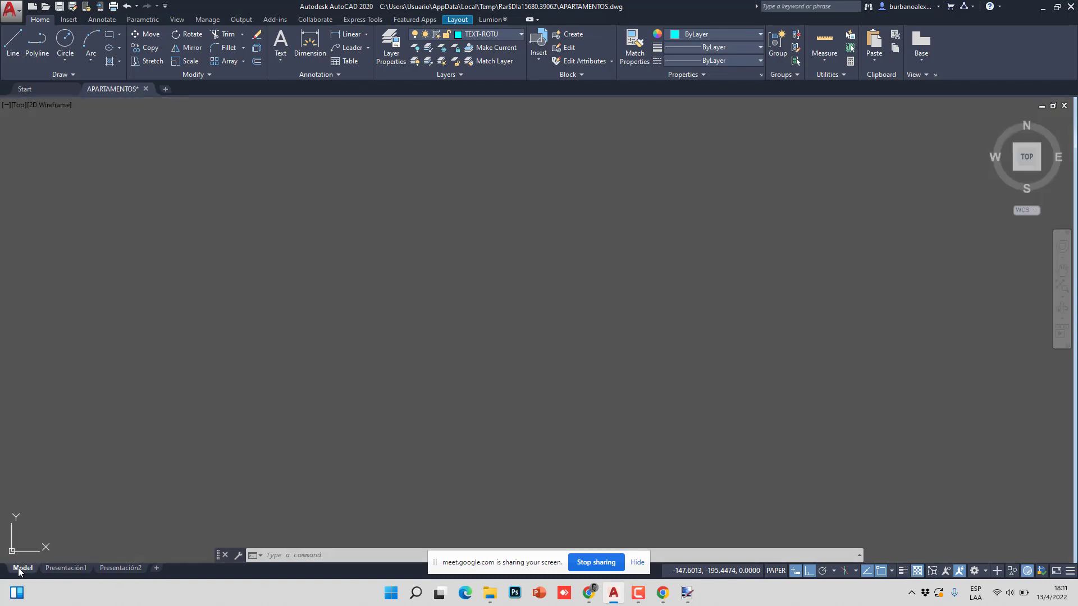
scroll(313, 433, "up", 5)
scroll(348, 365, "down", 2)
scroll(393, 443, "down", 4)
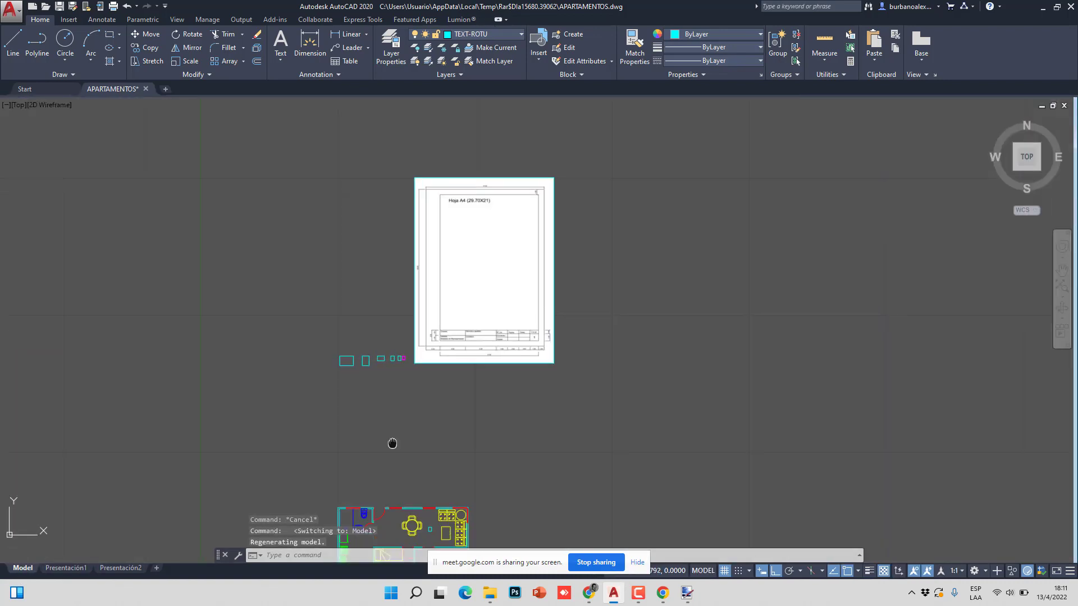
middle_click_drag(392, 443, 386, 341)
scroll(395, 281, "up", 15)
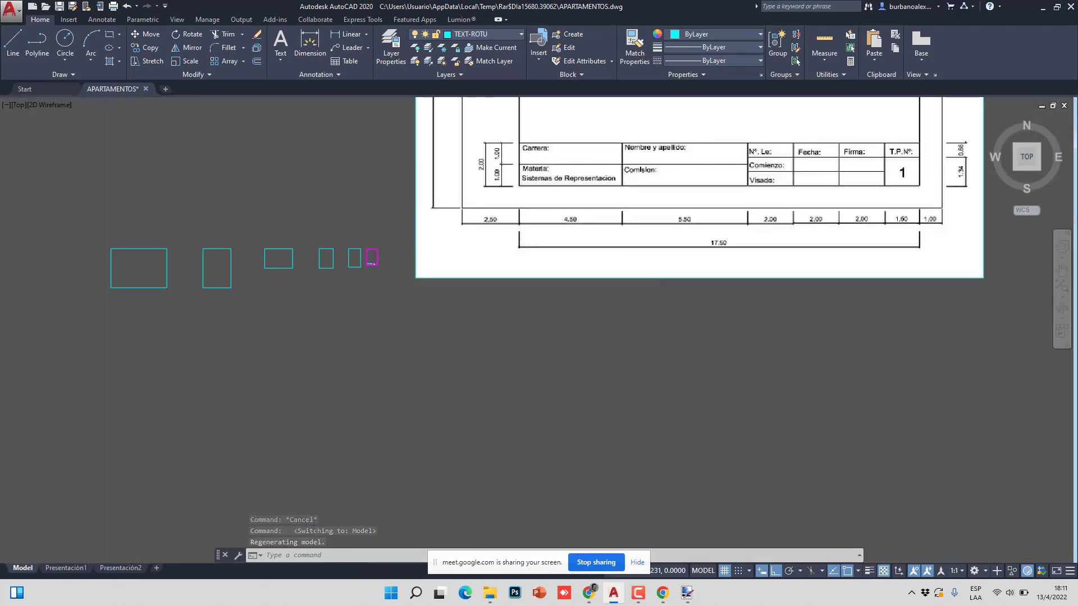
left_click(63, 569)
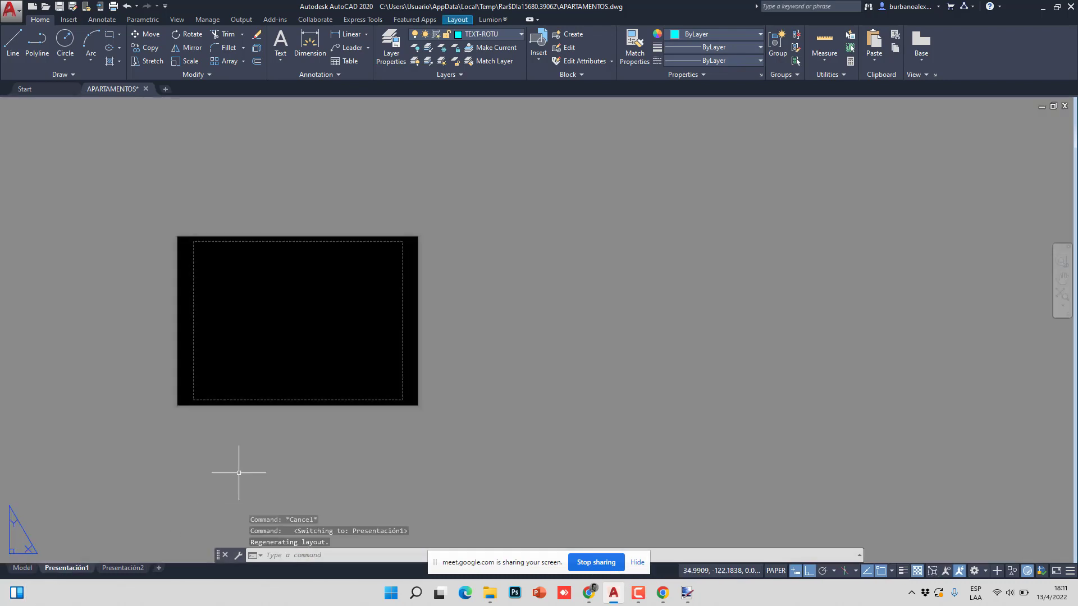
scroll(258, 455, "down", 2)
scroll(276, 419, "up", 4)
scroll(247, 410, "down", 4)
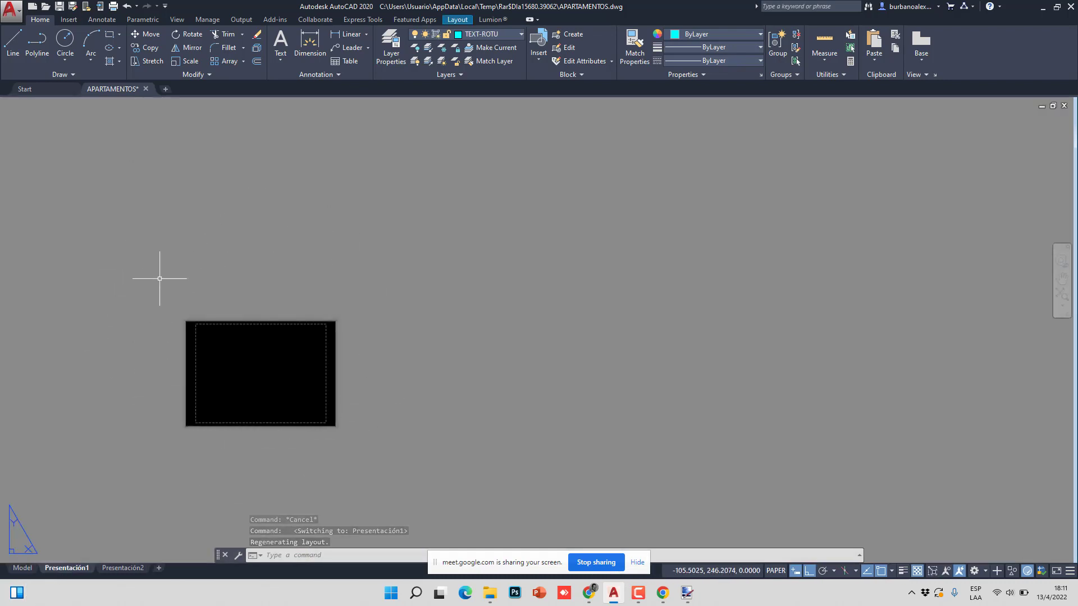
left_click(22, 569)
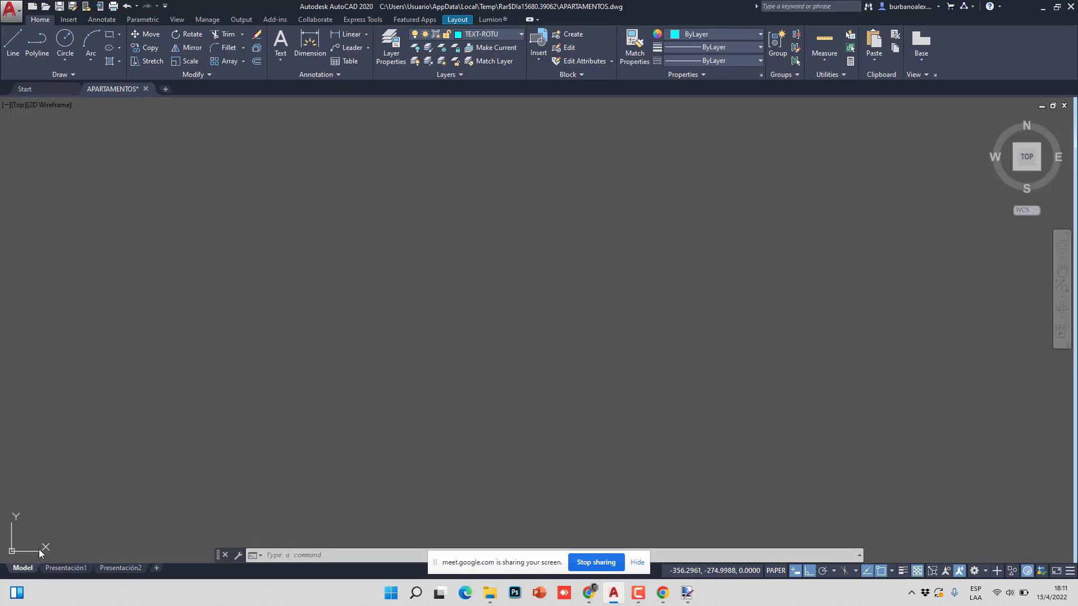
scroll(385, 325, "down", 2)
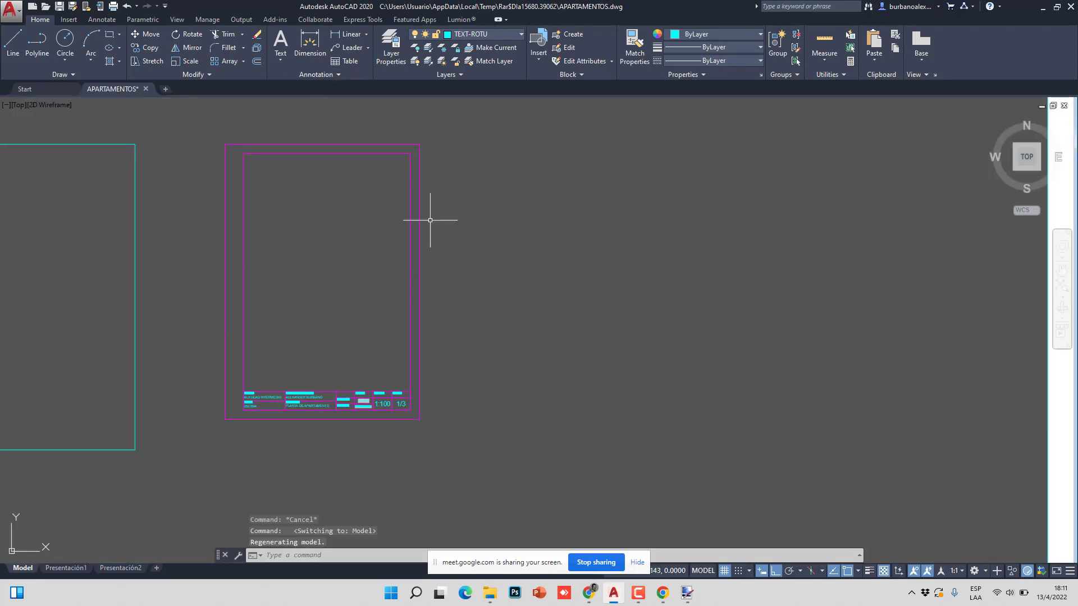
left_click(66, 568)
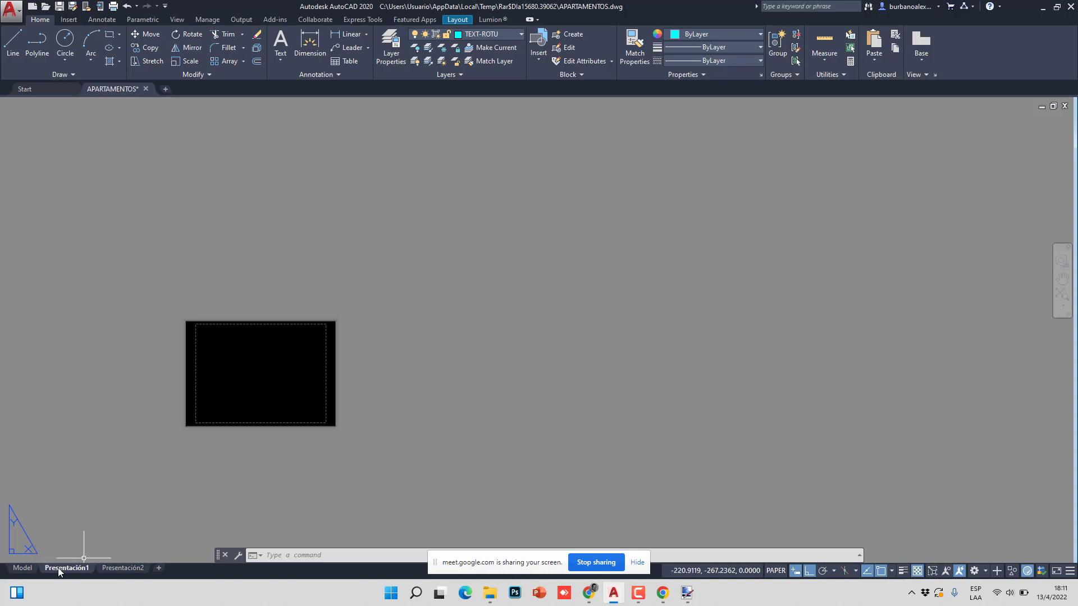
- Open the page setup of the Presentación1 layout for editing
right_click(59, 569)
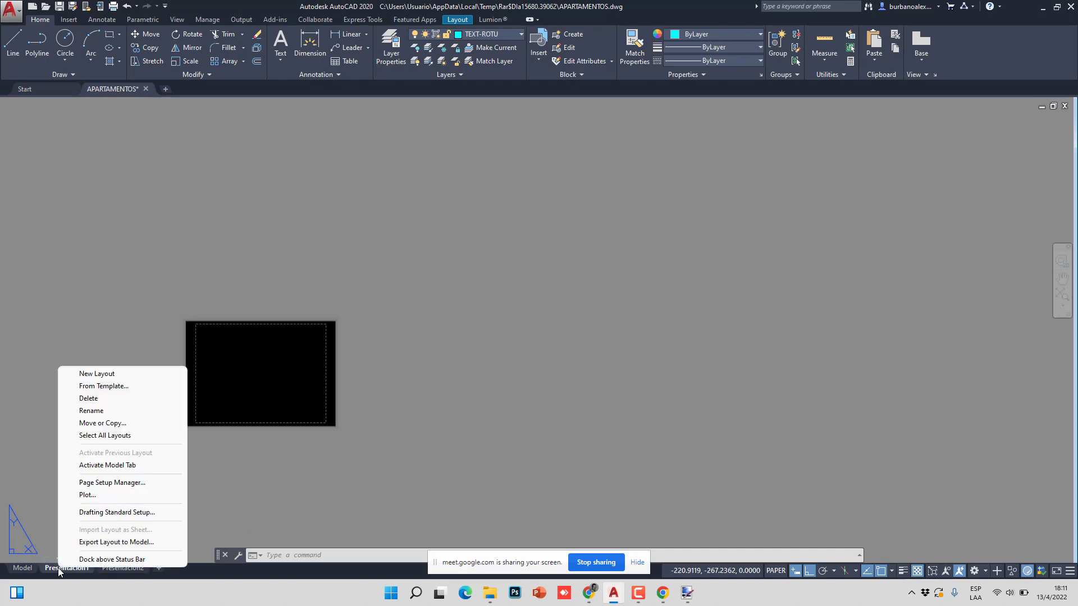
left_click(112, 484)
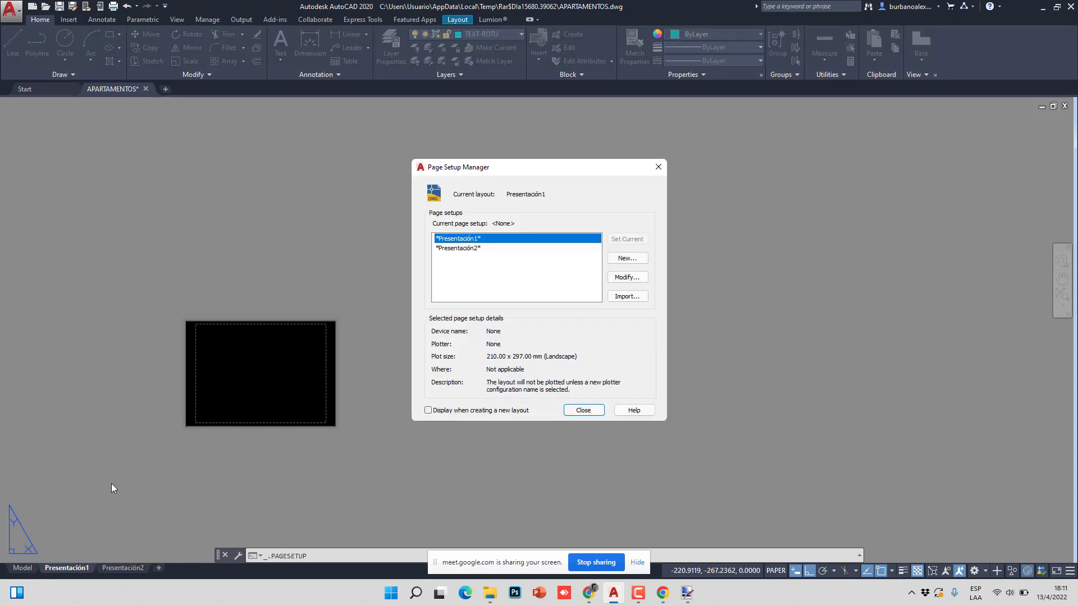
left_click(628, 278)
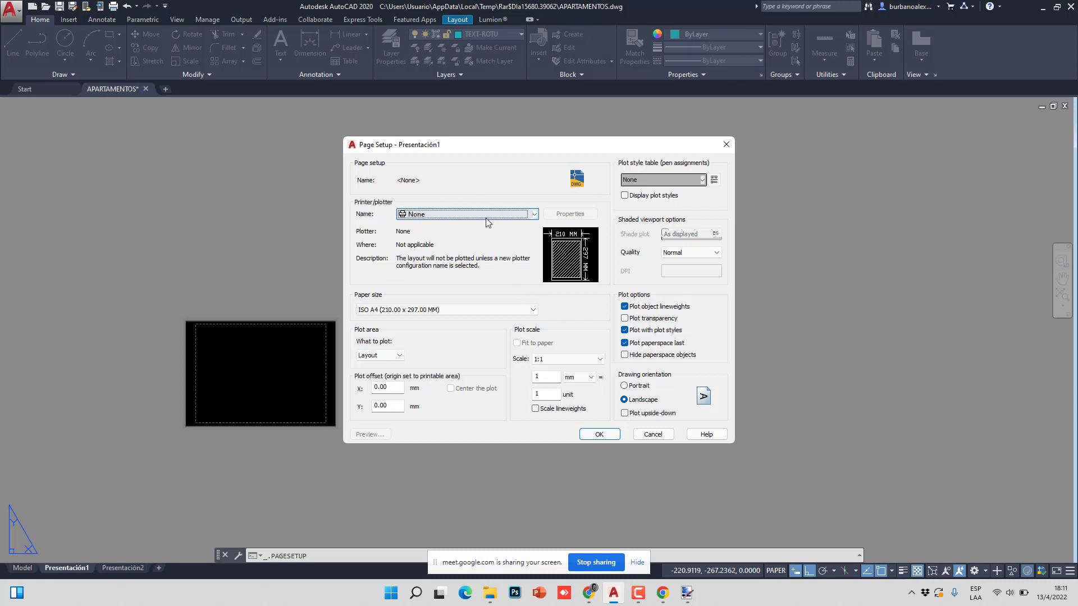
- Set the plotter to DWG To PDF.pc3, giving CASA GRANDE (900.00 x 500.00 MM) paper
left_click(514, 216)
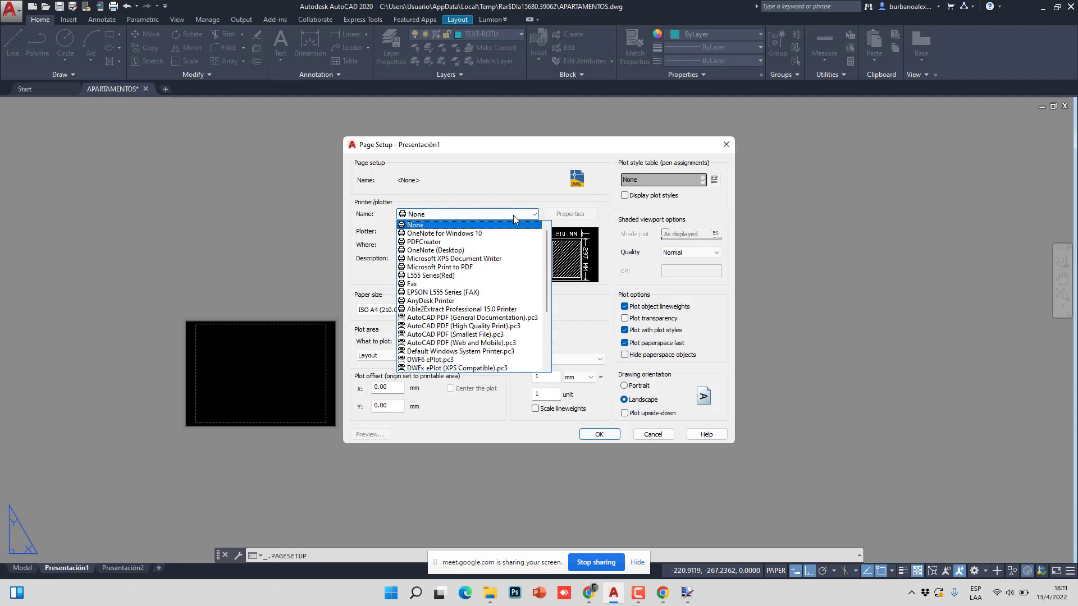
scroll(477, 337, "down", 3)
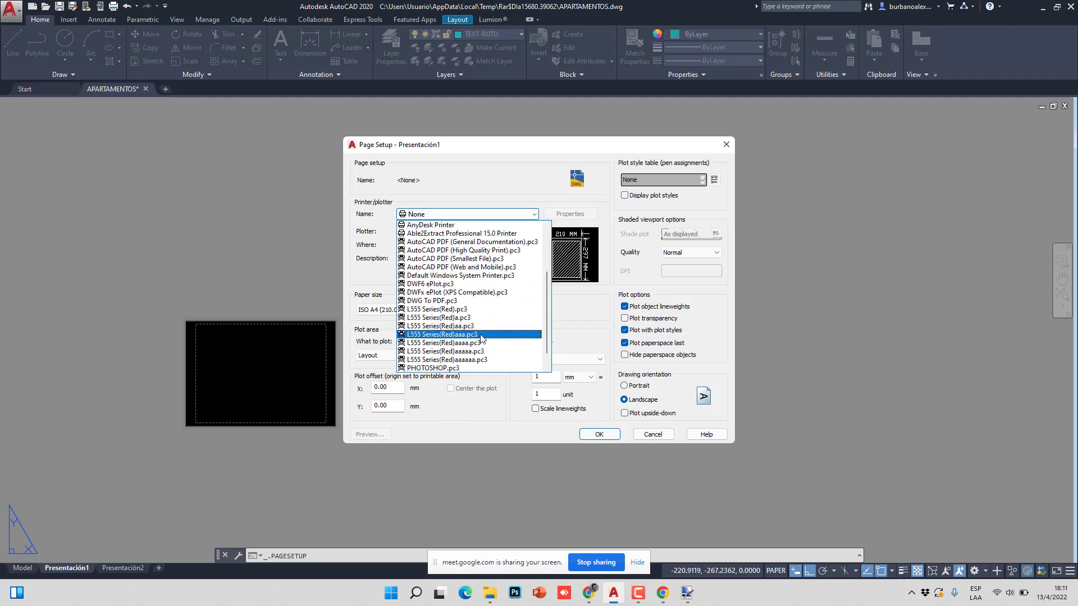
scroll(475, 321, "down", 1)
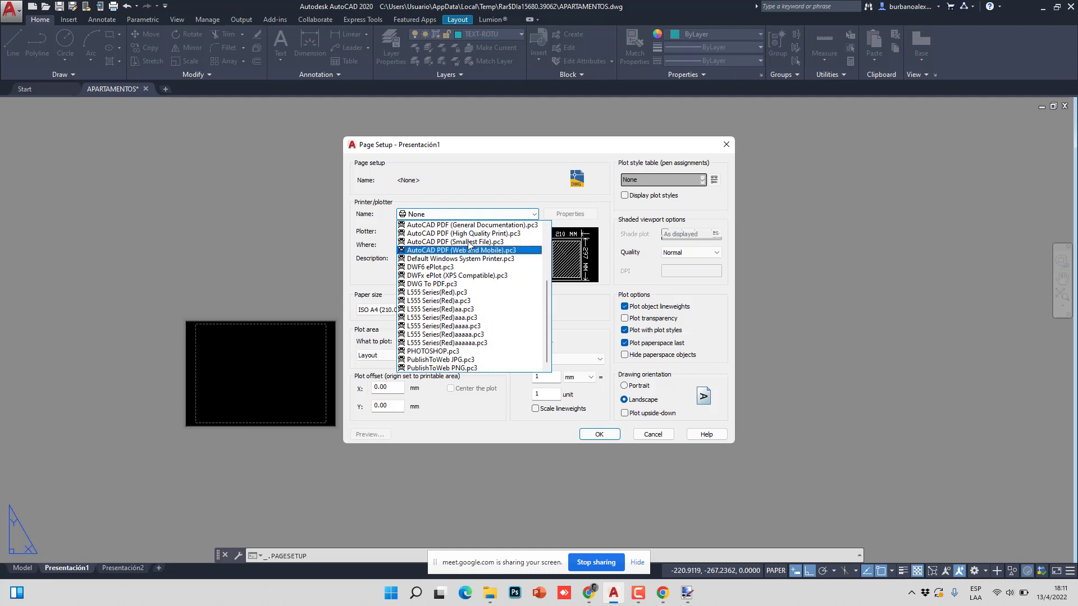
left_click(466, 283)
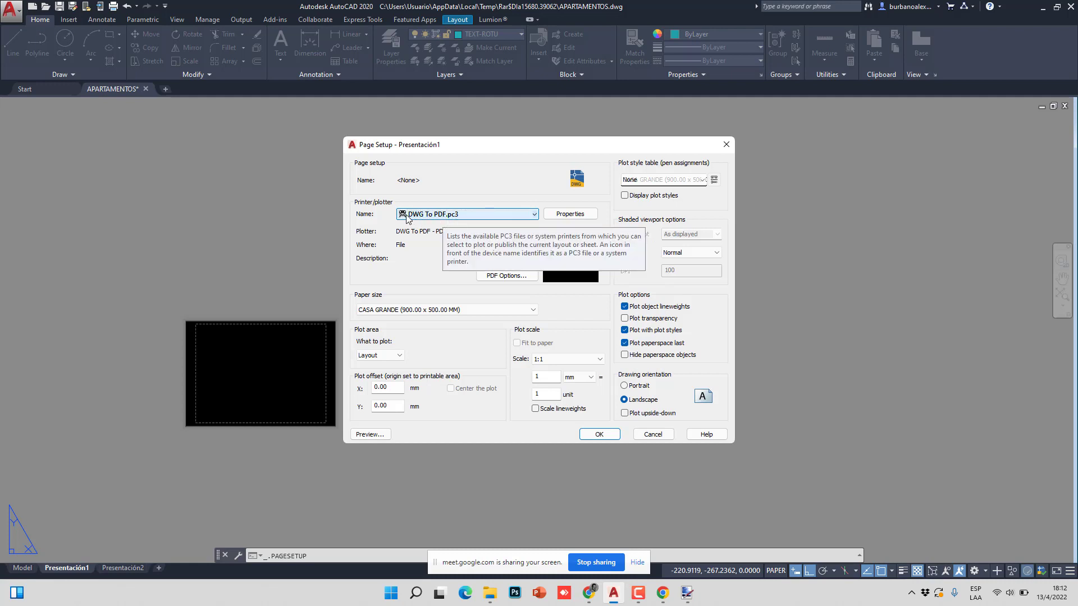
left_click(495, 218)
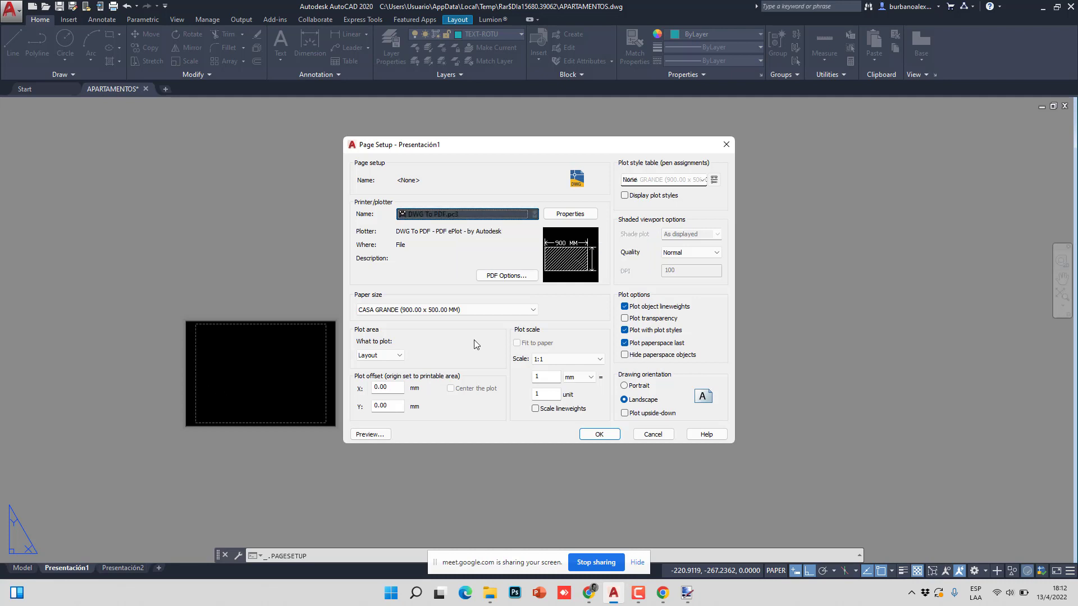
- Choose ISO full bleed A4 (210.00 x 297.00 MM) as the paper size
left_click(505, 309)
left_click(505, 310)
left_click(506, 310)
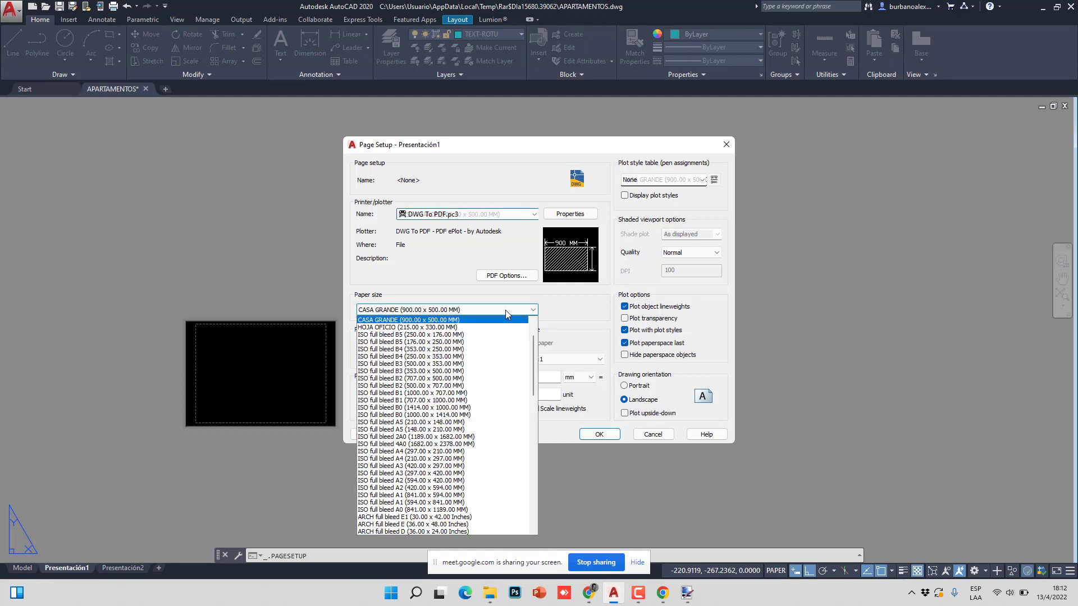
left_click(506, 310)
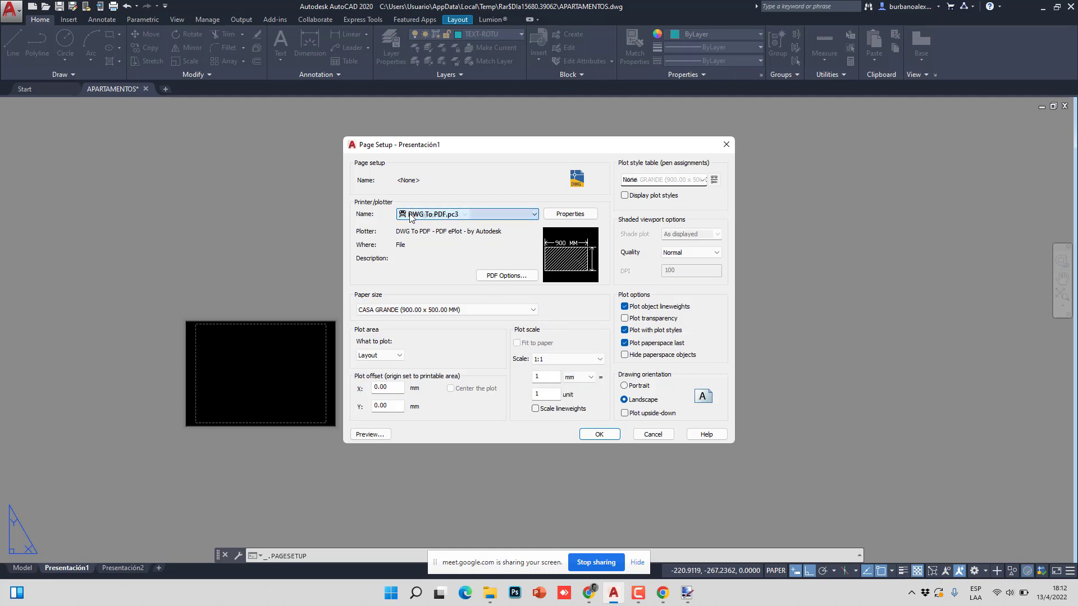
left_click(515, 312)
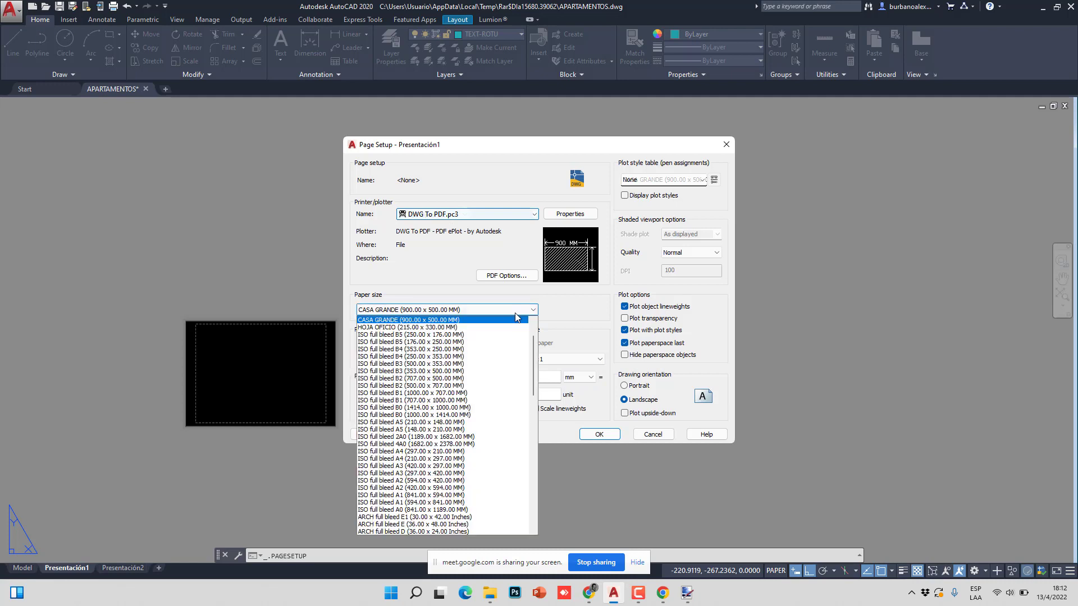
left_click(515, 312)
left_click(515, 314)
left_click(515, 314)
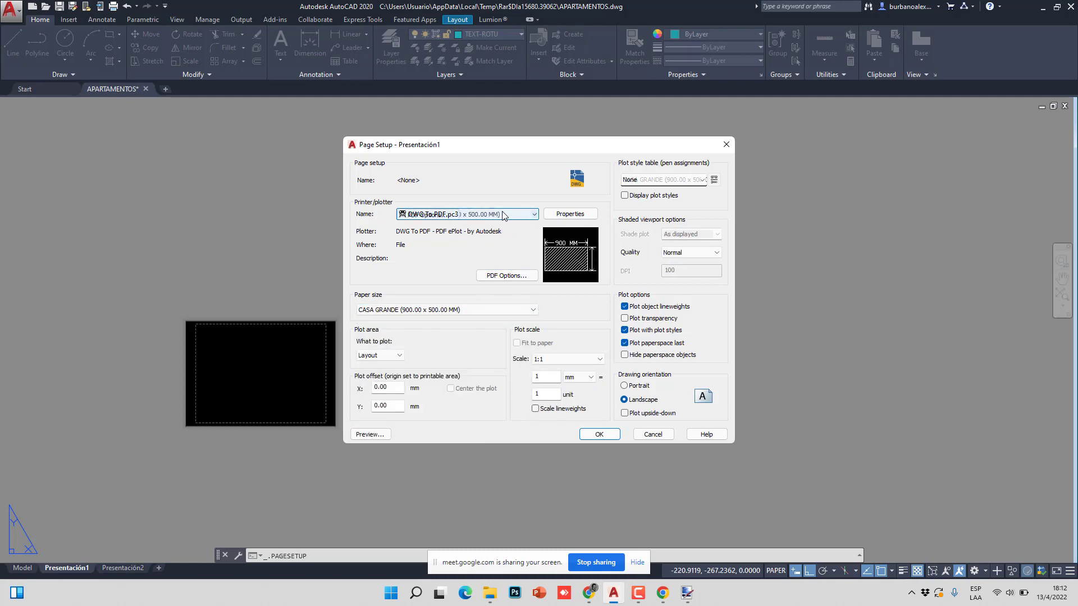
left_click(477, 312)
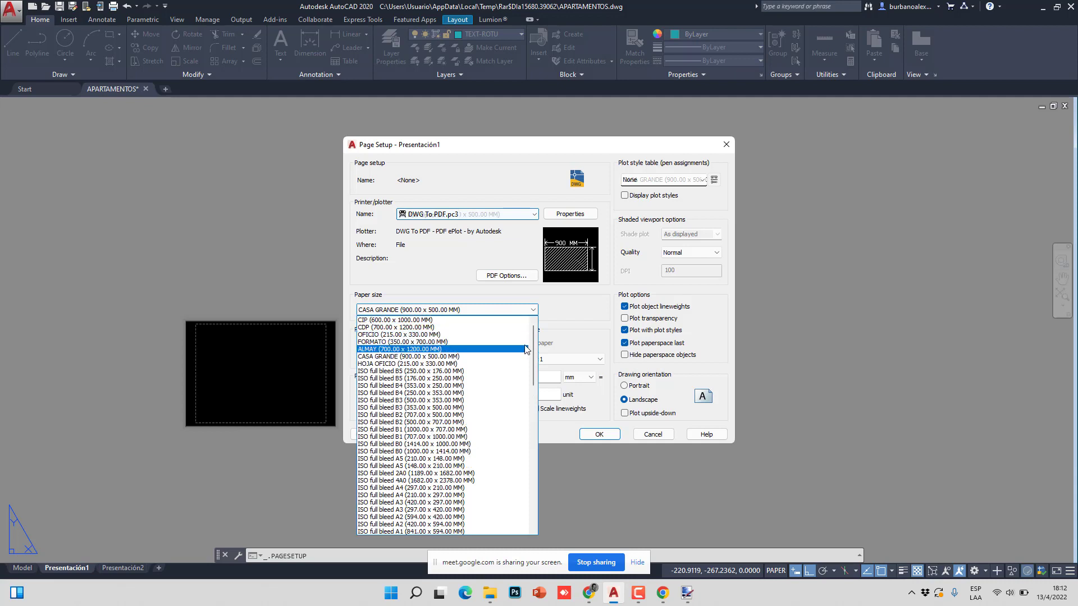
scroll(471, 343, "down", 2)
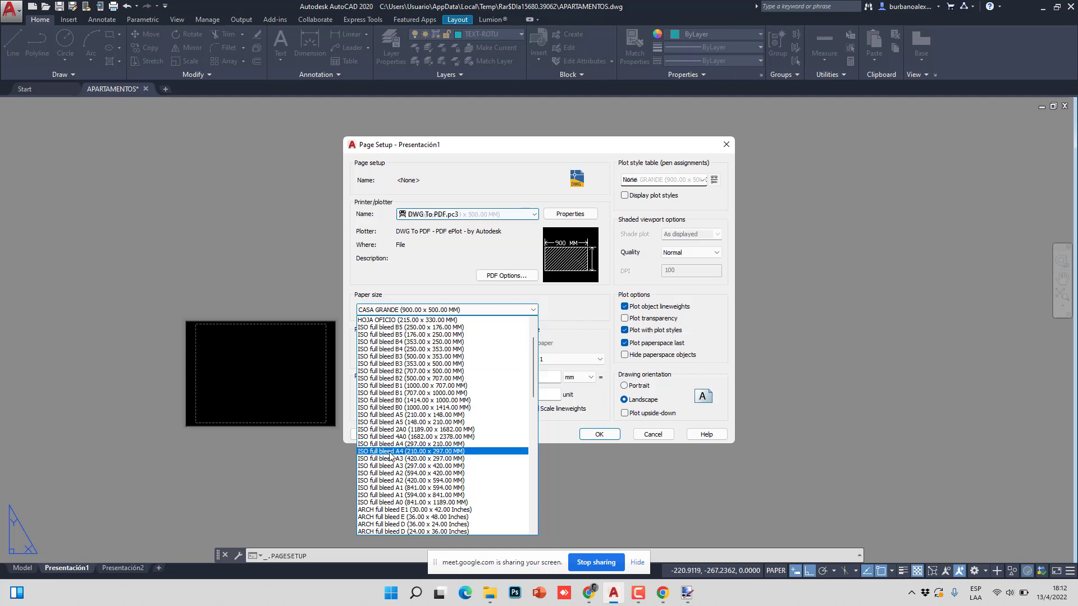
left_click(411, 452)
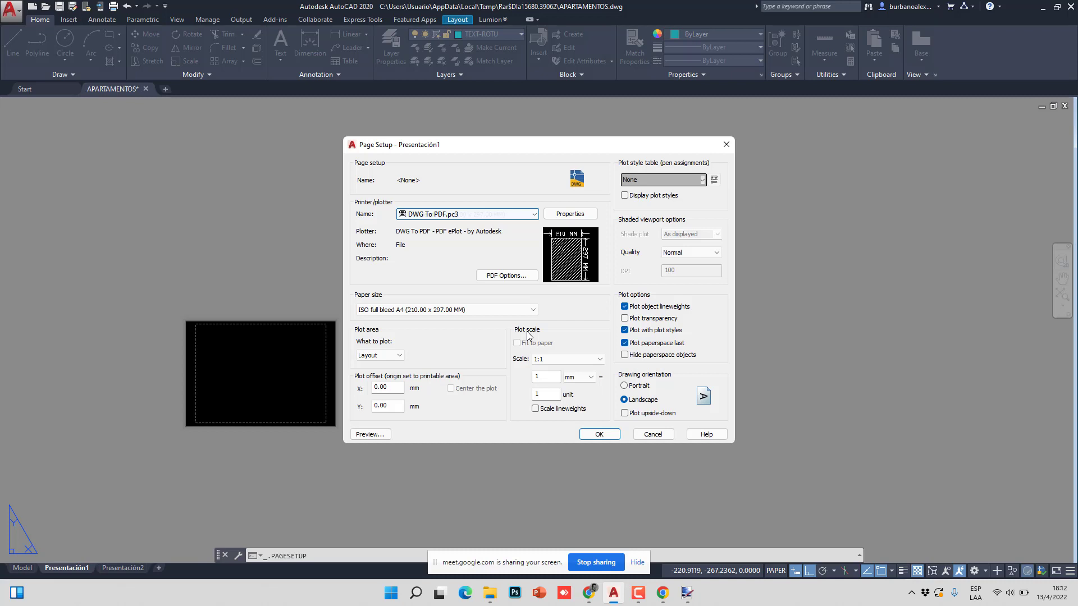
- Set a Custom plot scale of 1000 mm equal to 1 unit
left_click(593, 361)
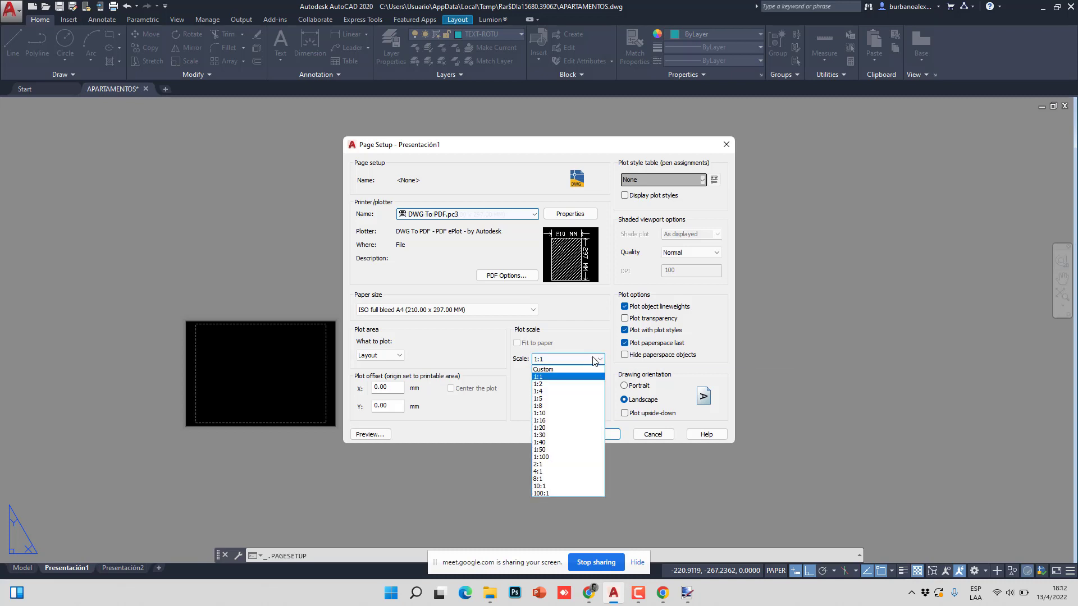
left_click(593, 361)
left_click(593, 361)
left_click(593, 361)
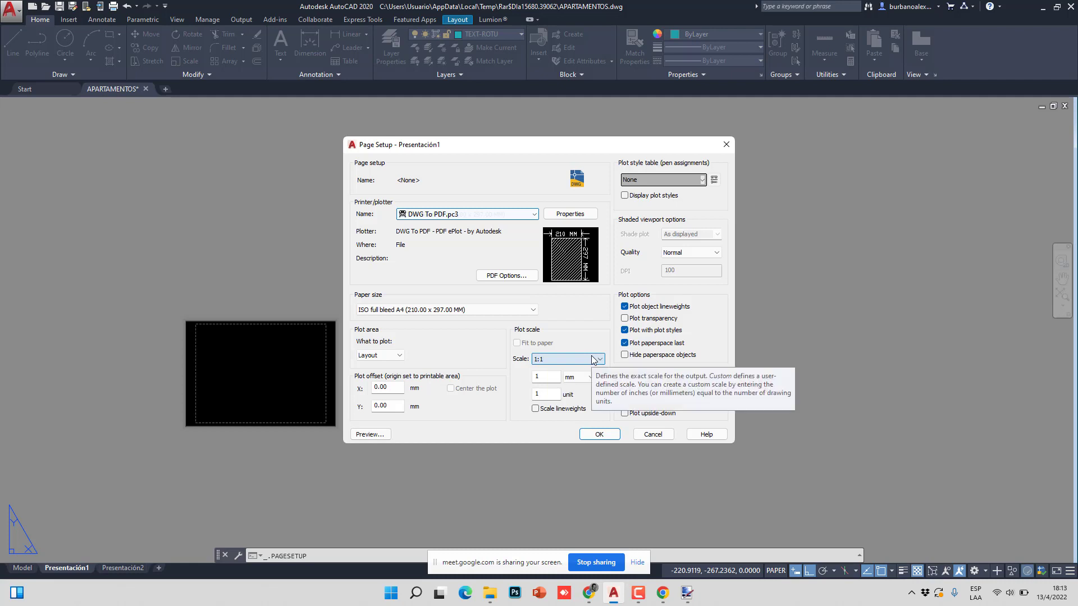
left_click(554, 376)
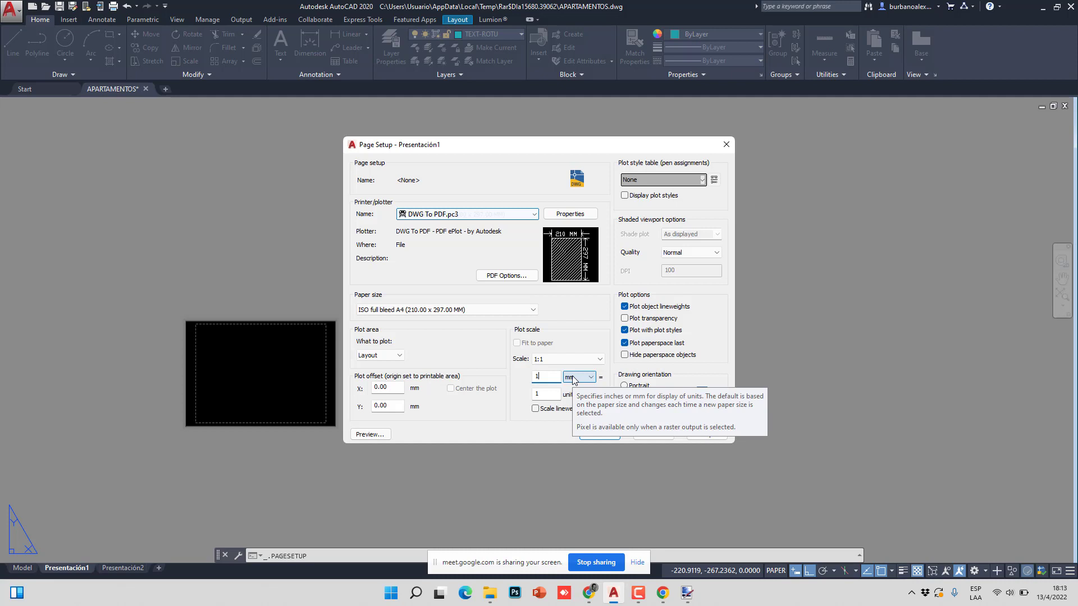
type("000")
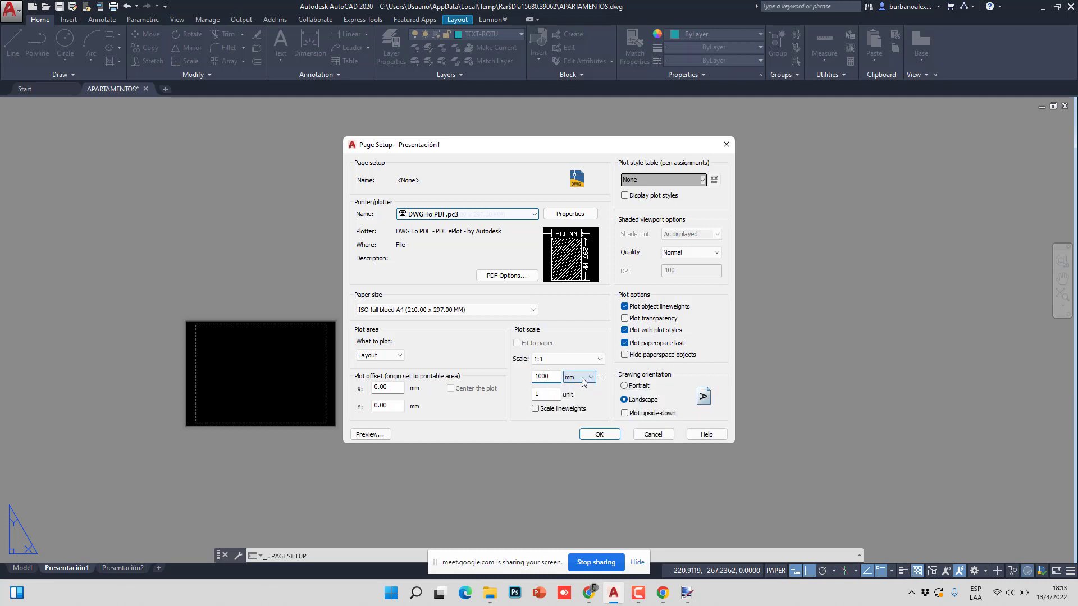
left_click(553, 395)
left_click(555, 376)
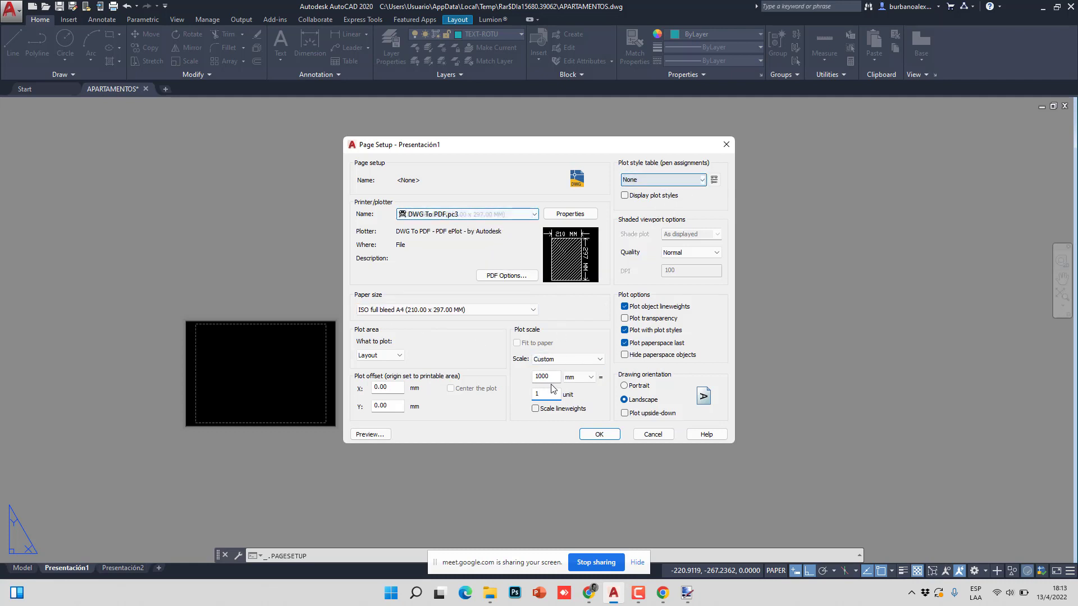
left_click(657, 181)
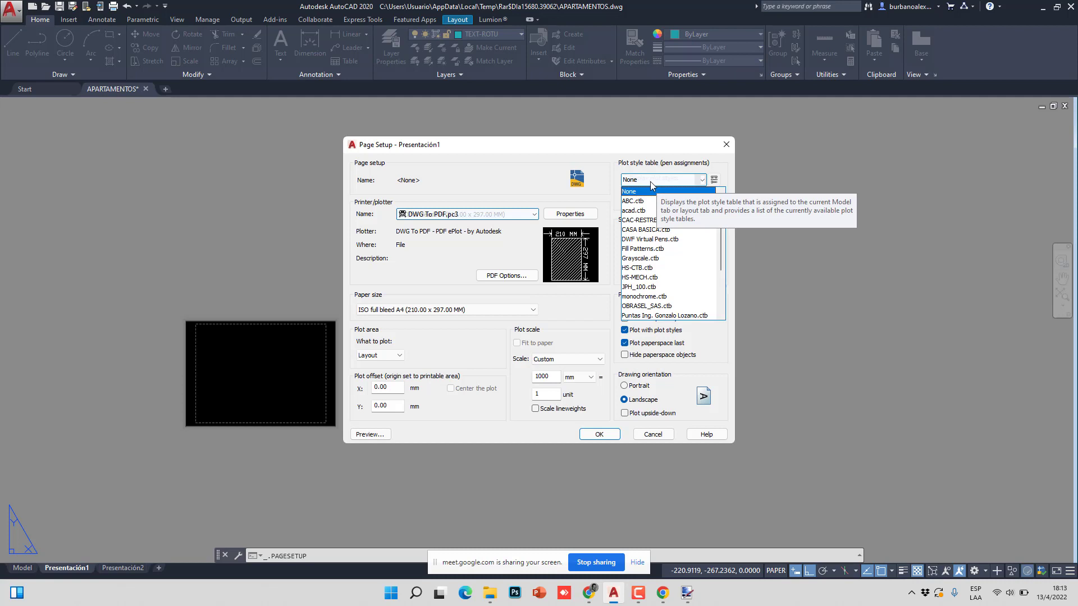
- Select monochrome.ctb as the page setup's plot style table
scroll(661, 255, "down", 2)
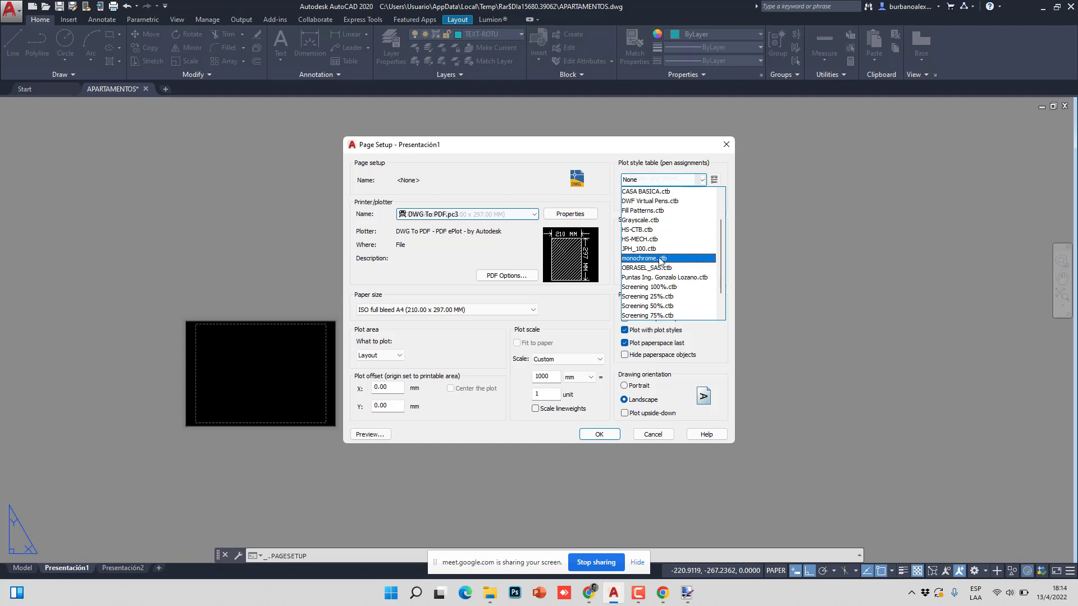
left_click(660, 259)
left_click(664, 180)
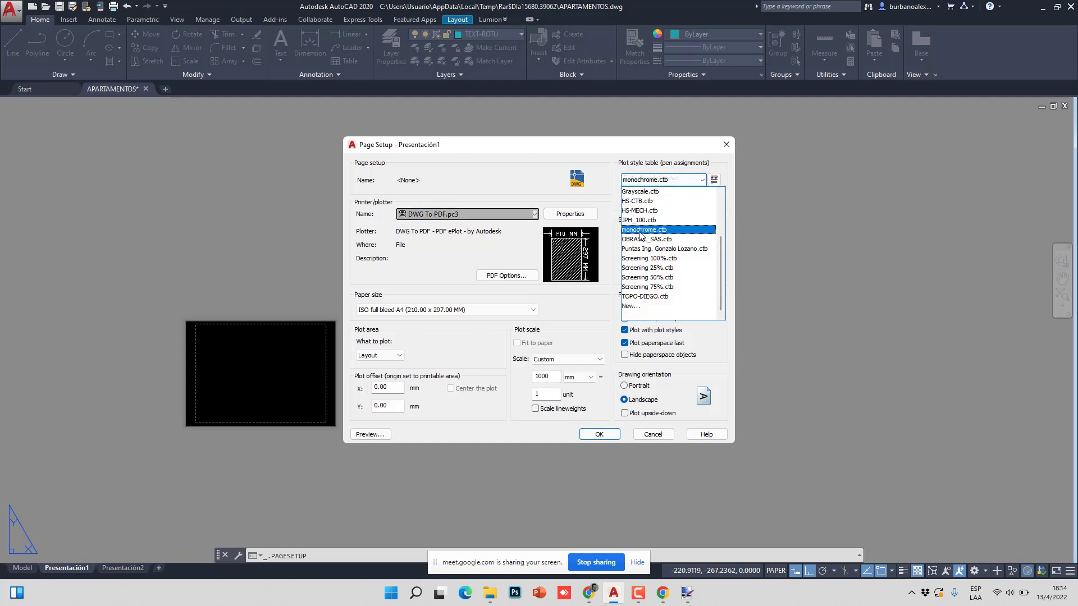
left_click(640, 230)
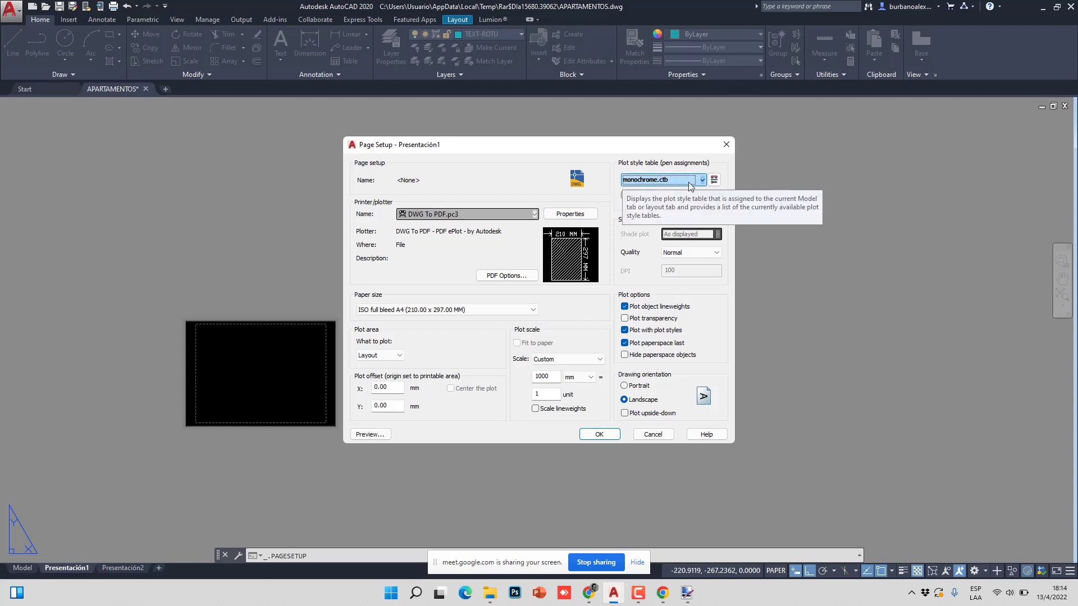
left_click(714, 181)
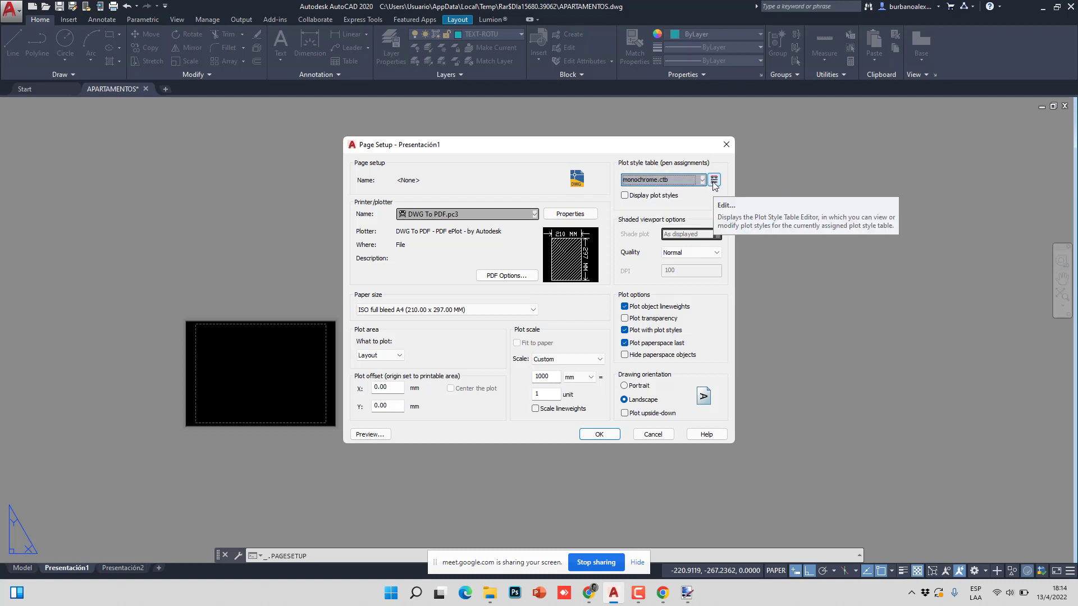
- Open the monochrome.ctb editor and set Color 6's lineweight to 0.4000 mm
left_click(715, 181)
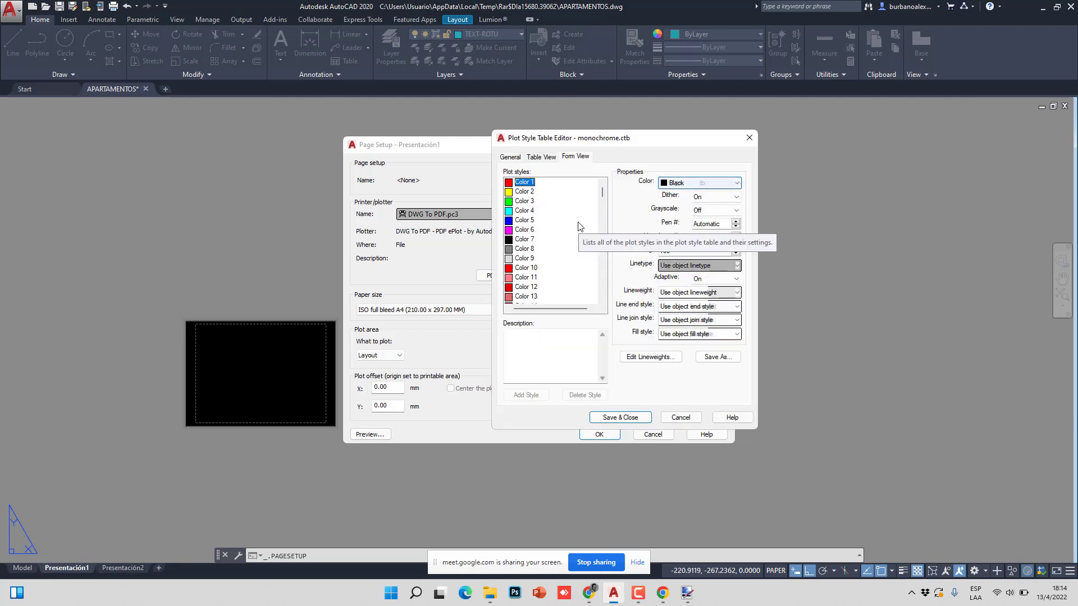
left_click(529, 231)
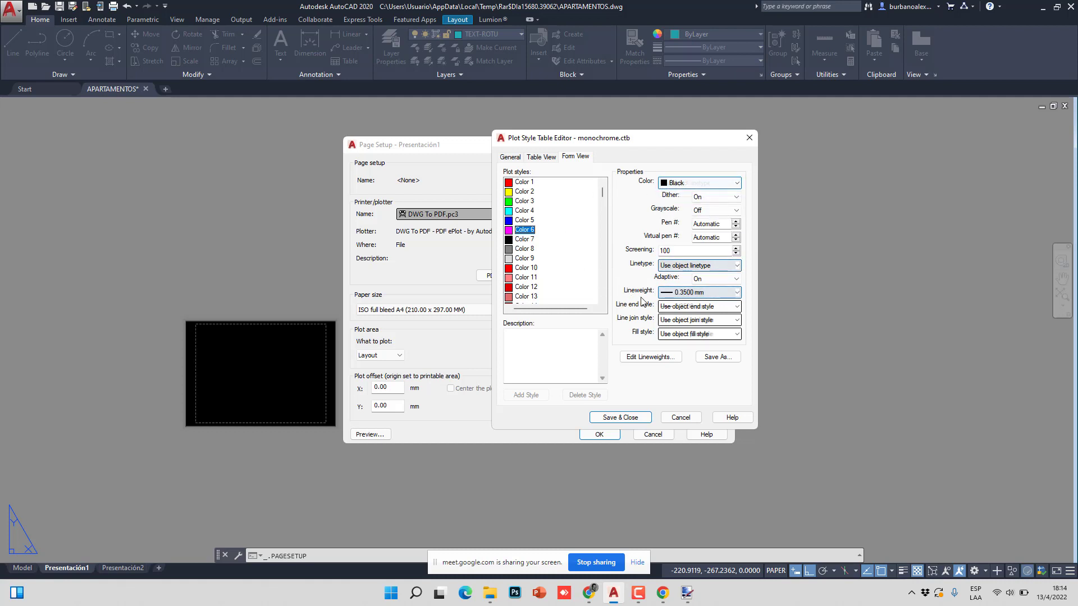
left_click(686, 293)
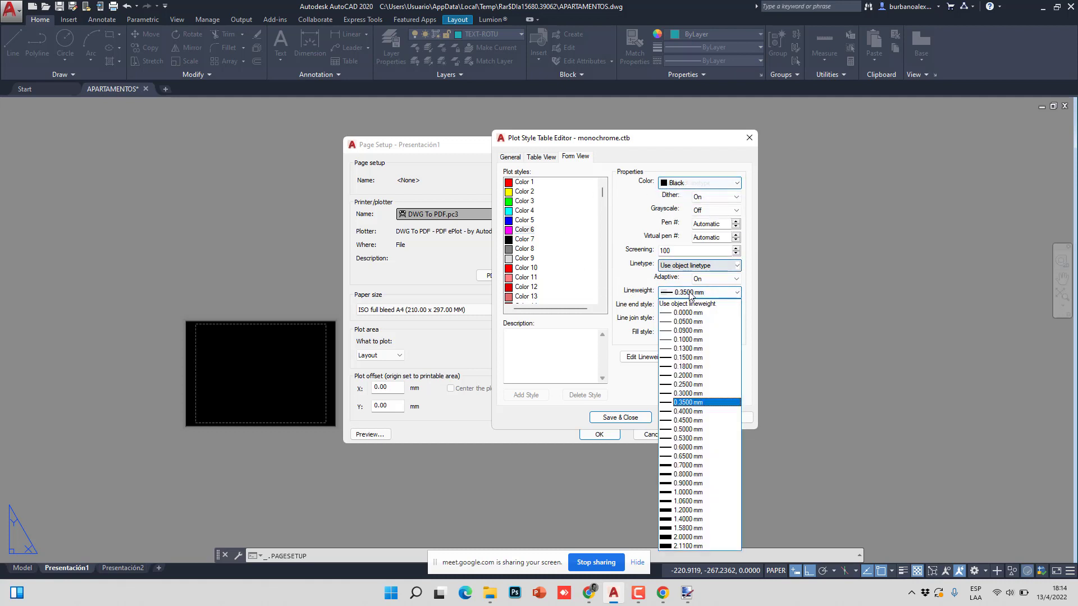
left_click(690, 412)
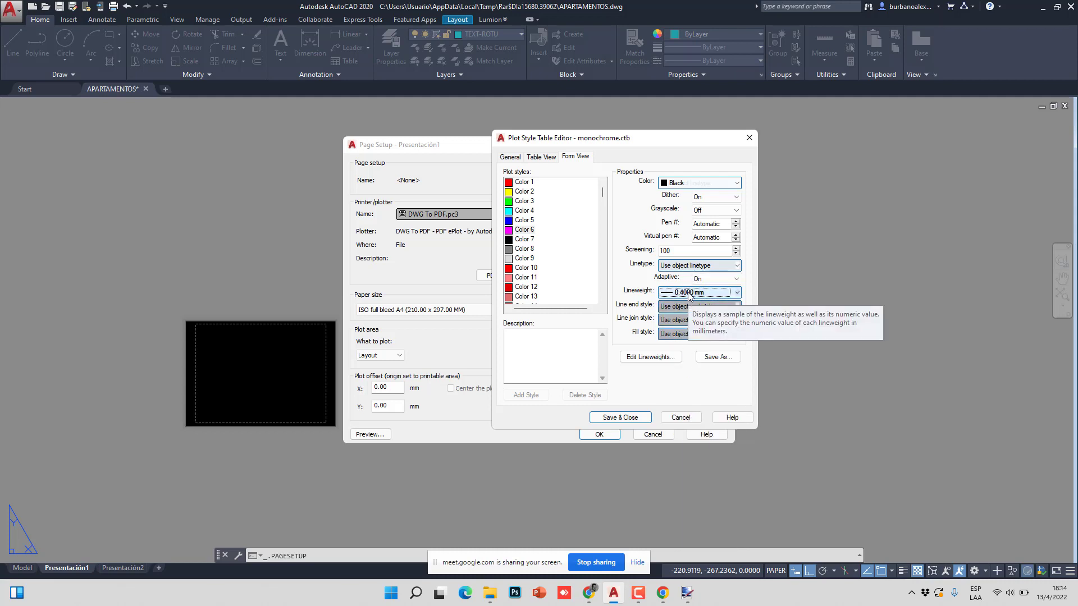
- Give Color 3 a 0.1800 mm lineweight and Color 1 a 0.0500 mm lineweight
left_click(525, 201)
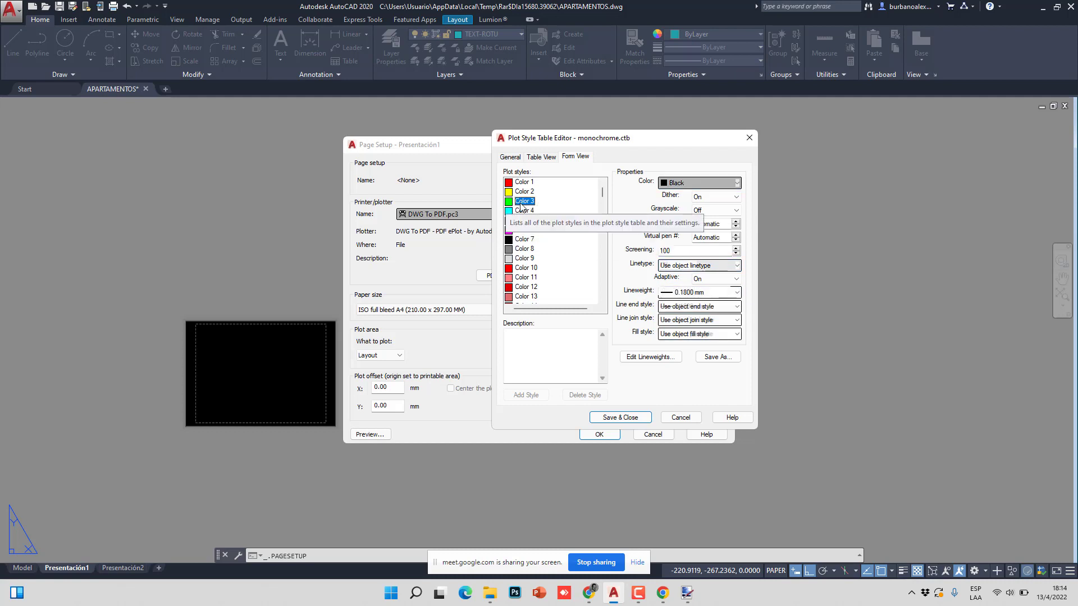
left_click(681, 294)
left_click(686, 374)
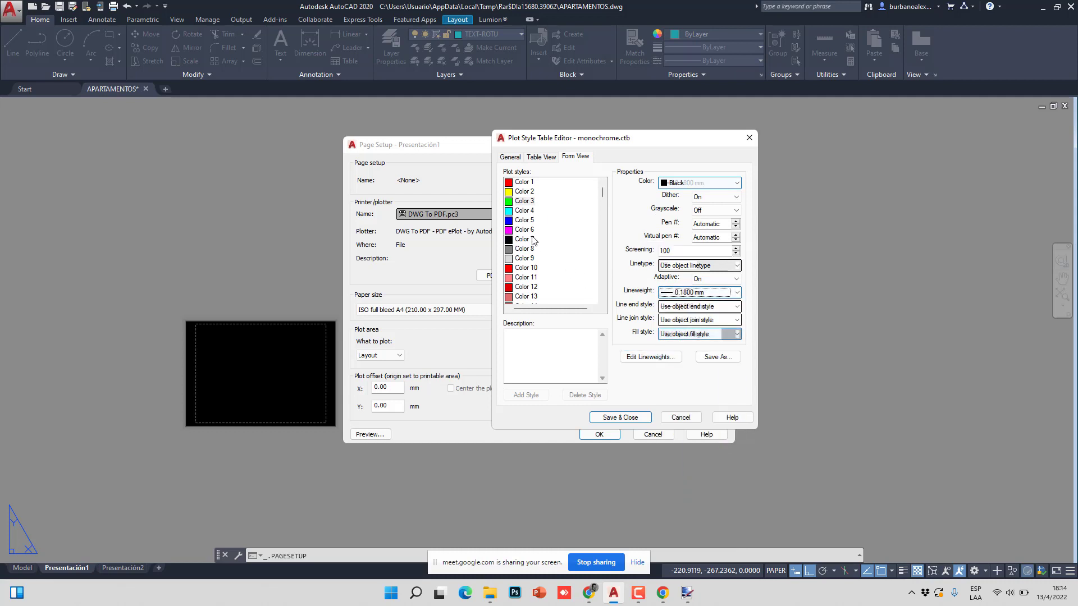
left_click(525, 184)
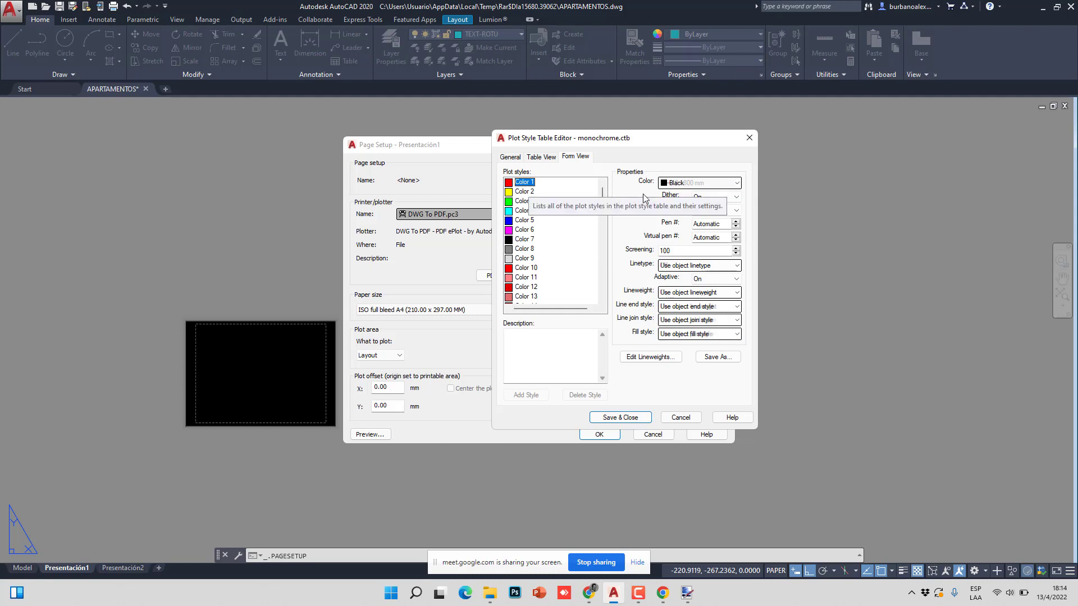
left_click(699, 183)
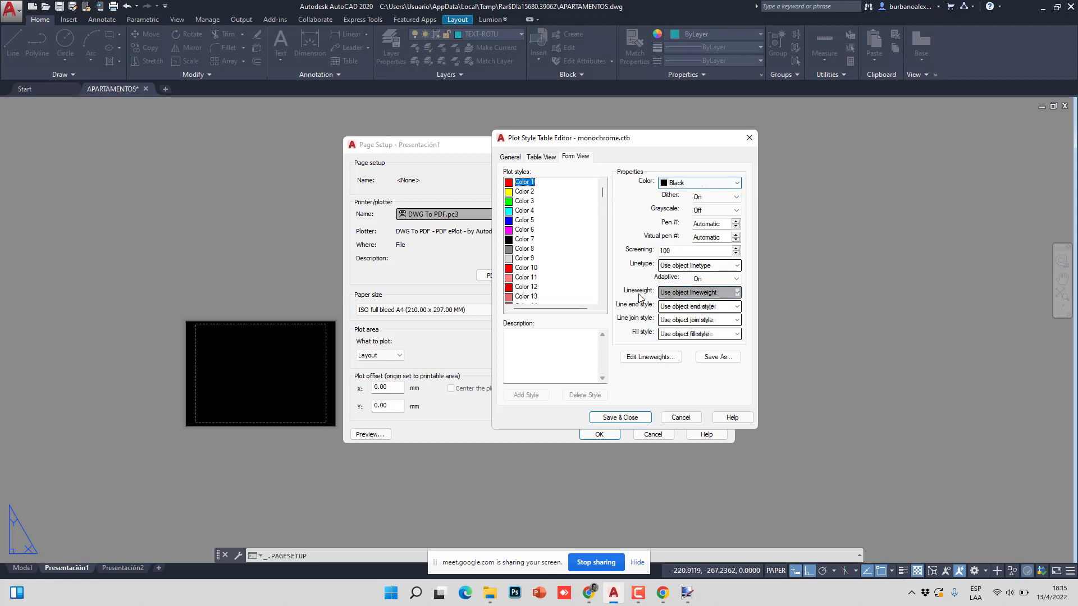
left_click(676, 292)
left_click(684, 322)
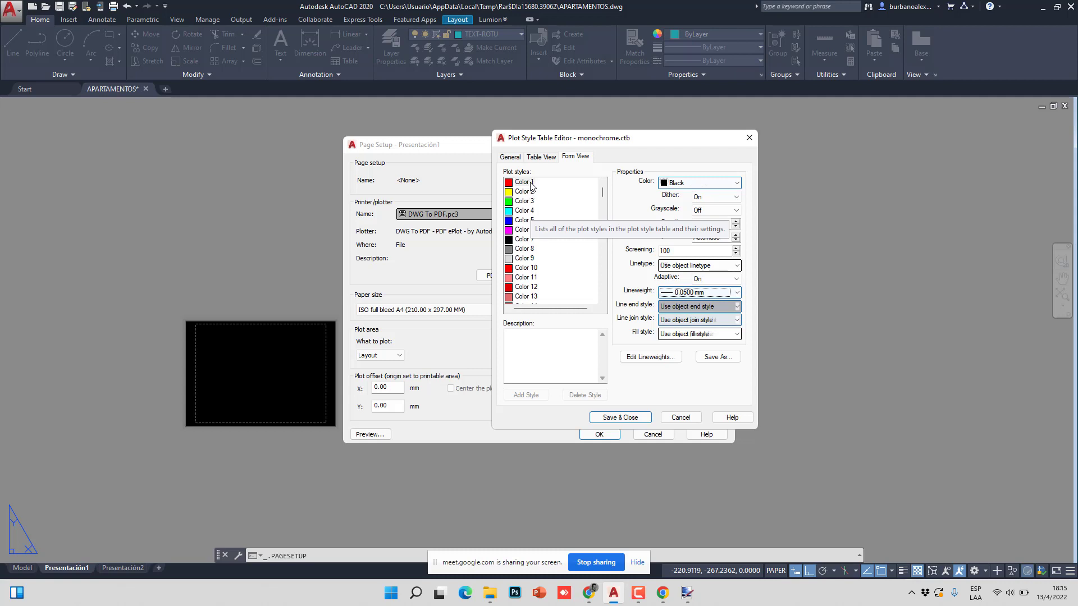
- Keep Color 6 at 0.4000 mm and review the plot settings of Colors 3, 4 and 5
left_click(525, 229)
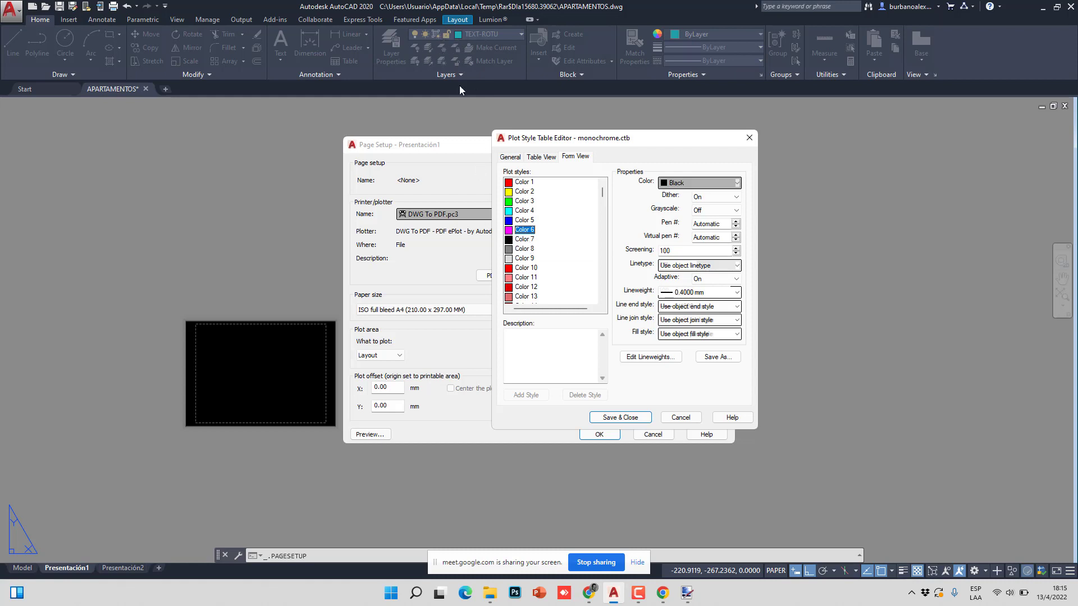
left_click(684, 295)
left_click(685, 296)
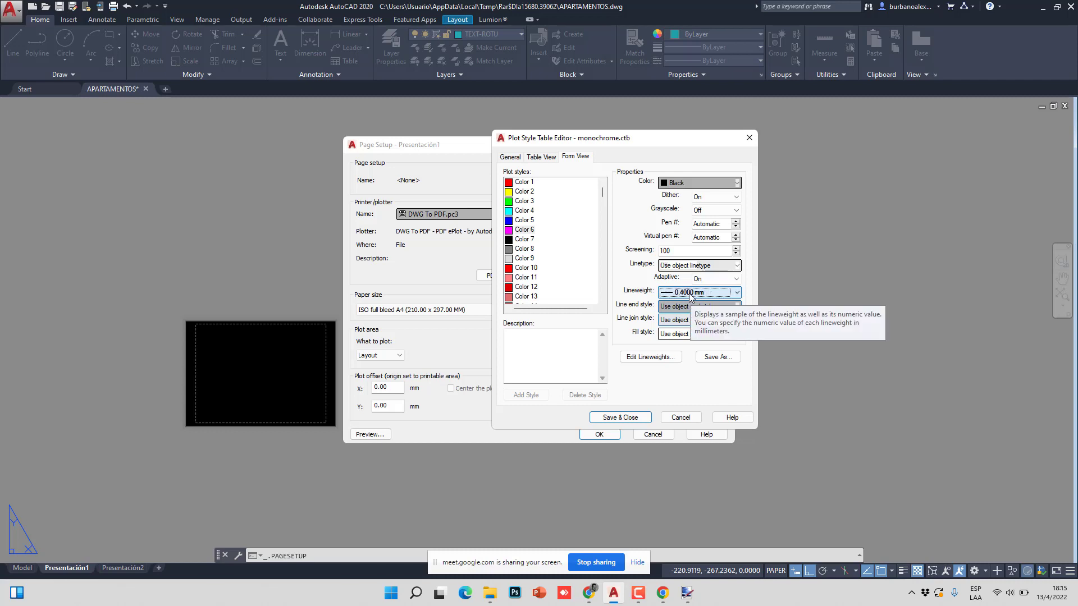
left_click(525, 201)
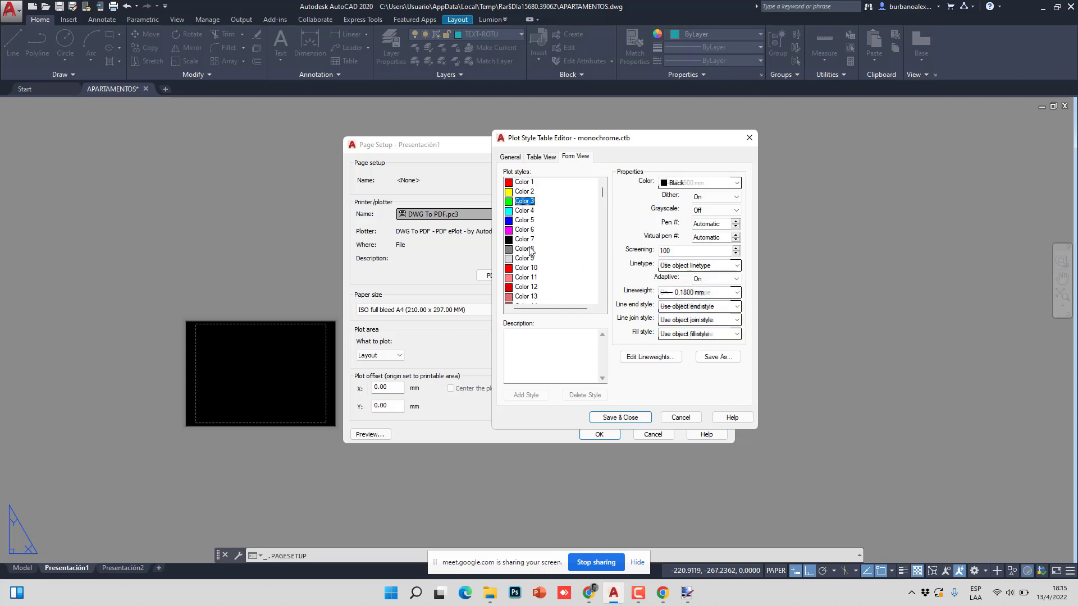
left_click(525, 211)
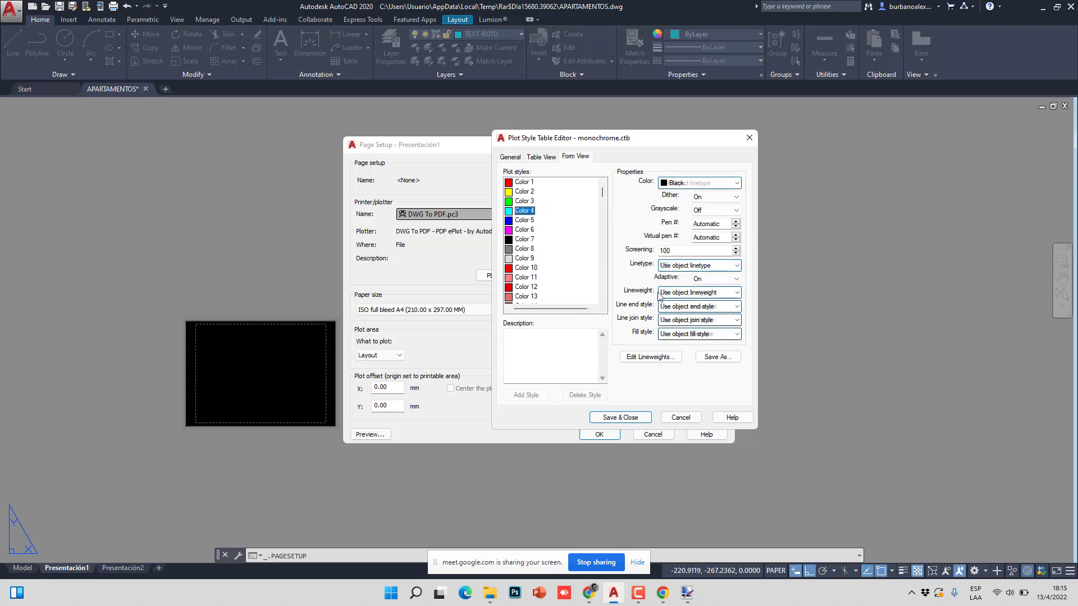
left_click(527, 231)
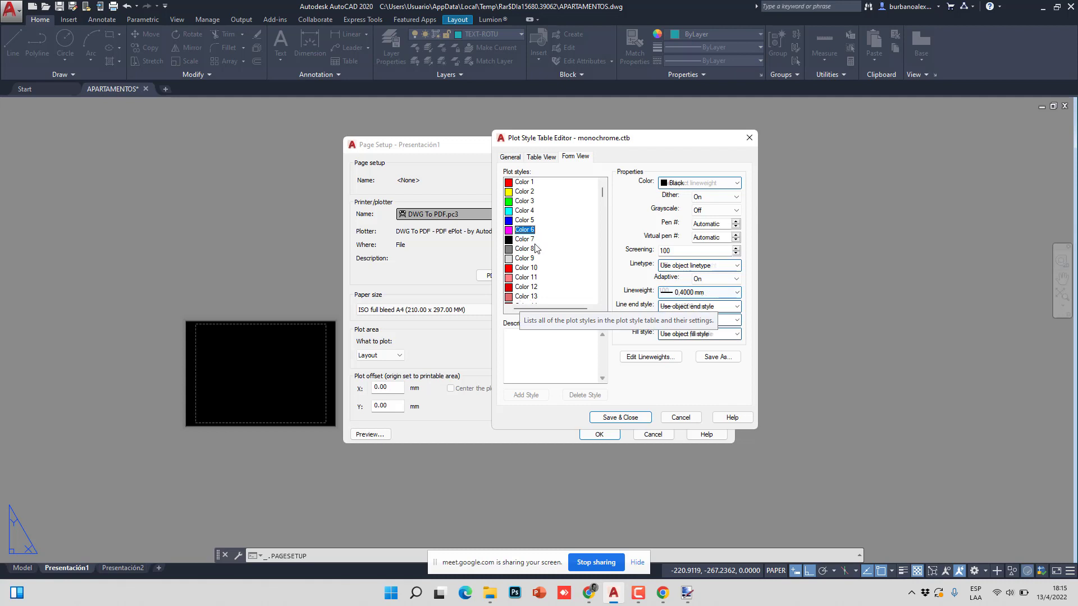
left_click(525, 220)
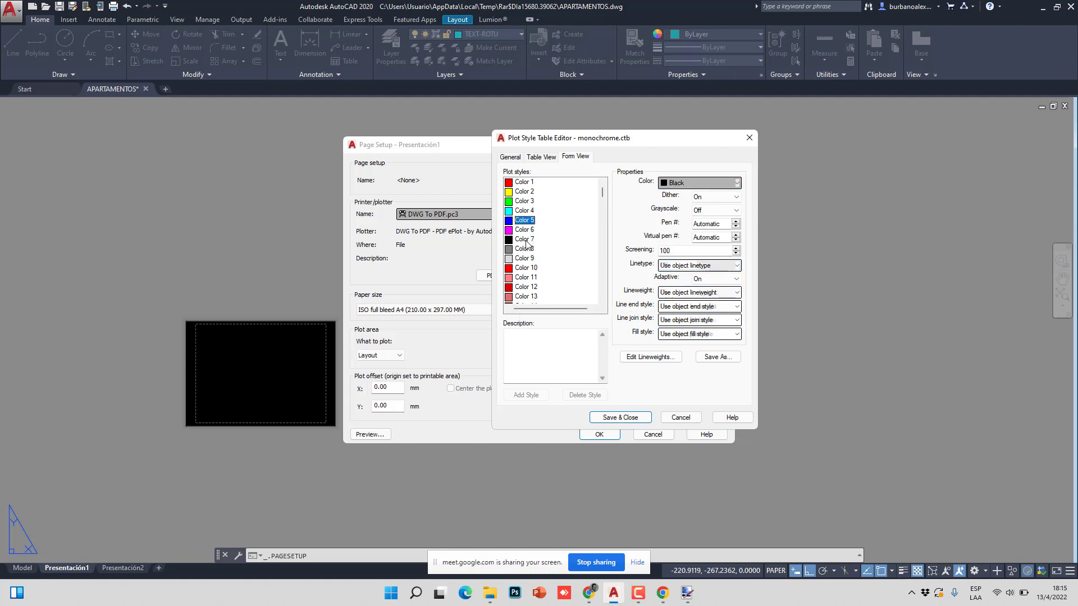
left_click(522, 240)
left_click(524, 230)
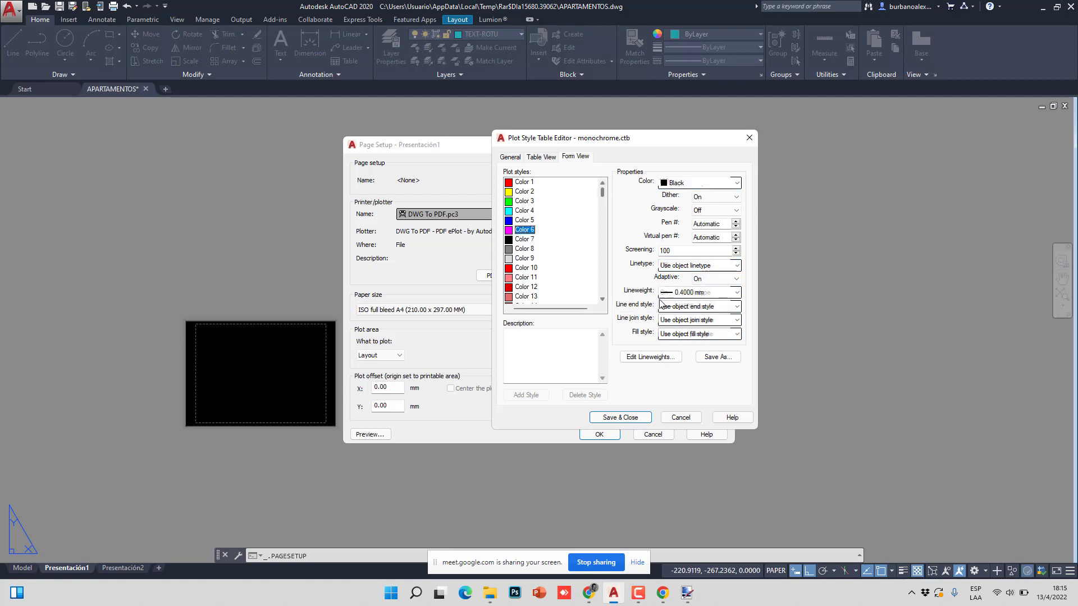
left_click(675, 295)
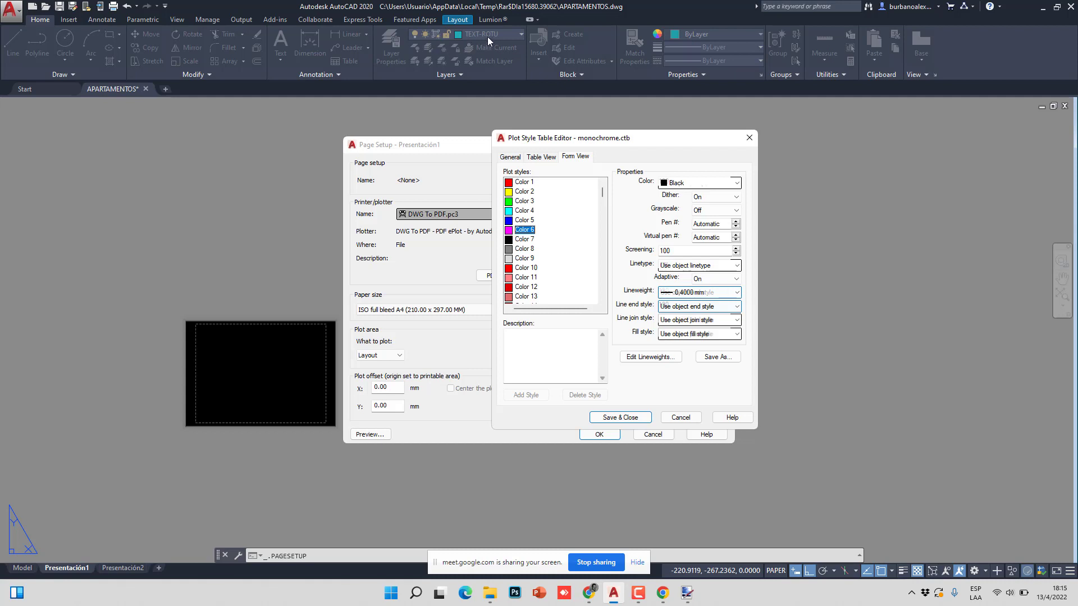
- Save the plot style table, set the A4 sheet to portrait, and close the page setup dialogs
left_click(620, 418)
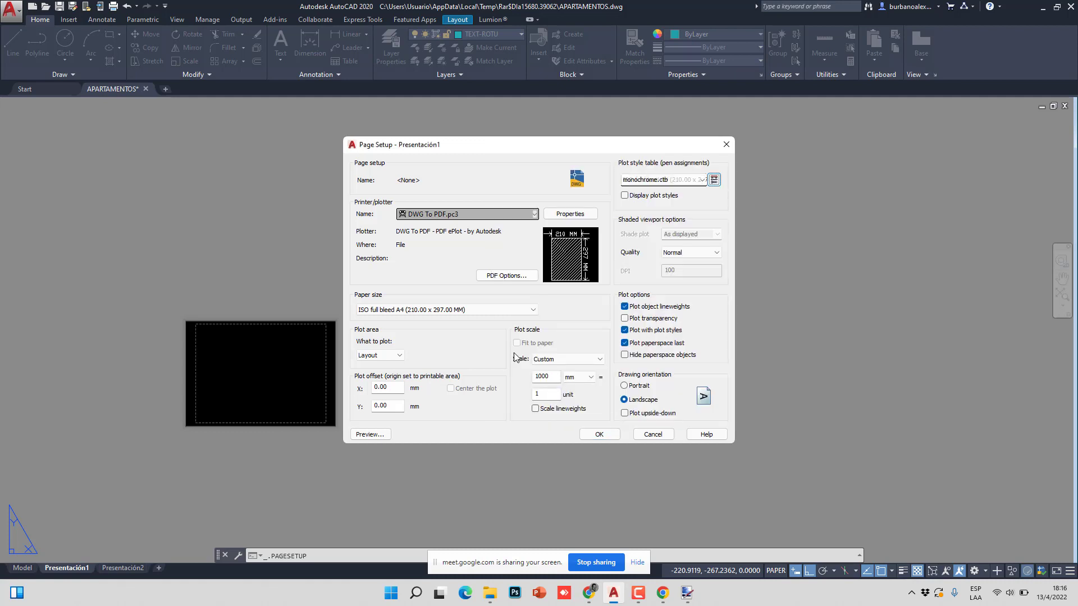
left_click(627, 386)
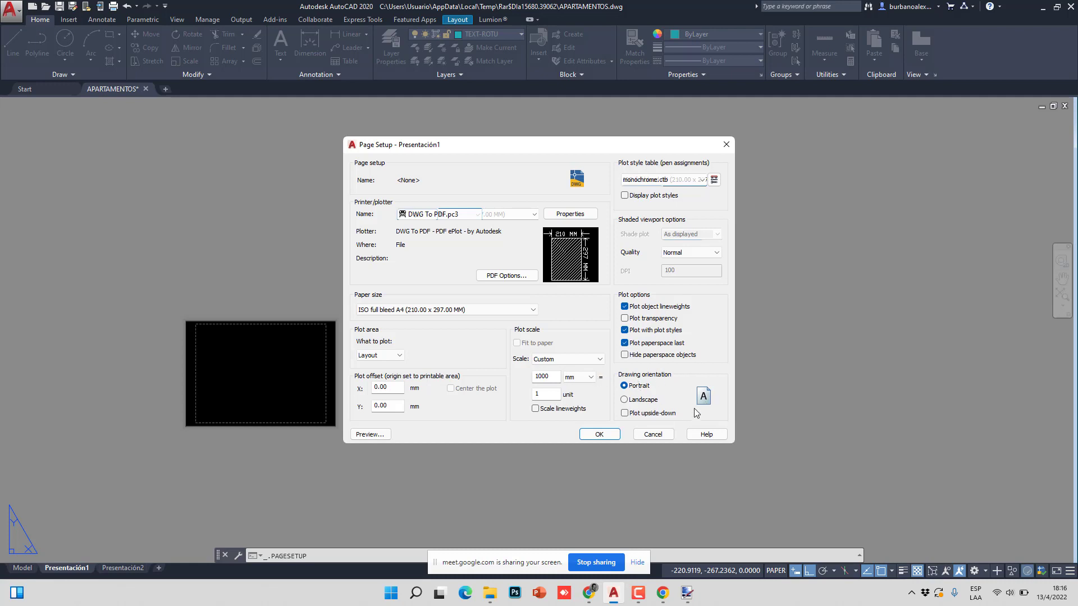
left_click(626, 400)
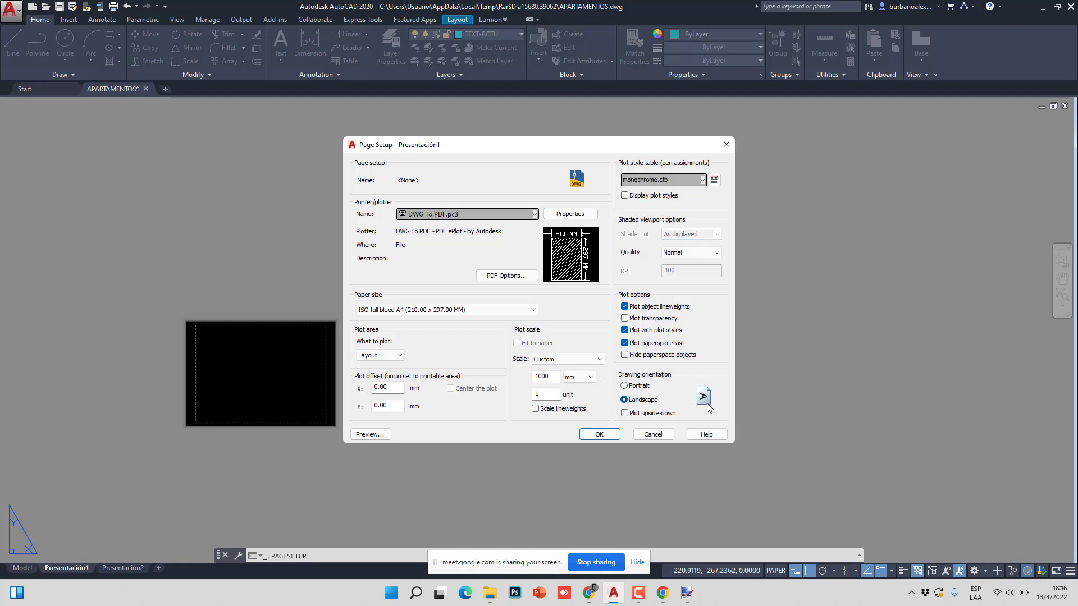
left_click(625, 386)
left_click(600, 436)
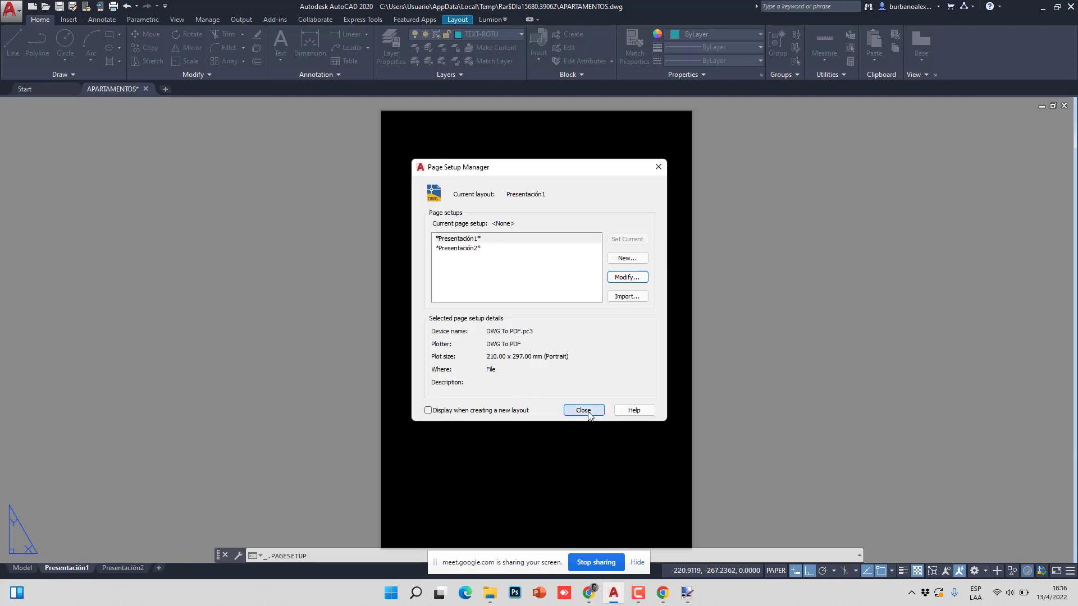
left_click(583, 410)
scroll(469, 305, "down", 3)
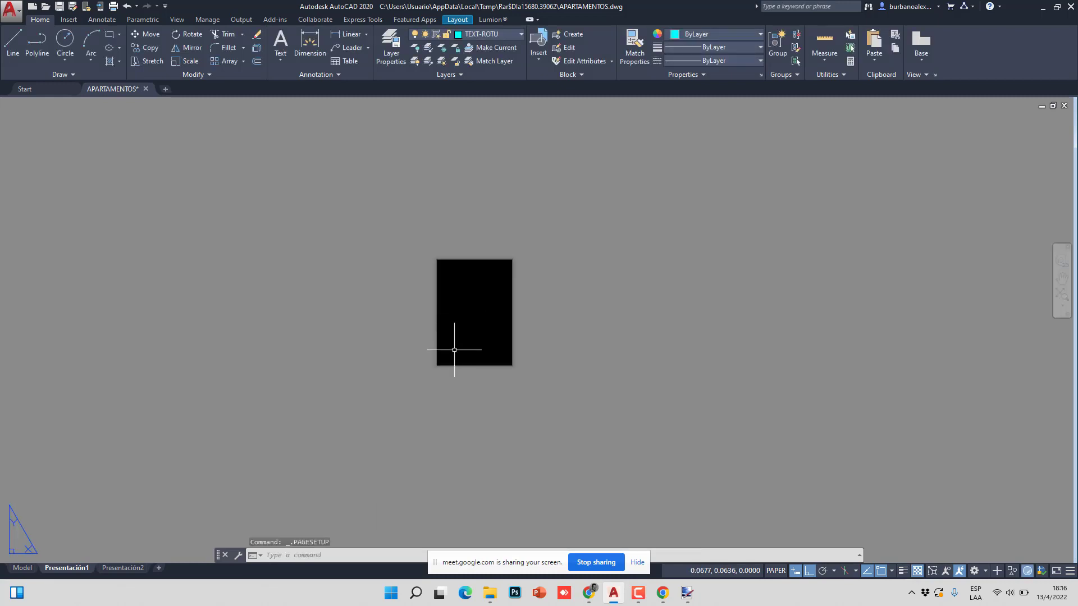
- Zoom-window onto the portrait layout sheet, then switch to the Model tab
left_click(392, 205)
left_click(548, 400)
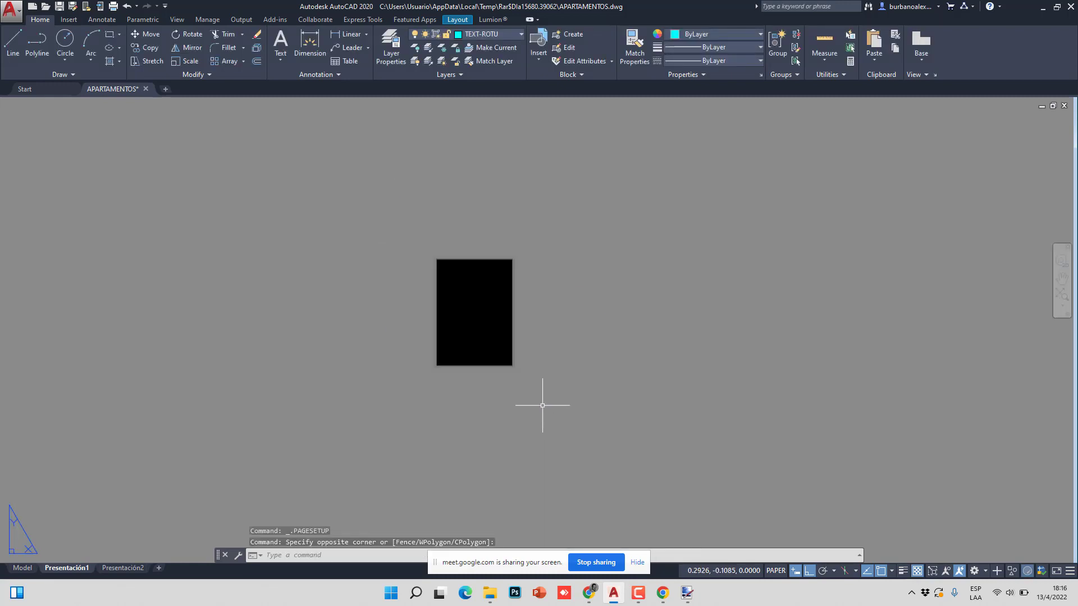
left_click(416, 220)
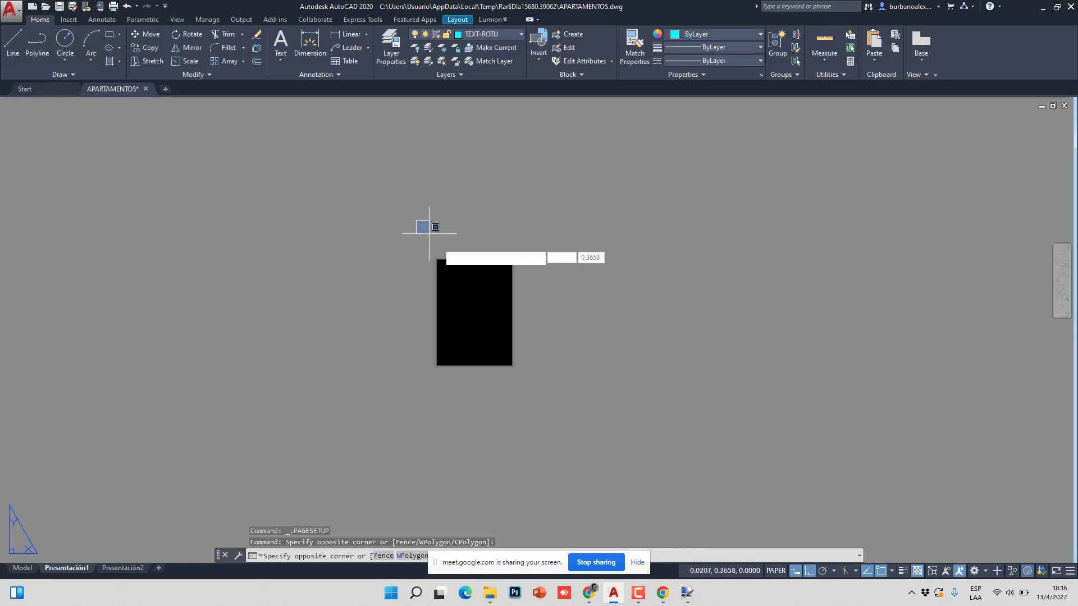
left_click(541, 380)
scroll(489, 335, "up", 2)
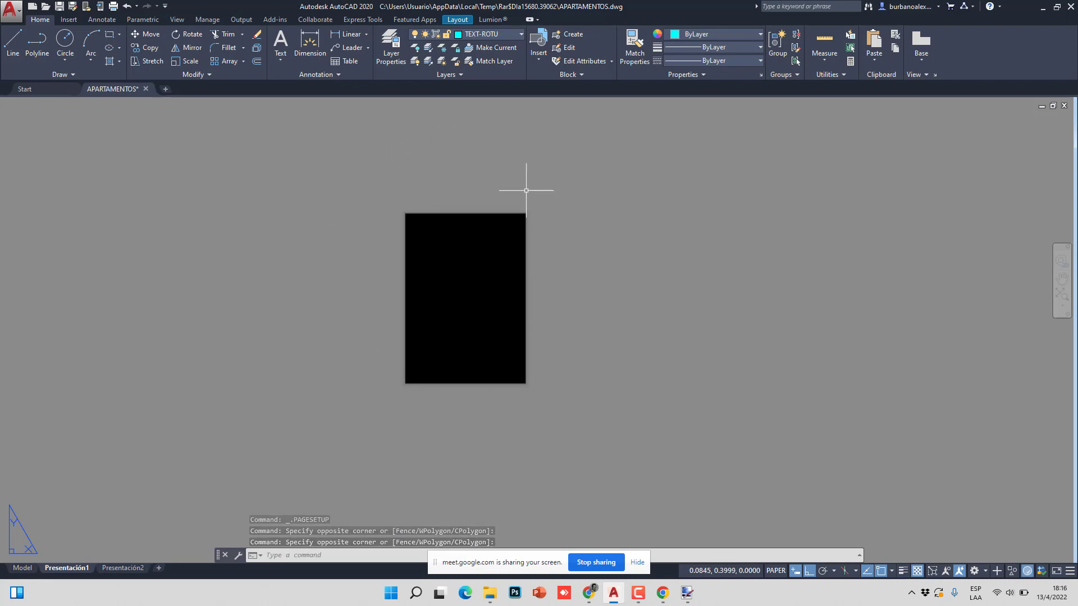
left_click(362, 150)
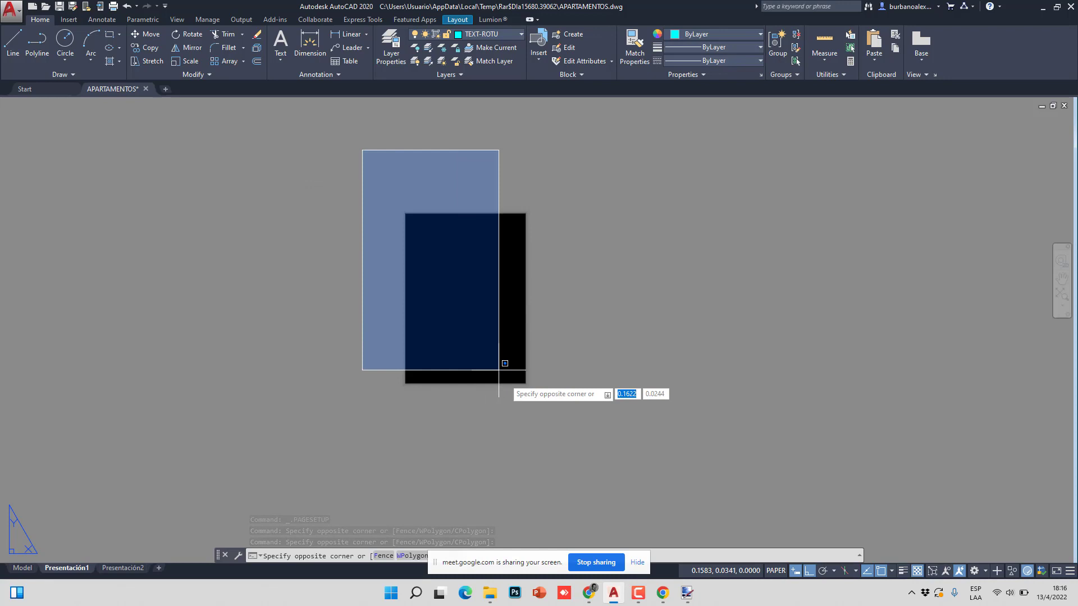
left_click(570, 409)
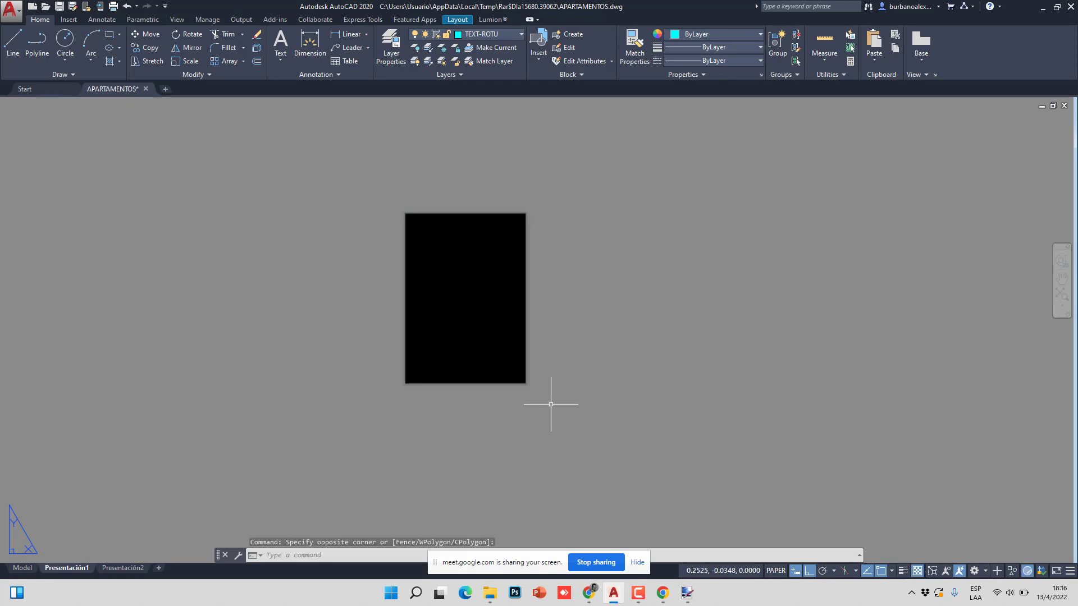
left_click(22, 568)
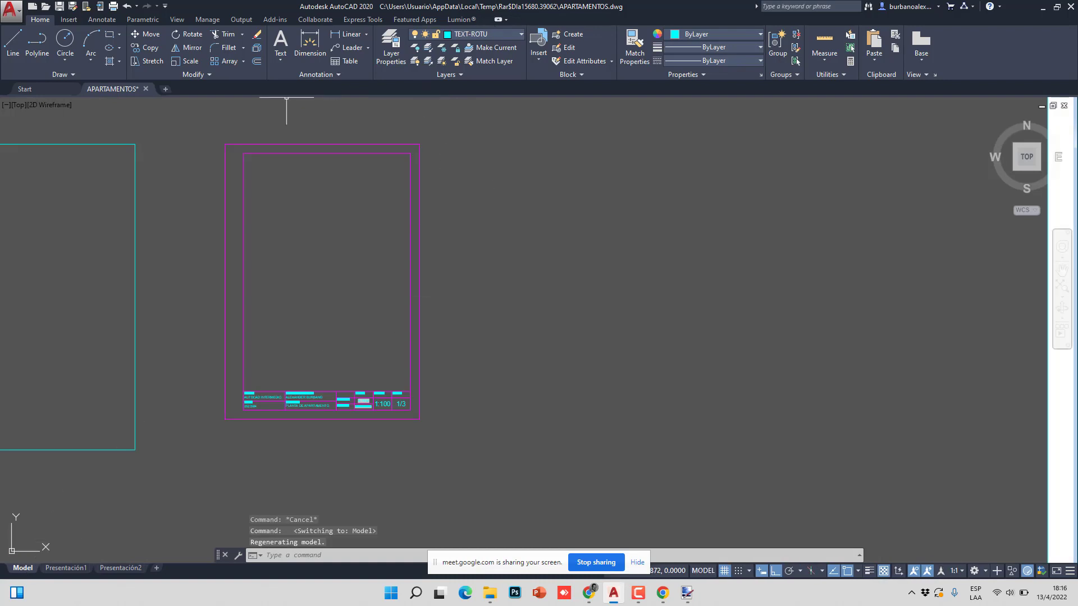
- Copy the frame and title block with base point at their lower-left corner, then return to Presentación1
left_click(286, 327)
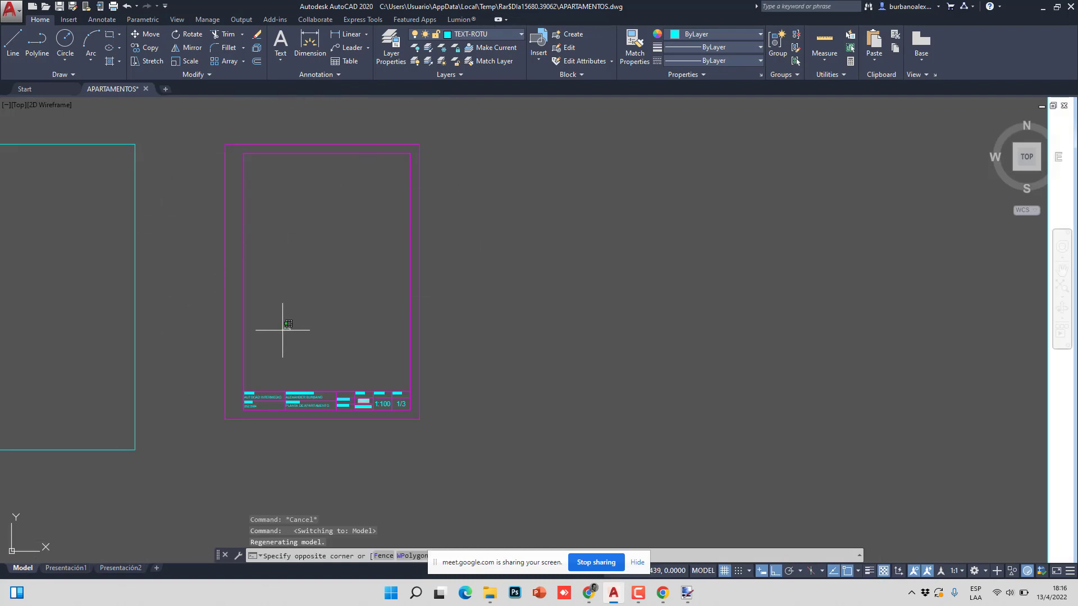
left_click(211, 357)
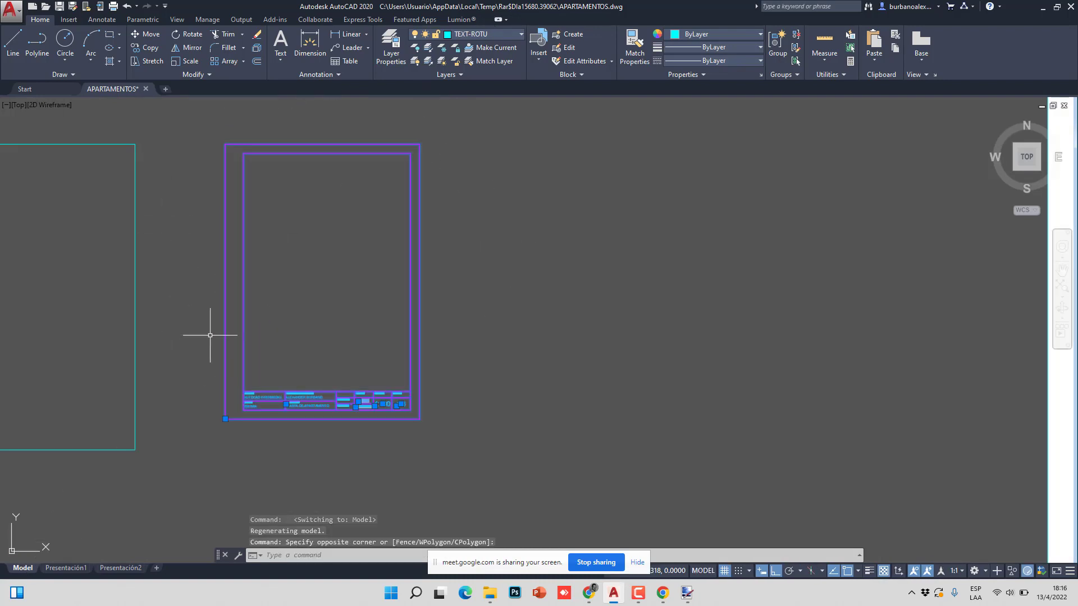
right_click(204, 289)
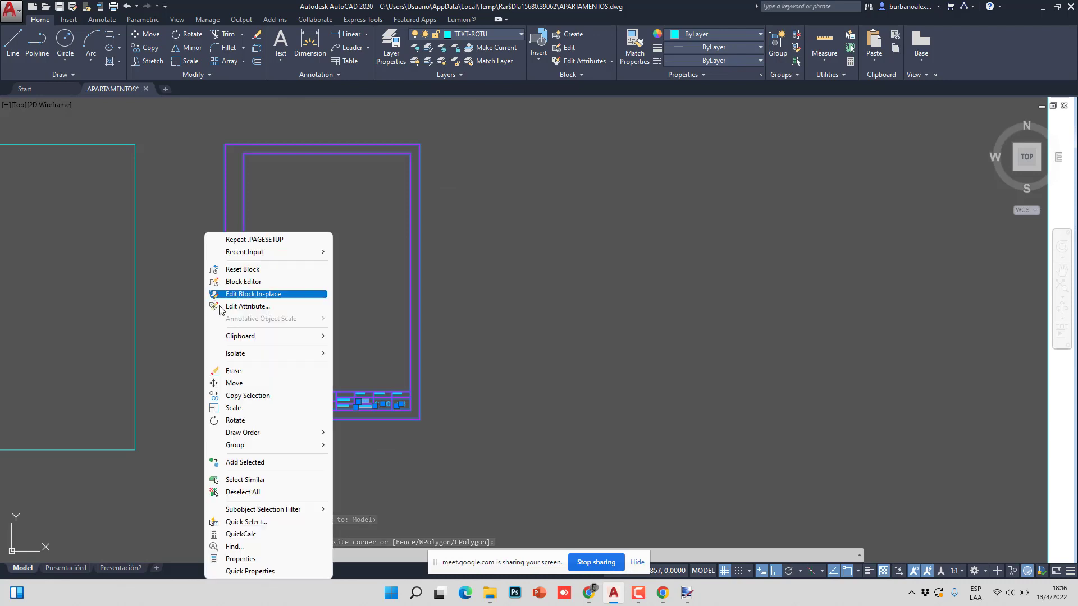
mouse_move(240, 339)
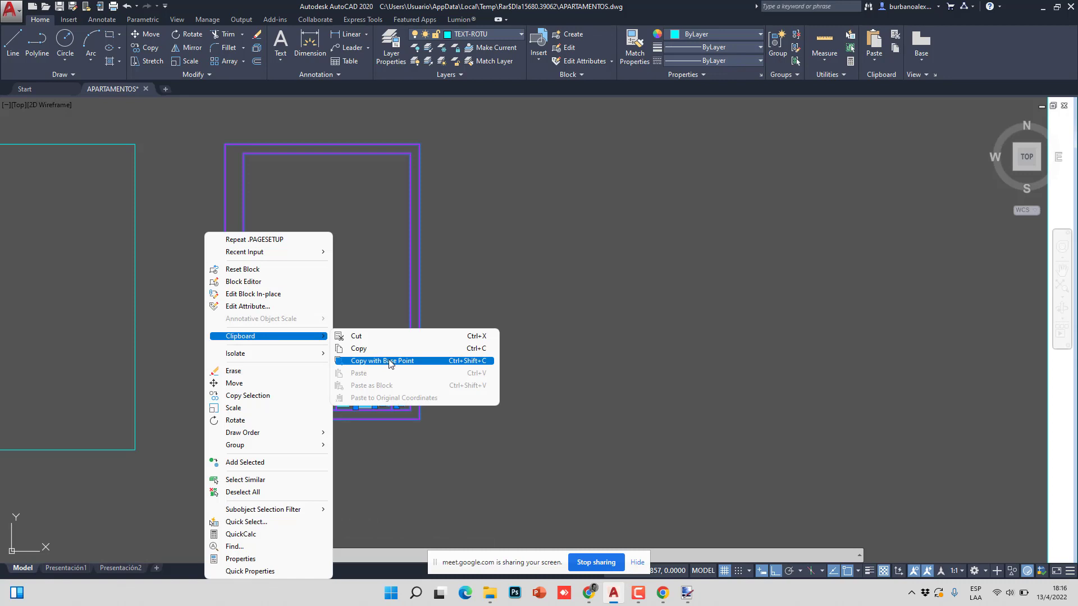
left_click(391, 361)
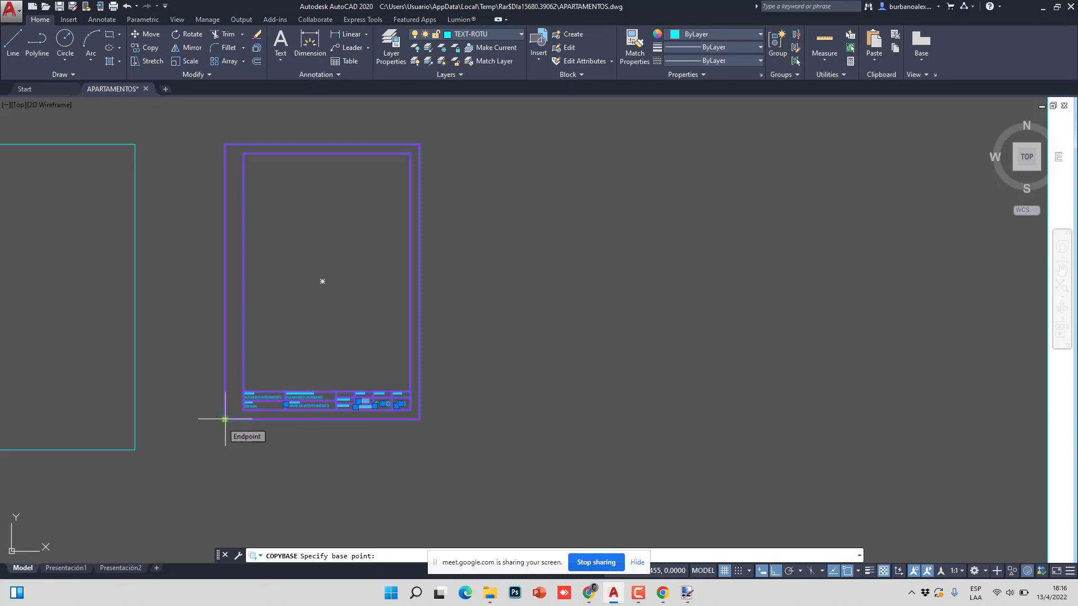
left_click(224, 419)
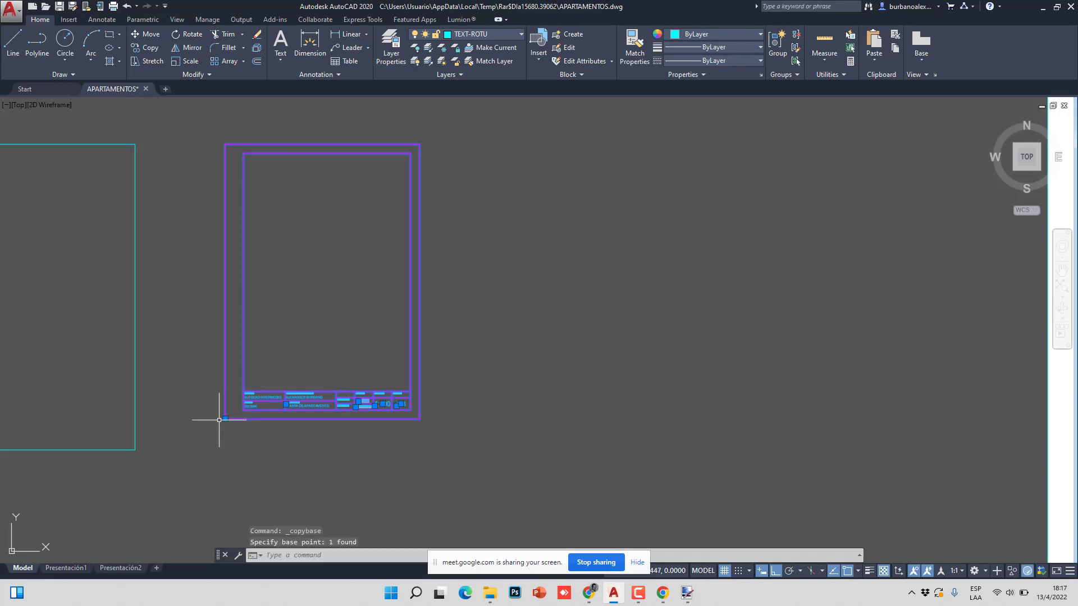
left_click(58, 568)
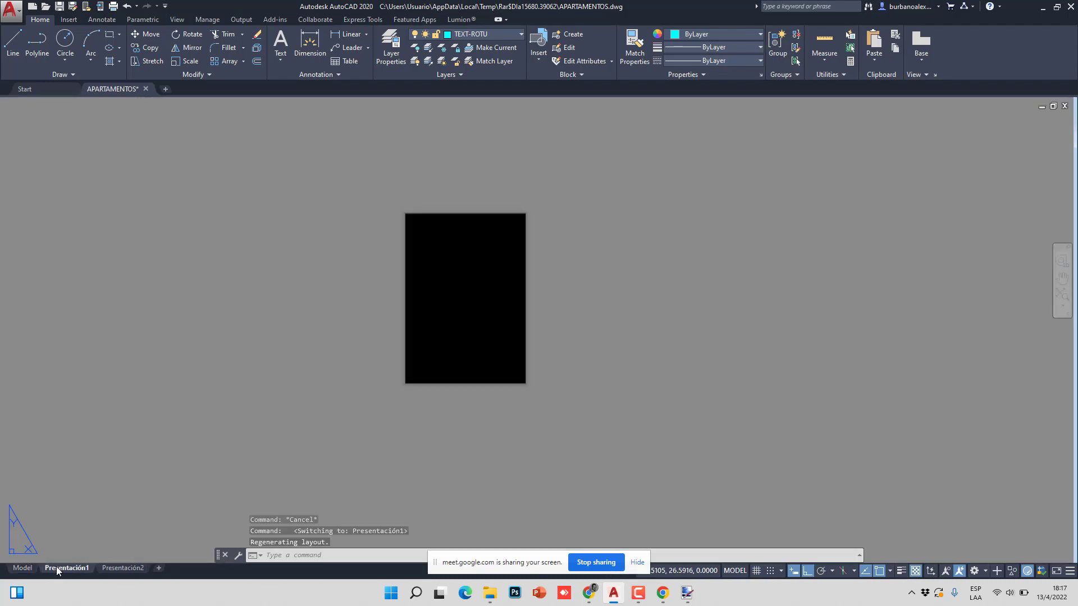
- Paste the copied frame and title block onto Presentación1 at insertion point 0,0
right_click(444, 253)
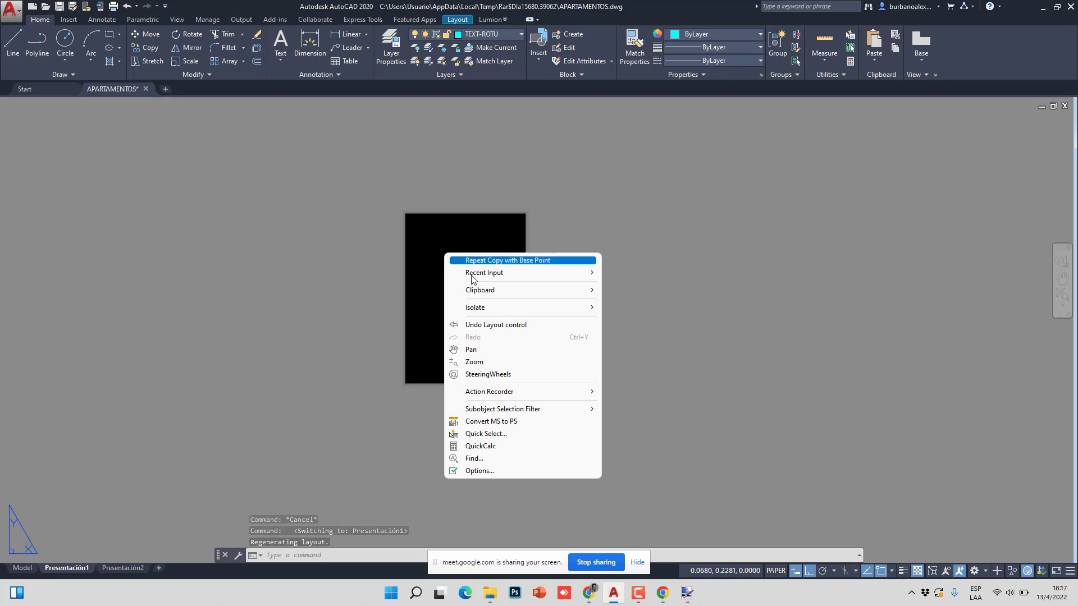
mouse_move(492, 291)
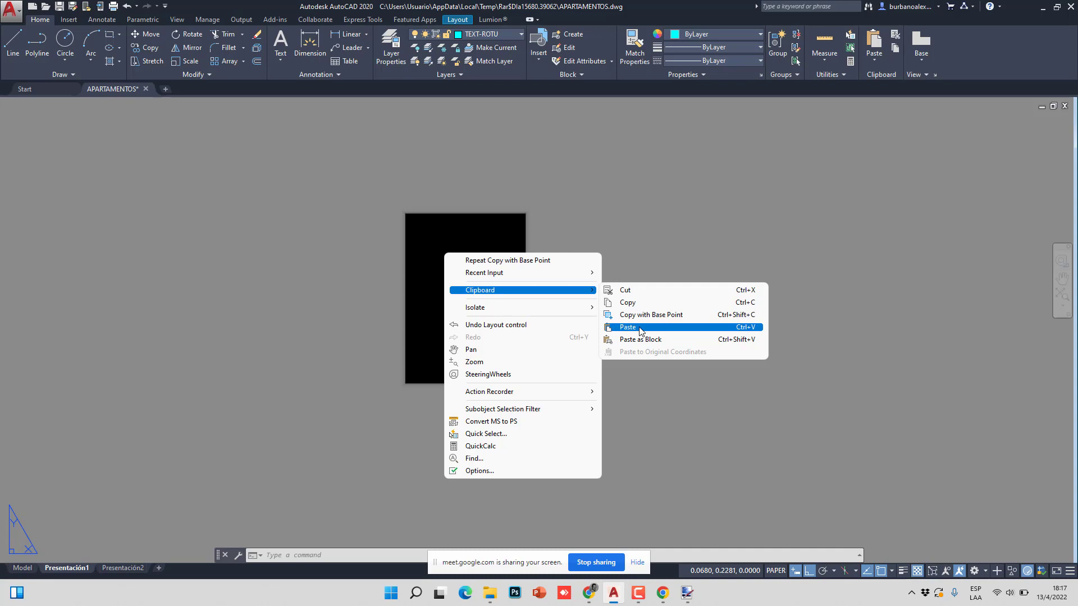
left_click(639, 327)
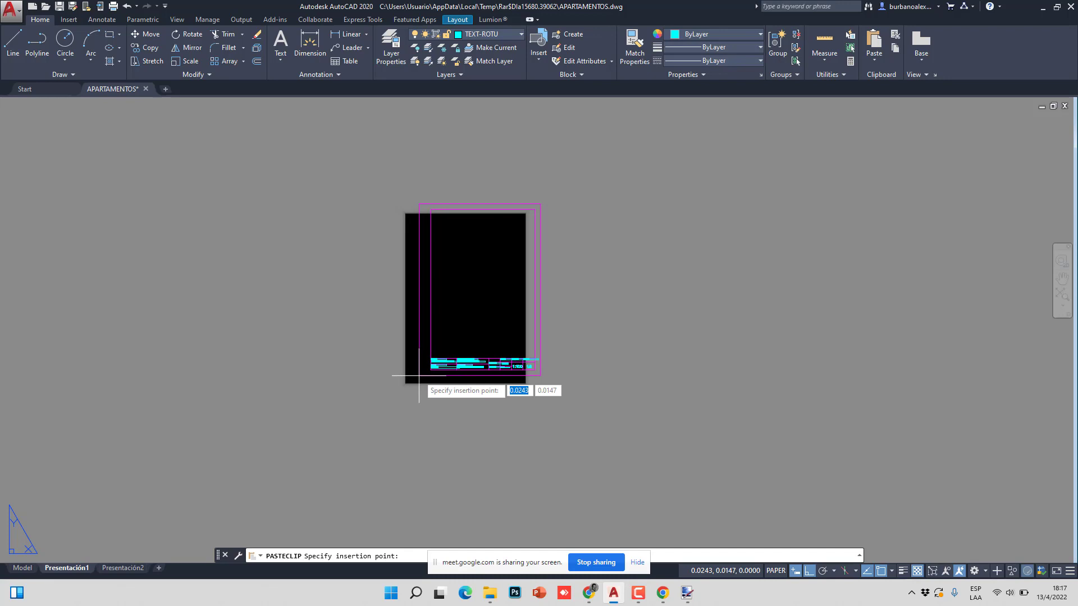
type("0")
key("Tab")
type("0")
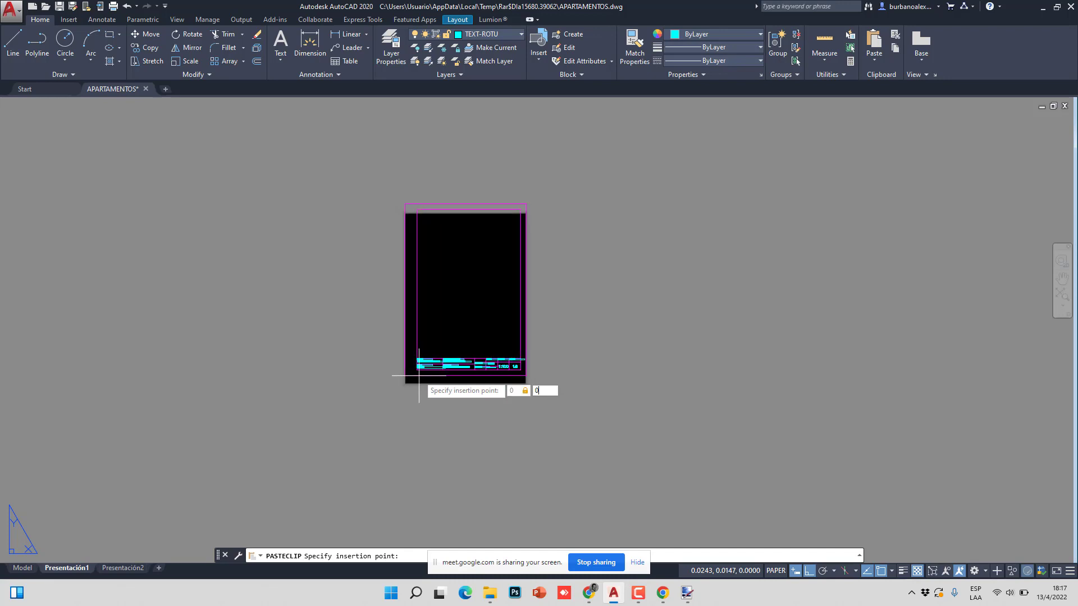
key("Return")
- Select and then clear the pasted border, and pan the sheet view slightly up
scroll(444, 297, "up", 4)
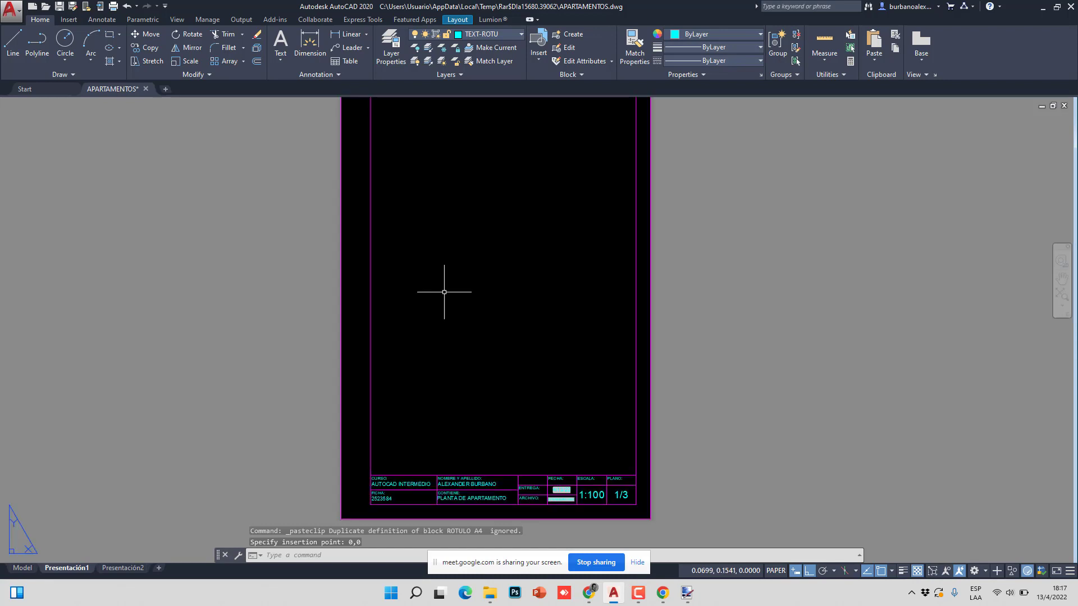
scroll(313, 238, "down", 2)
left_click(326, 127)
key("Escape")
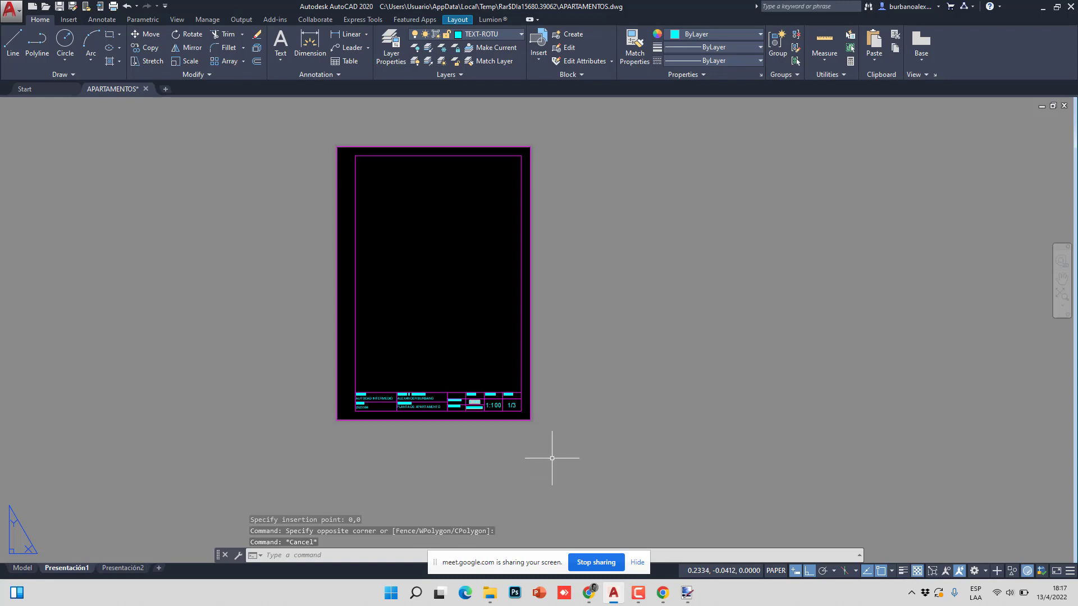
left_click(521, 376)
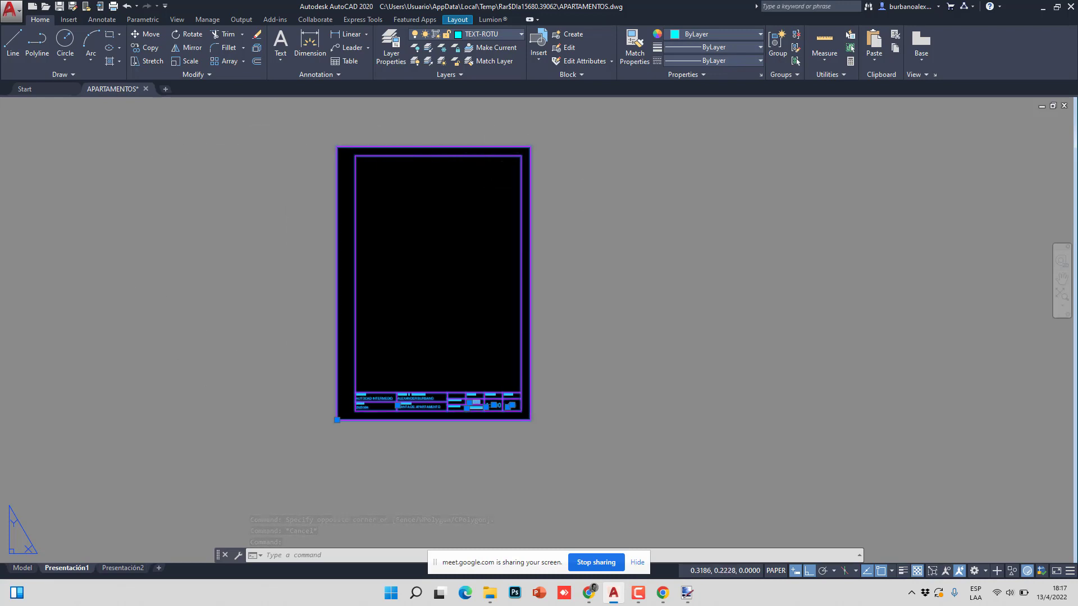
key("Escape")
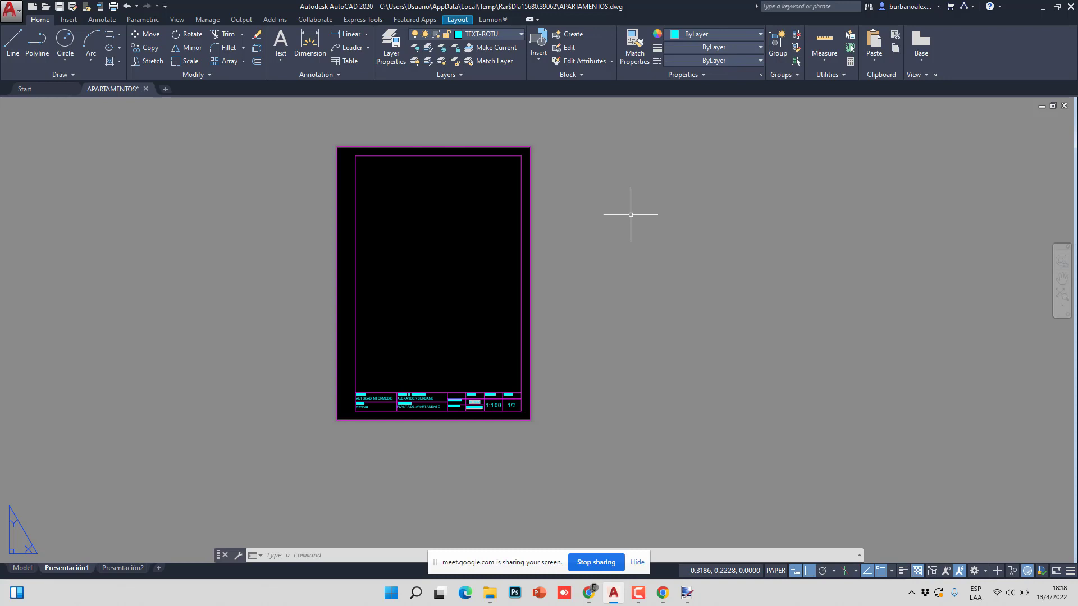
scroll(433, 340, "up", 5)
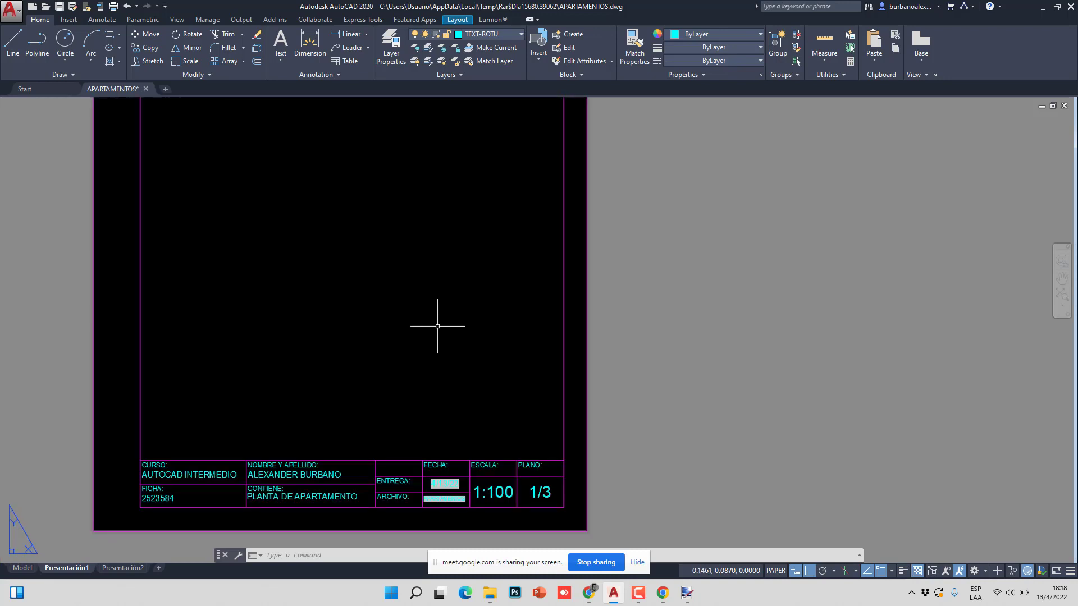
scroll(438, 325, "down", 2)
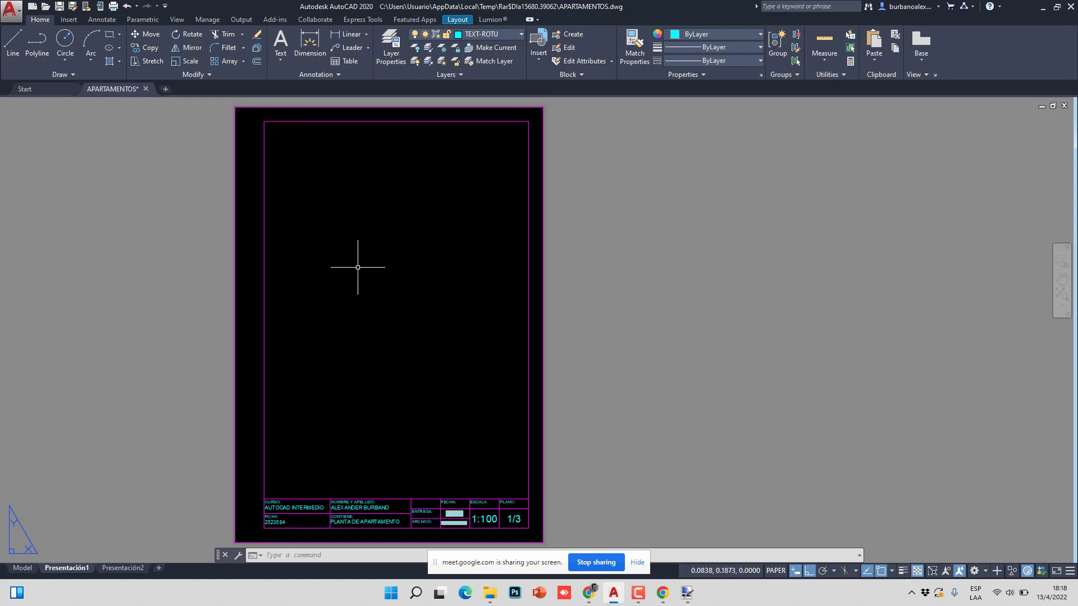
middle_click_drag(354, 314, 352, 297)
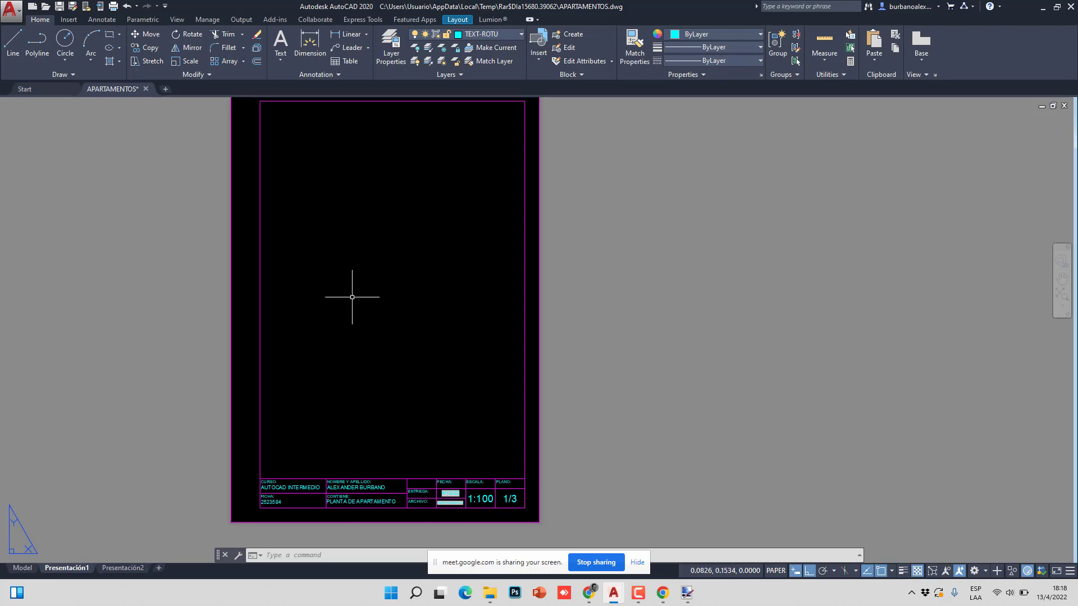
- Switch to model space and zoom around the apartment floor plan
left_click(22, 568)
scroll(342, 315, "down", 5)
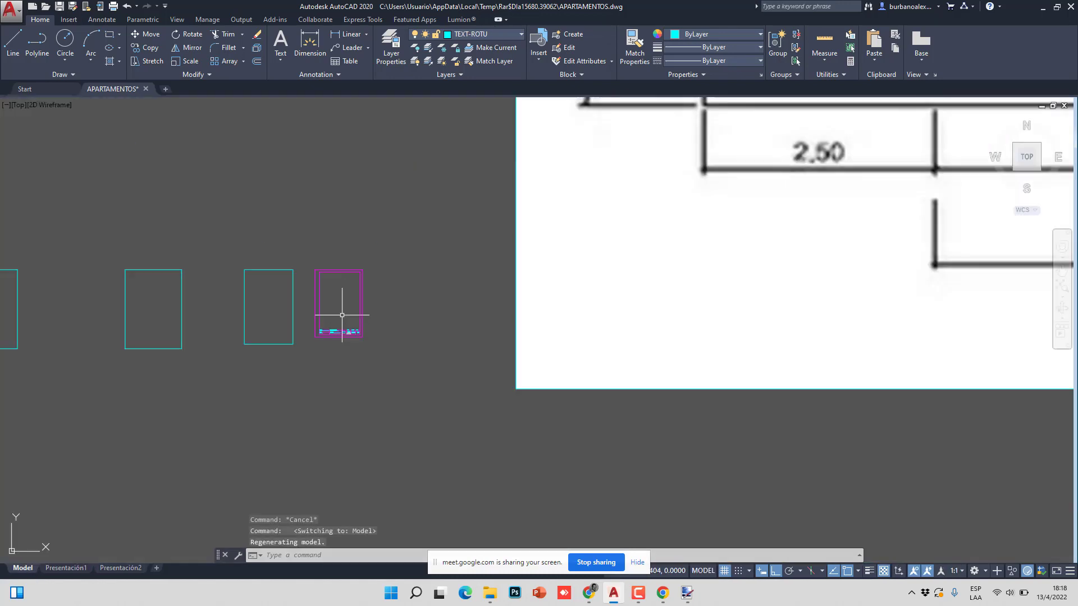
scroll(342, 315, "down", 4)
scroll(350, 382, "up", 4)
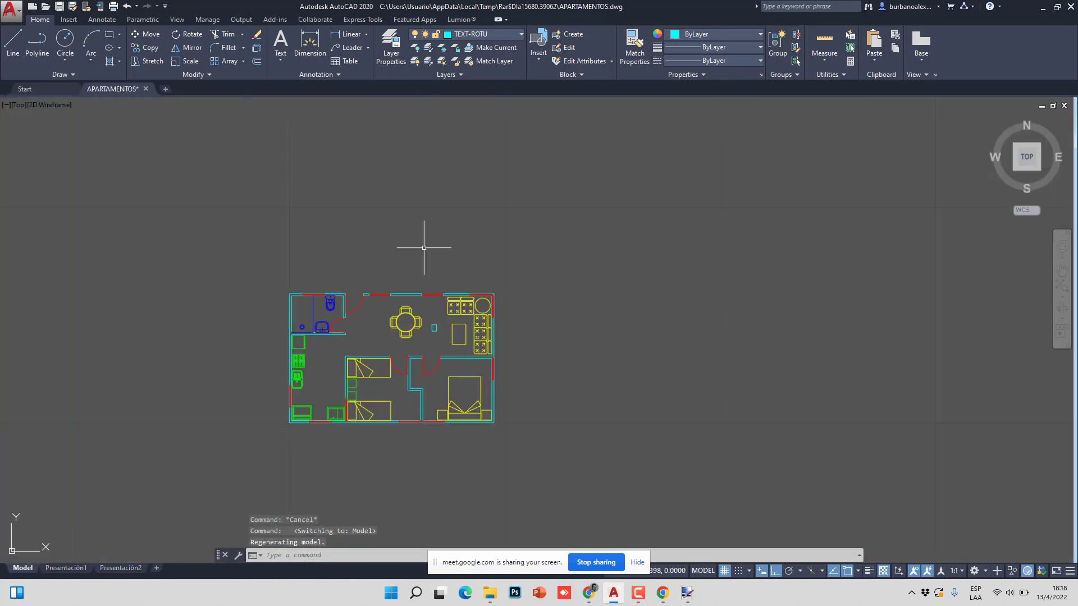
scroll(306, 361, "up", 2)
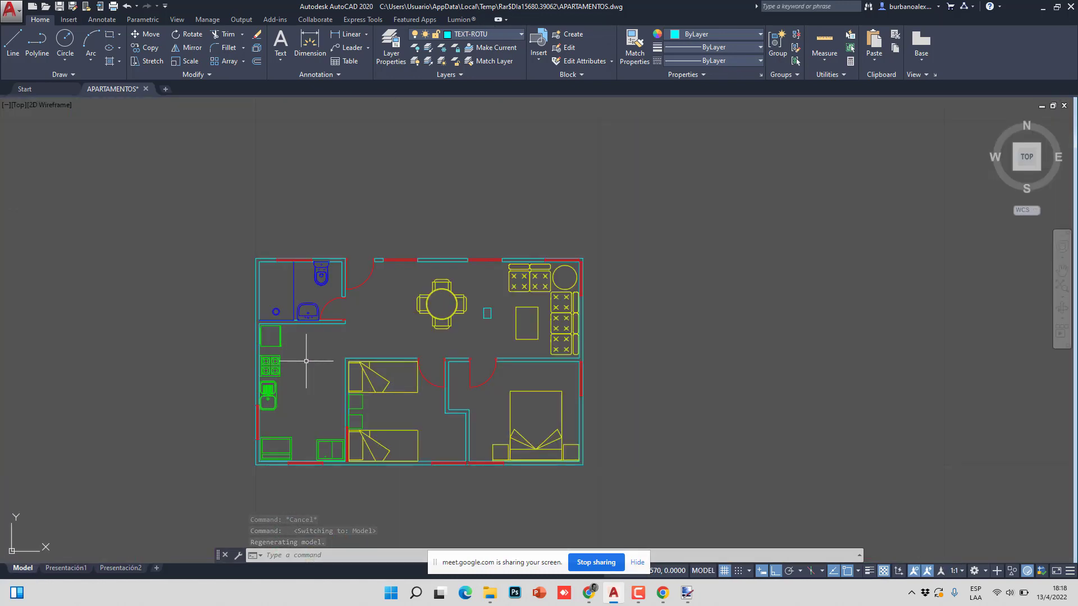
scroll(306, 336, "down", 2)
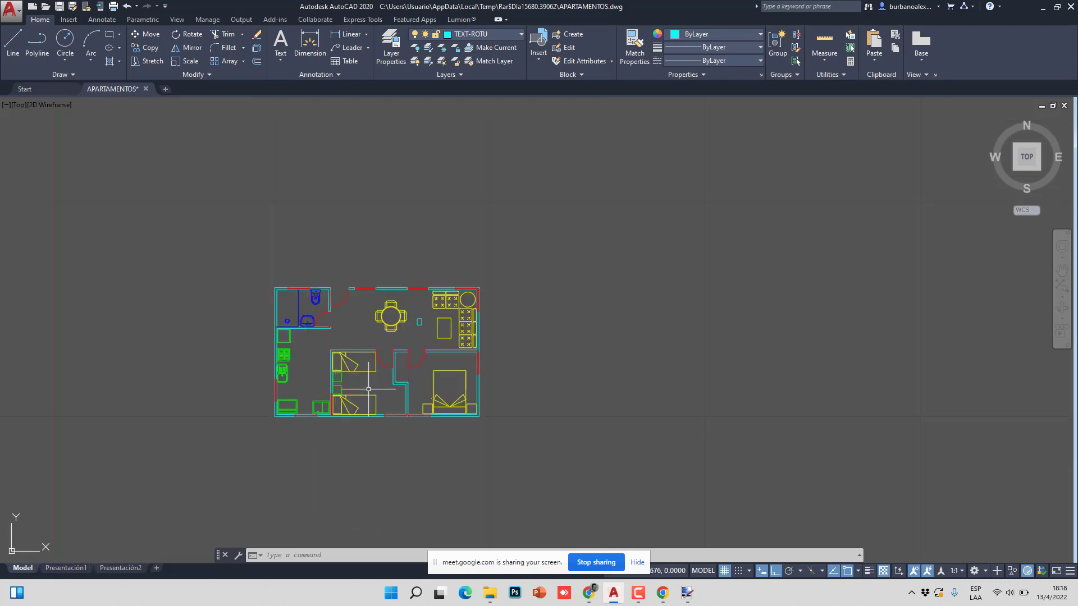
scroll(353, 380, "down", 2)
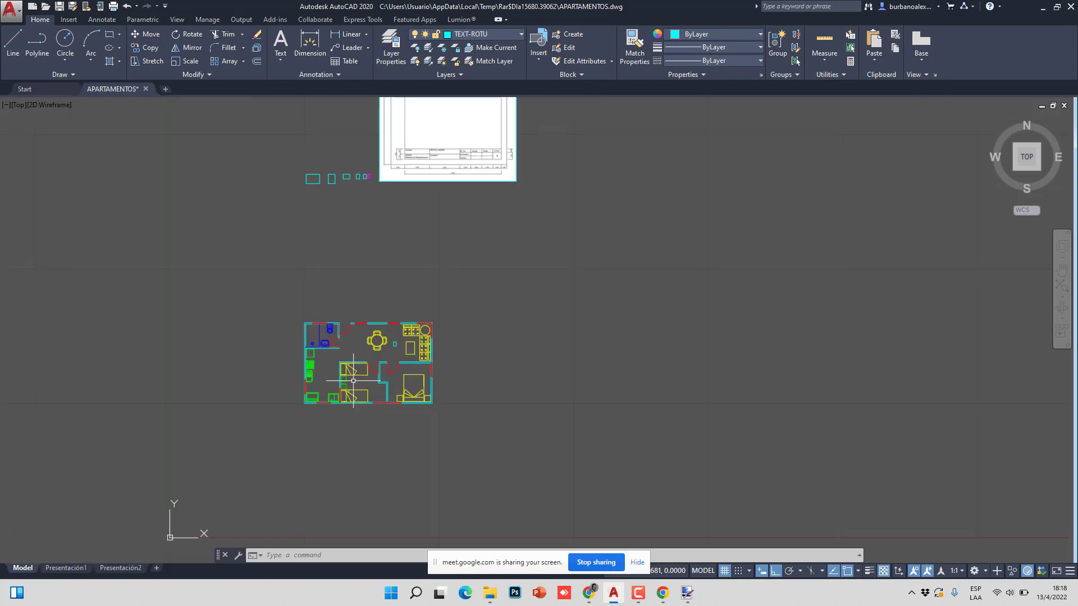
scroll(362, 191, "up", 10)
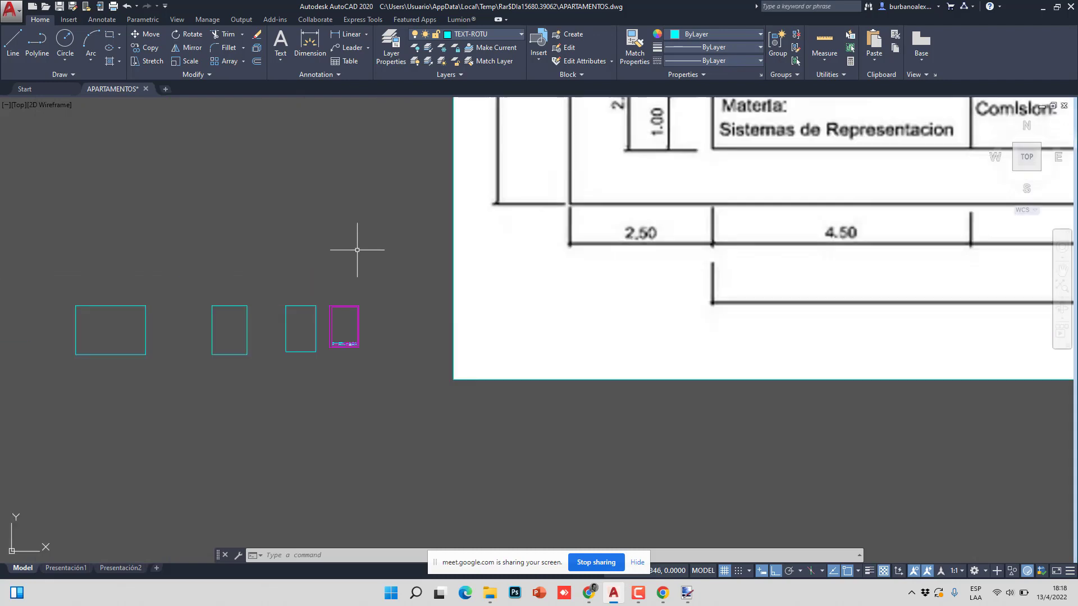
scroll(336, 287, "down", 10)
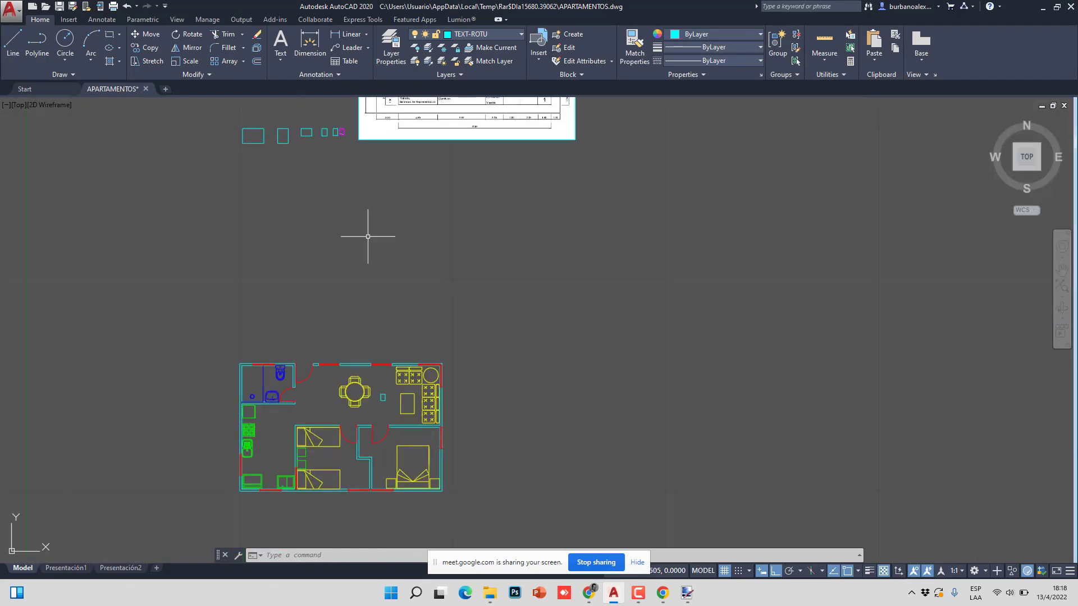
- Rotate the 91-object floor plan 270°, then undo the rotation
left_click(188, 34)
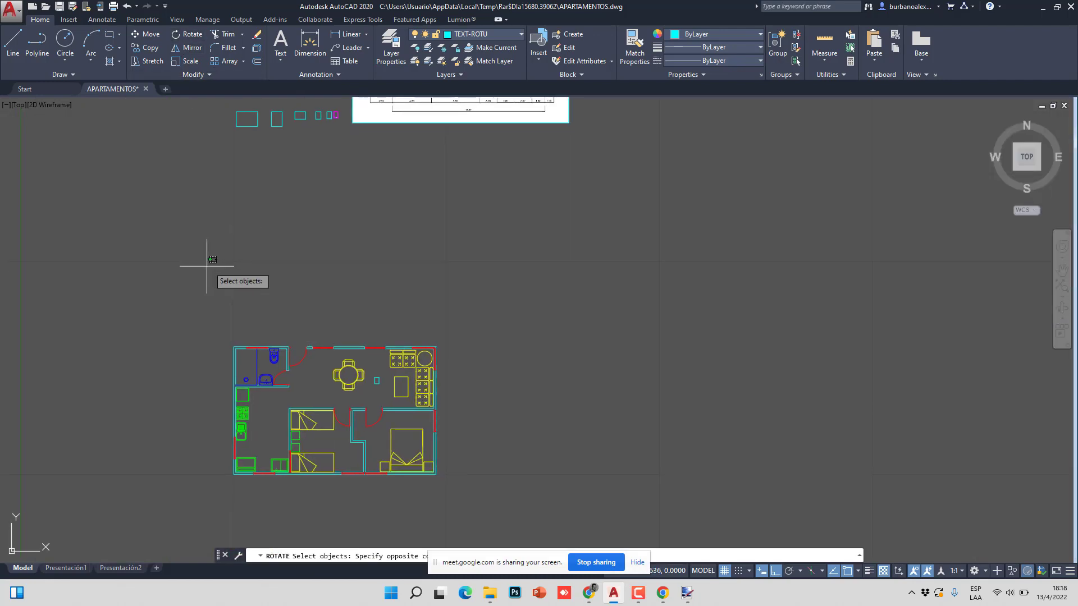
left_click(207, 266)
left_click(463, 505)
key("Return")
left_click(321, 432)
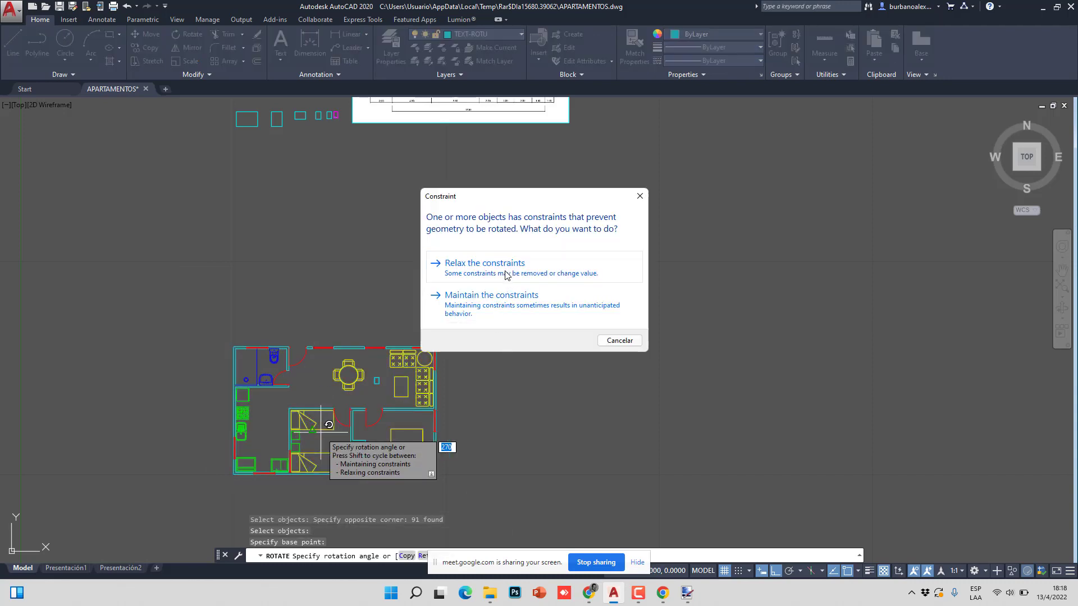
left_click(499, 306)
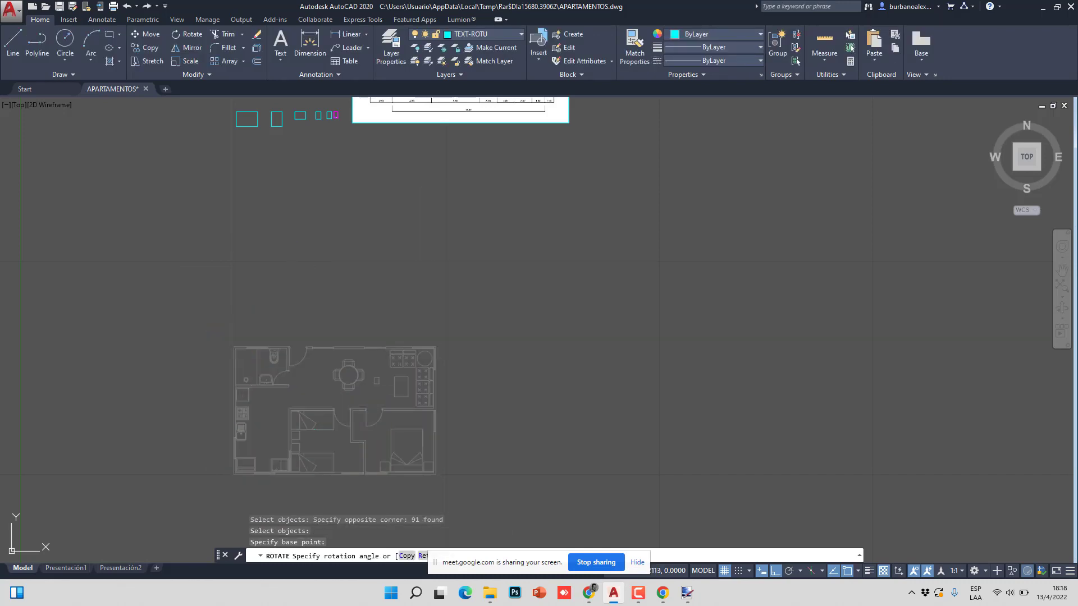
key("ctrl+z")
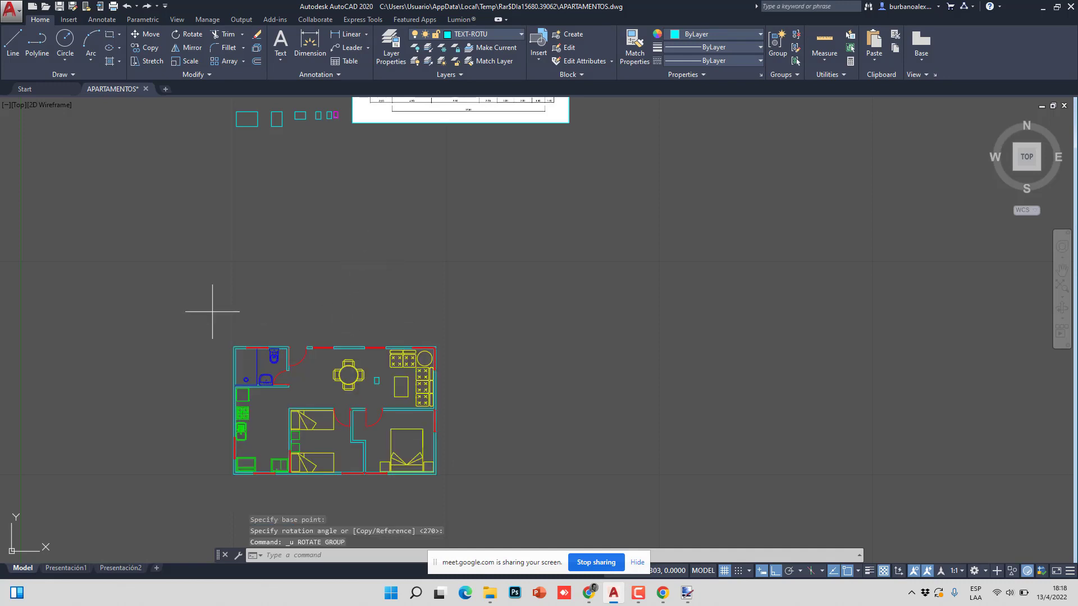
- Select the floor plan twice, clearing each selection with Esc, so it stays unrotated
left_click(212, 311)
left_click(508, 522)
scroll(432, 454, "up", 4)
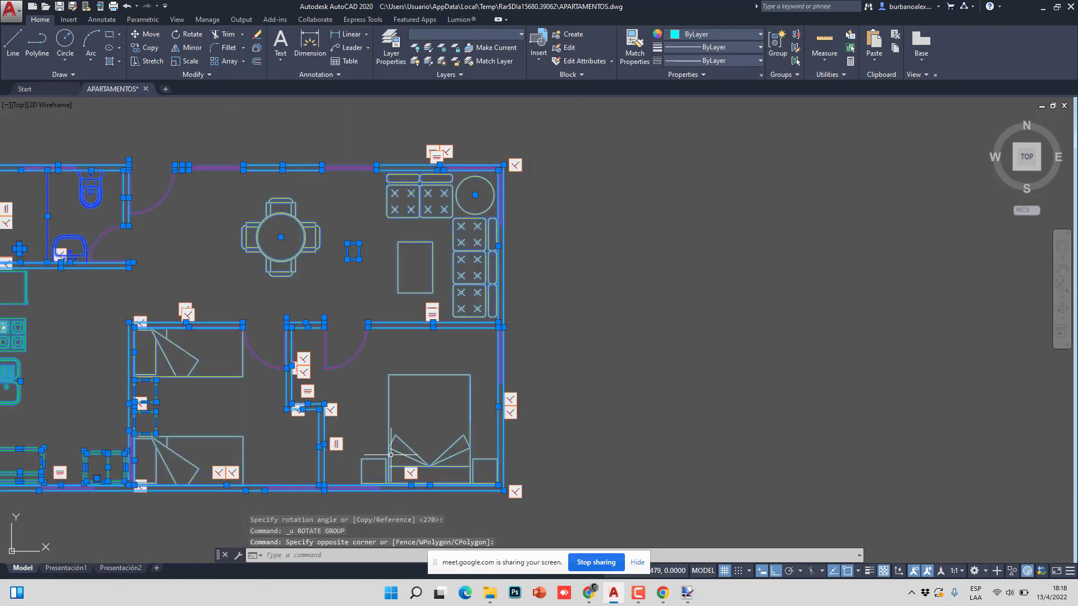
key("Escape")
key("Escape")
key("Escape")
scroll(496, 339, "down", 3)
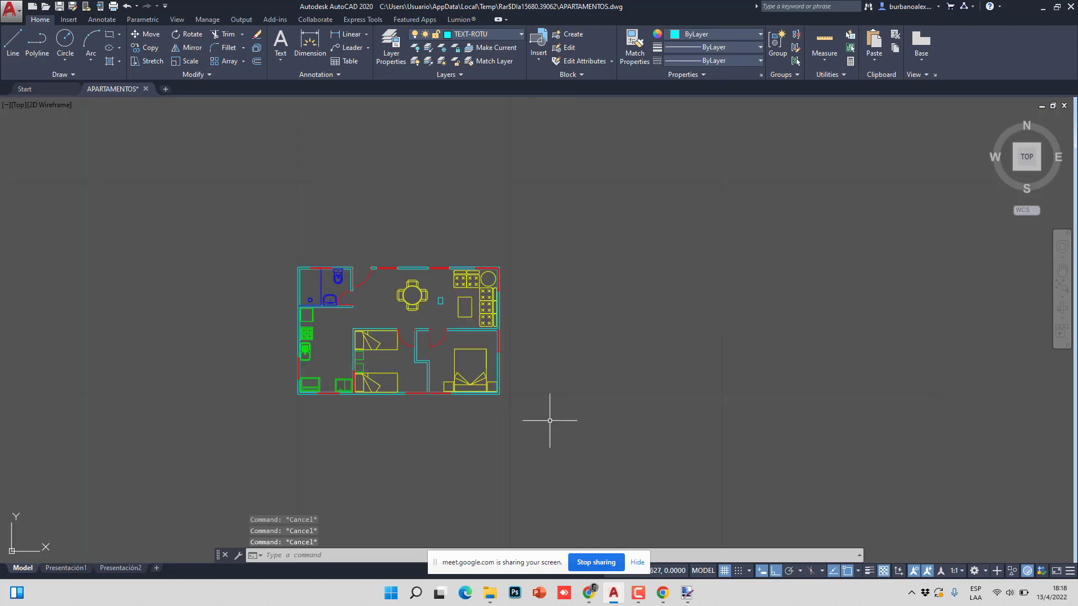
left_click(553, 421)
left_click(284, 253)
key("Escape")
scroll(217, 284, "down", 1)
scroll(292, 199, "down", 2)
scroll(292, 199, "up", 5)
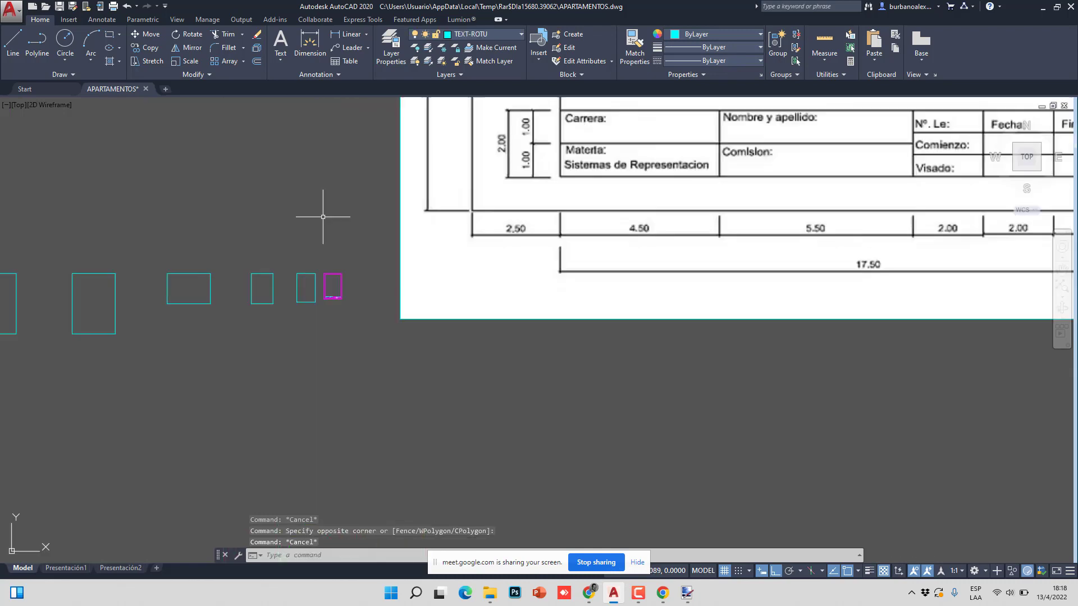
scroll(325, 217, "down", 5)
scroll(204, 345, "up", 2)
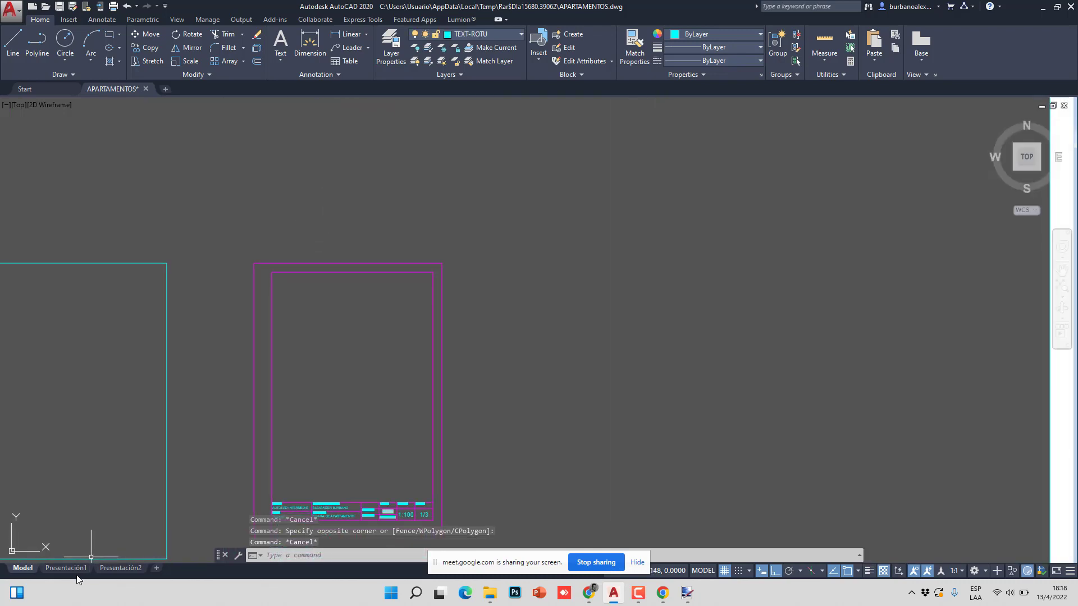
- On Presentación1, draw an MVIEW viewport from above the title block to the border's top-right
left_click(75, 569)
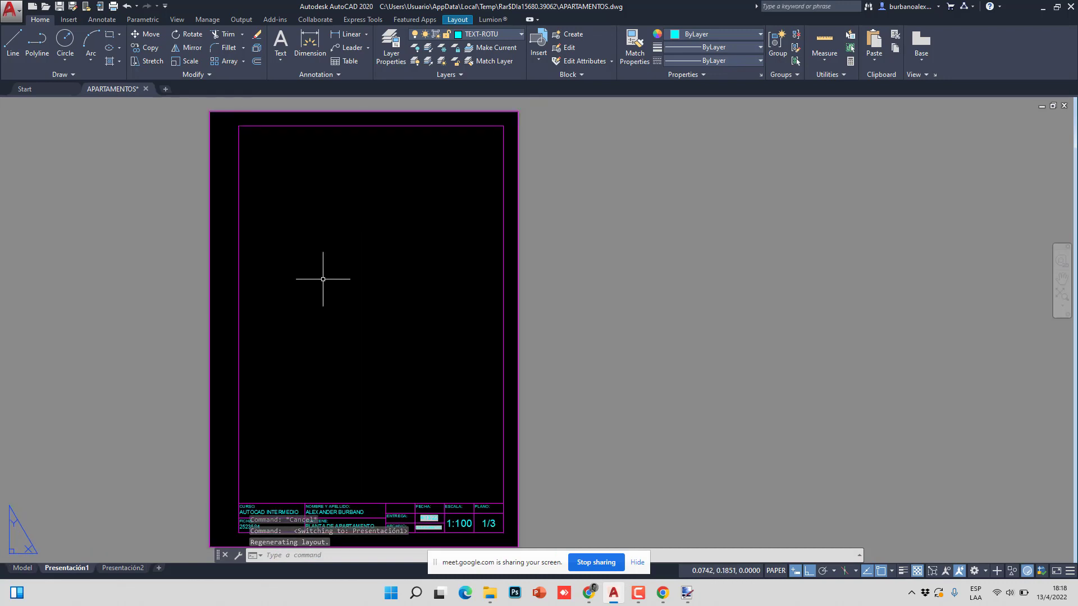
middle_click_drag(345, 259, 393, 252)
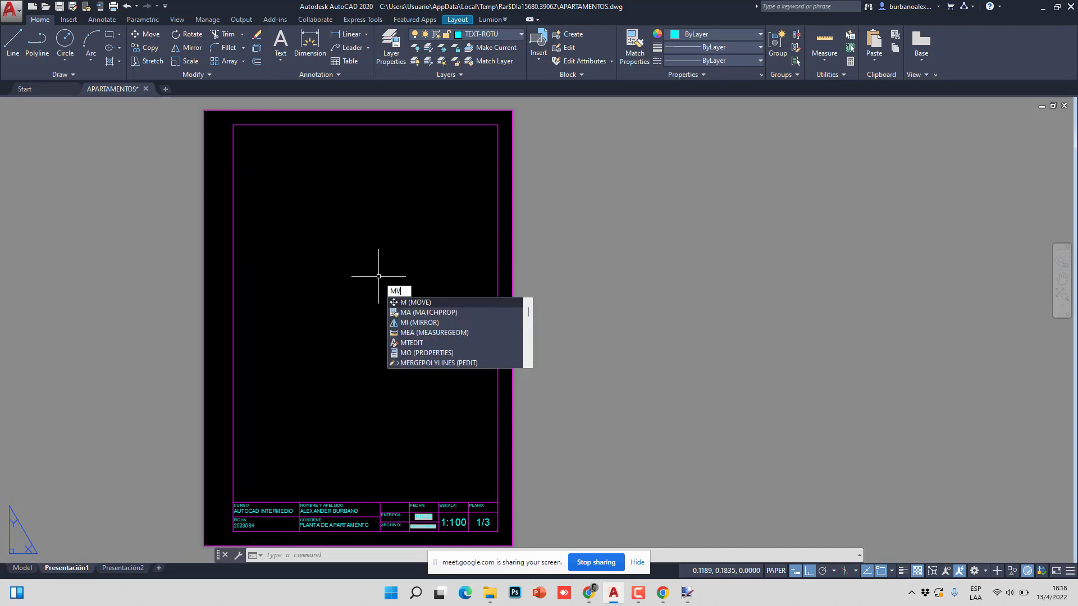
type("V")
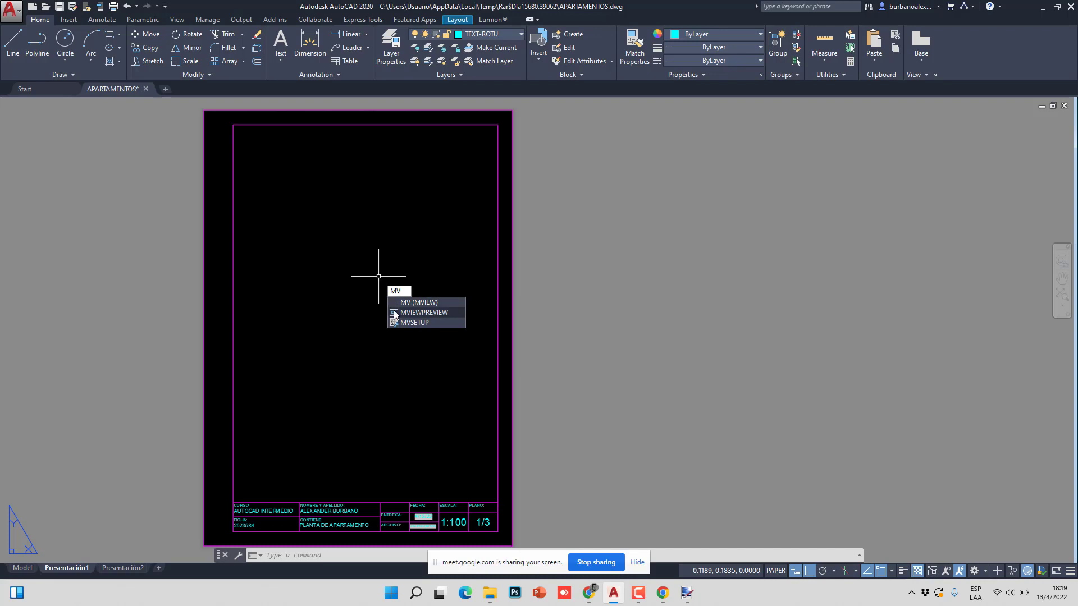
left_click(433, 304)
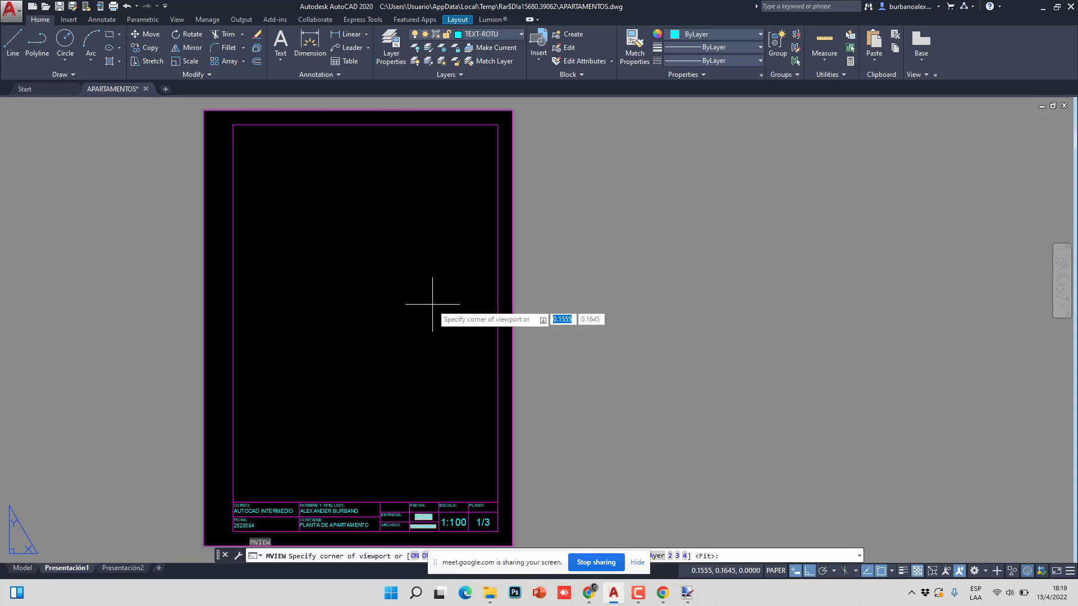
left_click(233, 502)
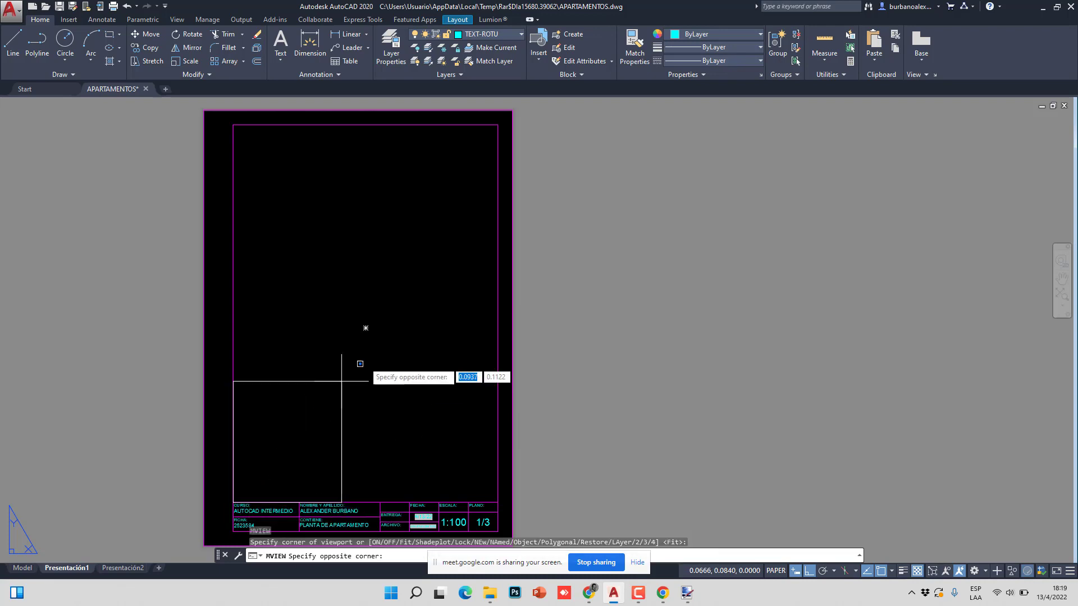
left_click(494, 222)
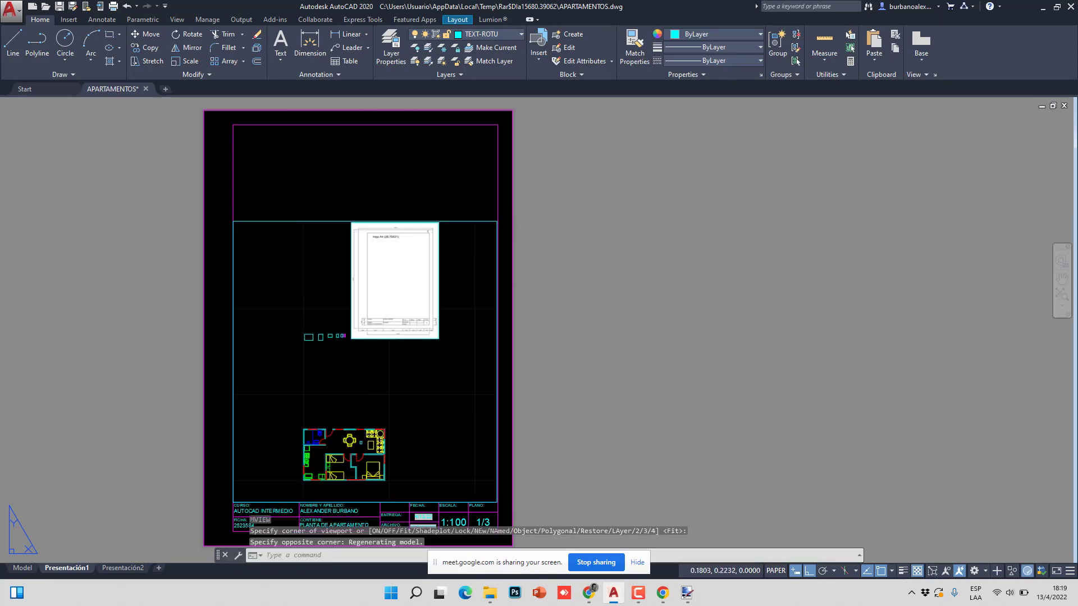
- Rotate the new layout viewport 90° counterclockwise about a picked base point
left_click(457, 228)
key("Escape")
key("Escape")
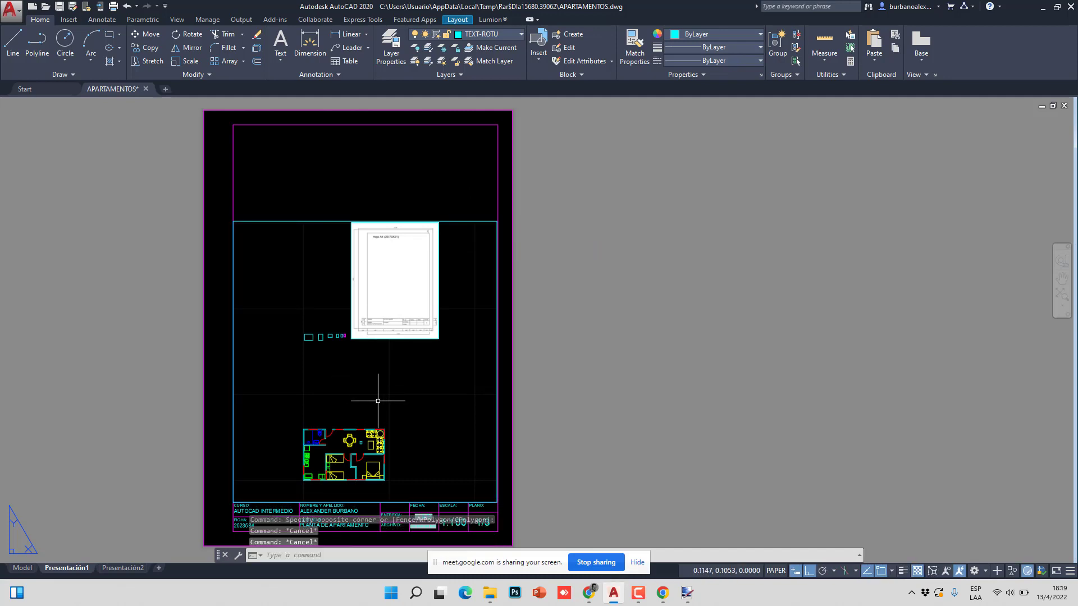
middle_click_drag(369, 396, 373, 344)
left_click(372, 344)
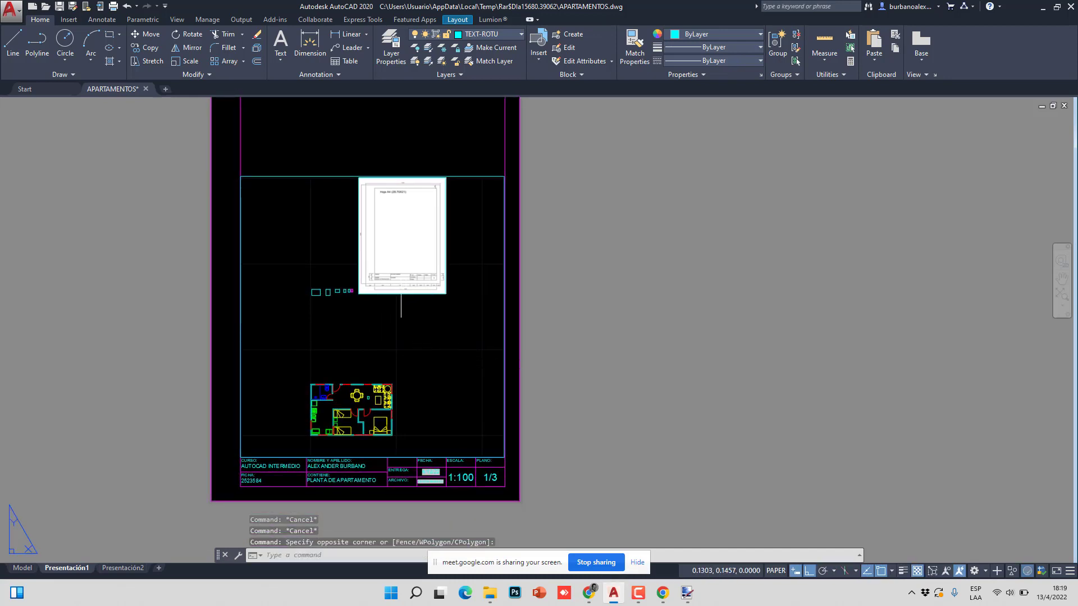
middle_click_drag(400, 306, 406, 332)
left_click(187, 34)
left_click(313, 169)
left_click(308, 283)
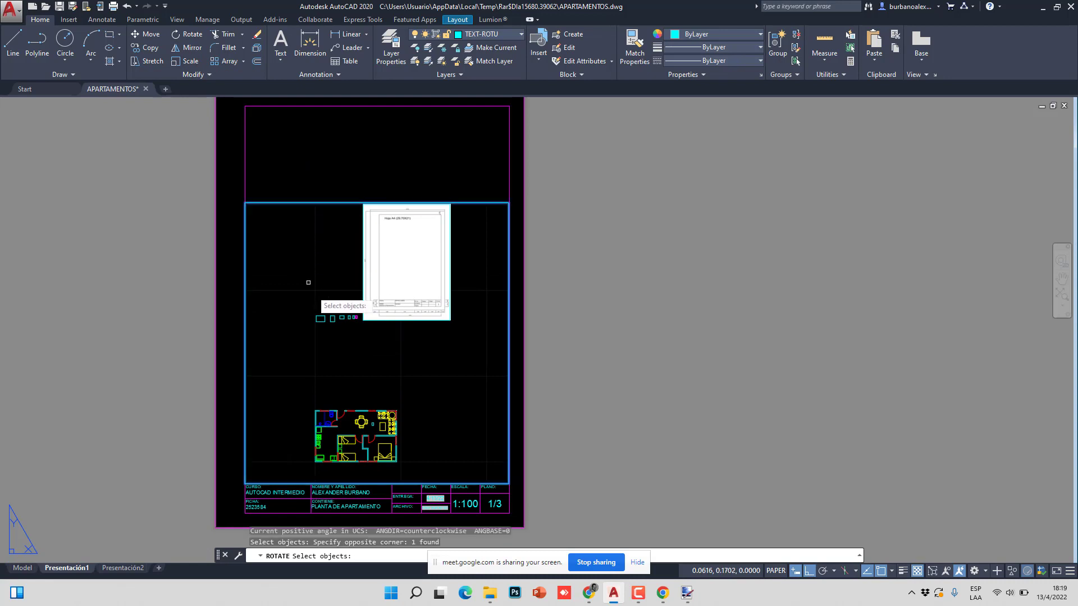
key("Return")
left_click(323, 300)
left_click(330, 249)
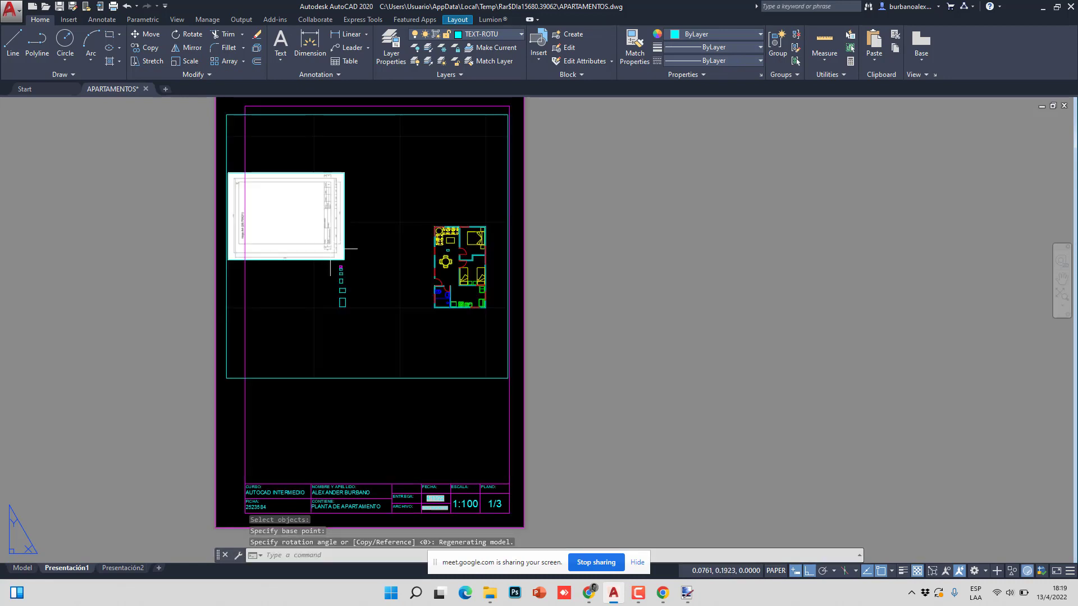
- Adjust the viewport's corners and pan the apartment plan left inside it, then go to model space
left_click(380, 350)
left_click(302, 382)
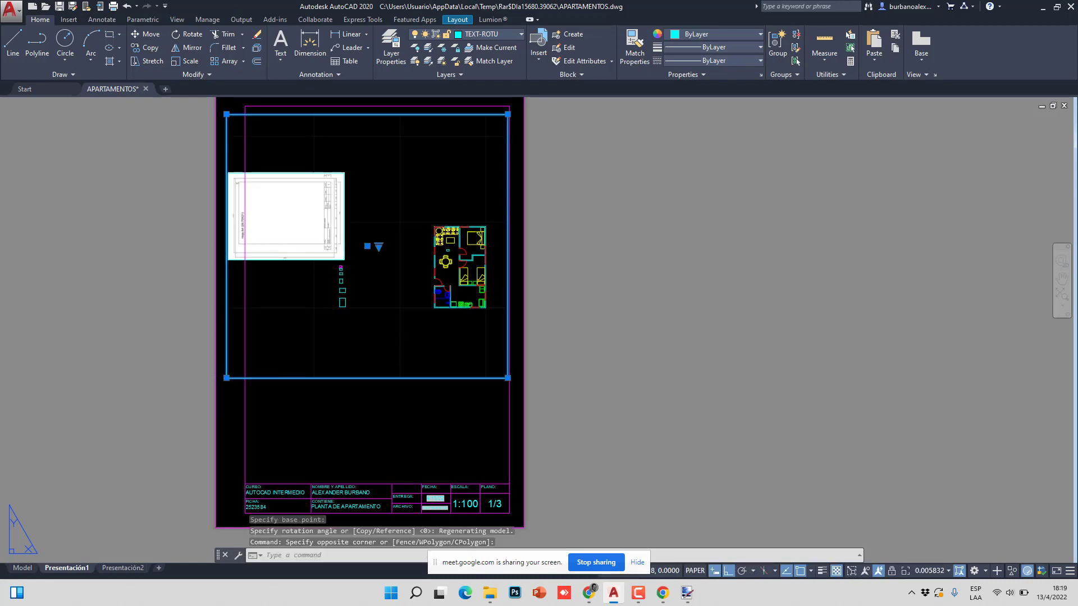
left_click(227, 378)
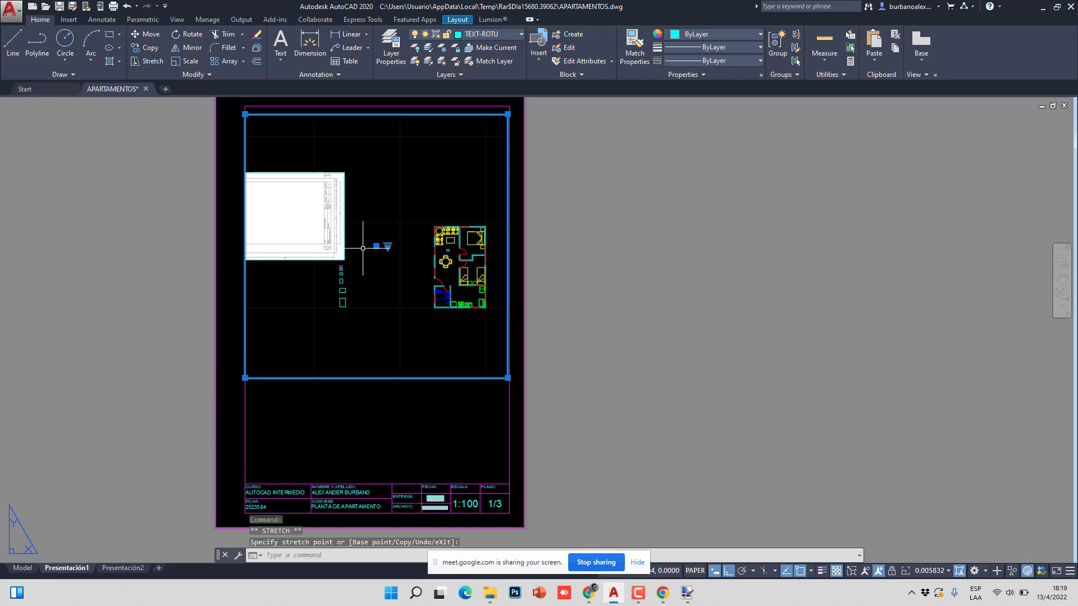
double_click(354, 271)
middle_click_drag(373, 274, 333, 277)
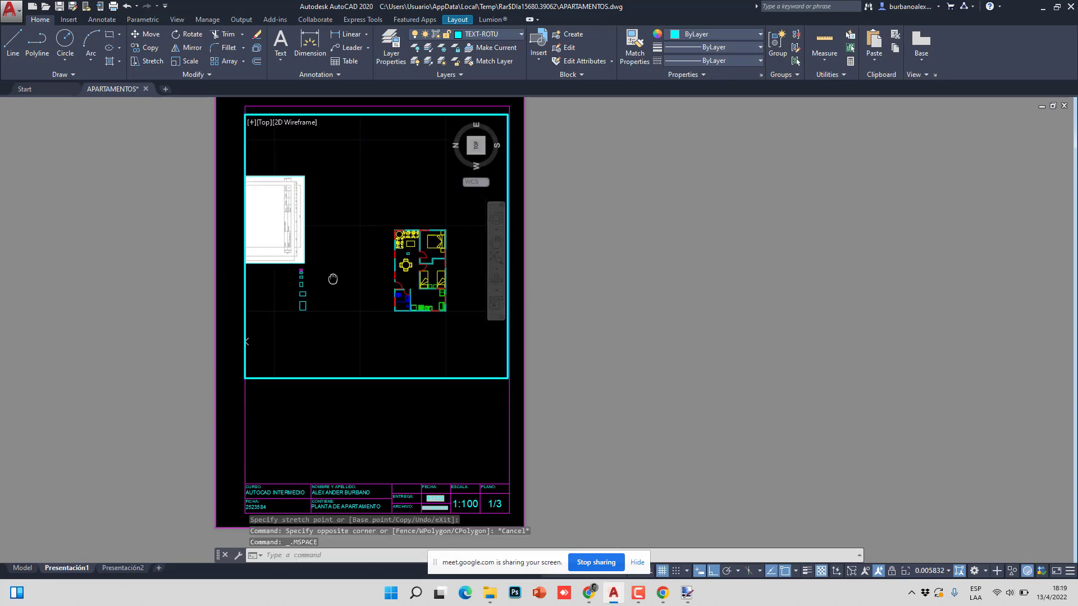
double_click(569, 394)
left_click(487, 376)
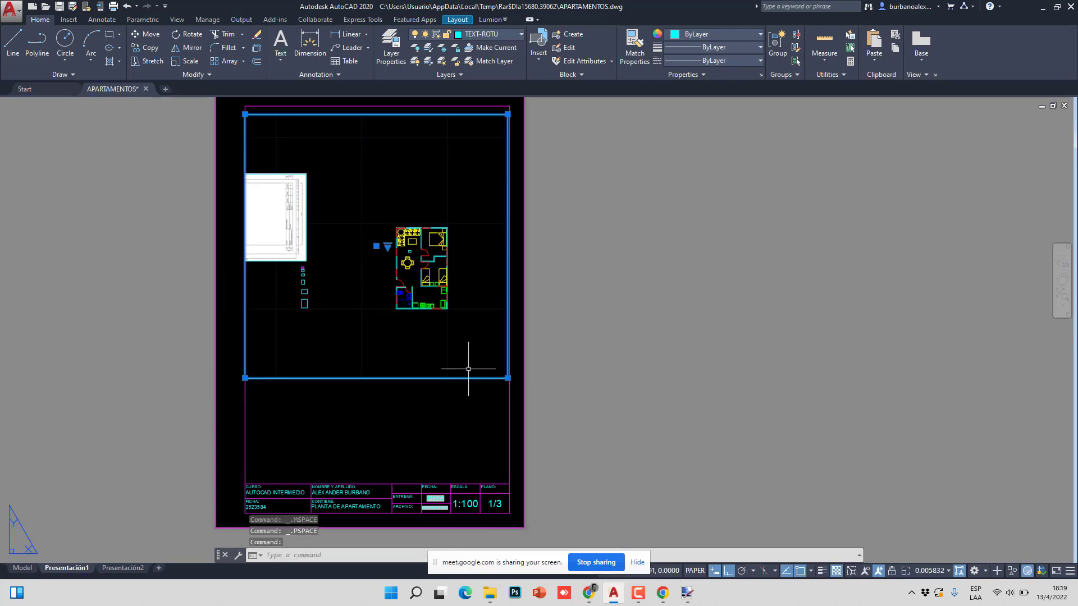
left_click(507, 378)
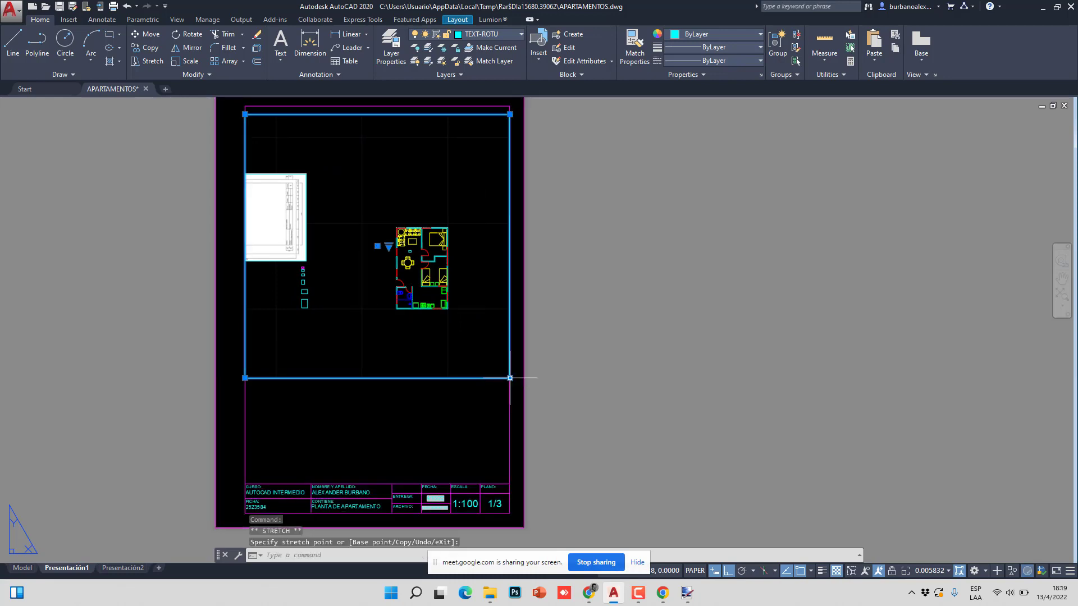
key("Escape")
middle_click_drag(453, 298, 457, 318)
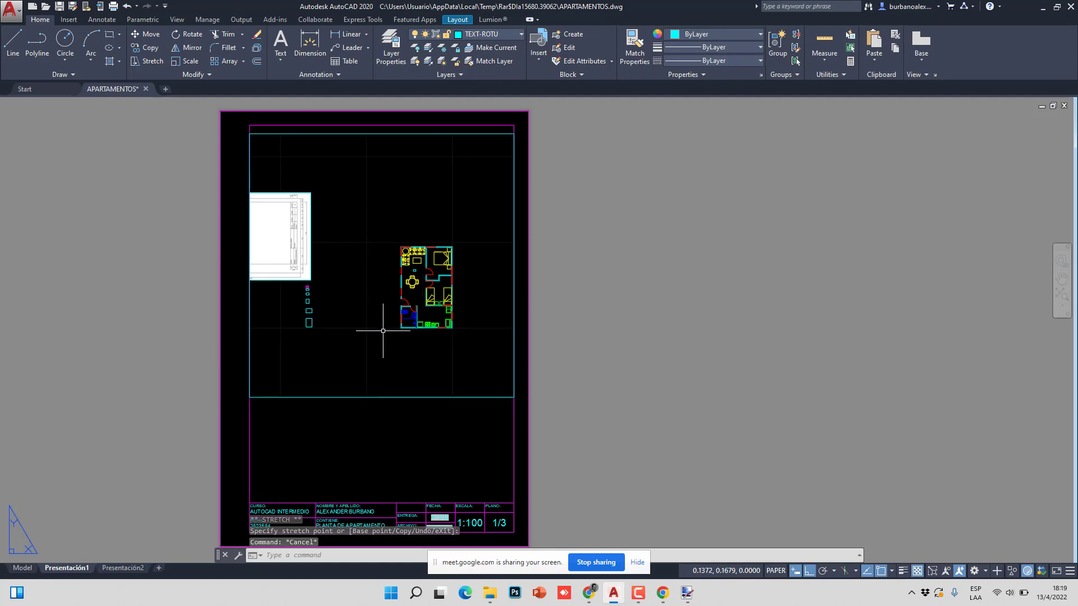
left_click(22, 568)
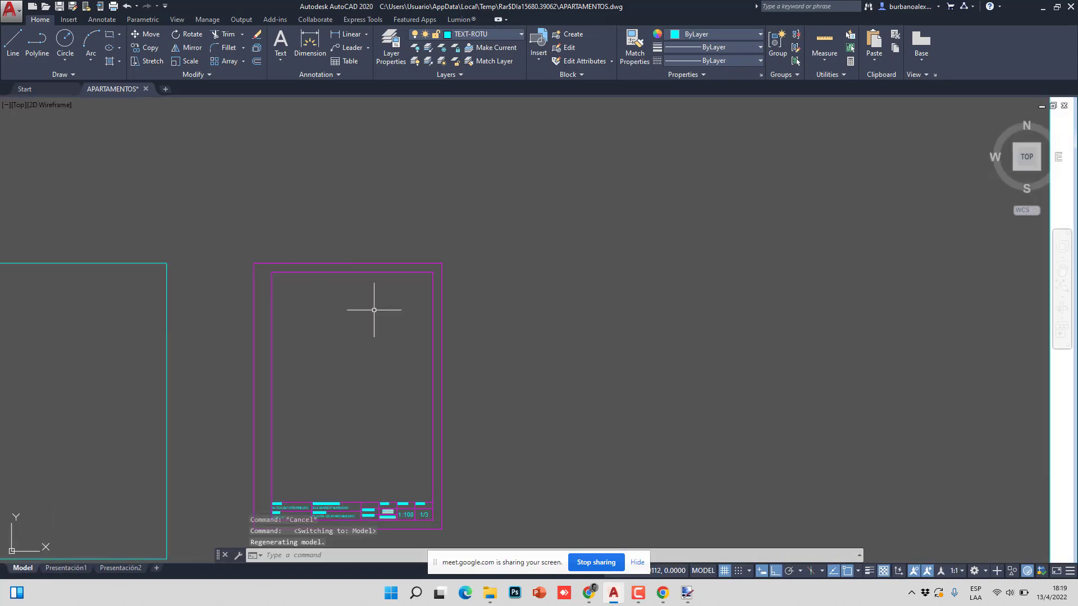
- On Presentación1, grip-stretch the viewport's bottom edge down to the title block
scroll(291, 324, "down", 8)
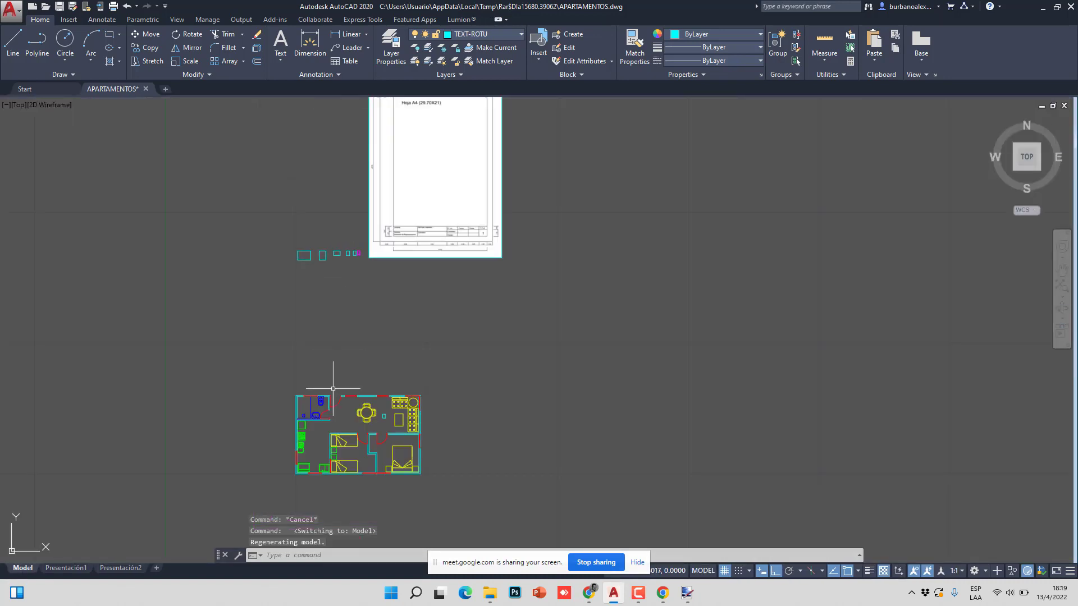
left_click(66, 569)
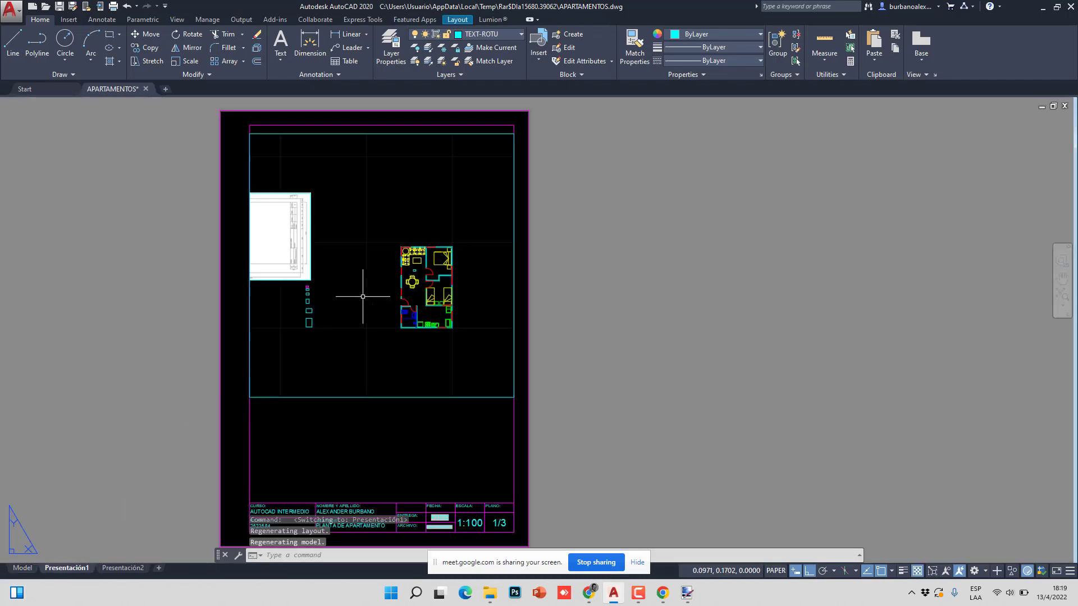
left_click(344, 427)
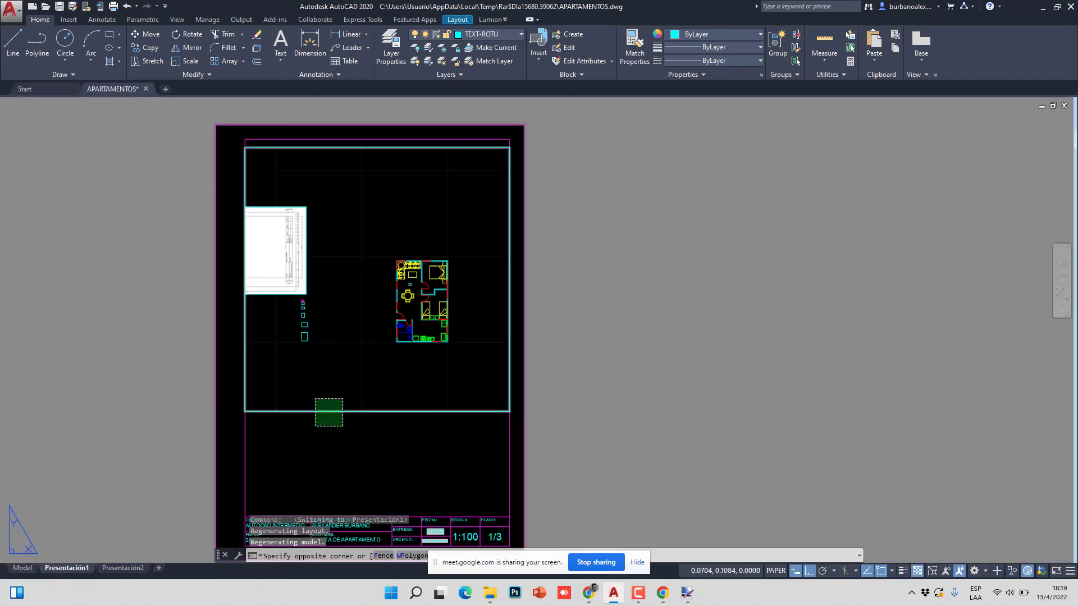
left_click(264, 413)
left_click(248, 411)
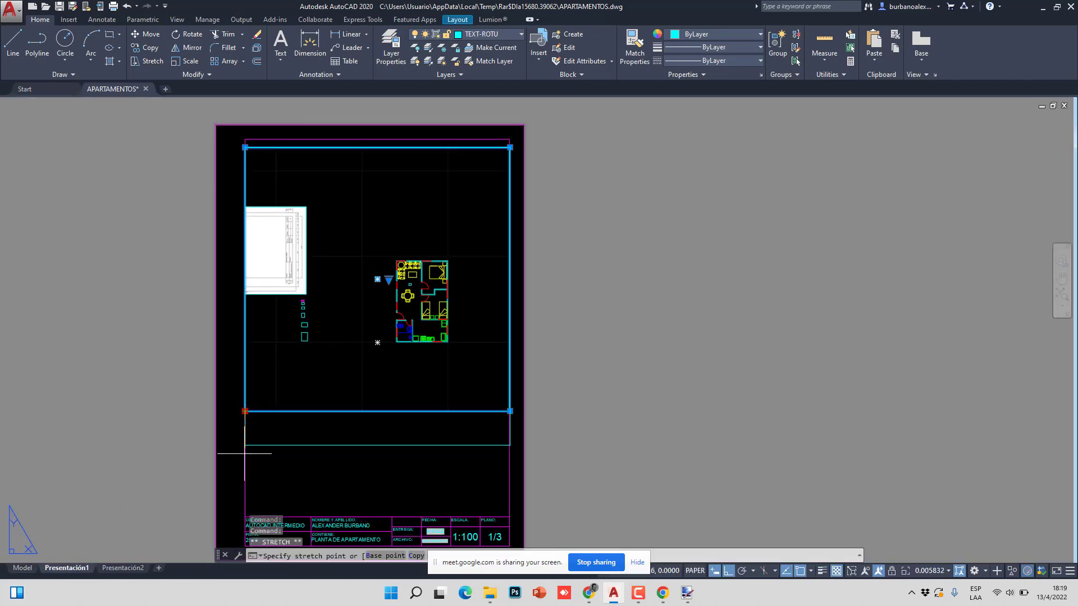
left_click(247, 512)
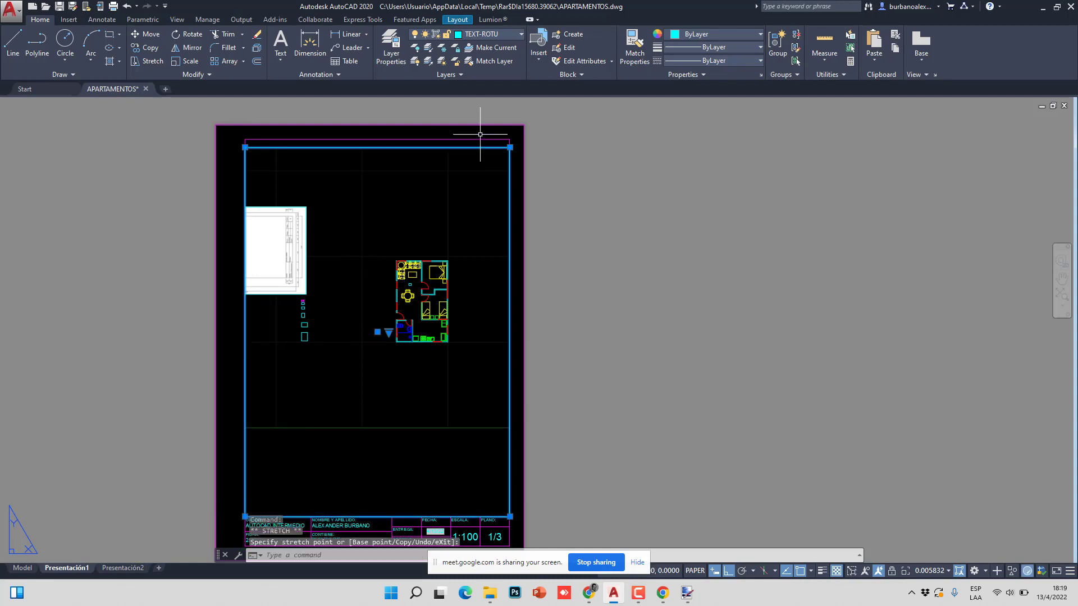
key("Escape")
key("Escape")
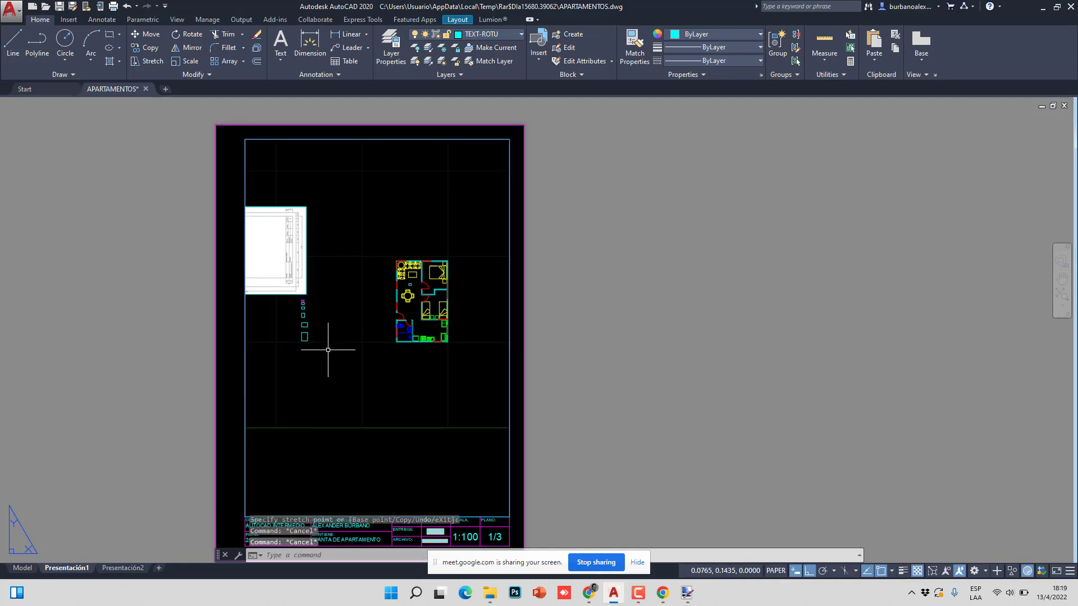
- Activate the viewport and zoom in to enlarge the apartment plan
middle_click_drag(337, 363, 345, 361)
double_click(369, 355)
scroll(357, 361, "up", 2)
scroll(406, 350, "up", 2)
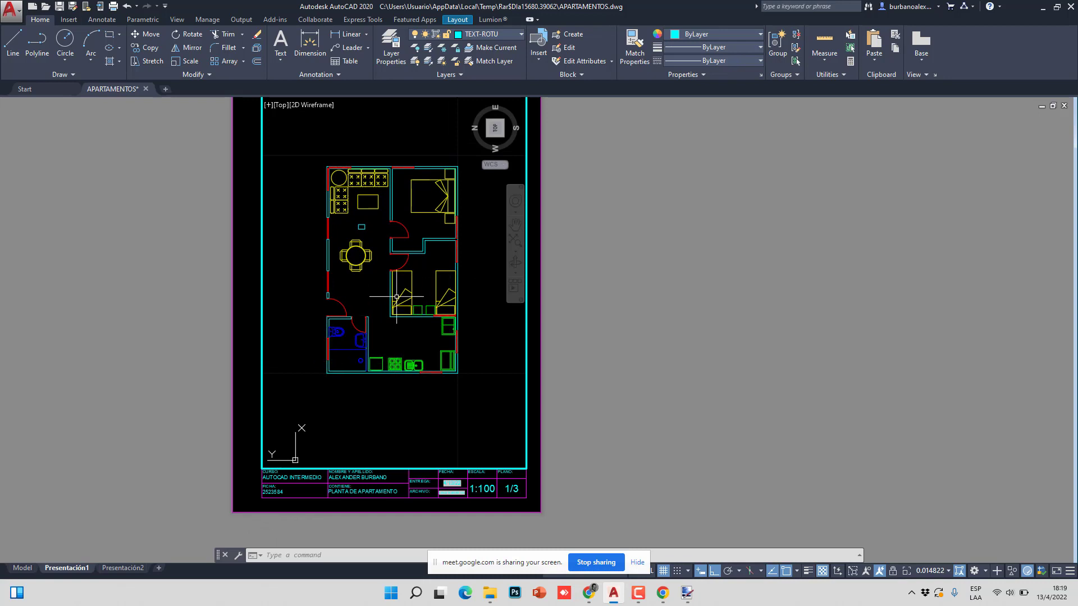
- Pan the apartment plan up and left inside the viewport and adjust the zoom
middle_click_drag(397, 297, 383, 249)
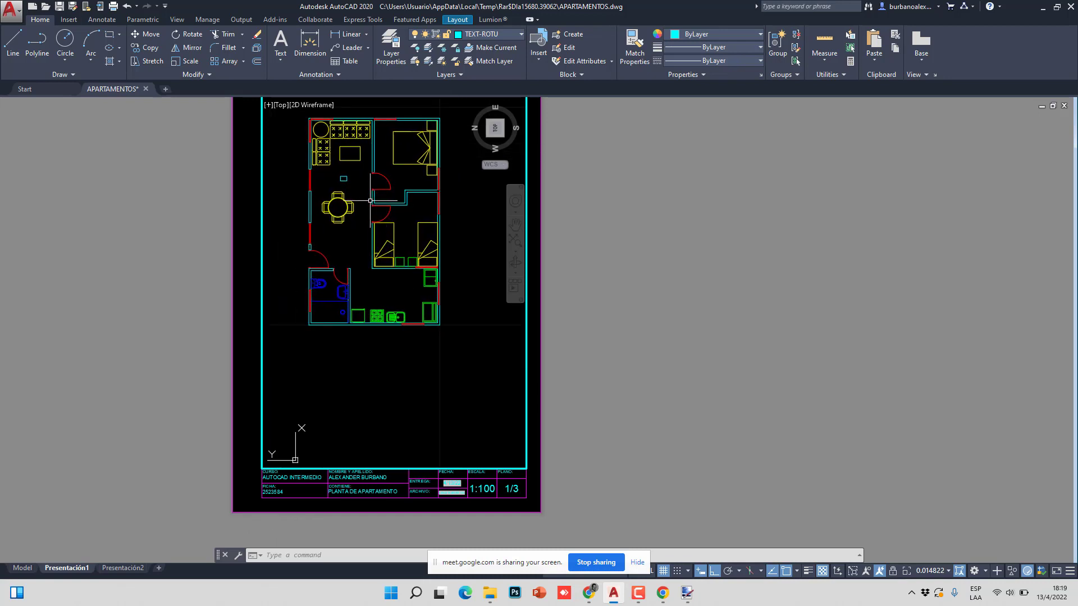
scroll(405, 262, "down", 4)
scroll(408, 260, "up", 5)
scroll(411, 258, "down", 5)
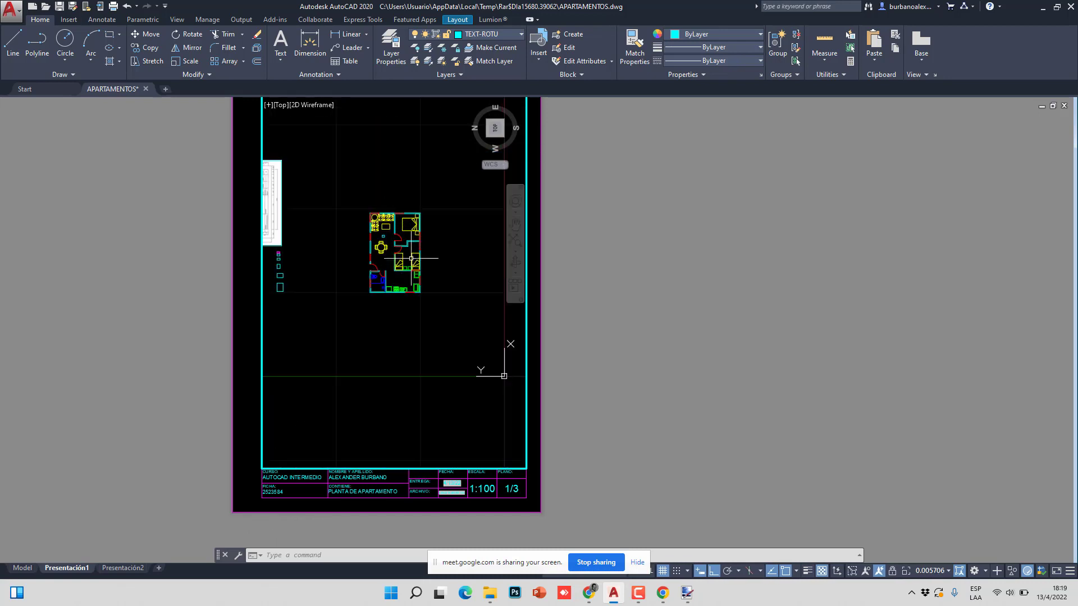
scroll(412, 259, "up", 6)
scroll(393, 264, "down", 2)
- Shift the plan right and down to centre it in the viewport above the title block
middle_click_drag(353, 256, 380, 276)
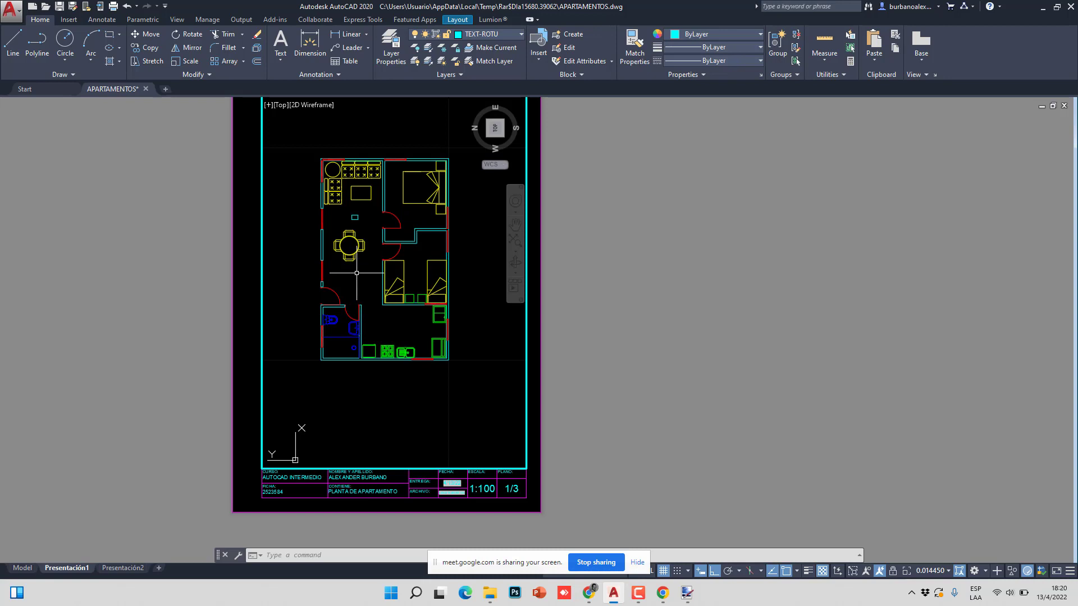
scroll(355, 272, "up", 2)
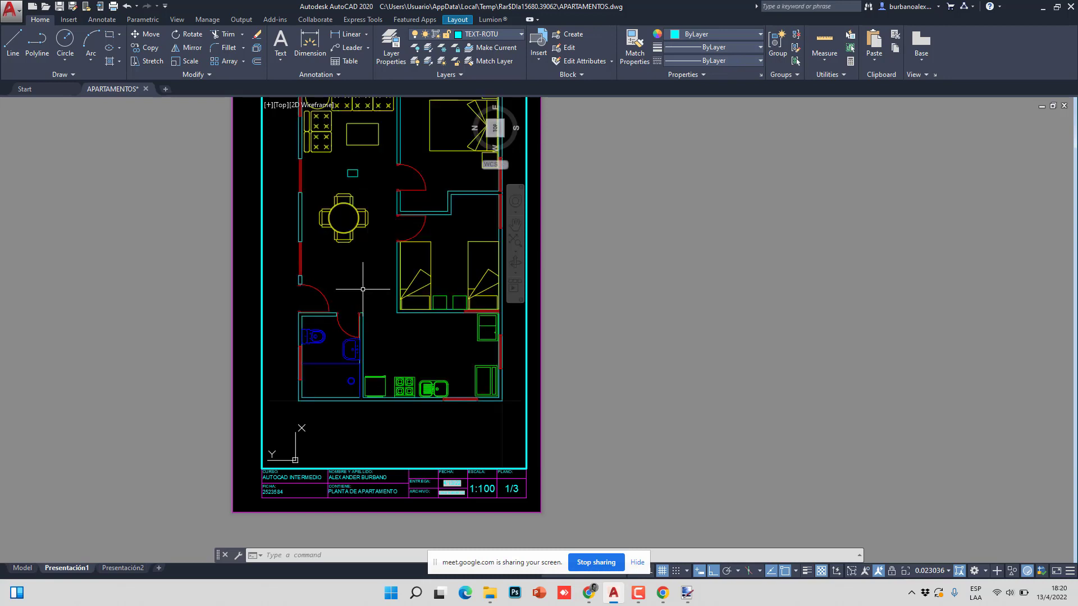
middle_click_drag(363, 289, 362, 307)
scroll(374, 306, "down", 6)
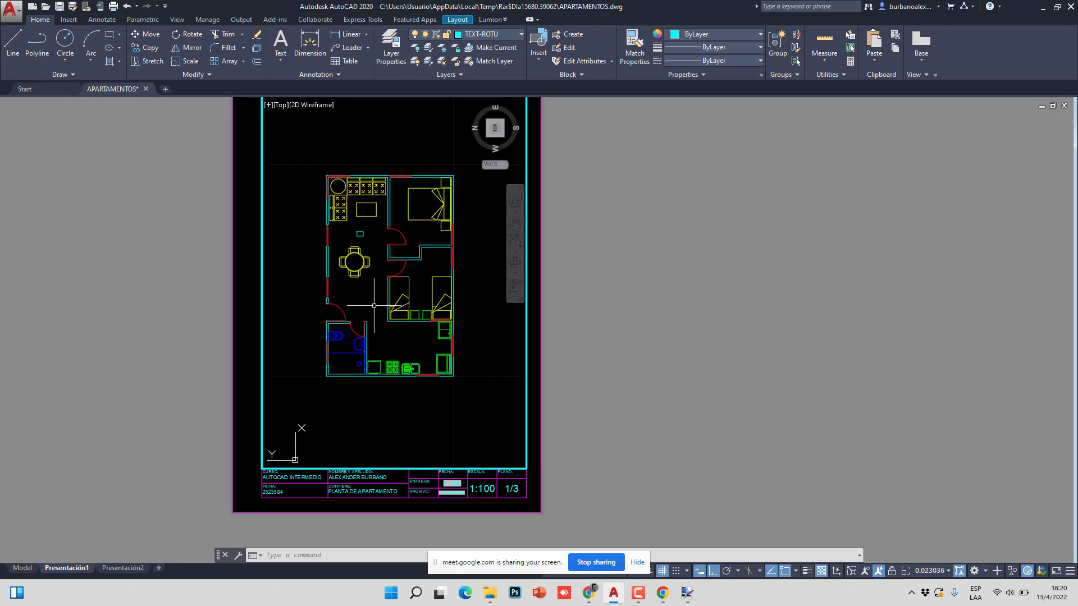
scroll(371, 305, "up", 6)
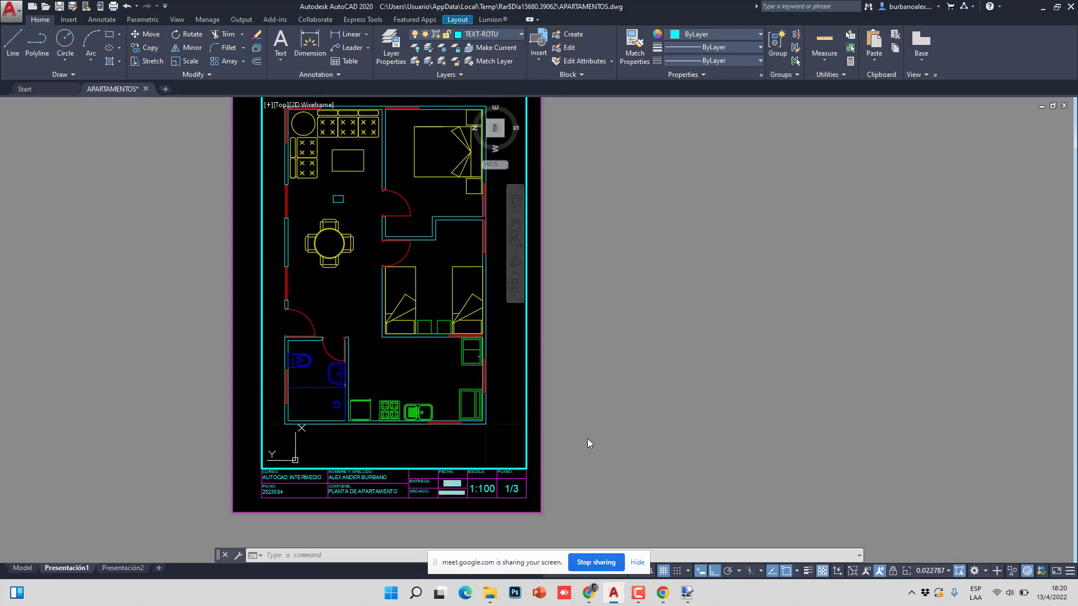
scroll(384, 297, "down", 4)
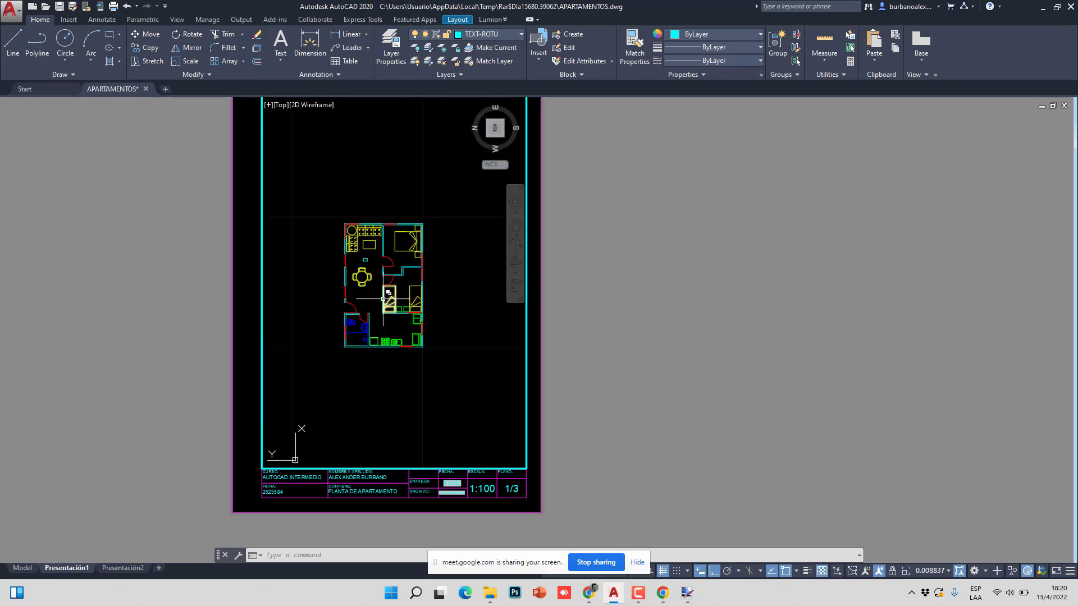
scroll(384, 296, "up", 4)
scroll(384, 297, "down", 3)
scroll(384, 296, "up", 2)
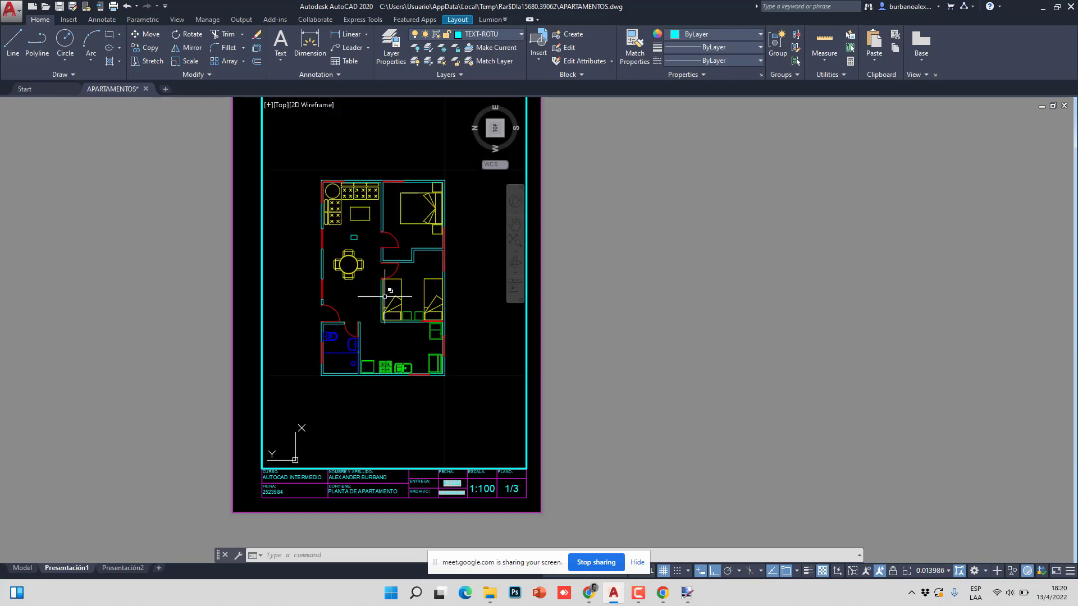
- Shrink the plan slightly more within the viewport and finish back in paper space
double_click(560, 301)
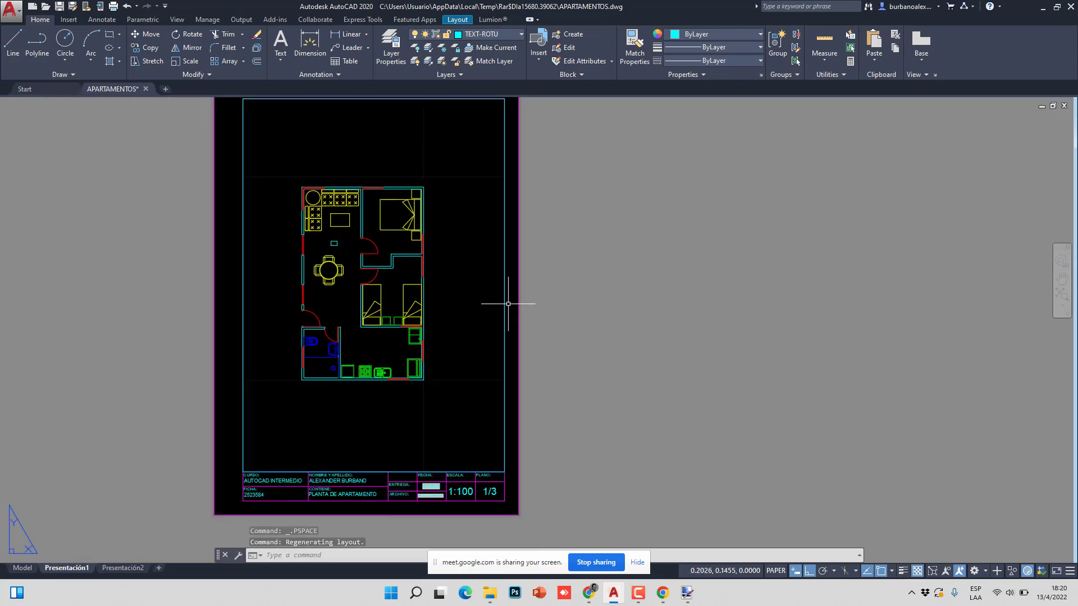
double_click(477, 306)
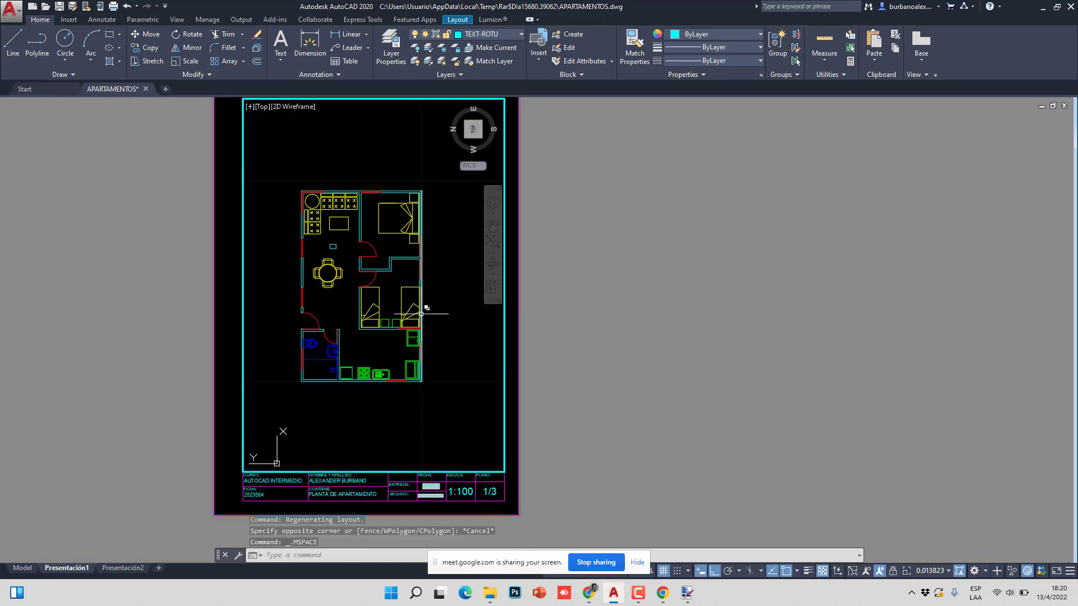
scroll(421, 313, "down", 2)
double_click(564, 305)
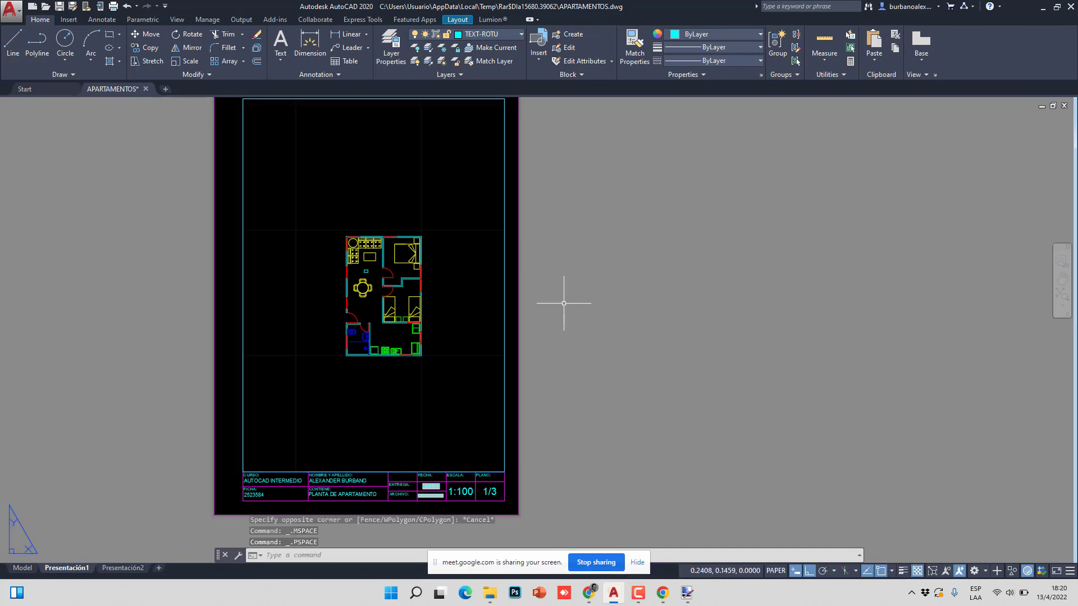